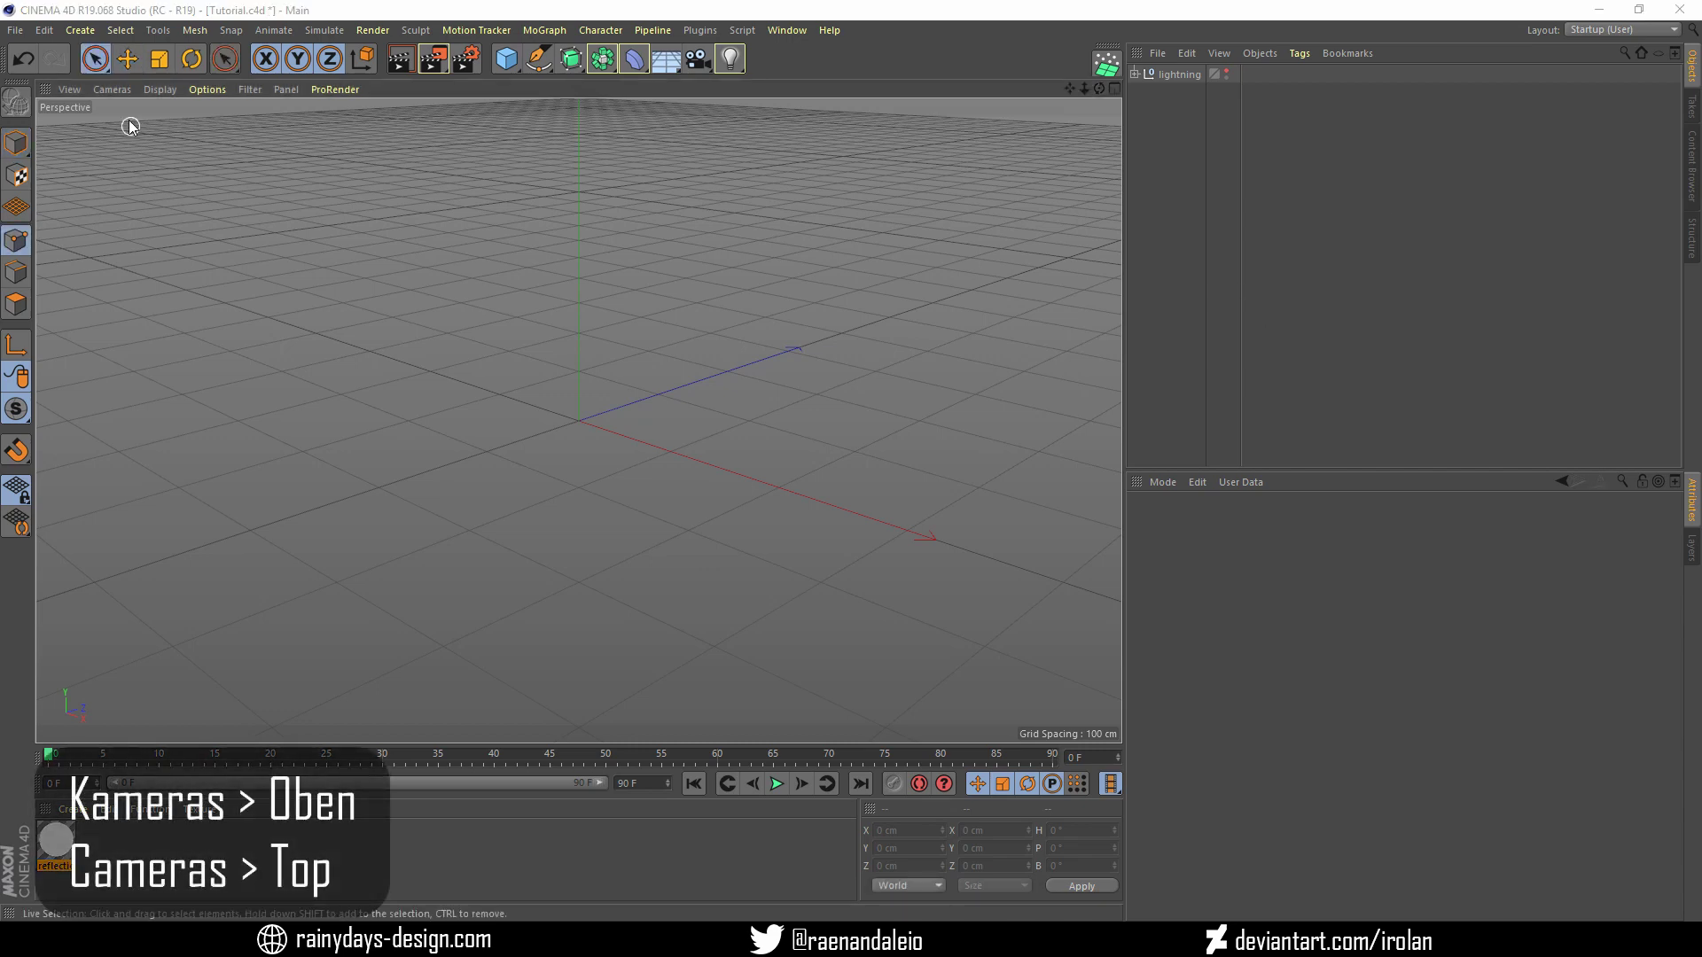
In the Top view, draw a closed octagonal Bezier spline around the origin with the Pen tool
click(111, 90)
click(131, 300)
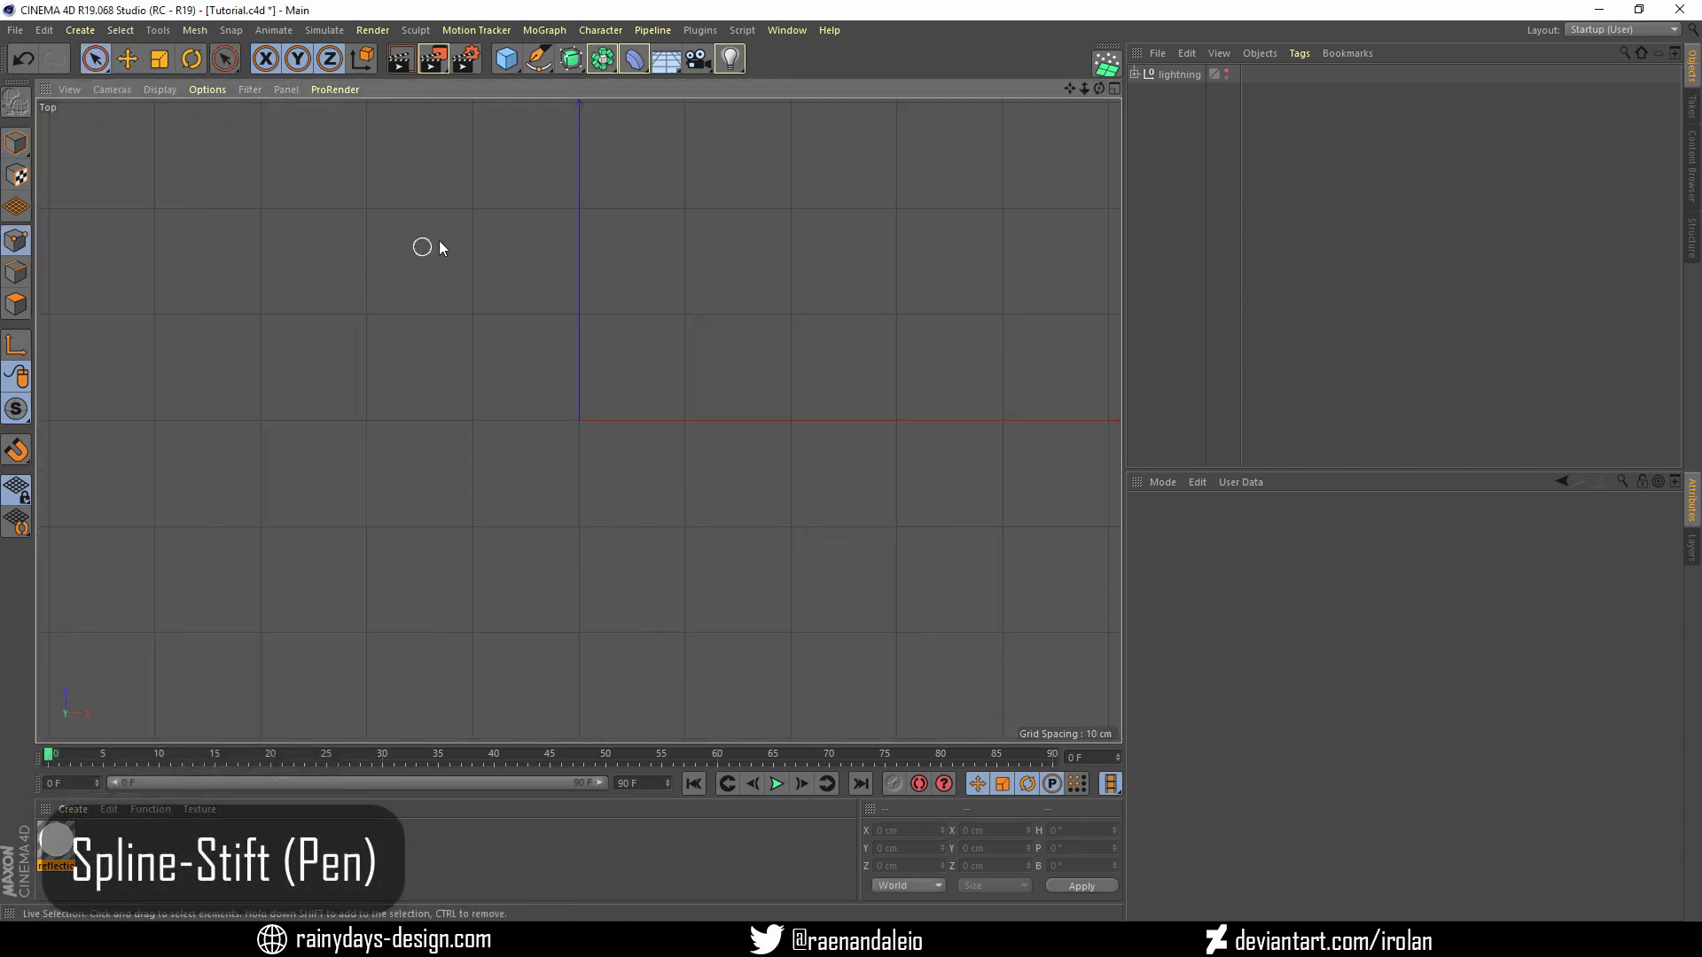
click(546, 65)
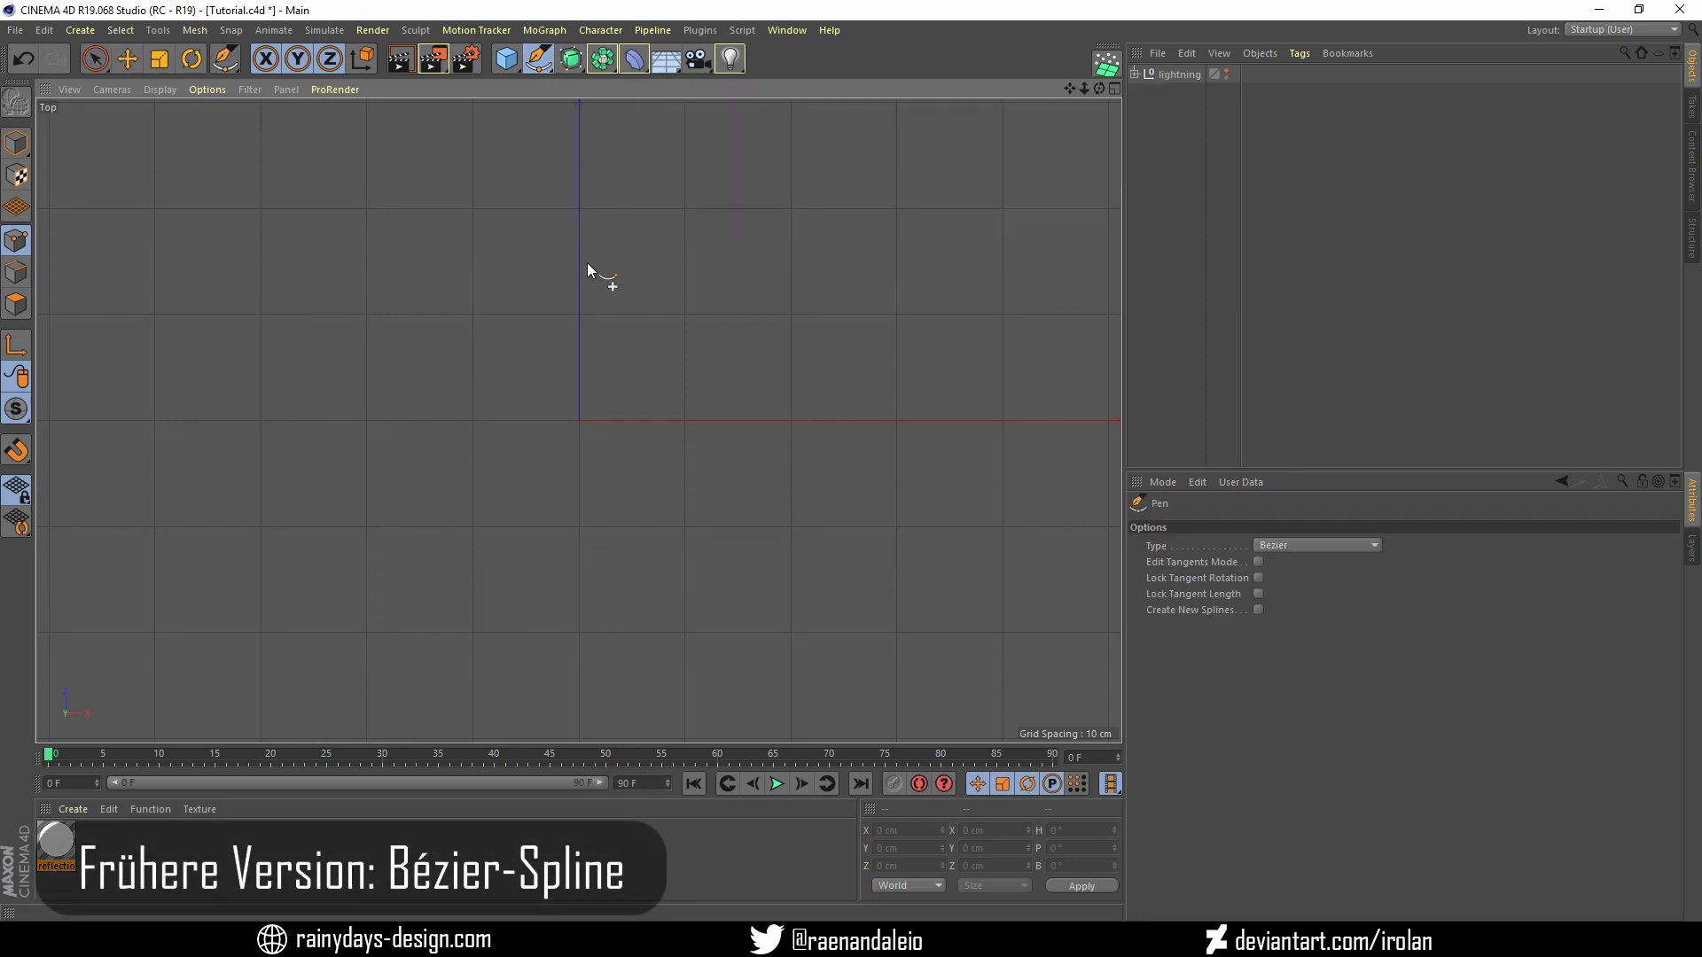
click(580, 318)
click(673, 343)
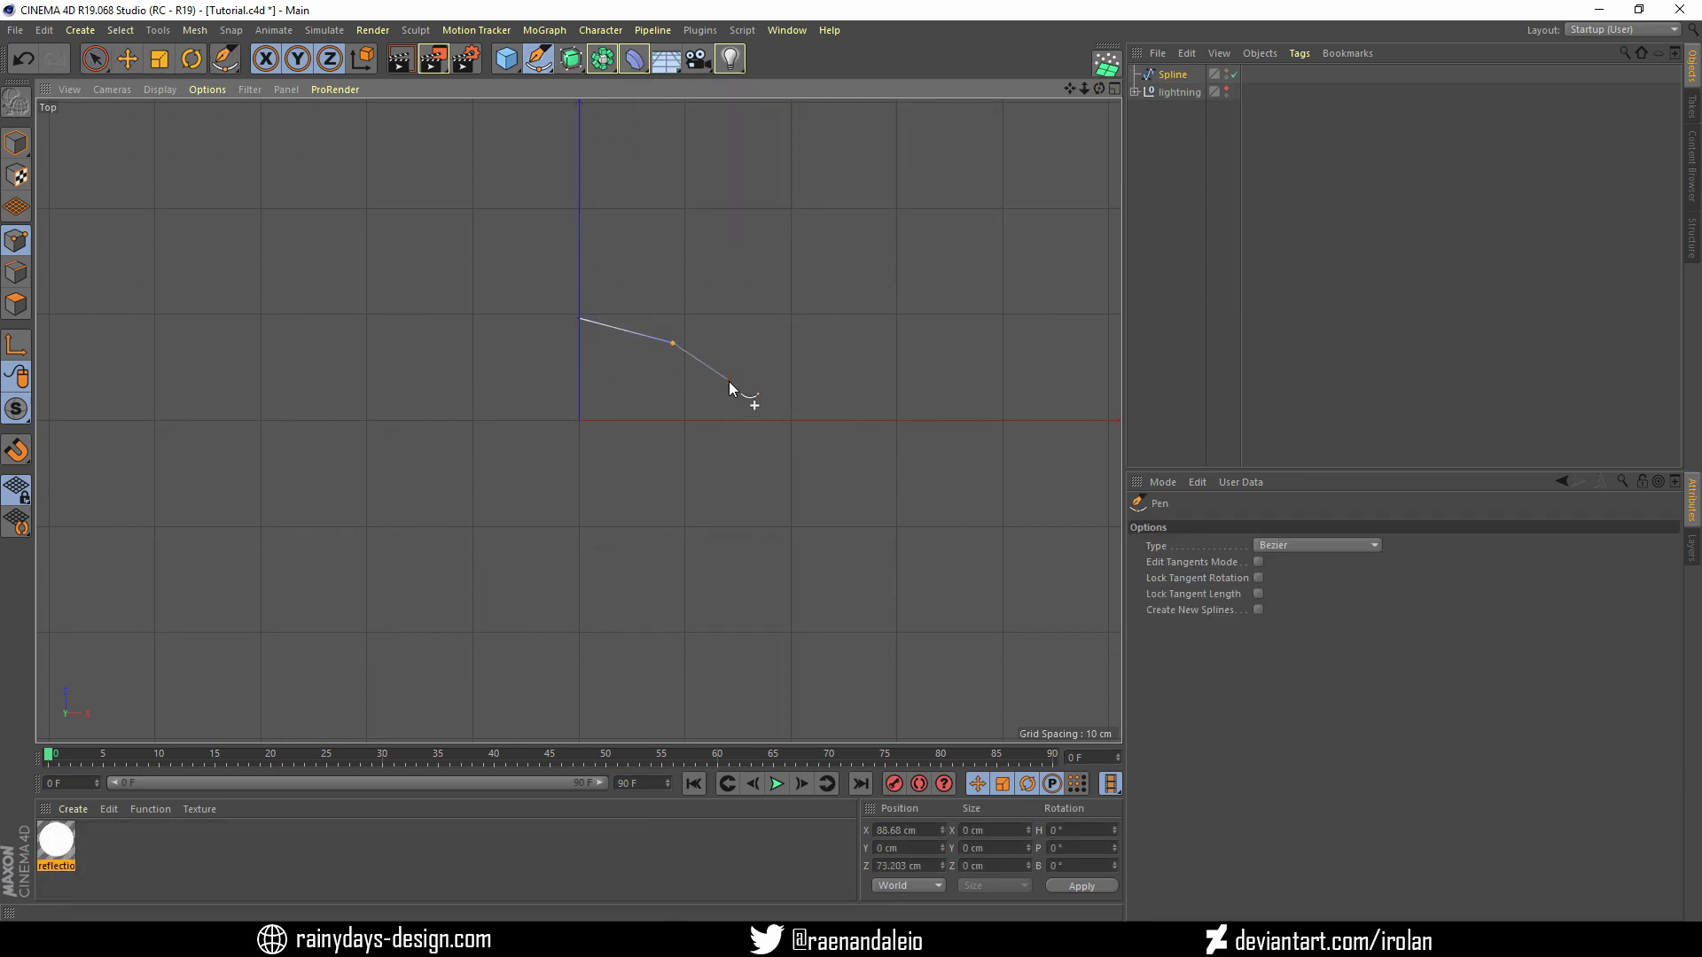
click(706, 423)
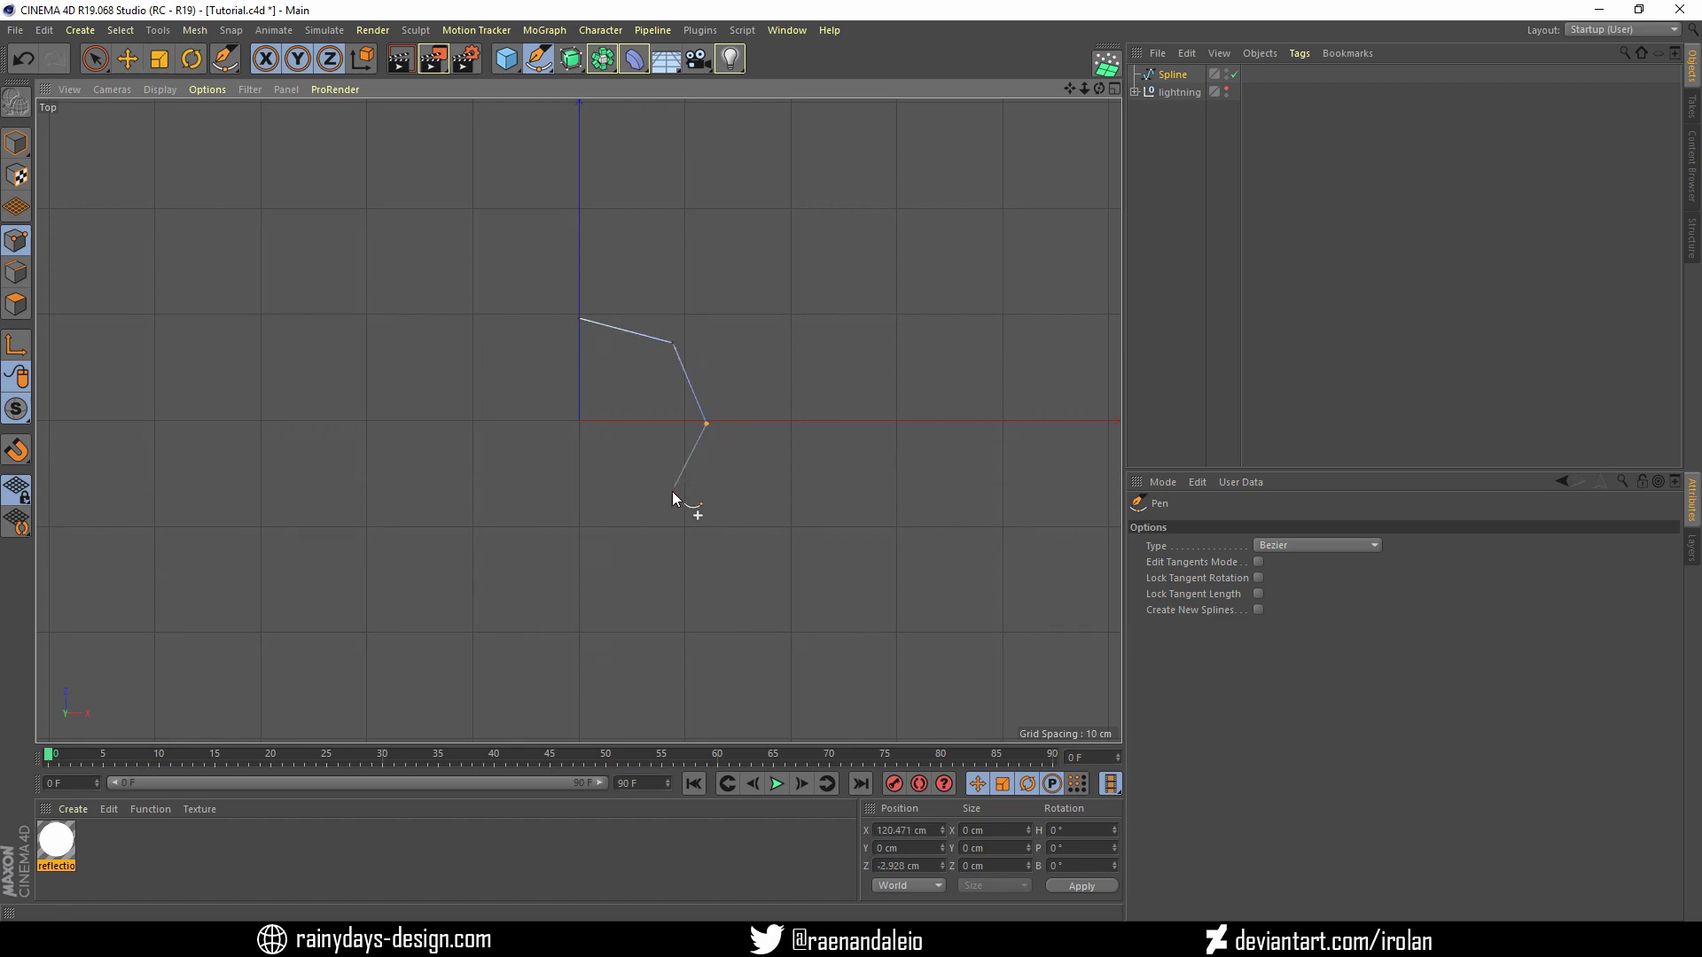
click(567, 531)
click(472, 432)
click(500, 358)
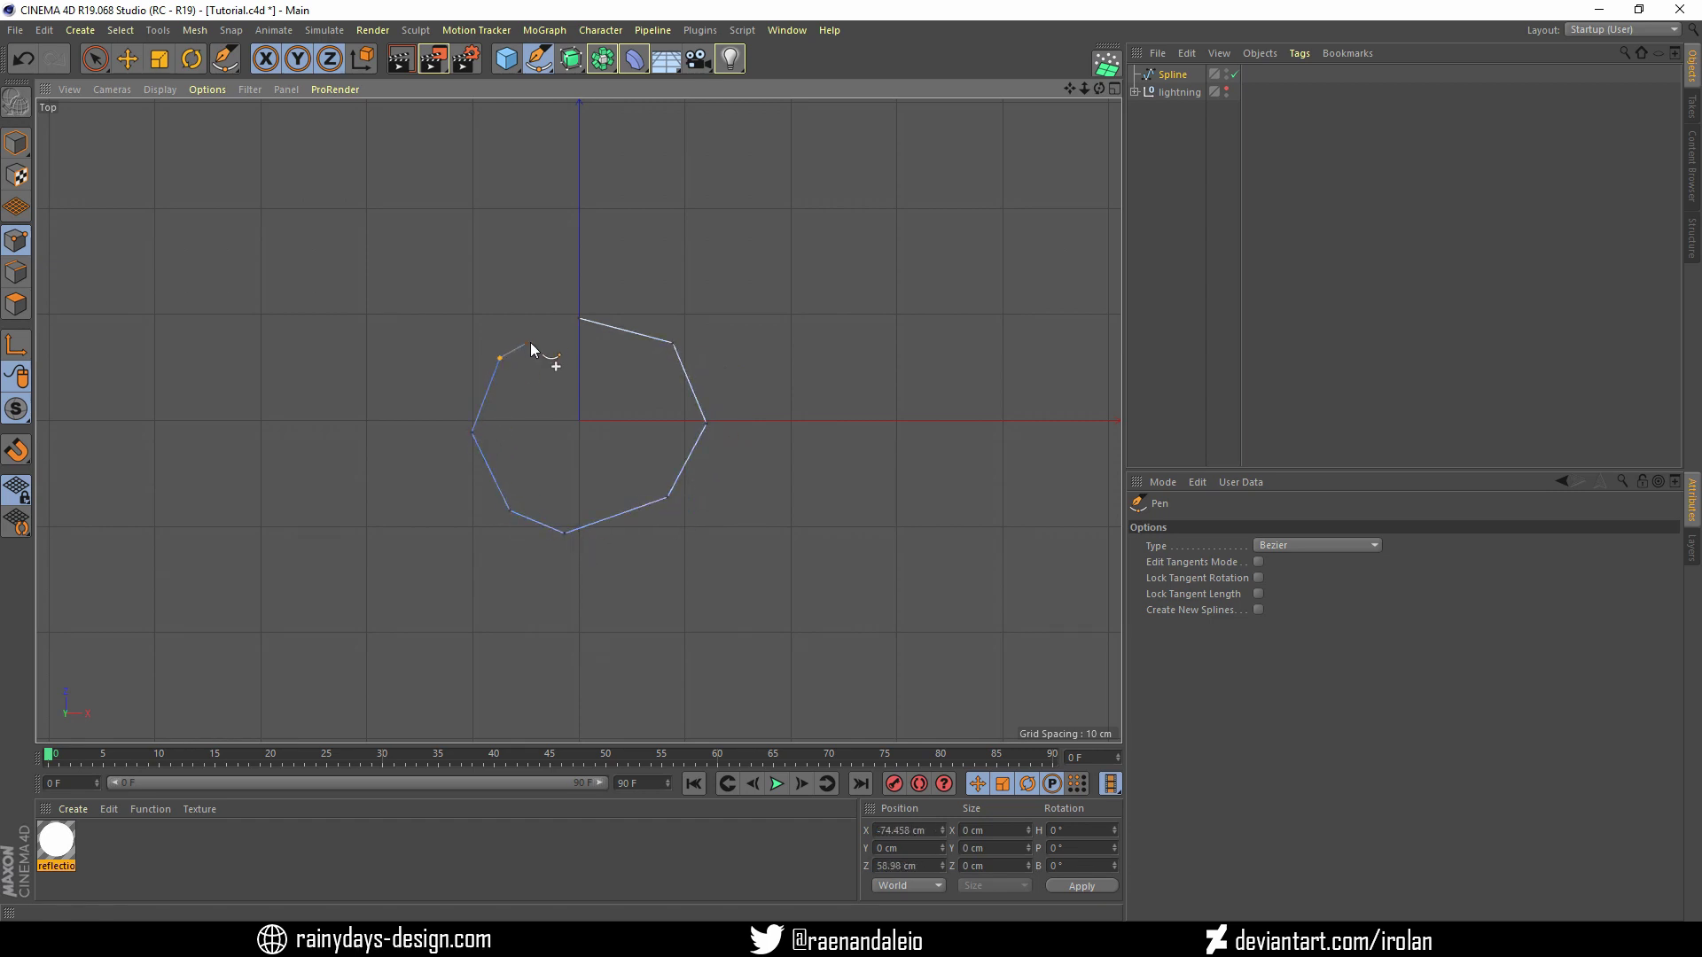
click(578, 319)
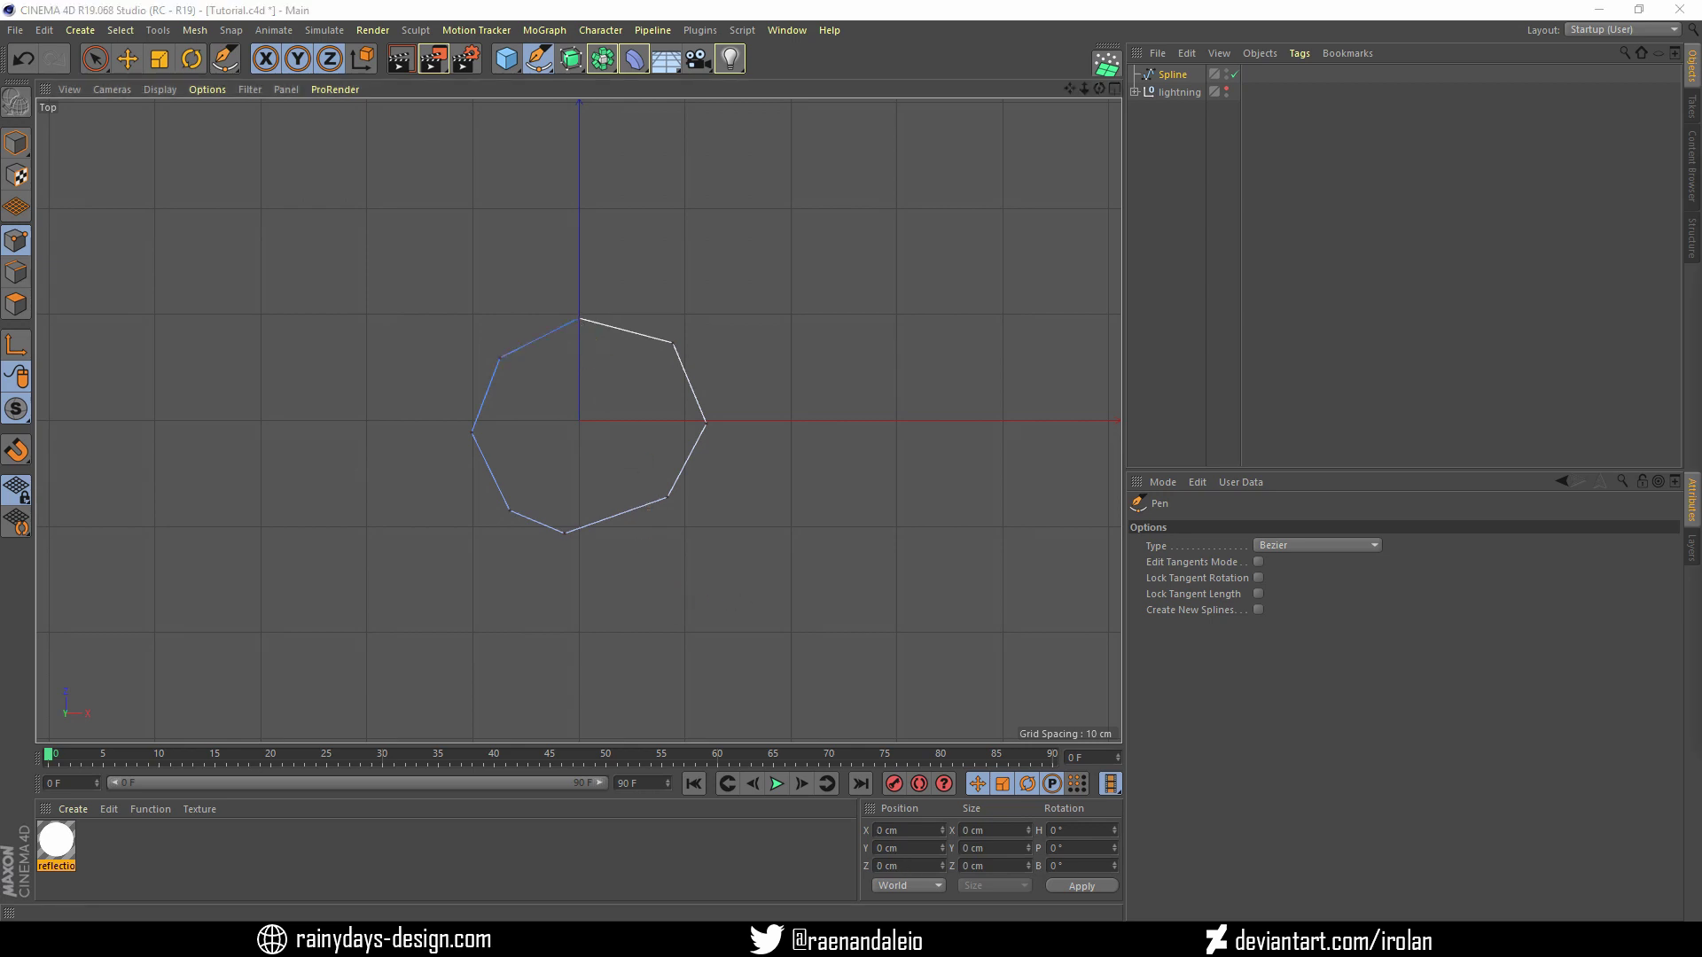
Shift the spline's top point left, and nudge the bottom points left and slightly up
key(space)
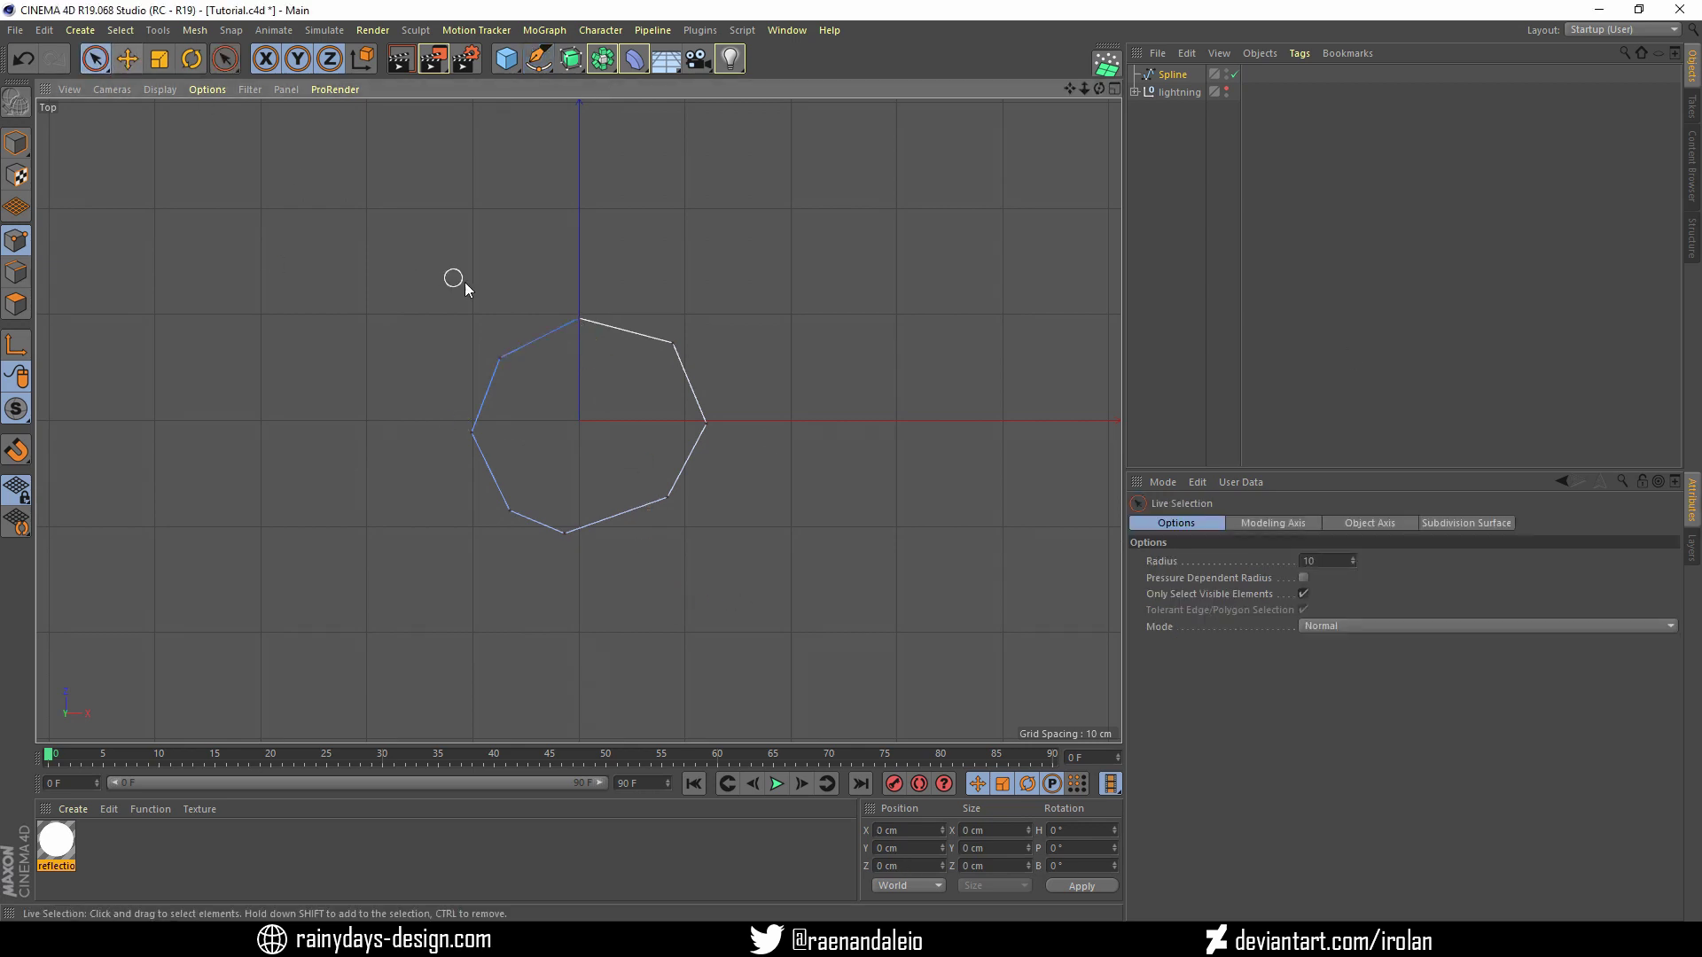
click(578, 326)
drag(581, 169, 581, 179)
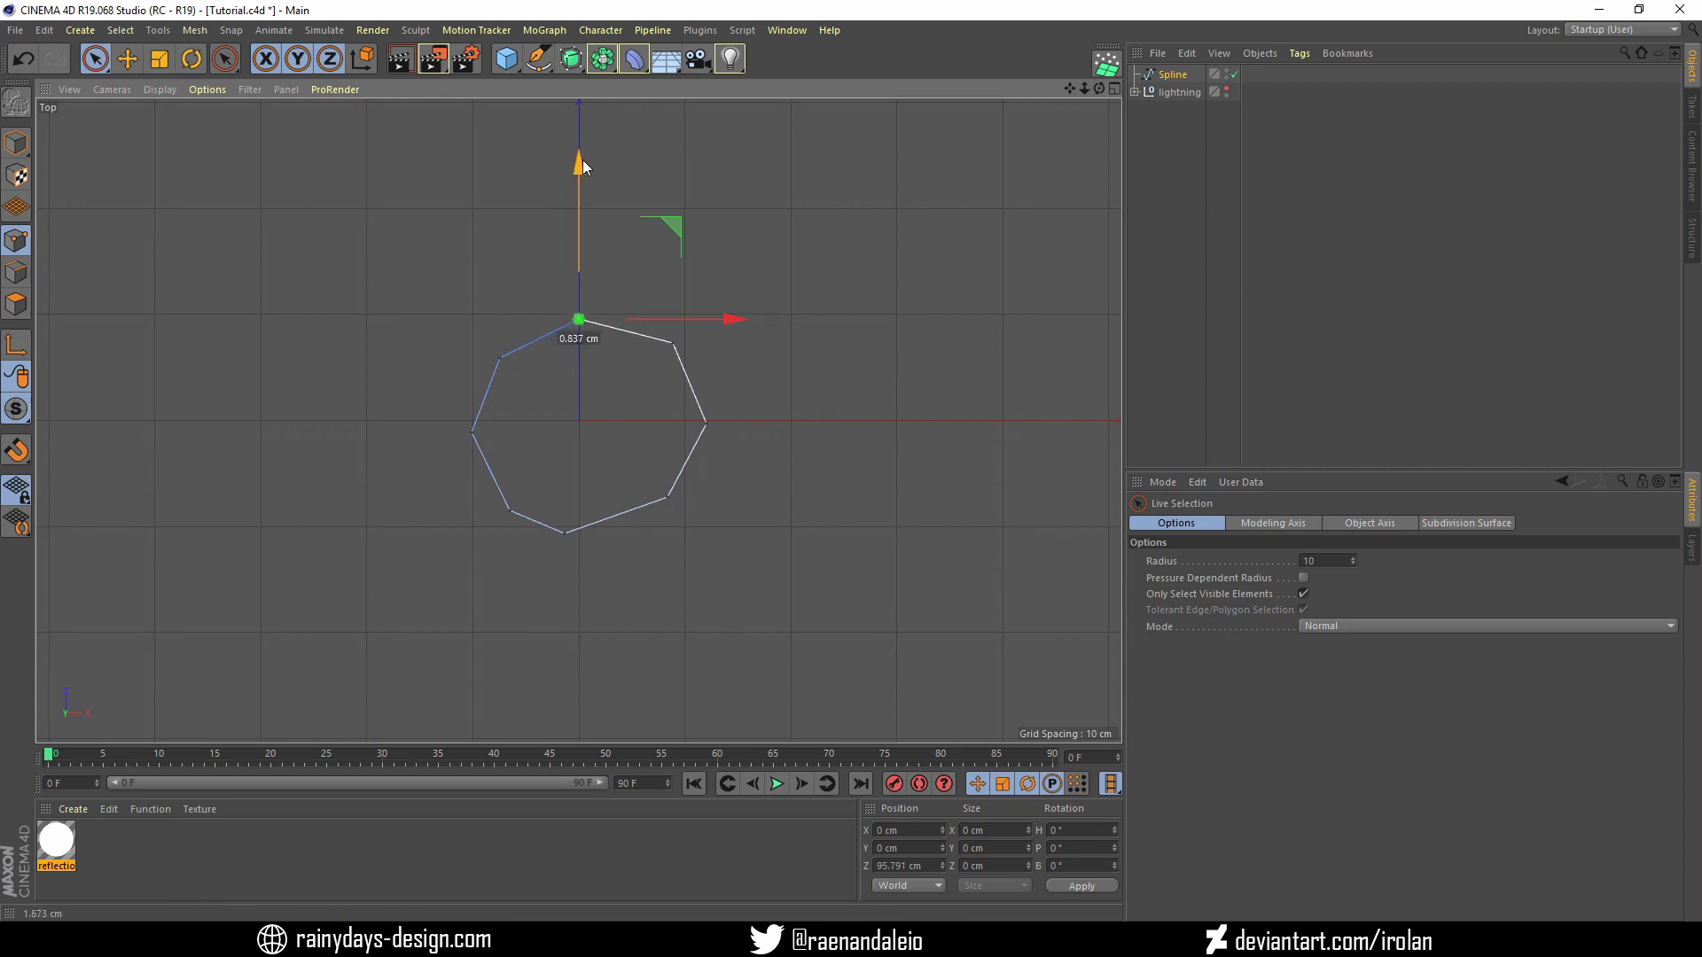
mouse_move(593, 273)
mouse_down()
mouse_move(571, 246)
mouse_move(577, 296)
mouse_move(572, 170)
mouse_up()
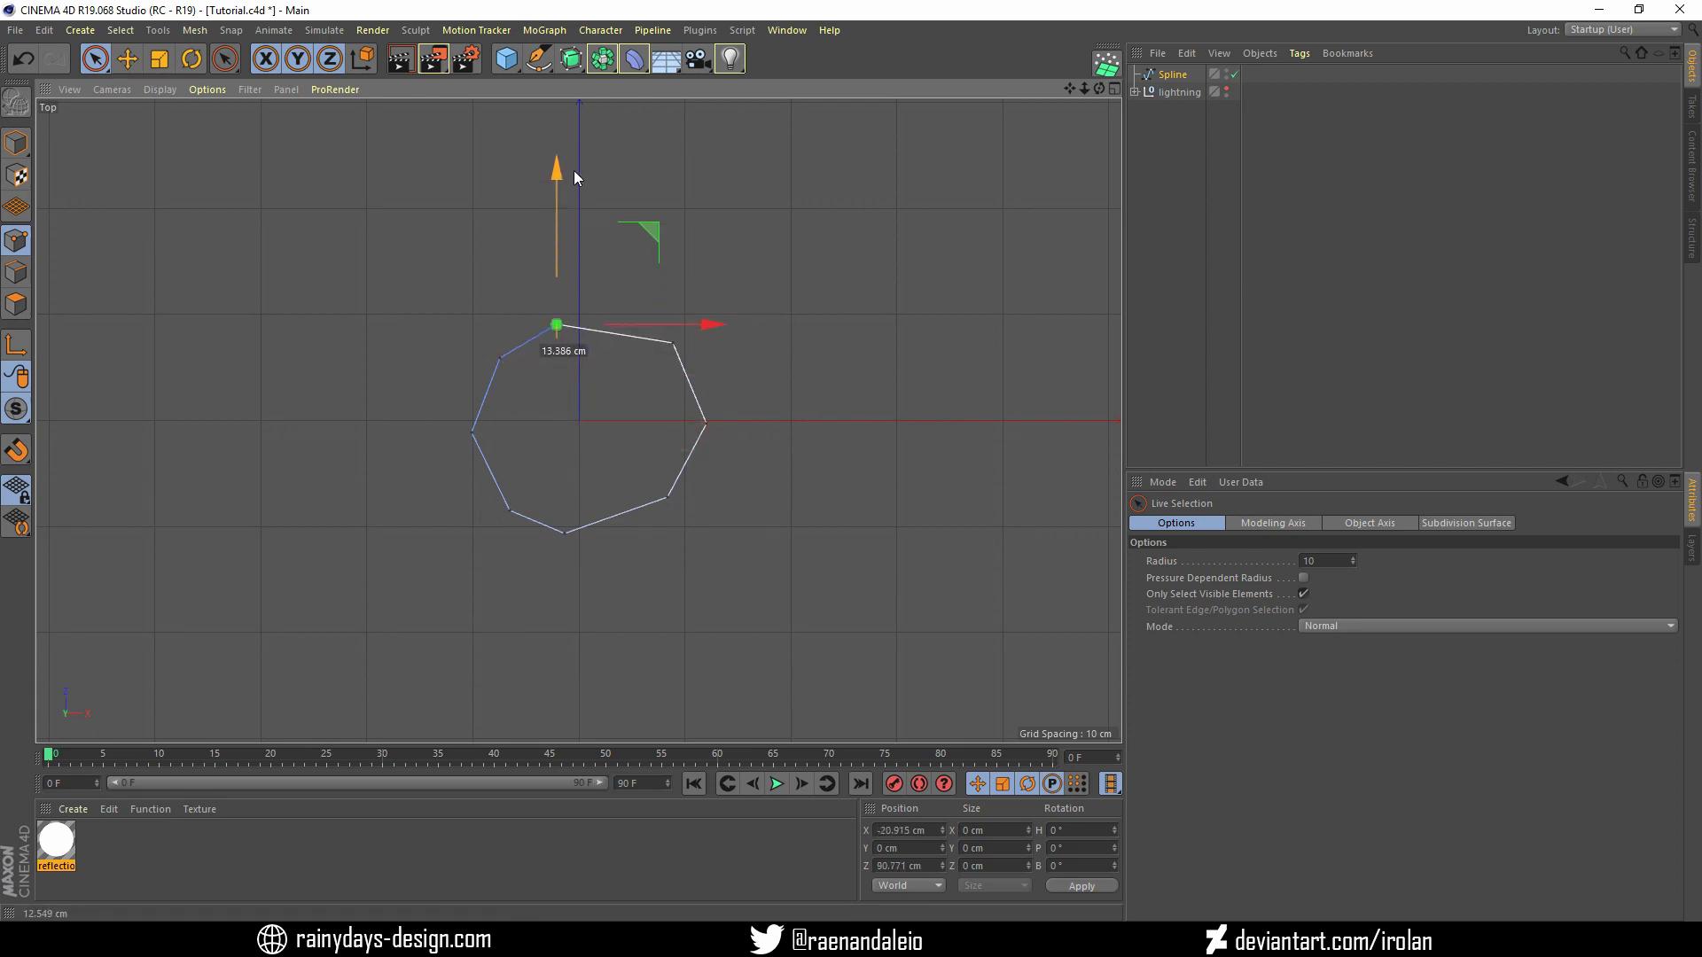
click(564, 533)
drag(709, 534, 696, 535)
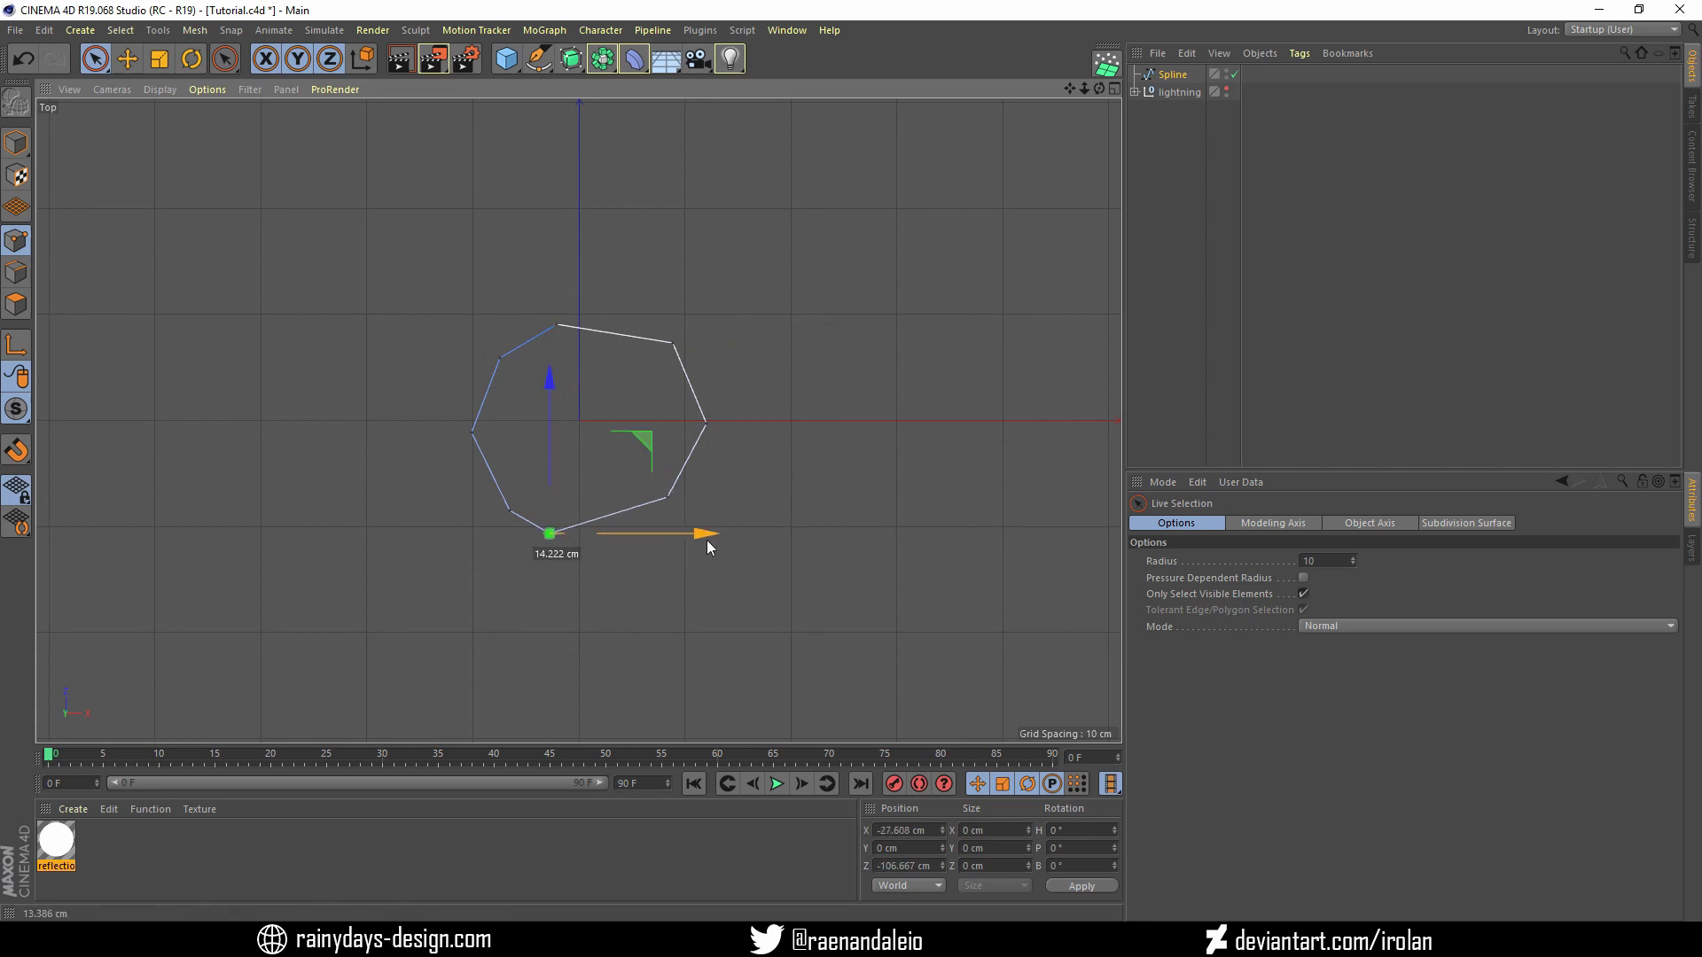
shift+click(511, 508)
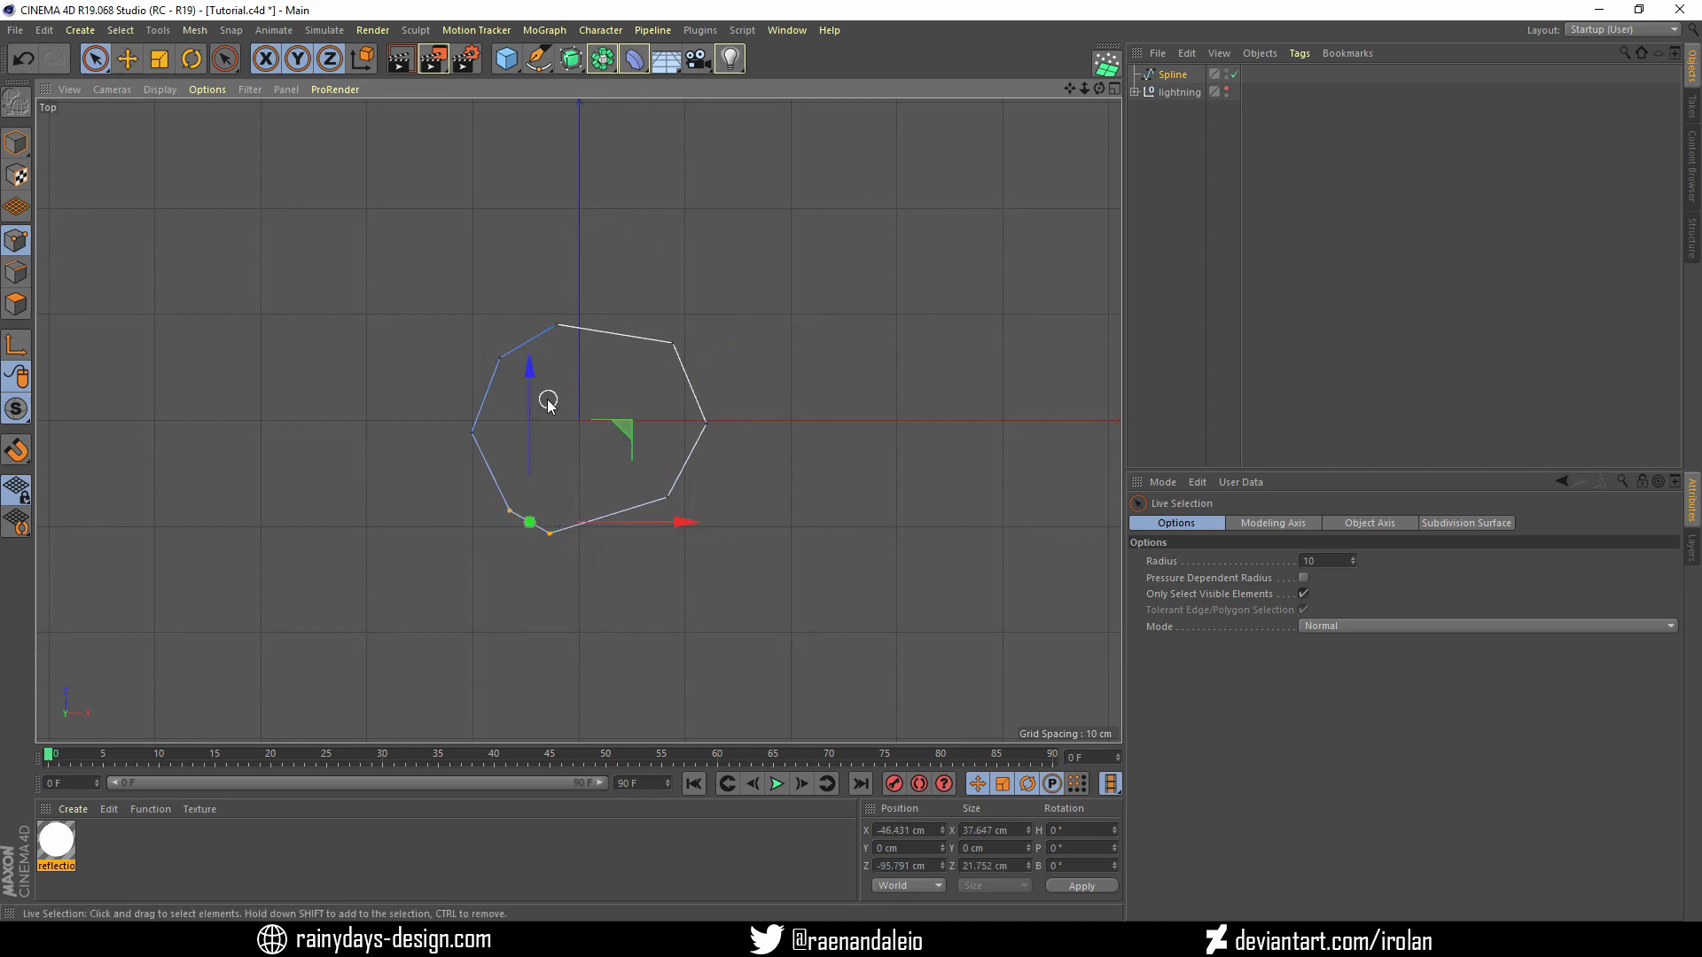
drag(529, 368, 528, 359)
click(696, 523)
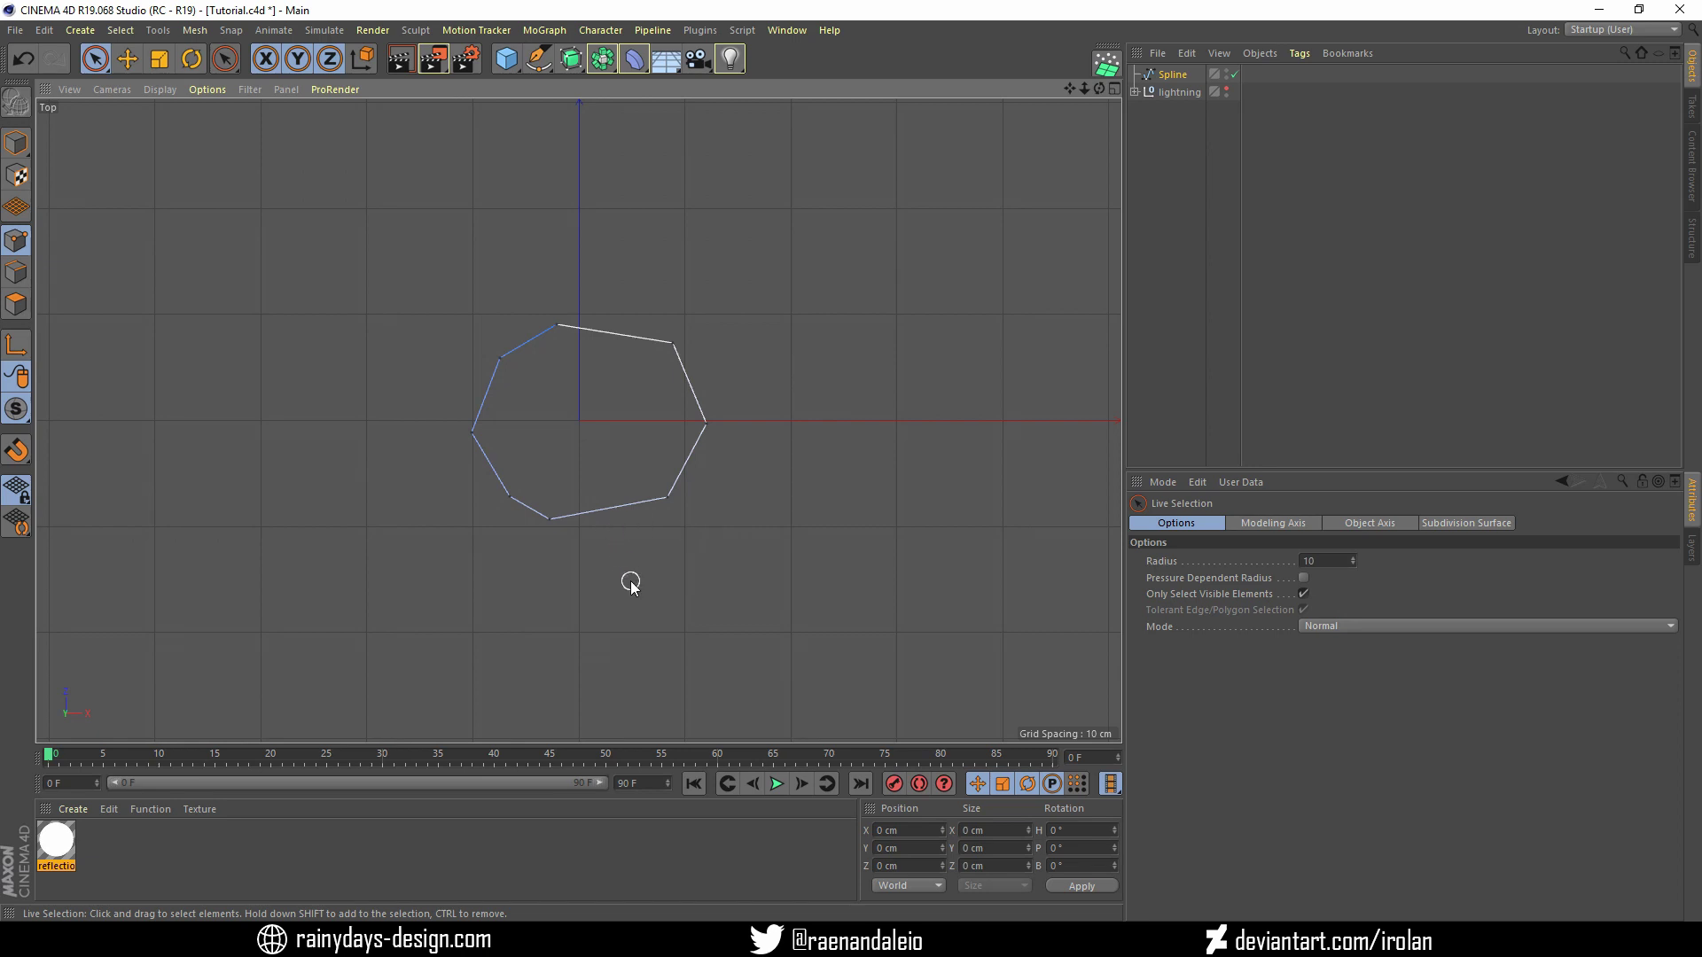
In the Perspective view, add an Extrude generator with the spline nested inside it
click(112, 89)
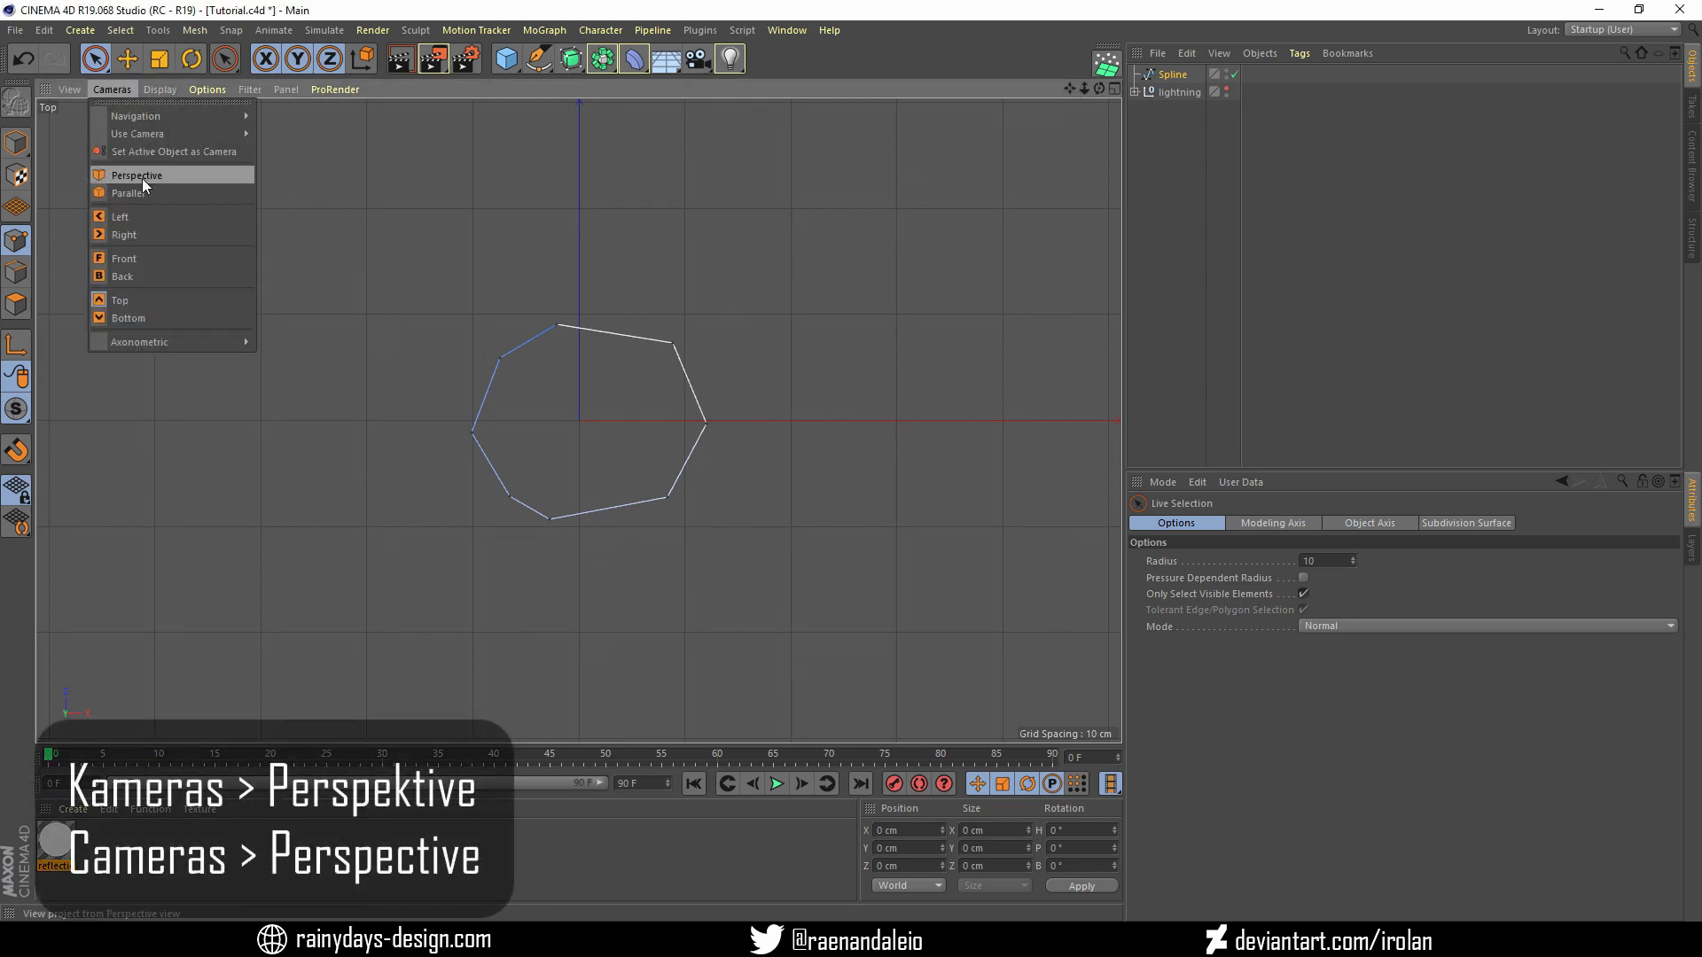
click(133, 180)
click(603, 59)
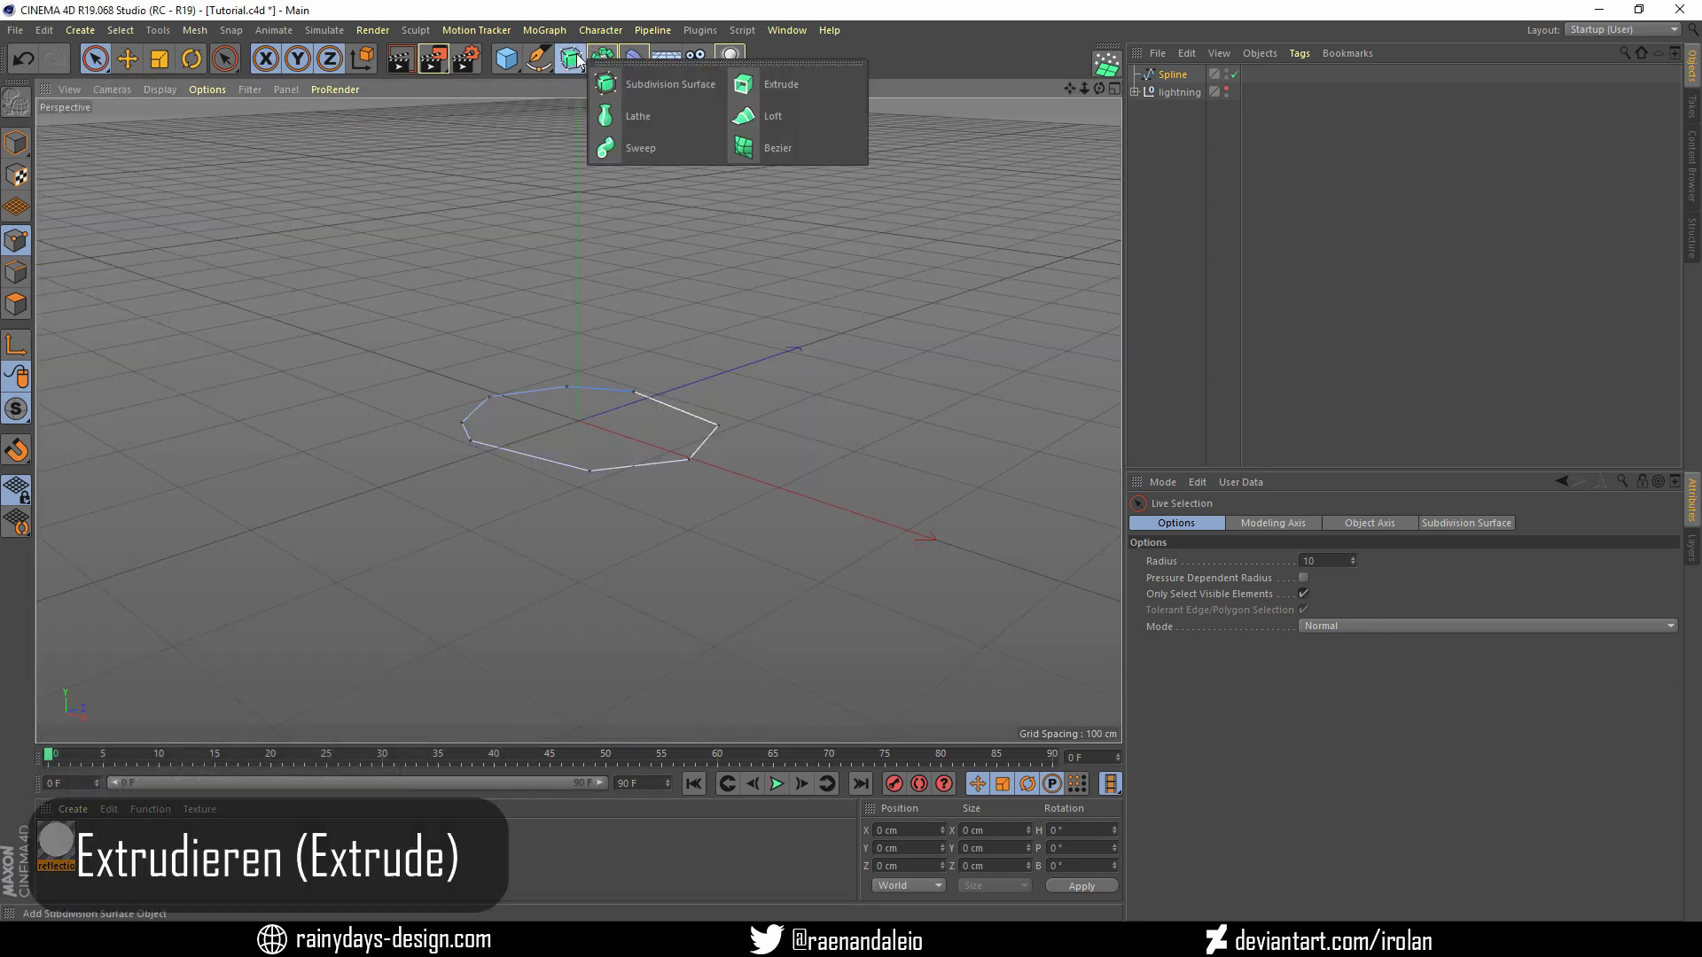
click(758, 87)
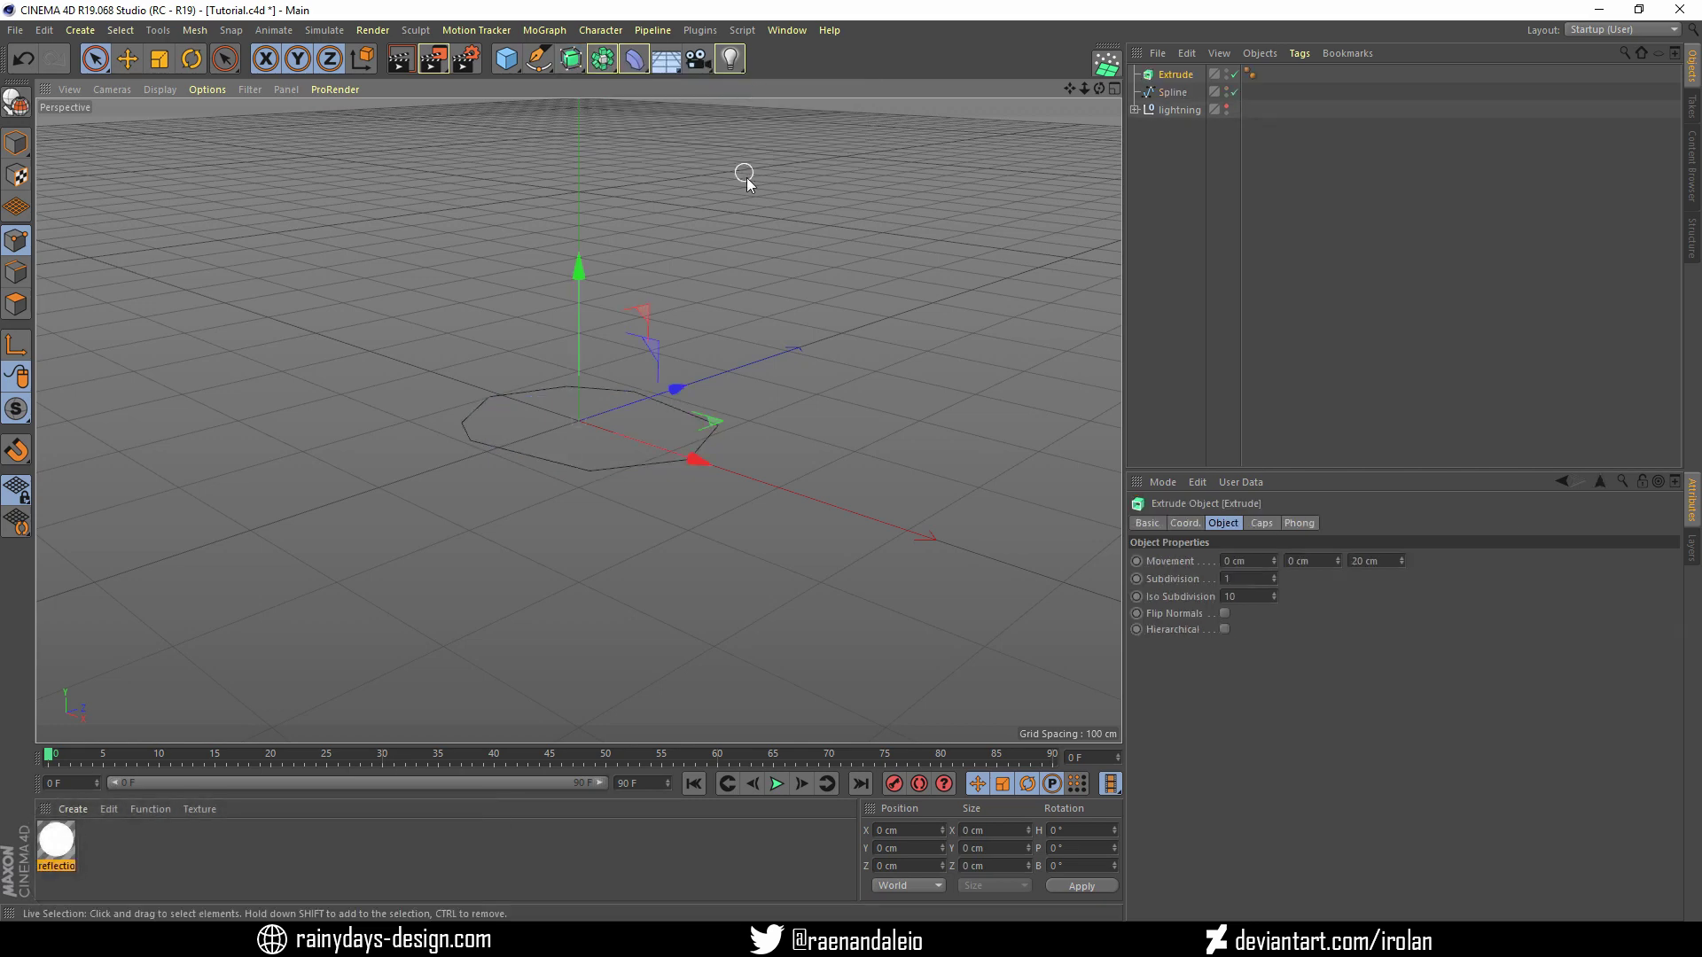
drag(1179, 93, 1177, 76)
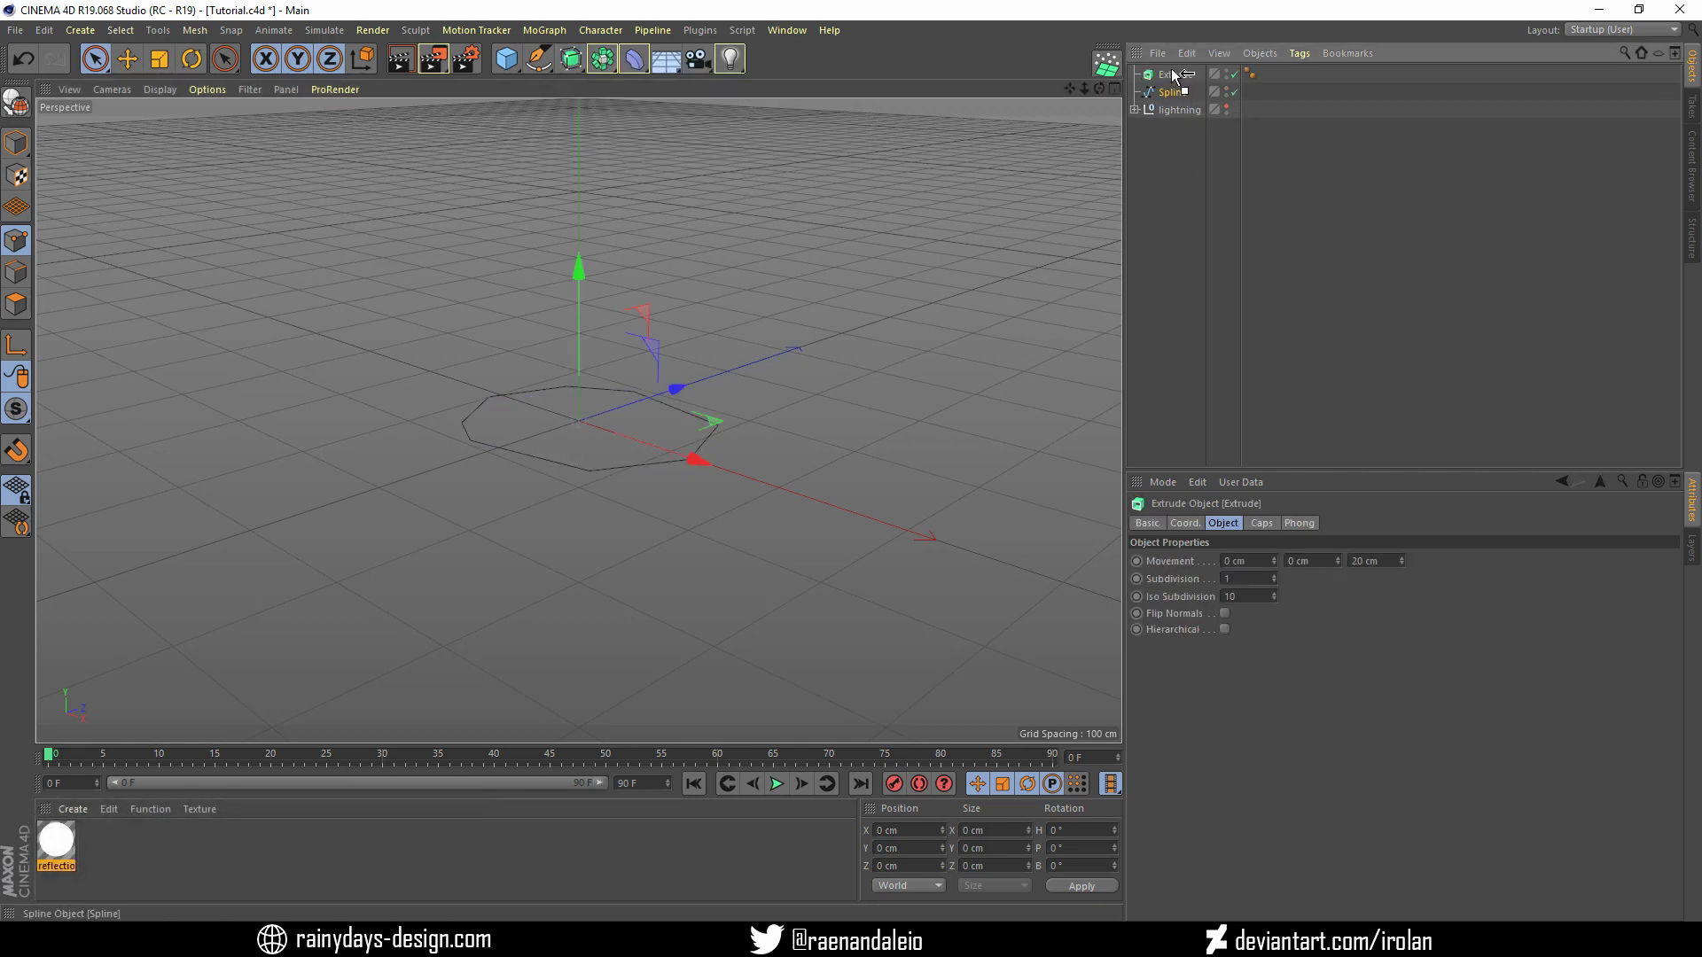
click(1175, 74)
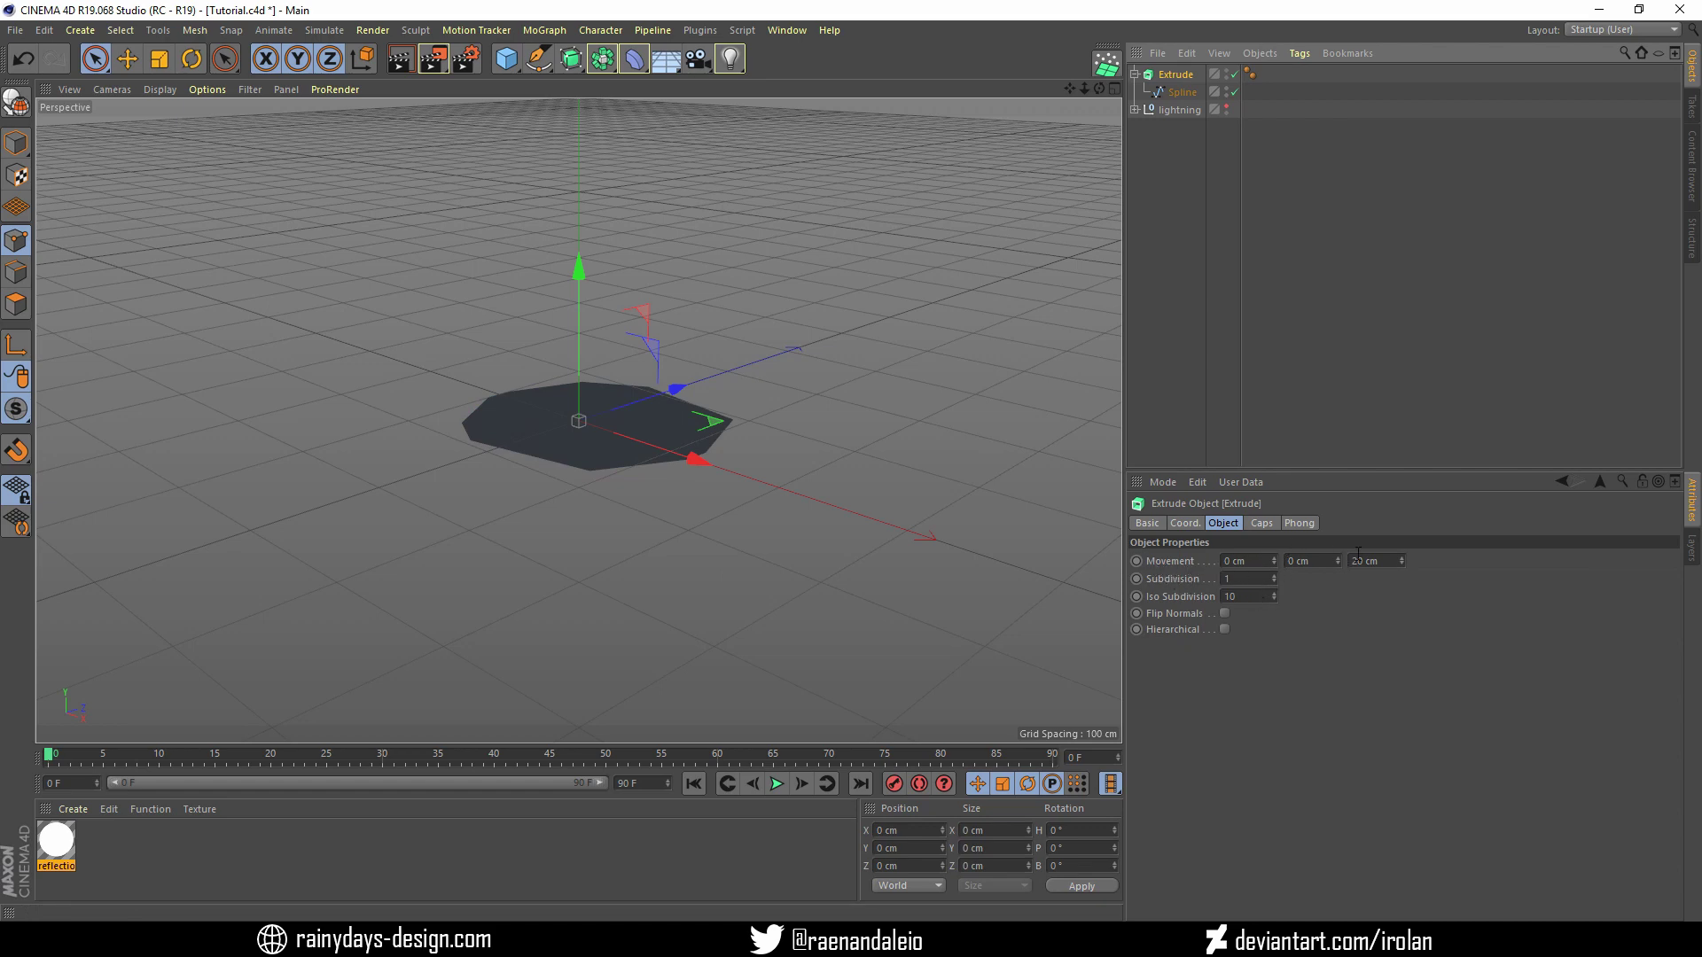
Set the Extrude movement to 0 along Z and about 500 cm upward along Y
drag(1396, 560, 1303, 556)
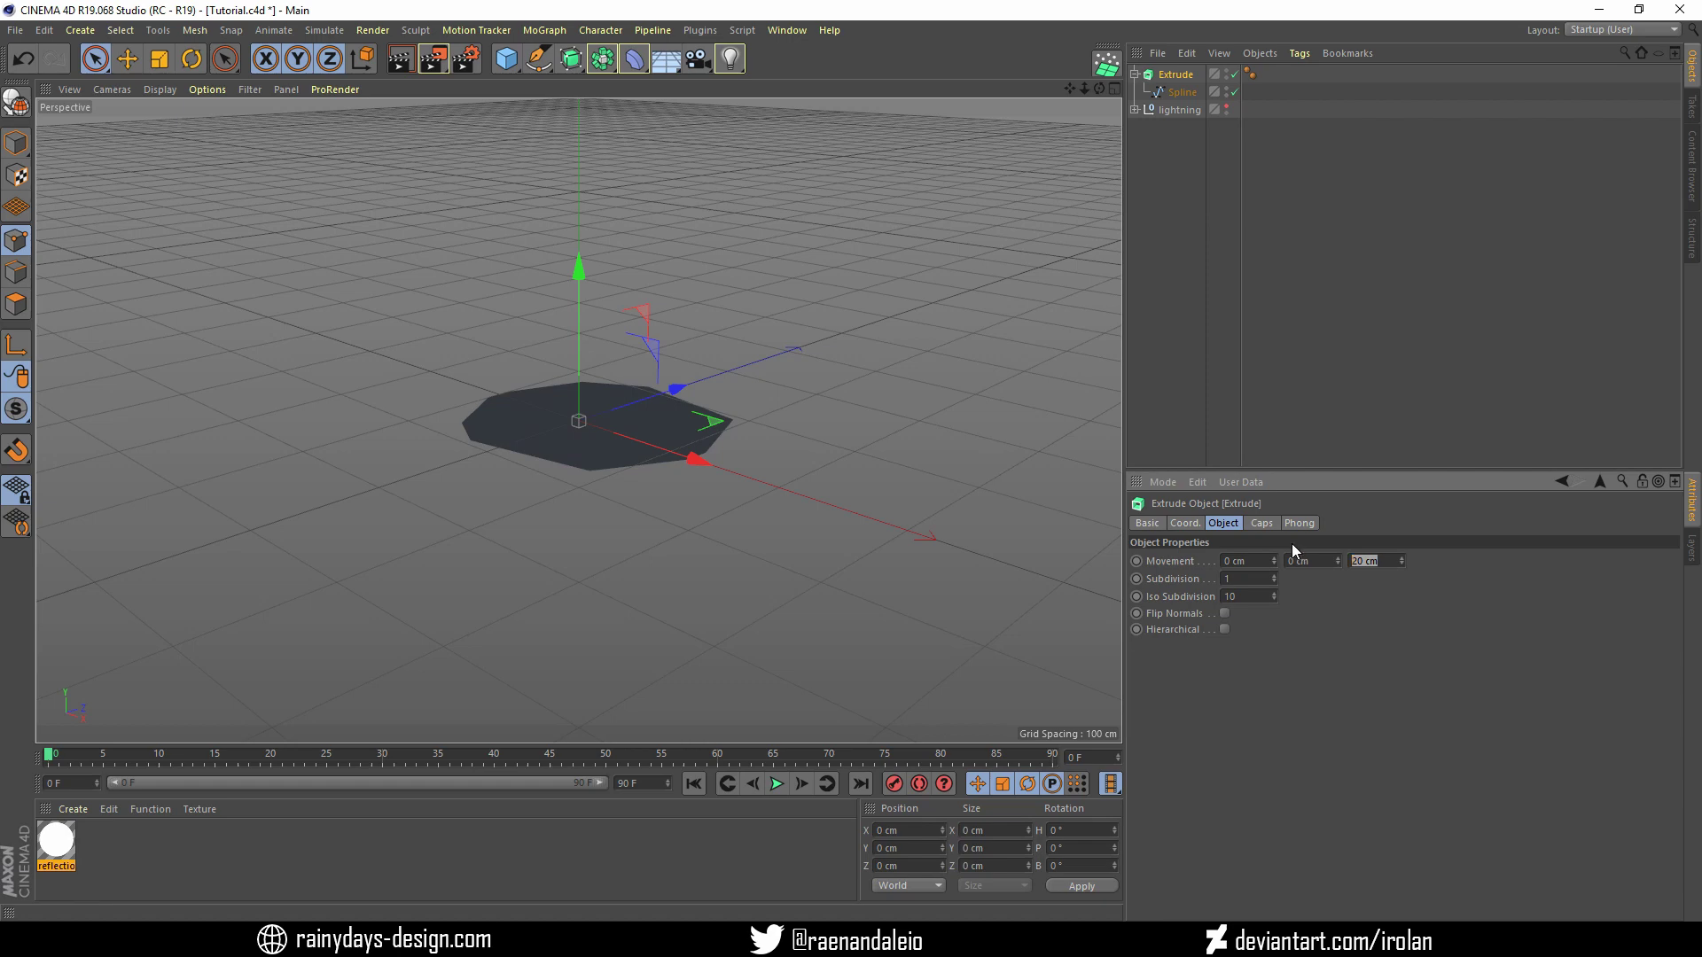
click(1247, 561)
drag(1392, 561, 1310, 555)
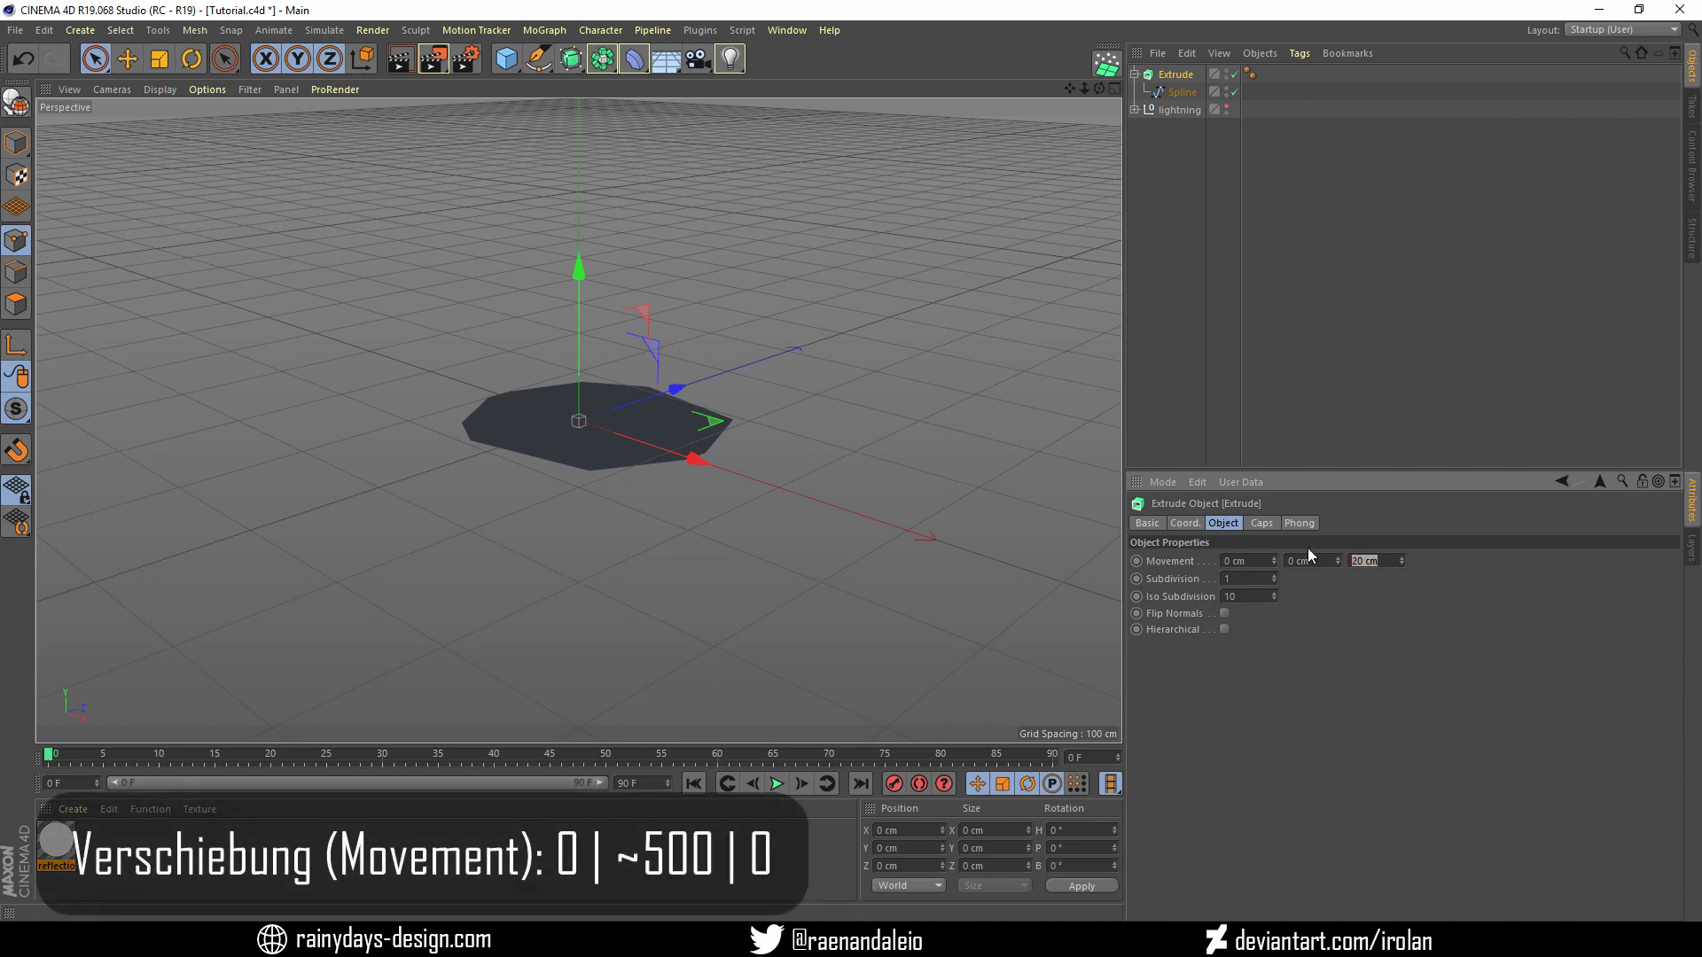
text(0)
key(Return)
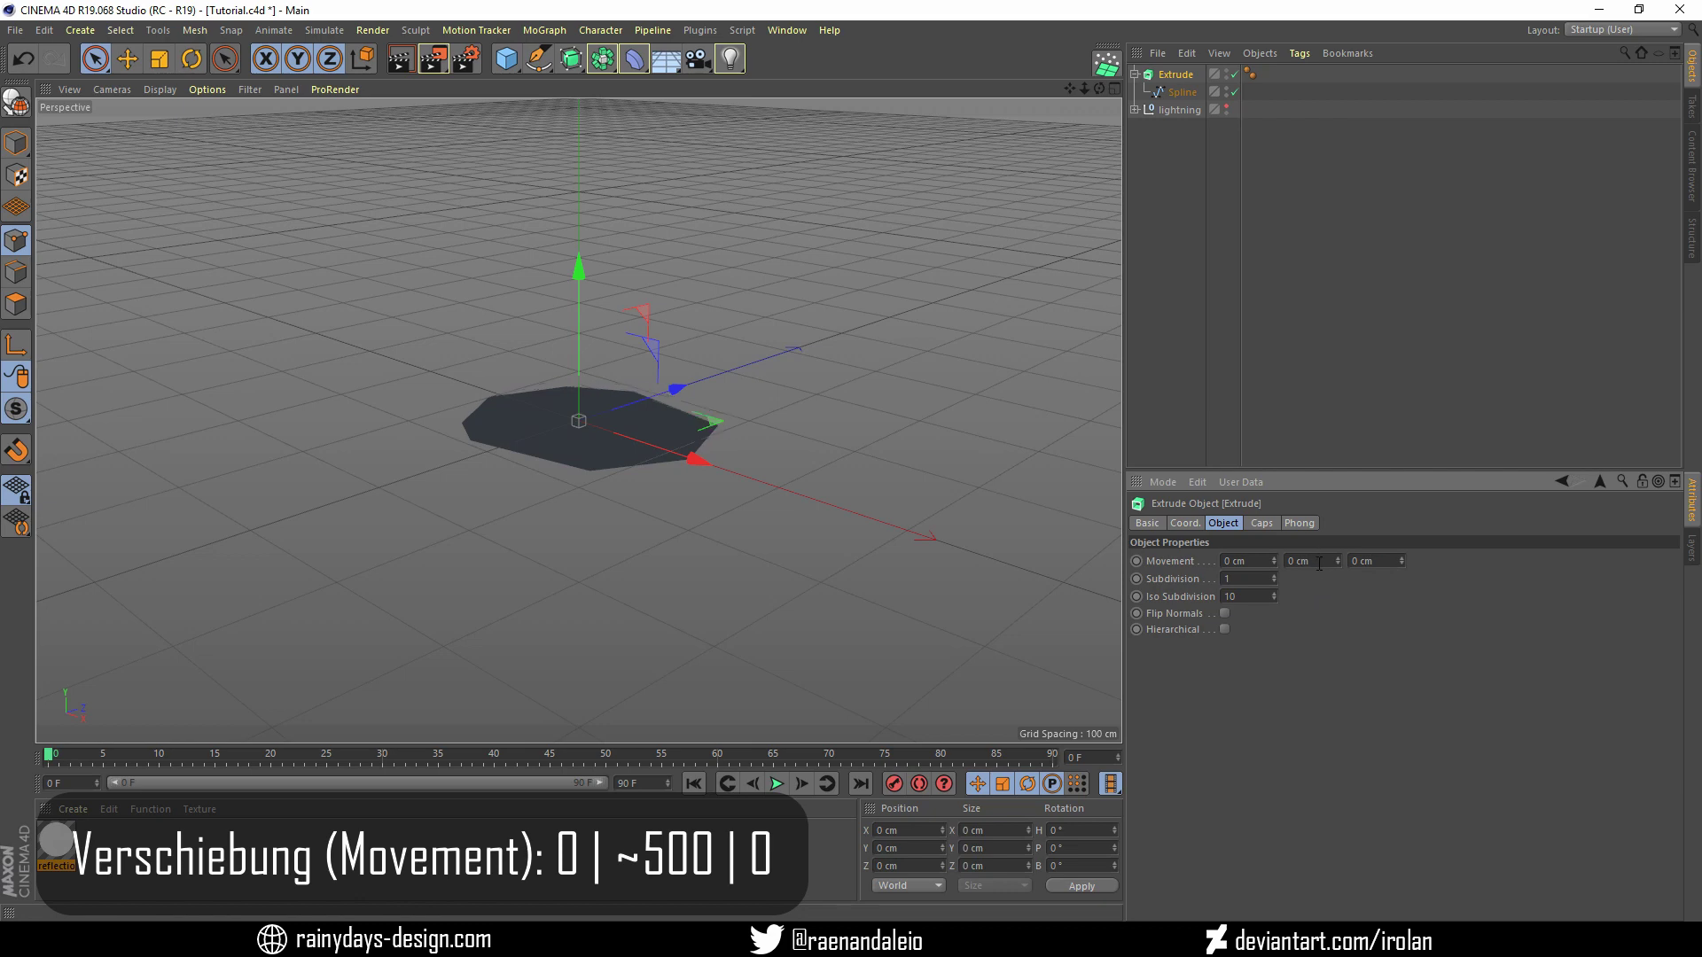
drag(1320, 564, 1197, 561)
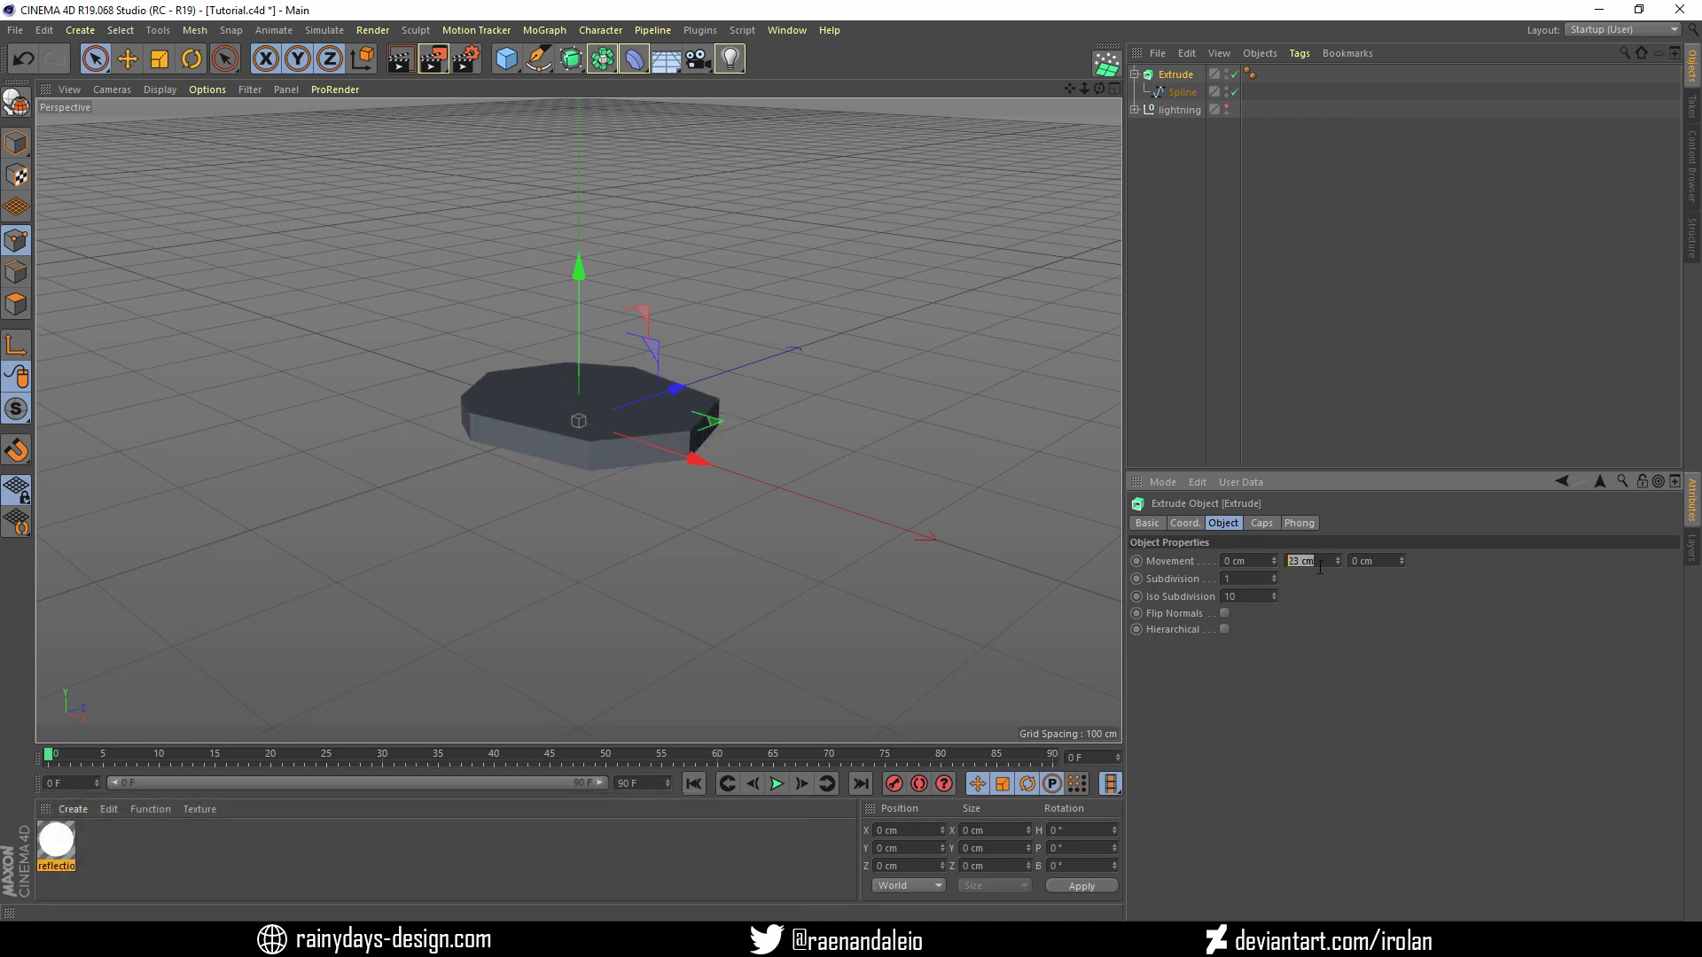
scroll(1322, 564, up, 8)
scroll(1321, 563, up, 8)
scroll(1321, 564, up, 9)
drag(1322, 564, 1236, 553)
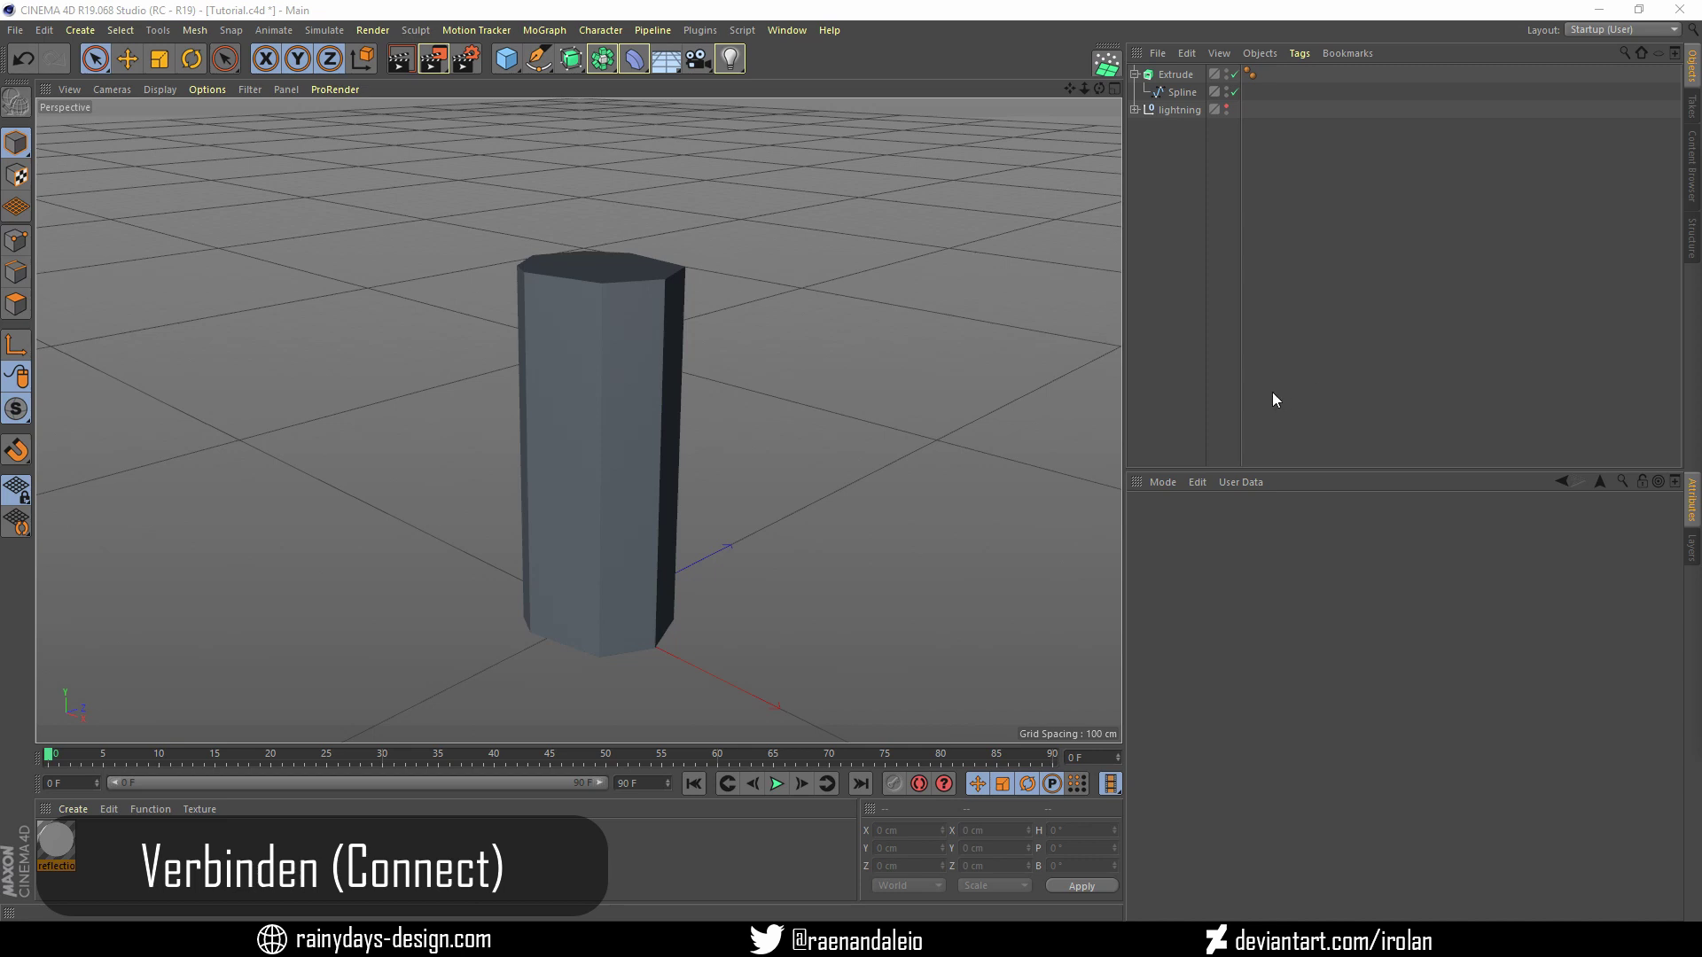
Add a Connect object, then make the Extrude editable and pull its two caps off the column
click(601, 62)
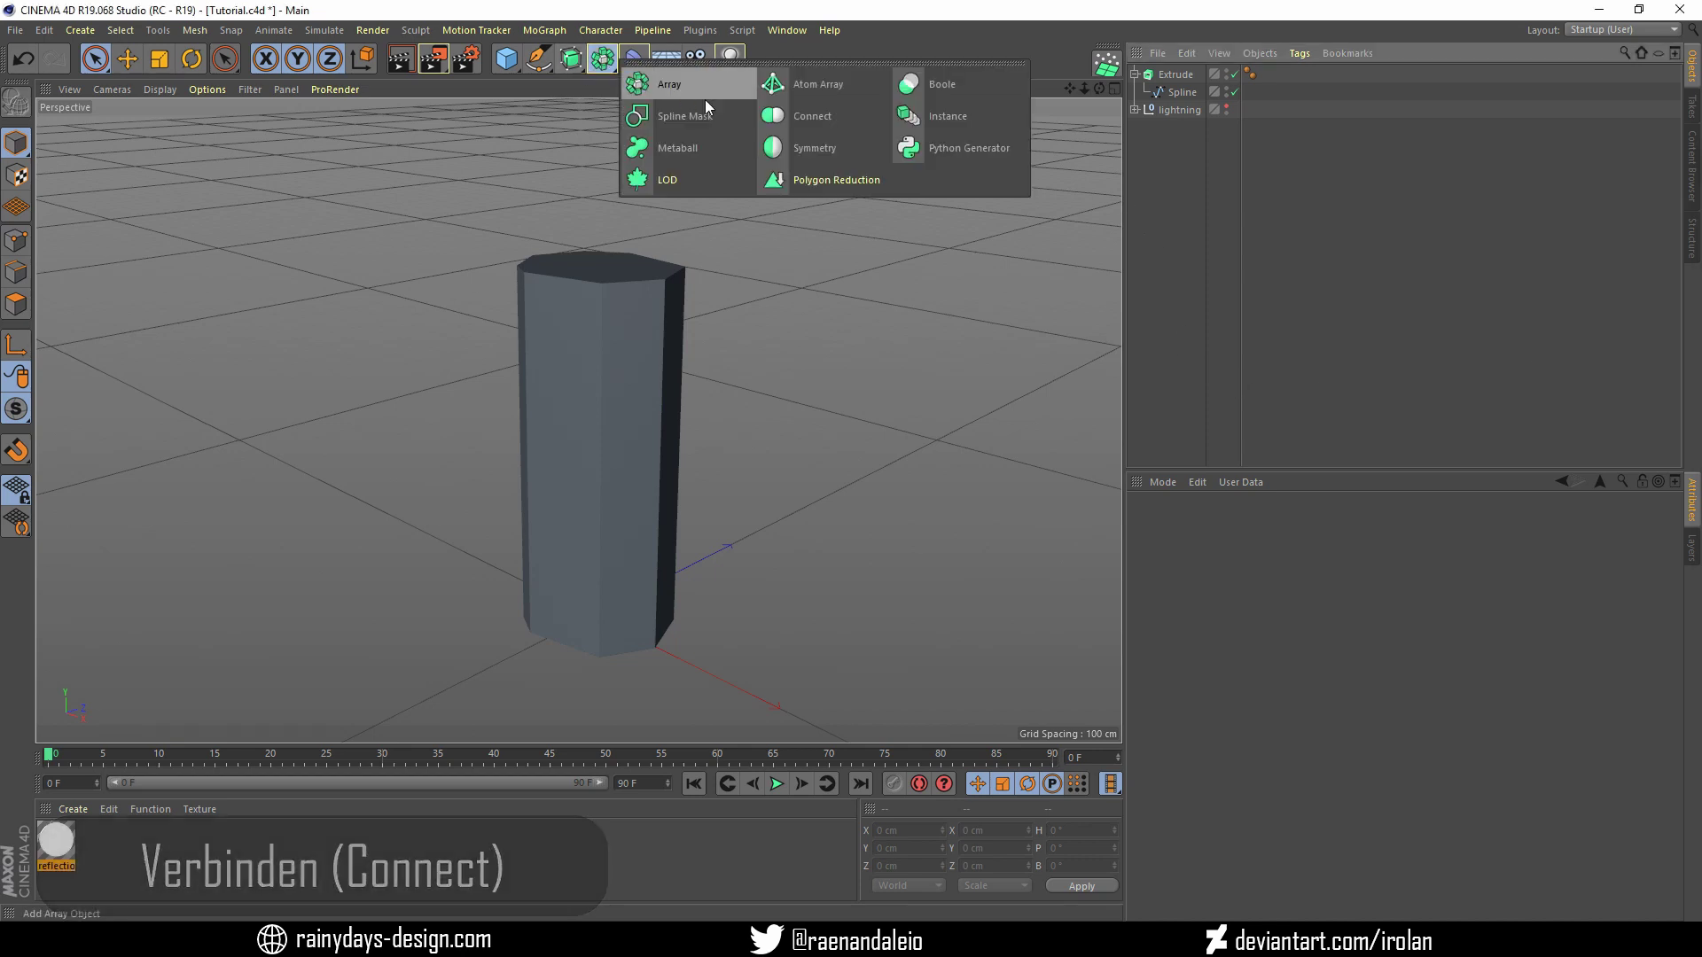
click(800, 117)
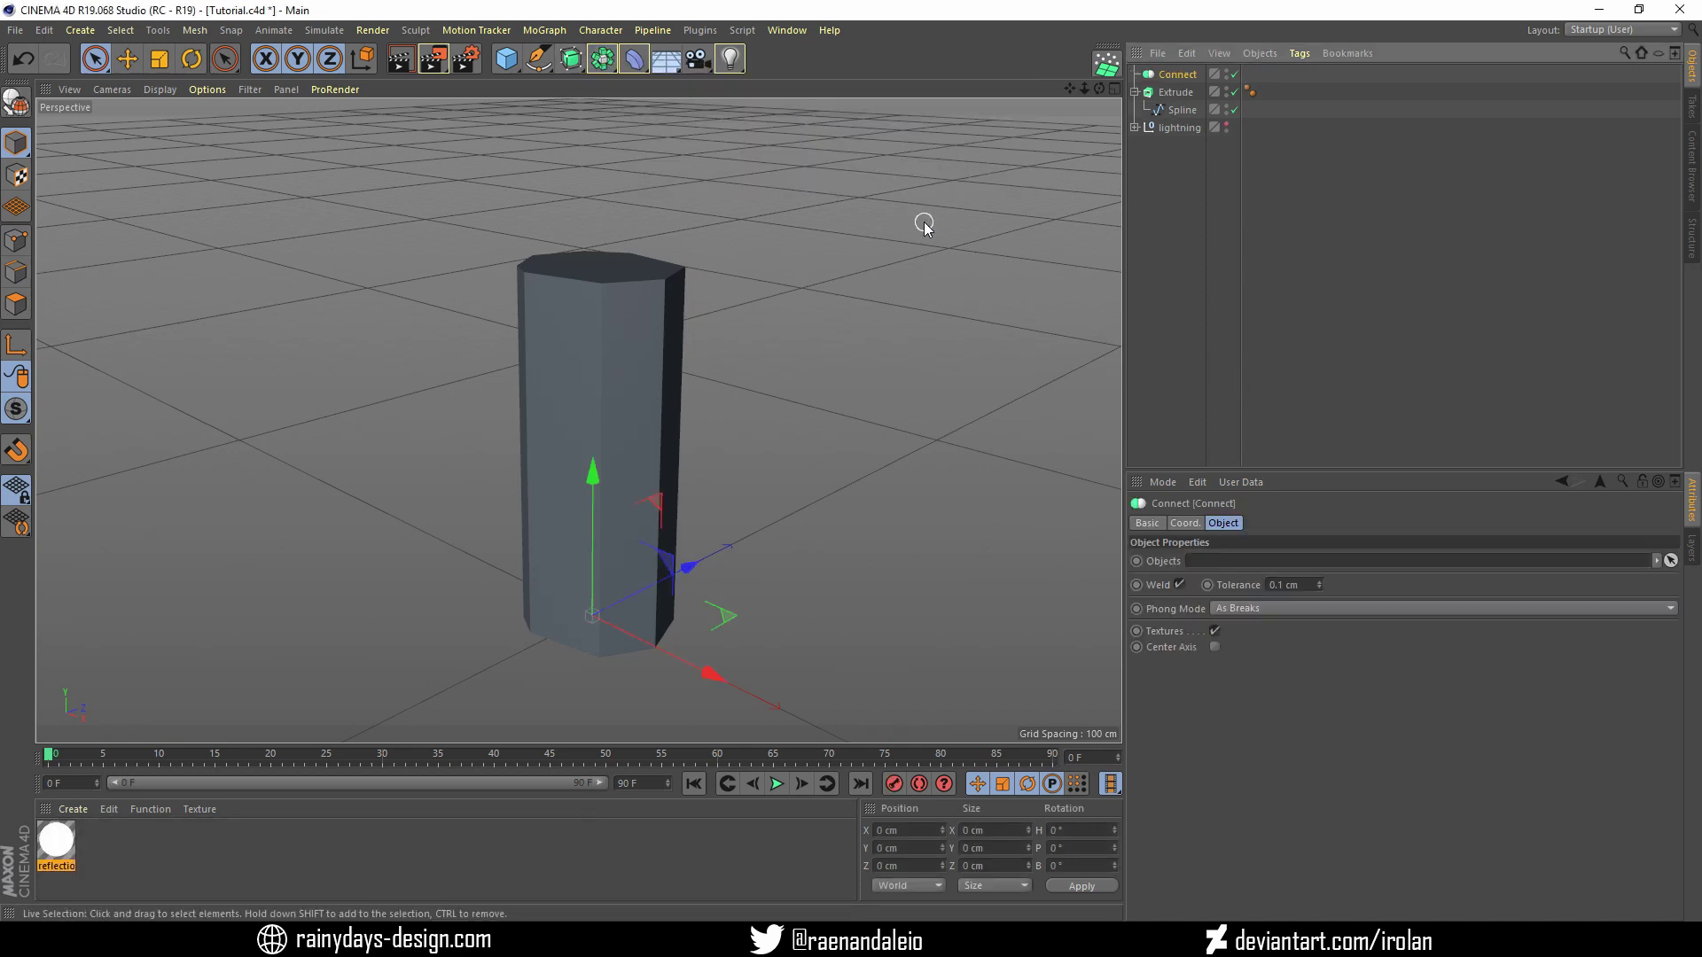
click(1183, 93)
key(c)
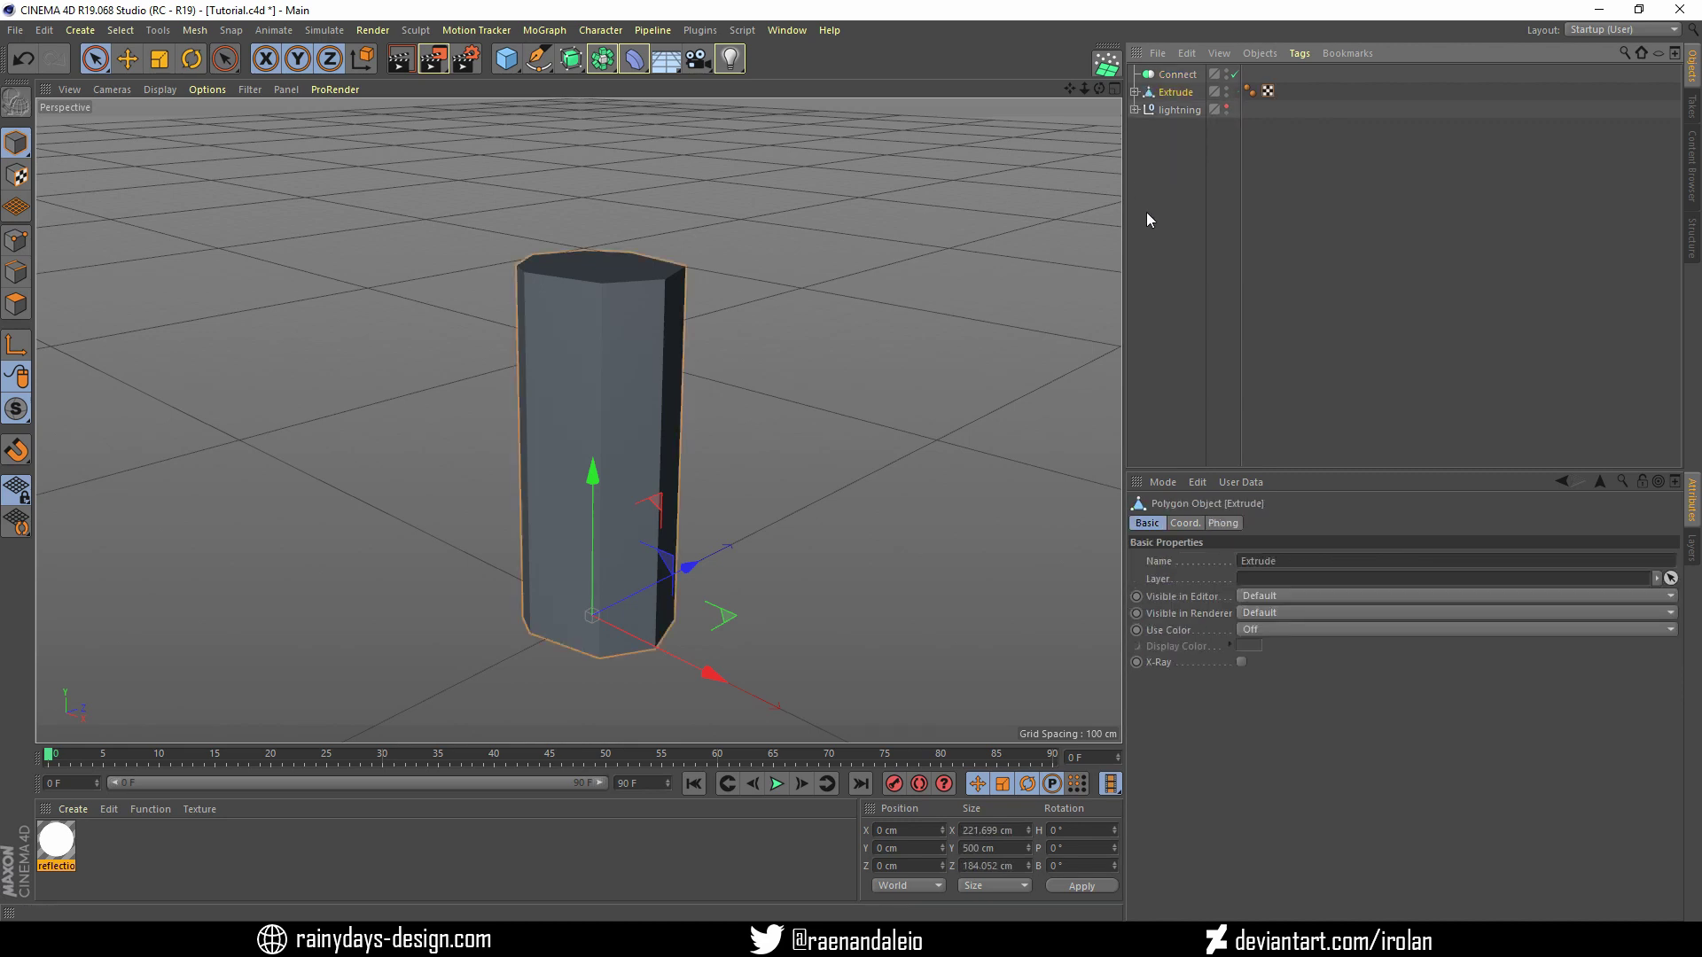
click(1134, 92)
click(1179, 127)
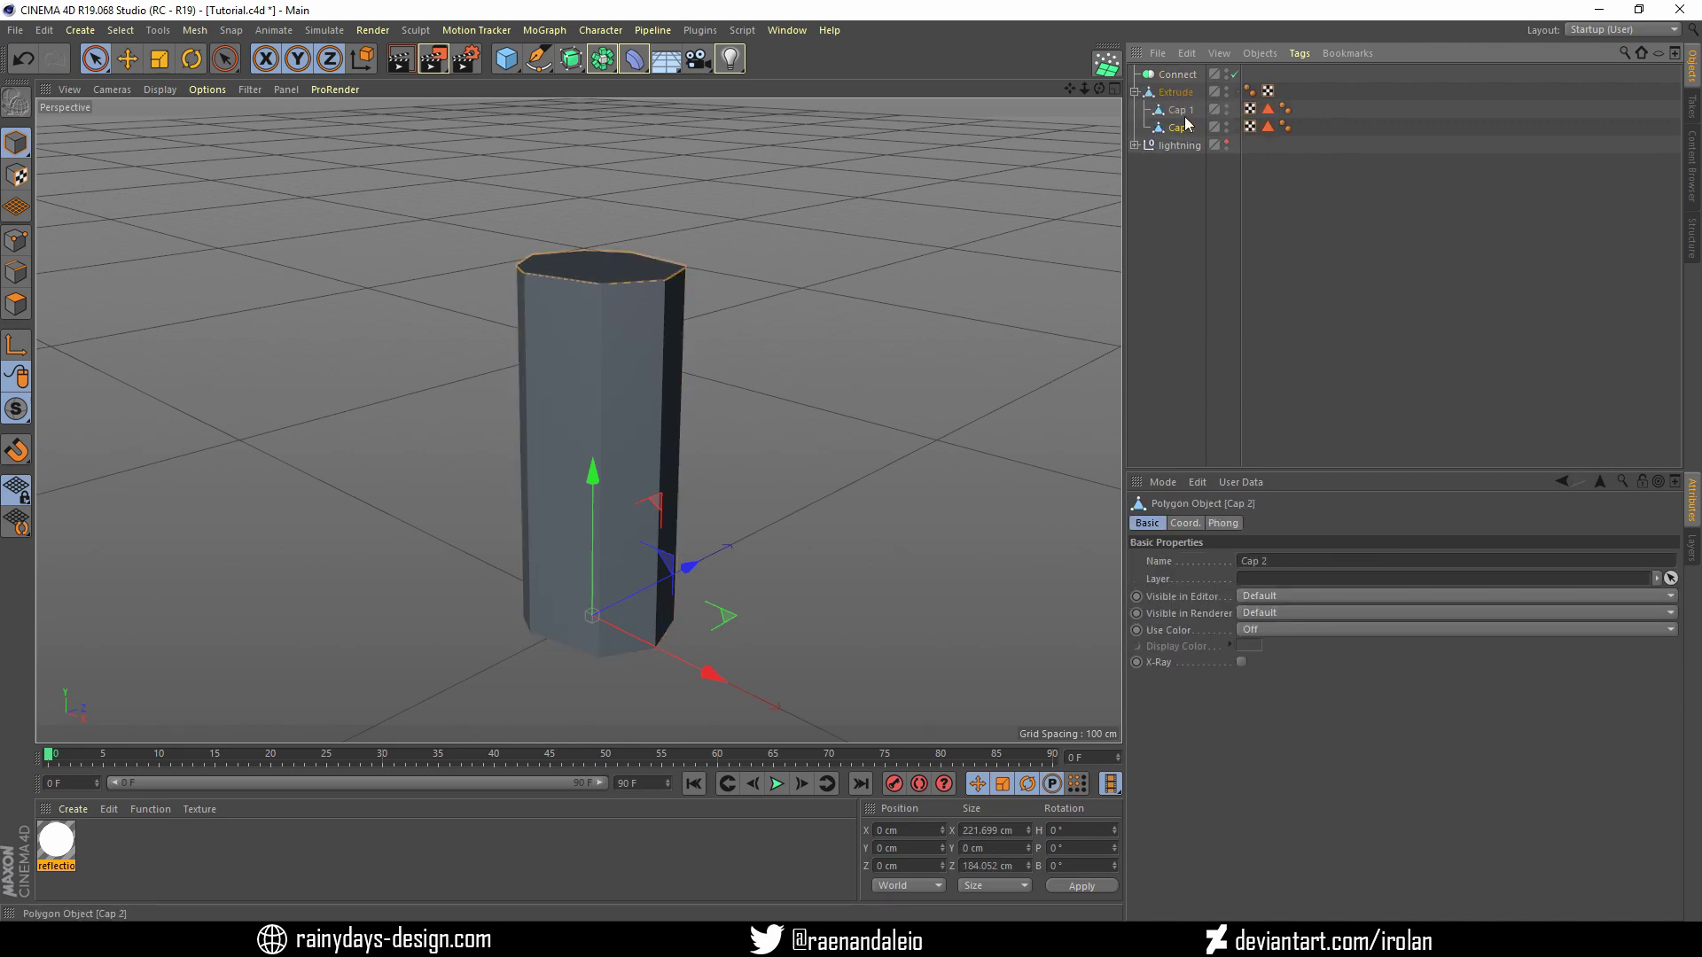
click(1183, 129)
shift+click(1179, 110)
mouse_move(677, 572)
mouse_down()
mouse_move(552, 666)
mouse_move(744, 543)
mouse_move(511, 649)
mouse_move(524, 646)
mouse_up()
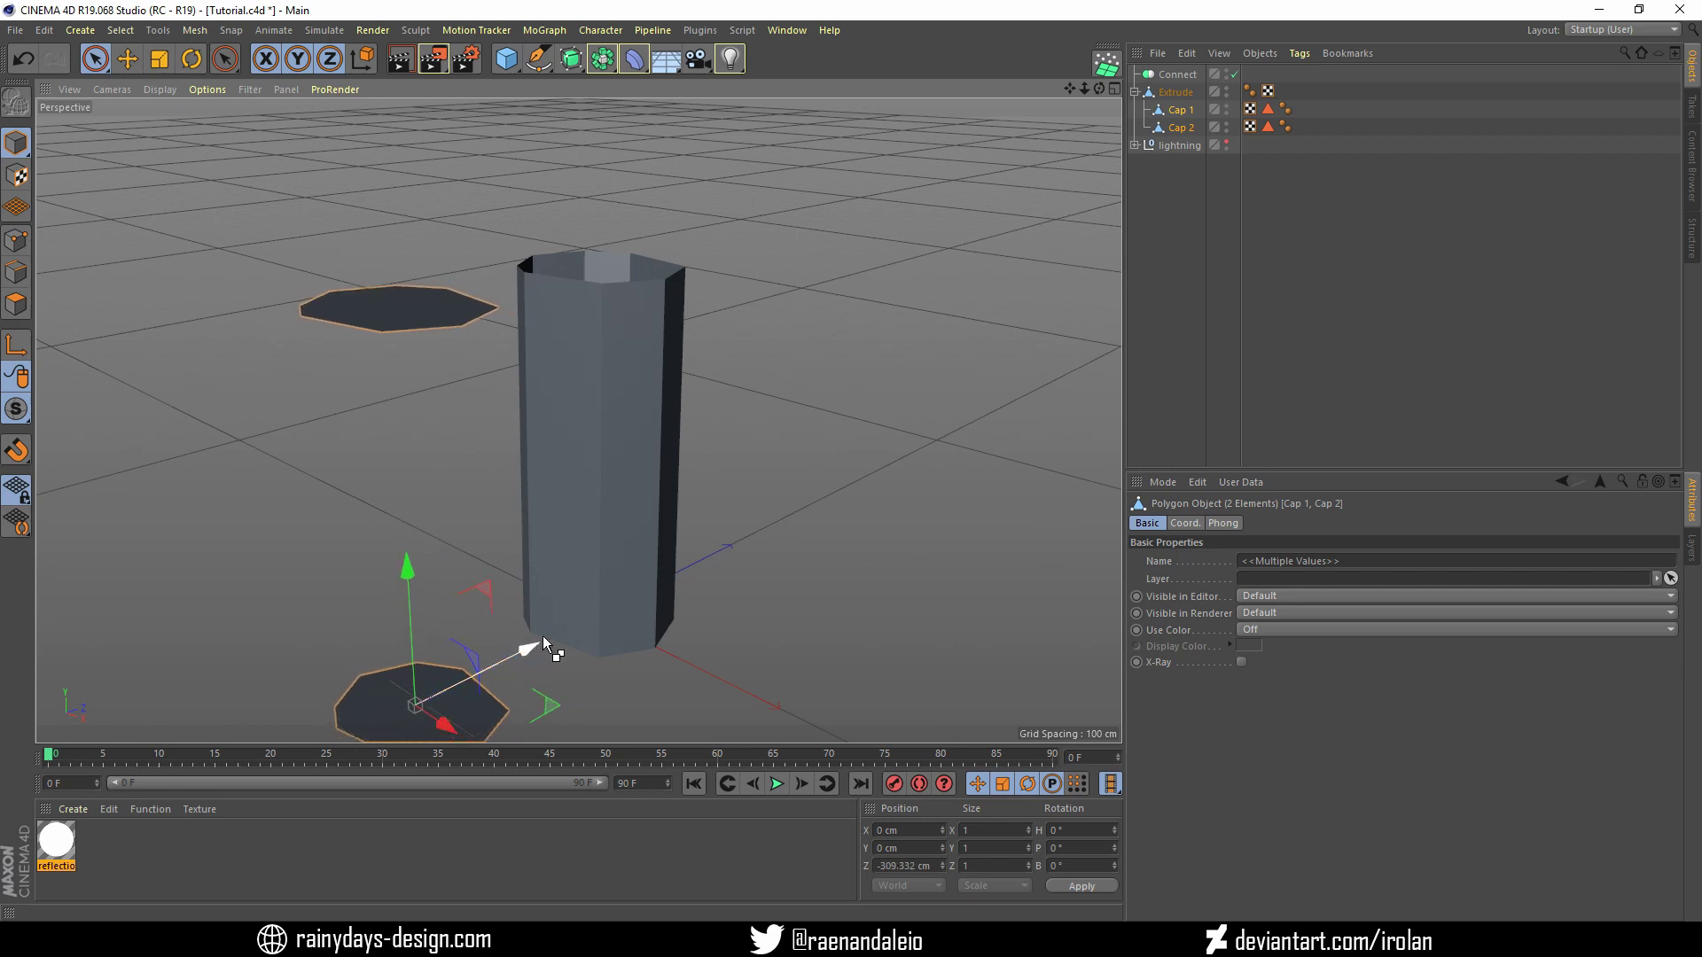
Undo the cap move and conversion, then nest the Extrude under the Connect object
key(ctrl+z)
key(ctrl+z)
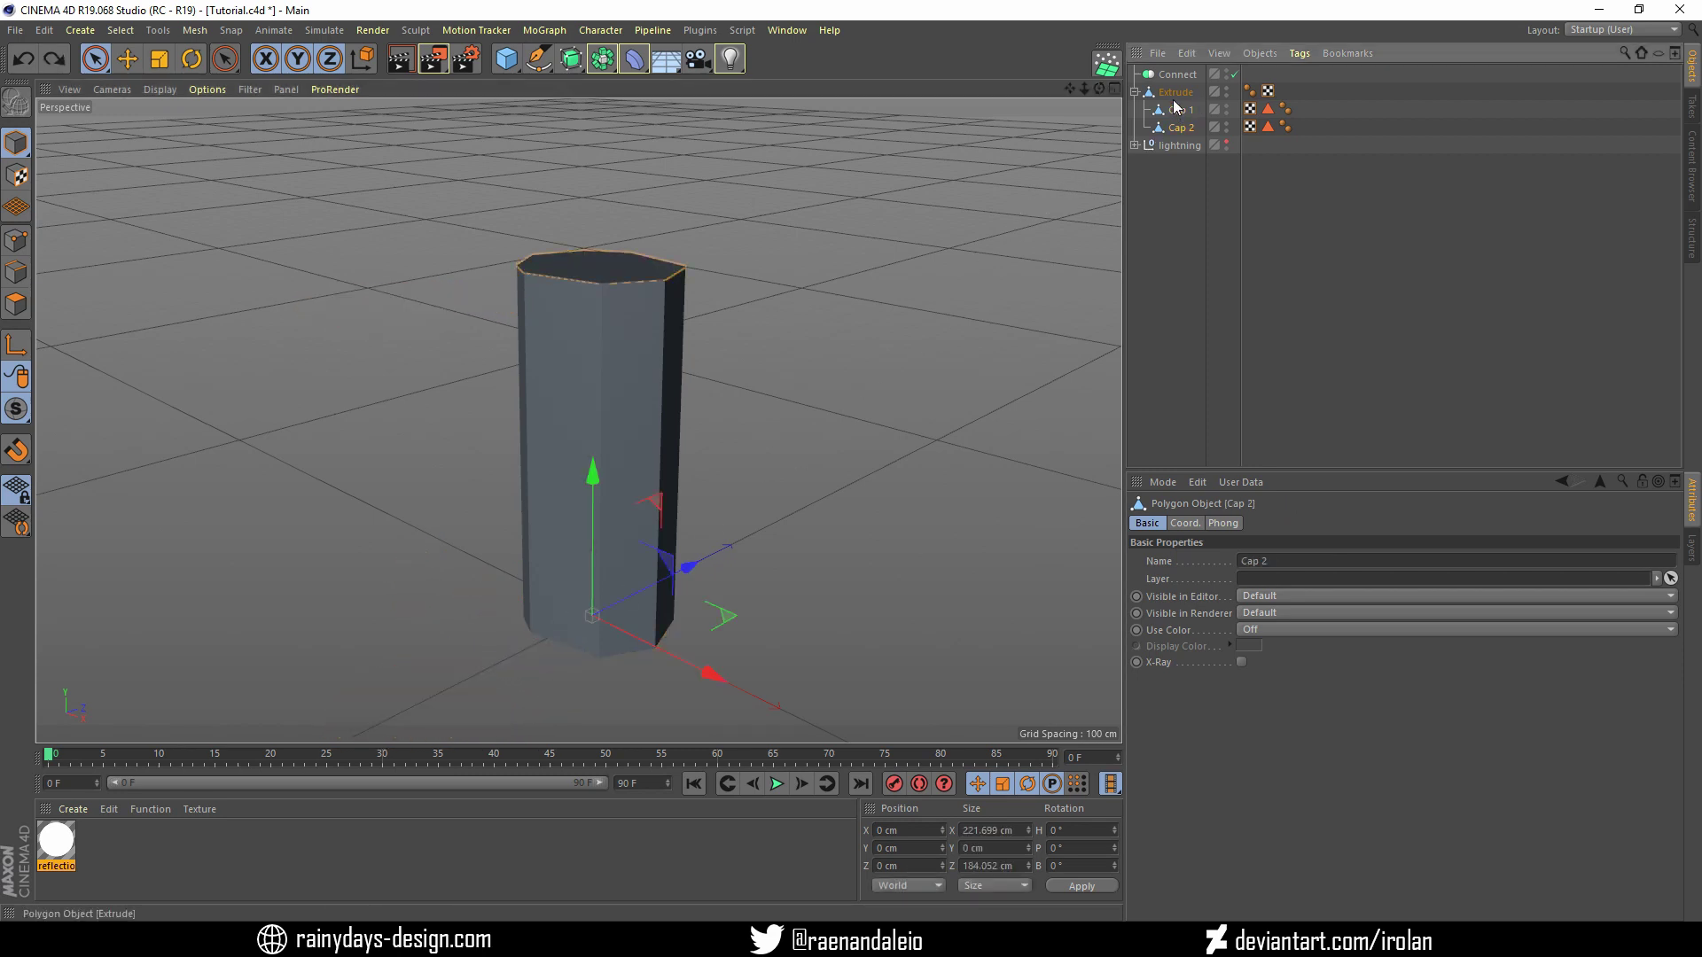
key(ctrl+z)
key(ctrl+z)
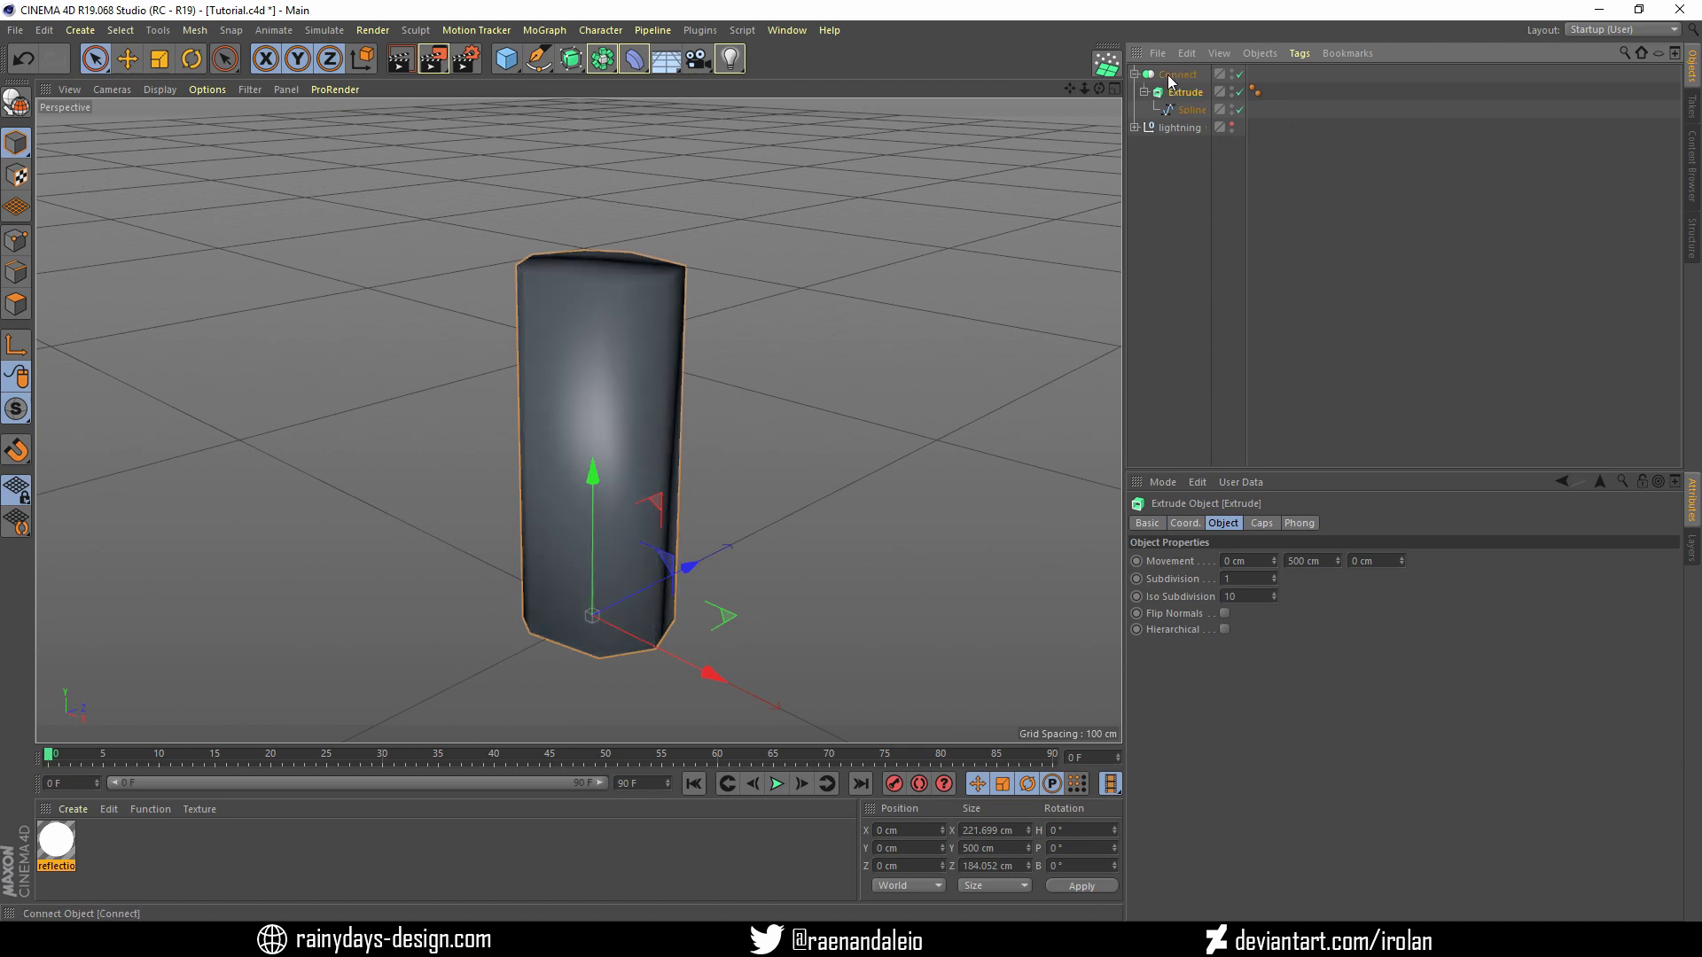
key(ctrl+z)
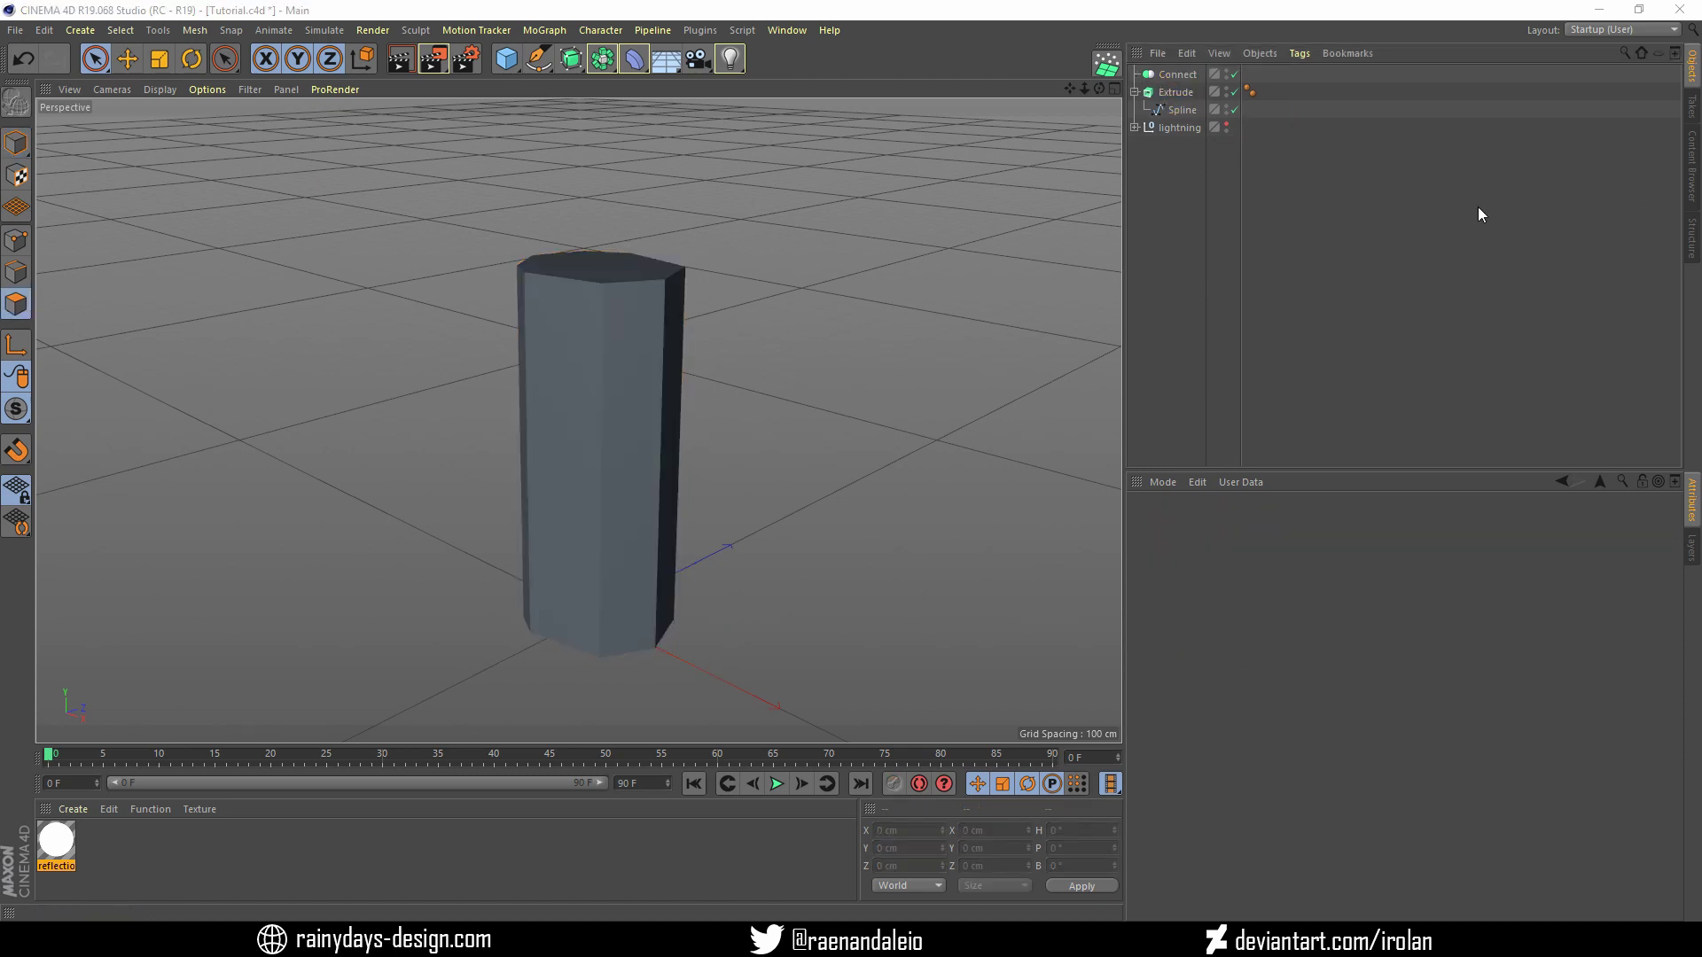
drag(1175, 92, 1177, 77)
click(1177, 75)
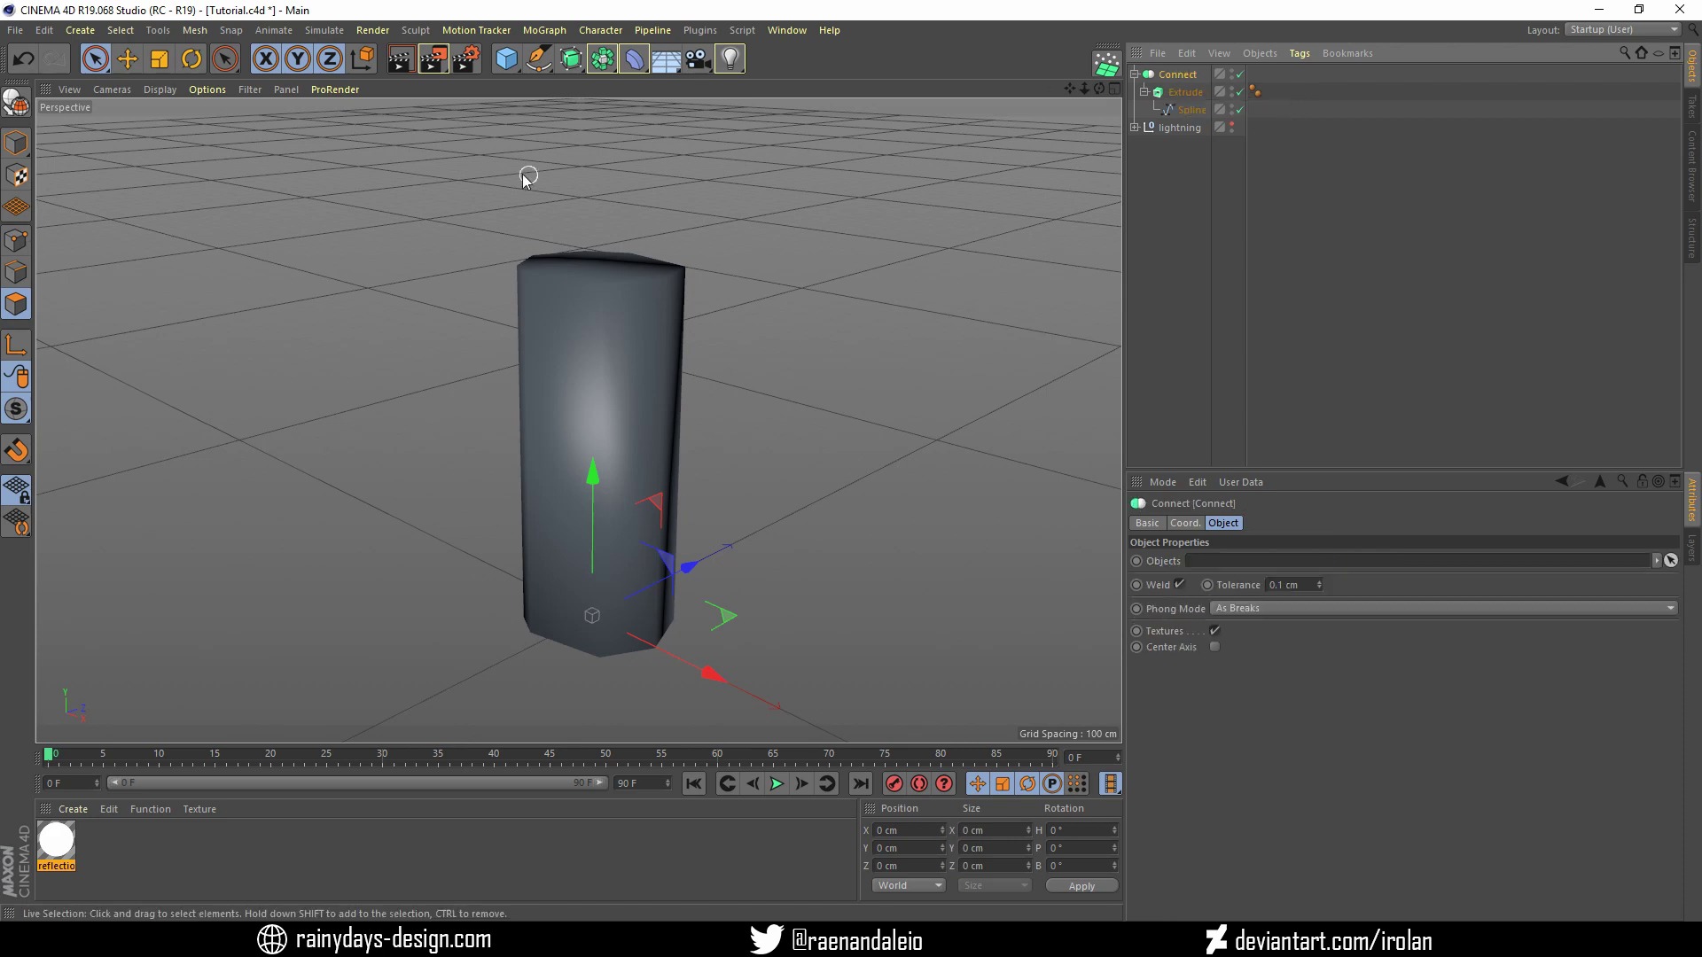
Make the Connect object editable polygons with Make Editable (C)
click(197, 32)
mouse_move(213, 56)
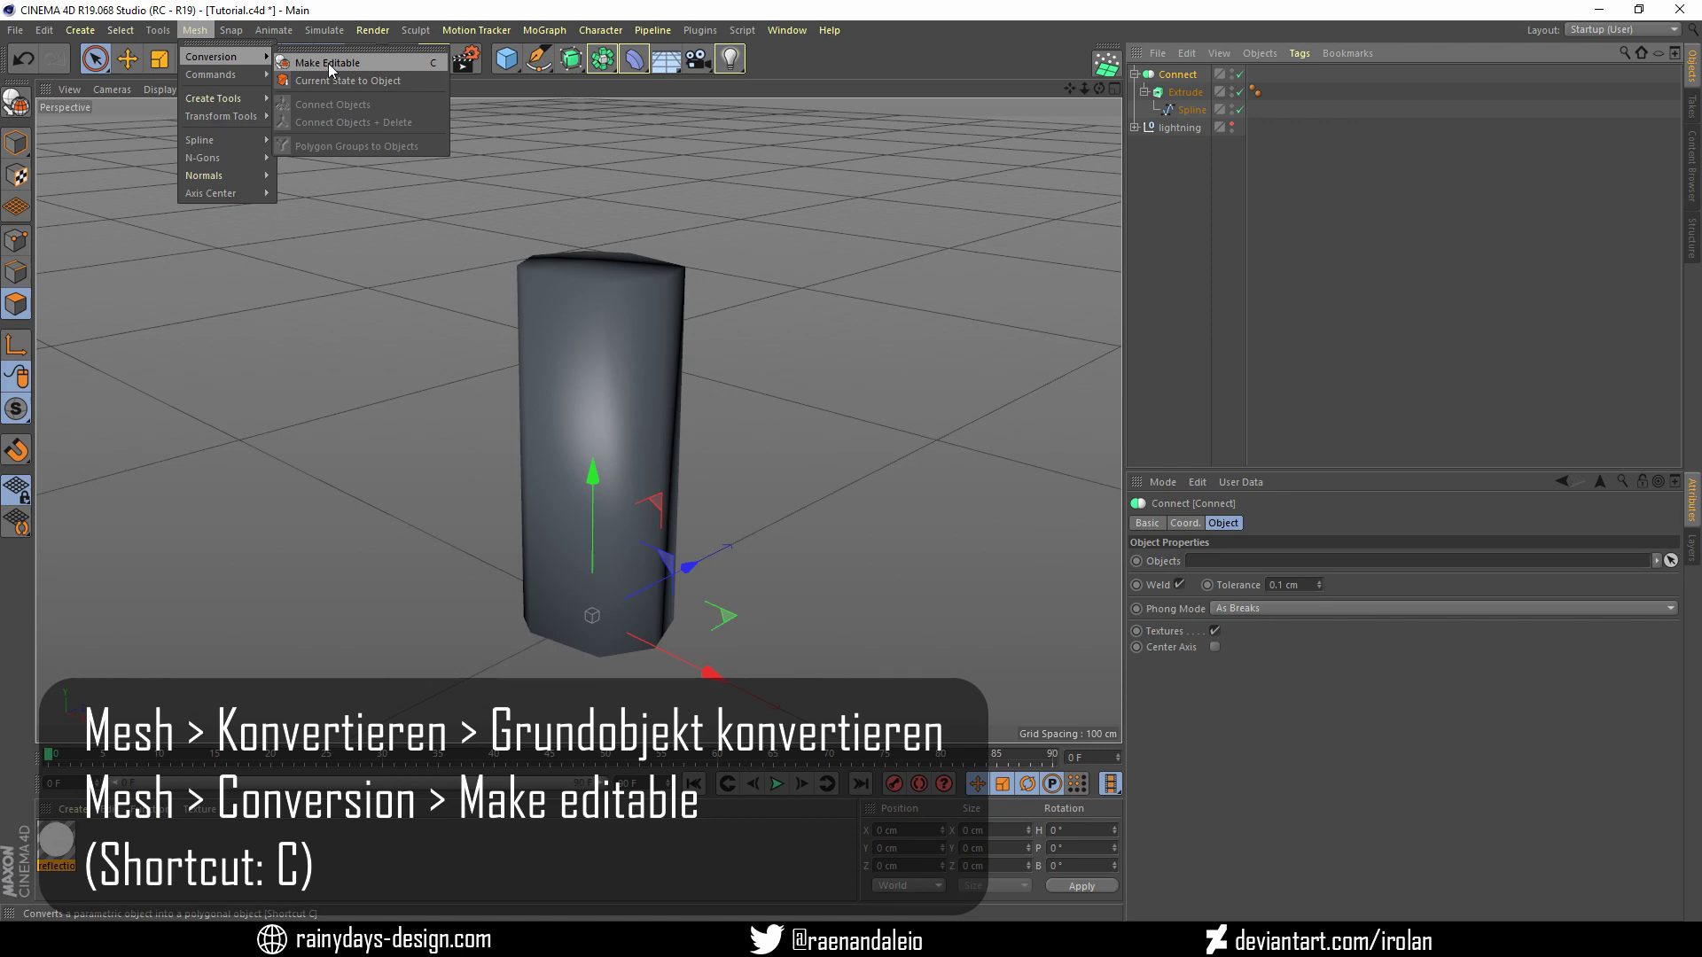
click(328, 62)
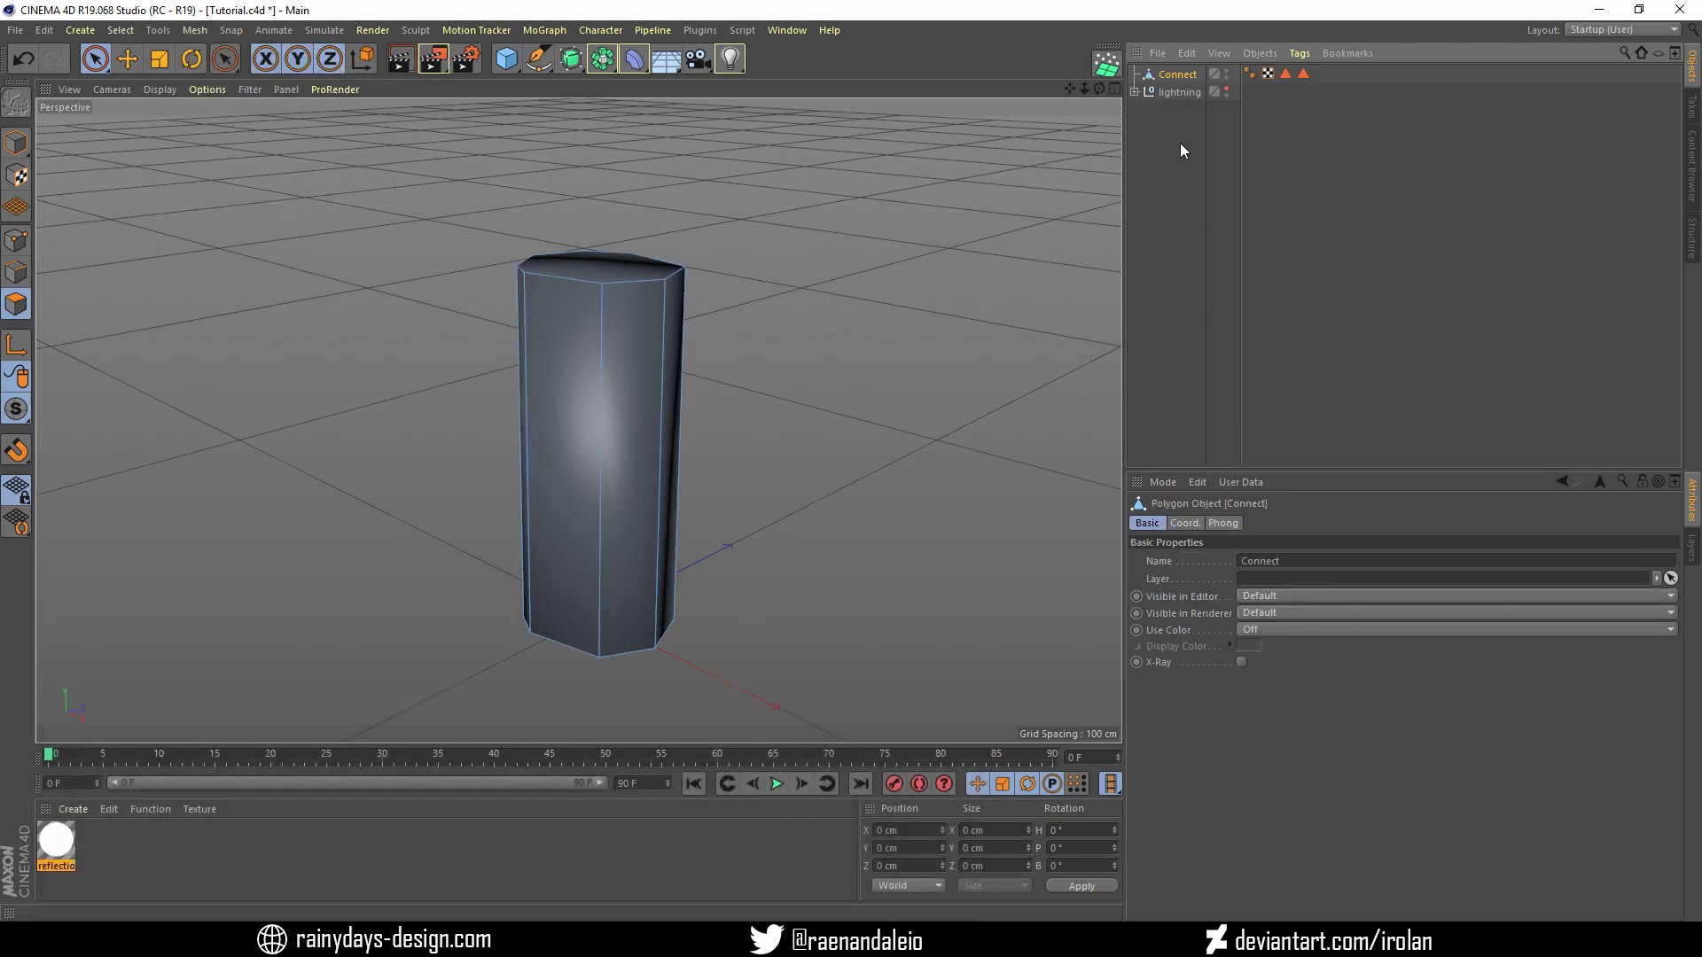
key(ctrl+z)
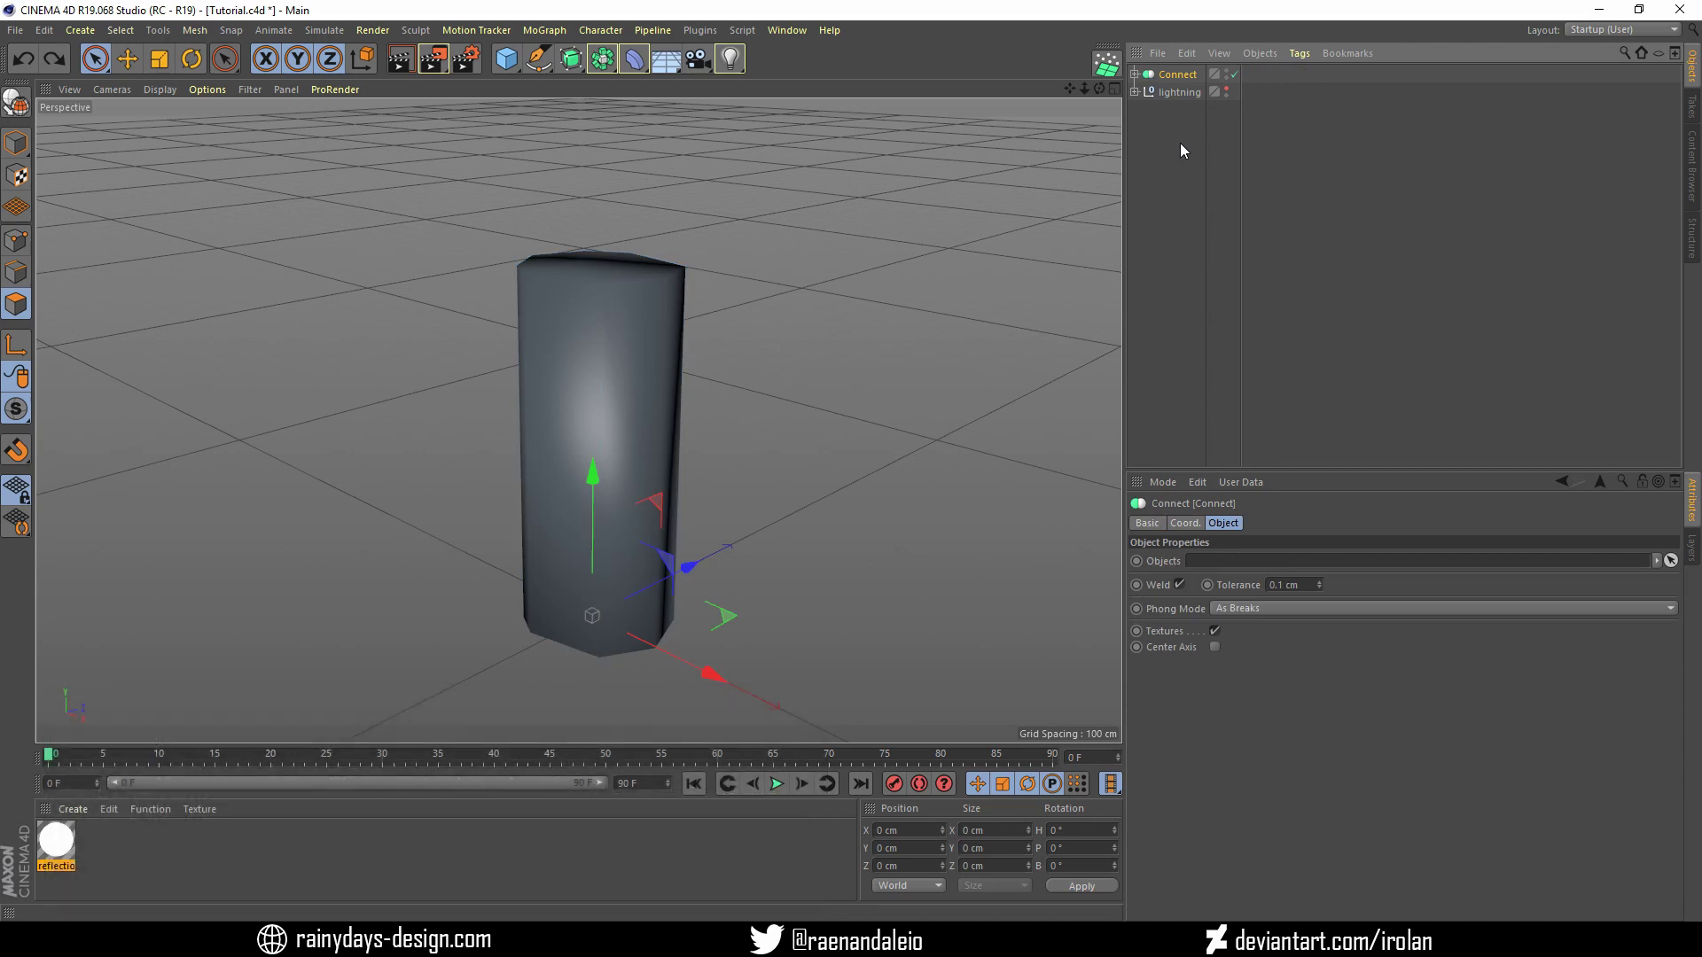
key(c)
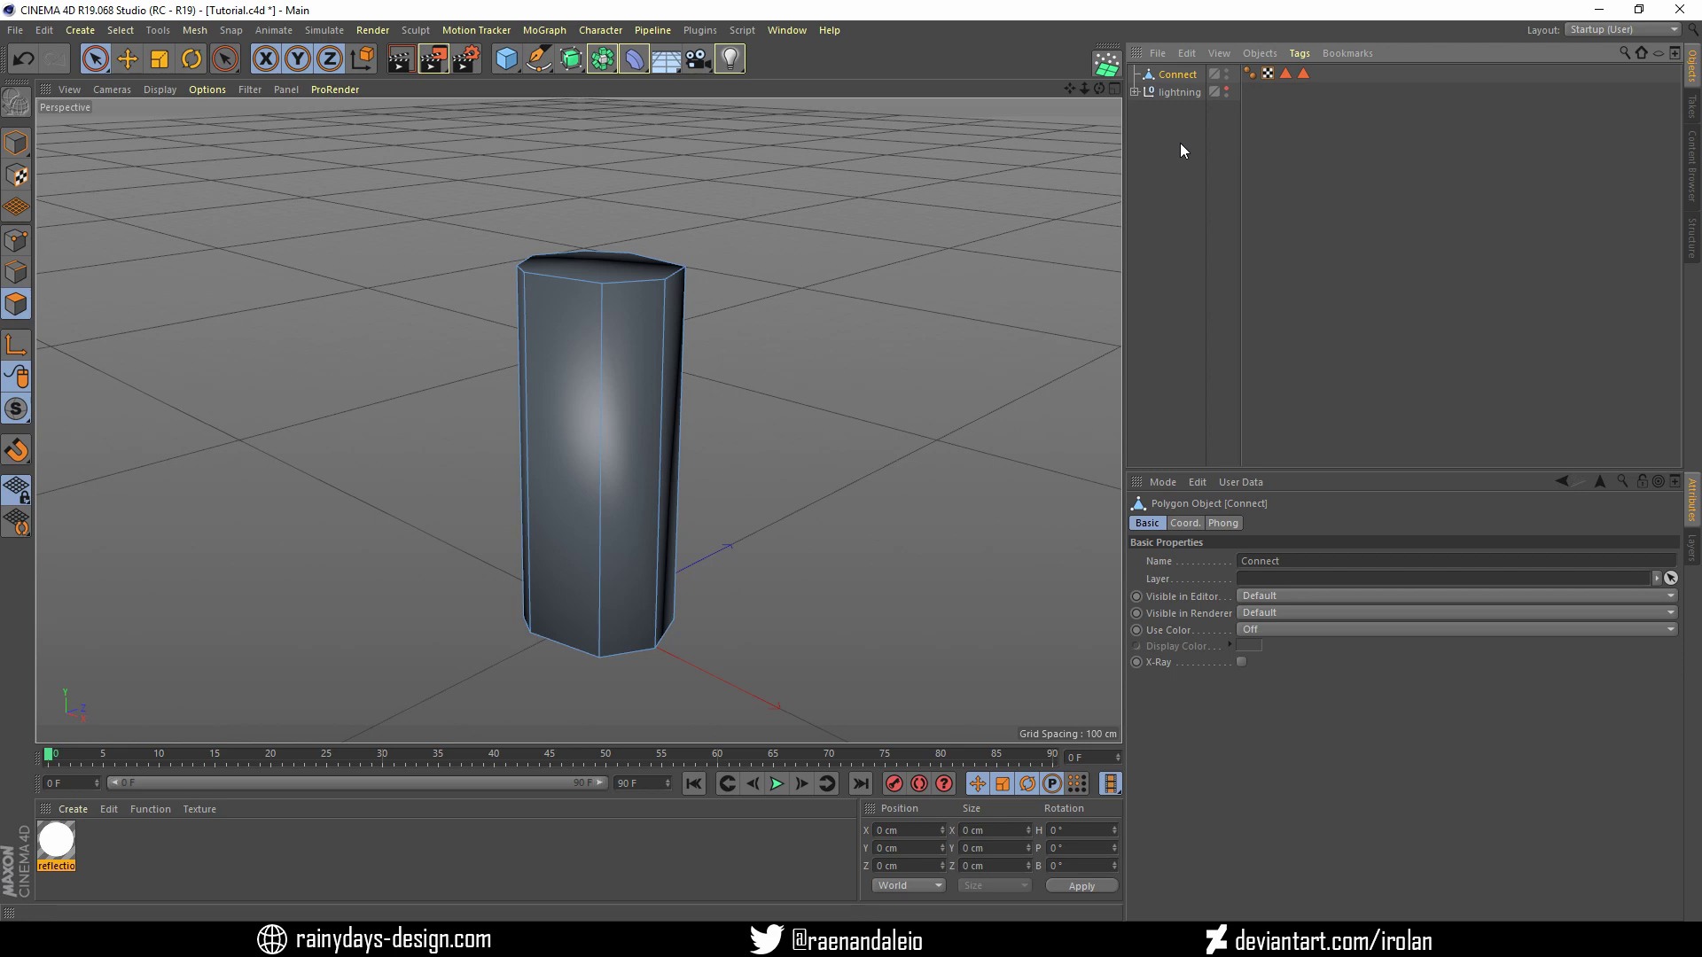
Delete the column's Phong tag and both polygon selection tags, leaving only UVW
click(1250, 73)
key(Delete)
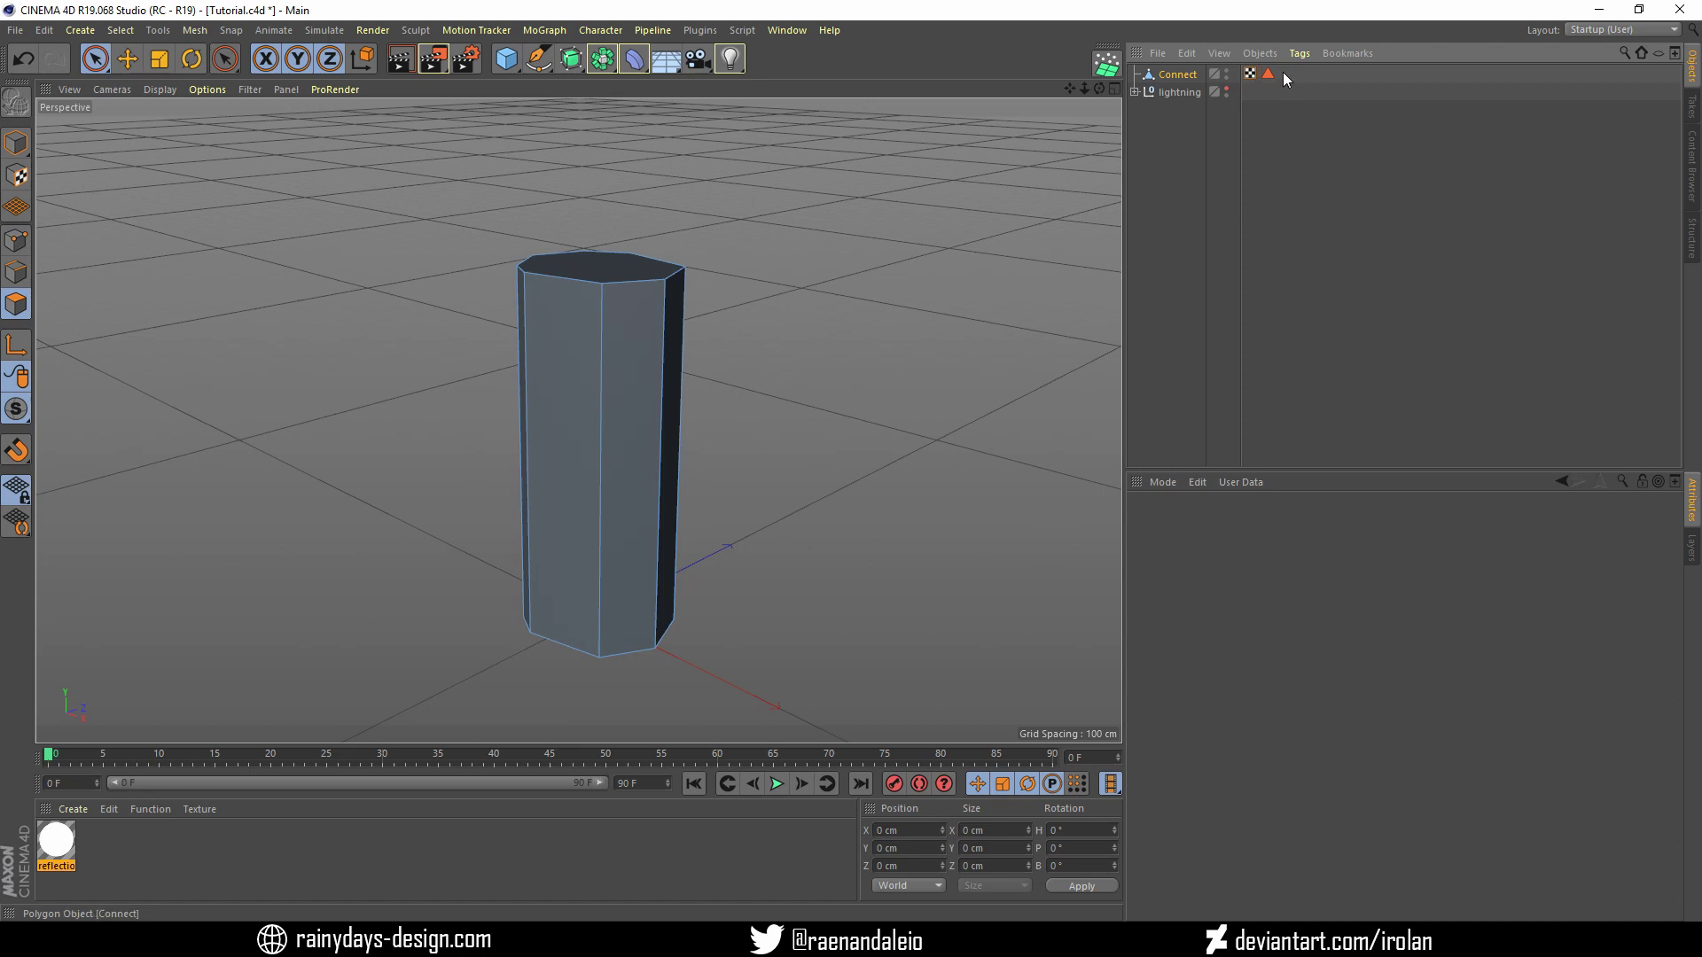
click(1285, 74)
key(Delete)
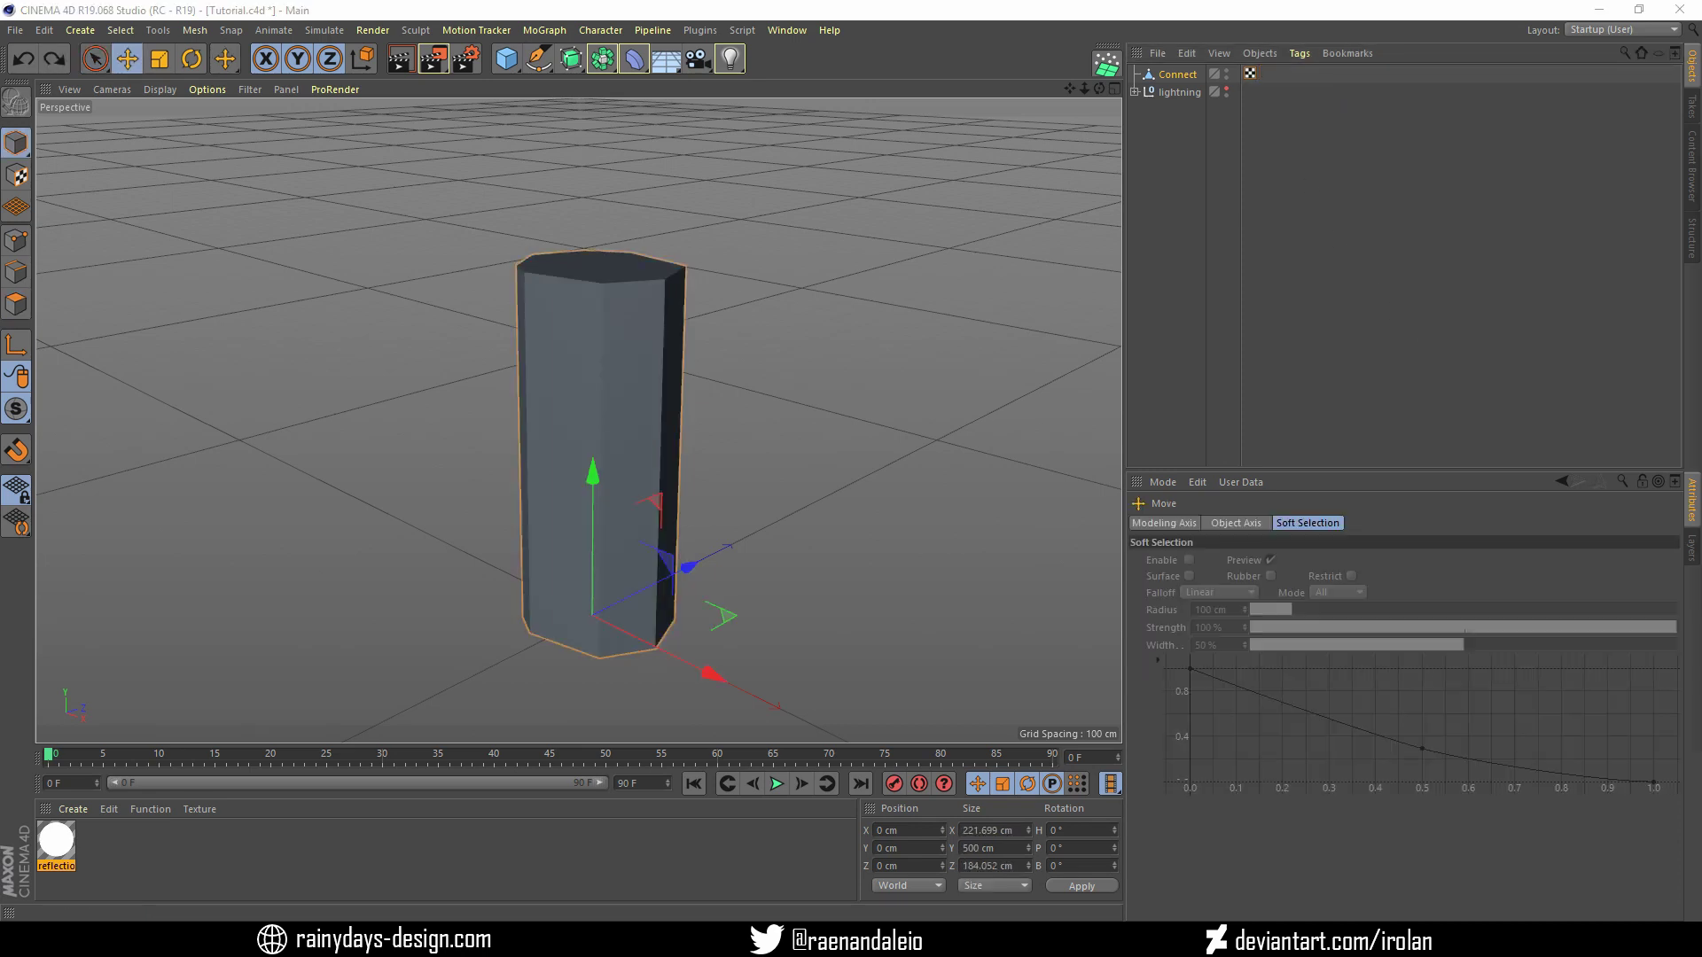
Add a cube about 313 × 361 × 544 cm and raise it above the column
click(506, 58)
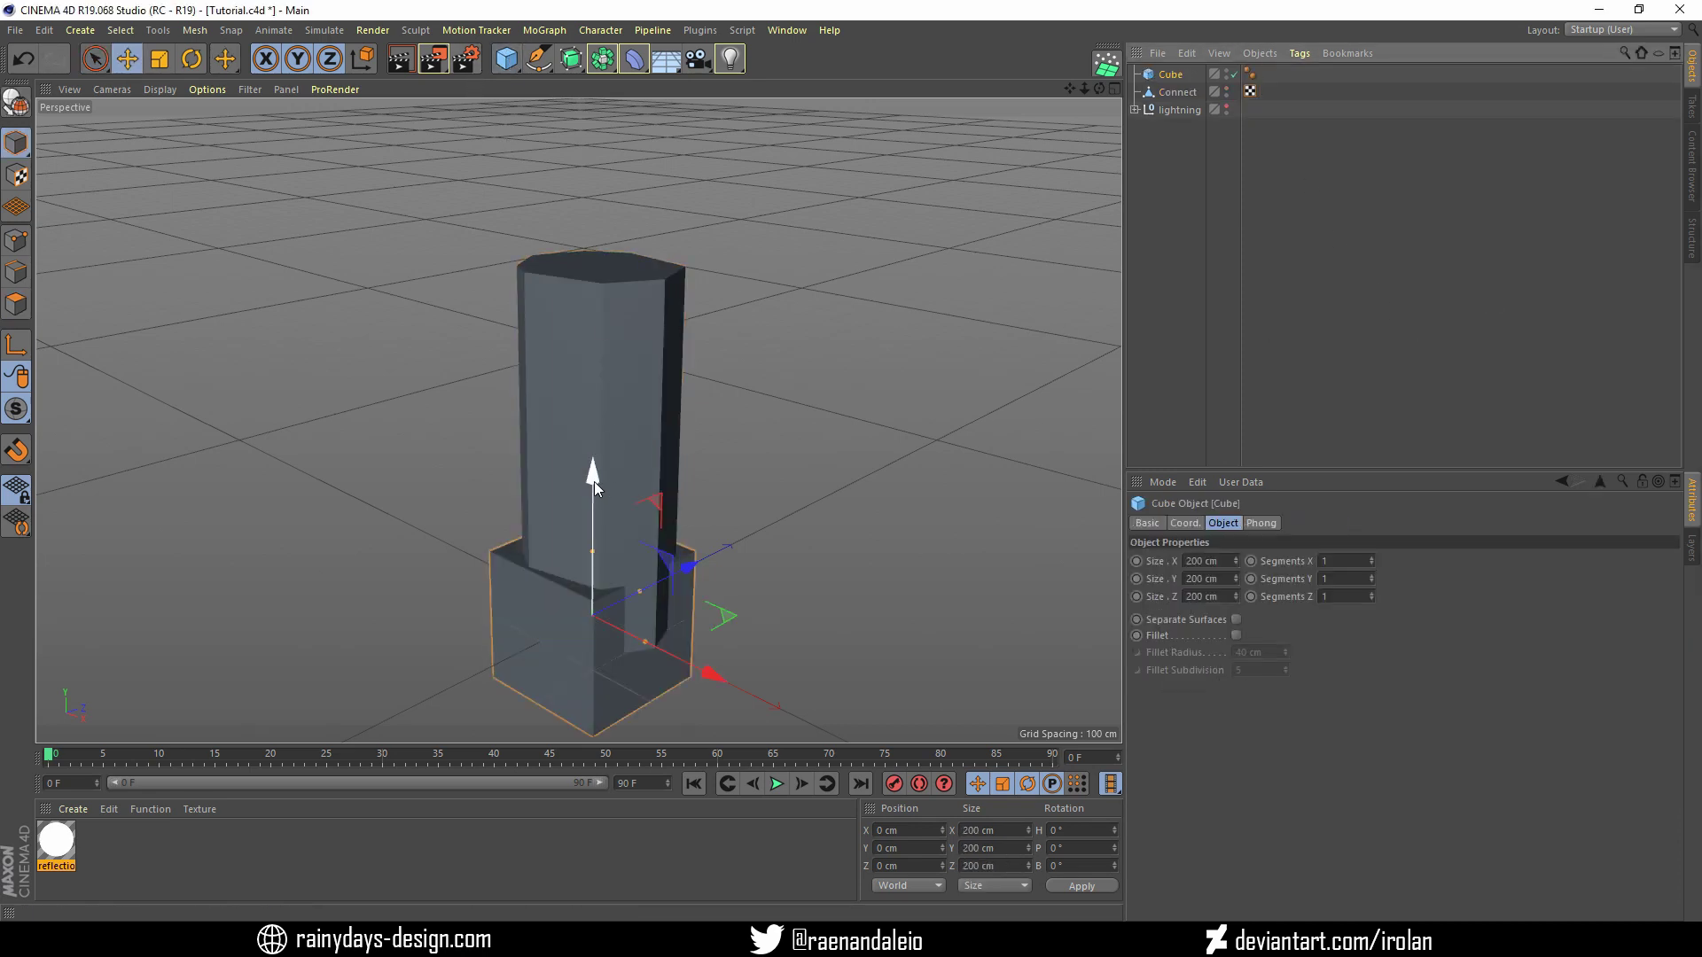
drag(591, 550, 593, 498)
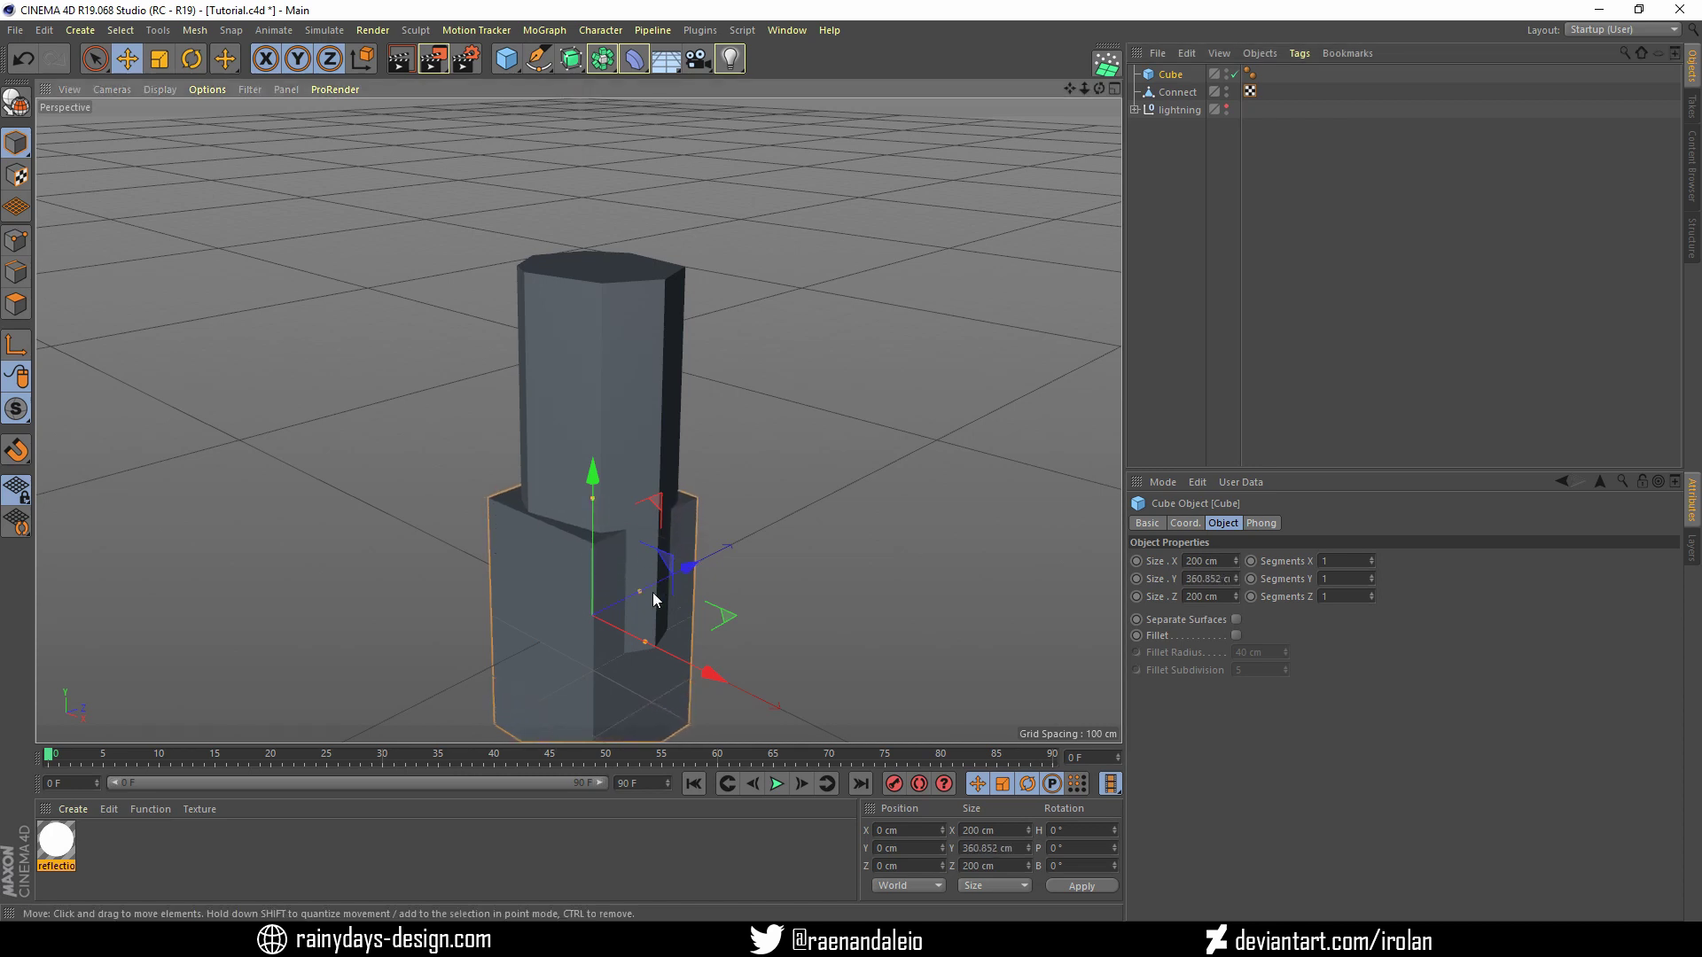
drag(640, 590, 711, 553)
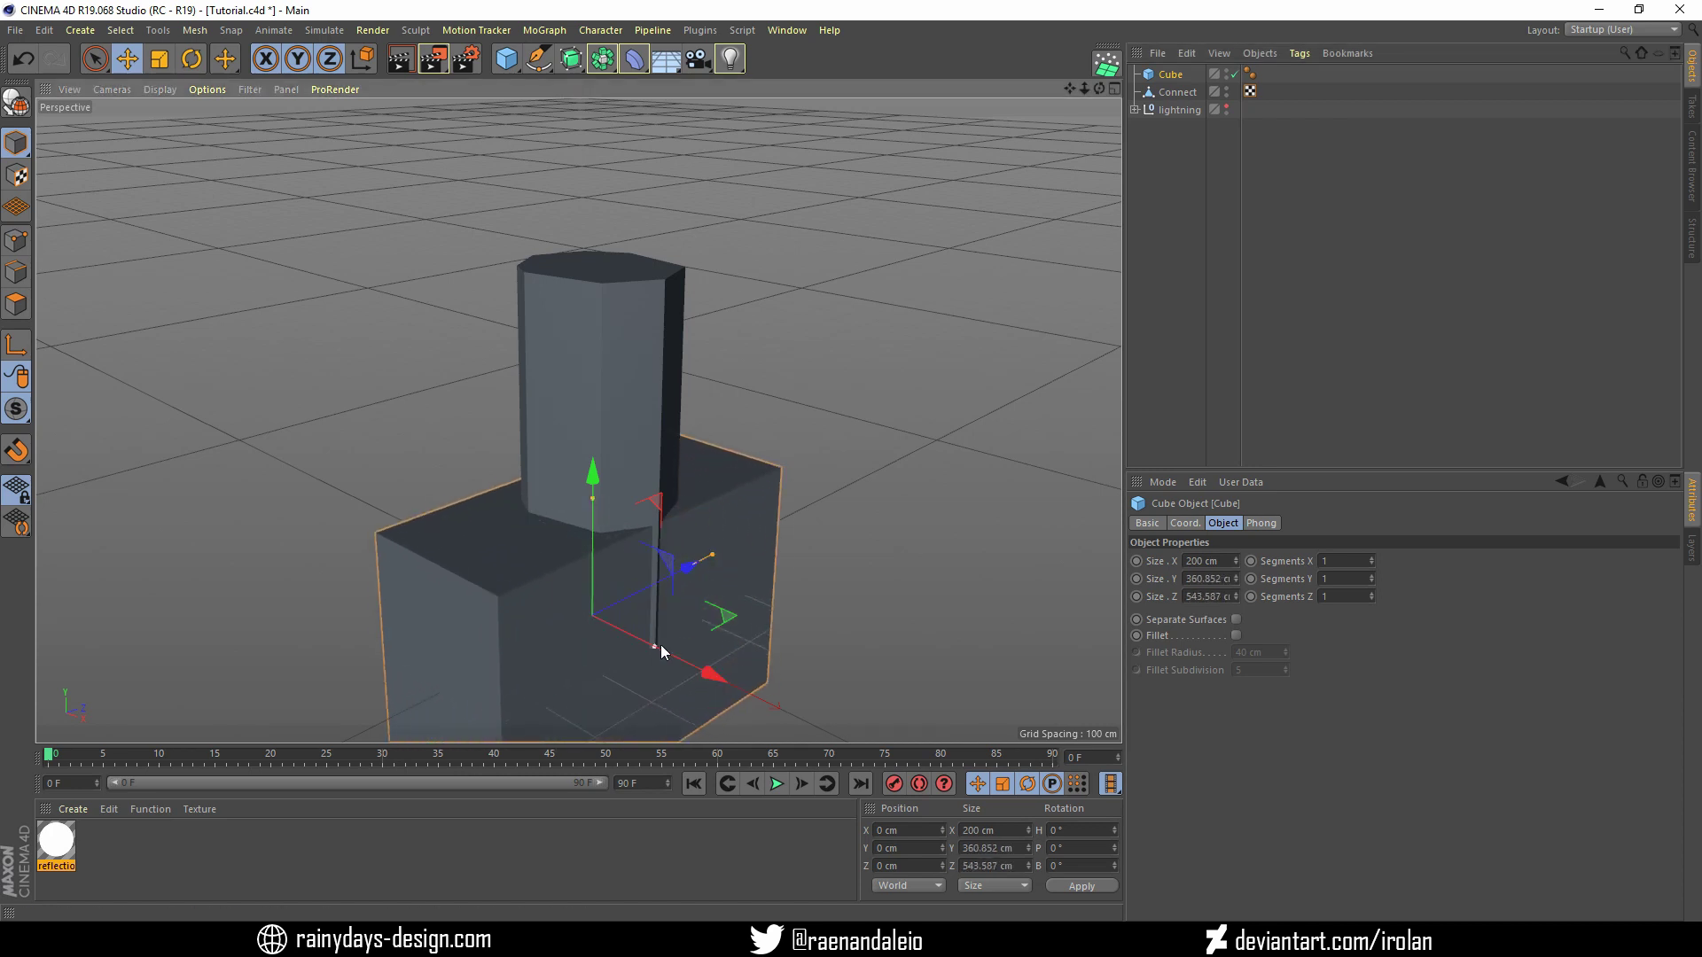
drag(661, 652, 668, 628)
mouse_move(594, 475)
mouse_down()
mouse_move(630, 209)
mouse_move(231, 98)
mouse_up()
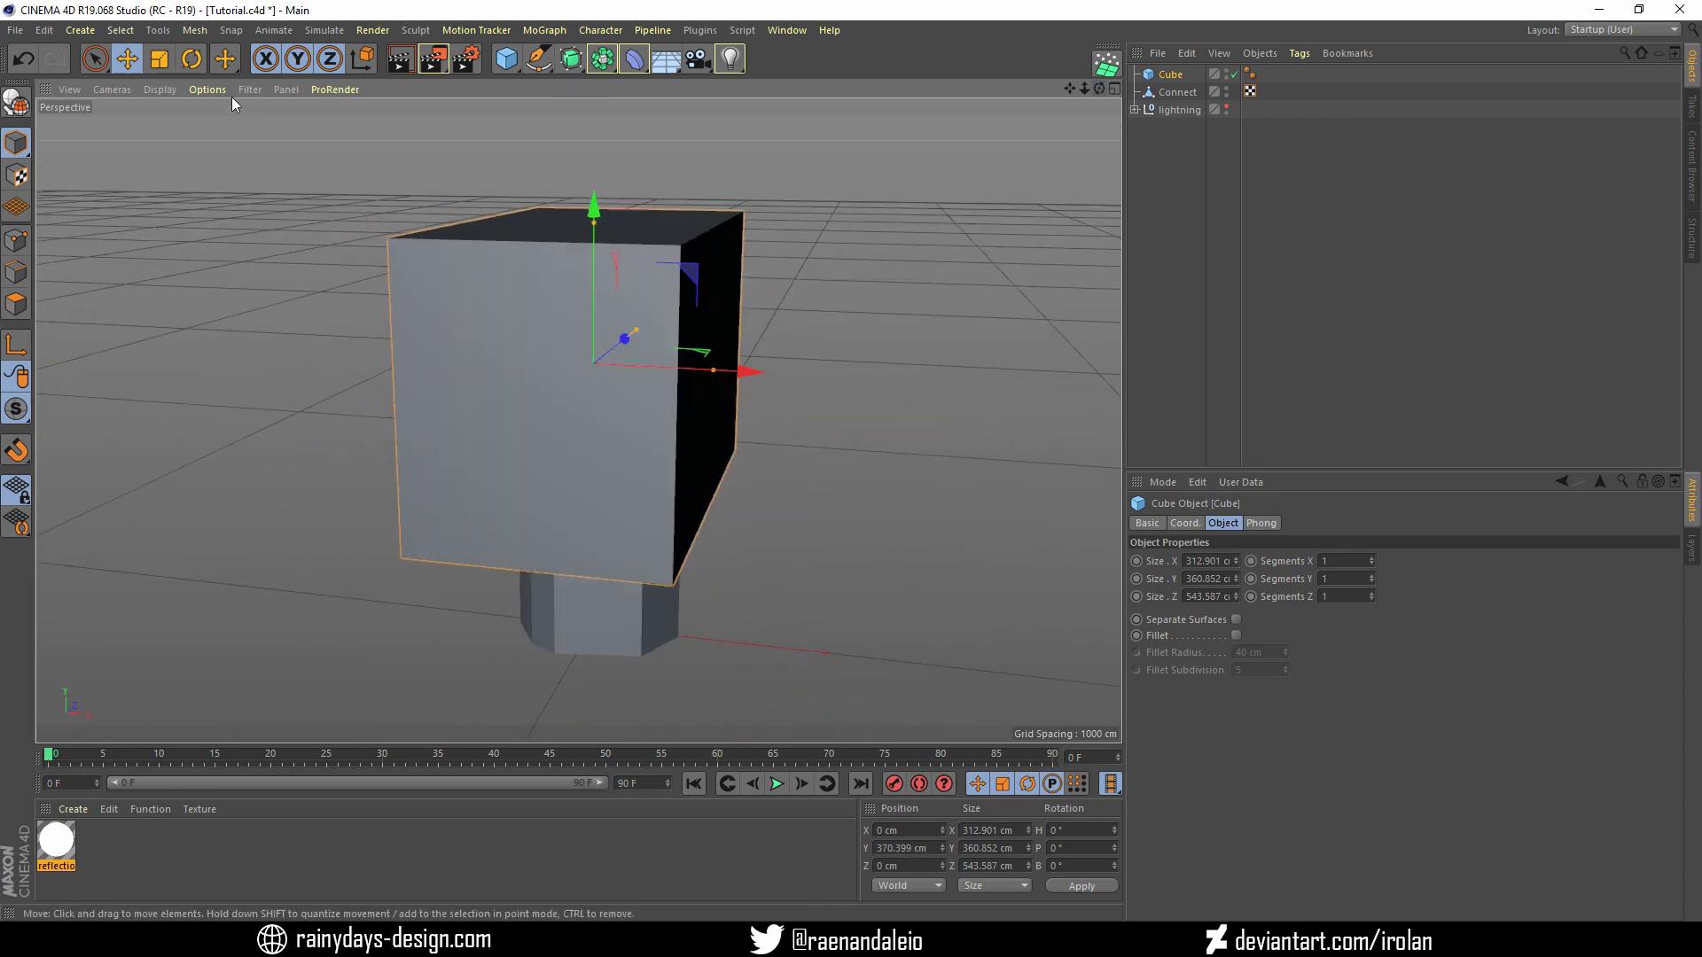
Tilt the cube about 30 degrees and shift it about 102 cm along X
key(r)
drag(661, 305, 500, 222)
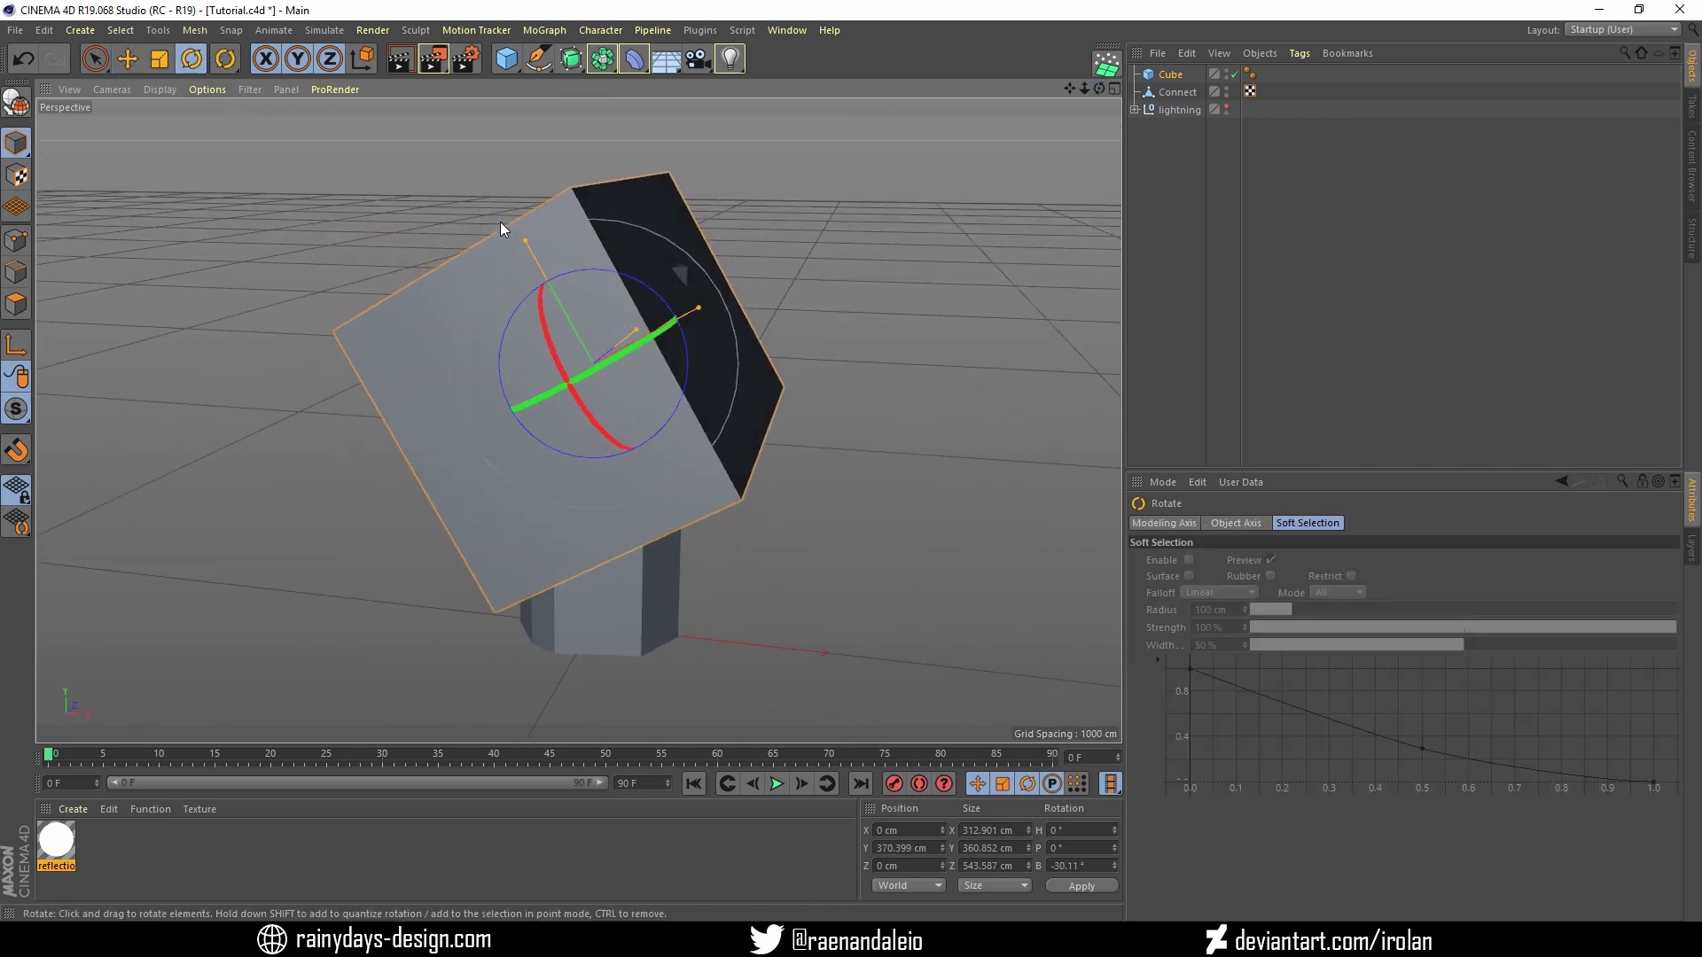
click(128, 59)
drag(724, 289, 842, 257)
mouse_move(1099, 89)
mouse_down()
mouse_move(1064, 98)
mouse_move(1097, 92)
mouse_up()
drag(816, 235, 892, 192)
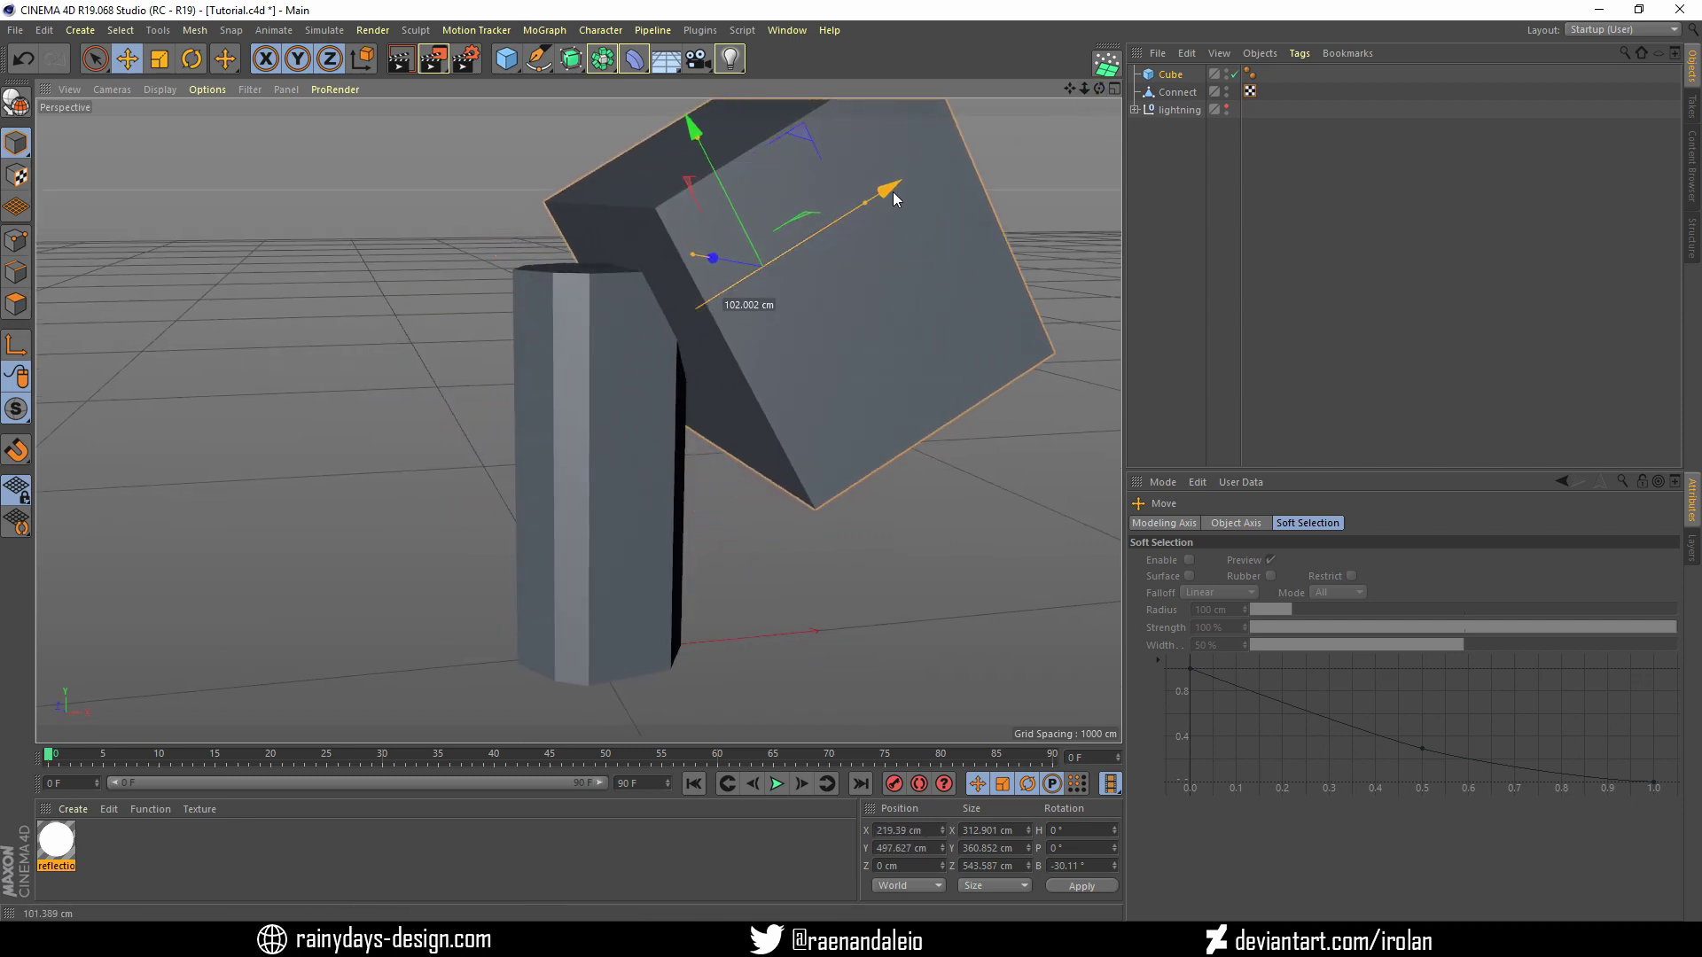
drag(1097, 90, 1045, 93)
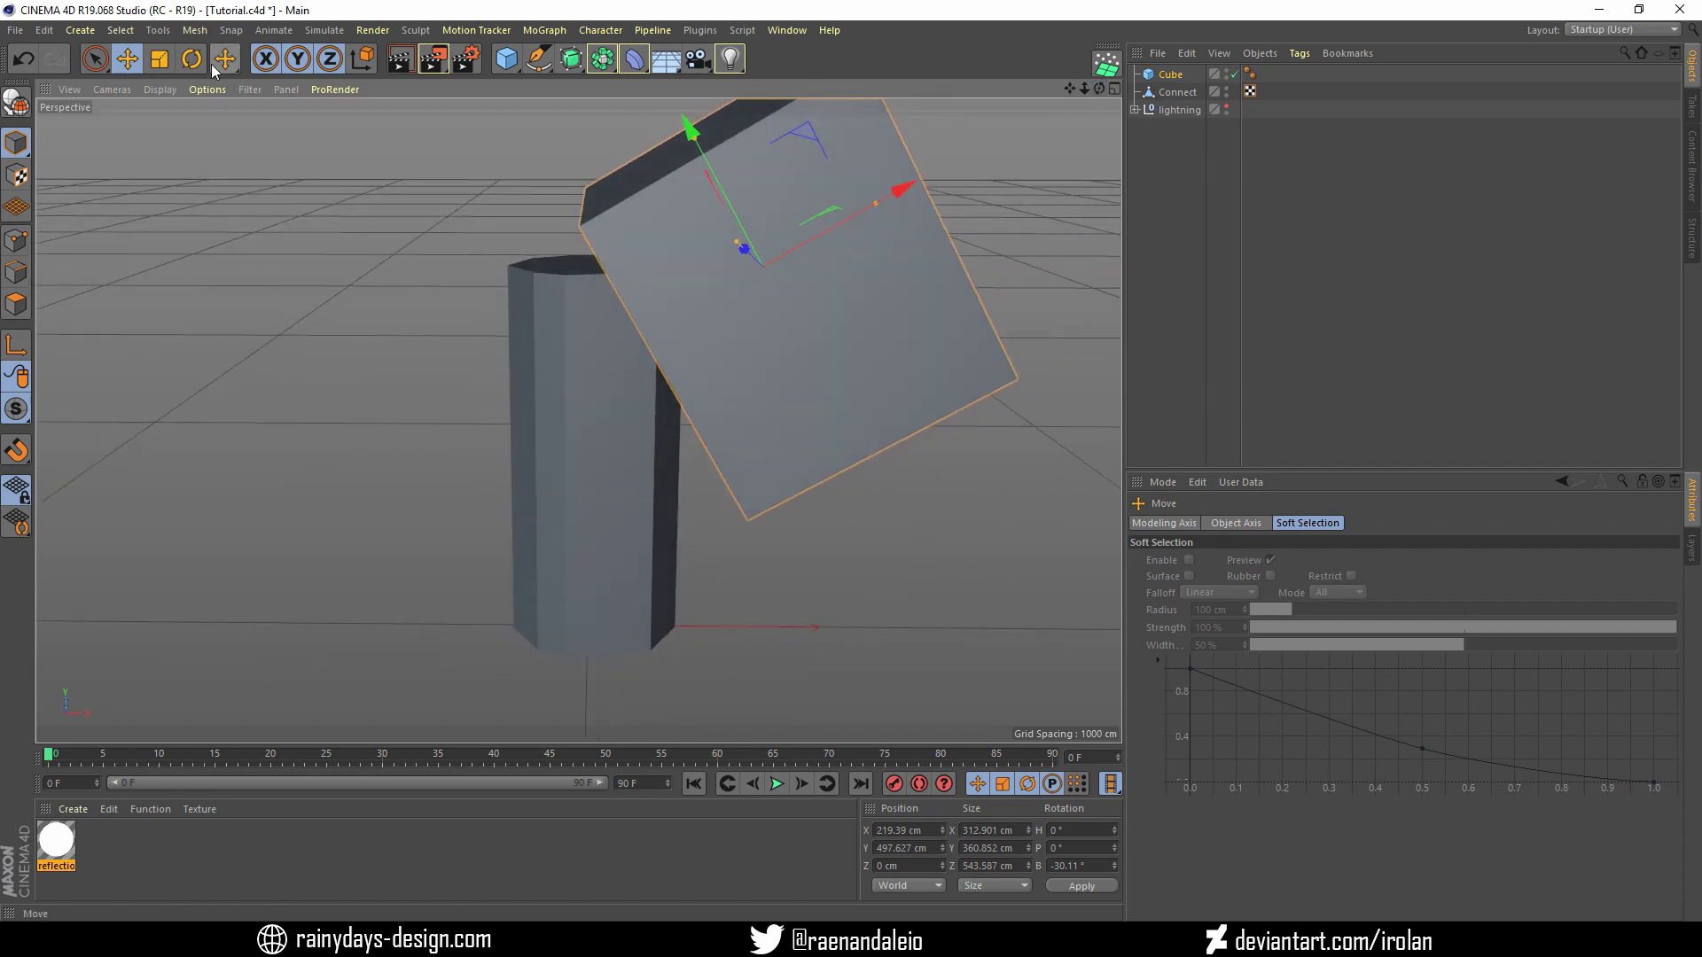
Tilt the cube further forward and adjust its height through the column's top
click(195, 61)
mouse_move(791, 303)
mouse_down()
mouse_move(798, 265)
mouse_move(827, 246)
mouse_move(897, 264)
mouse_up()
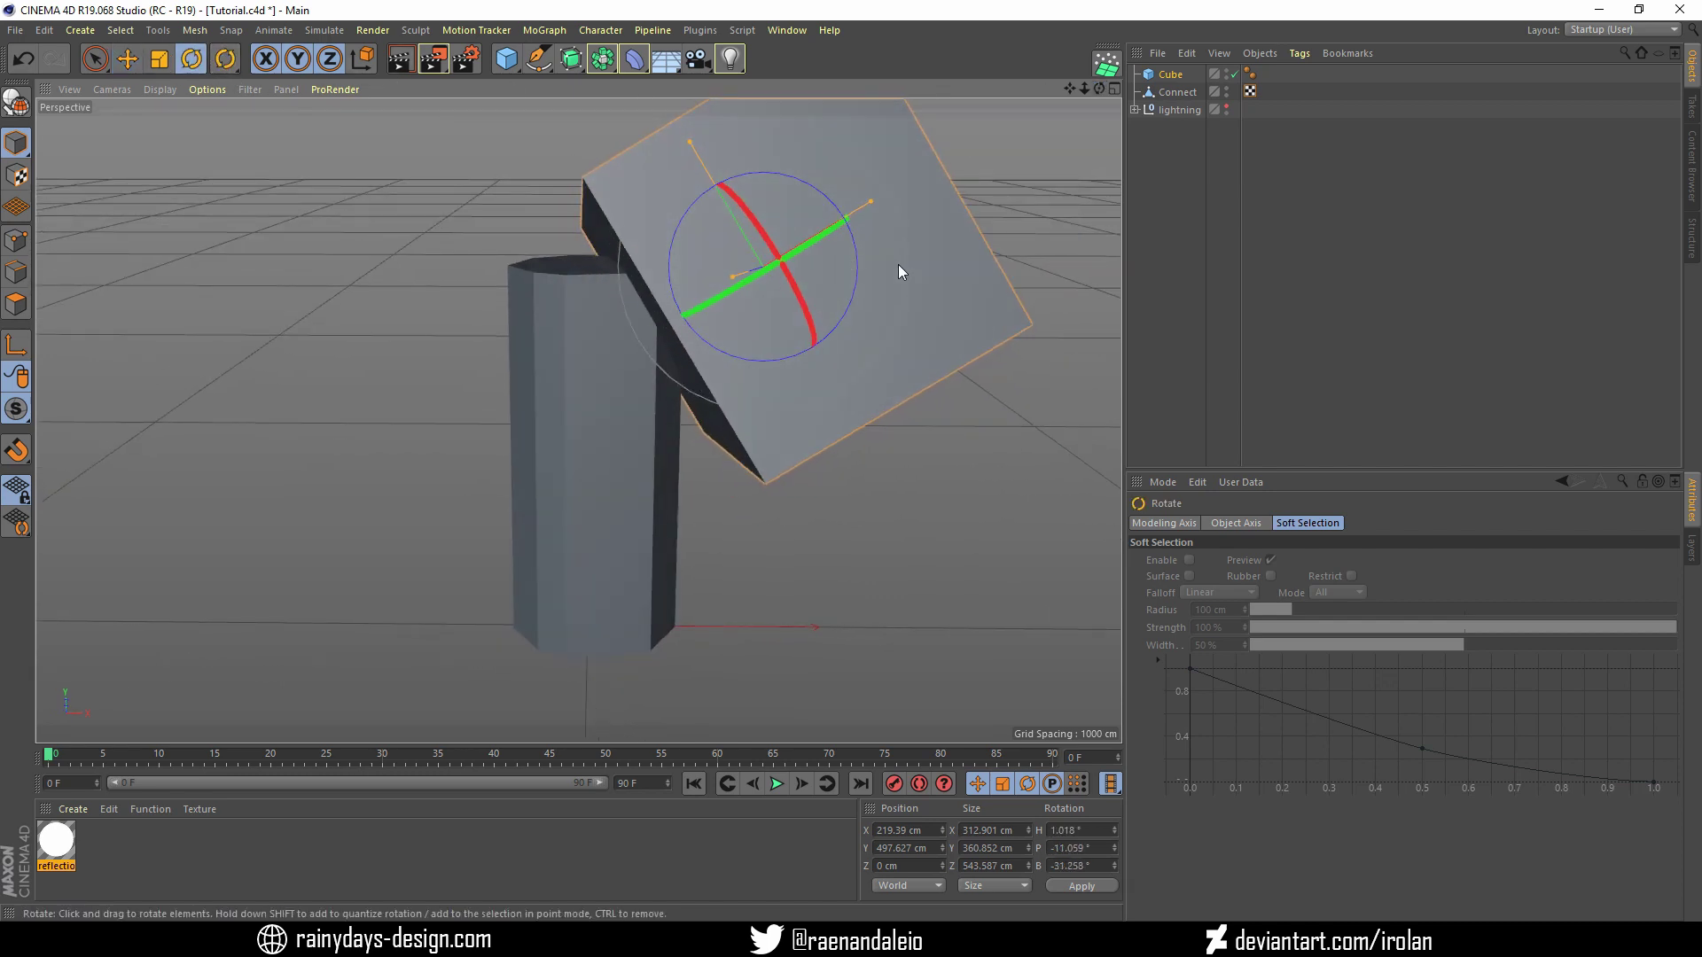
click(132, 64)
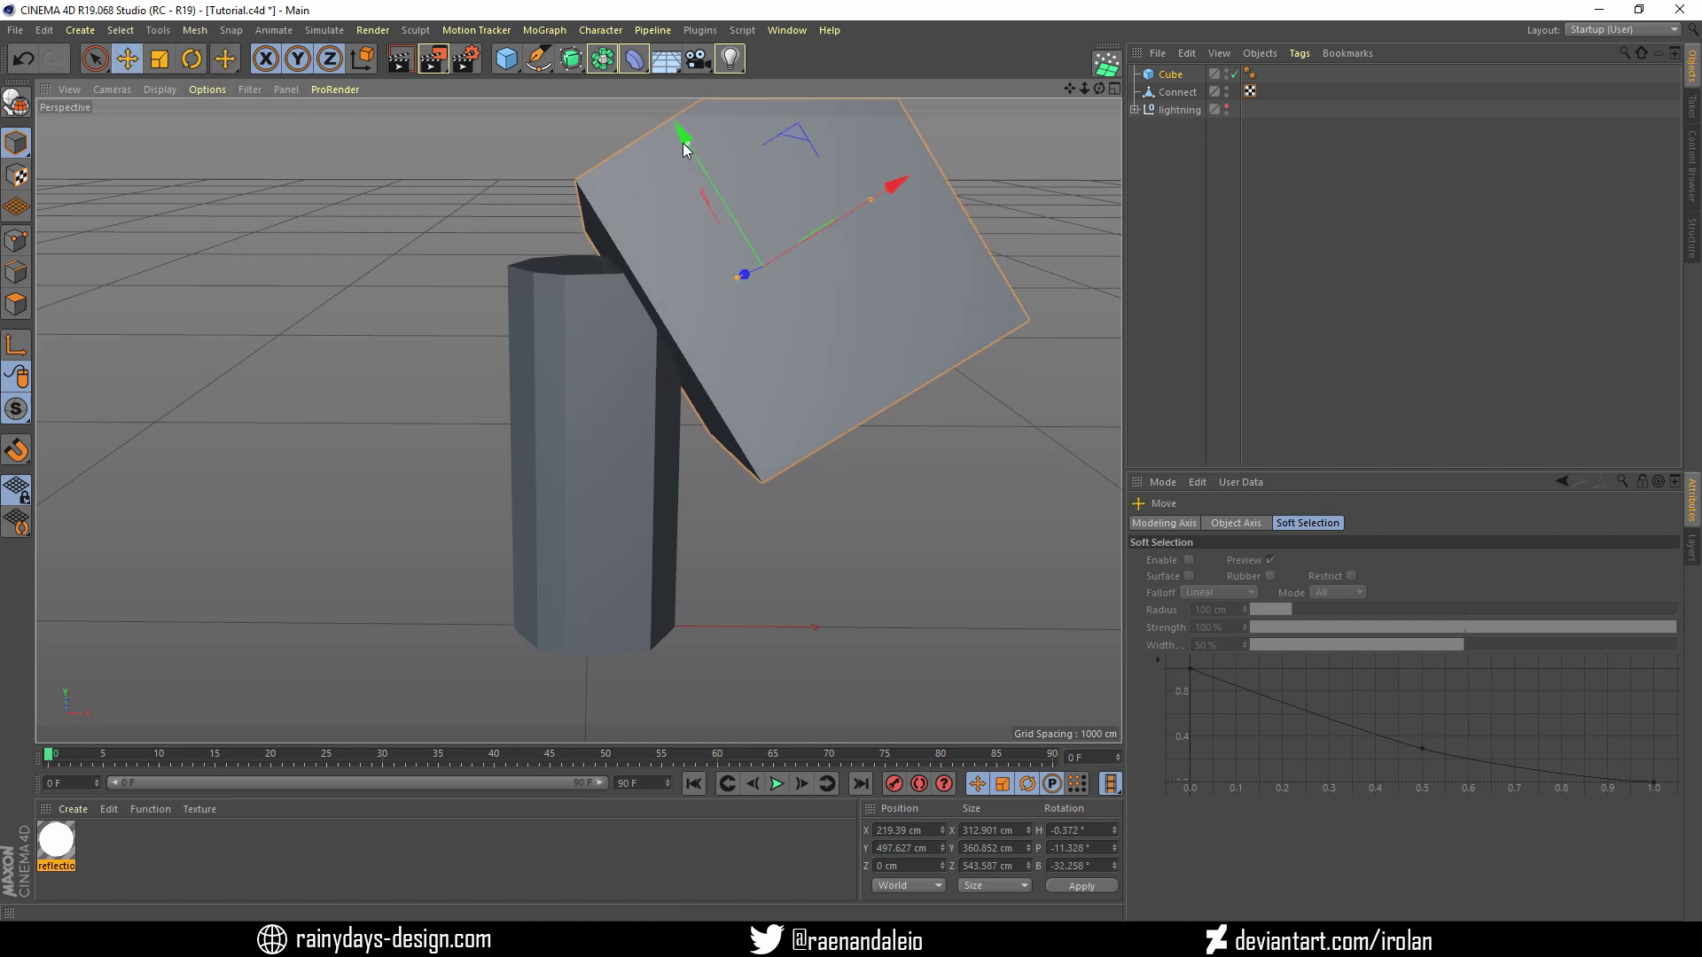
mouse_move(688, 137)
mouse_down()
mouse_move(673, 127)
mouse_move(691, 208)
mouse_up()
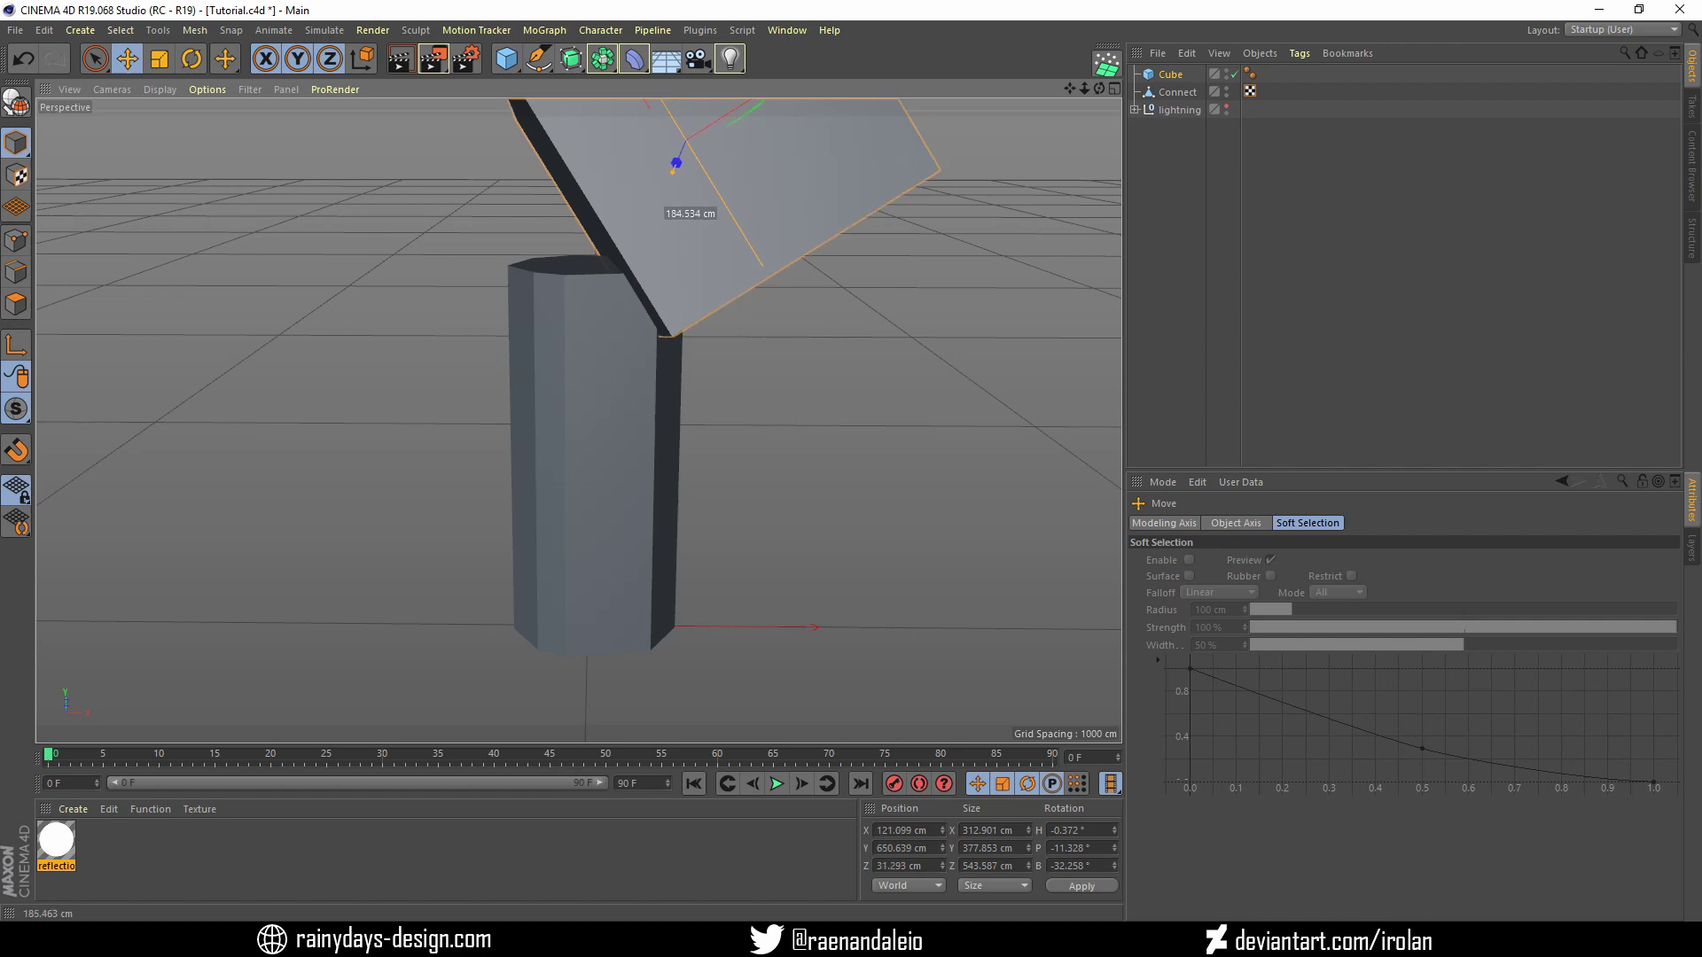
drag(1099, 89, 695, 156)
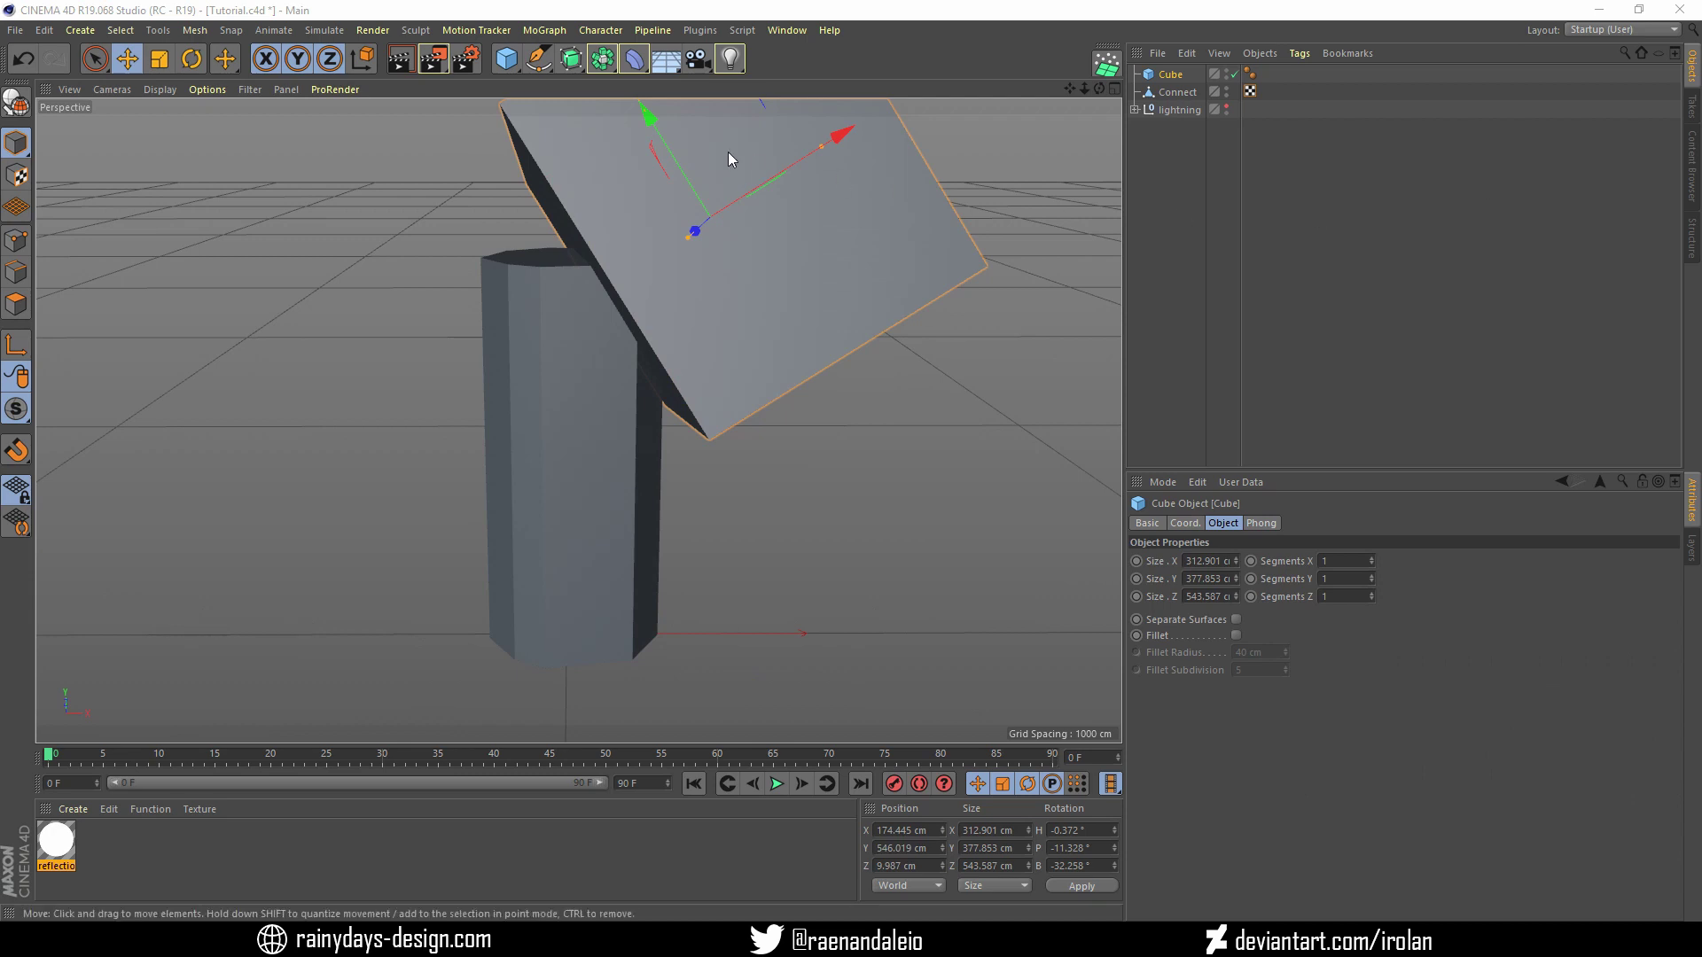
drag(598, 68, 939, 80)
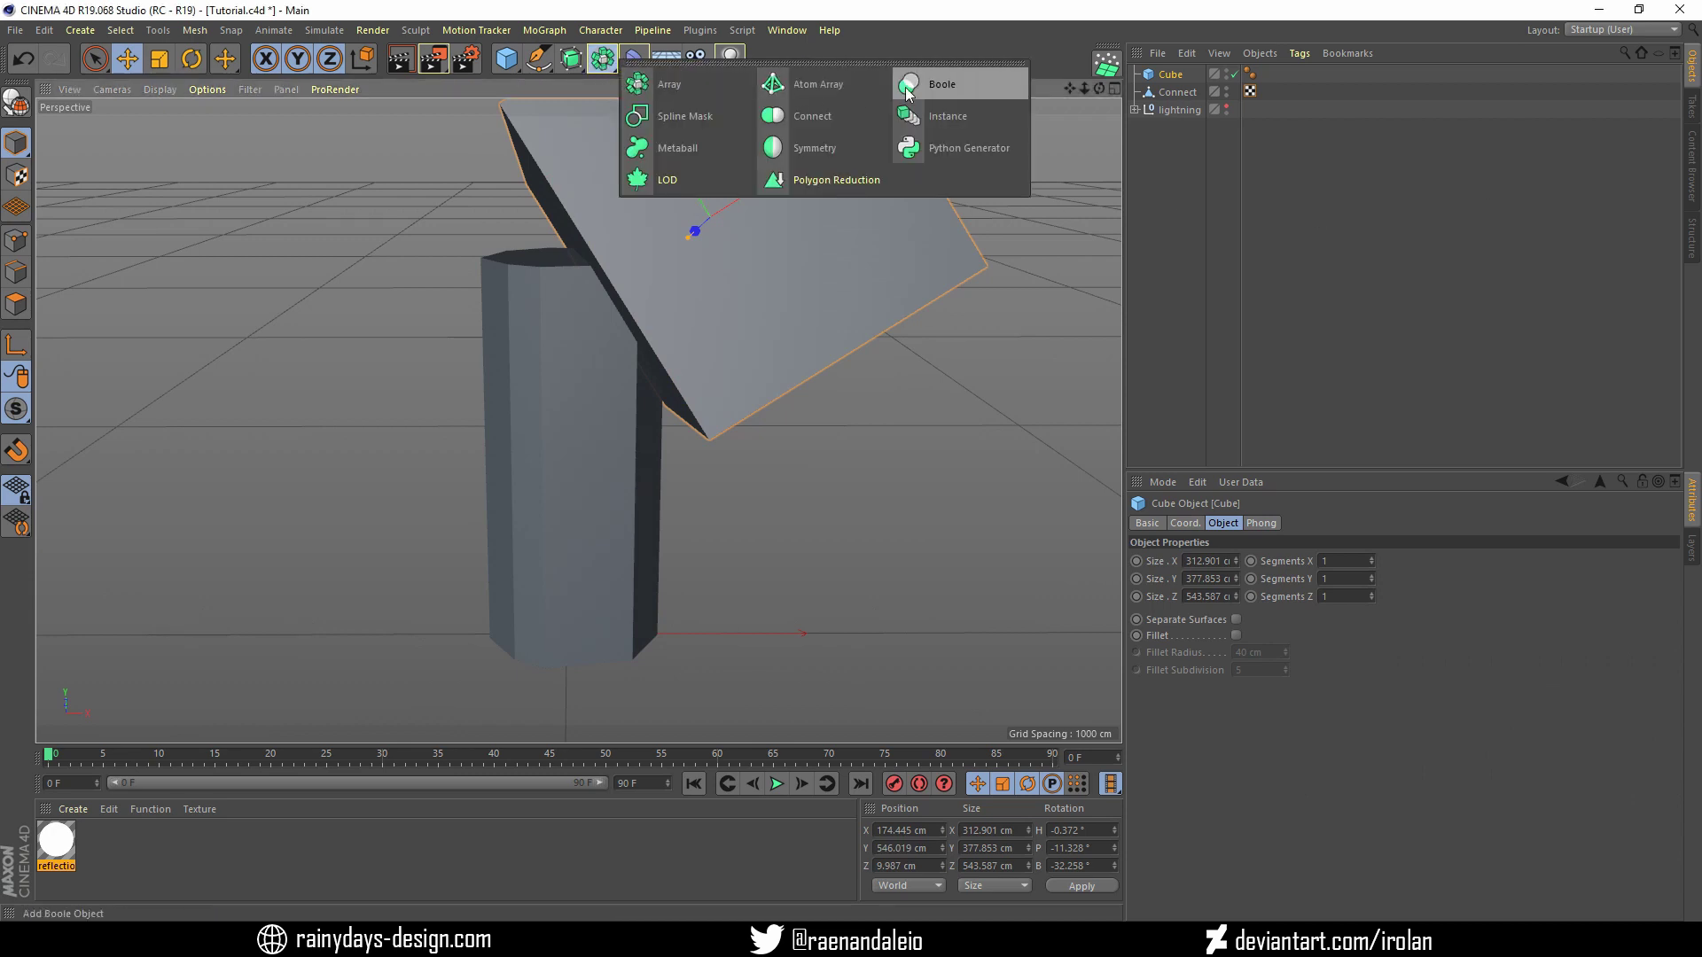
Place Connect and the Cube in a Boole (A subtract B) to slice the column's top diagonally
drag(1176, 94, 1179, 84)
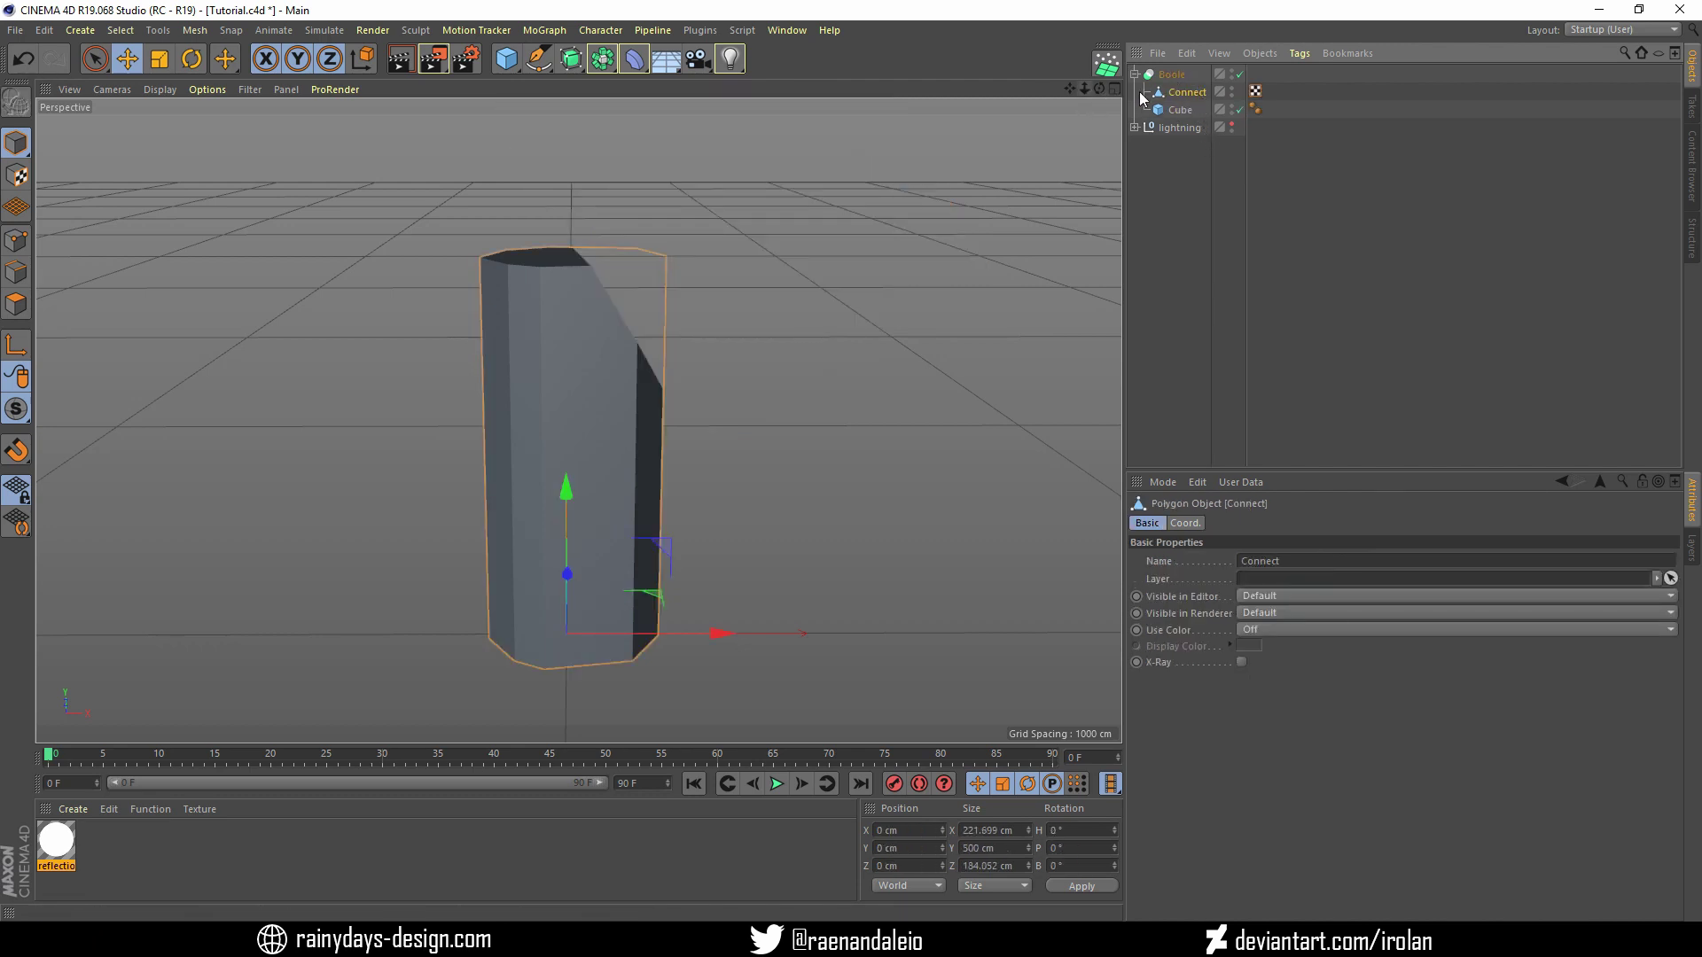
mouse_move(1099, 92)
mouse_down()
mouse_move(1064, 97)
mouse_move(1097, 85)
mouse_up()
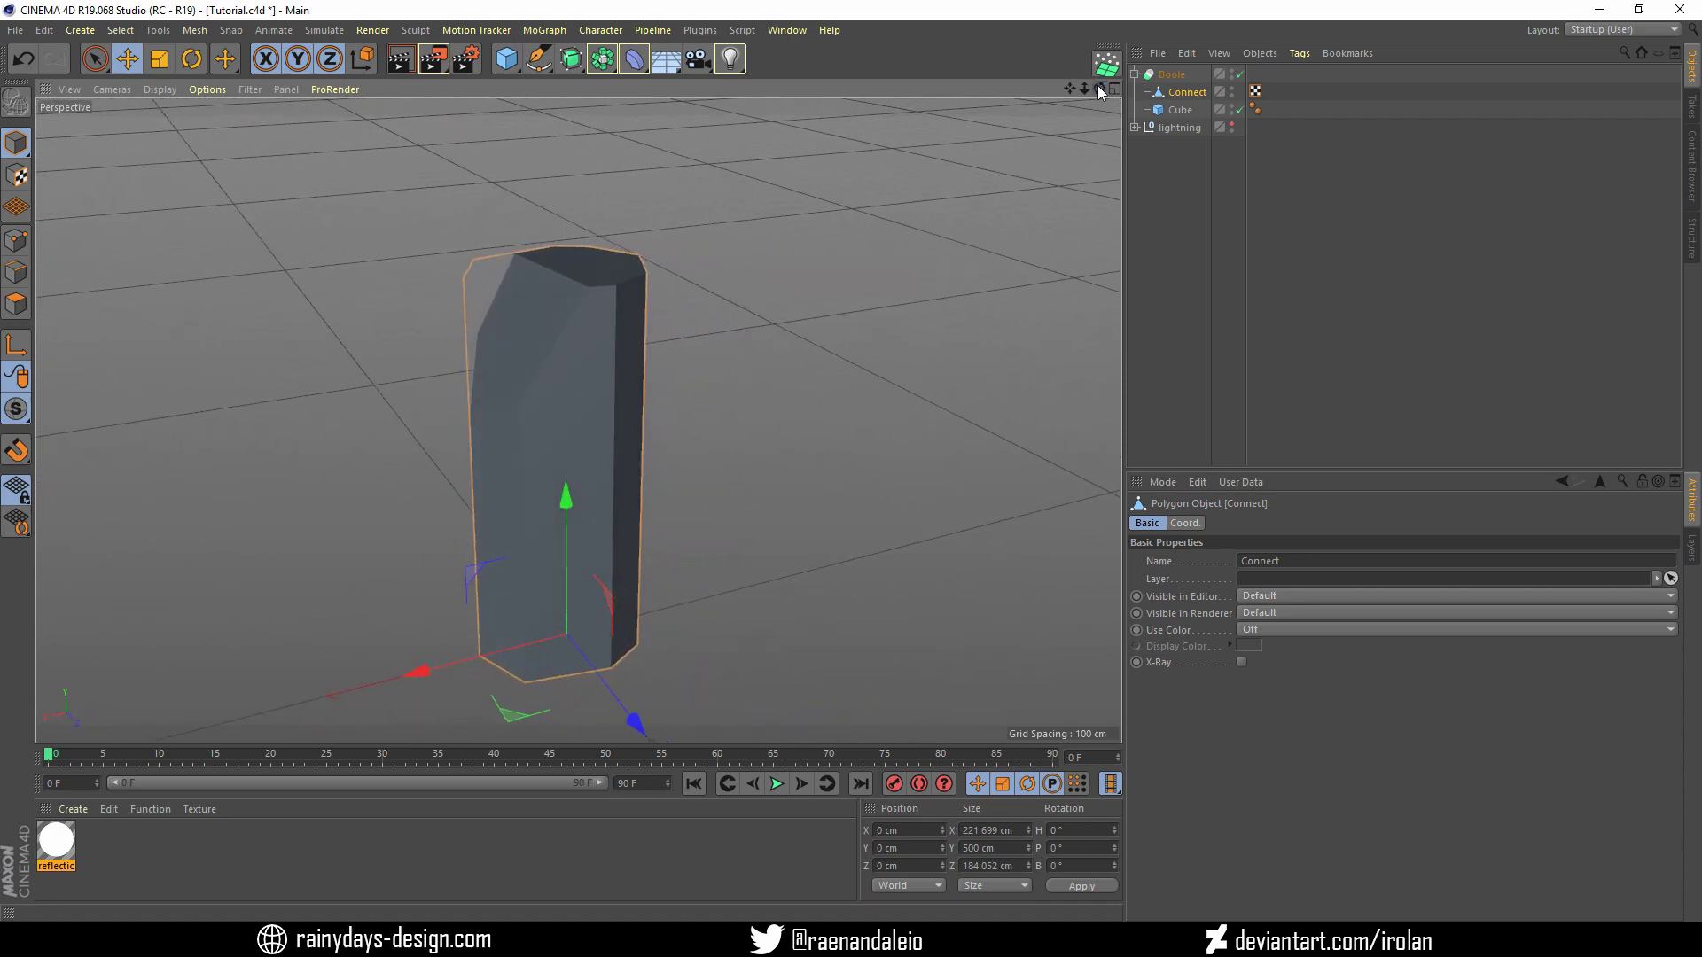
click(1200, 78)
Switch the viewport to Quick Shading (Lines) and turn on the Boole's Hide new edges option
click(160, 89)
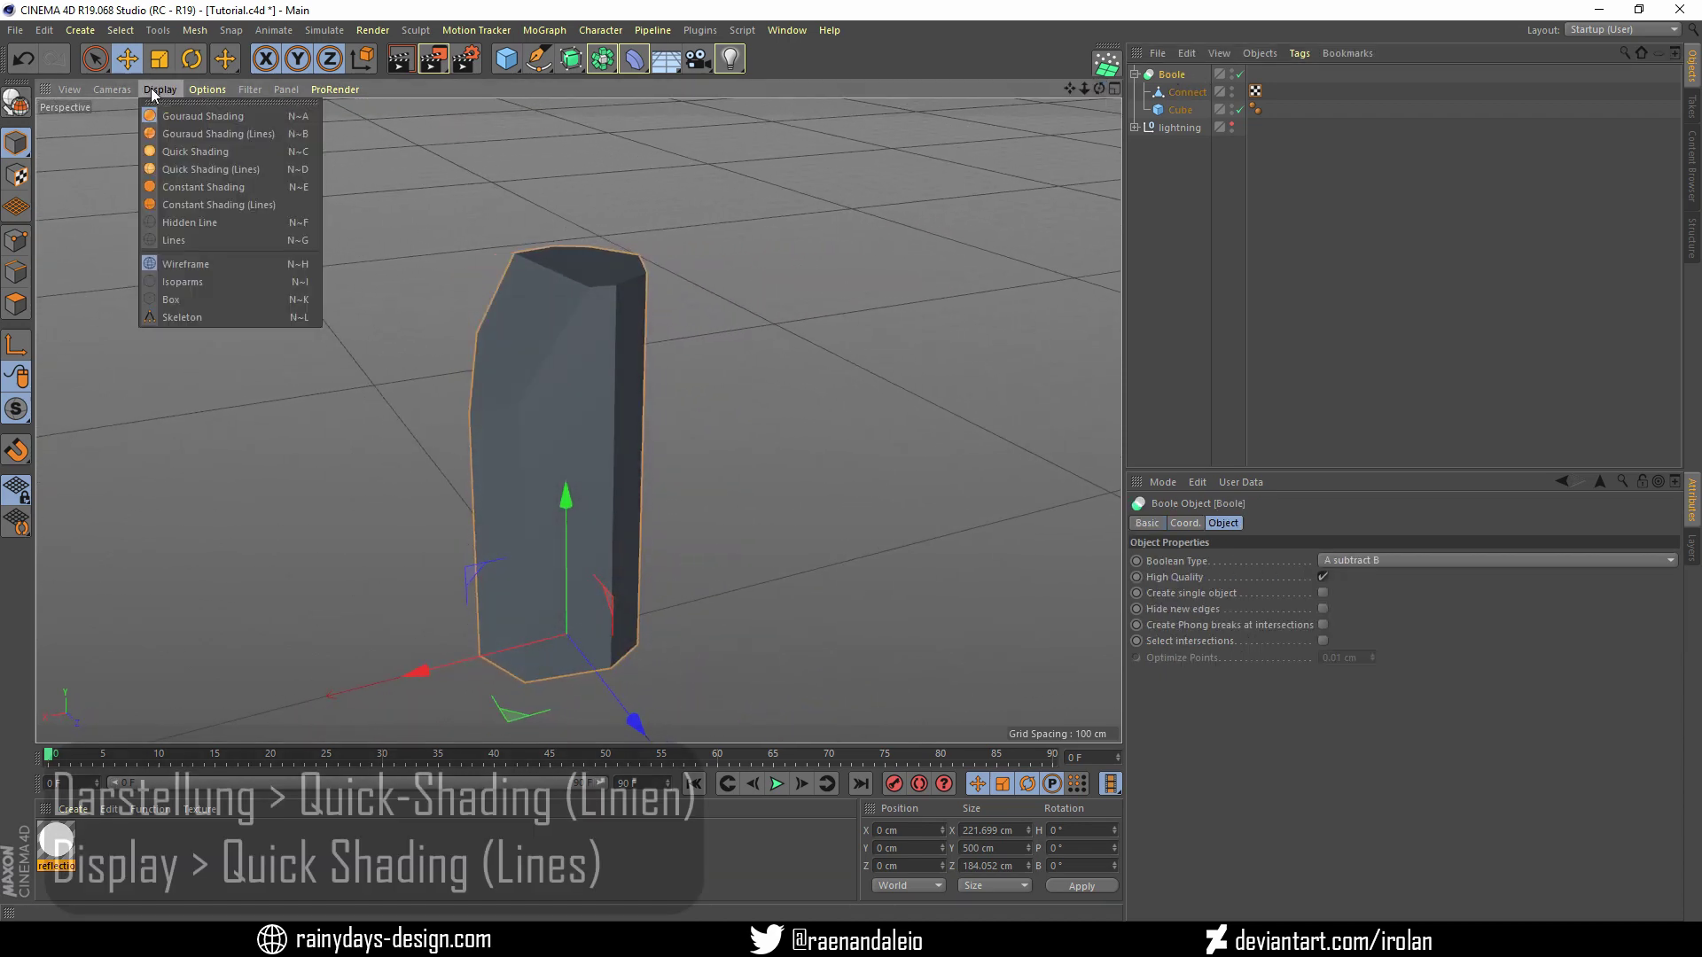
click(196, 168)
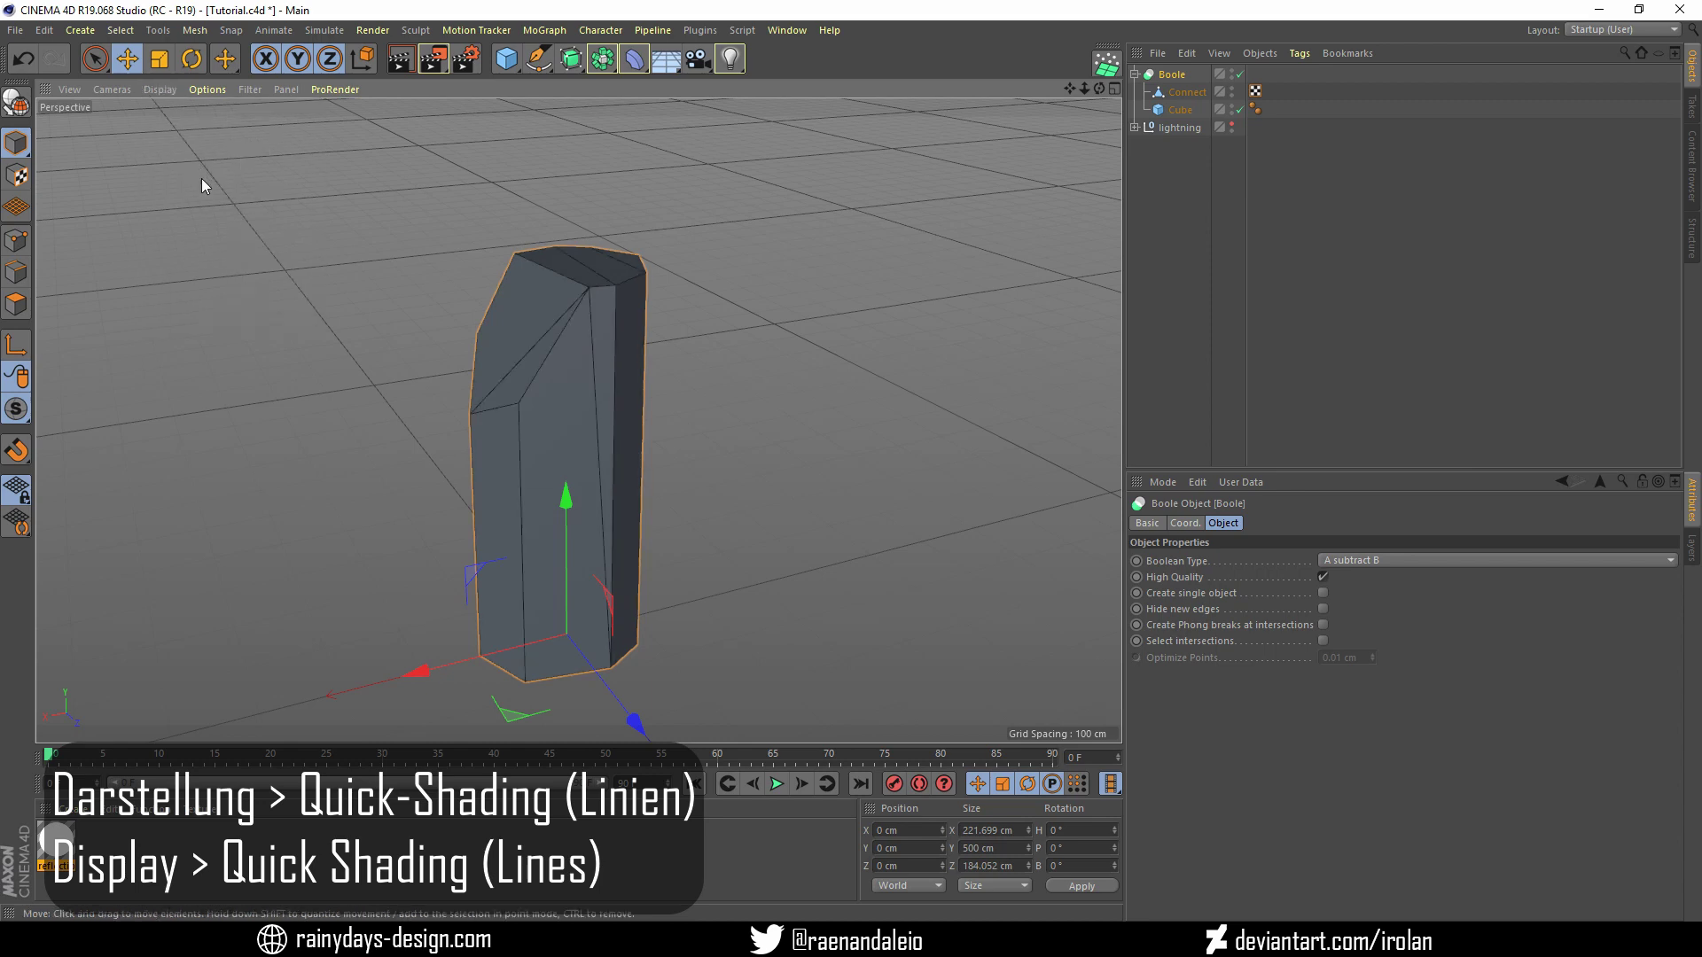
drag(1099, 88, 975, 142)
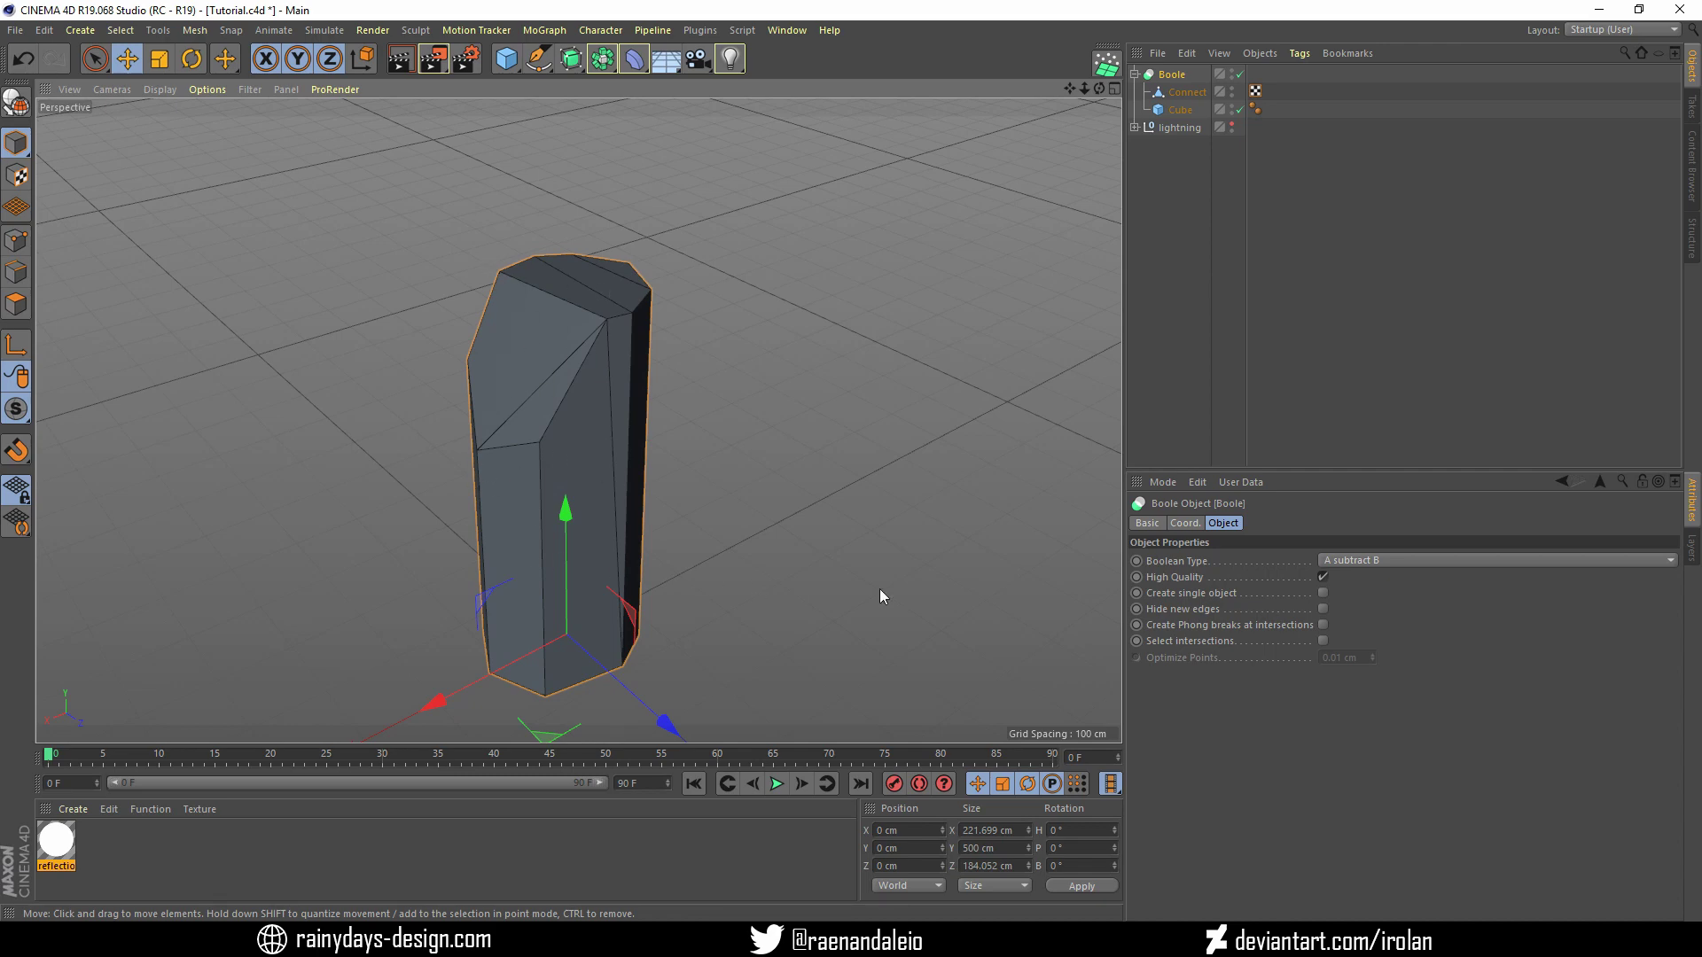
click(1325, 606)
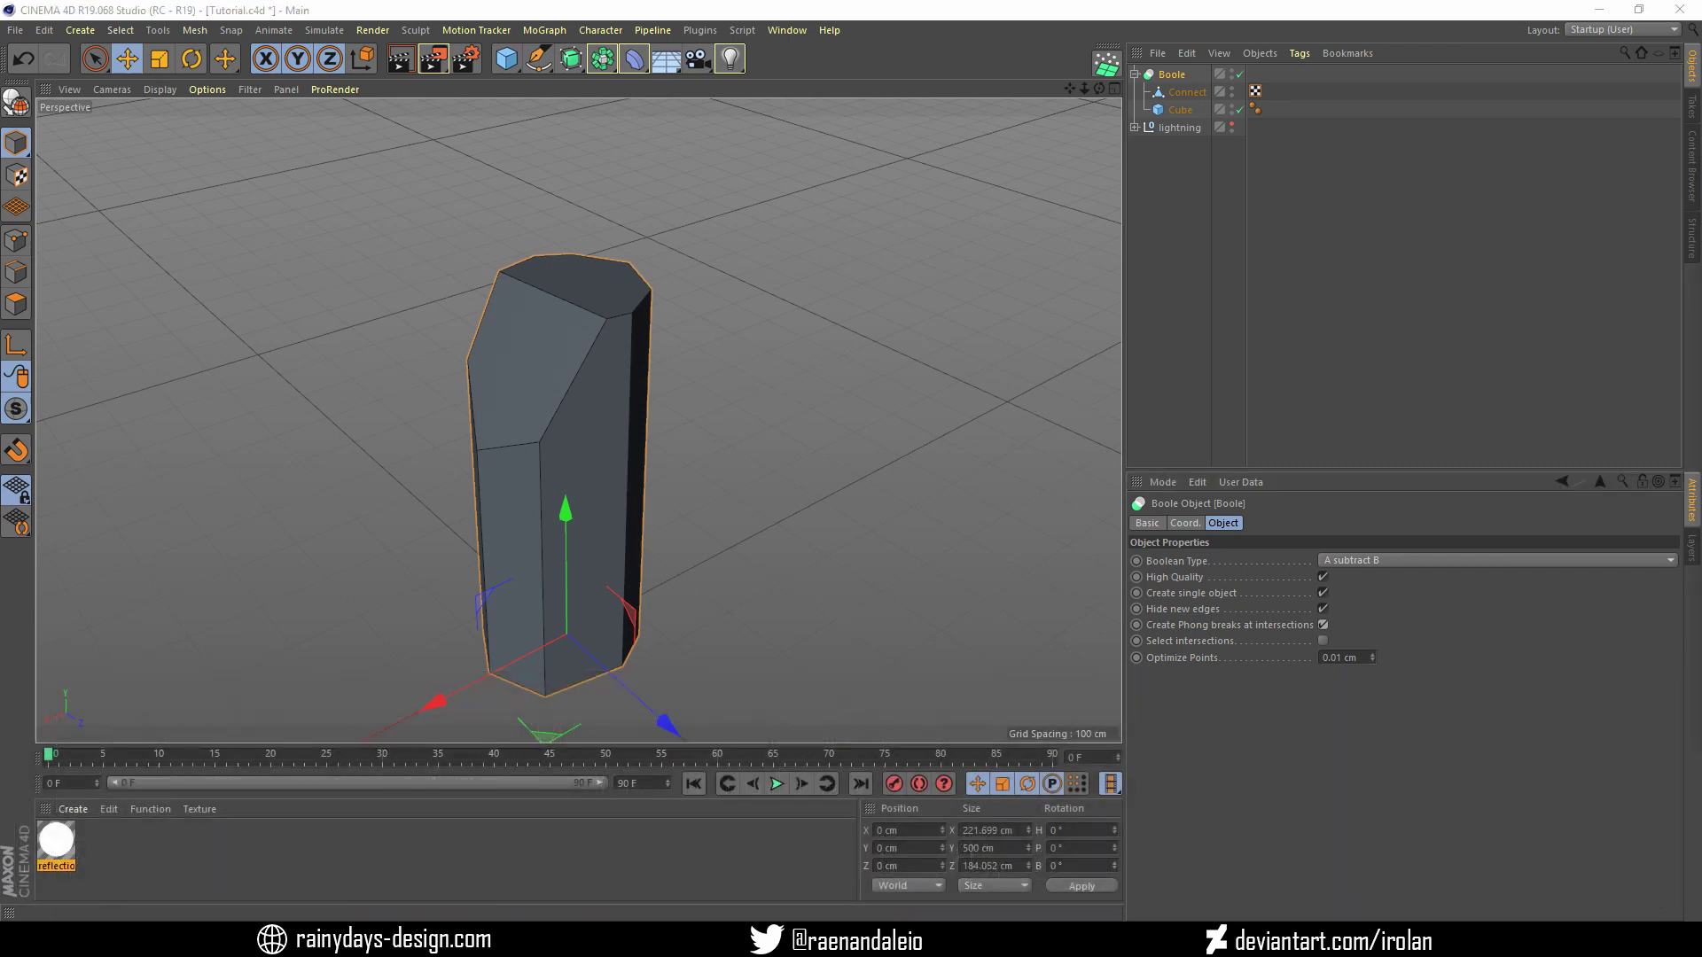
Duplicate the cutting cube and convert the Boole result into an editable polygon pillar
click(1171, 110)
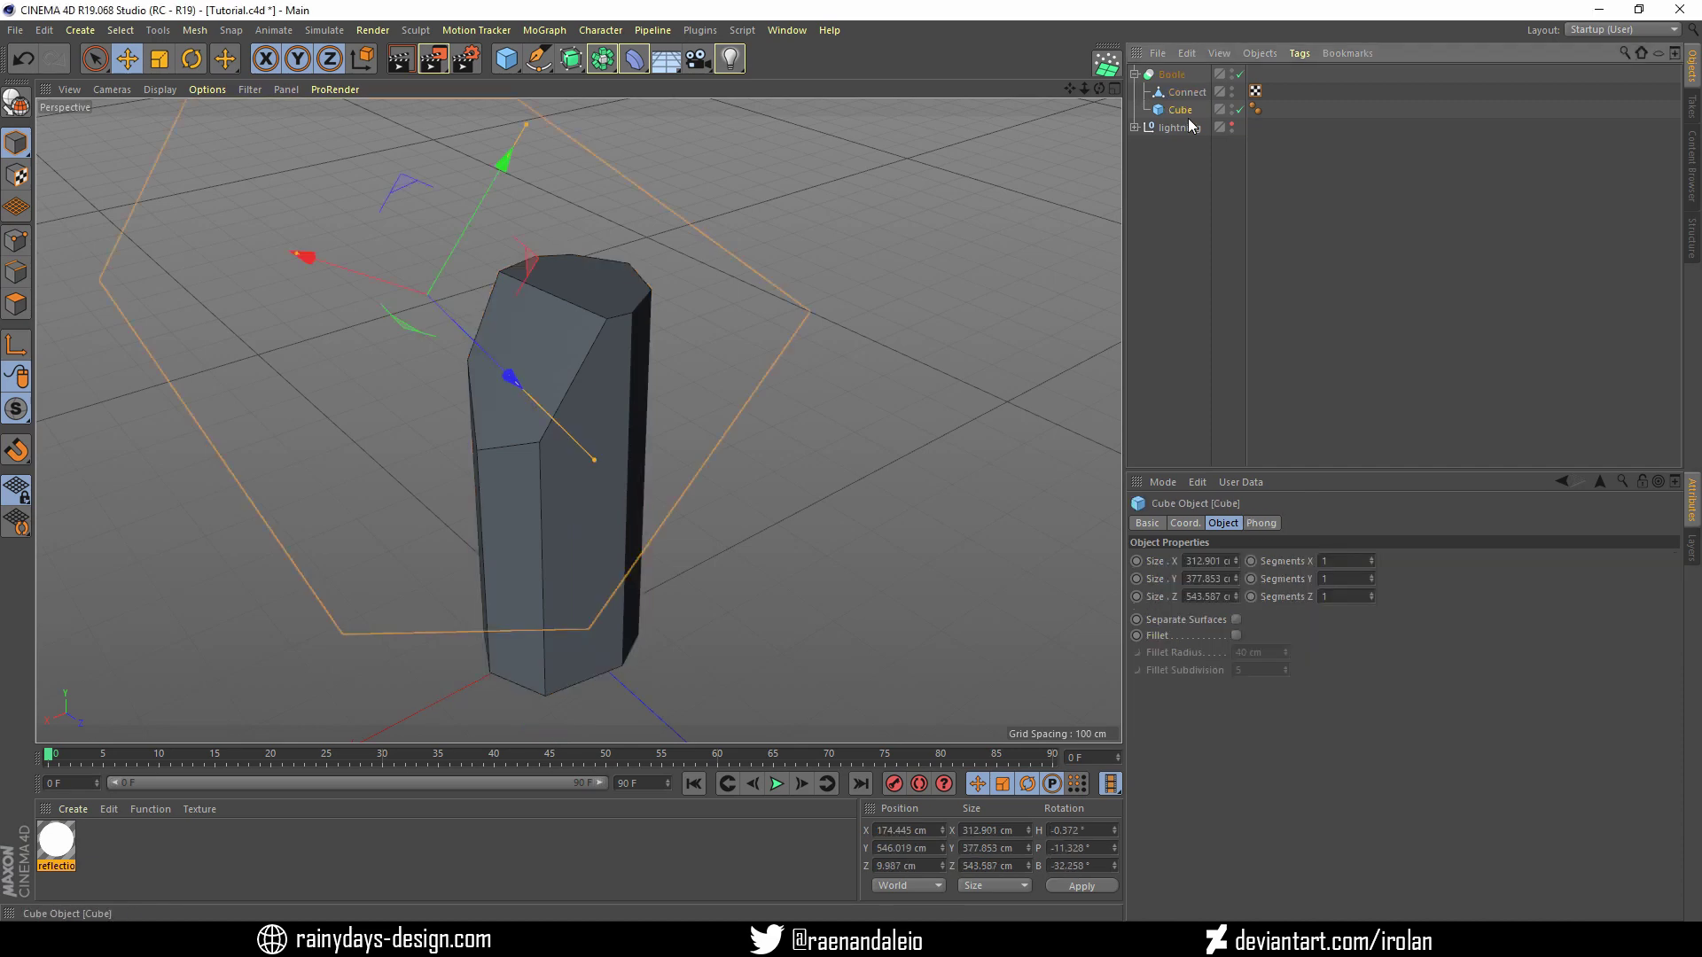
key(ctrl+c)
key(ctrl+v)
click(1179, 93)
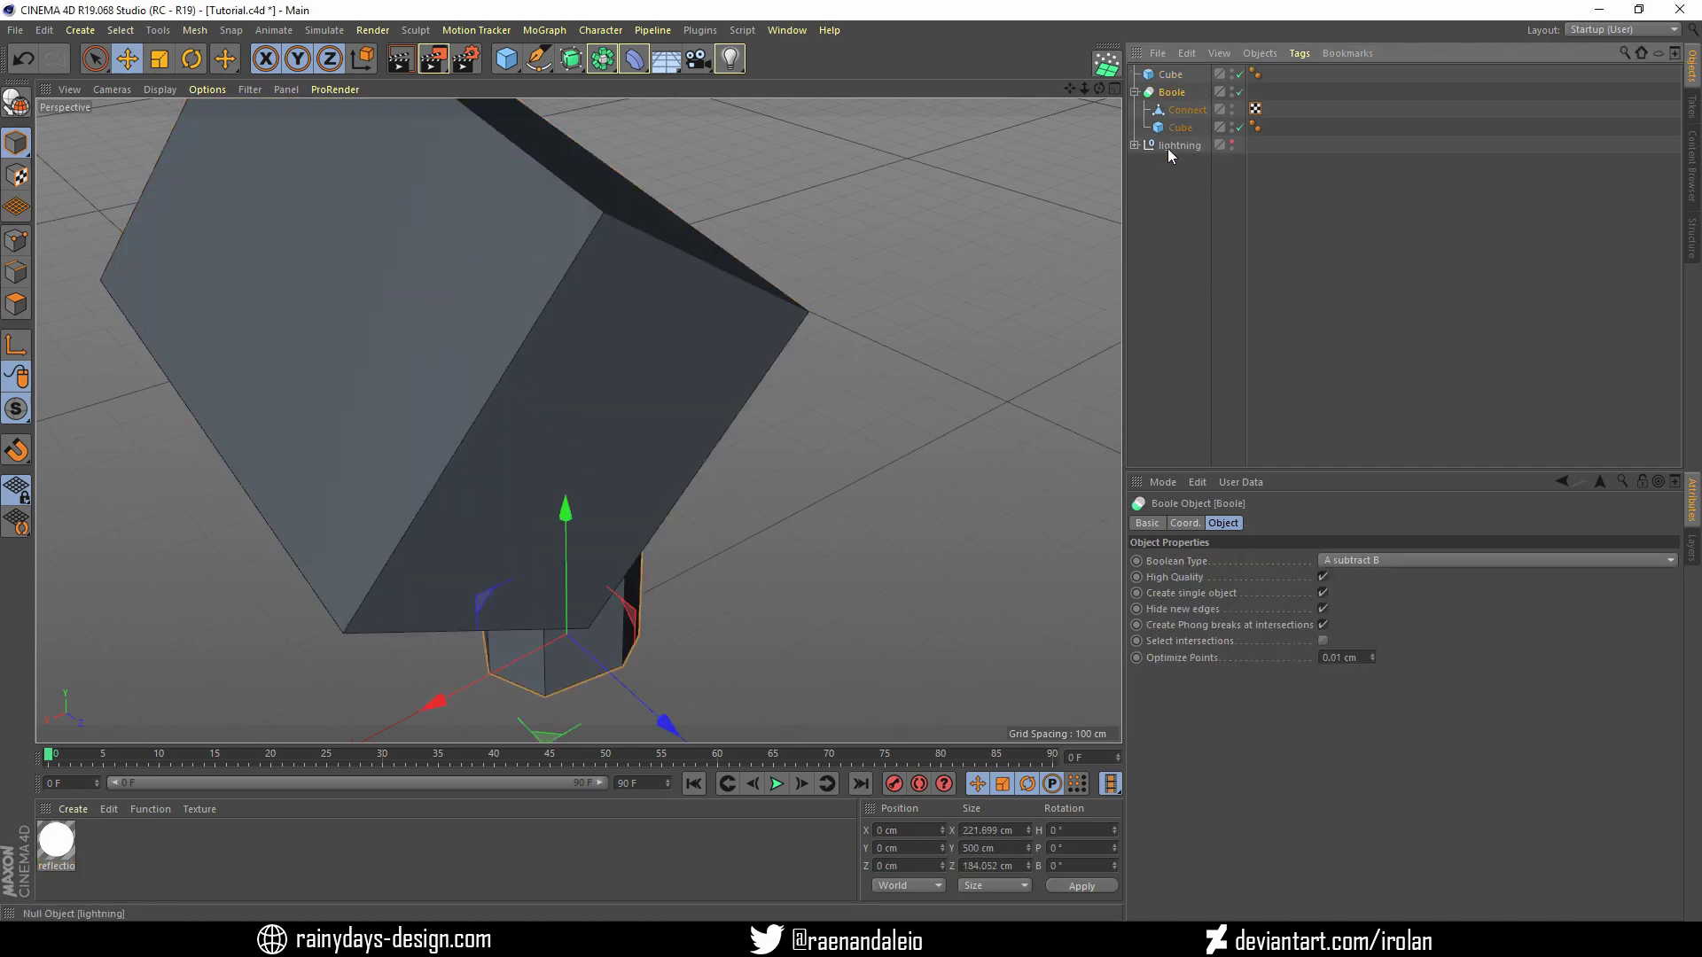
key(c)
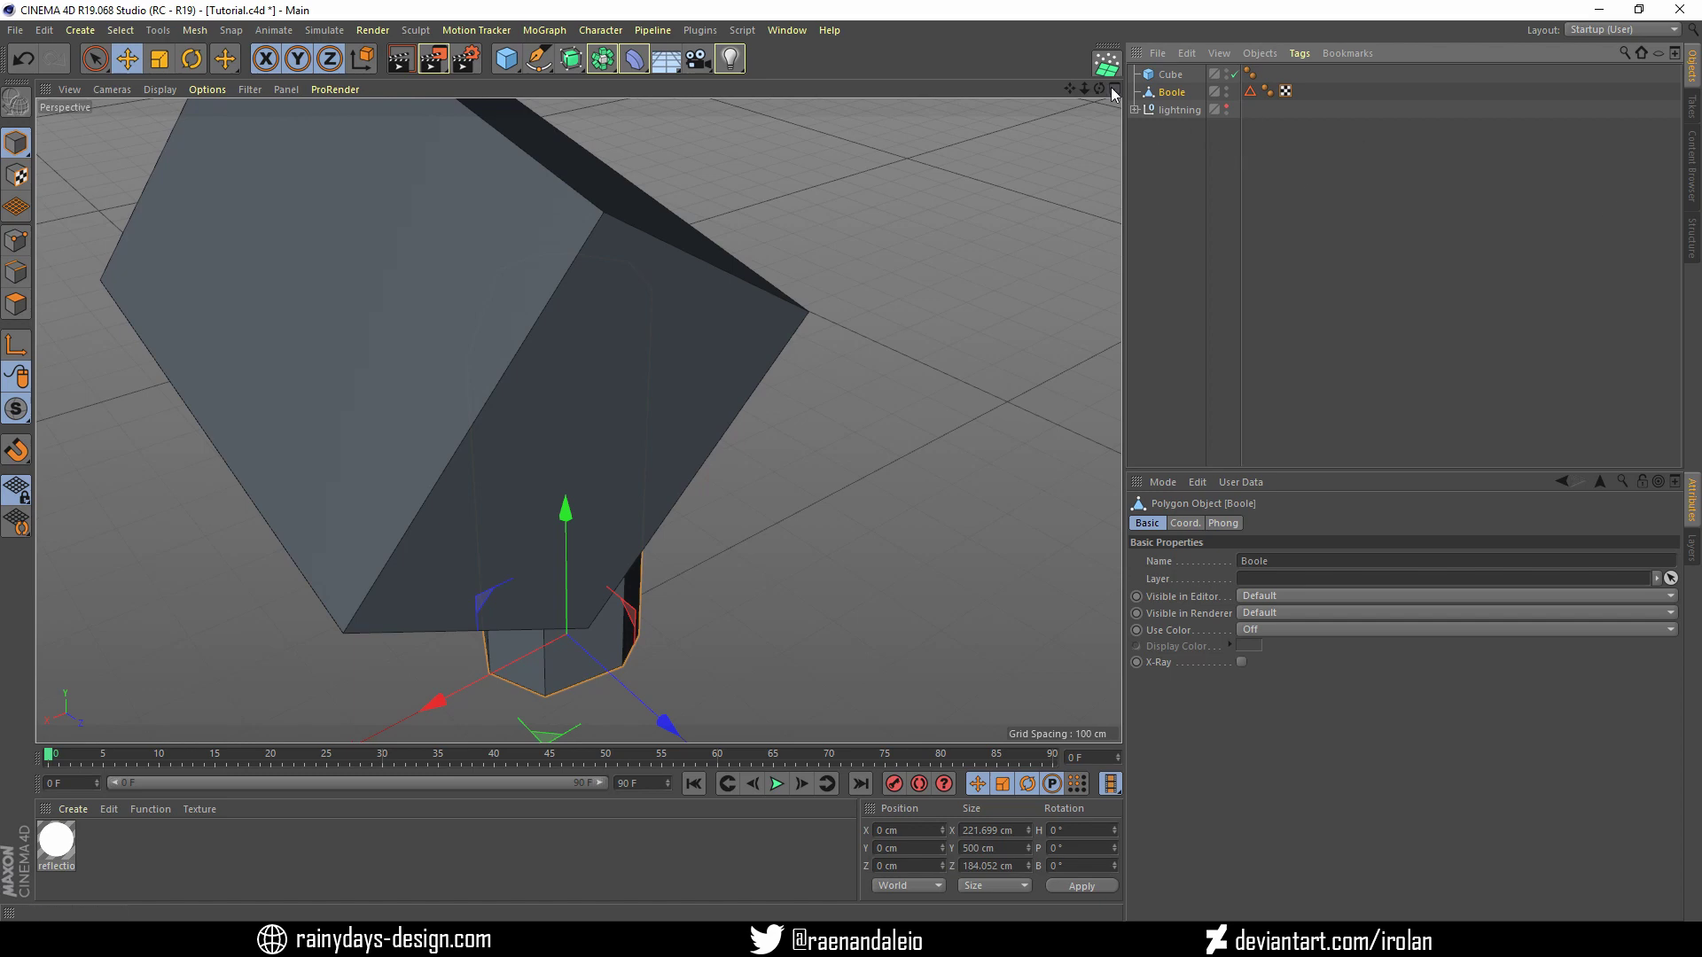
Rotate the cube copy to tilt it across the pillar's top
mouse_move(1099, 88)
mouse_down()
mouse_move(1063, 53)
mouse_move(1165, 144)
mouse_up()
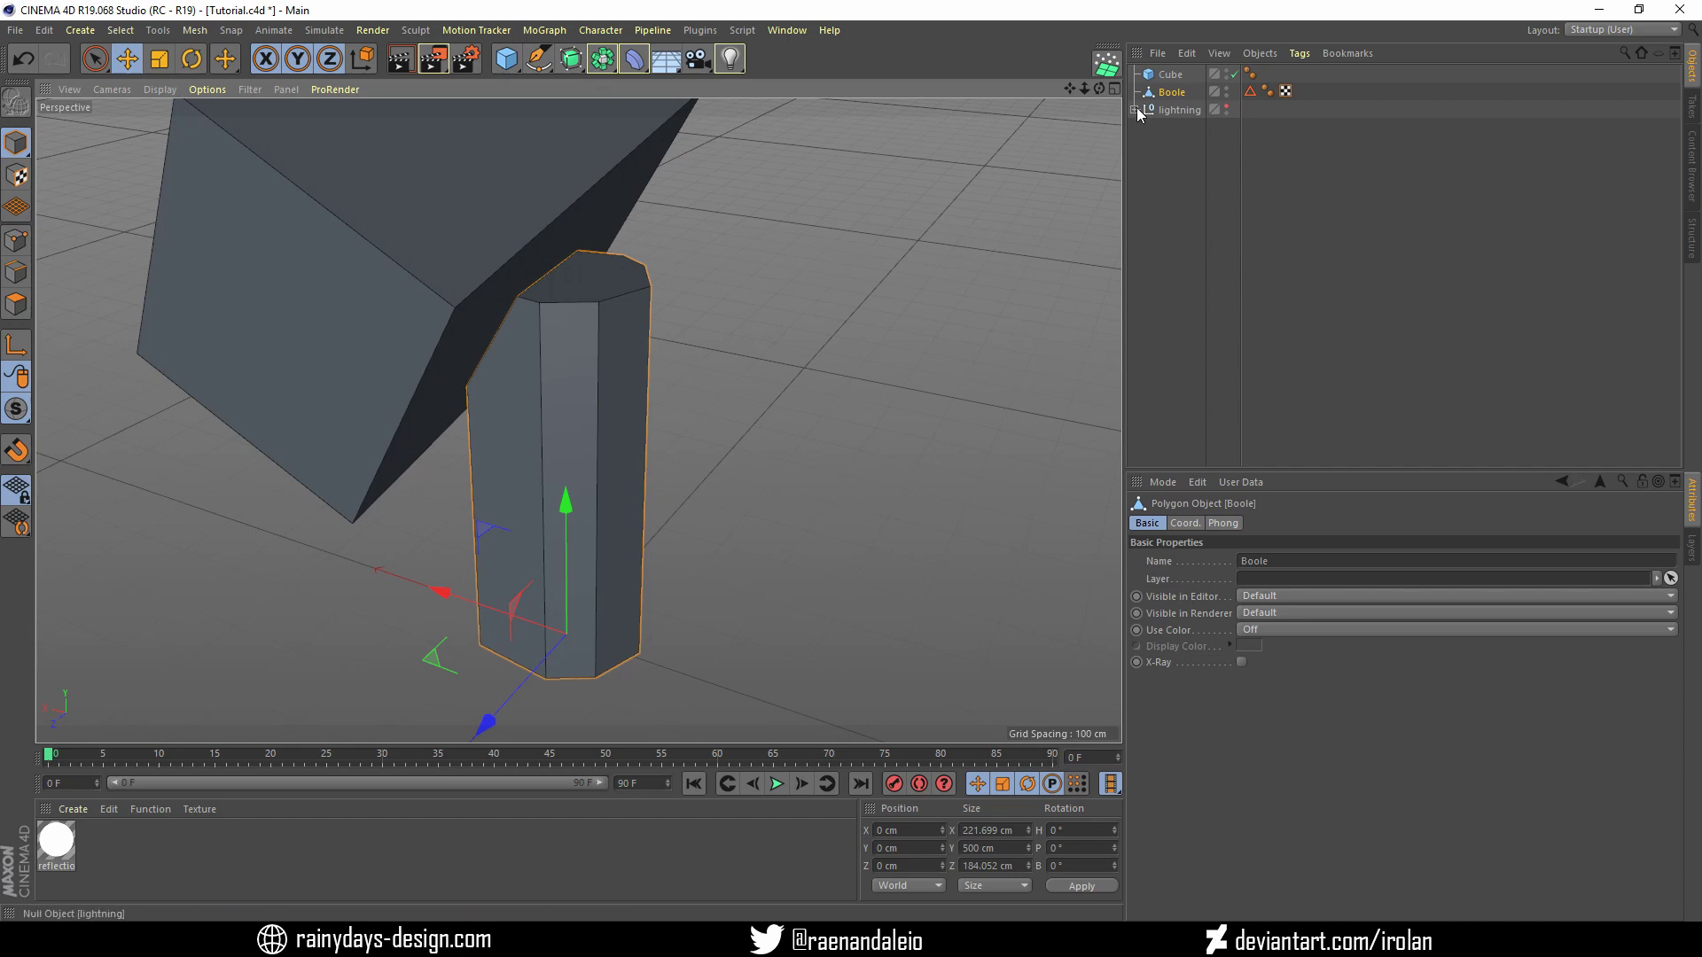
click(1172, 75)
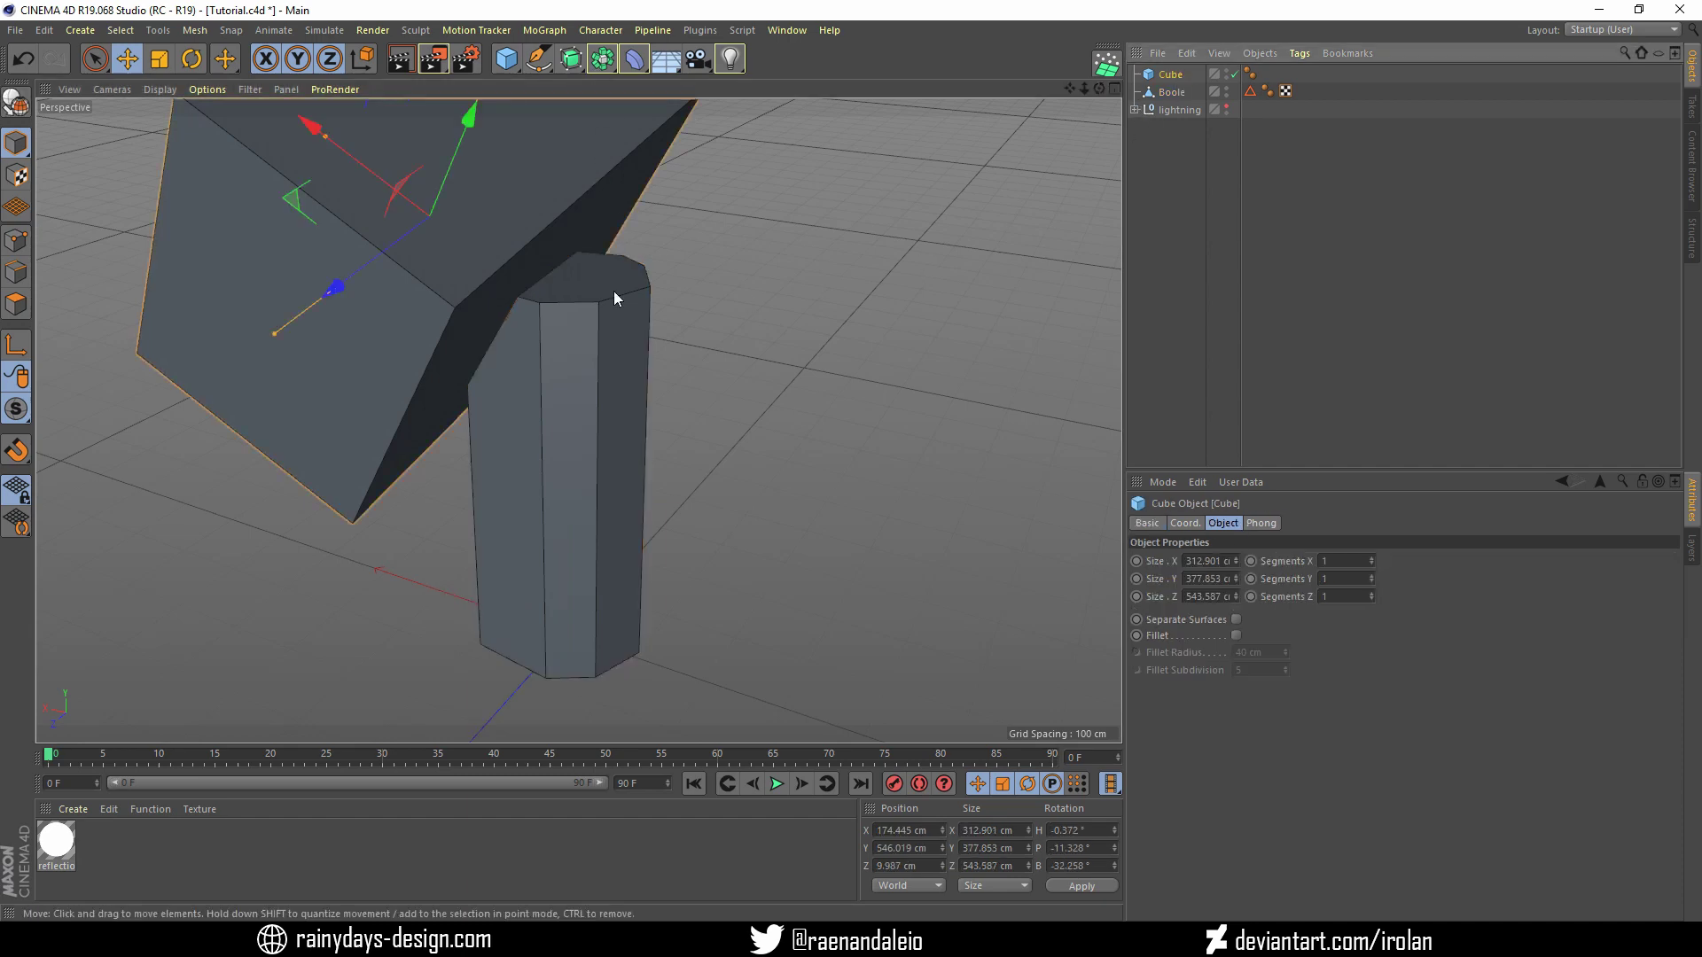
click(190, 60)
drag(399, 280, 679, 269)
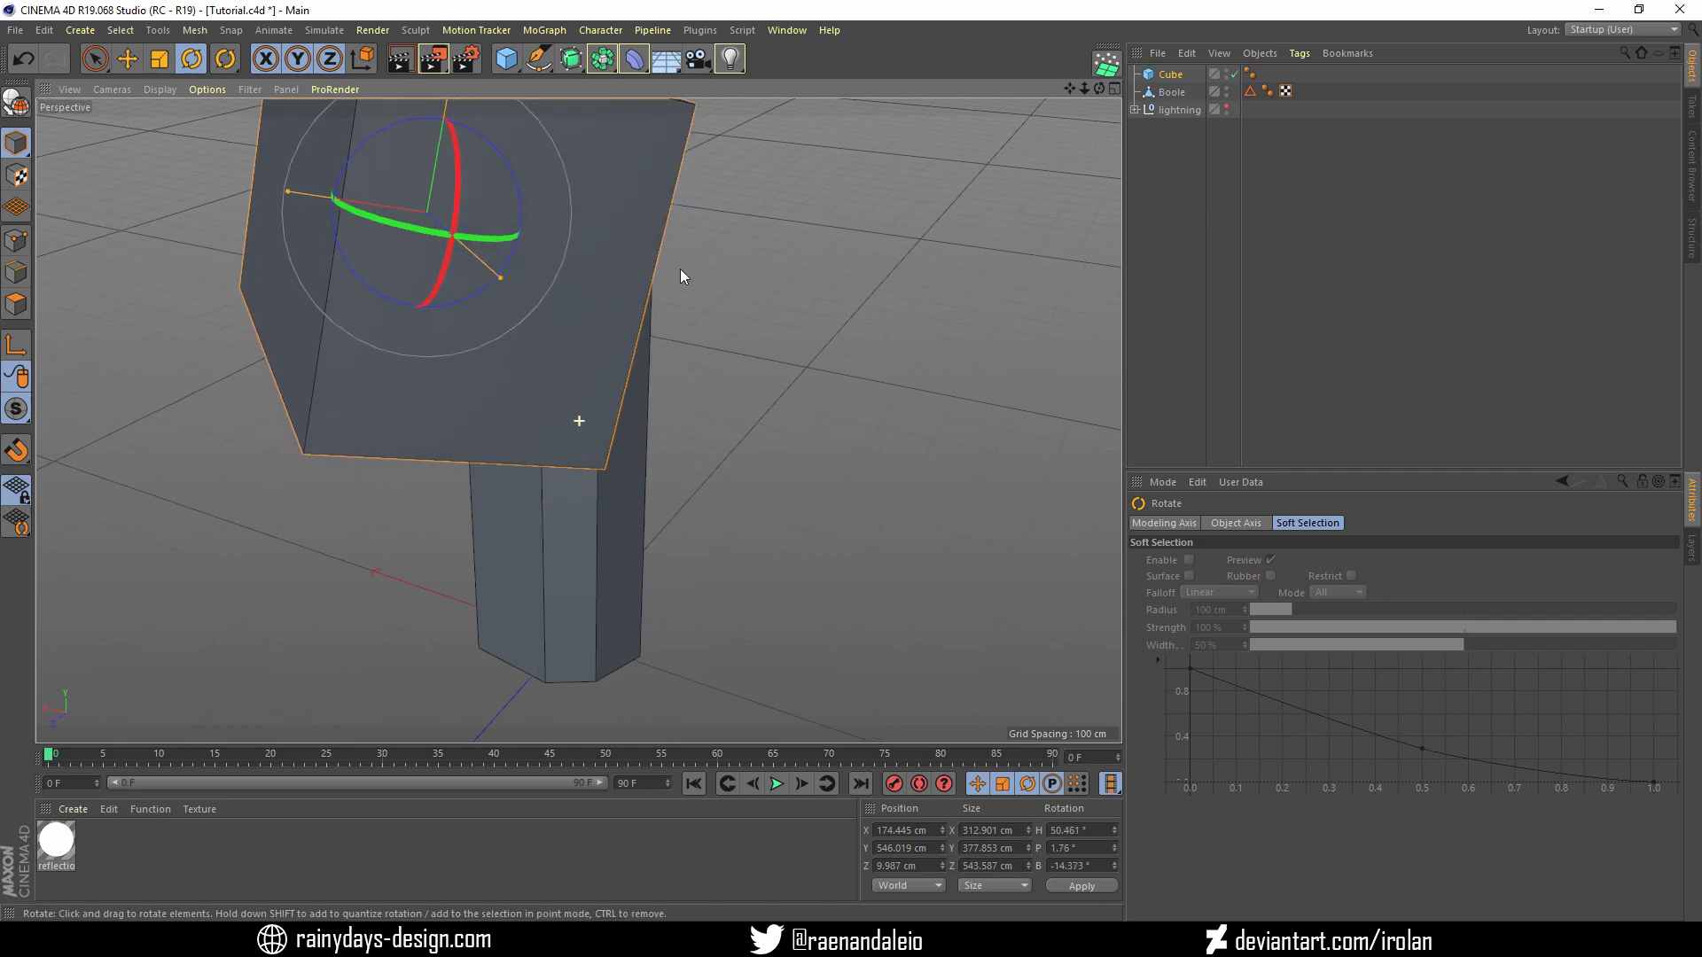
mouse_move(1076, 105)
alt+mouse_down()
mouse_move(833, 228)
mouse_move(534, 237)
mouse_move(199, 182)
alt+mouse_up()
Reposition and steepen the cube to about 71.7° heading and −22.9° bank, lifted over the pillar
click(128, 58)
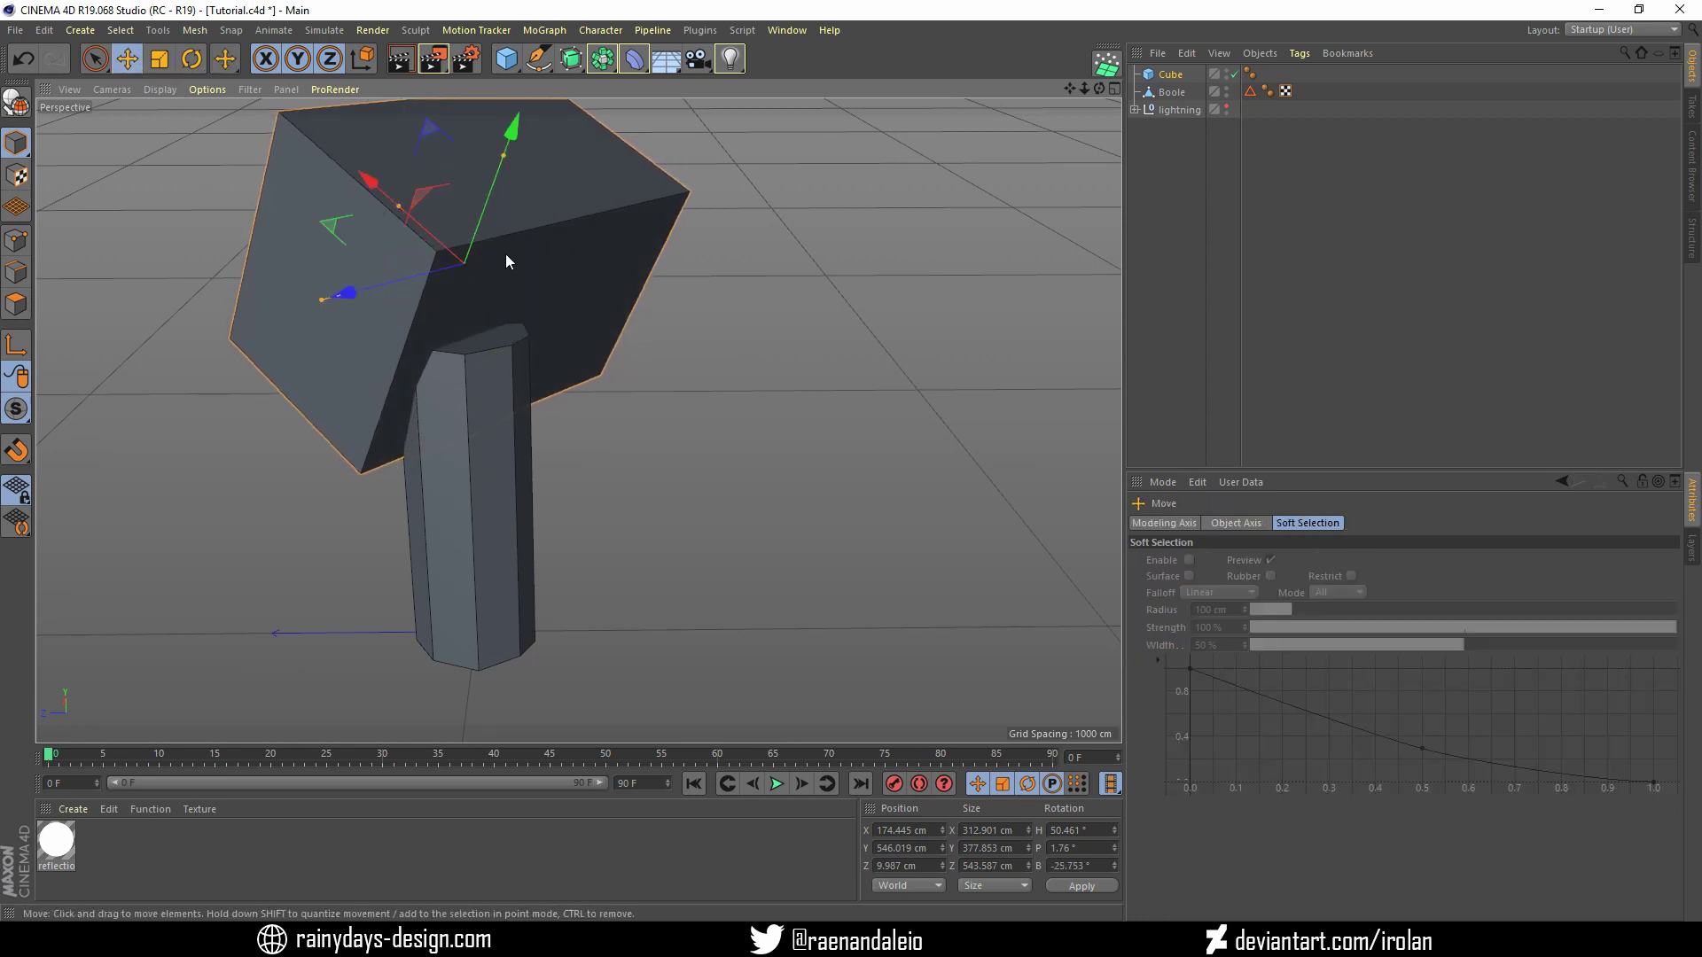
drag(330, 292, 290, 320)
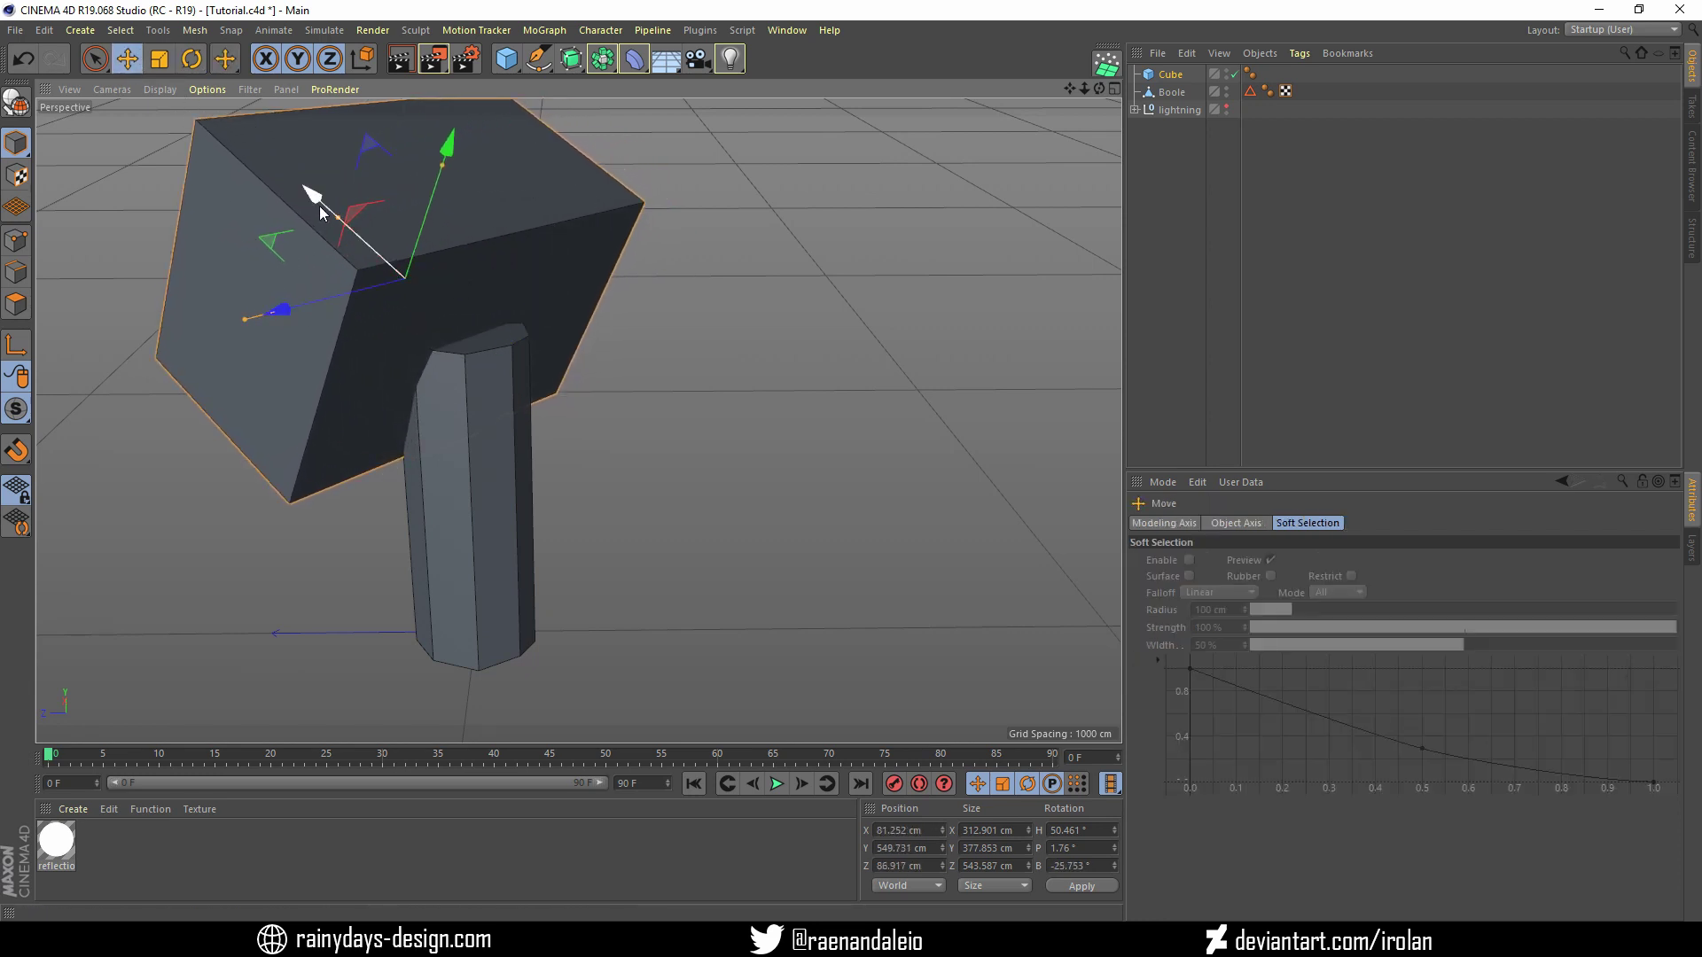
drag(312, 194, 296, 207)
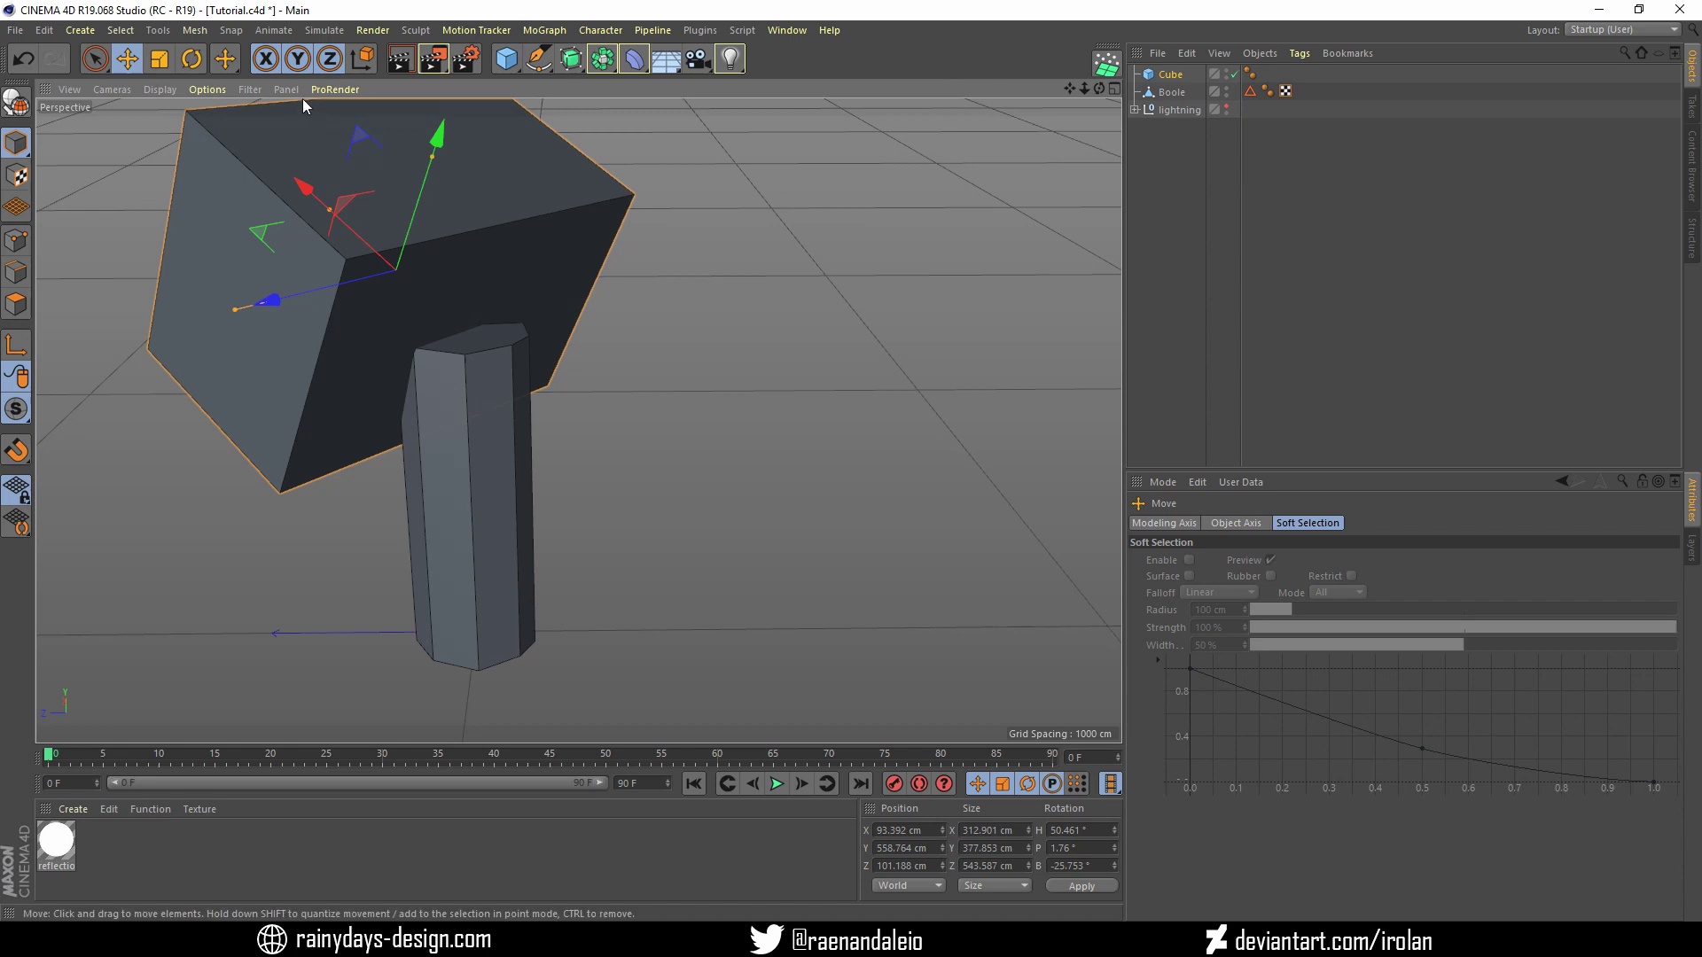
click(191, 59)
drag(338, 342, 437, 363)
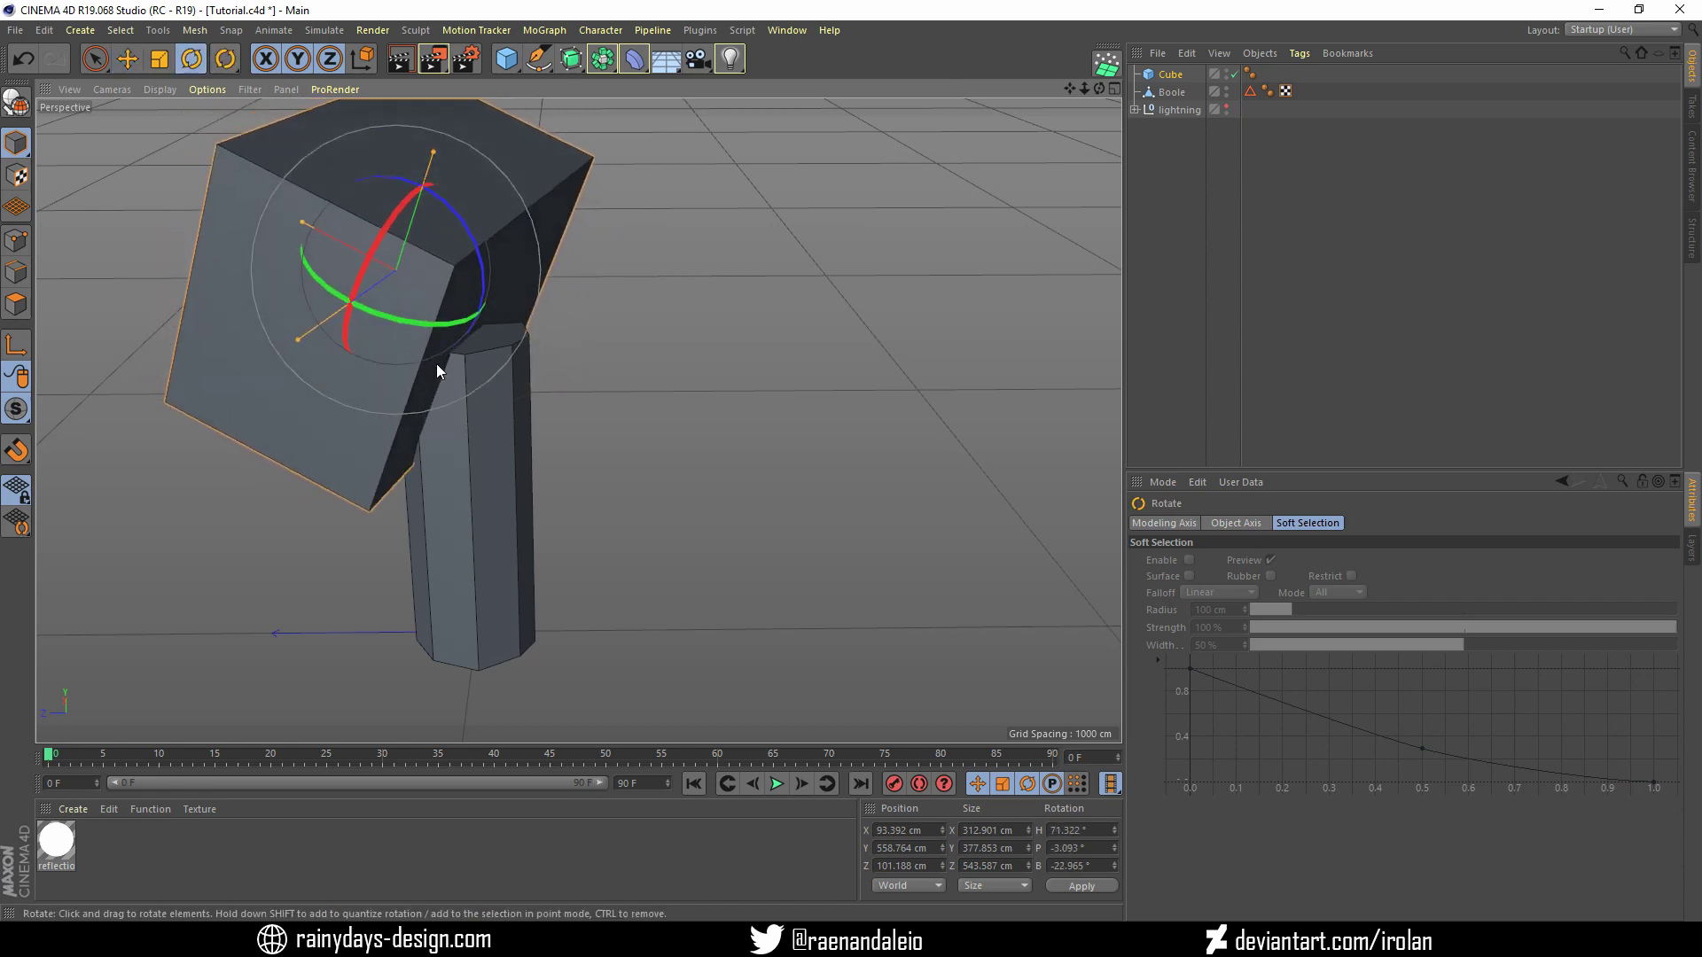
click(127, 58)
mouse_move(434, 114)
mouse_down()
mouse_move(366, 293)
mouse_move(570, 74)
mouse_up()
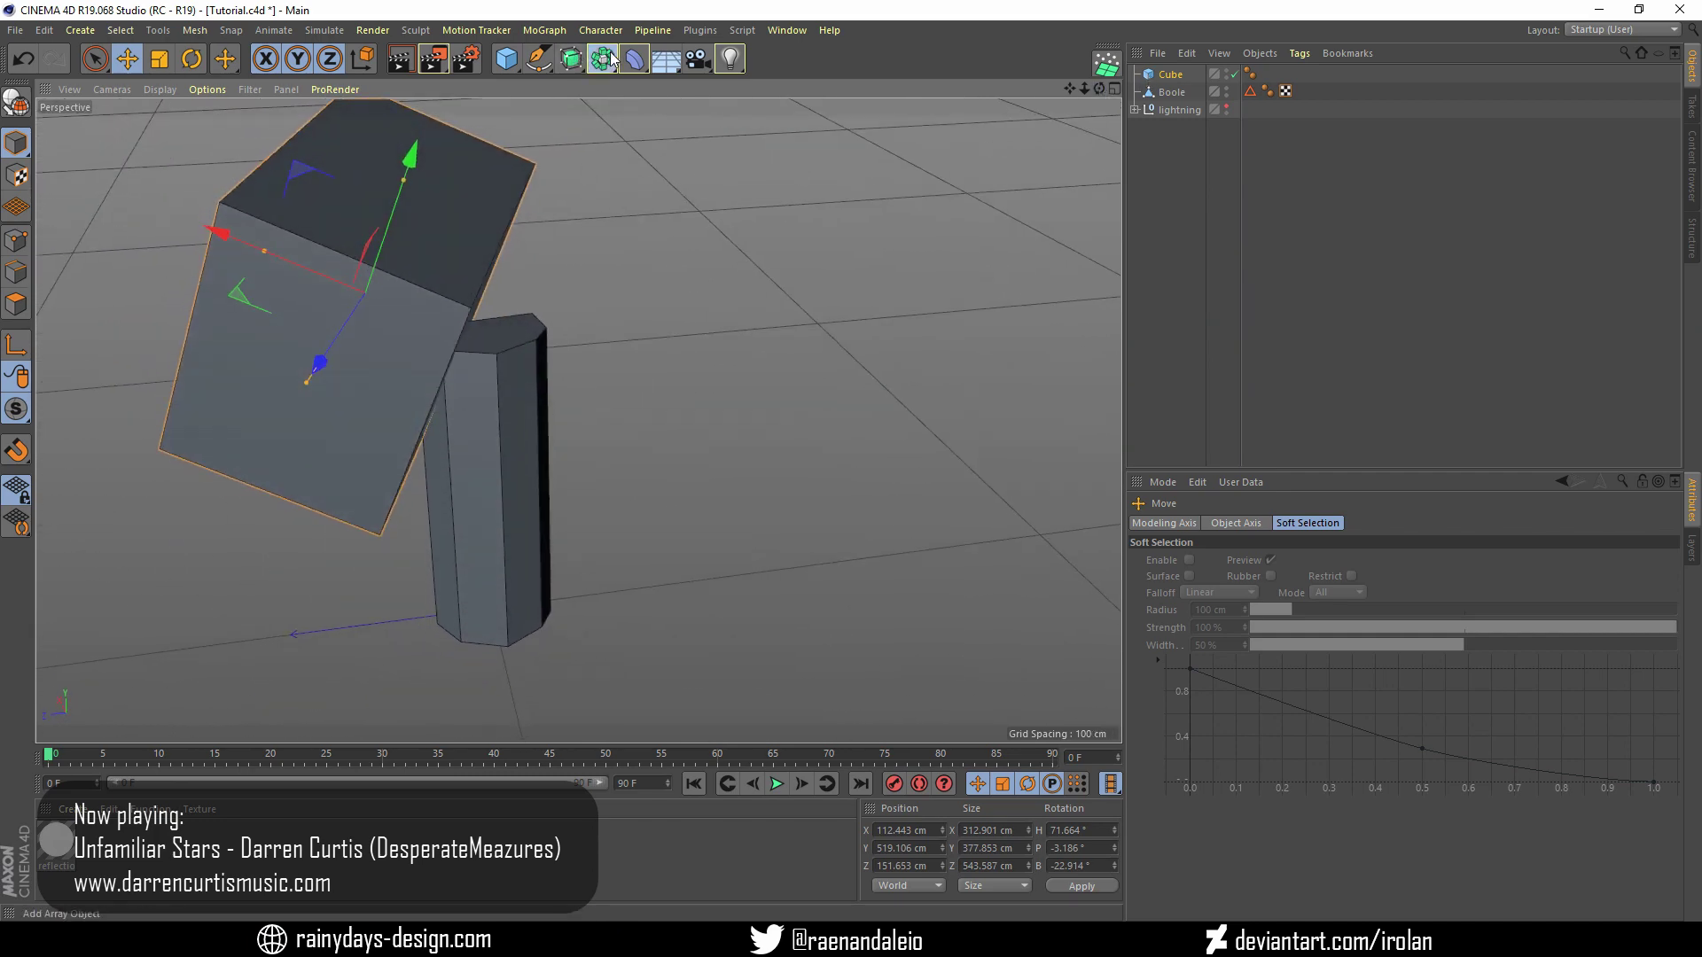
Add Boole.1 holding the pillar and the cube, set to create a single object
click(611, 61)
alt+click(646, 141)
drag(1170, 112, 1189, 84)
click(1174, 75)
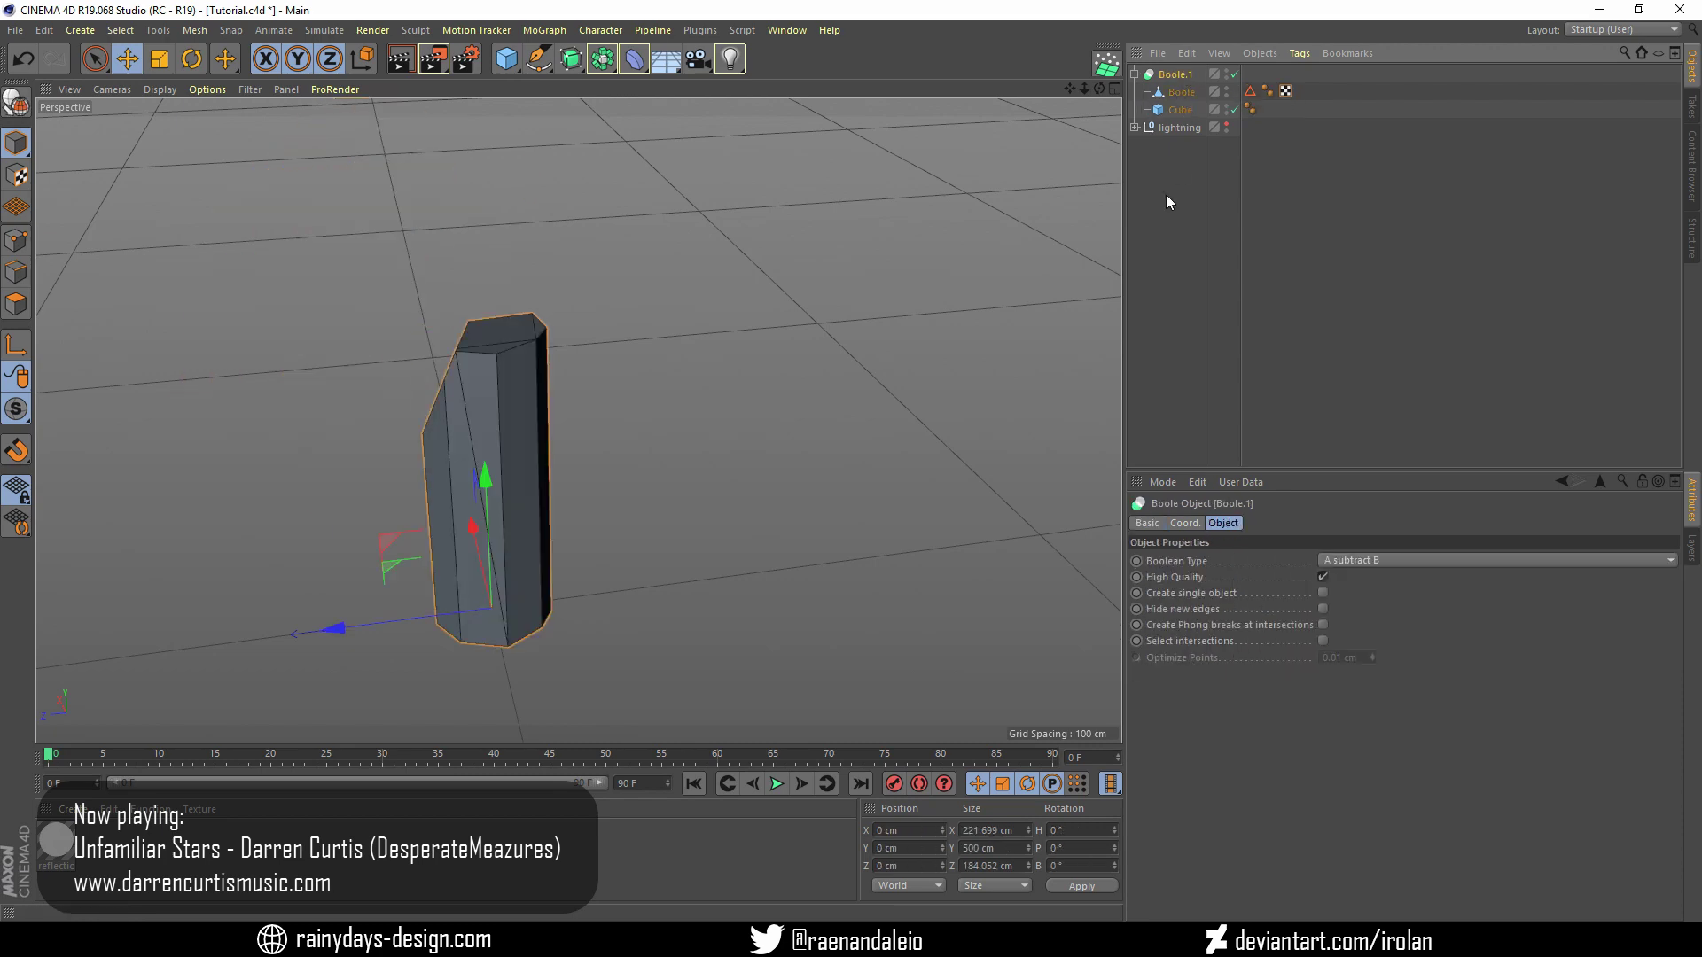
click(1322, 590)
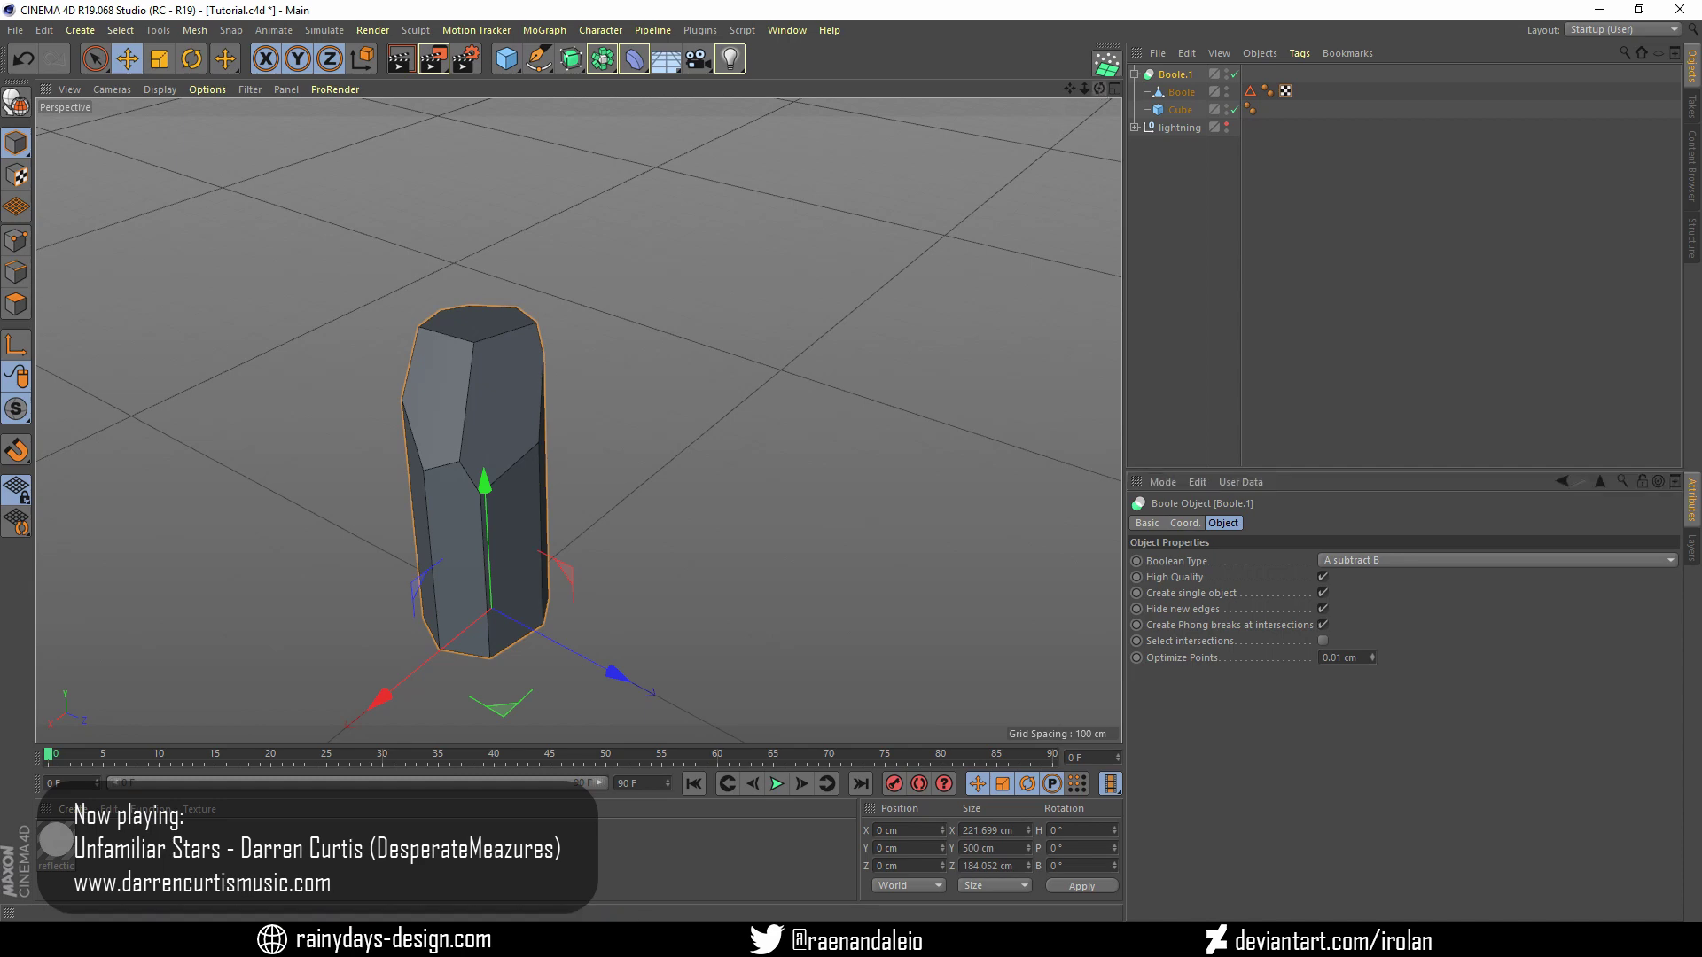
alt+drag(746, 221, 825, 226)
Keep a spare cube copy, collapse the cut crystal to polygons, and add a new Boole
drag(1189, 108, 1170, 69)
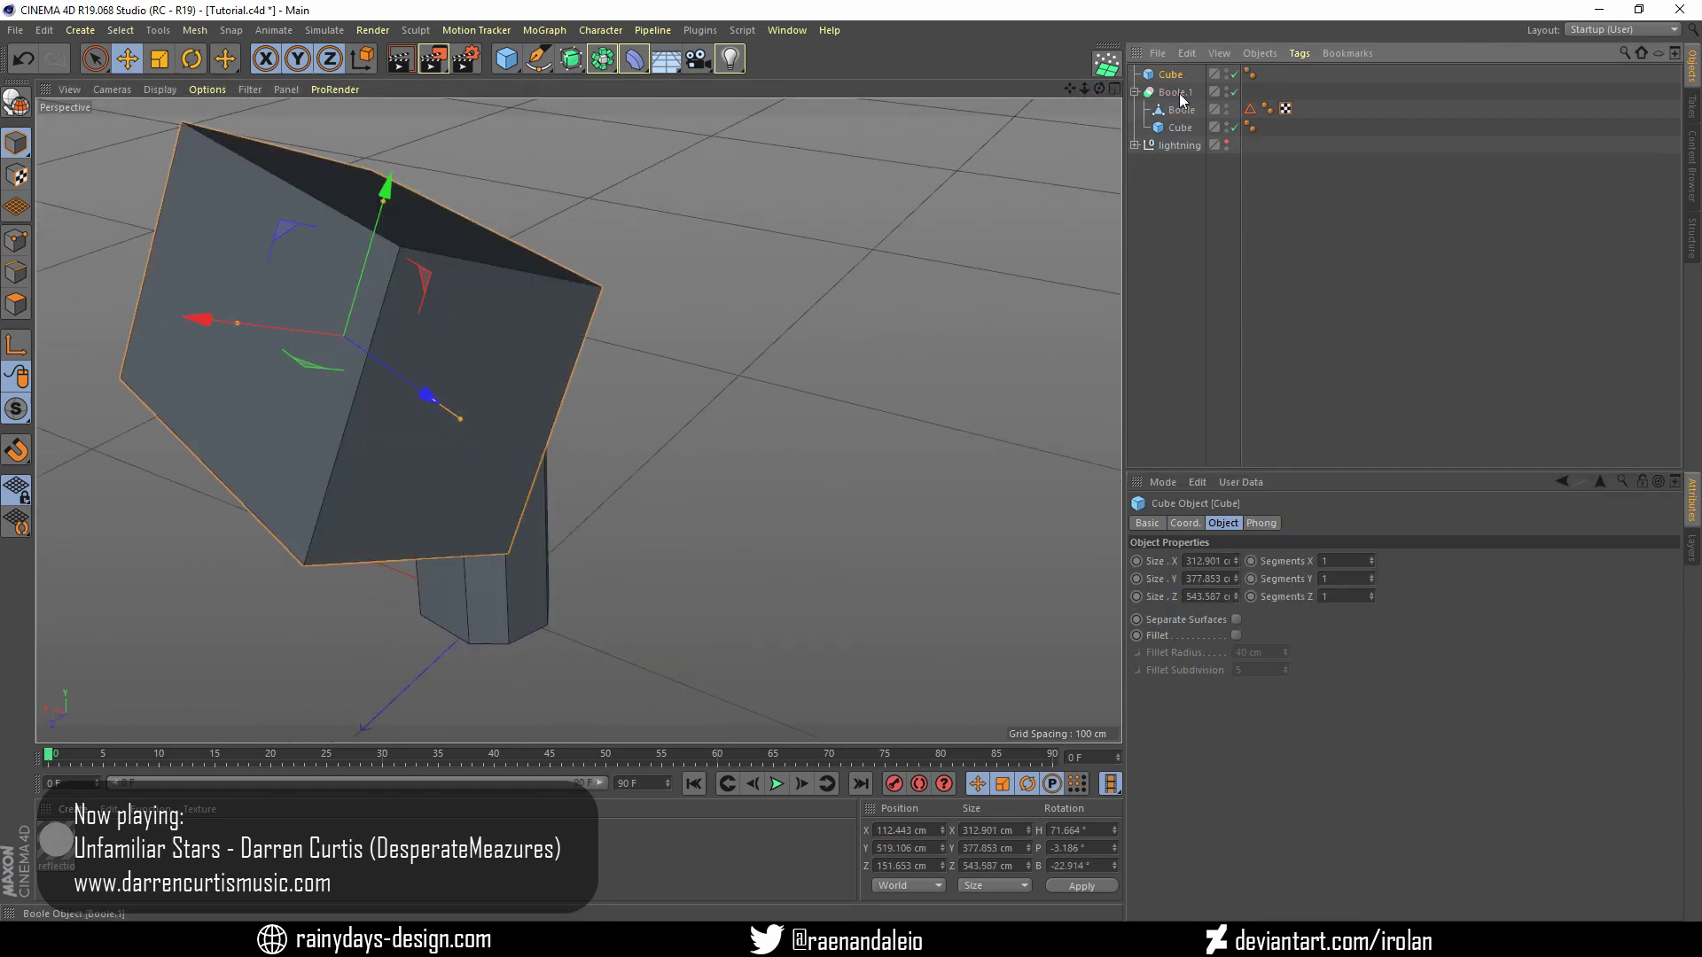
key(c)
click(635, 59)
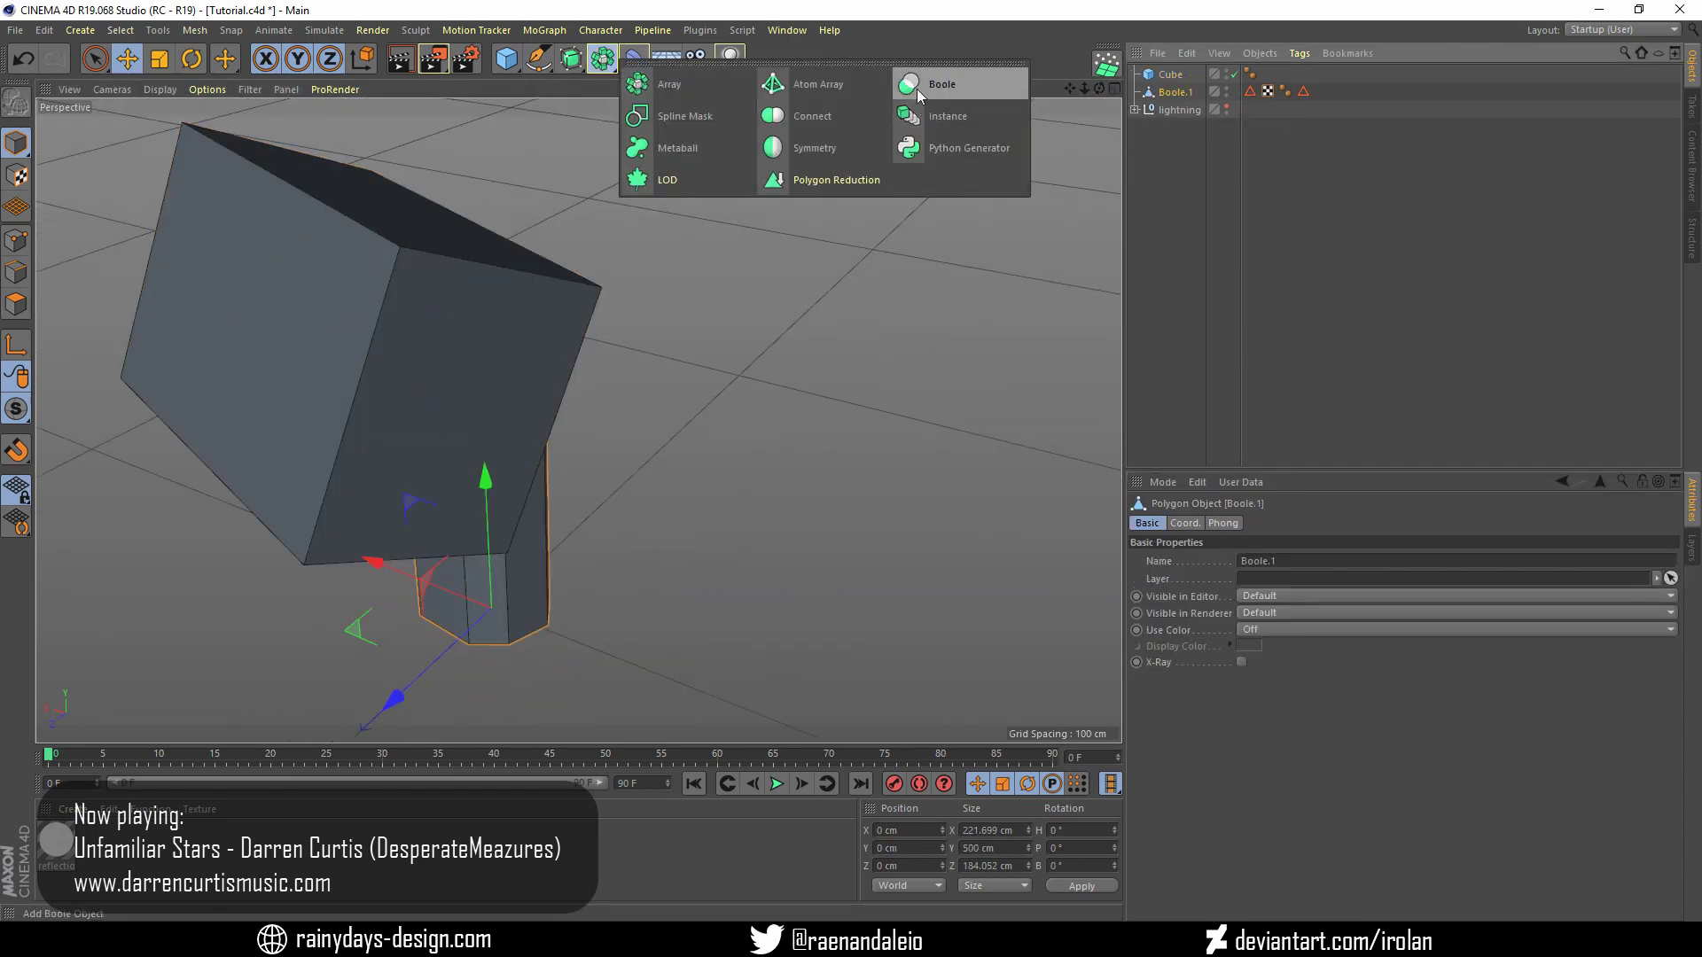
click(918, 85)
Rotate the spare cube to a new angle and raise it along Y
click(1170, 92)
alt+drag(620, 266, 673, 196)
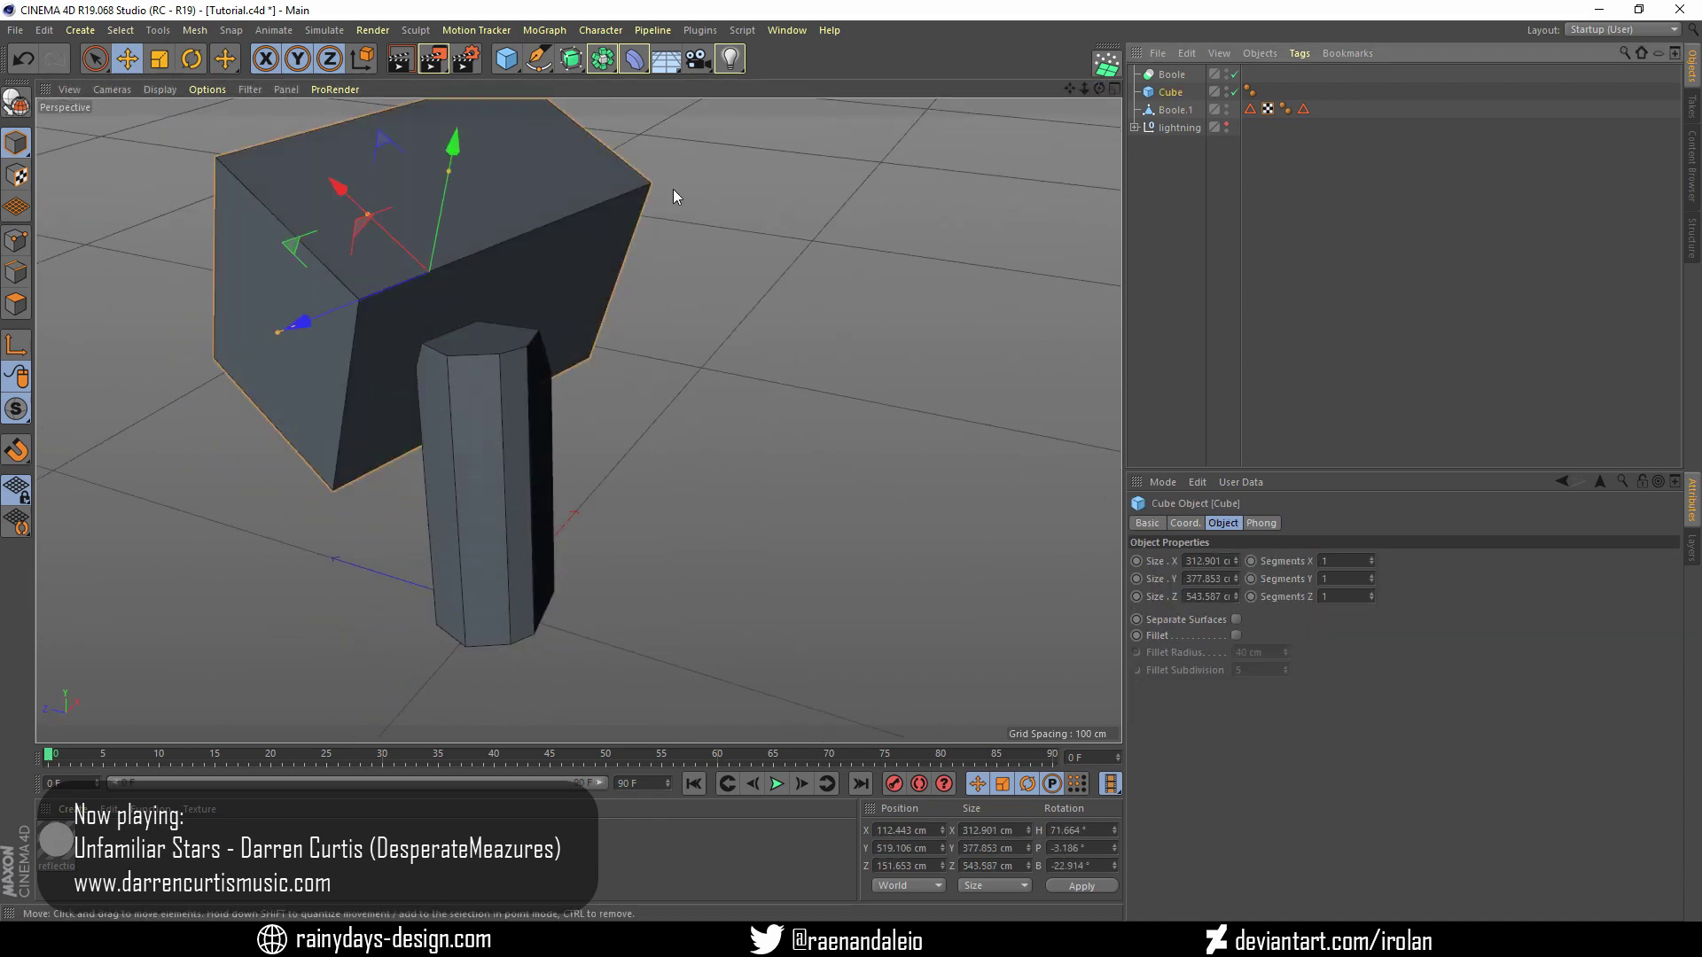
key(r)
mouse_move(392, 147)
mouse_down()
mouse_move(576, 290)
mouse_move(684, 308)
mouse_up()
key(e)
drag(358, 152, 325, 154)
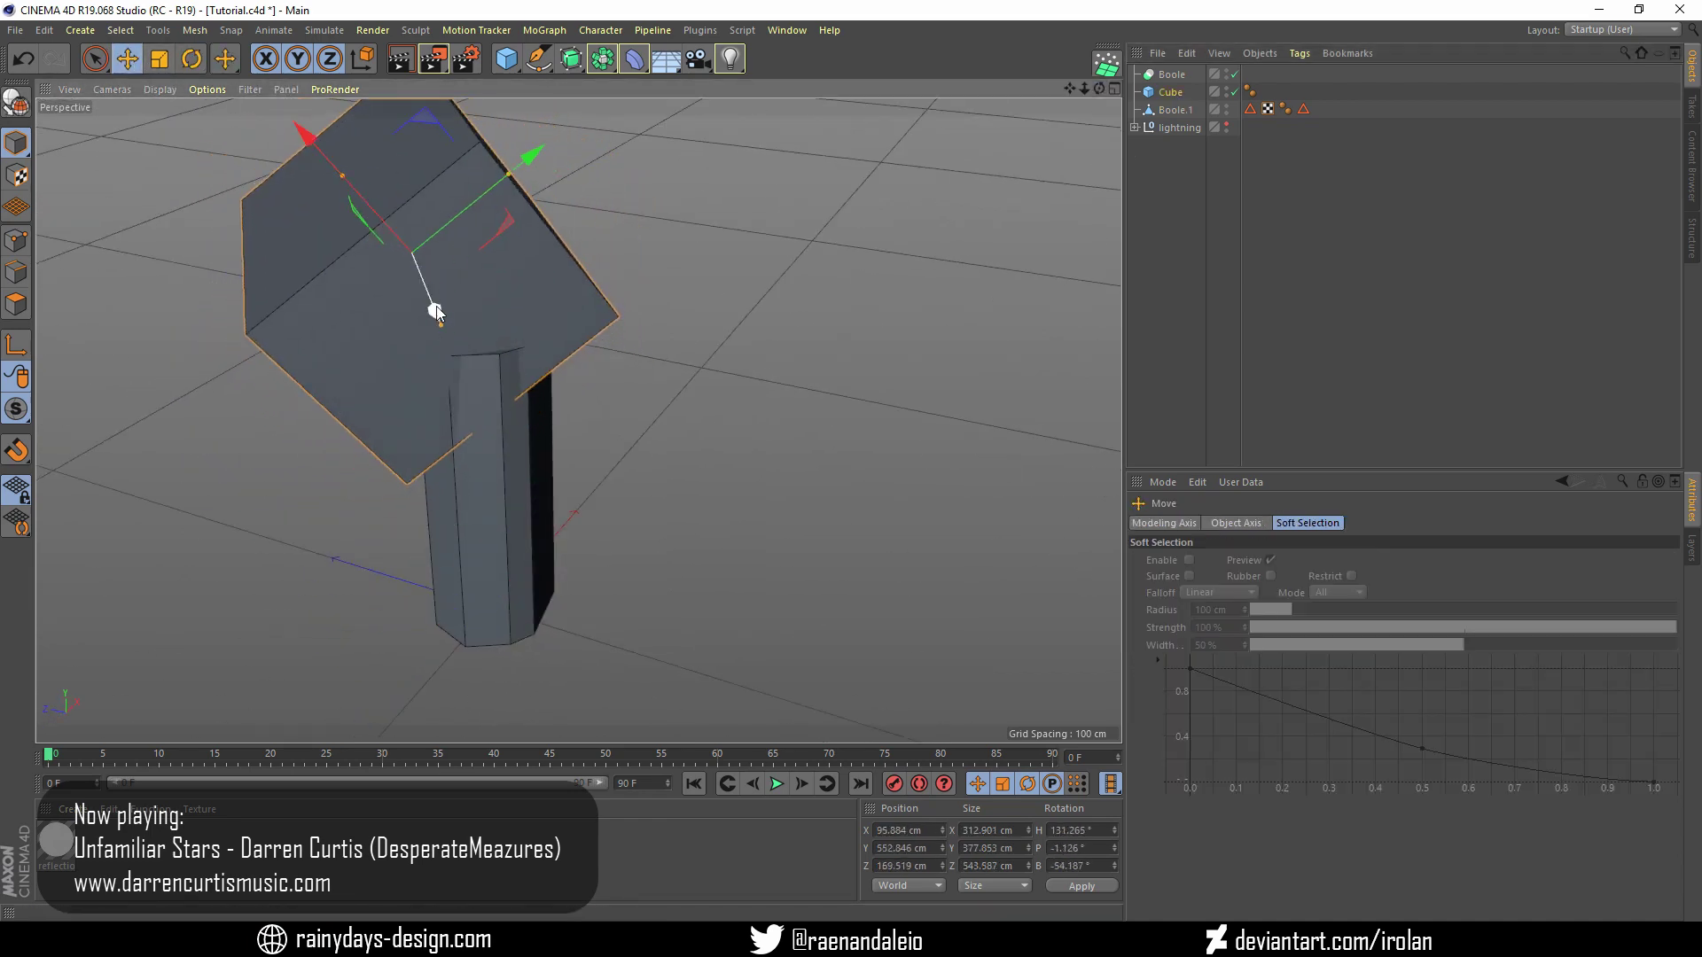
Set the cube over the crystal top at about 118.4° heading and nest both under the new Boole
mouse_move(436, 306)
mouse_down()
mouse_move(551, 196)
mouse_move(496, 160)
mouse_up()
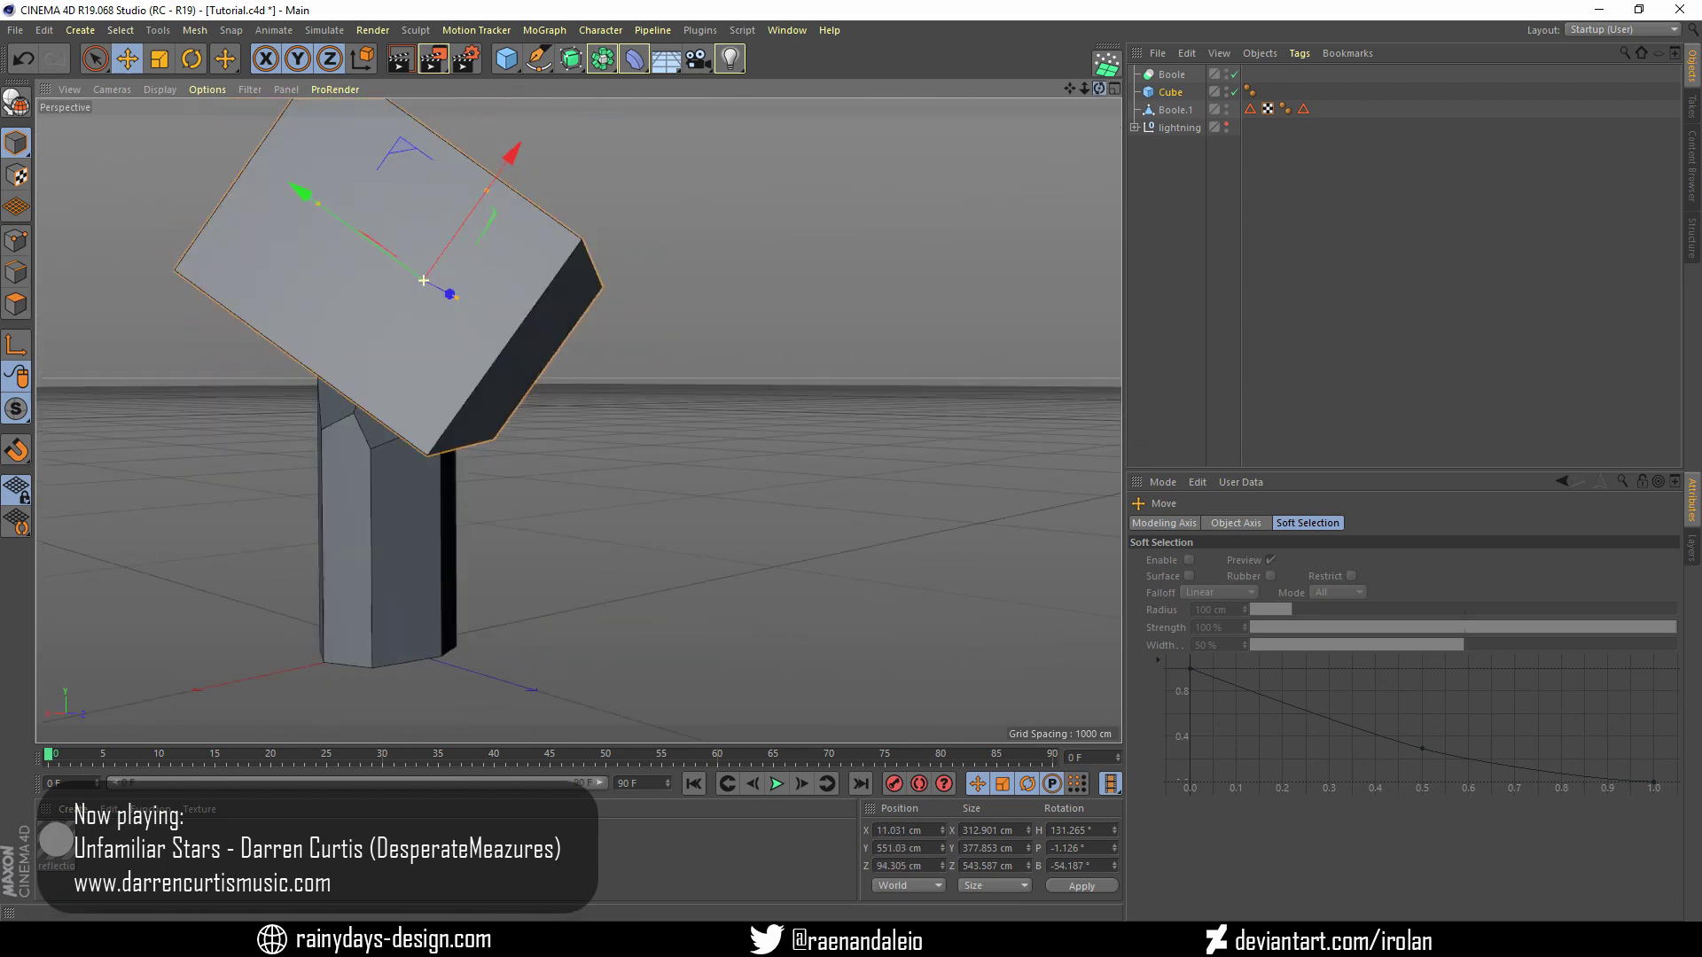
alt+drag(423, 280, 423, 281)
mouse_move(507, 152)
mouse_down()
mouse_move(539, 112)
mouse_move(452, 239)
mouse_move(830, 129)
mouse_up()
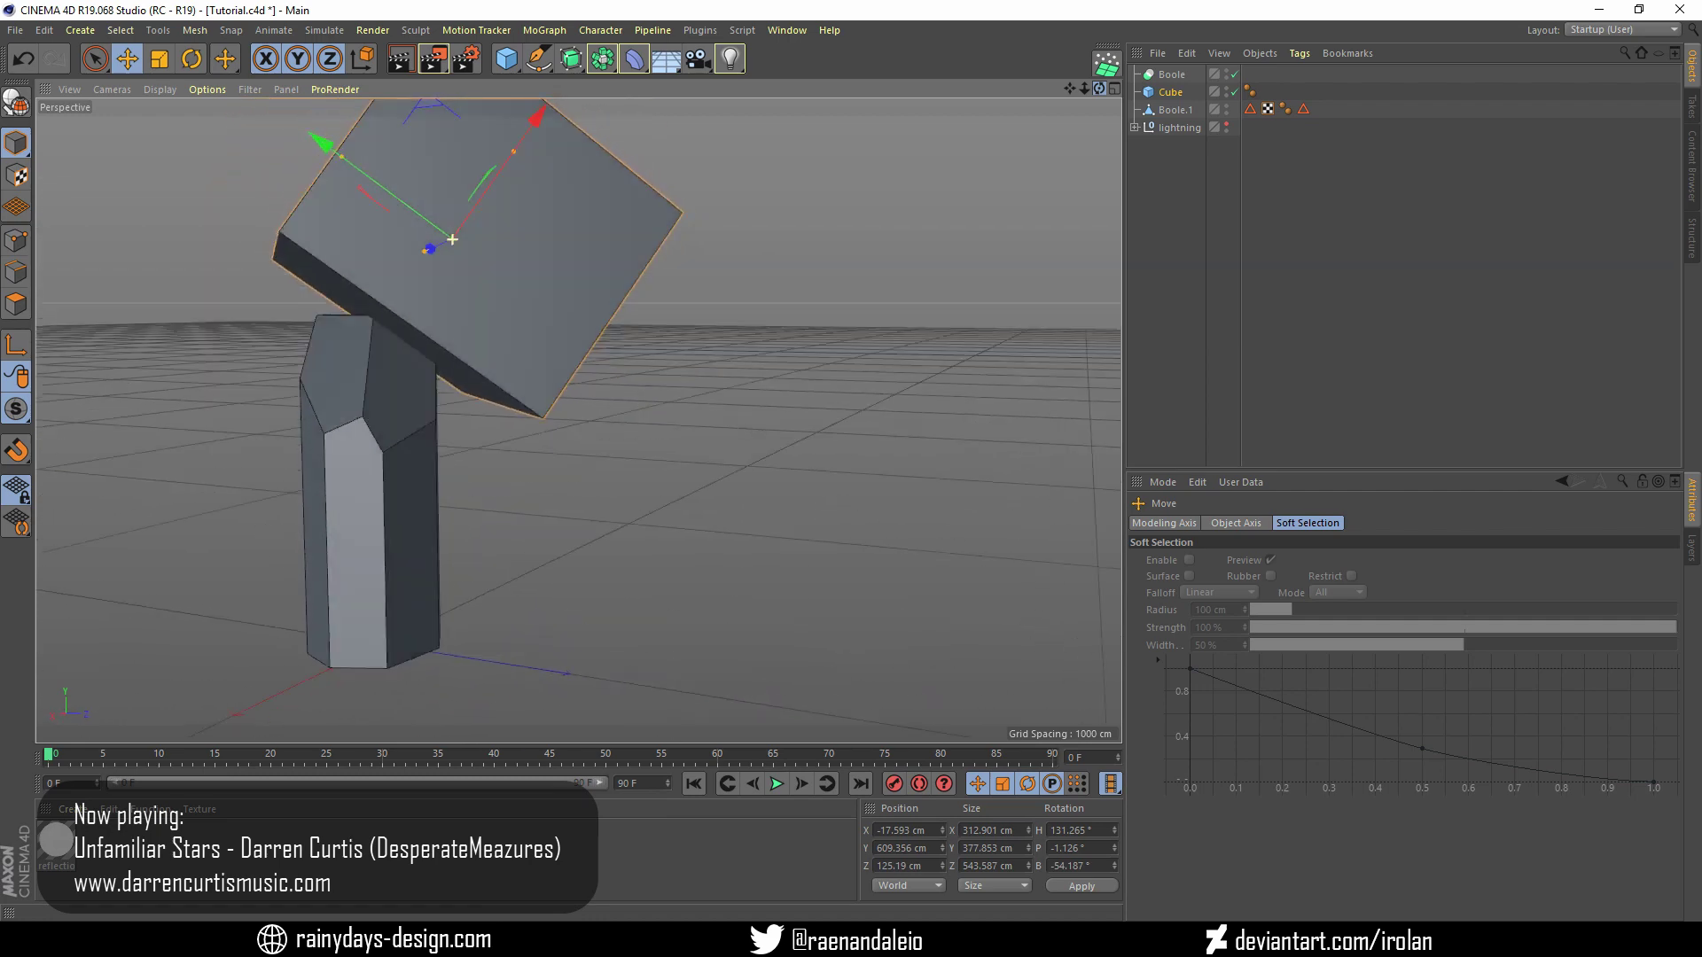
key(r)
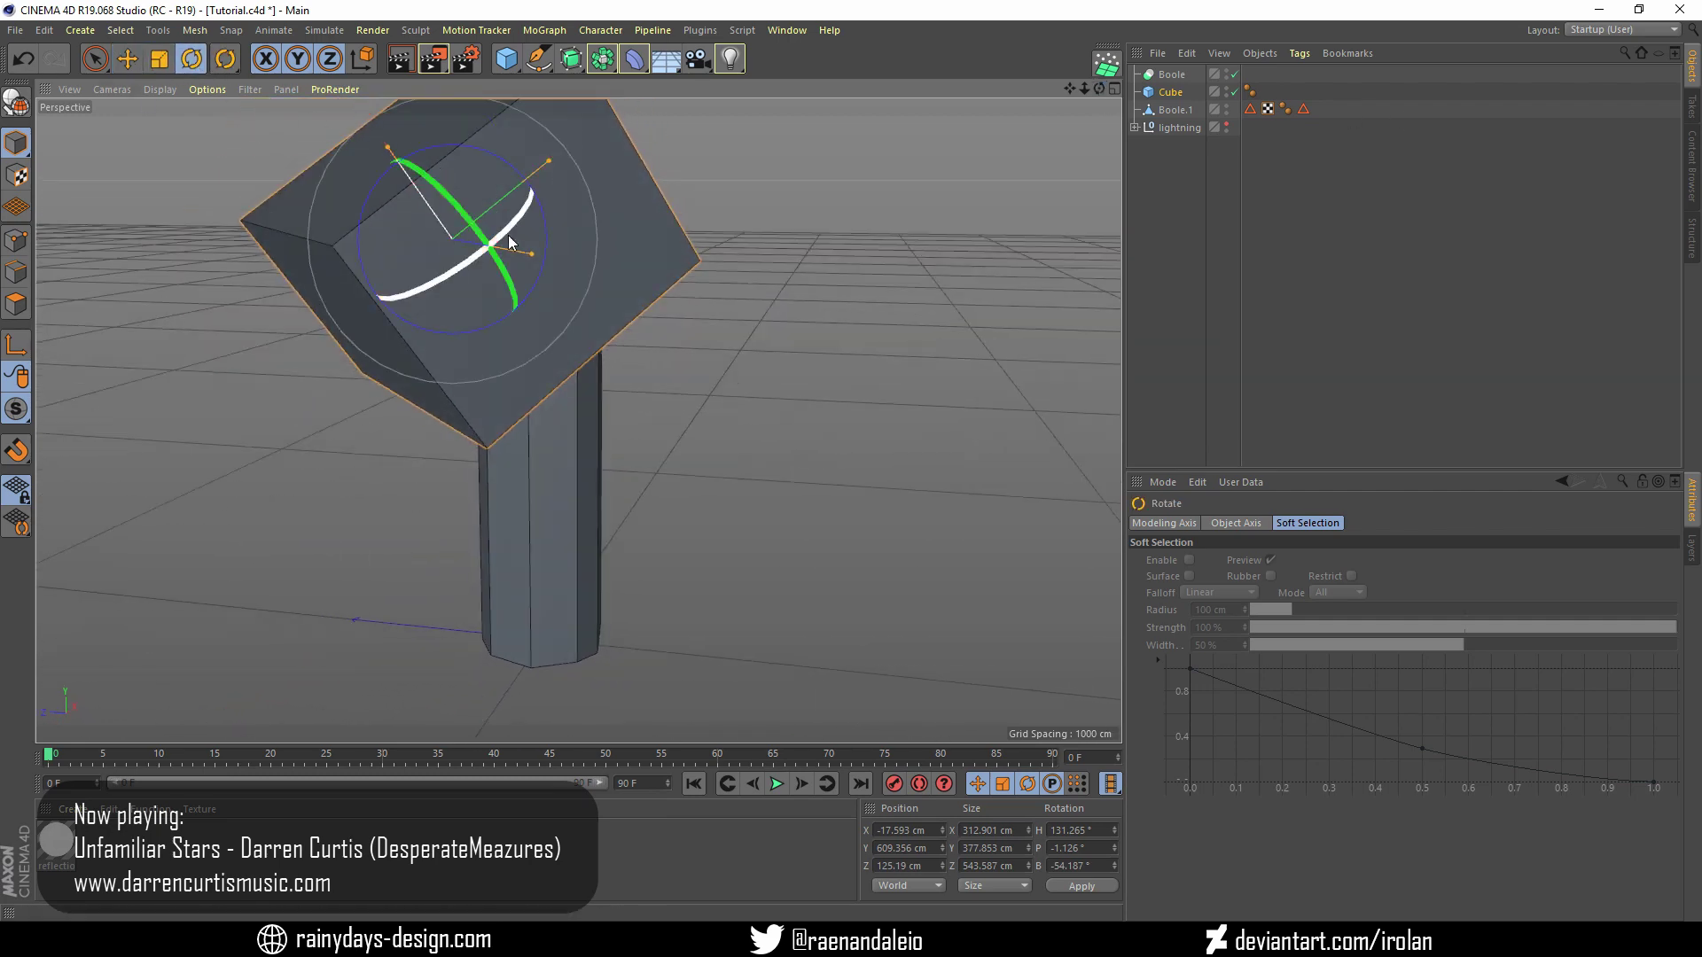
drag(508, 236, 509, 239)
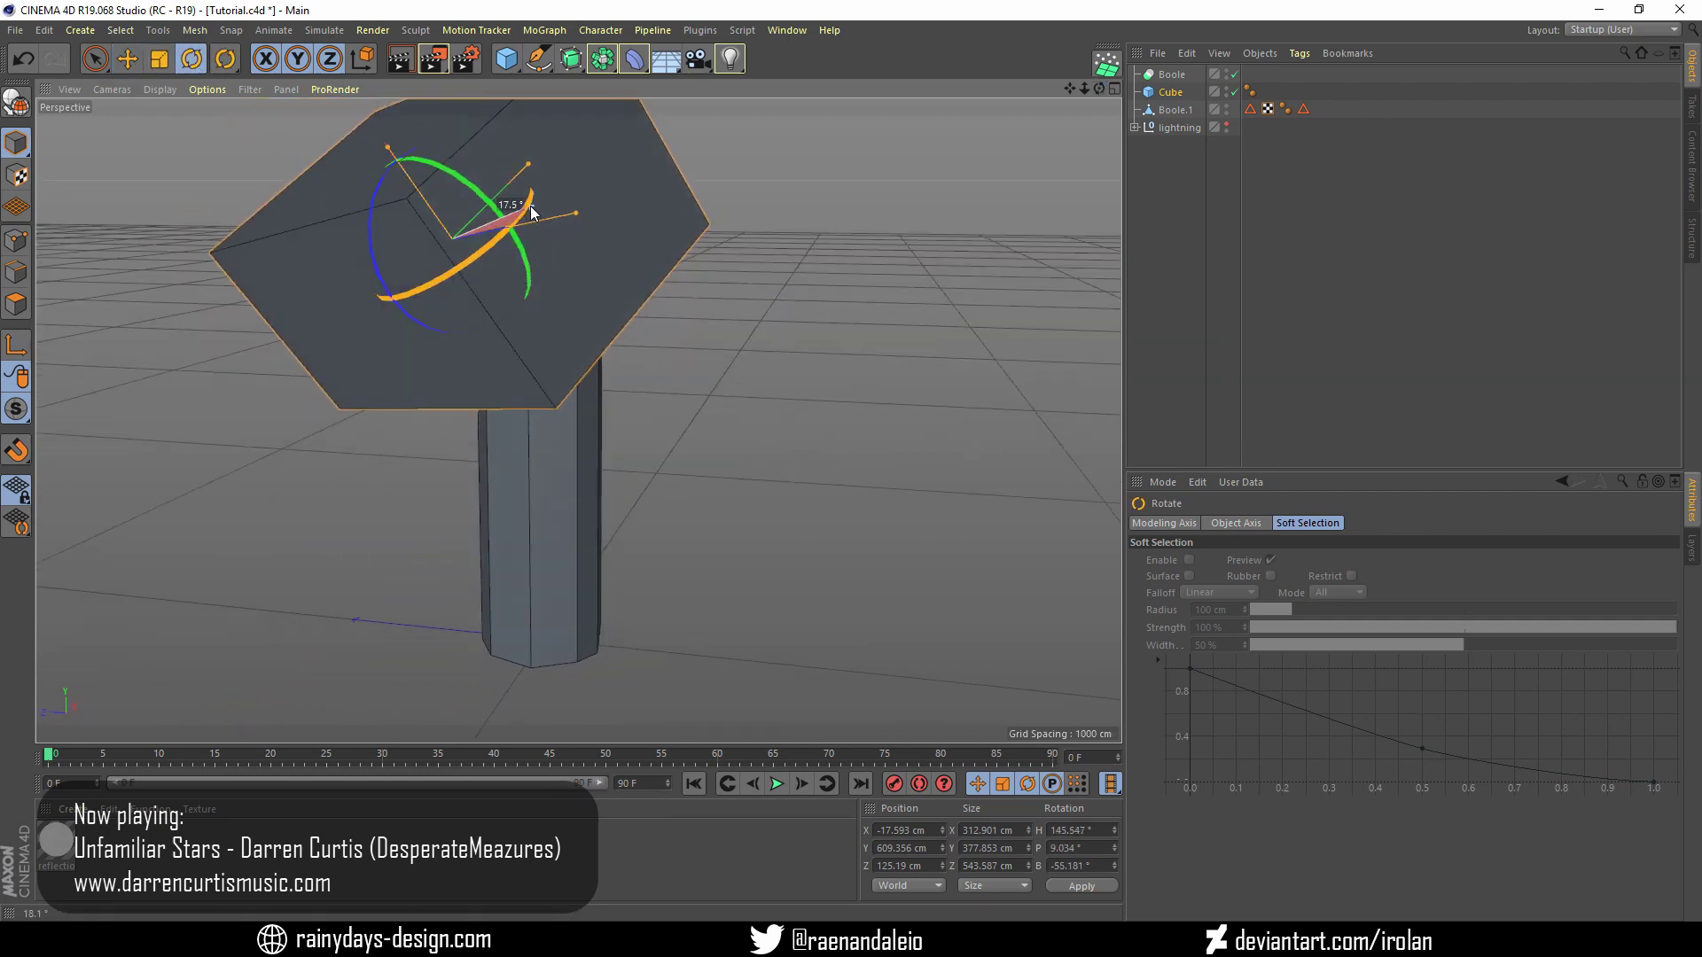
mouse_move(1177, 91)
mouse_down()
mouse_move(1171, 76)
mouse_move(1172, 91)
mouse_up()
click(1182, 97)
Collapse the twice-cut Boole crystal into an editable polygon object
key(c)
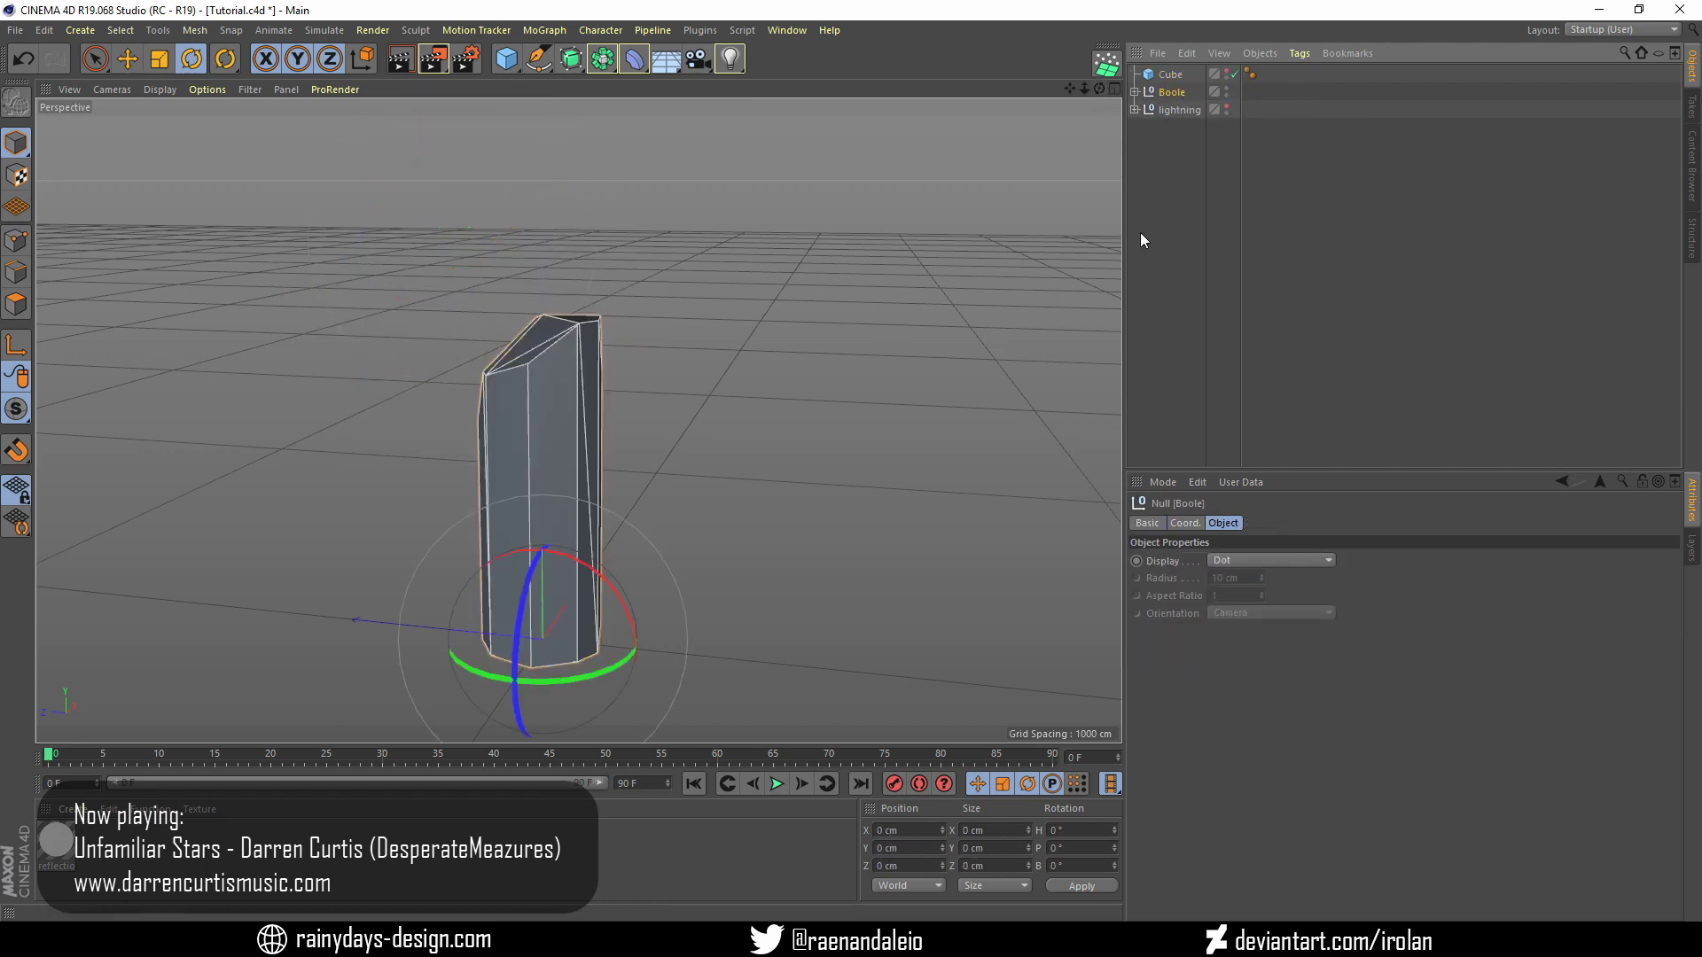
key(ctrl+z)
click(1322, 593)
key(c)
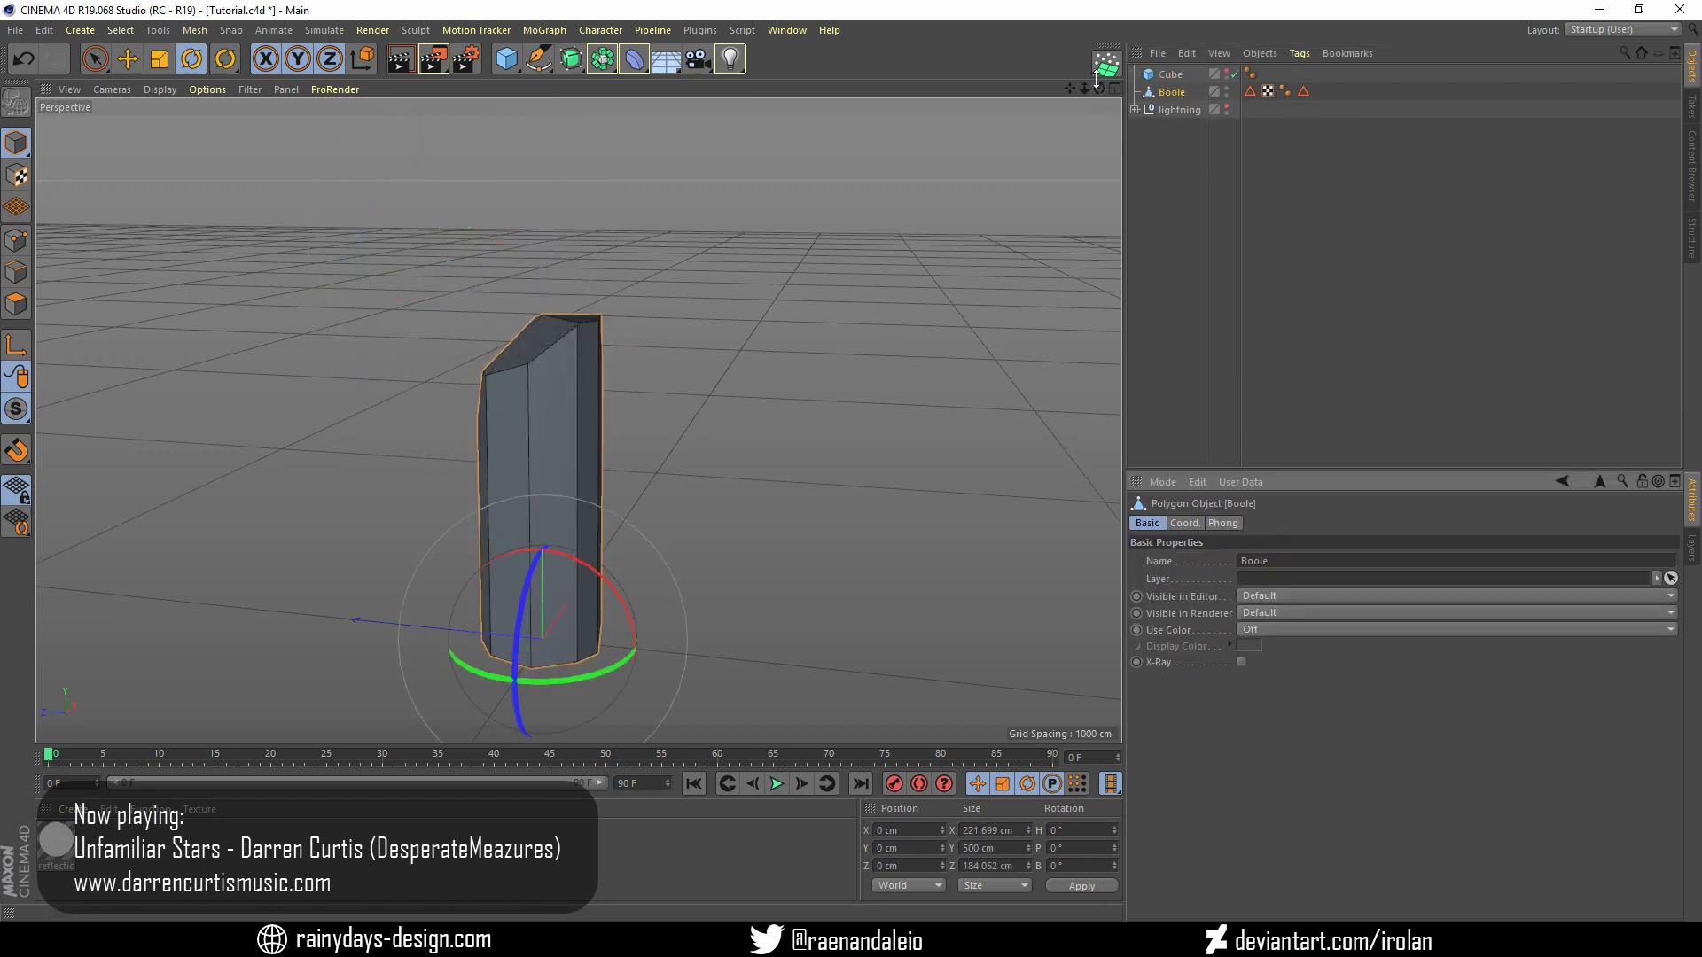
drag(1099, 89, 1110, 116)
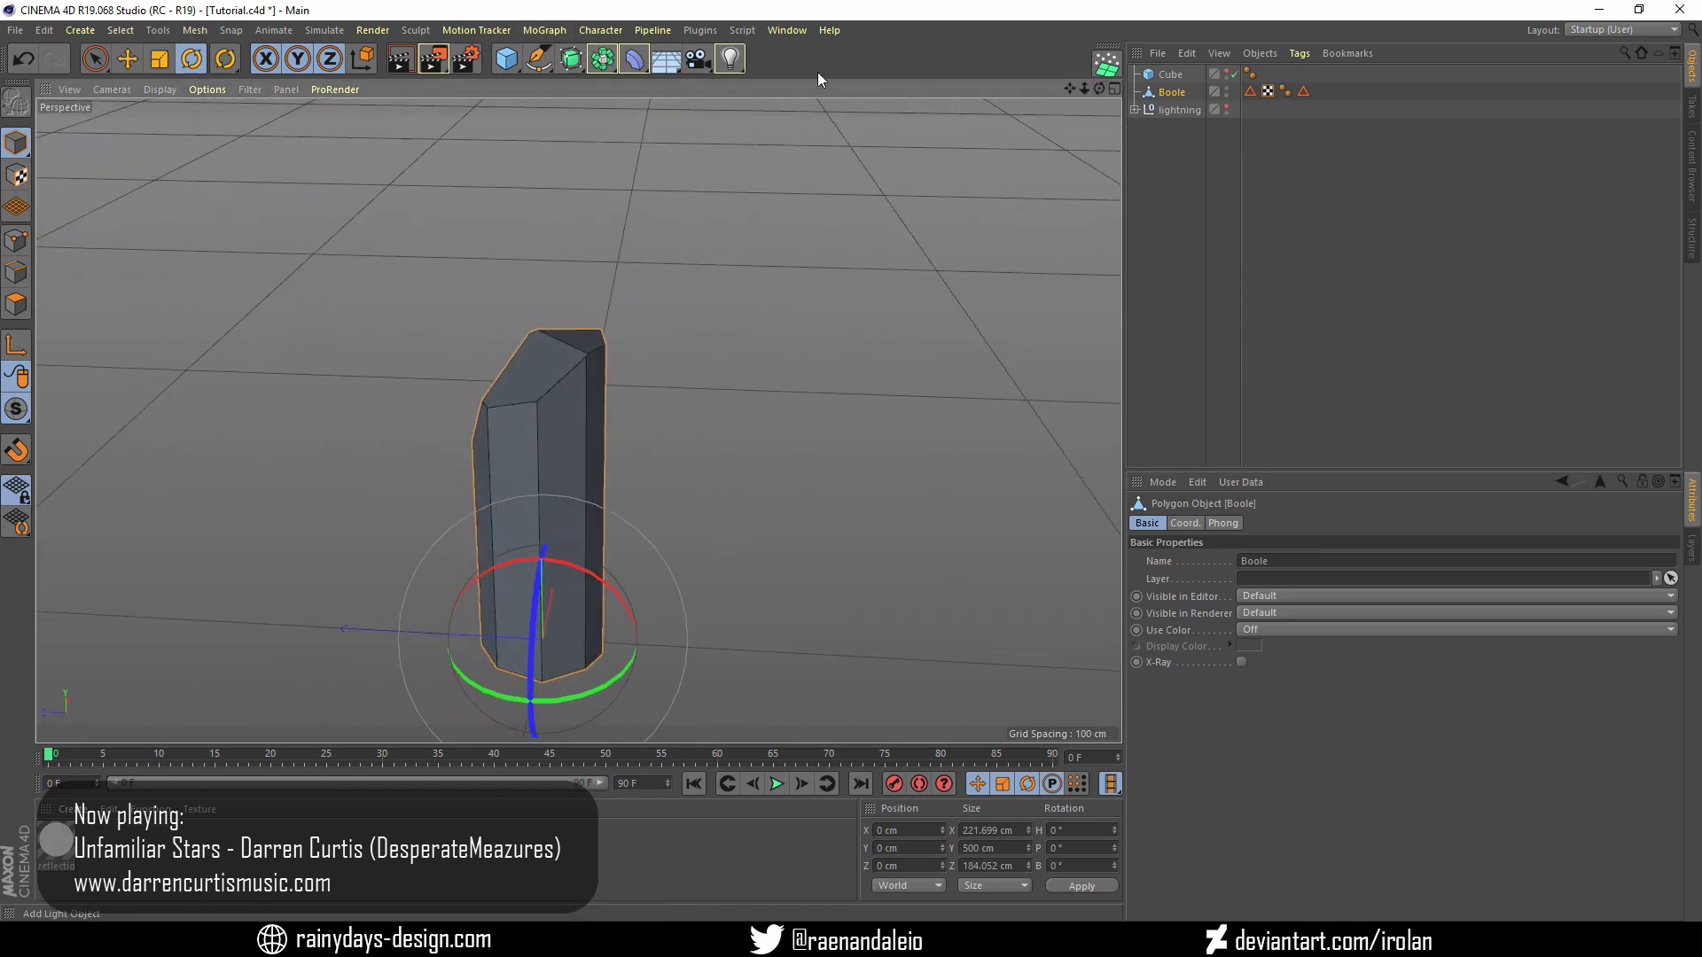
Rotate the cube and move it to another side of the crystal
click(1170, 74)
mouse_move(426, 244)
mouse_down()
mouse_move(396, 227)
mouse_move(976, 109)
mouse_up()
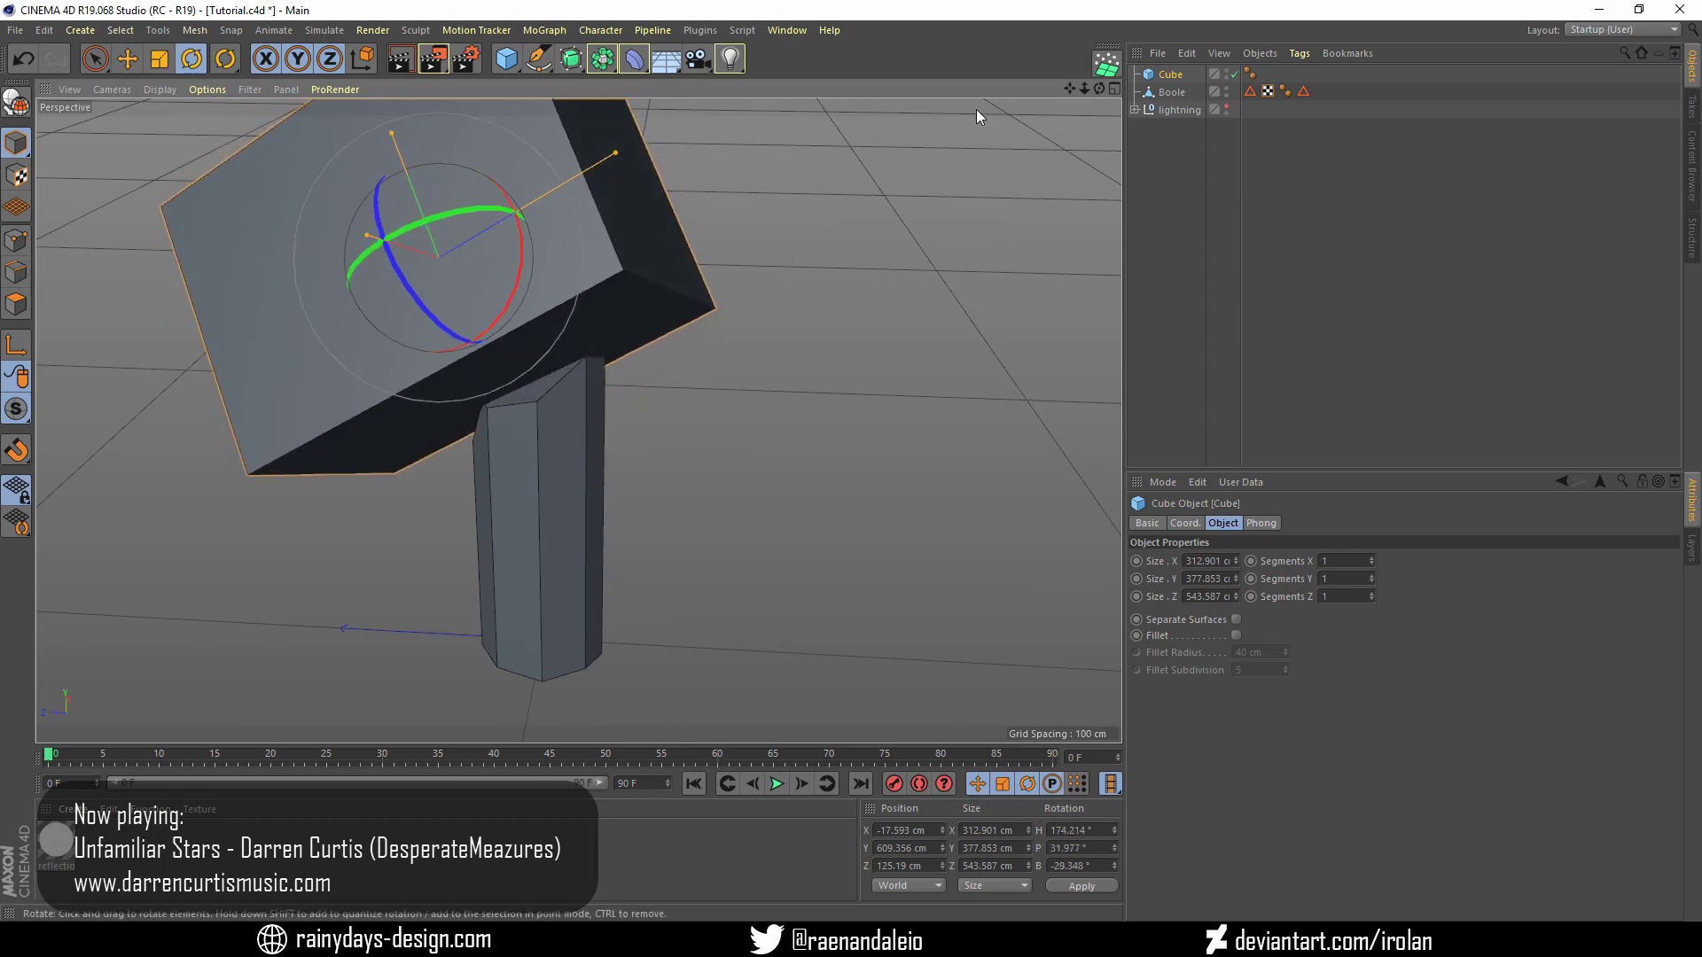
click(128, 58)
mouse_move(391, 120)
mouse_down()
mouse_move(494, 255)
mouse_move(284, 293)
mouse_up()
mouse_move(1099, 89)
mouse_down()
mouse_move(452, 228)
mouse_move(395, 259)
mouse_up()
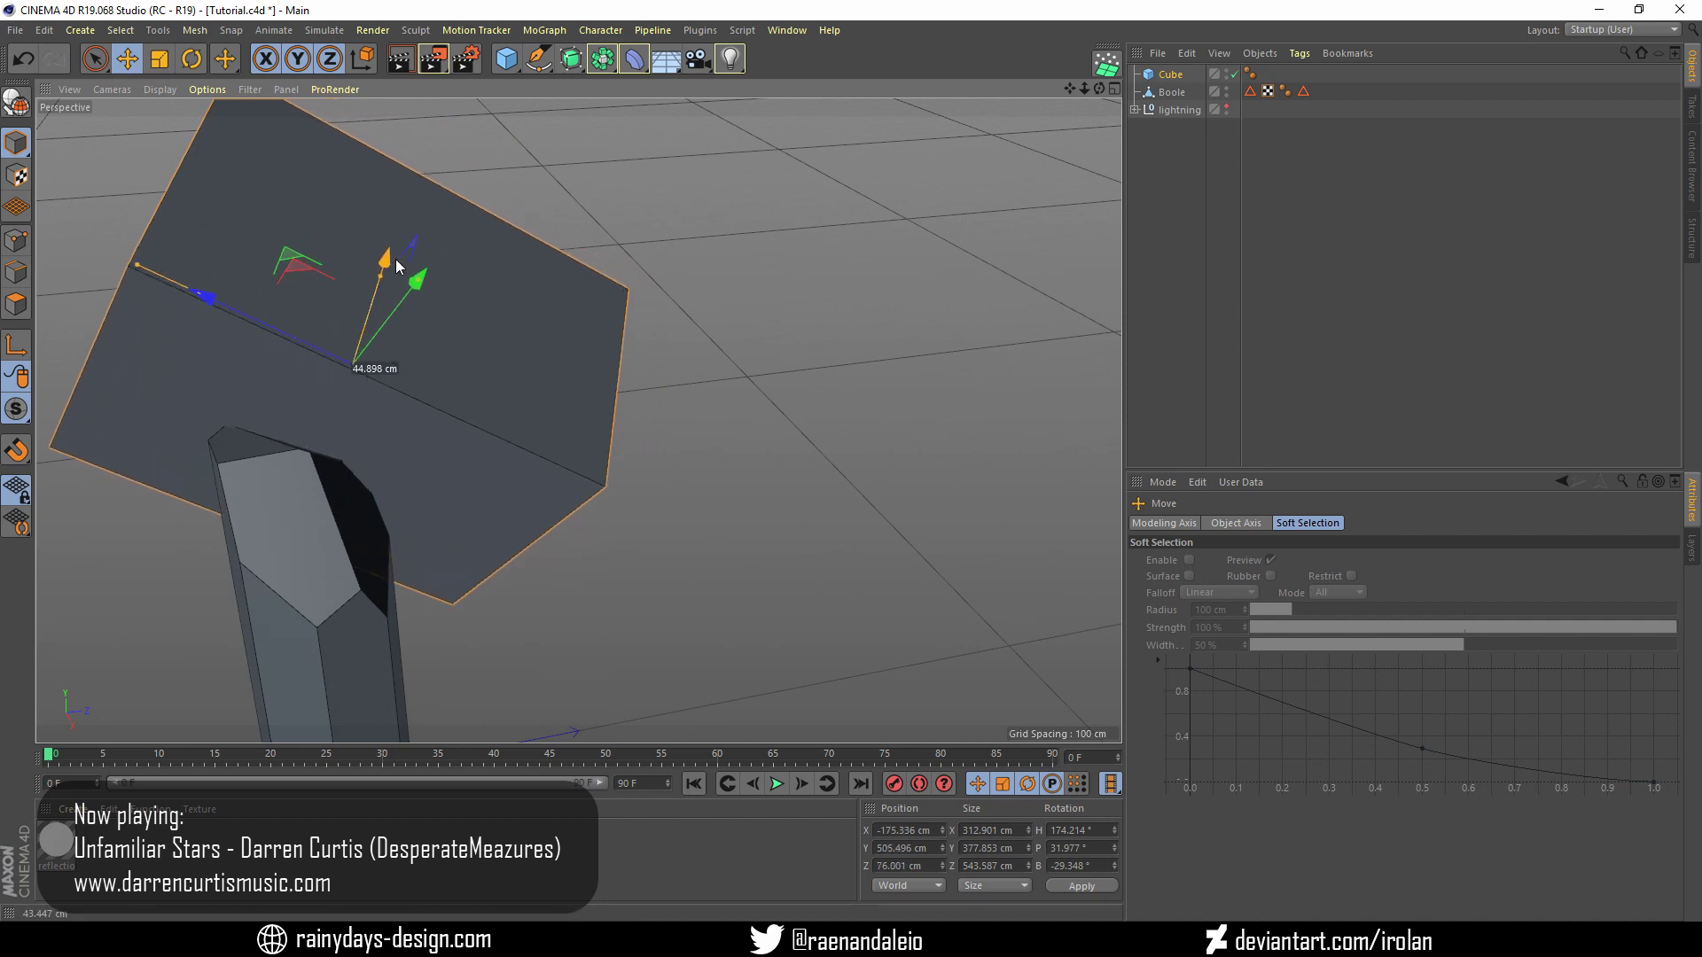
Angle the cube to about 221.1° heading against the crystal top, then add a new Boole
click(192, 60)
drag(298, 429, 392, 439)
key(e)
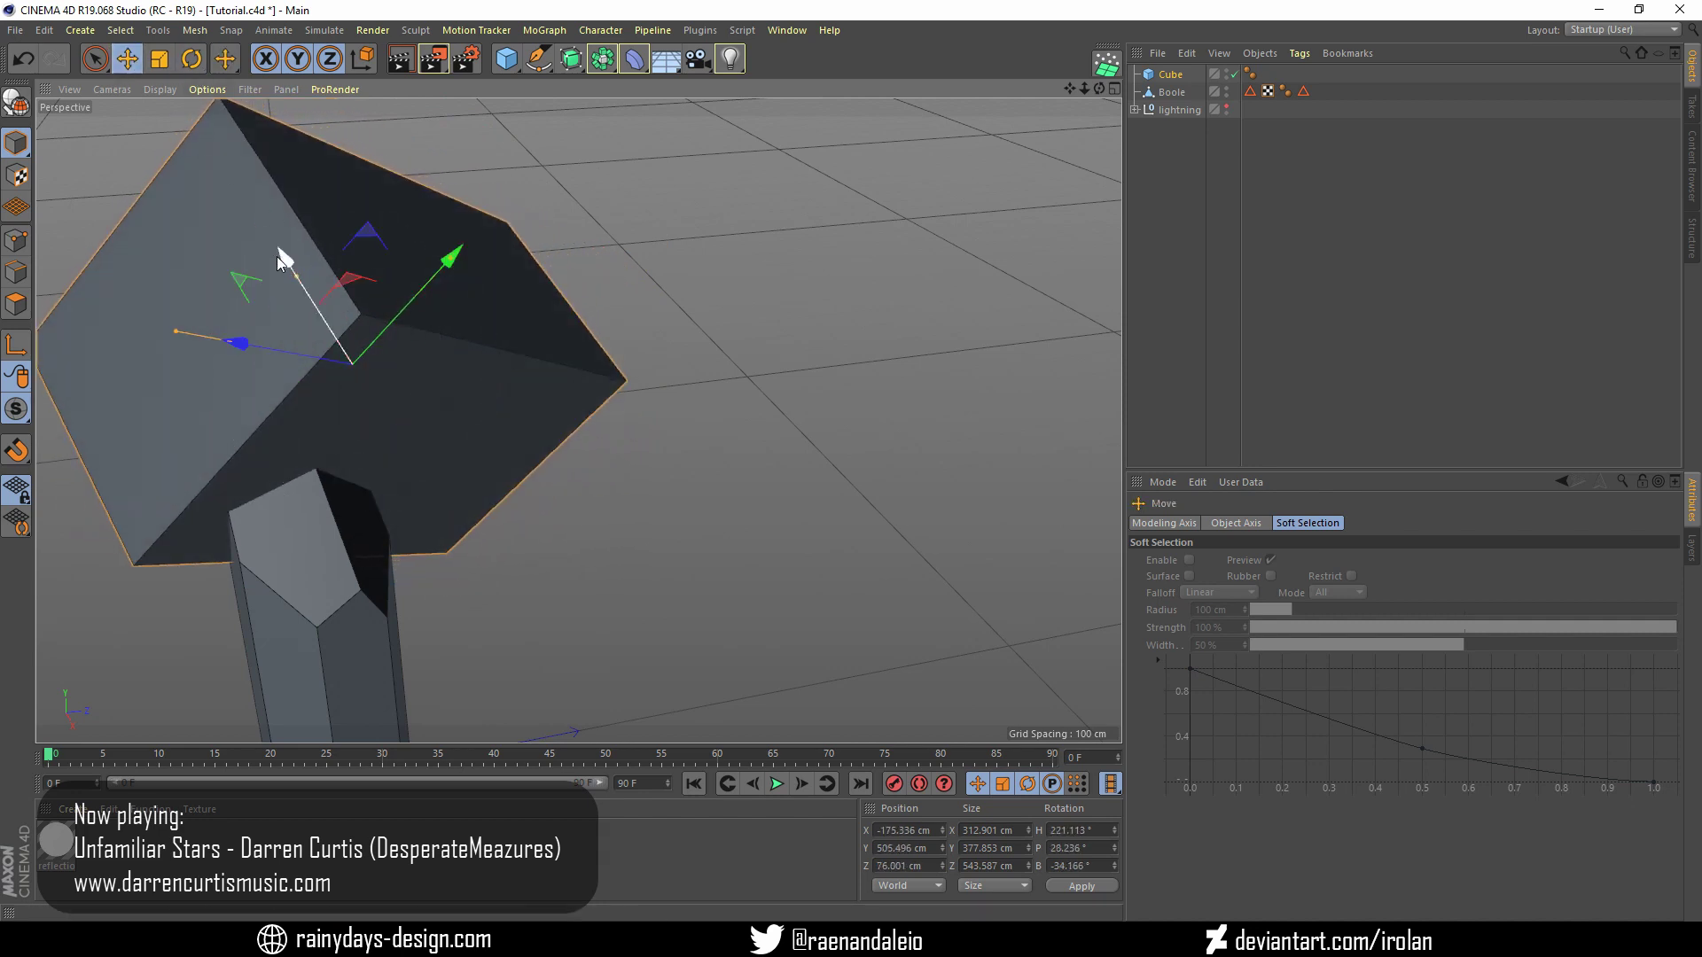
mouse_move(277, 257)
mouse_down()
mouse_move(253, 210)
mouse_move(266, 228)
mouse_up()
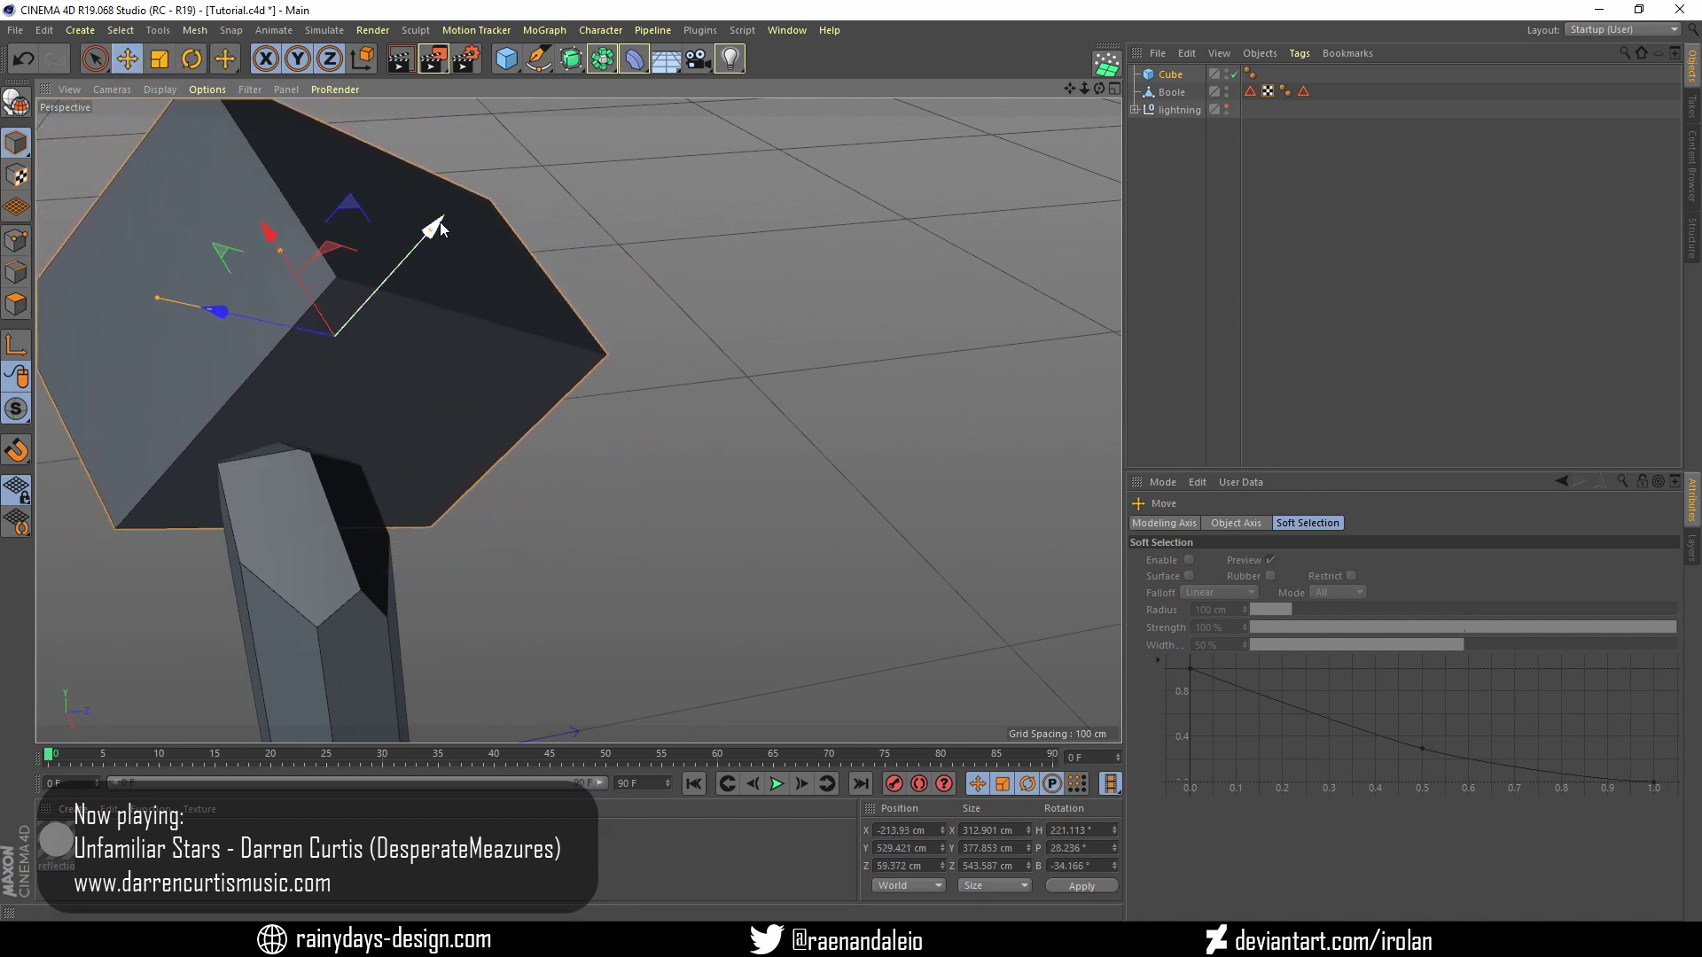
drag(436, 221, 404, 260)
mouse_move(1099, 89)
mouse_down()
mouse_move(1046, 115)
mouse_move(1102, 87)
mouse_up()
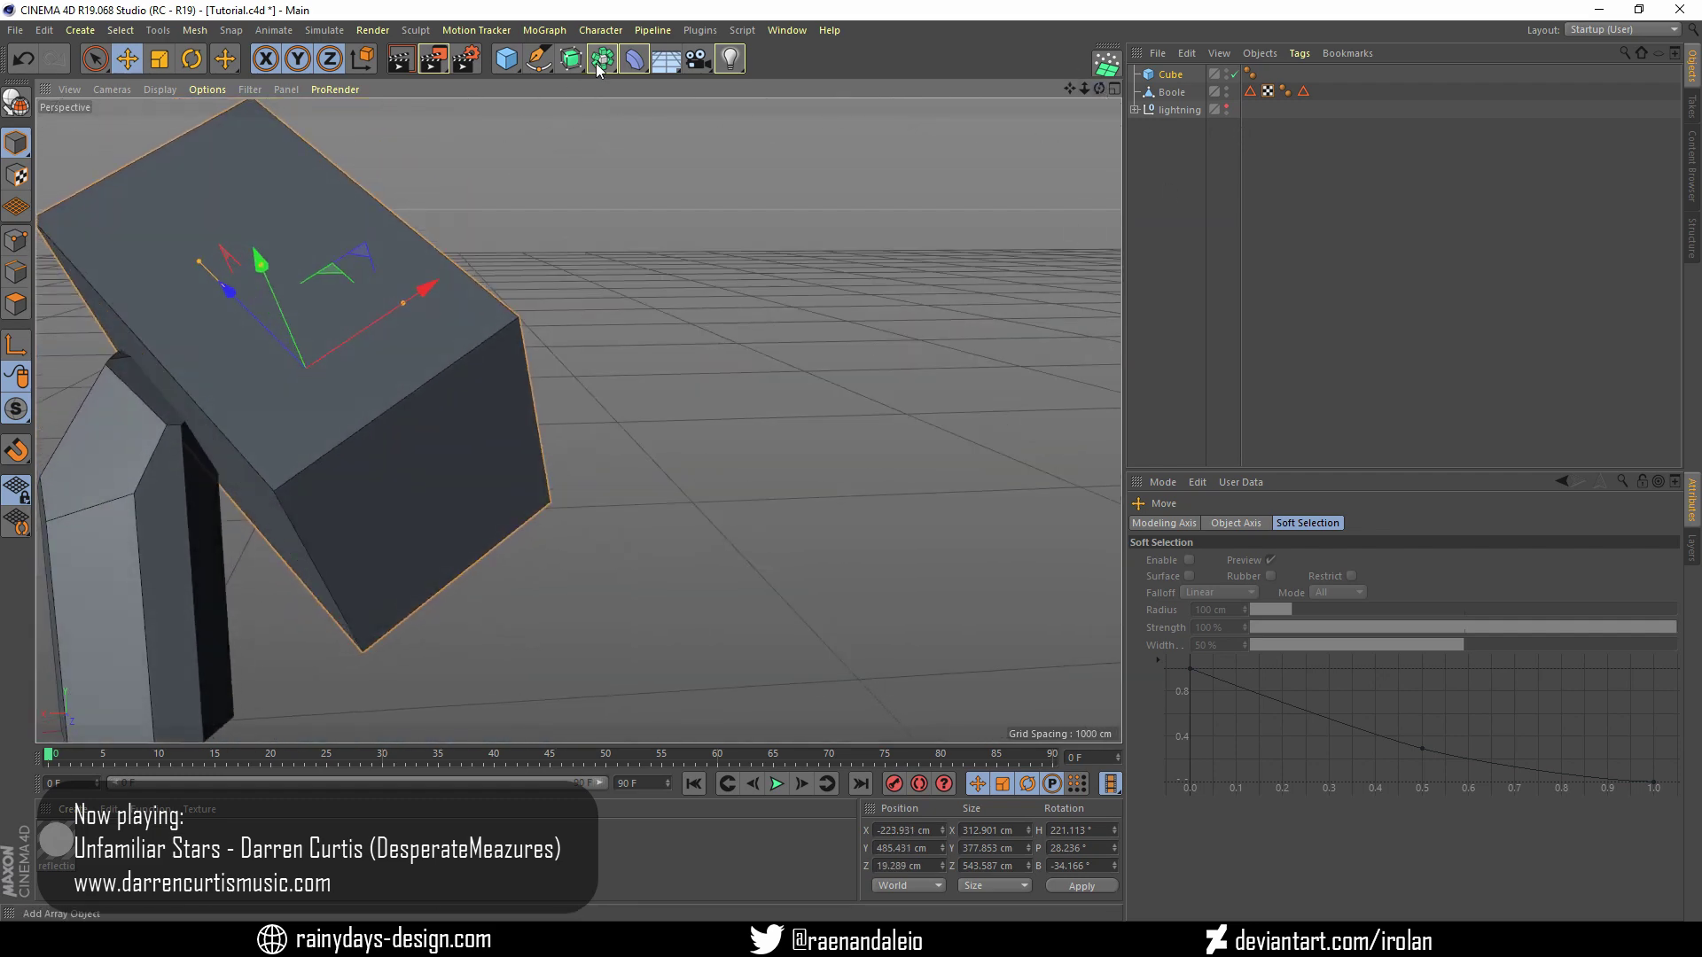
drag(603, 59, 982, 92)
click(982, 93)
Nest the crystal and a cube copy in Boole.1 and collapse the third cut to polygons
click(1322, 593)
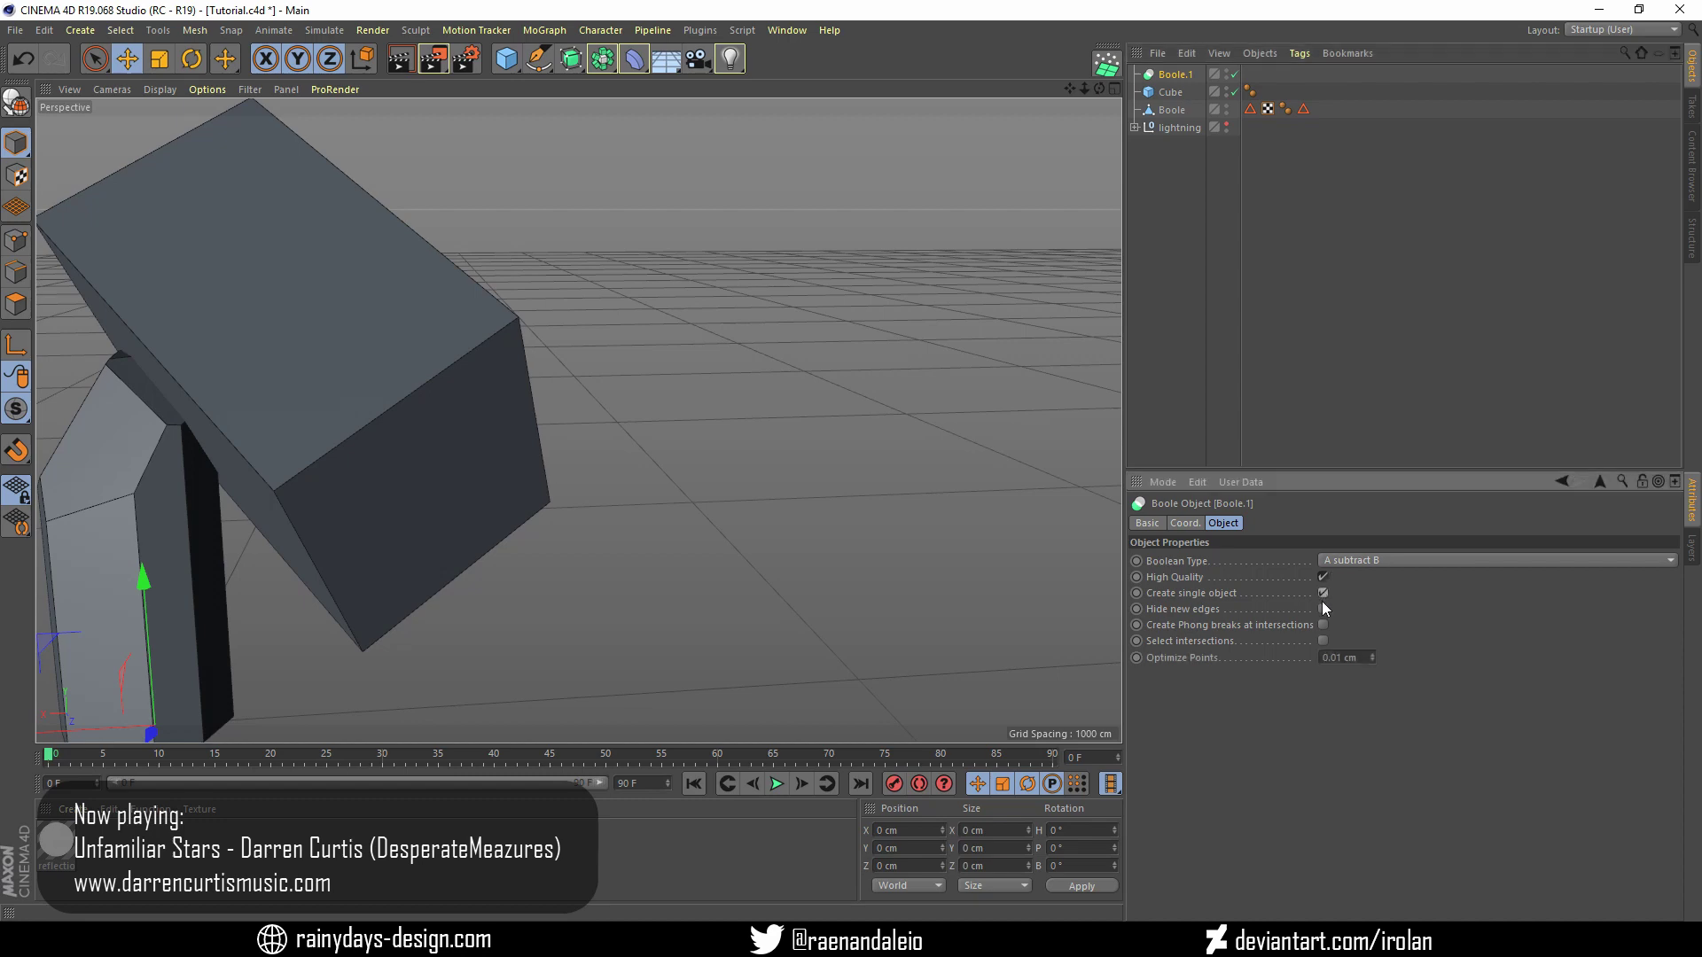
drag(1167, 109, 1187, 105)
key(ctrl+v)
click(1227, 70)
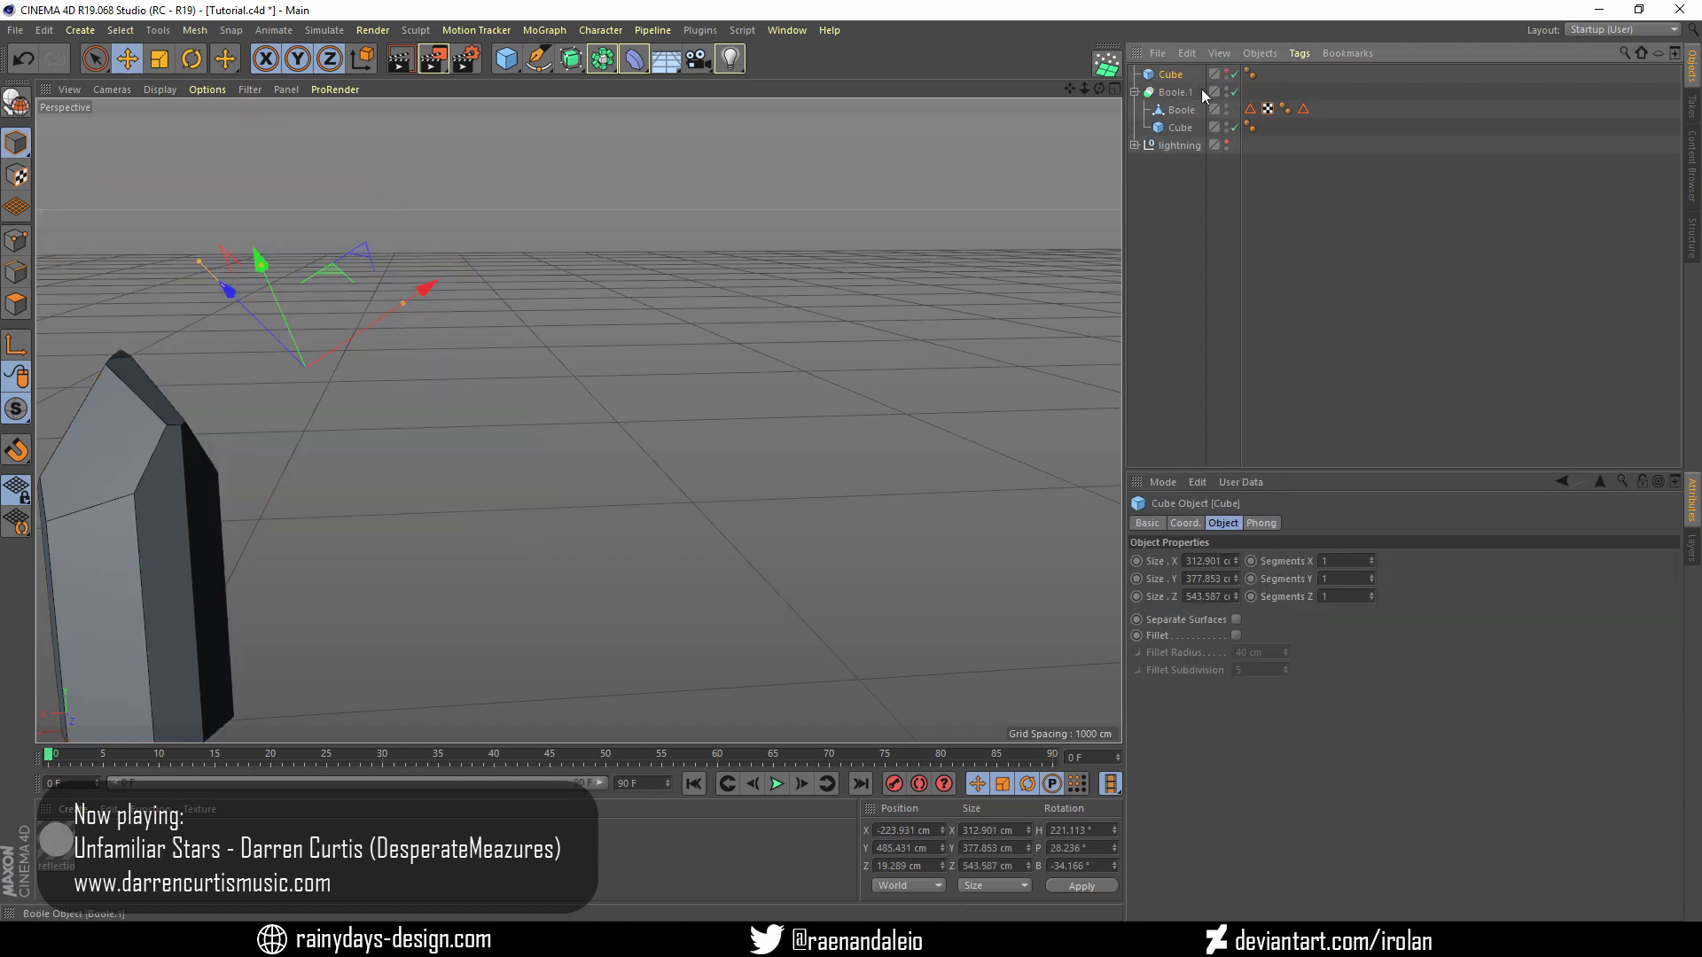
click(1172, 92)
scroll(266, 576, up, 5)
alt+middle_drag(221, 567, 585, 479)
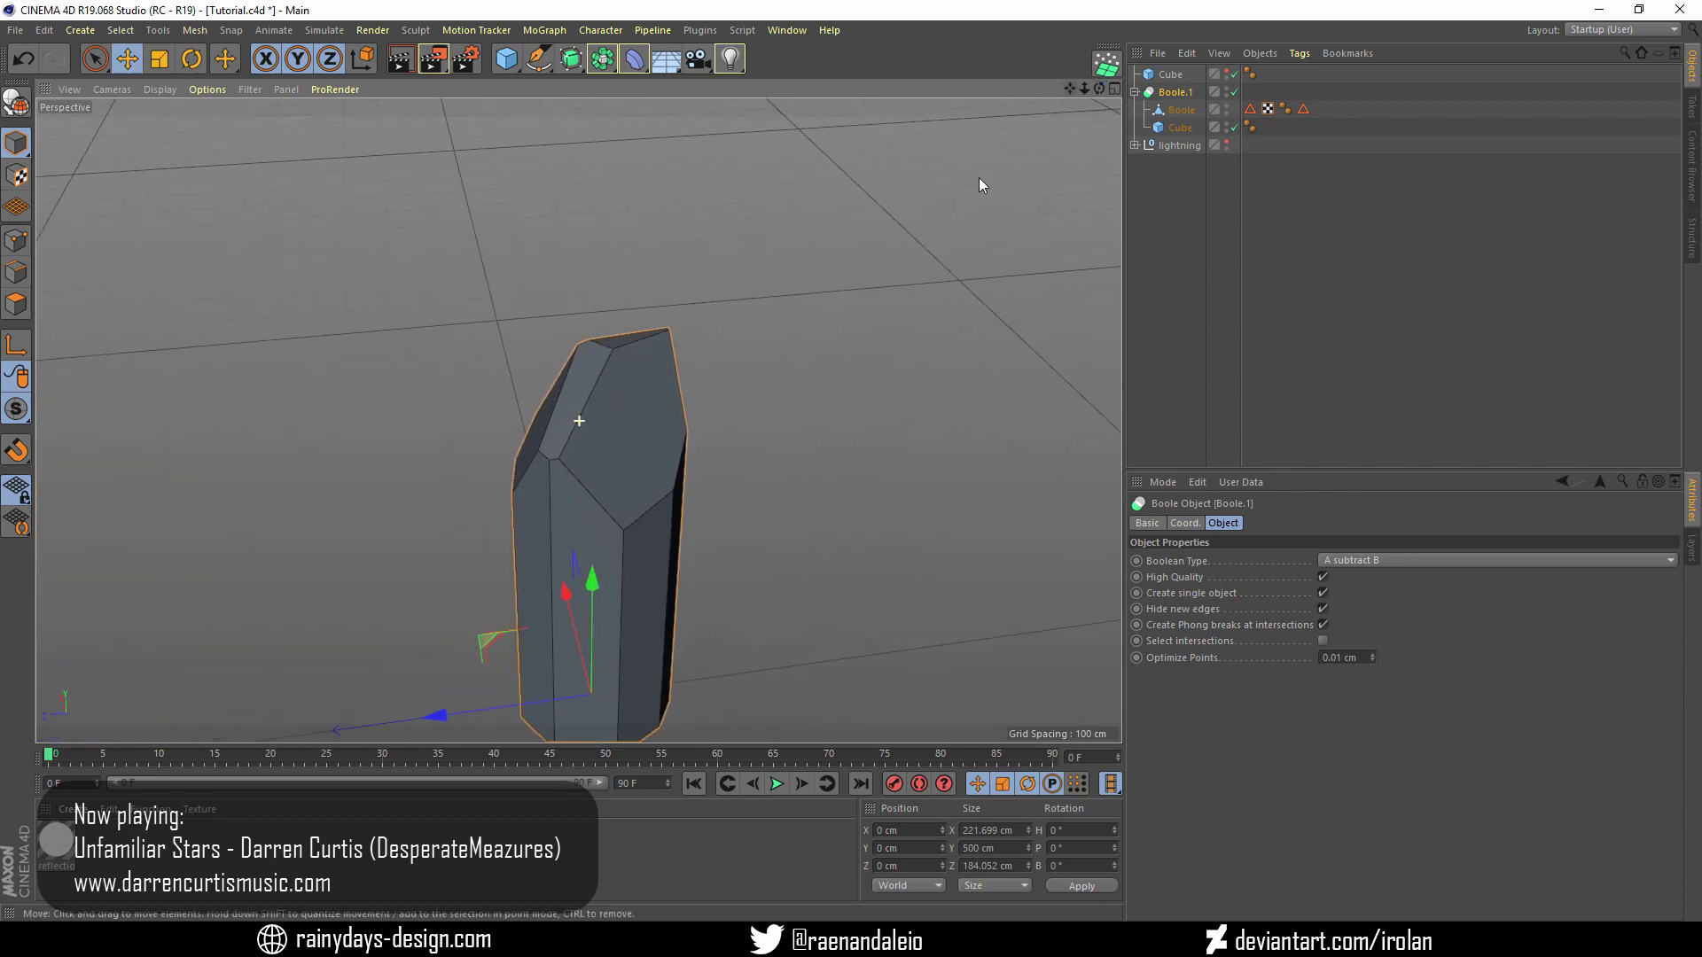
scroll(585, 514, up, 2)
alt+drag(591, 694, 549, 687)
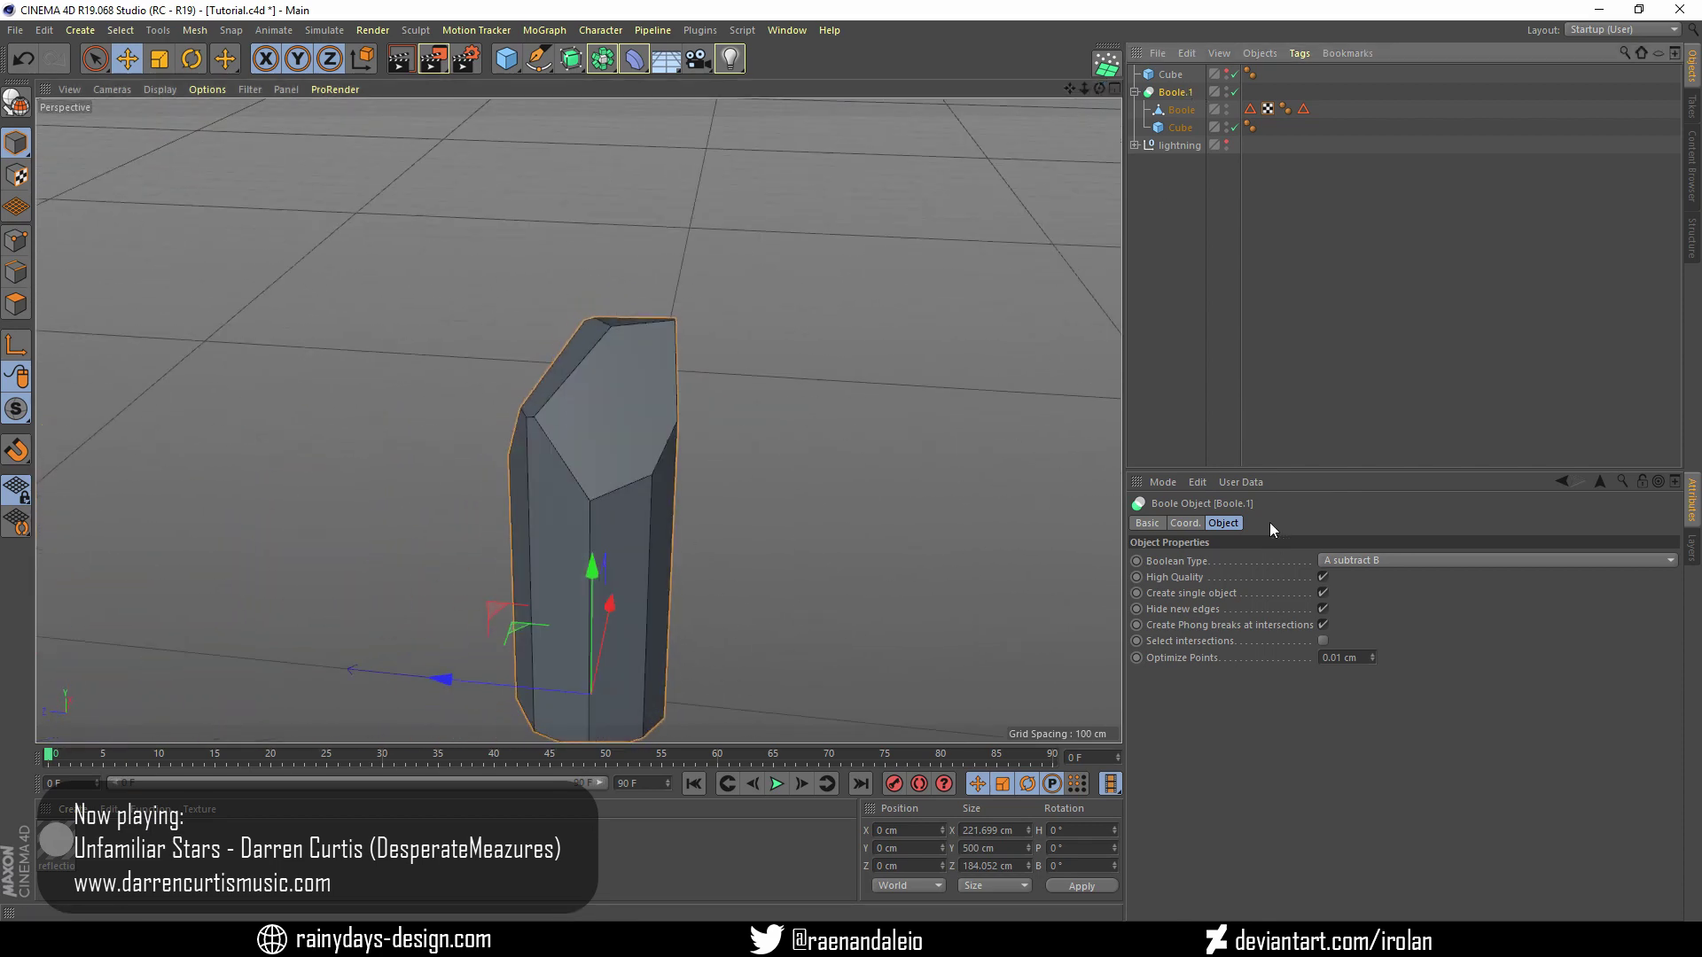
key(c)
Unhide the cube and tilt it over the crystal tip at about 257.3° heading, −31° bank
click(1227, 71)
click(1170, 74)
mouse_move(621, 443)
alt+mouse_down()
mouse_move(709, 497)
mouse_move(481, 250)
alt+mouse_up()
scroll(773, 543, down, 3)
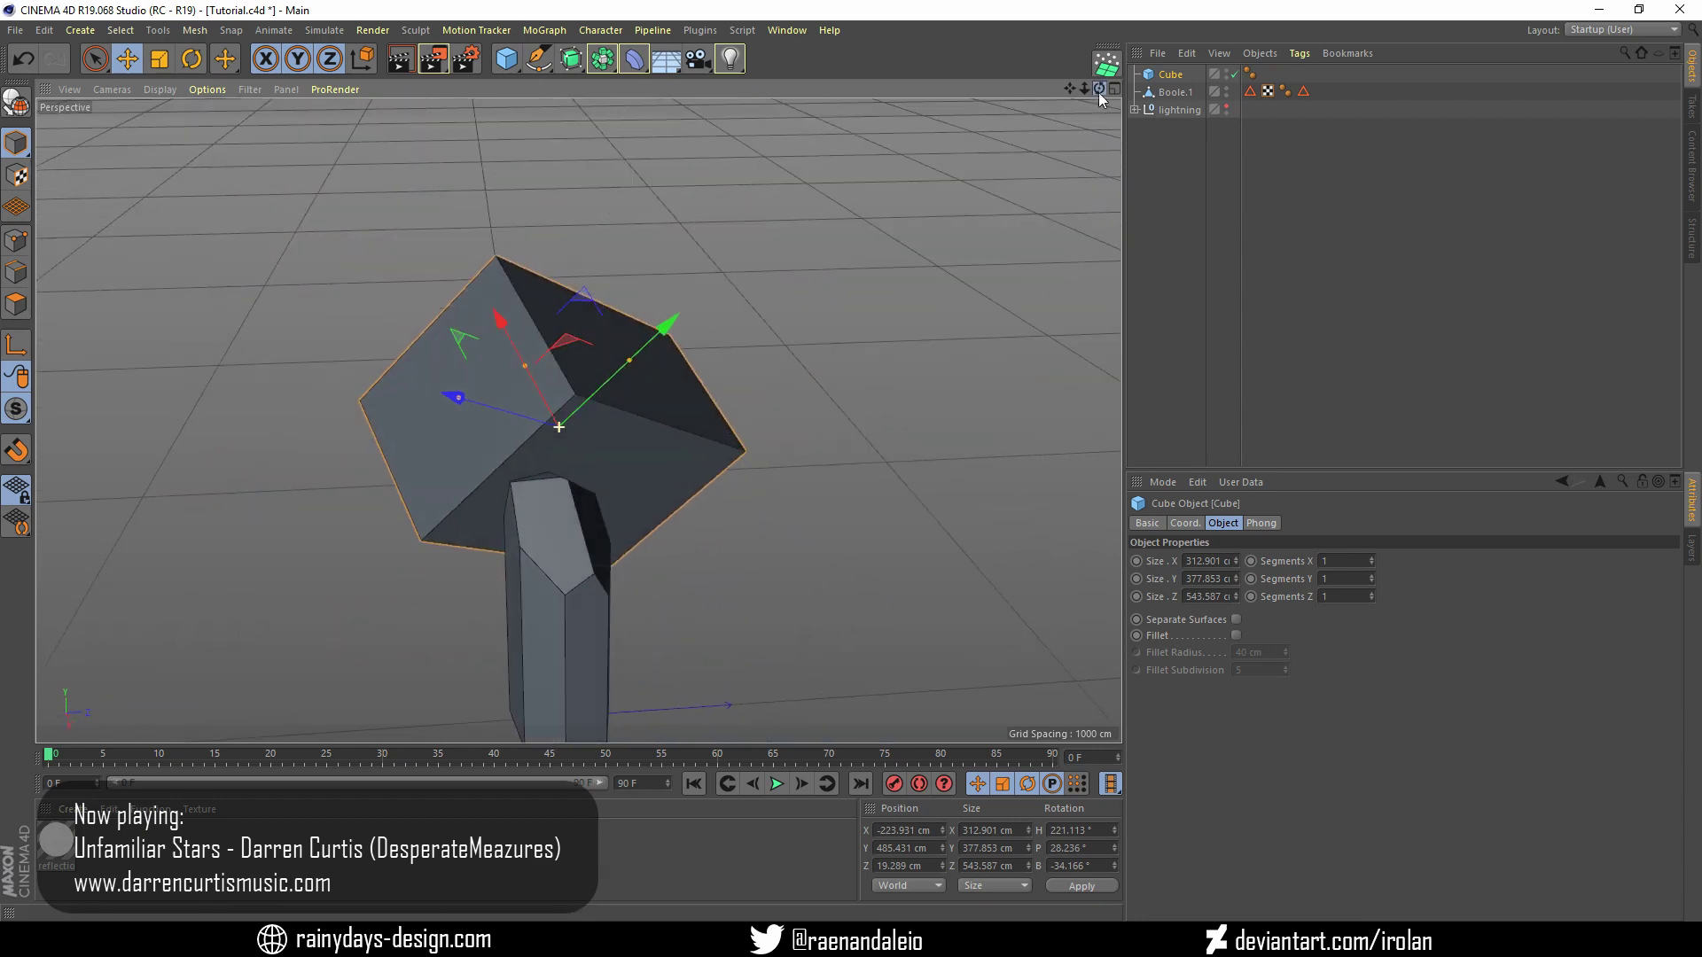
key(r)
drag(333, 195, 185, 215)
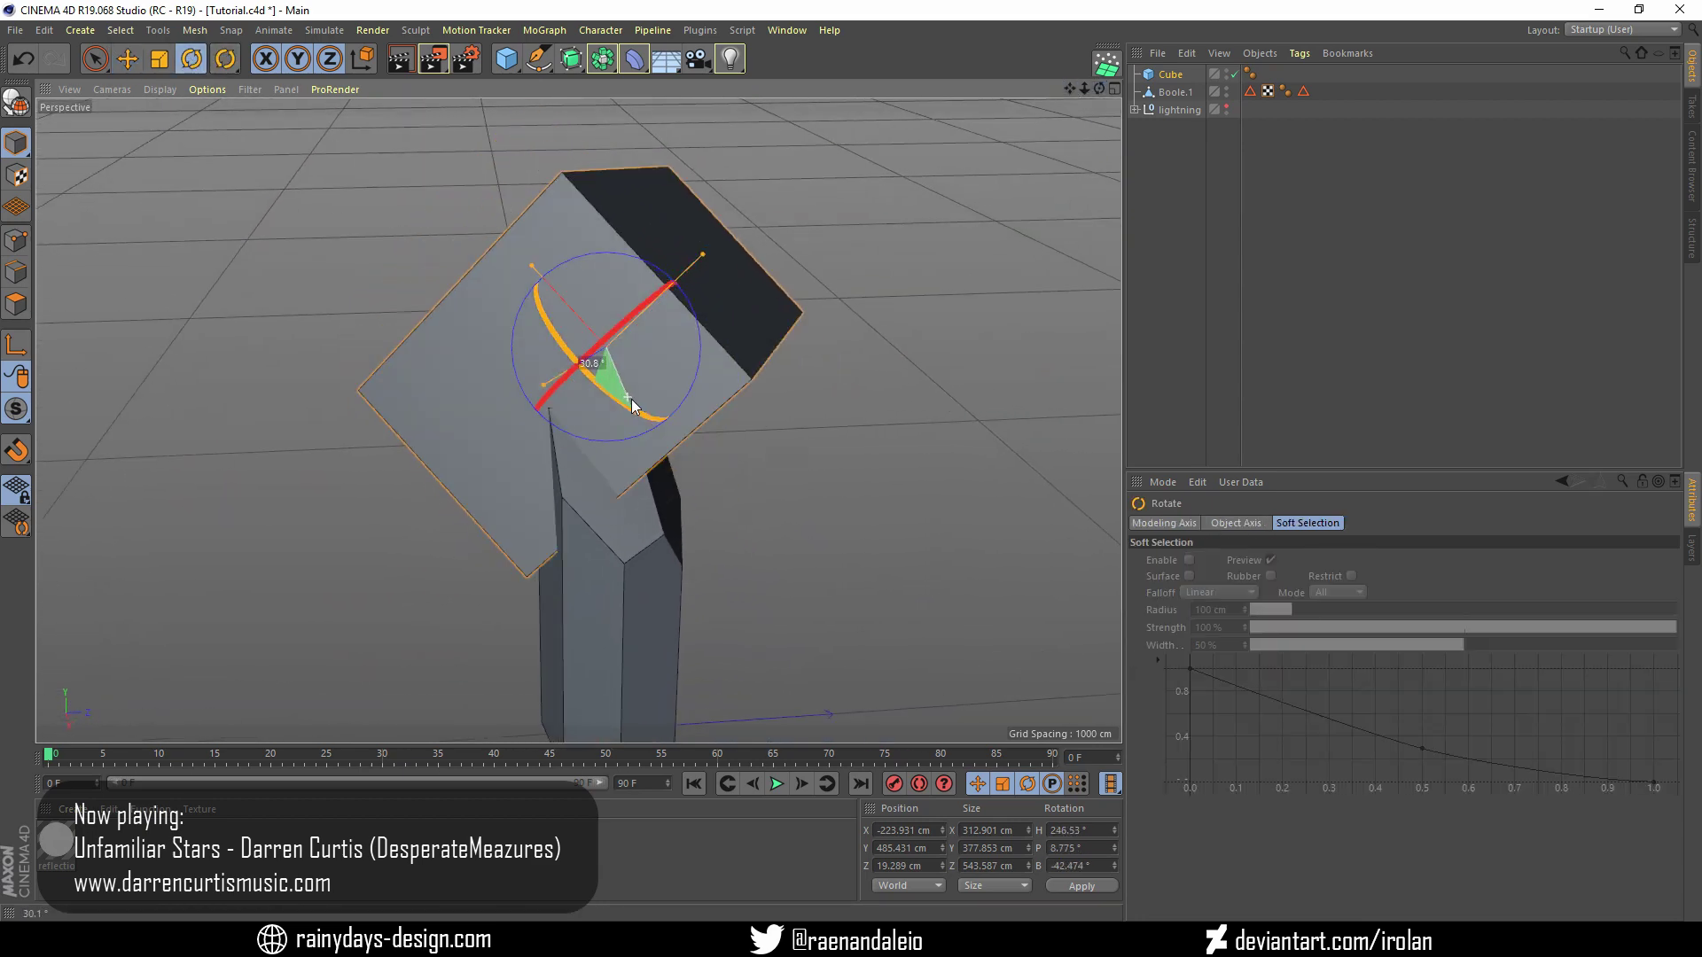
key(e)
drag(624, 394, 489, 371)
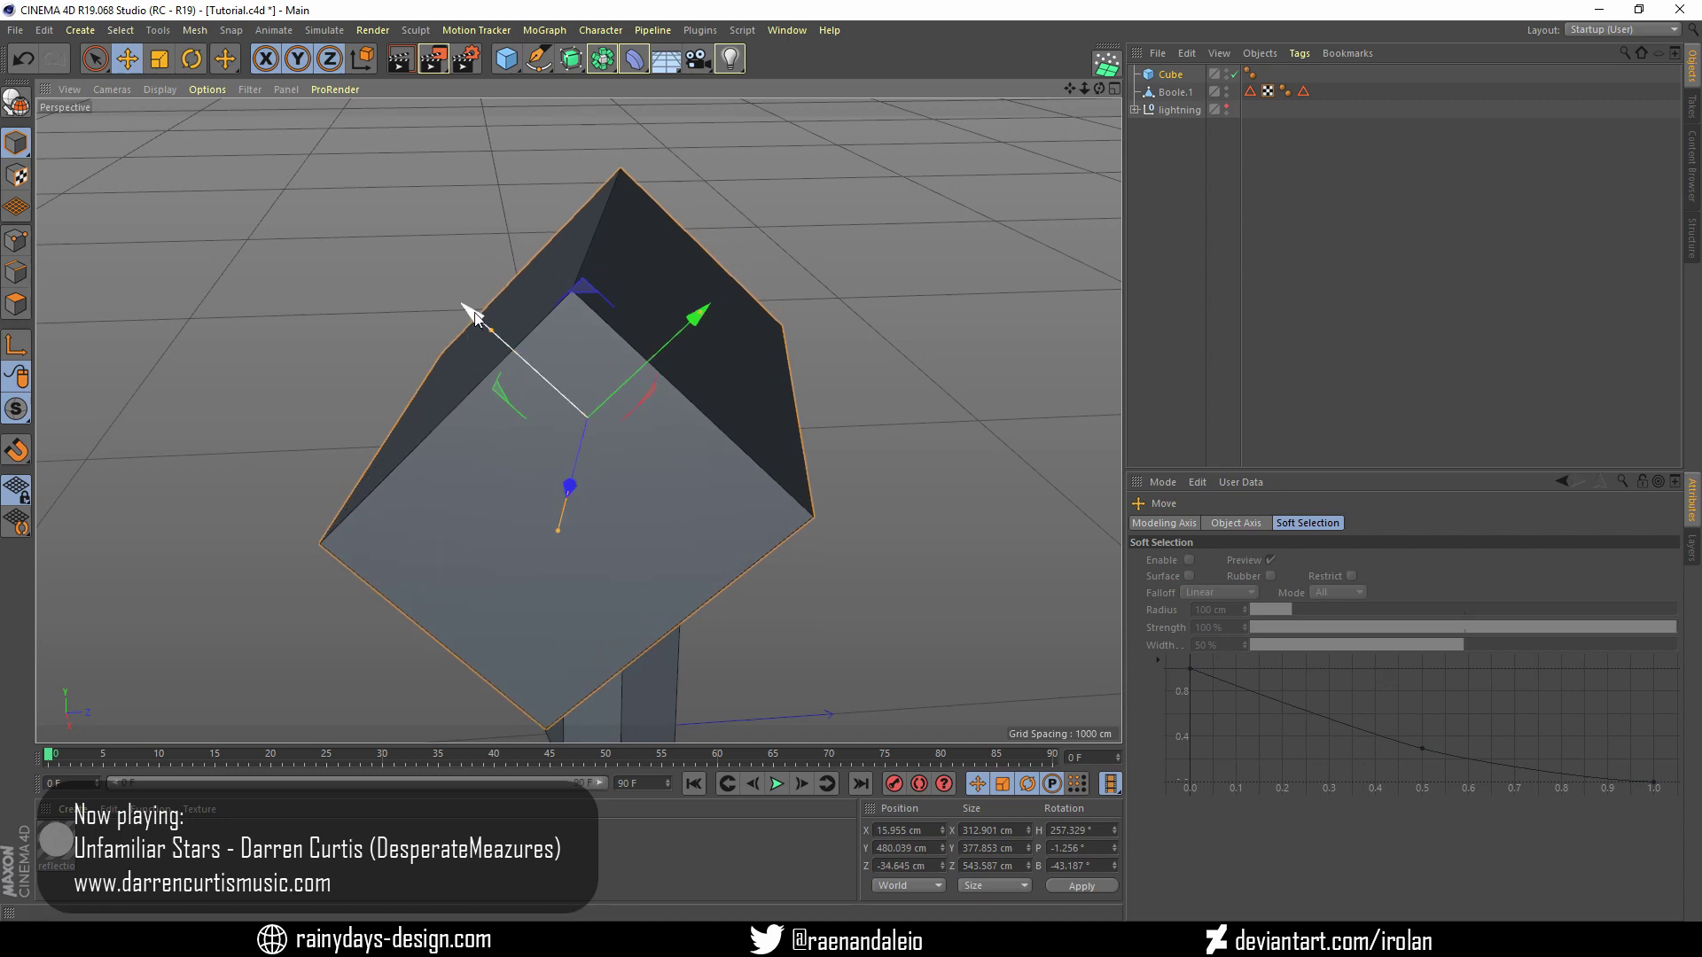
alt+drag(798, 266, 835, 285)
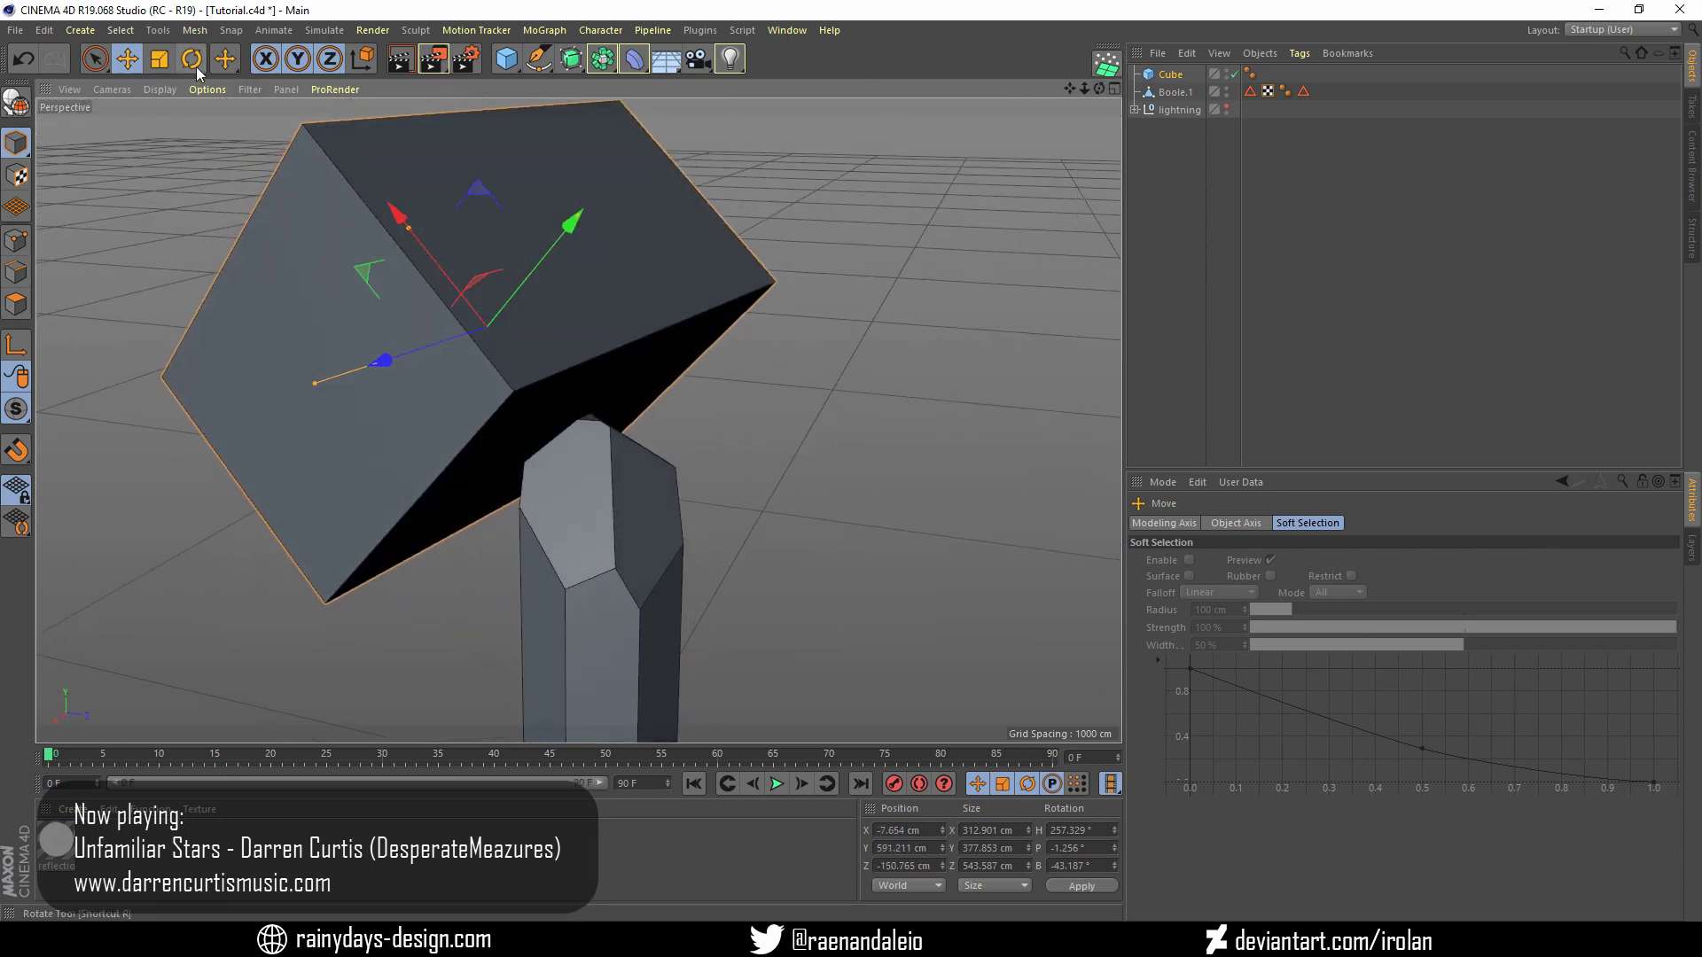
key(r)
mouse_move(543, 271)
mouse_down()
mouse_move(557, 282)
mouse_move(501, 274)
mouse_up()
Nudge the cube over the tip and place the crystal and cube under a new Boole
key(e)
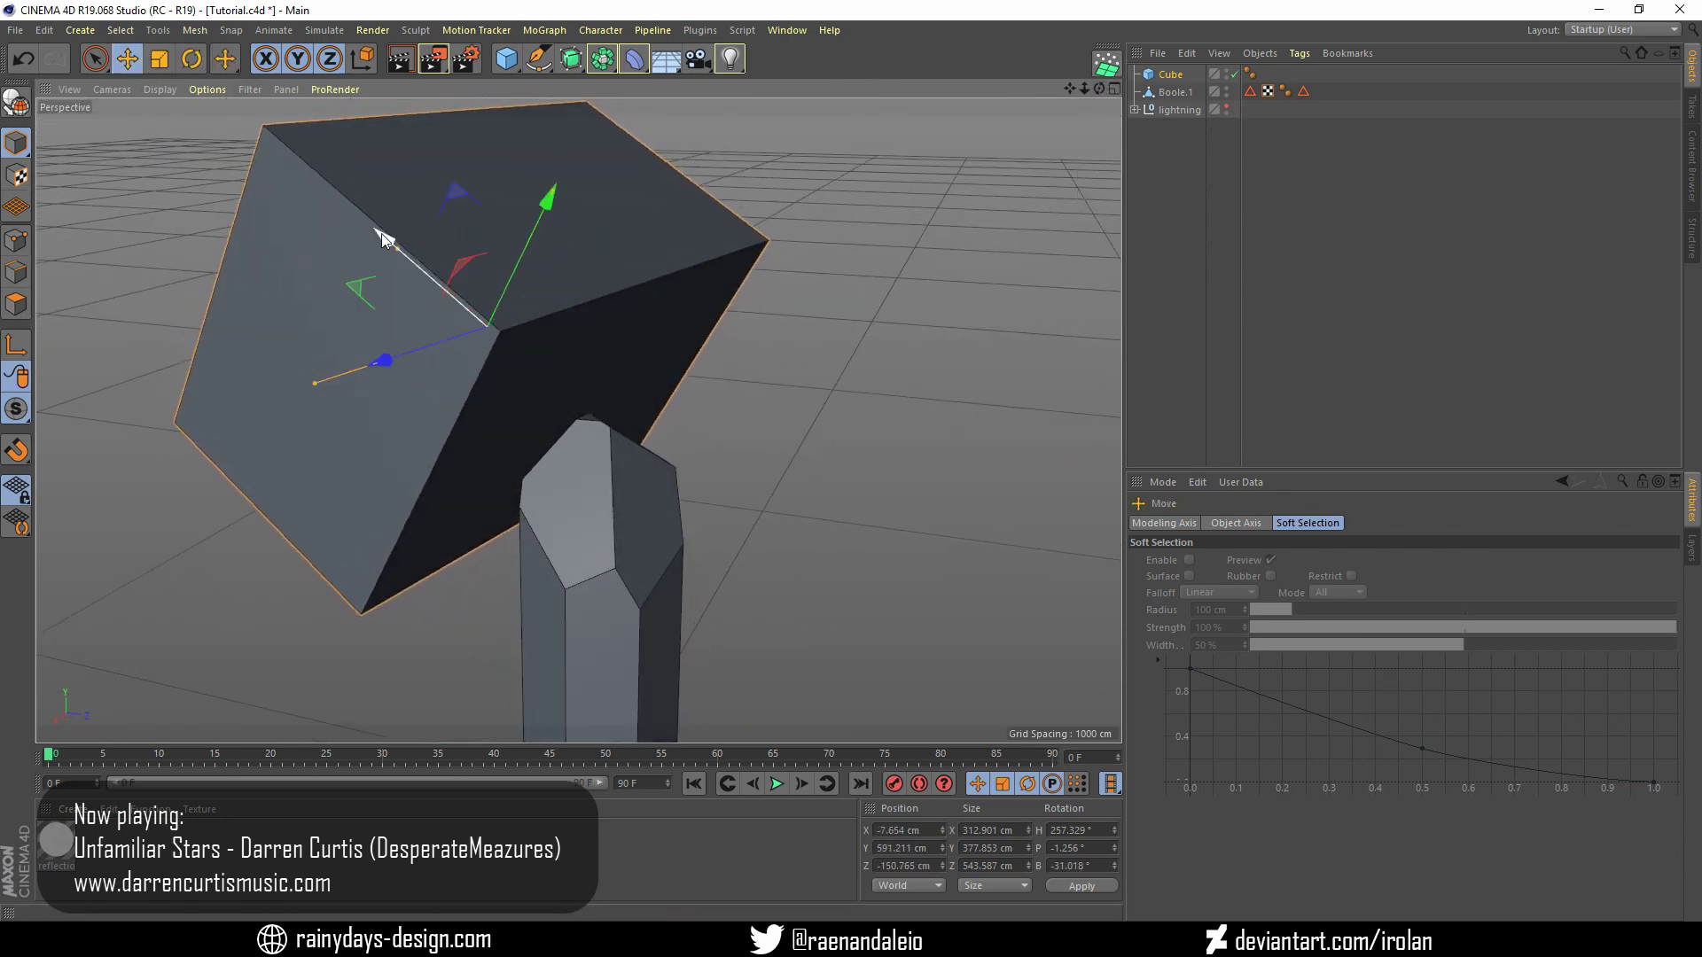
drag(487, 337, 496, 349)
click(603, 59)
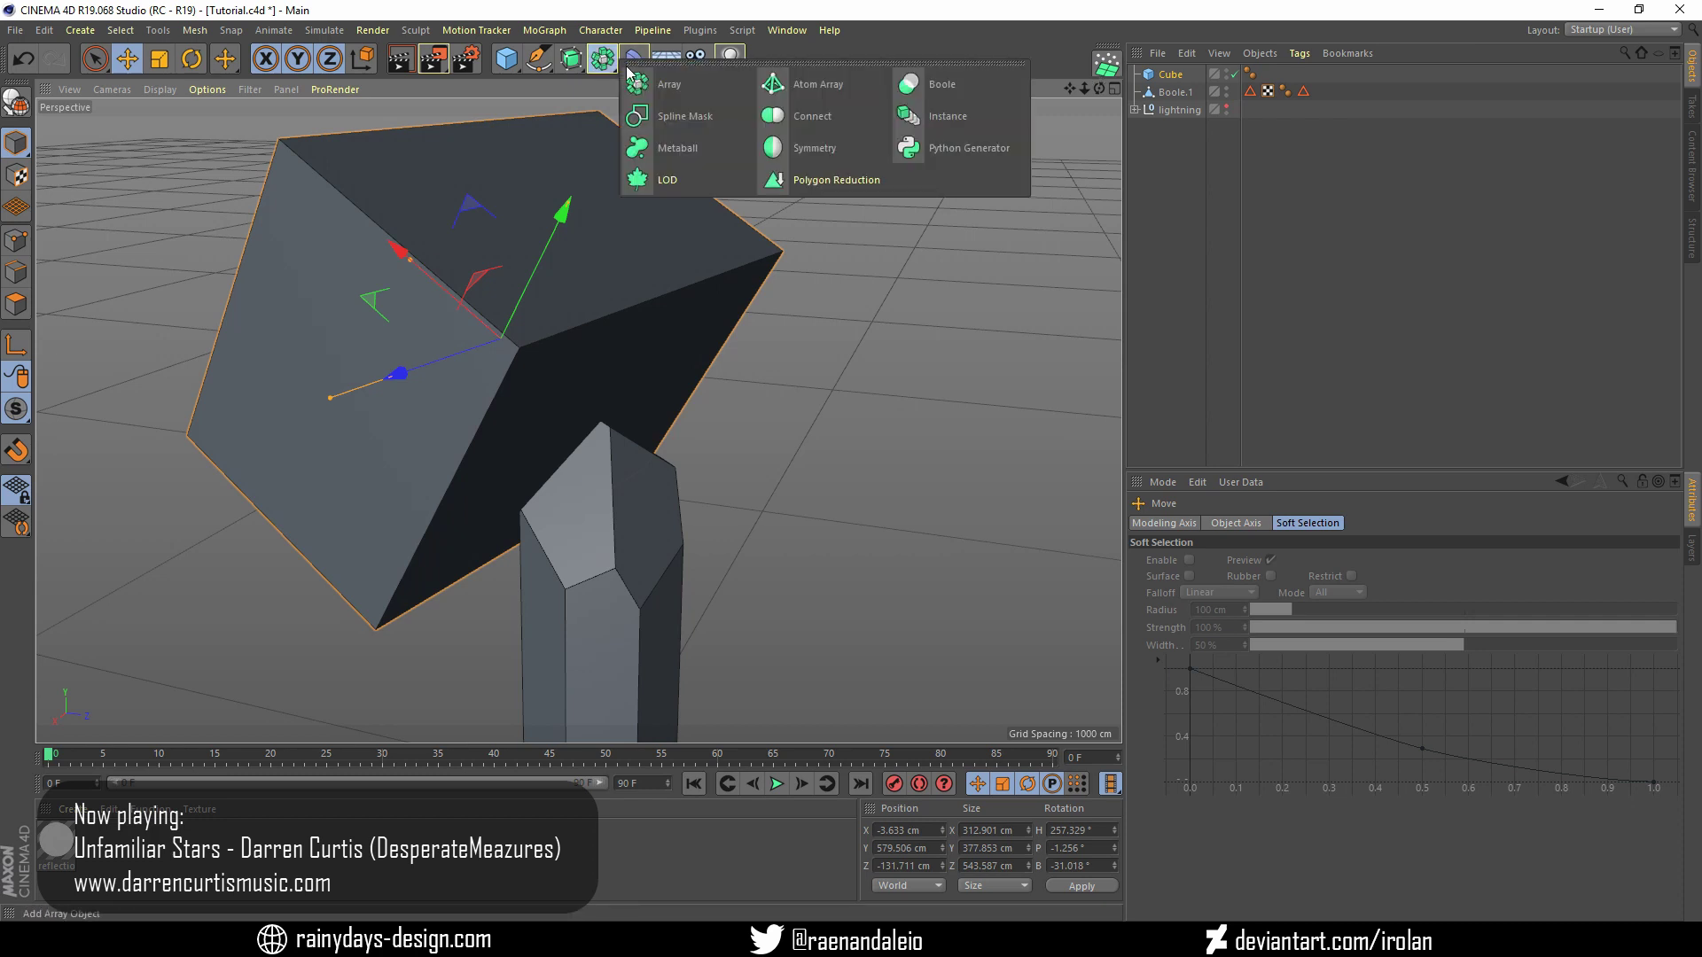
click(921, 85)
mouse_move(1174, 109)
mouse_down()
mouse_move(1172, 76)
mouse_move(1099, 116)
mouse_move(649, 562)
mouse_up()
click(1171, 74)
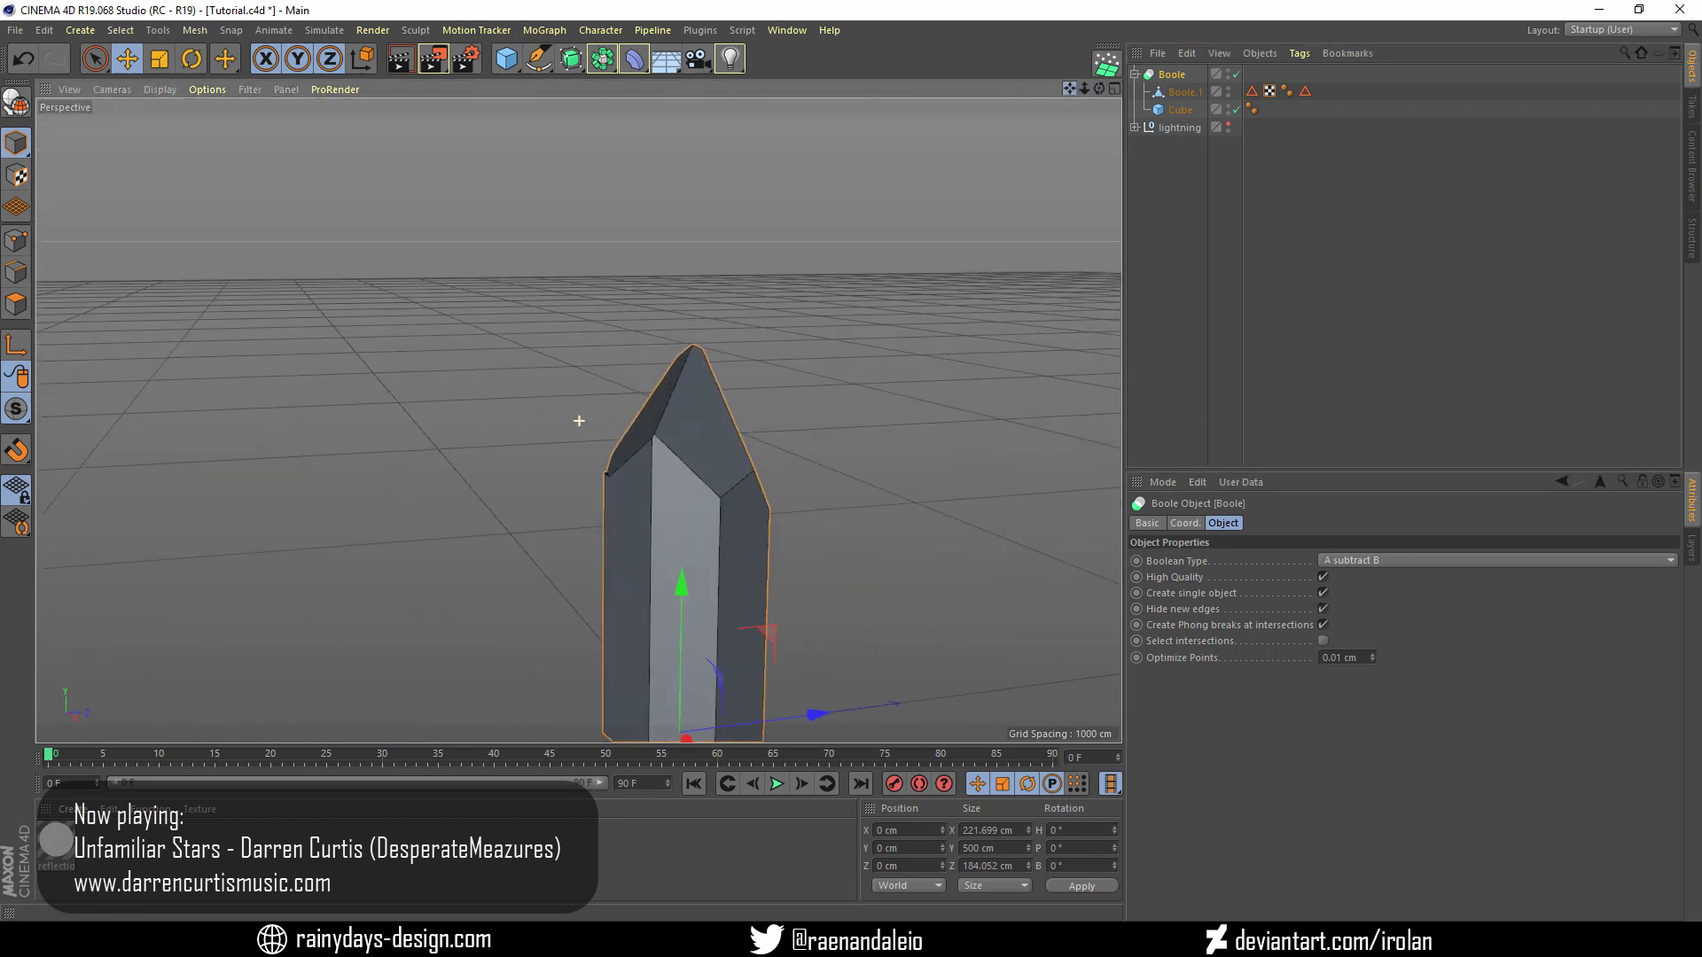
Adjust the cube's height with the Boole toggled off, then bake the fourth facet into Boole
click(1236, 75)
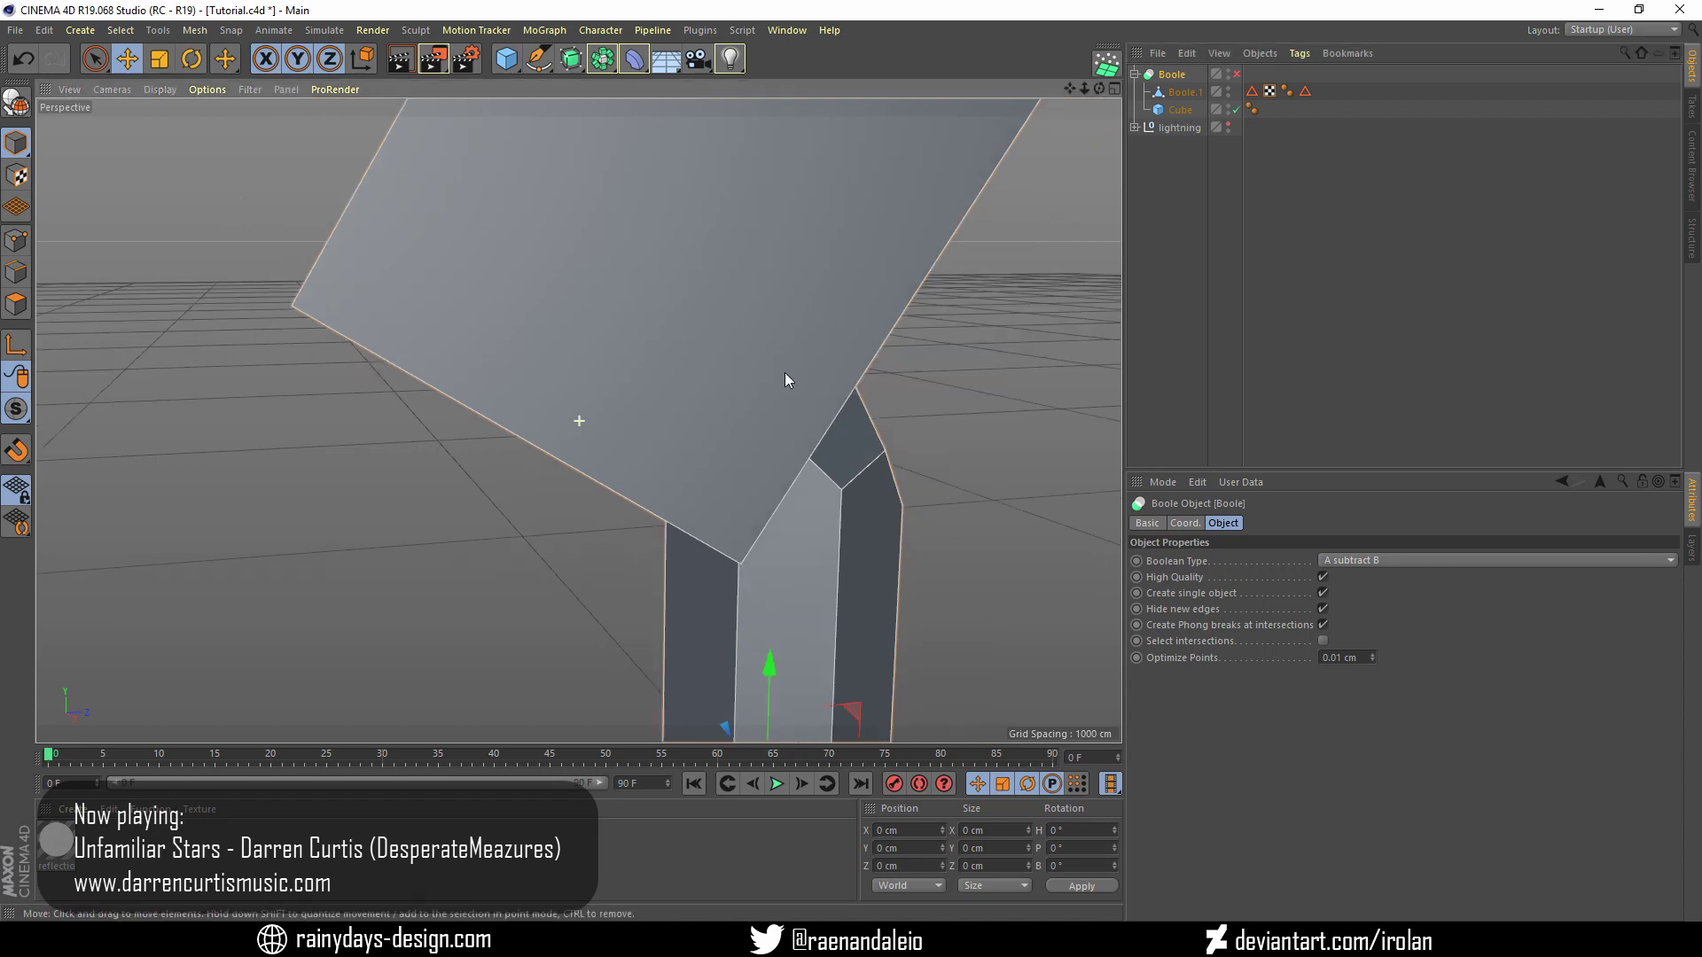
click(1179, 109)
drag(1099, 89, 1083, 95)
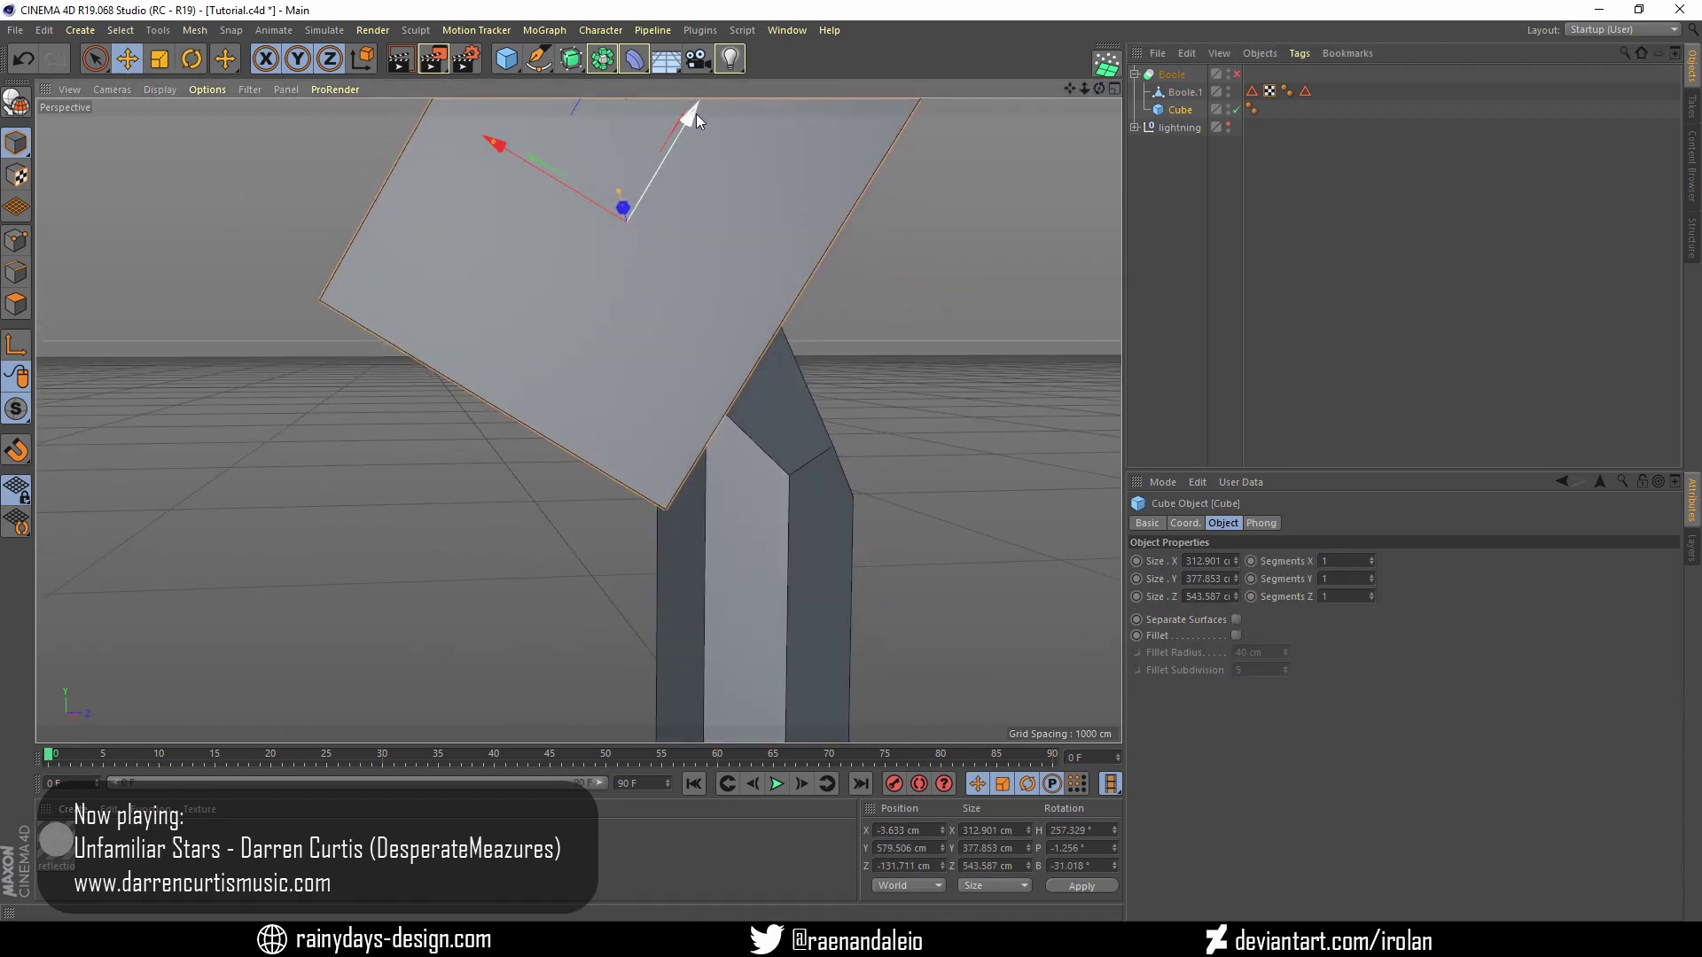
drag(695, 114, 669, 156)
click(1236, 74)
drag(1087, 89, 1020, 142)
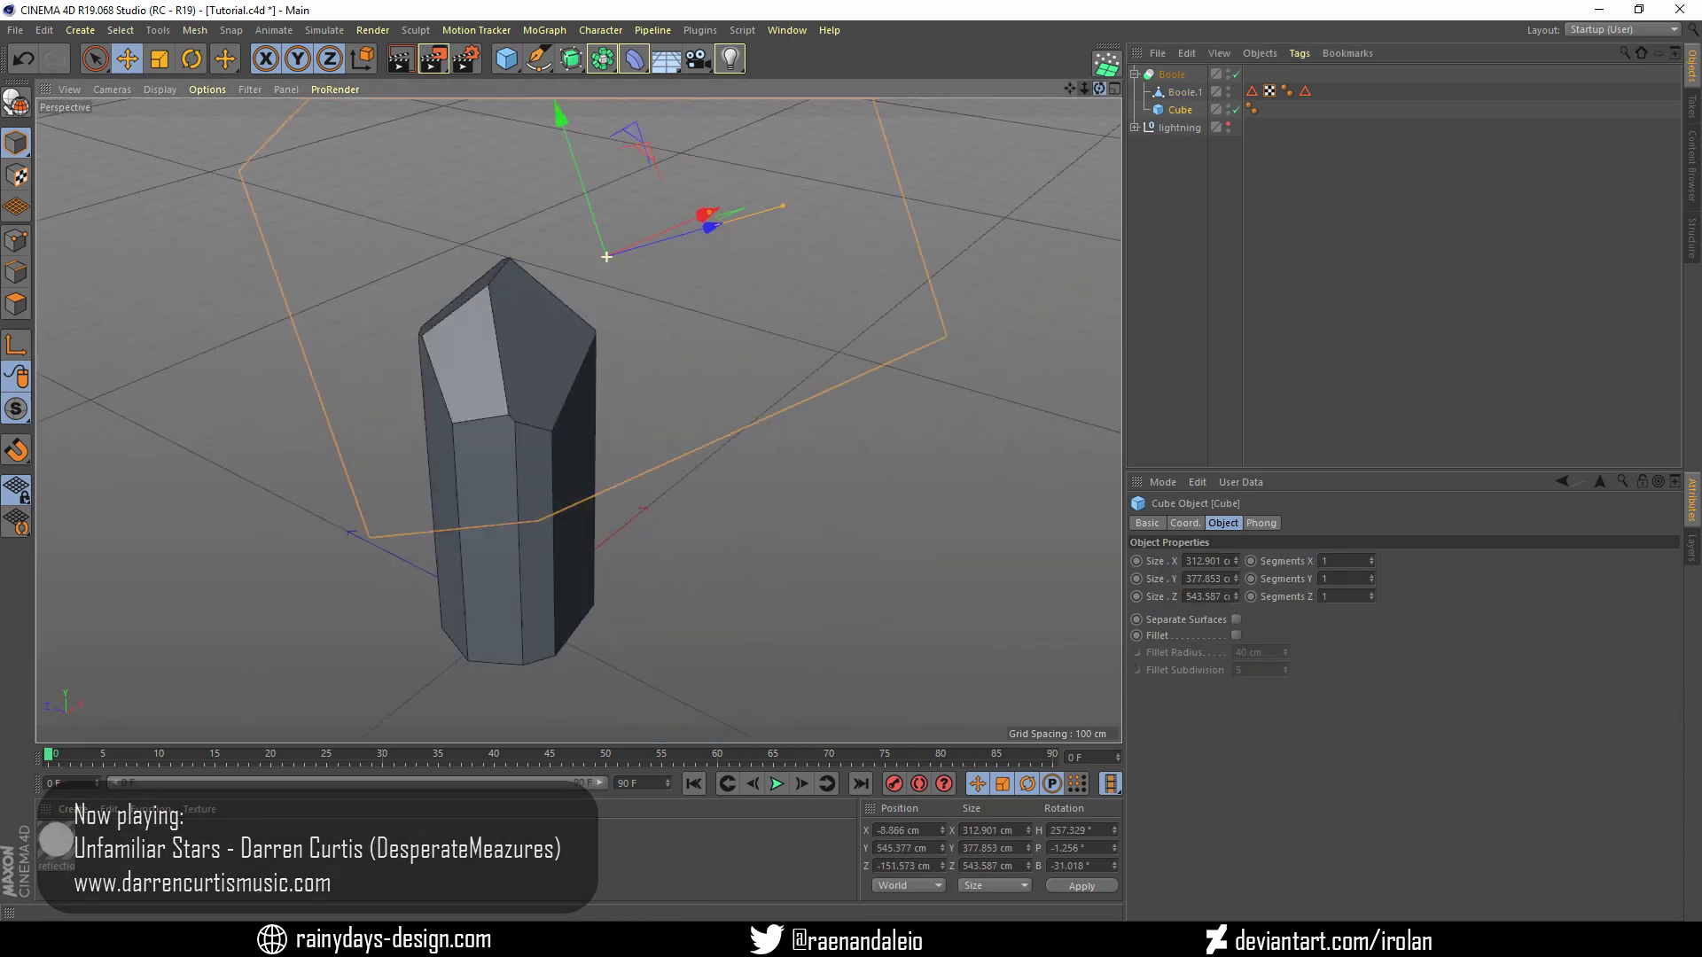
alt+drag(607, 257, 673, 266)
key(c)
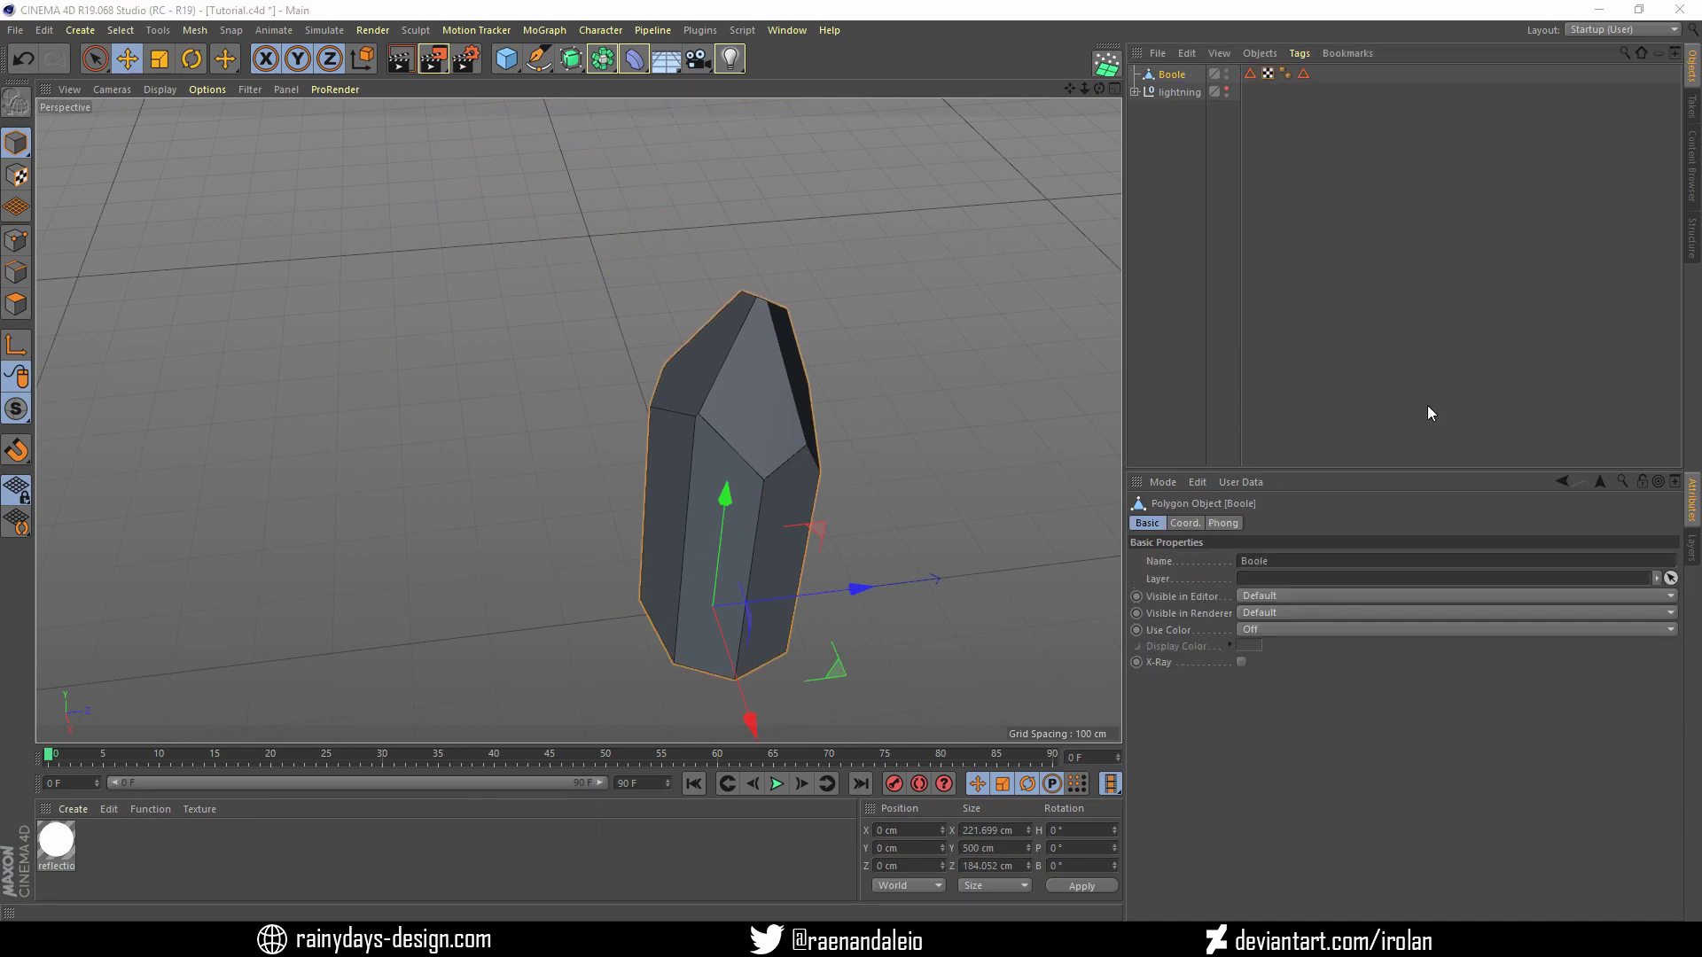
Add a new cube and scale it up into a large slab
drag(1103, 89, 1064, 92)
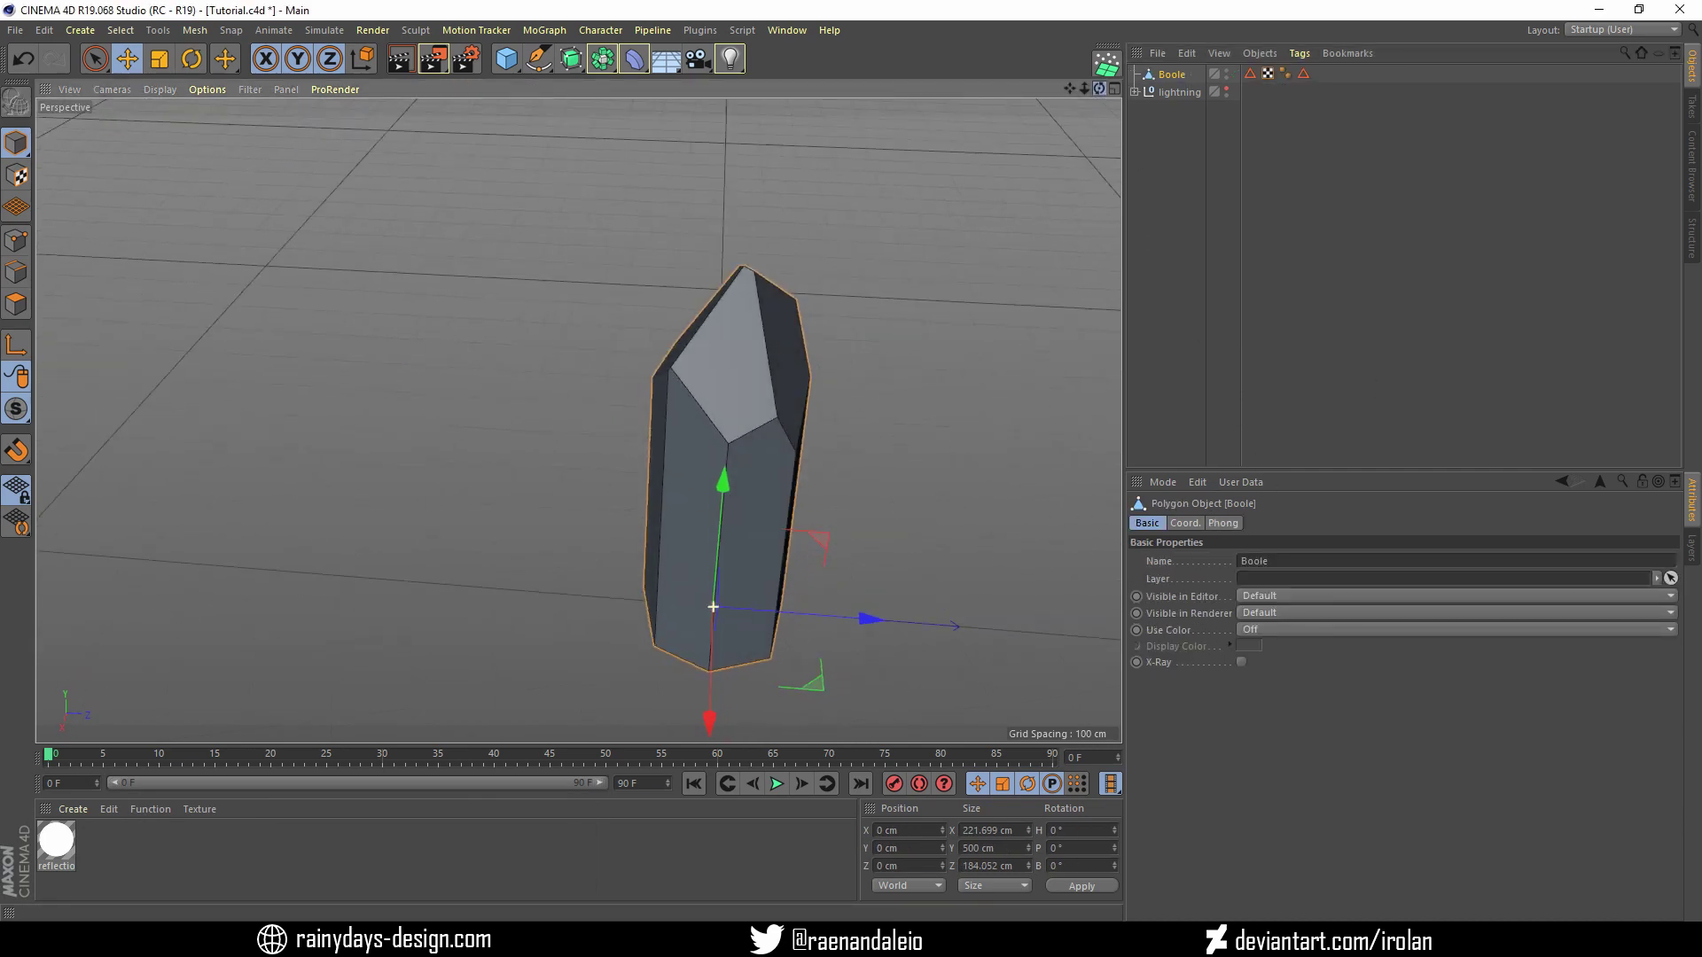
alt+drag(713, 607, 762, 585)
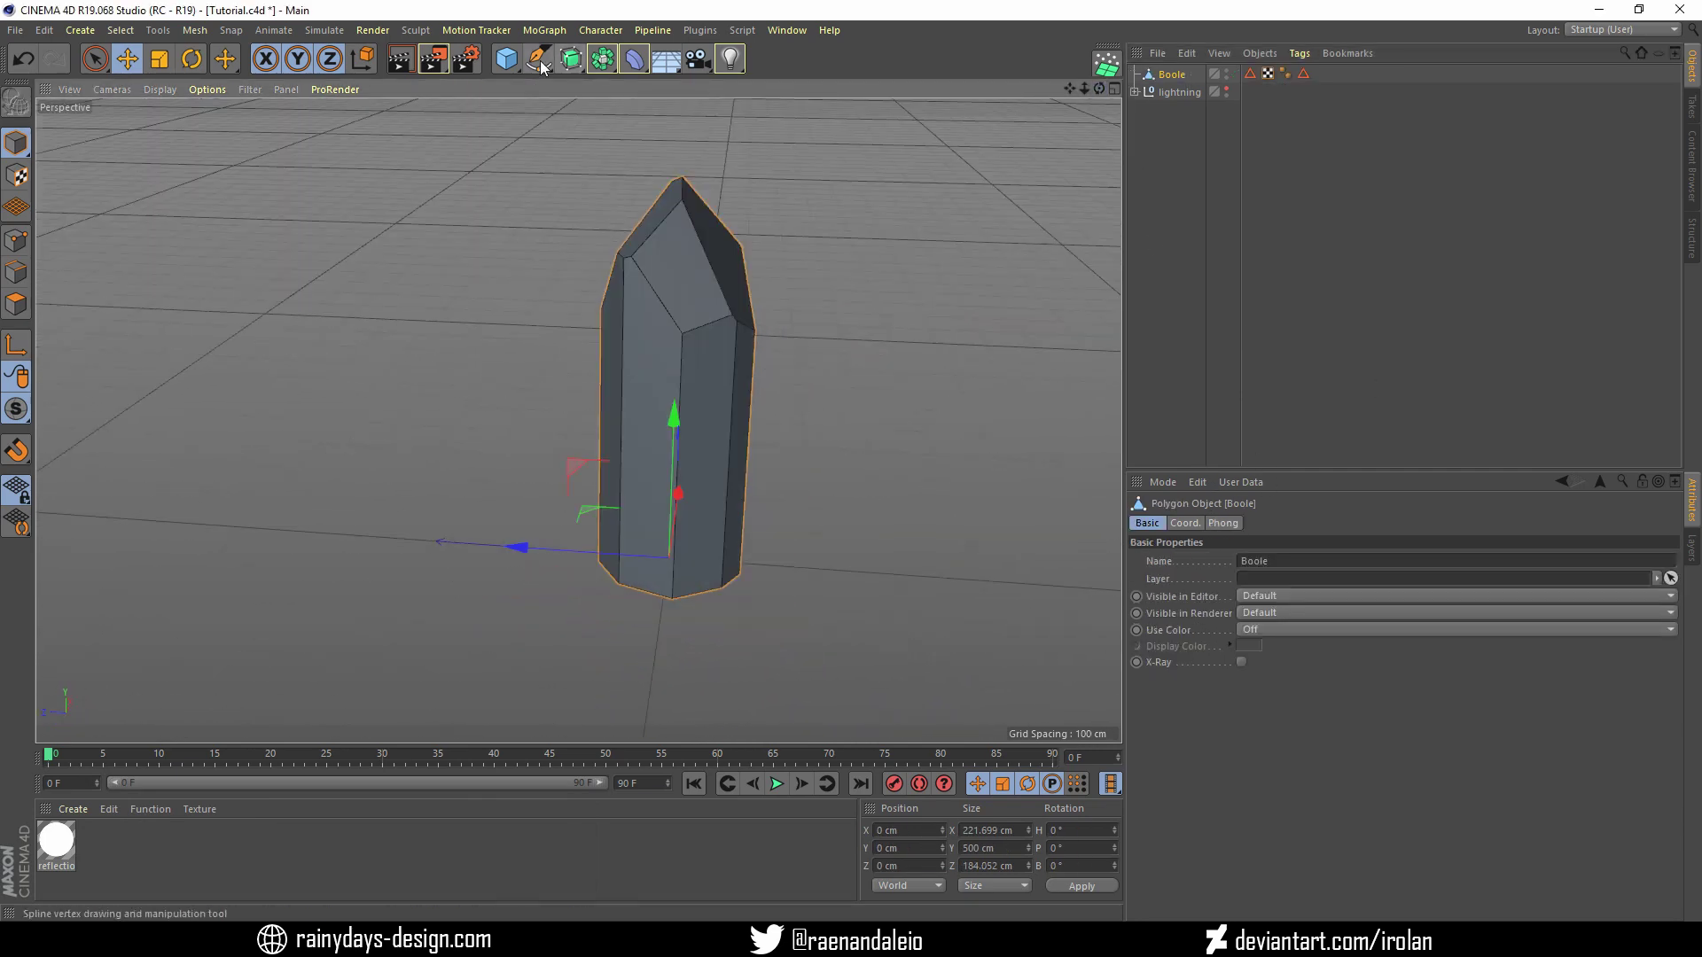
click(506, 58)
drag(594, 553, 523, 553)
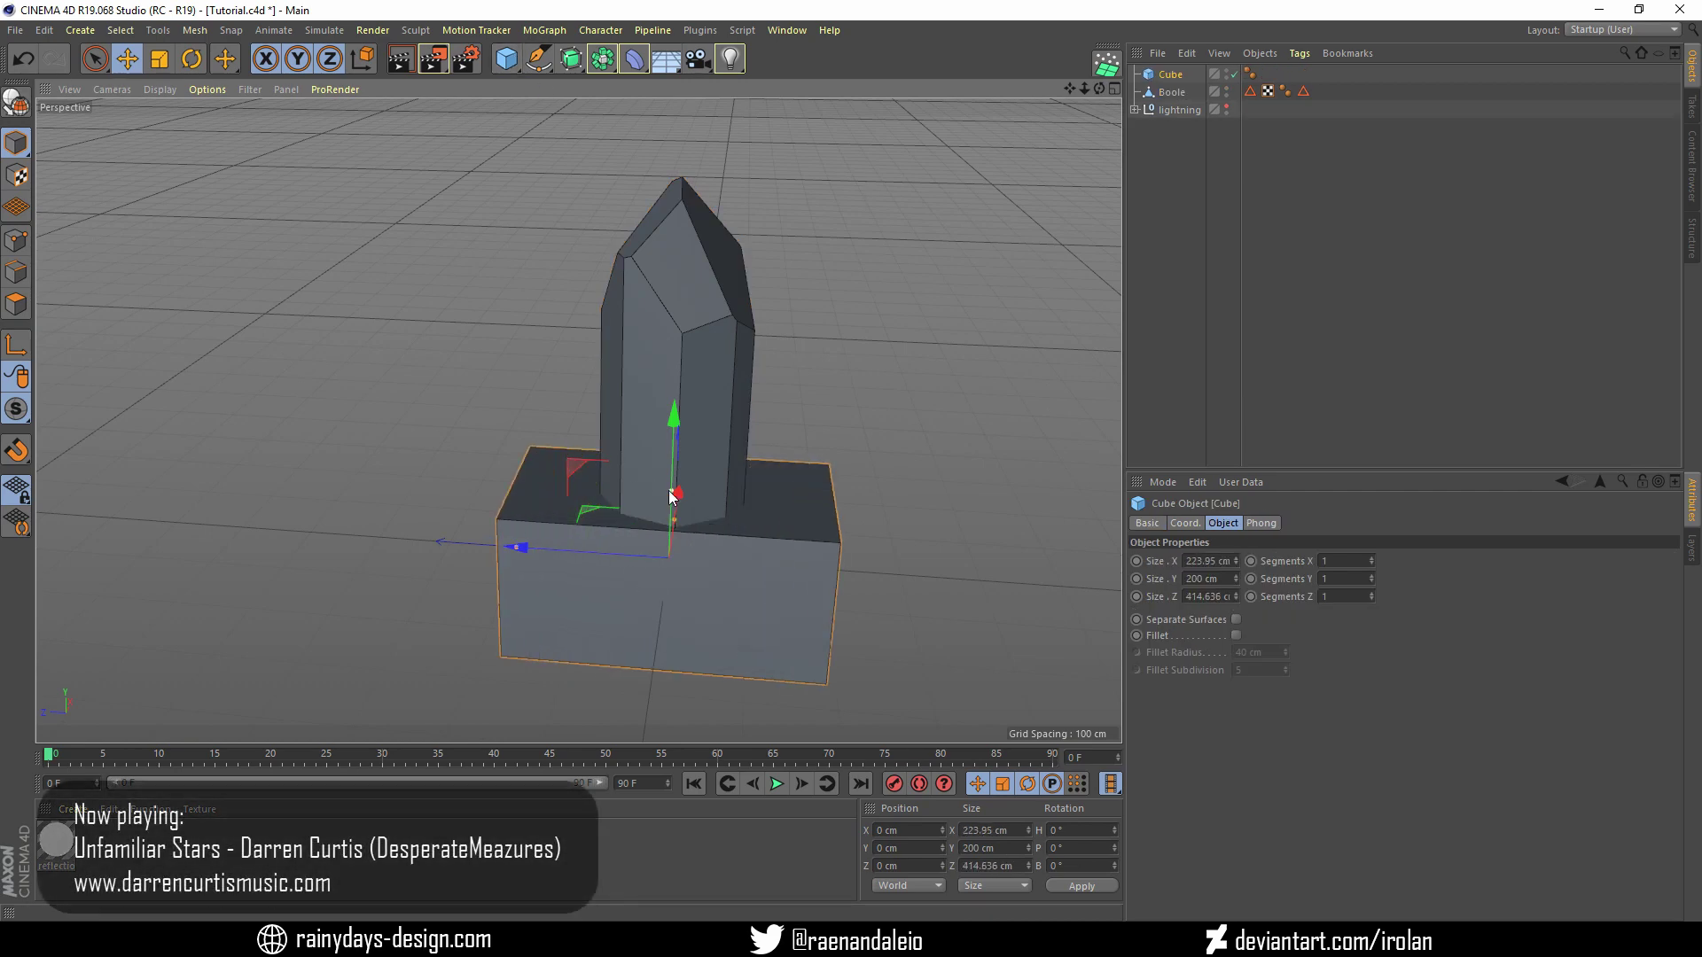
drag(671, 497, 671, 443)
mouse_move(674, 532)
alt+mouse_down()
mouse_move(759, 551)
mouse_move(709, 496)
mouse_move(667, 542)
alt+mouse_up()
Move the cube against the crystal's base and try a Boole grouping, then undo it
key(r)
key(e)
drag(660, 523, 676, 514)
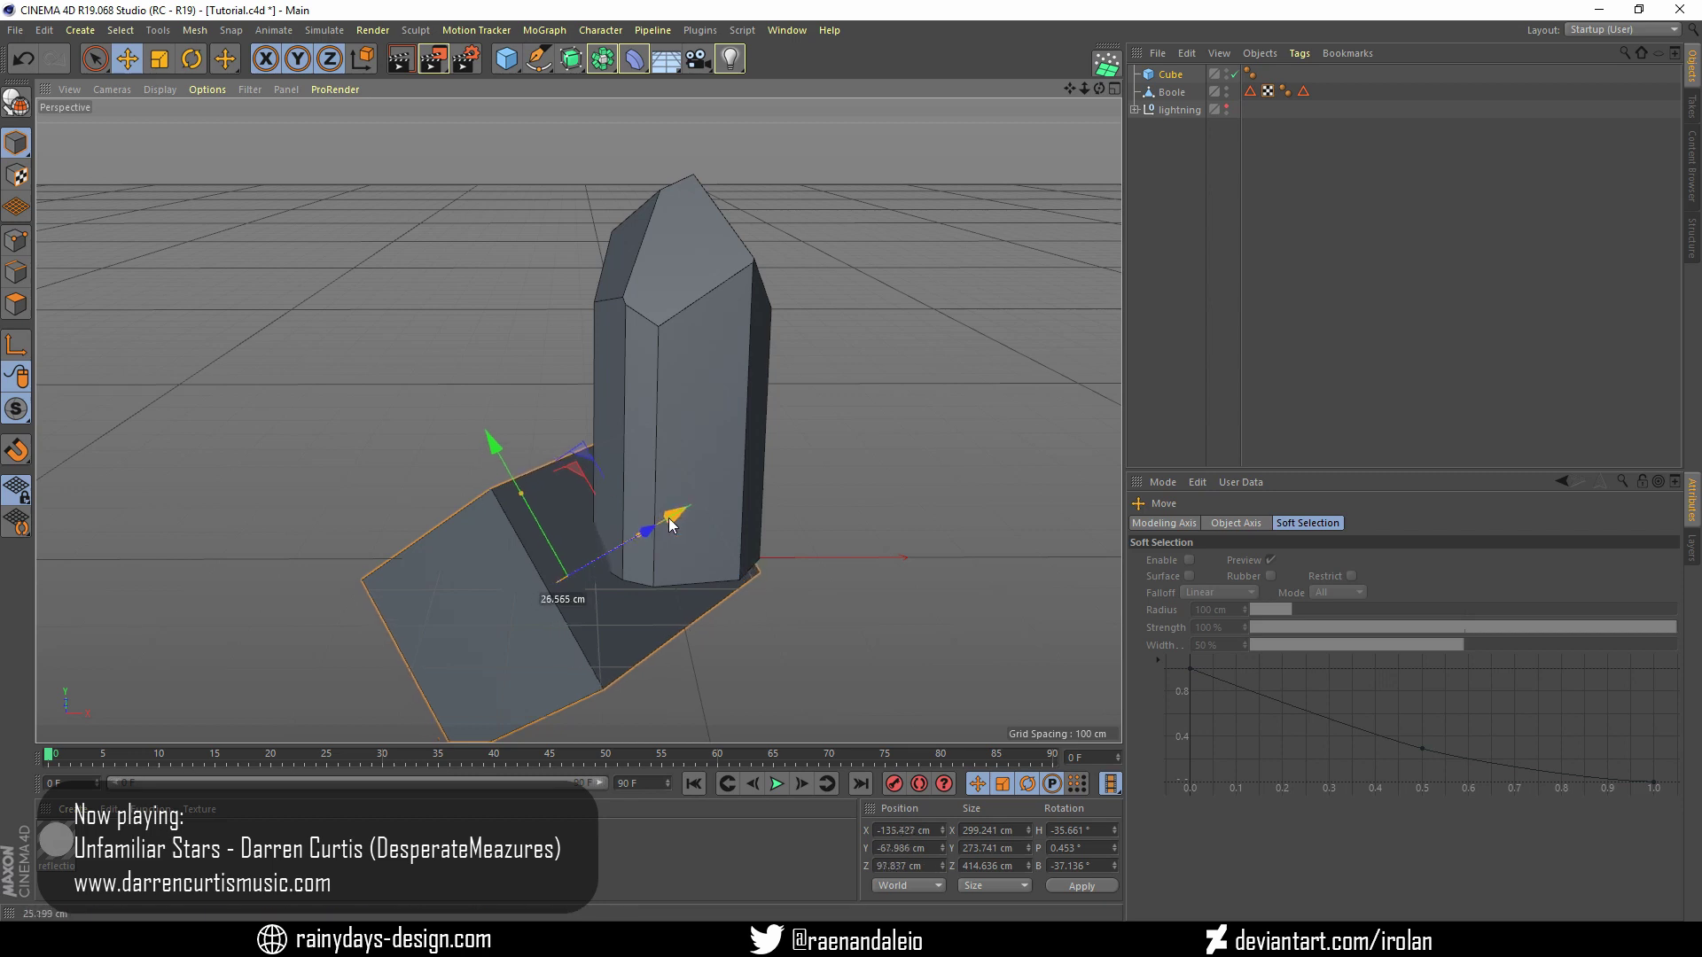
mouse_move(620, 443)
alt+mouse_down()
mouse_move(395, 248)
mouse_move(815, 467)
mouse_move(757, 436)
alt+mouse_up()
key(r)
key(e)
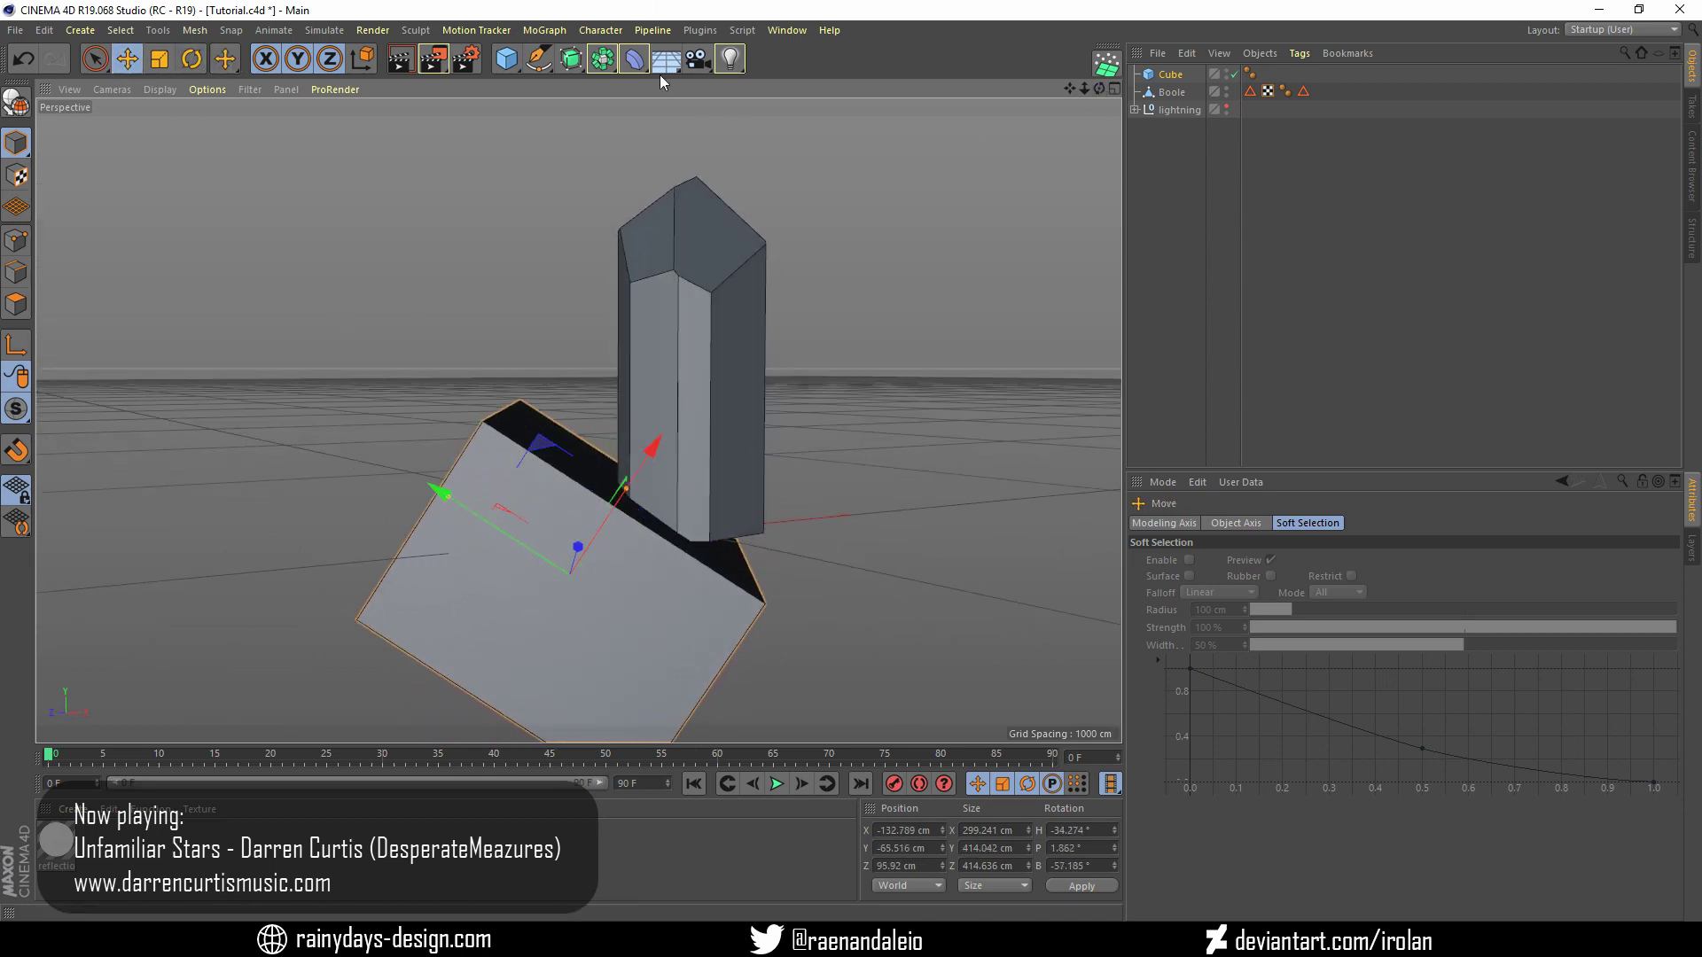
drag(603, 59, 923, 94)
click(1171, 92)
drag(1174, 95, 1172, 71)
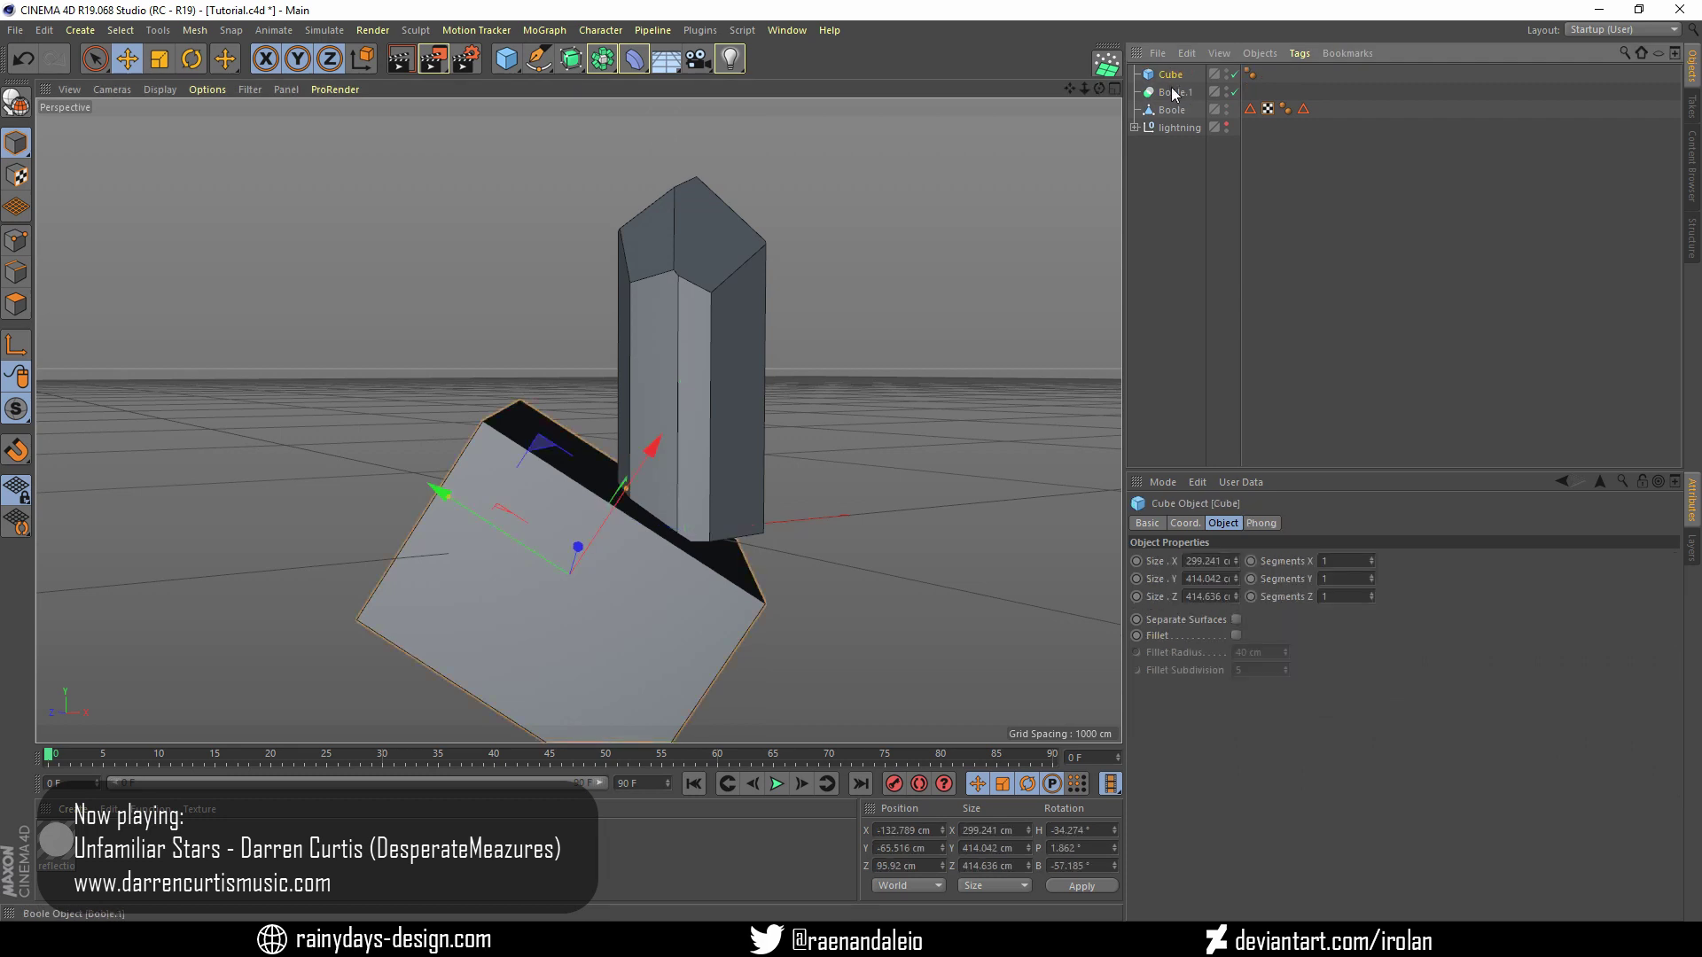
key(ctrl+z)
key(ctrl+z)
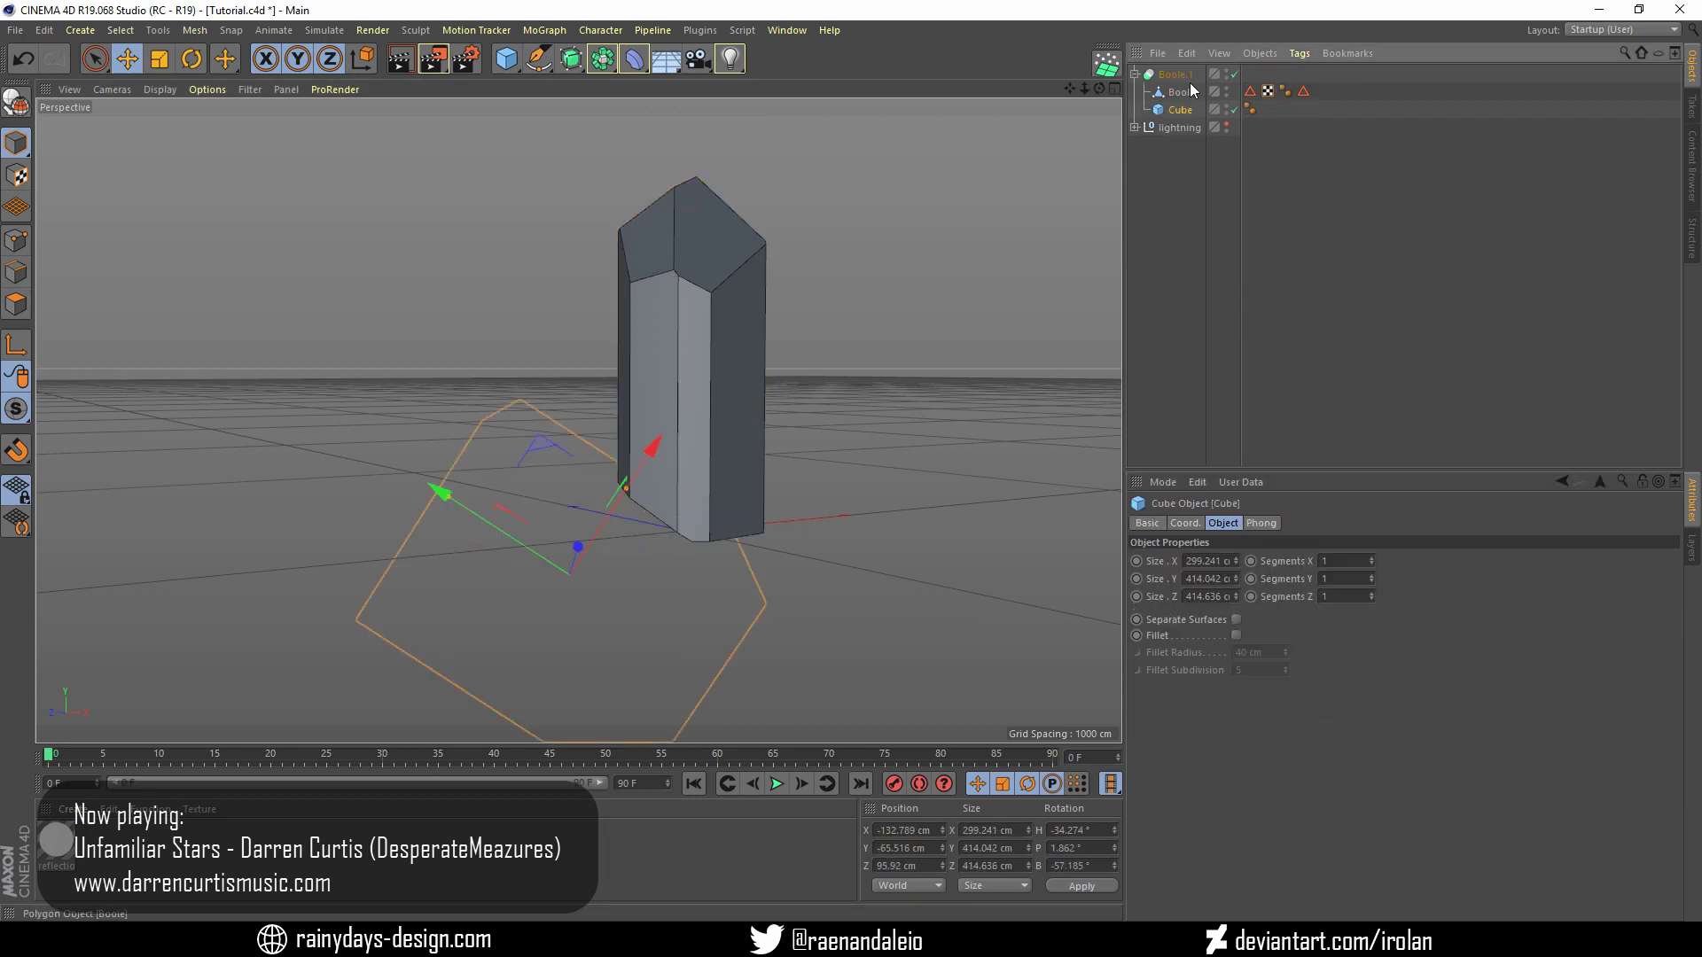
Tilt the cube more steeply and slide it under the crystal's base
click(192, 59)
drag(591, 484, 681, 504)
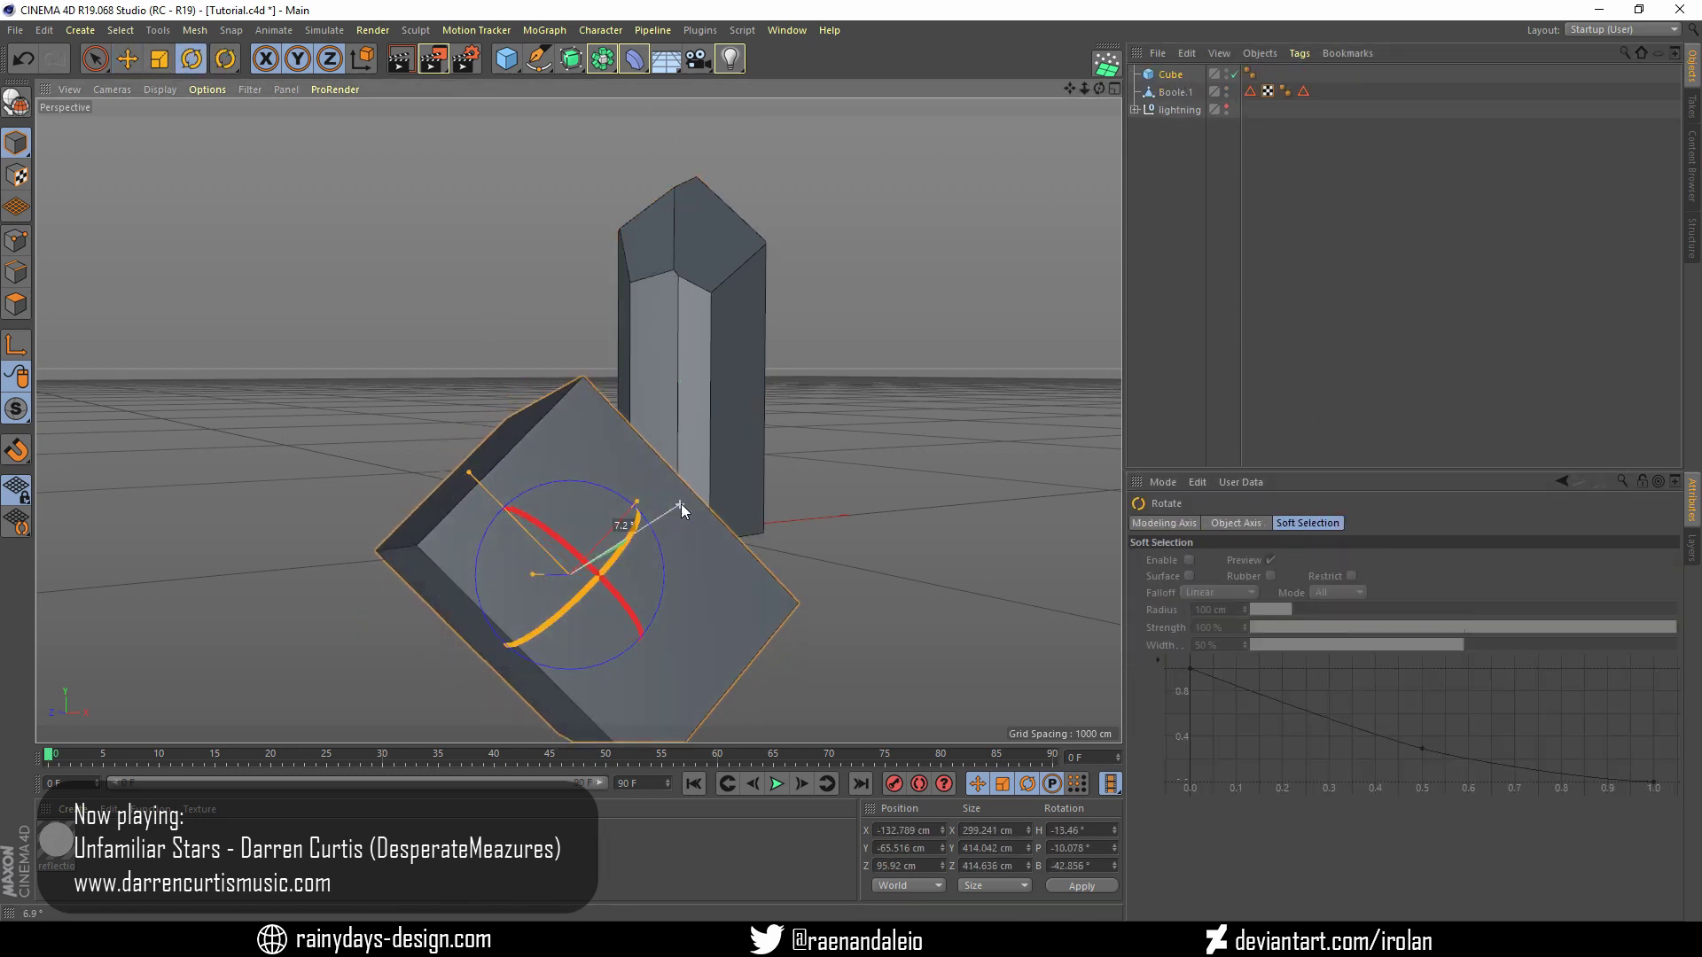
key(e)
mouse_move(501, 618)
mouse_down()
mouse_move(692, 483)
mouse_move(621, 555)
mouse_move(673, 496)
mouse_up()
key(r)
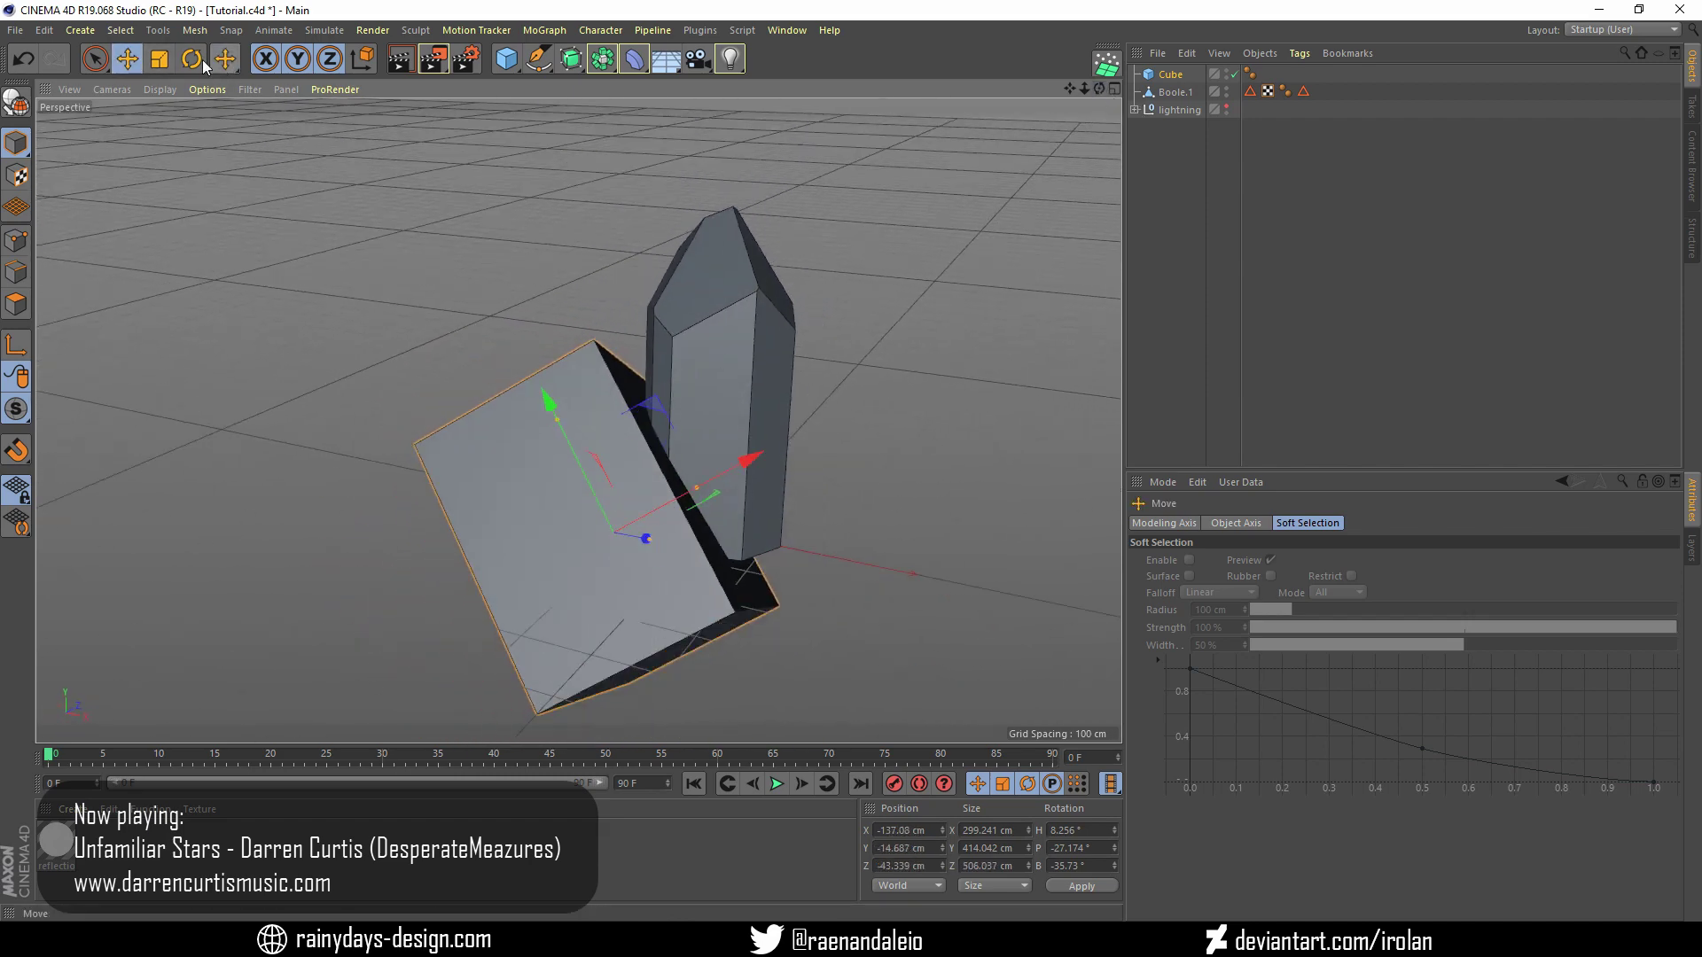
drag(621, 567, 676, 463)
click(127, 59)
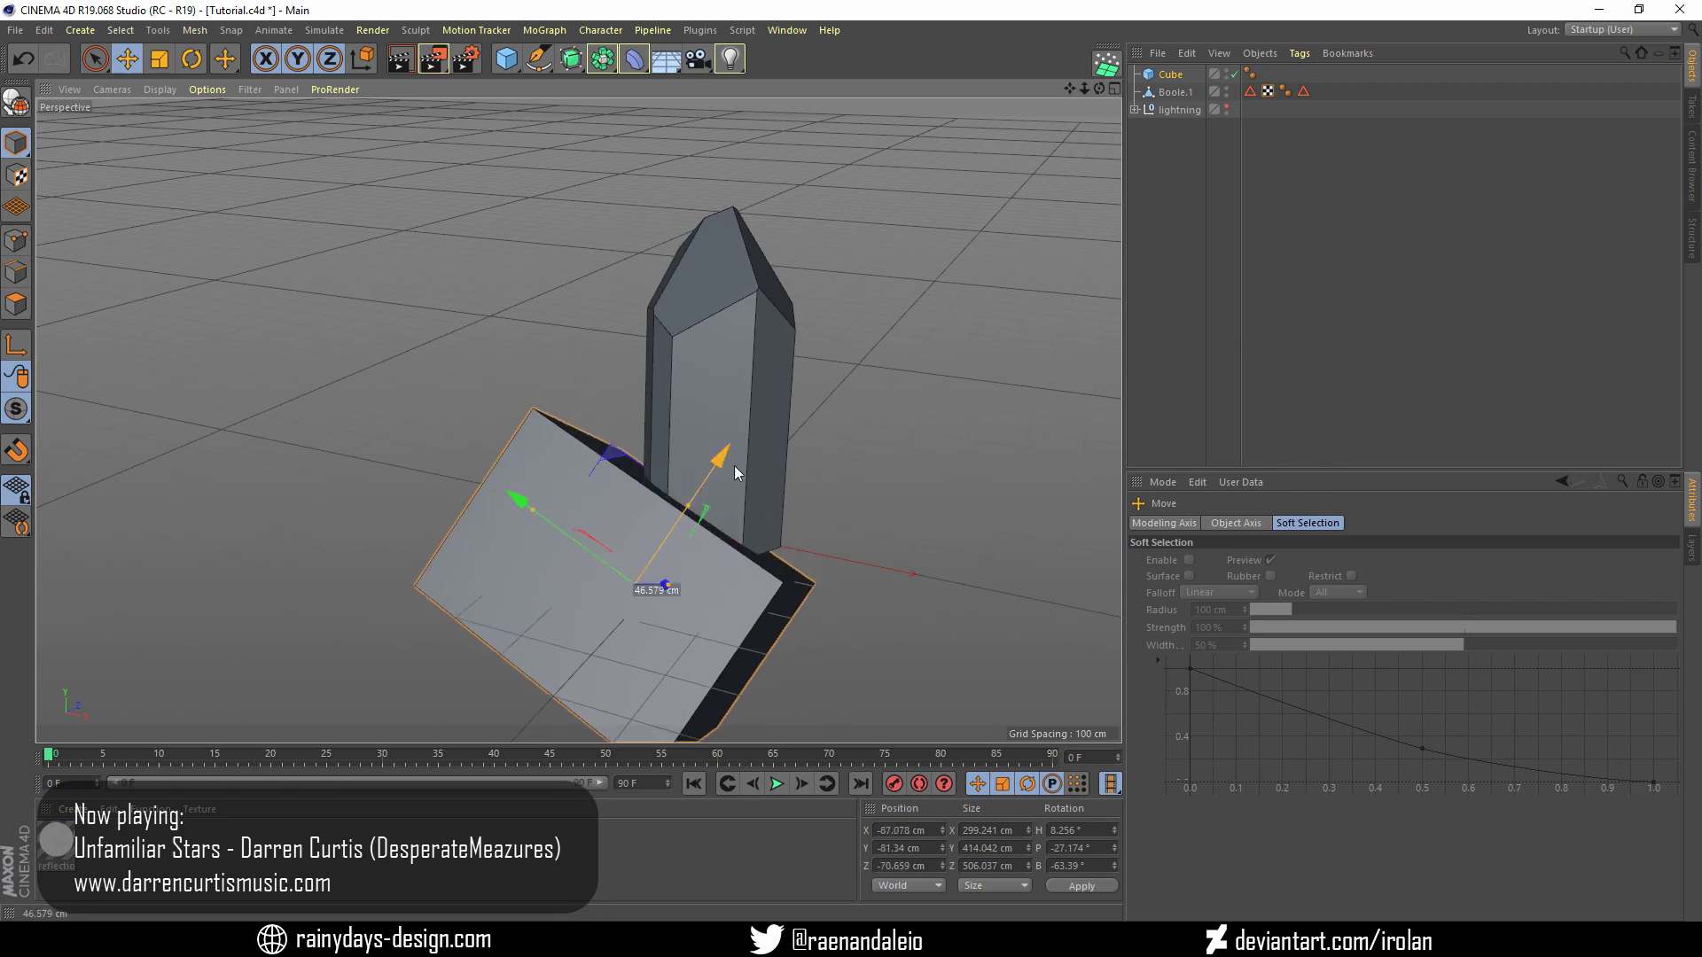
mouse_move(655, 532)
mouse_down()
mouse_move(623, 603)
mouse_move(759, 512)
mouse_up()
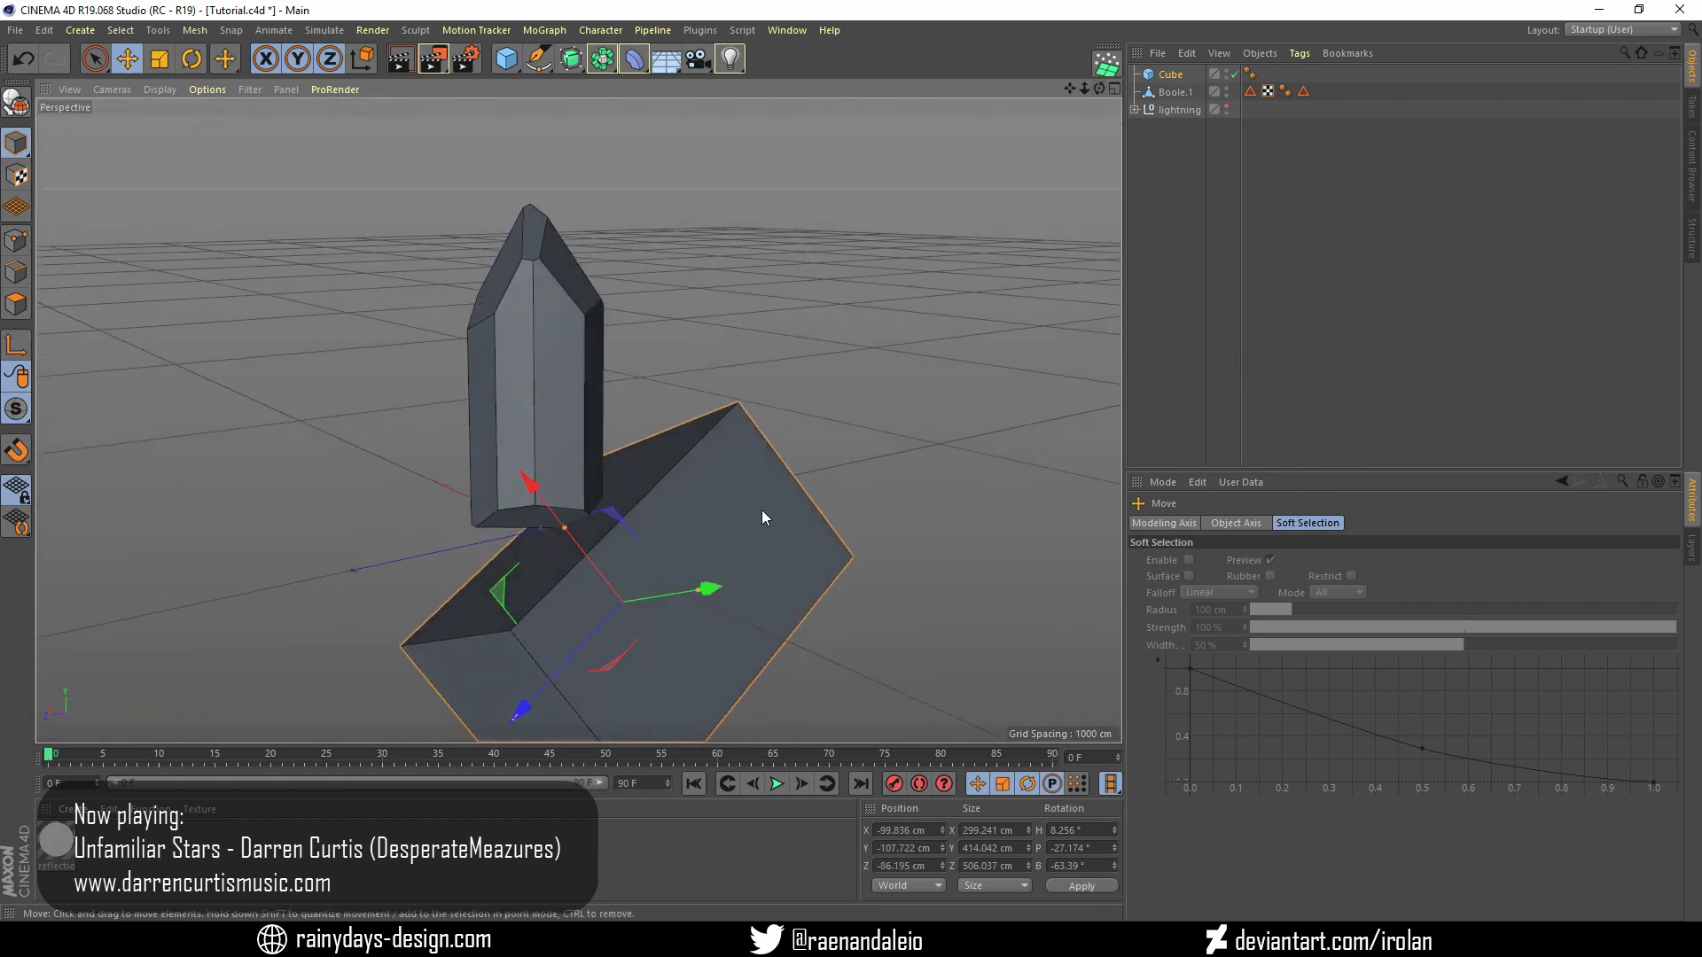
drag(529, 489, 513, 475)
Try grouping the crystal and cube under a new Boole, then undo it twice
drag(602, 55, 701, 89)
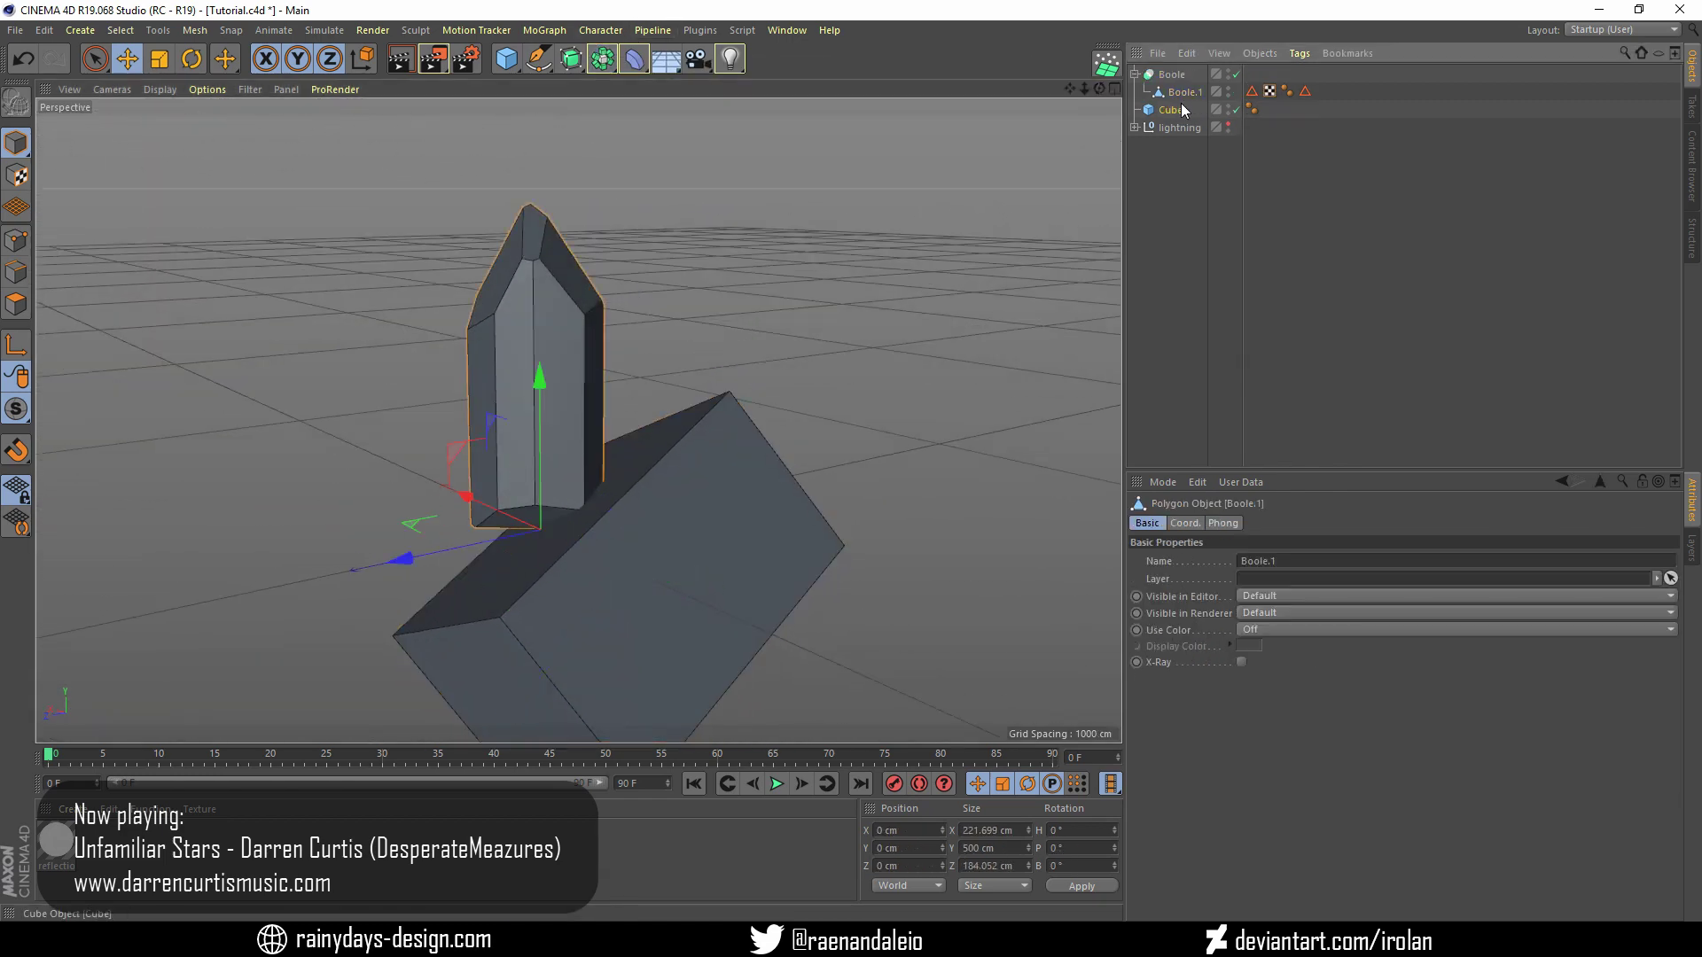
drag(1181, 110, 1188, 95)
click(1321, 592)
key(ctrl+z)
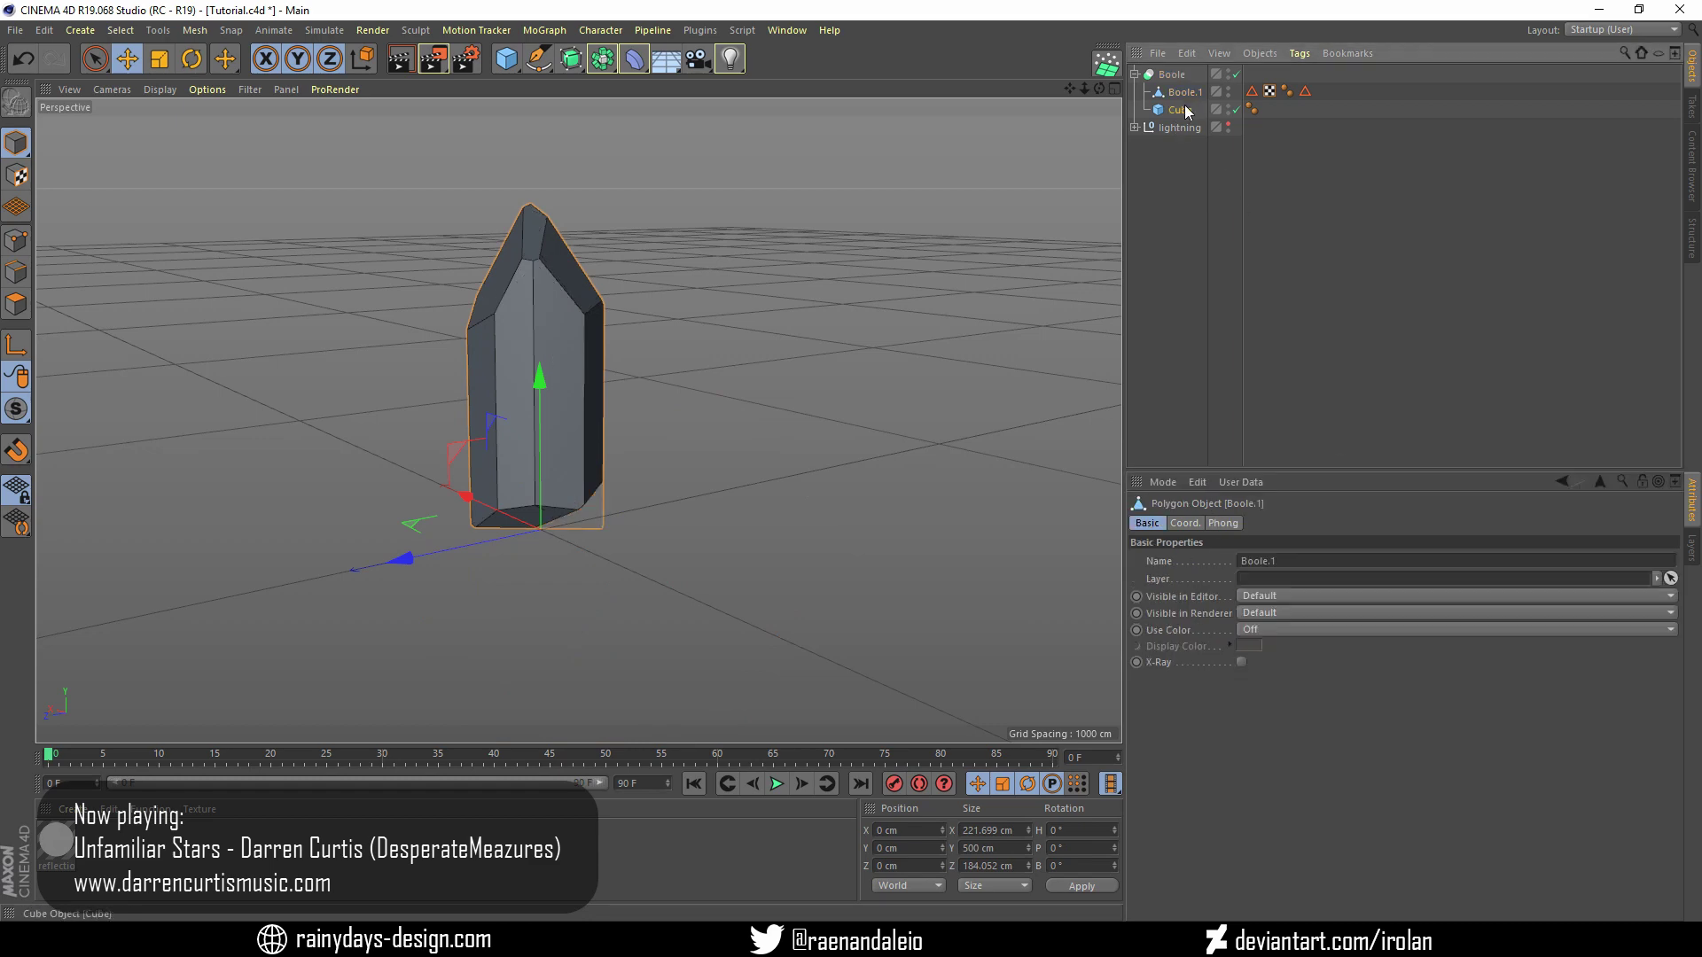
key(ctrl+z)
Rotate the cube, add a Boole, and place the crystal and cube inside it
click(188, 74)
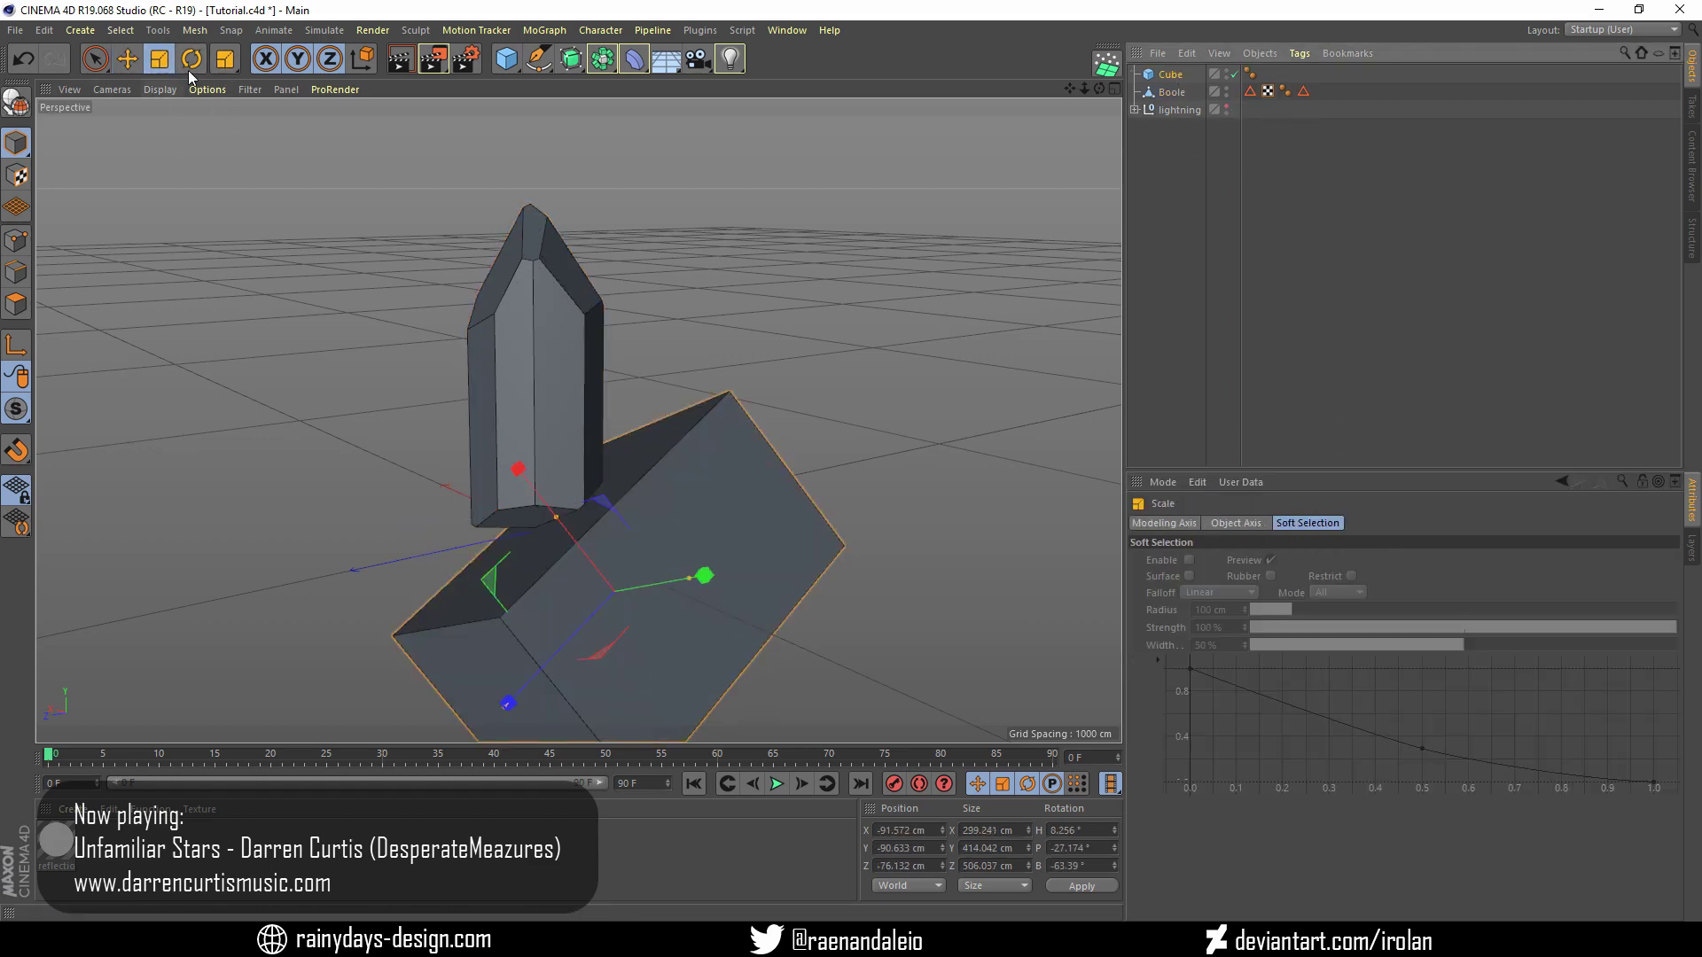
mouse_move(612, 621)
mouse_down()
mouse_move(650, 555)
mouse_move(700, 629)
mouse_move(509, 567)
mouse_move(619, 530)
mouse_move(638, 567)
mouse_move(496, 497)
mouse_move(478, 447)
mouse_move(551, 567)
mouse_up()
key(e)
key(r)
key(e)
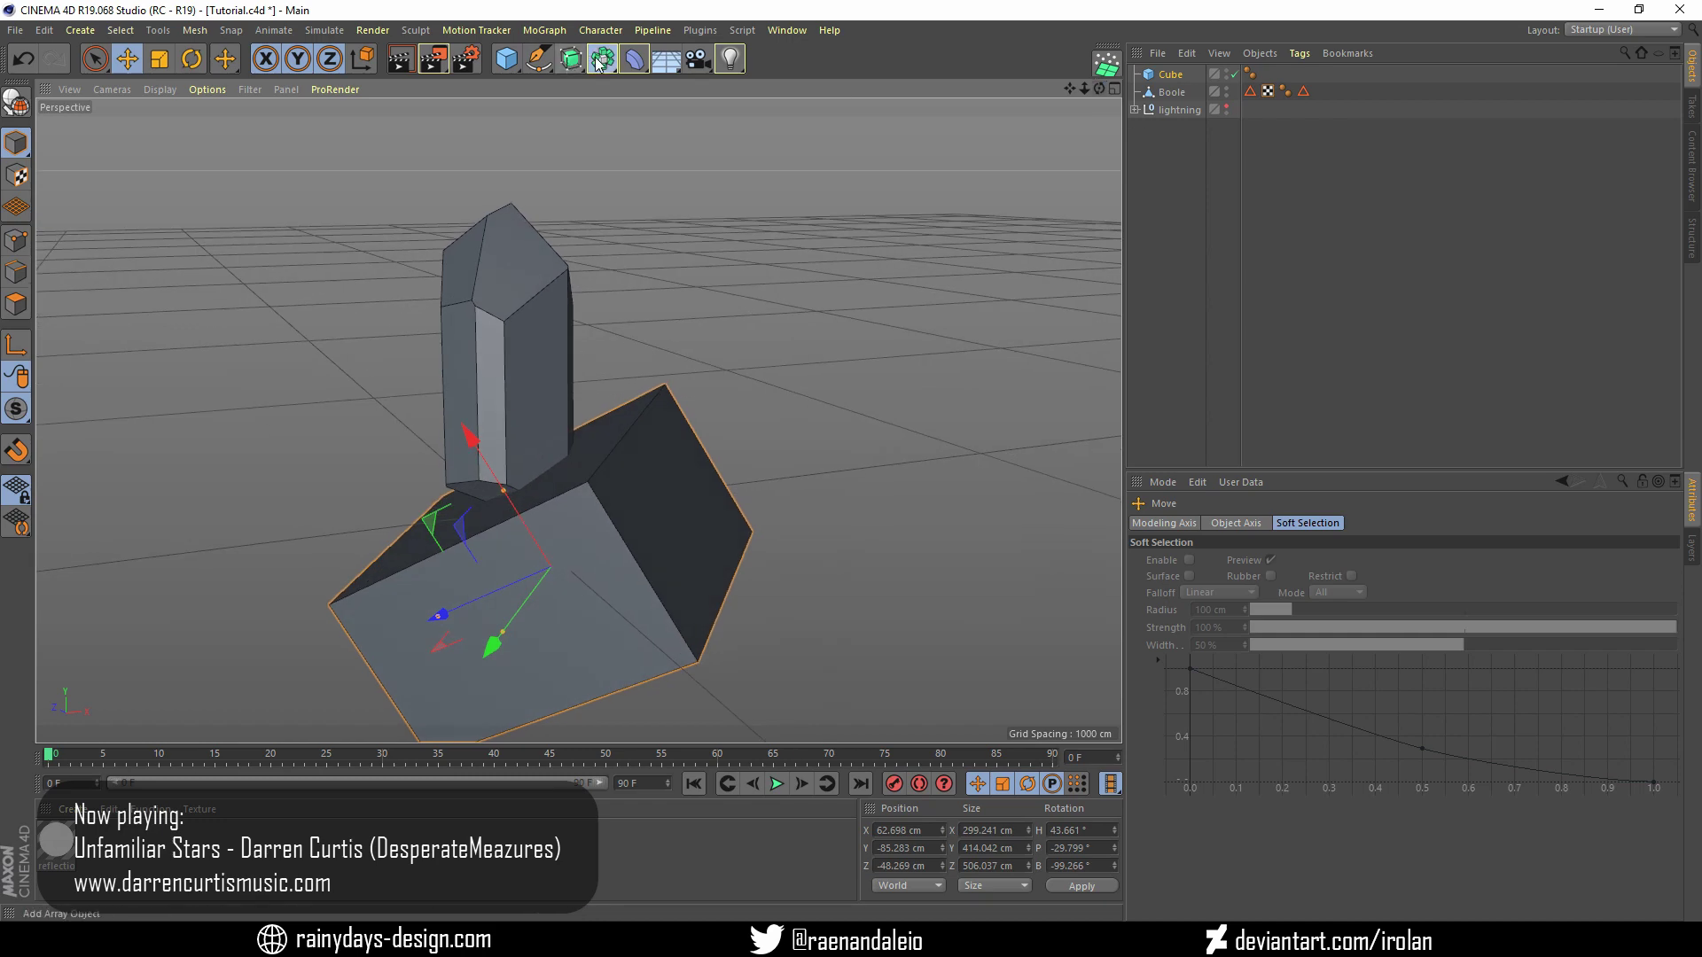
alt+click(602, 59)
drag(1172, 109, 1180, 80)
click(1180, 81)
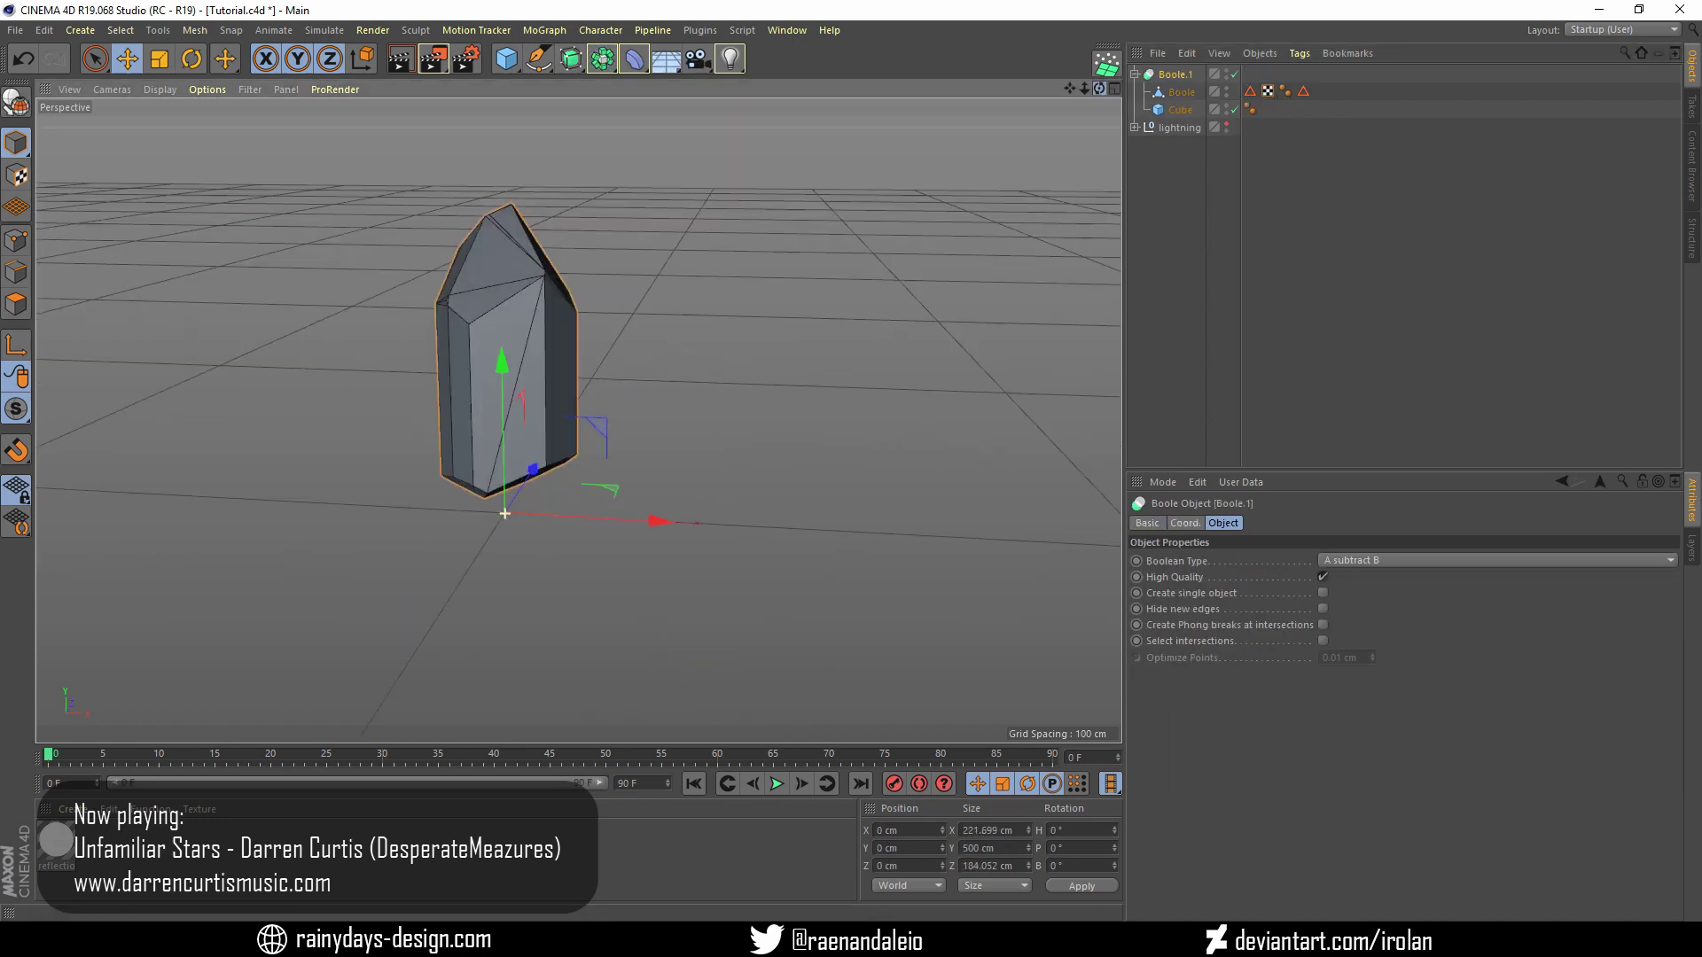
alt+drag(550, 497, 504, 513)
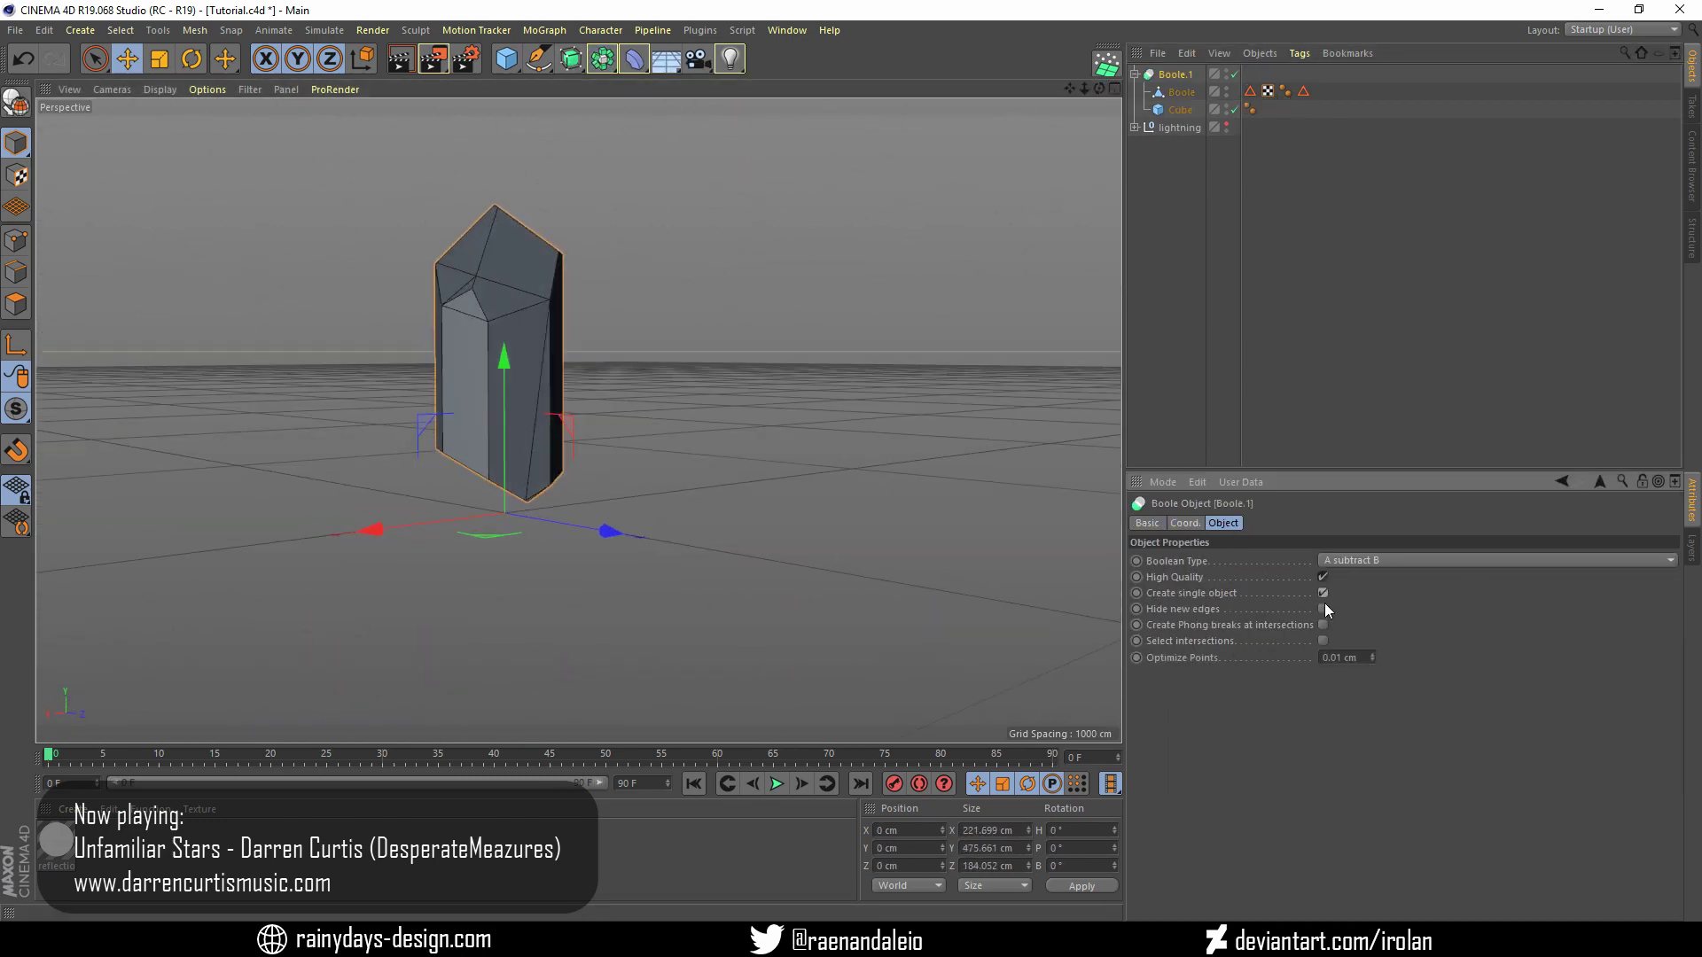
Pull the cube out, tilt it against the crystal's base, and subtract it with a new Boole
drag(1180, 109, 1170, 71)
key(r)
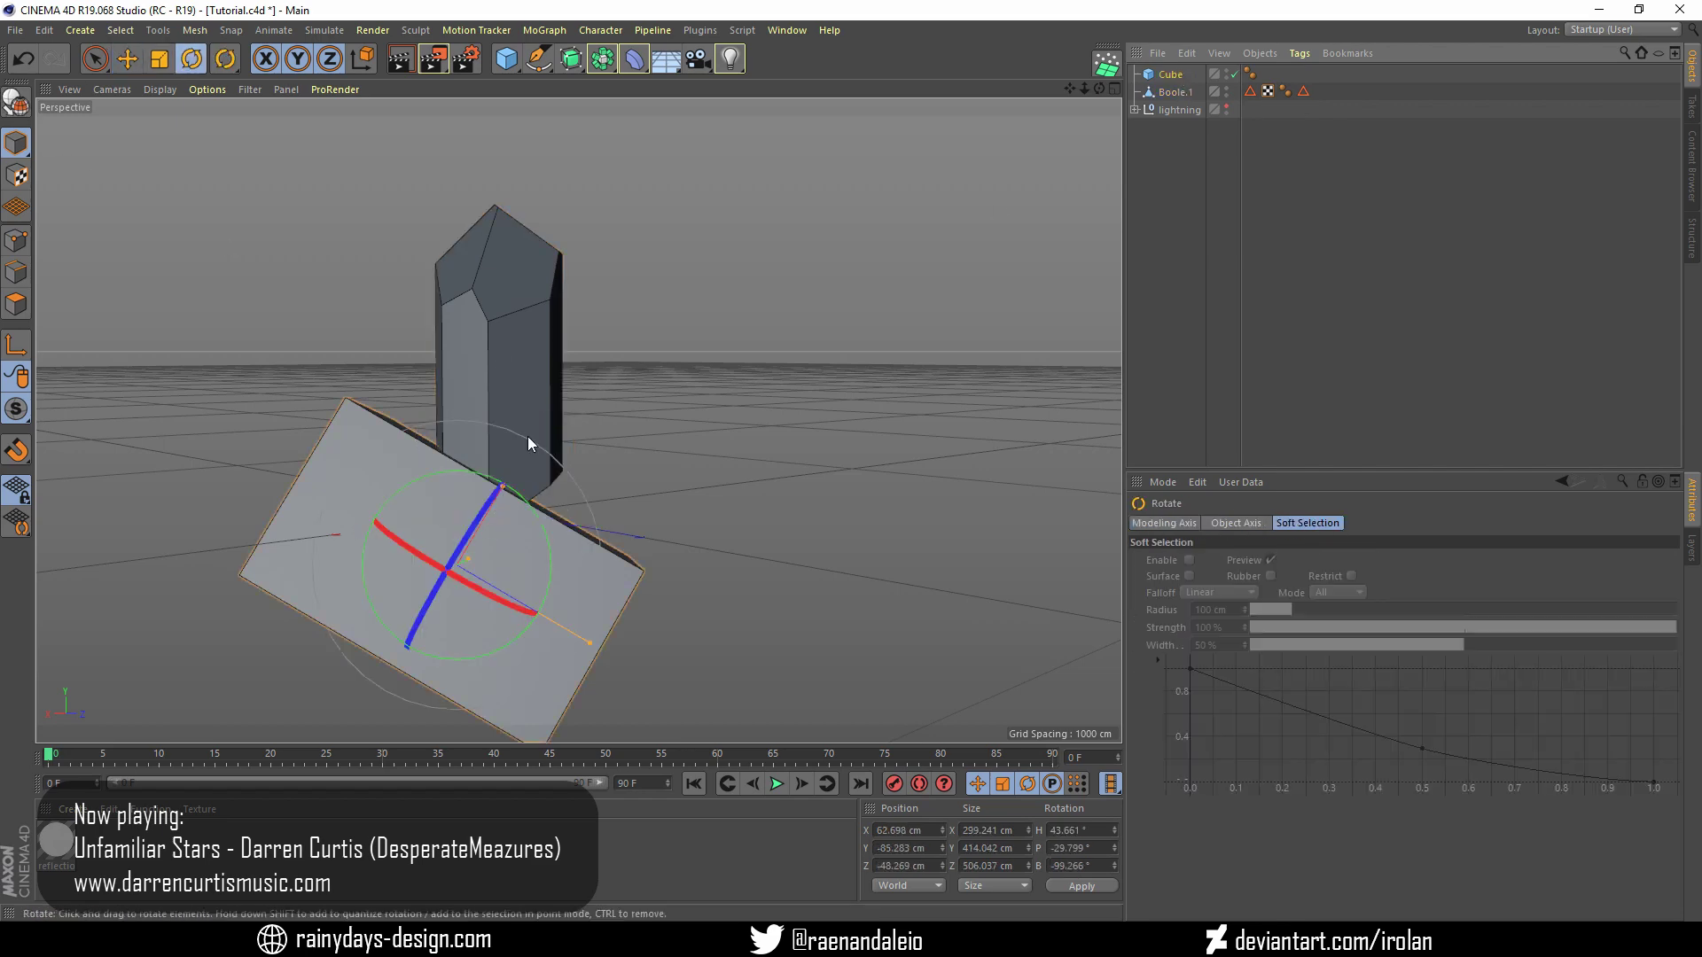
drag(528, 436, 609, 390)
key(e)
mouse_move(536, 122)
alt+mouse_down()
mouse_move(570, 562)
mouse_move(390, 607)
mouse_move(482, 533)
alt+mouse_up()
key(r)
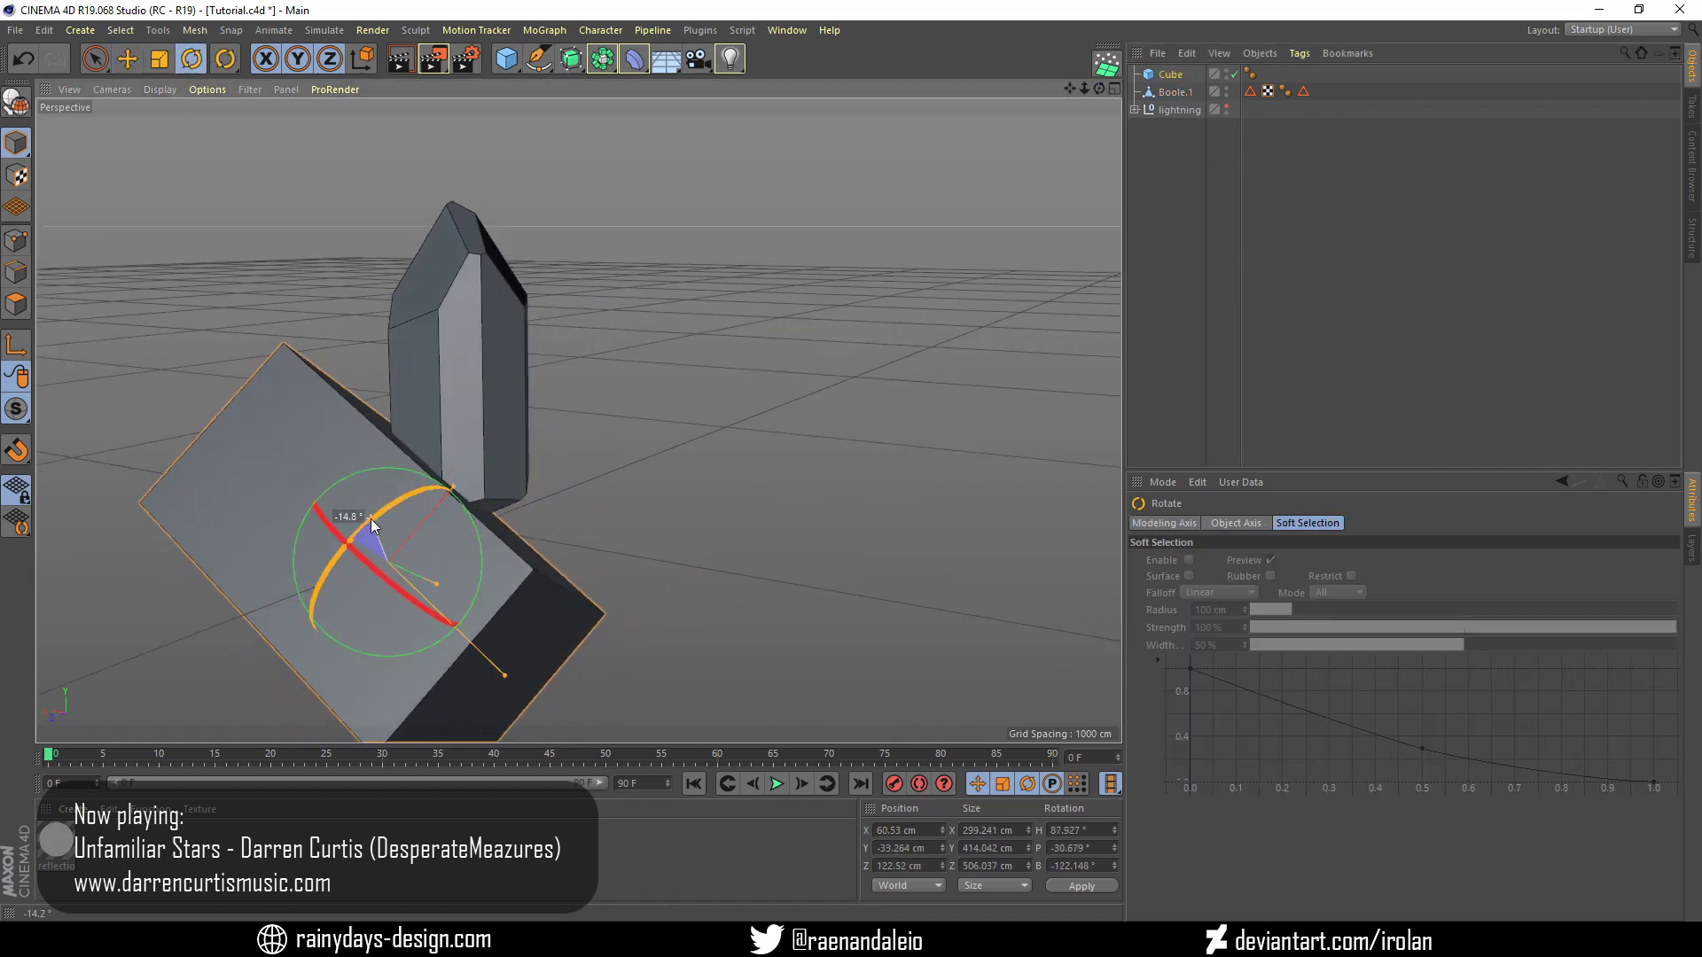
drag(1099, 88, 1099, 124)
key(e)
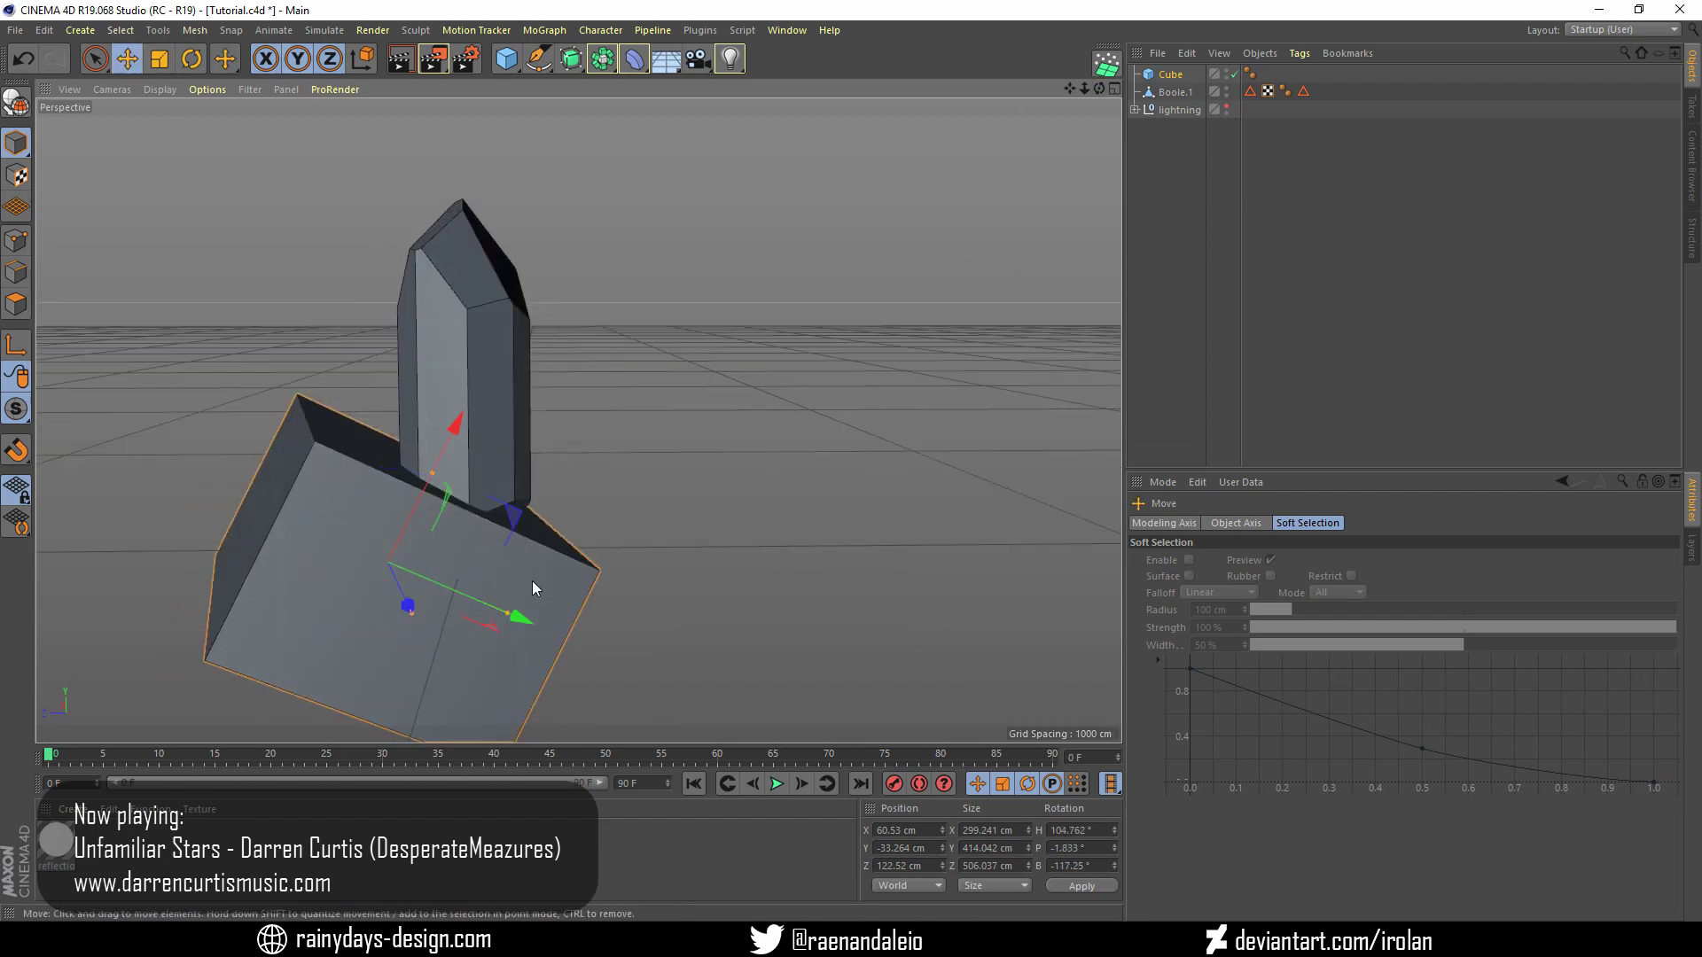
drag(532, 581, 442, 462)
click(634, 59)
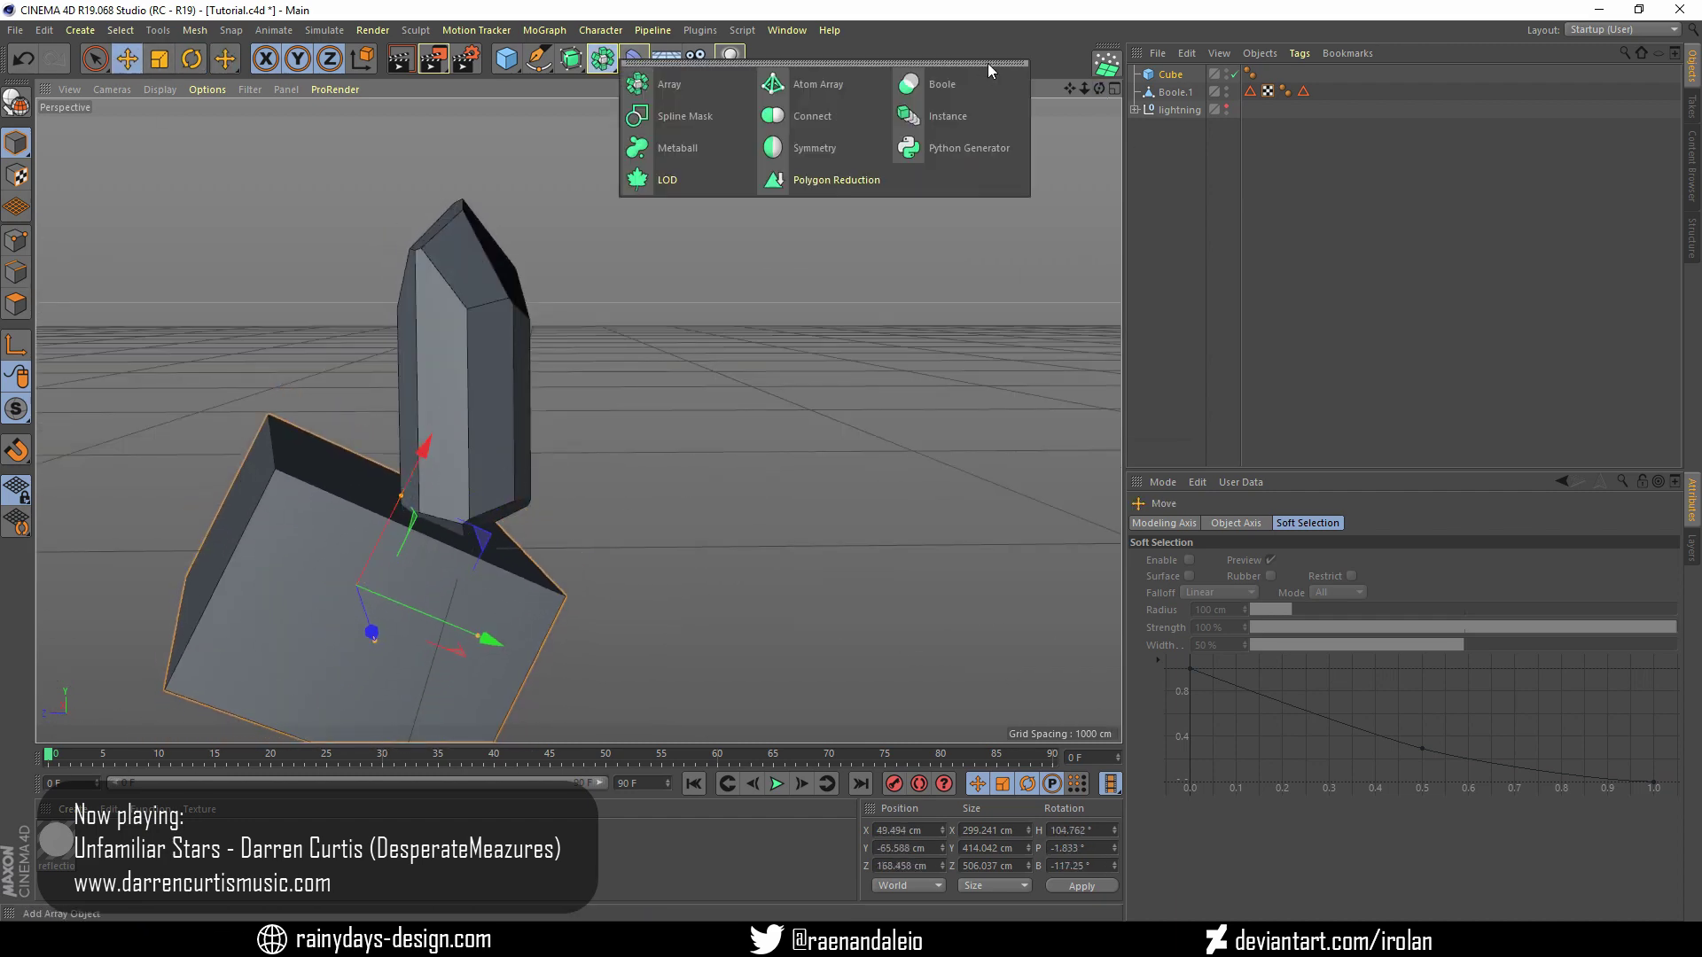
click(987, 62)
Collapse the Boole into an editable polygon crystal and delete all tags except UVW
key(ctrl+z)
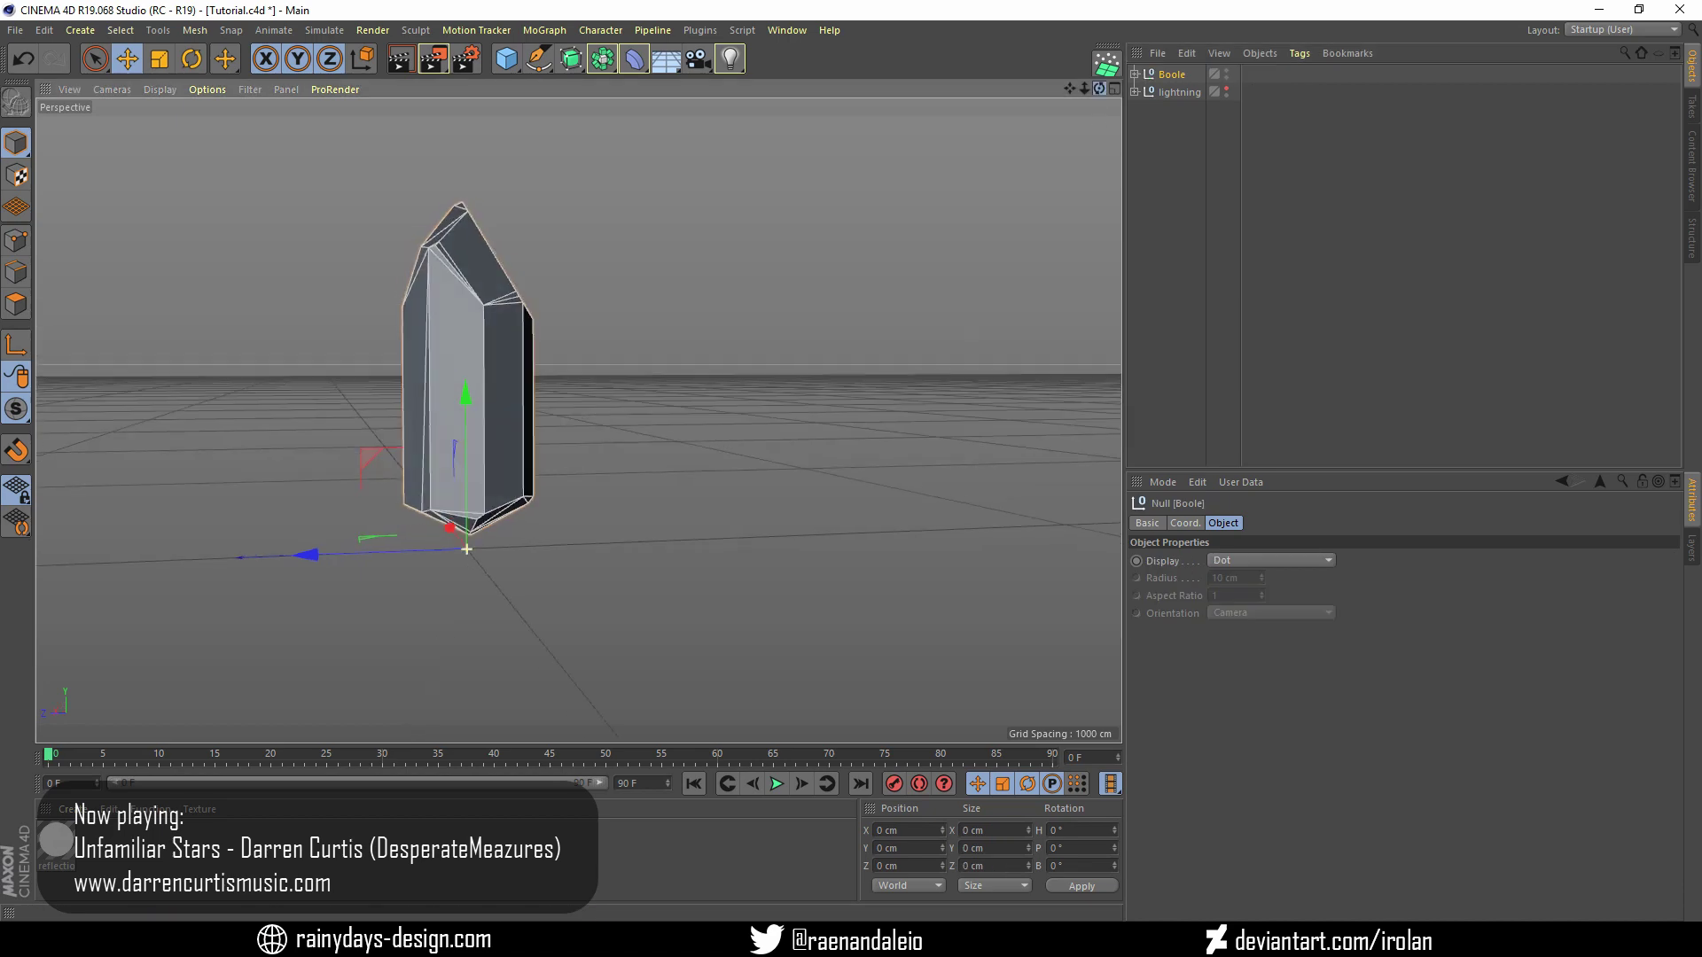
key(c)
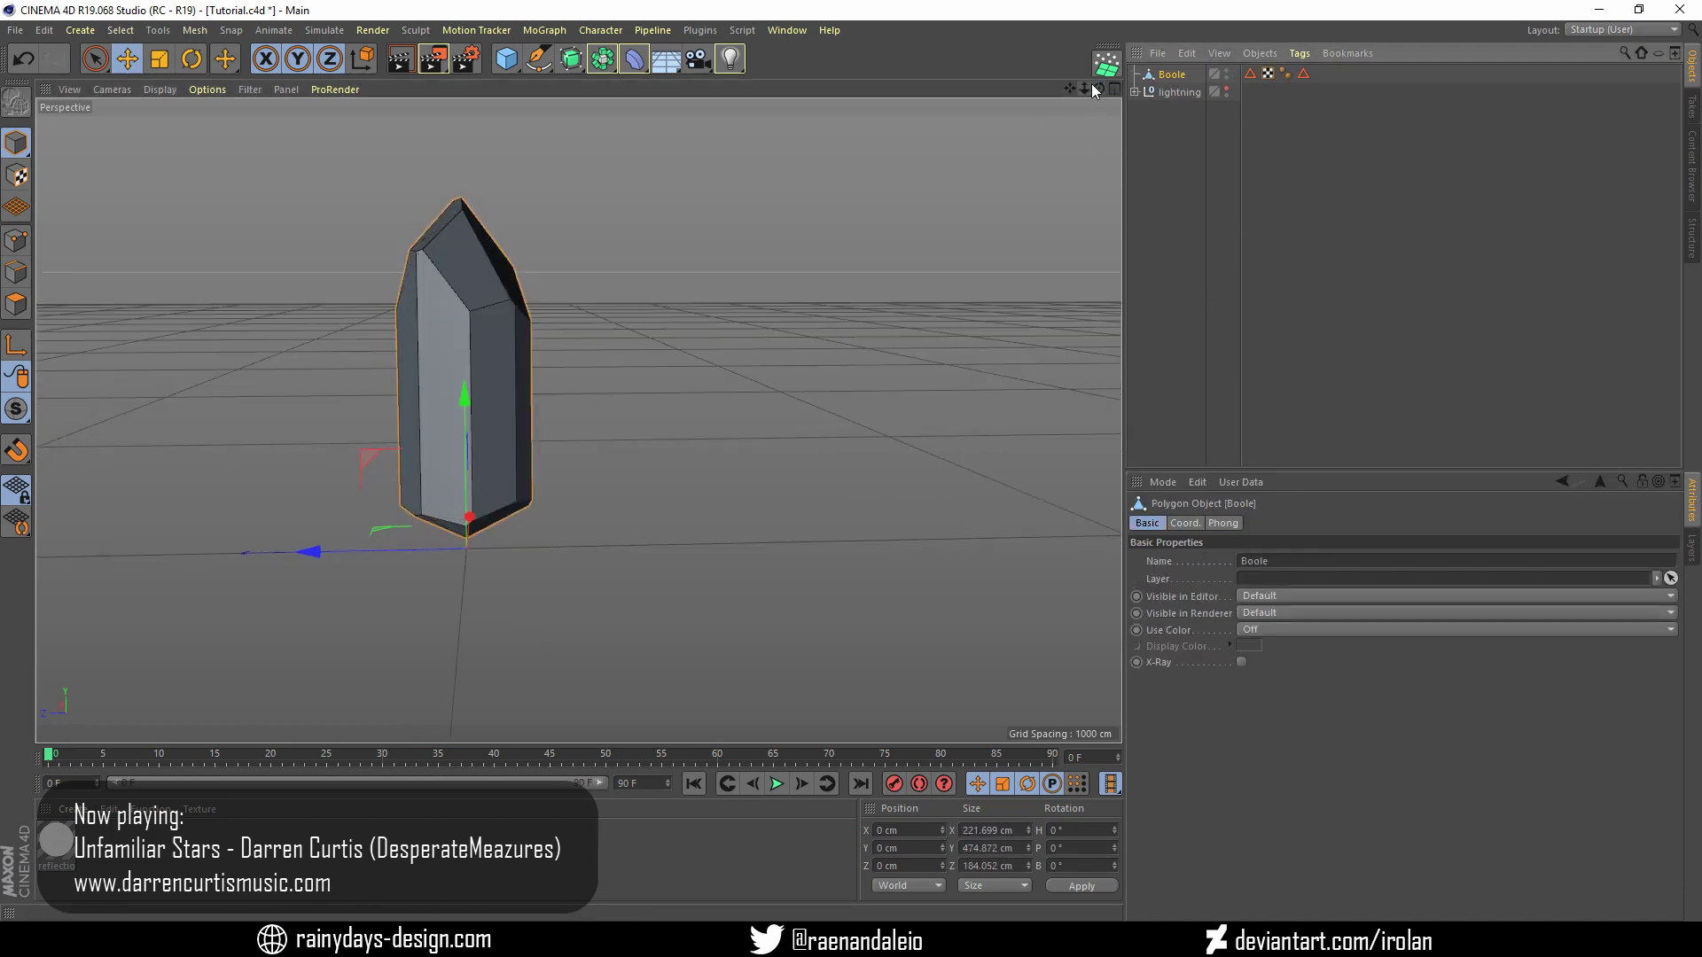
mouse_move(1099, 88)
mouse_down()
mouse_move(1077, 102)
mouse_move(1092, 244)
mouse_up()
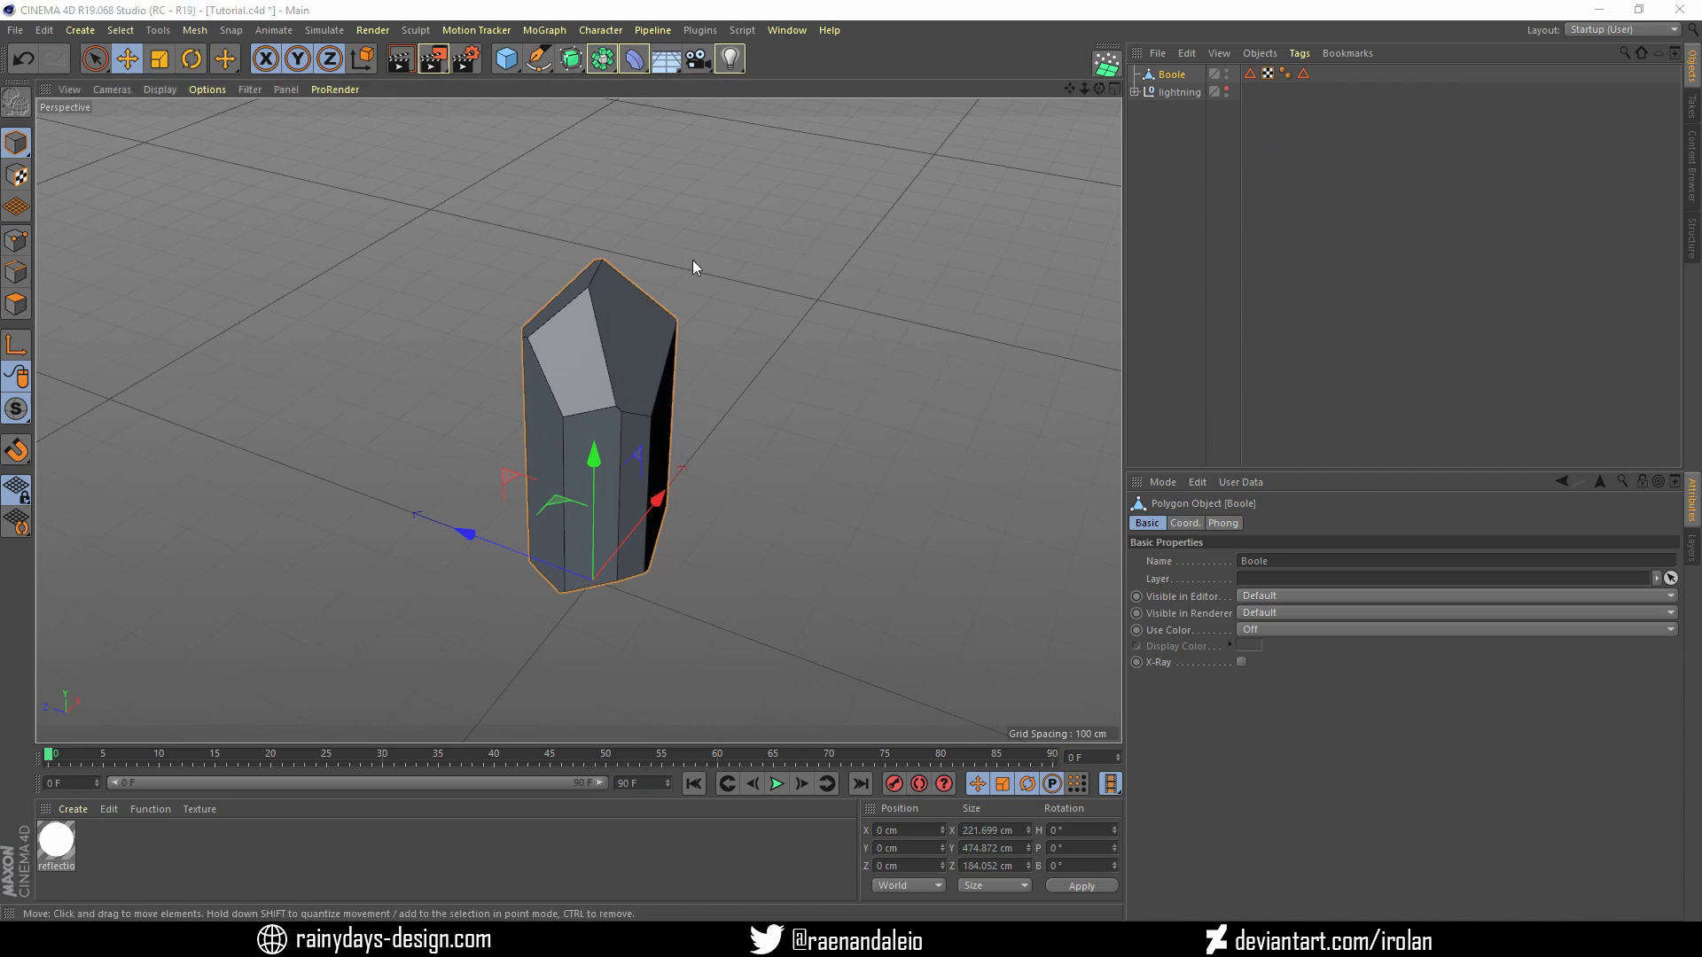
click(1269, 75)
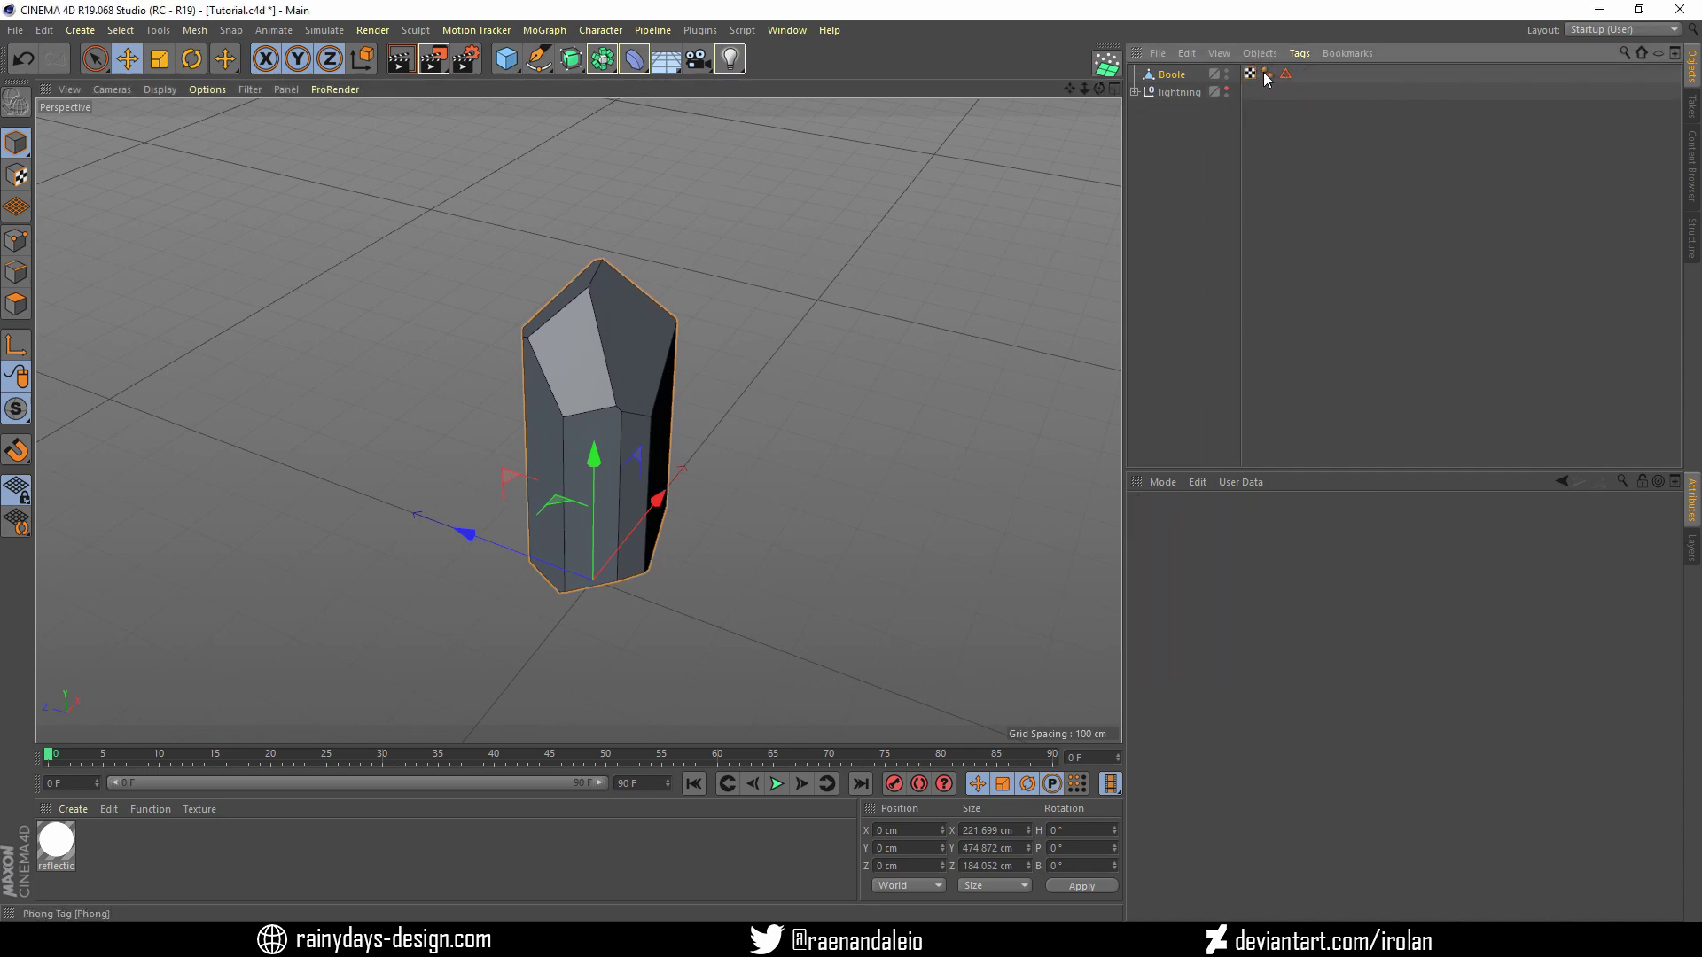
key(Delete)
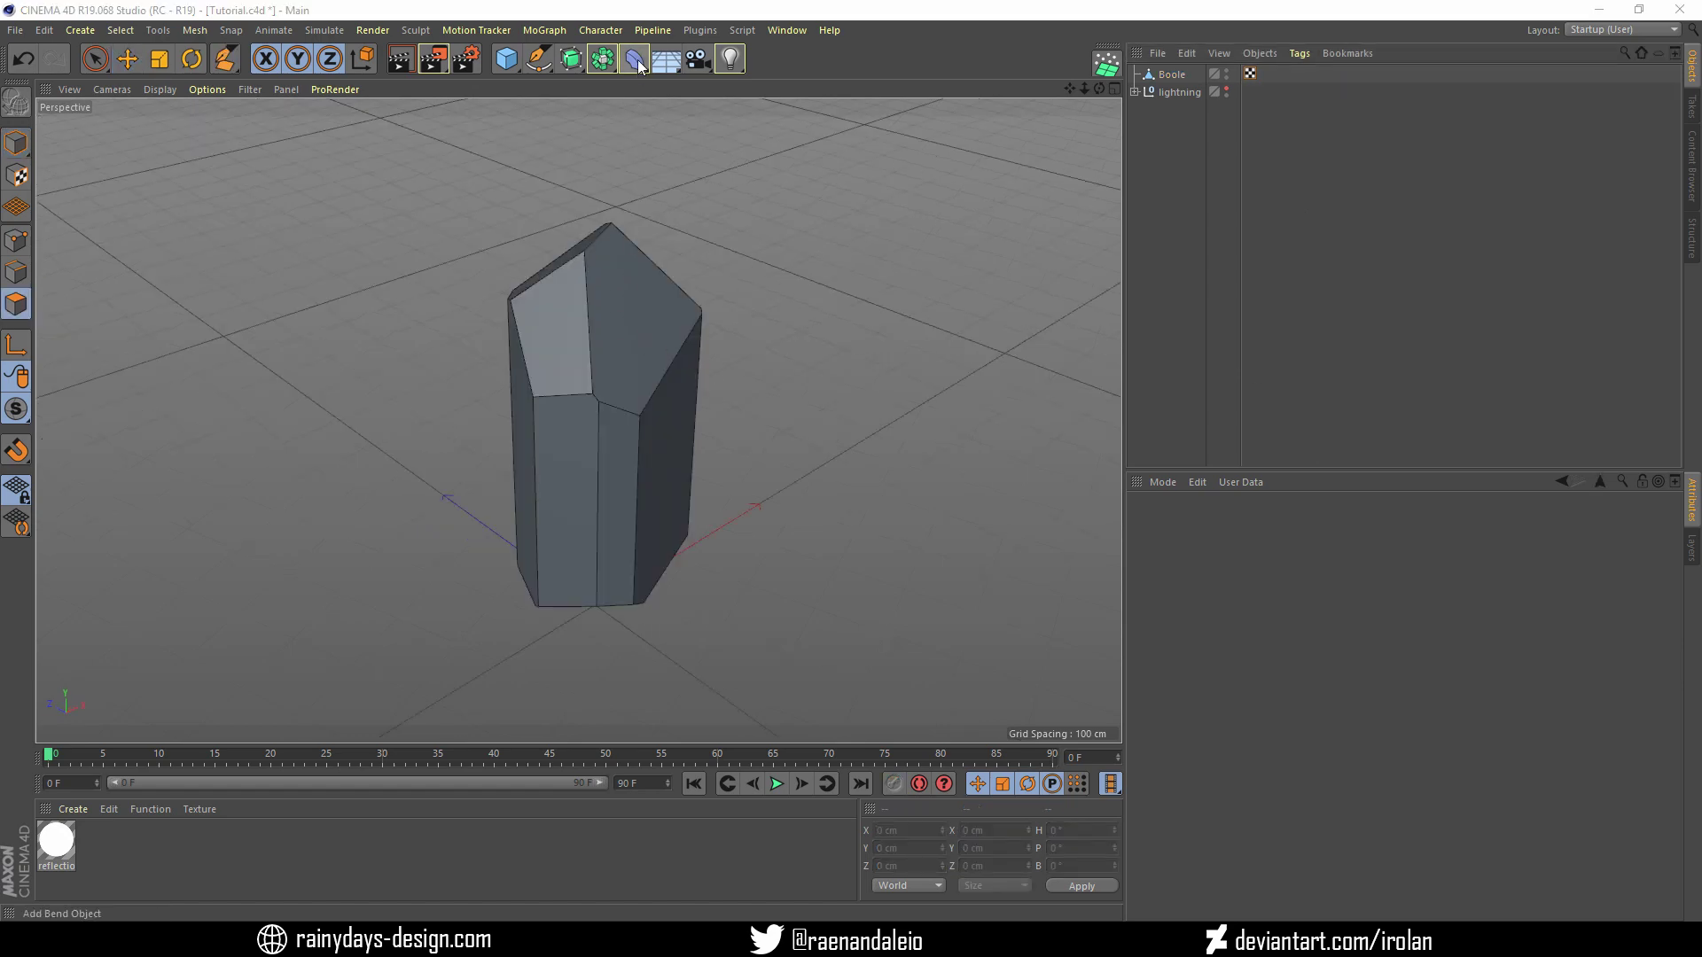
Add a Bevel deformer under the crystal with Offset 3 cm and Subdivision 2
drag(640, 66, 721, 312)
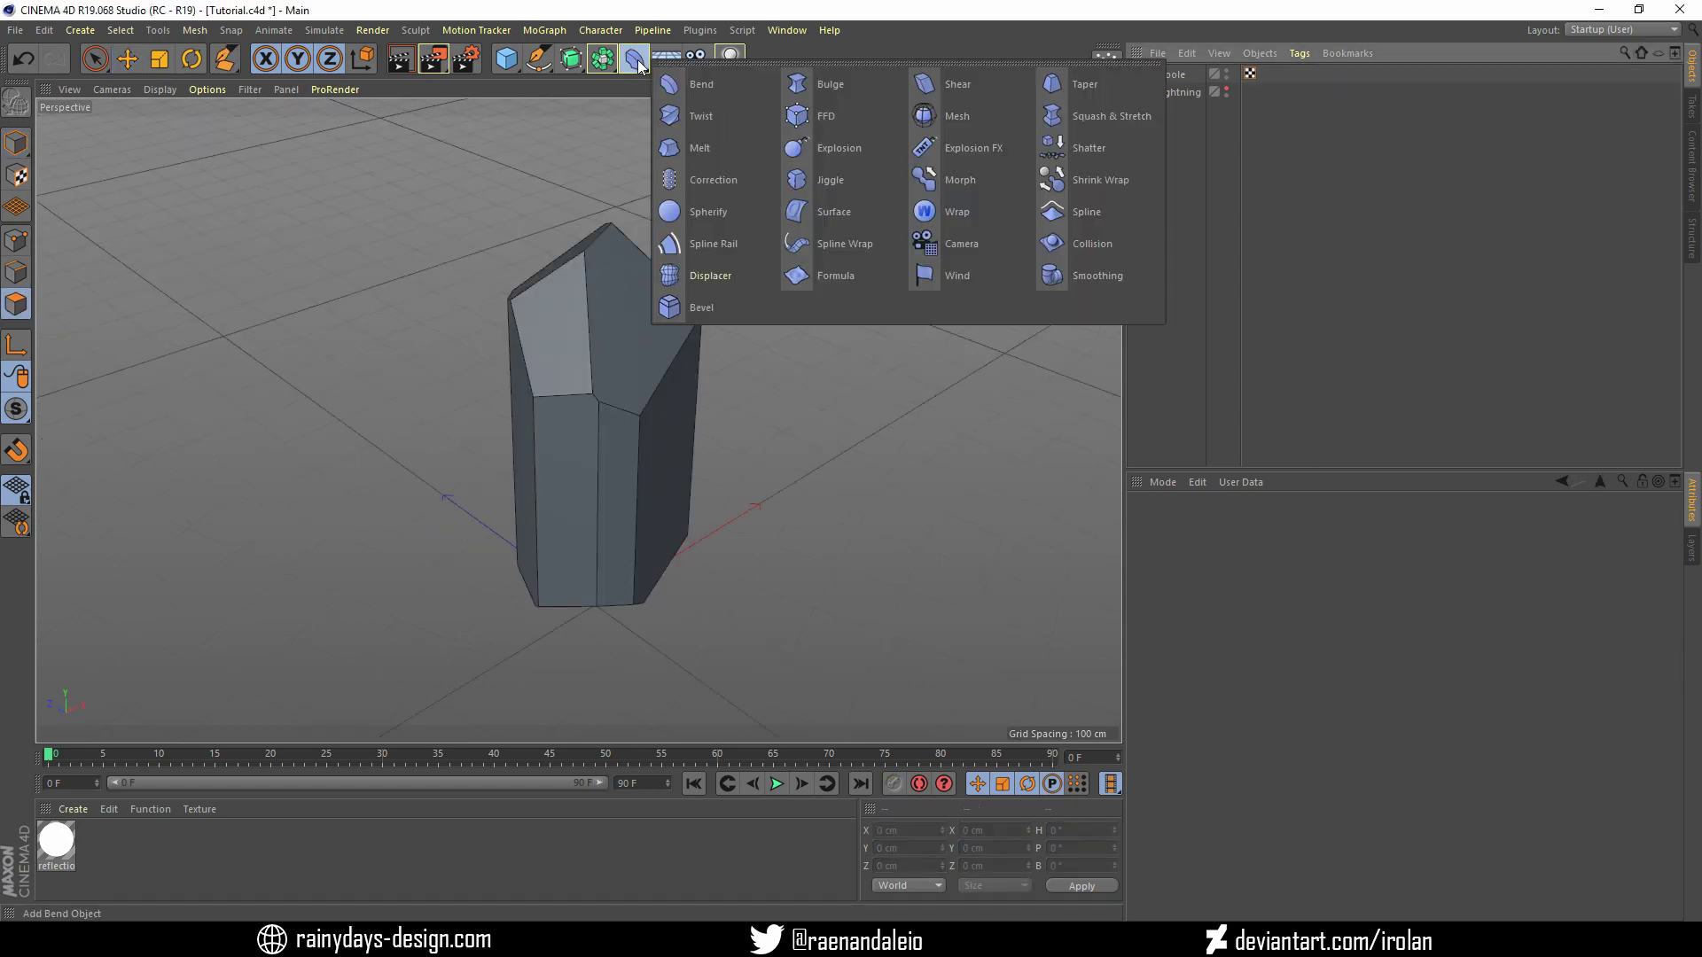
click(721, 312)
click(15, 151)
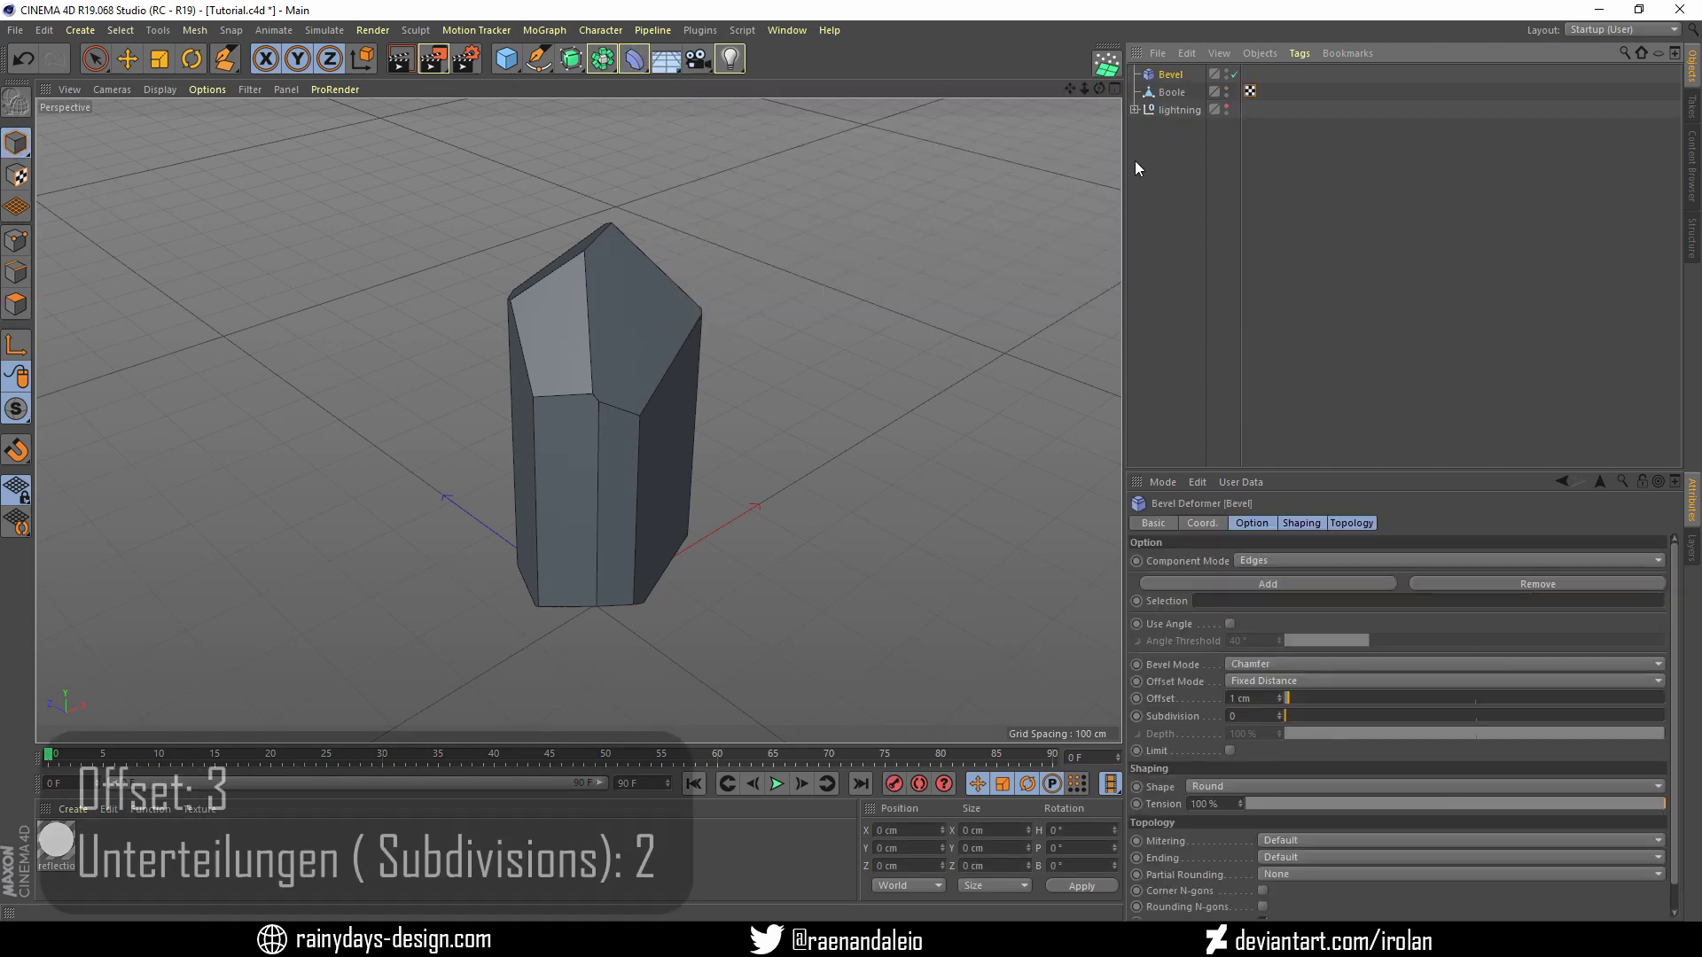
drag(1173, 96, 1174, 94)
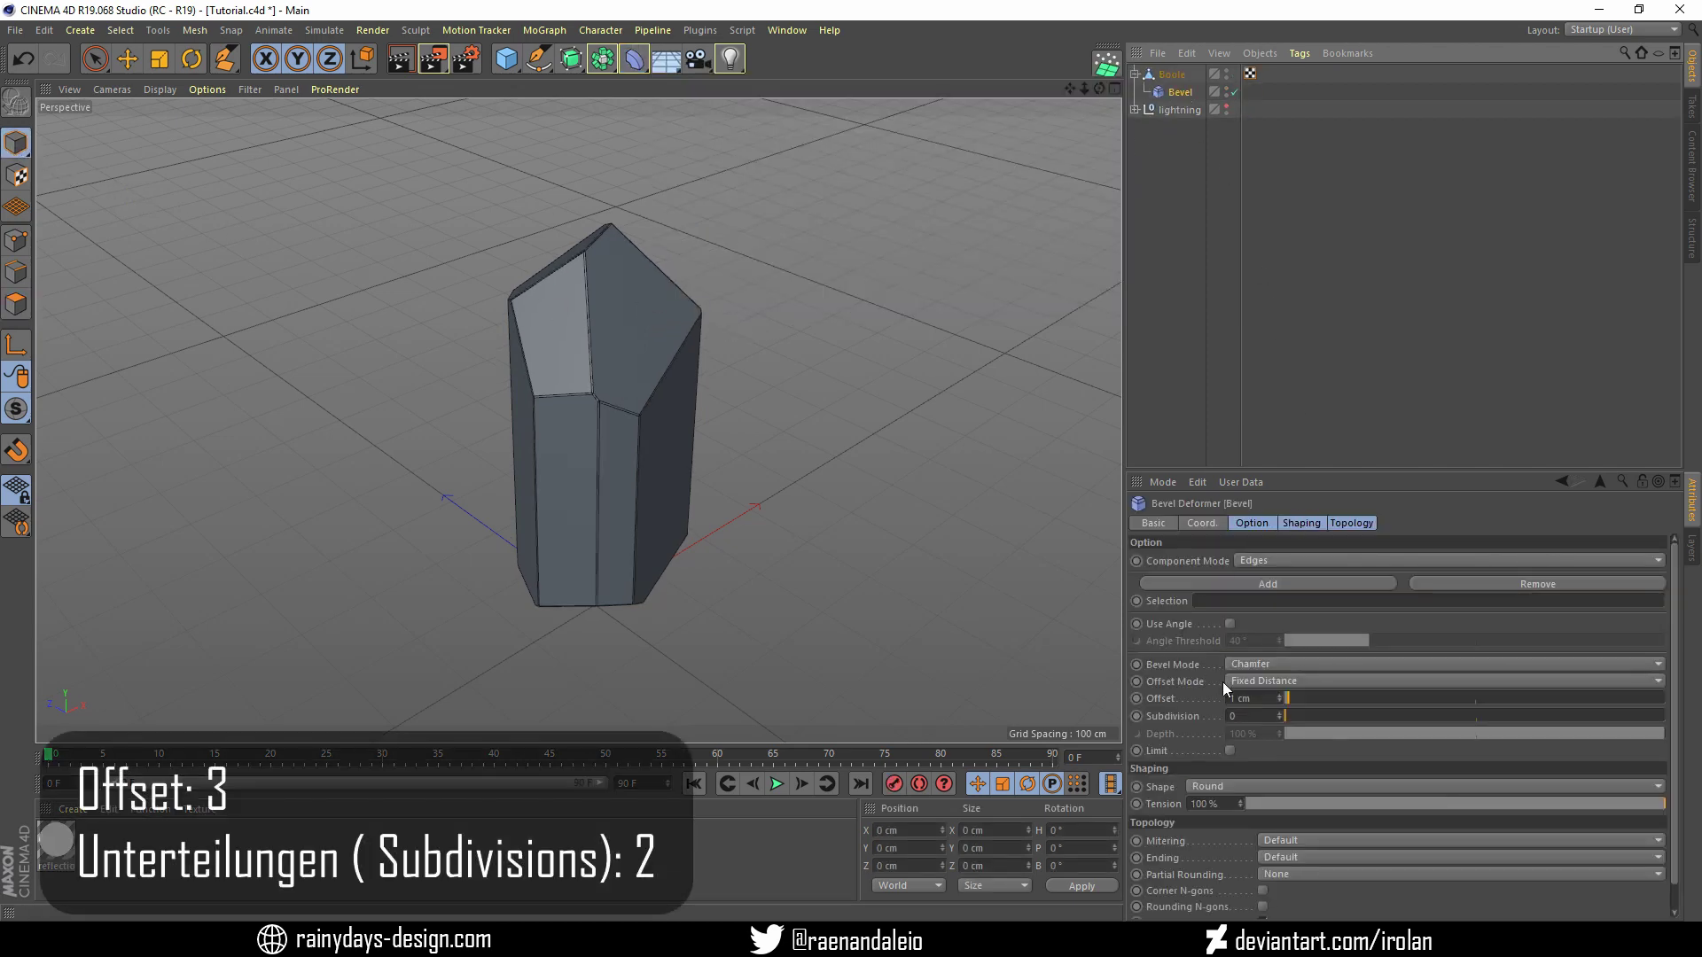
click(1252, 698)
text(3)
click(1247, 716)
text(2)
key(Return)
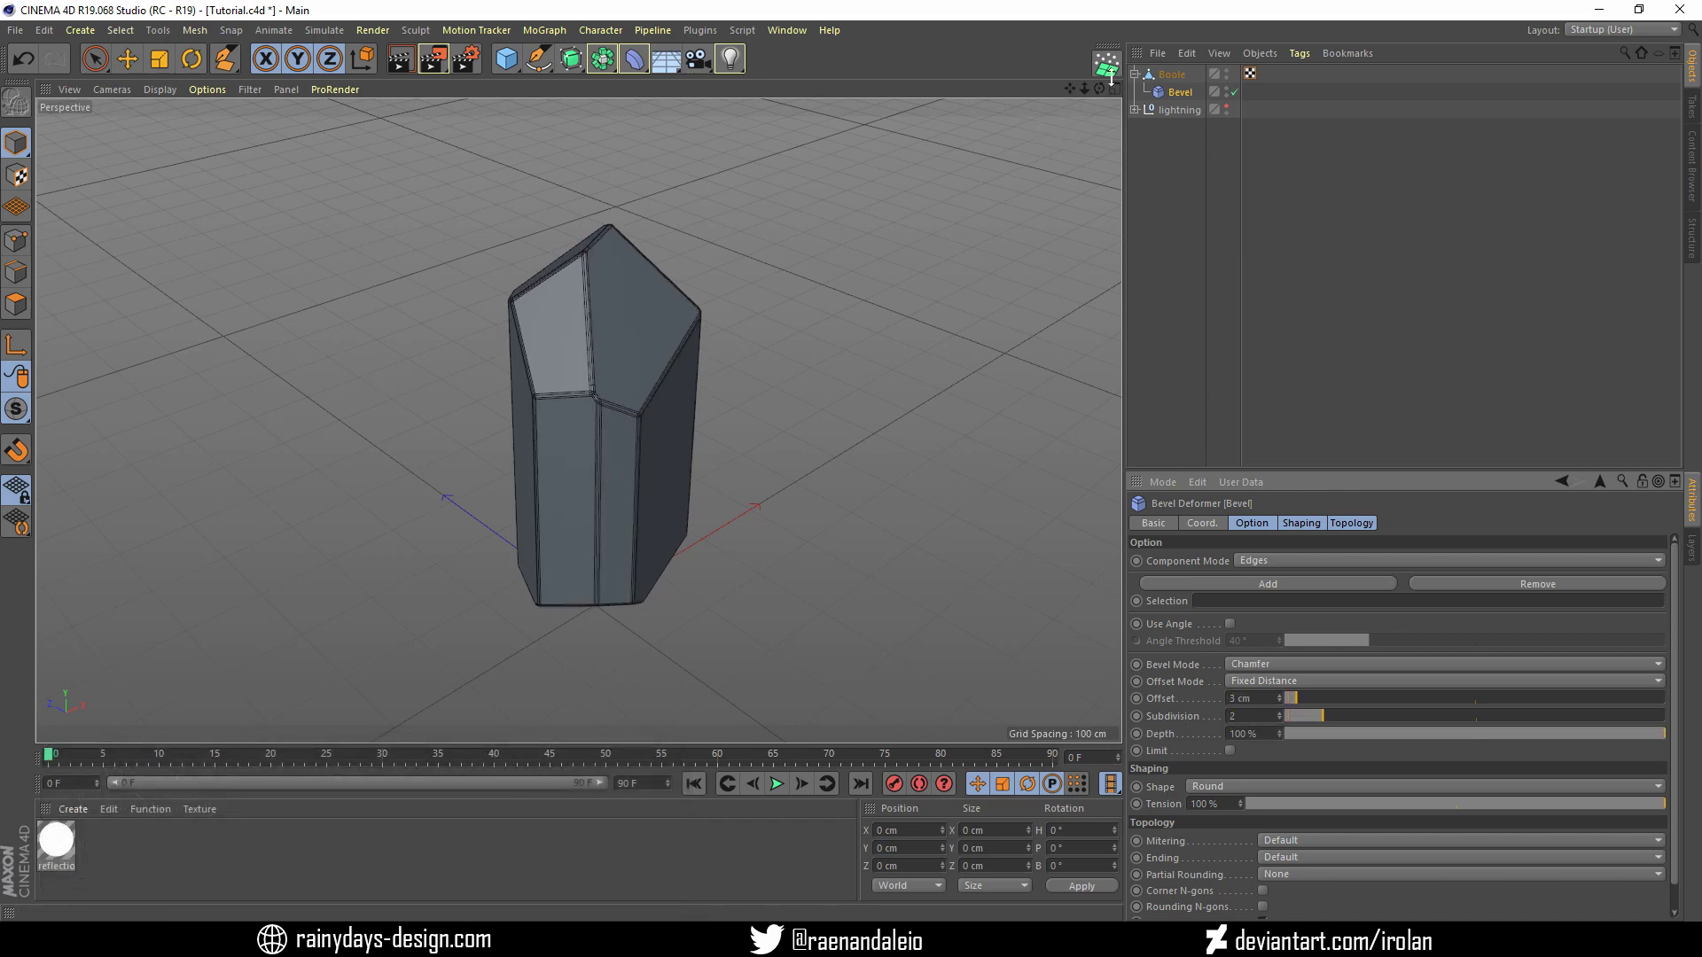
Switch the viewport to Gouraud Shading and inspect the bevelled crystal
drag(1099, 89, 887, 116)
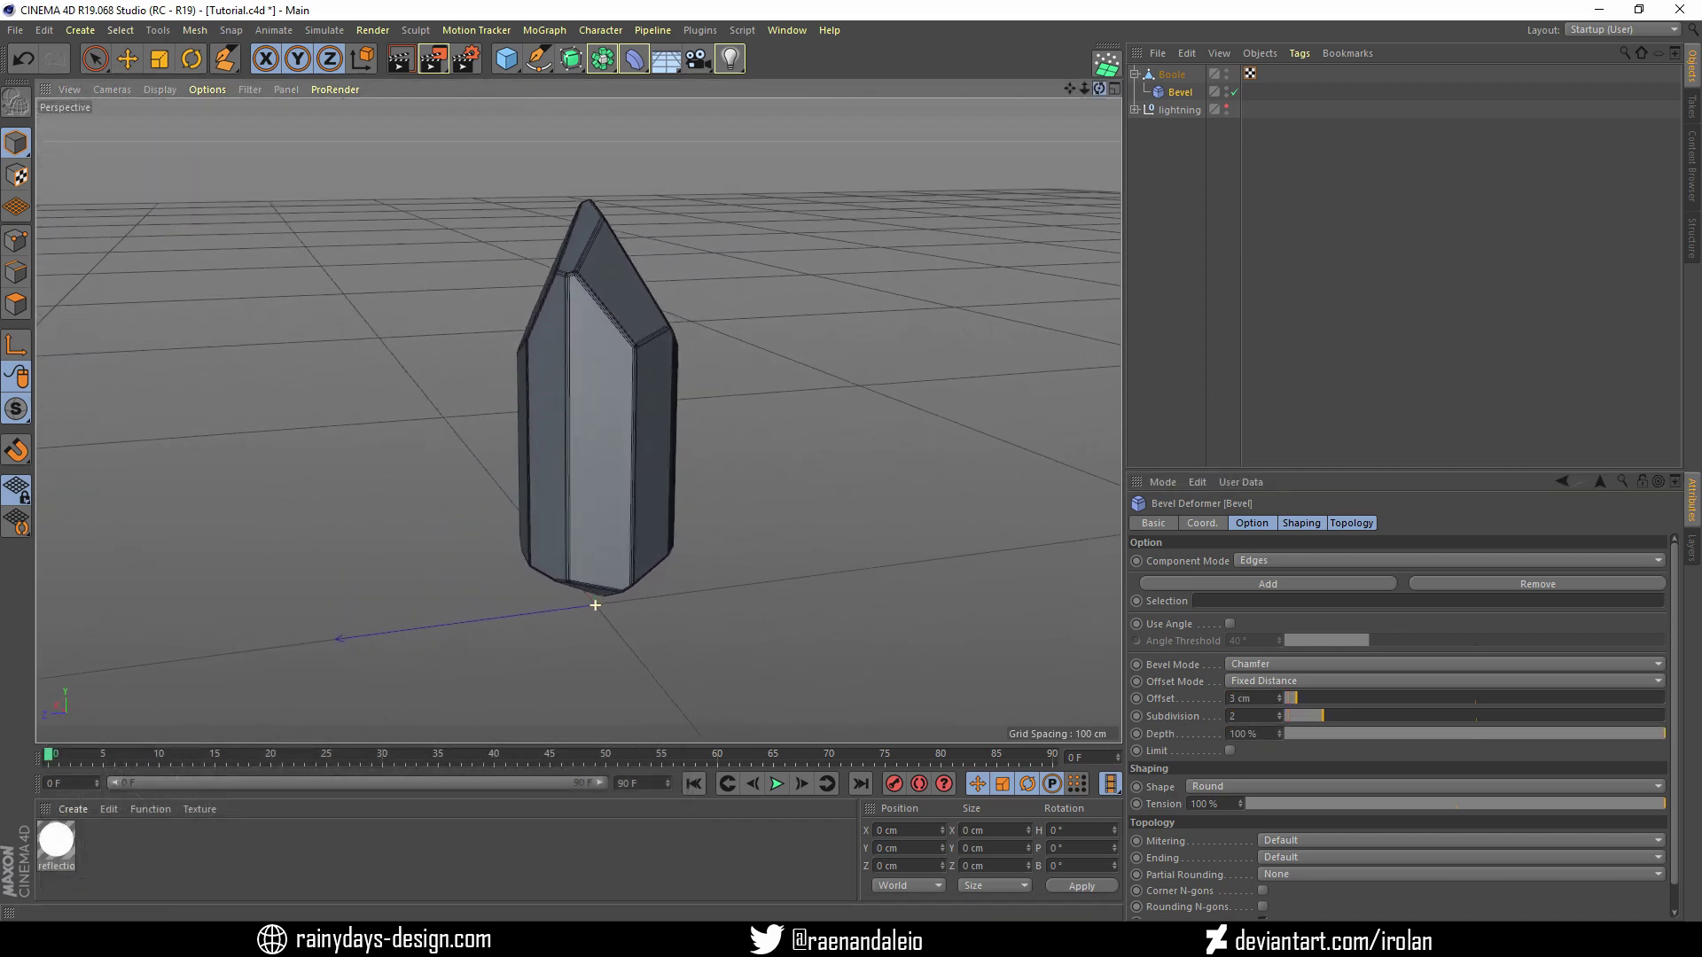
drag(1099, 89, 1064, 142)
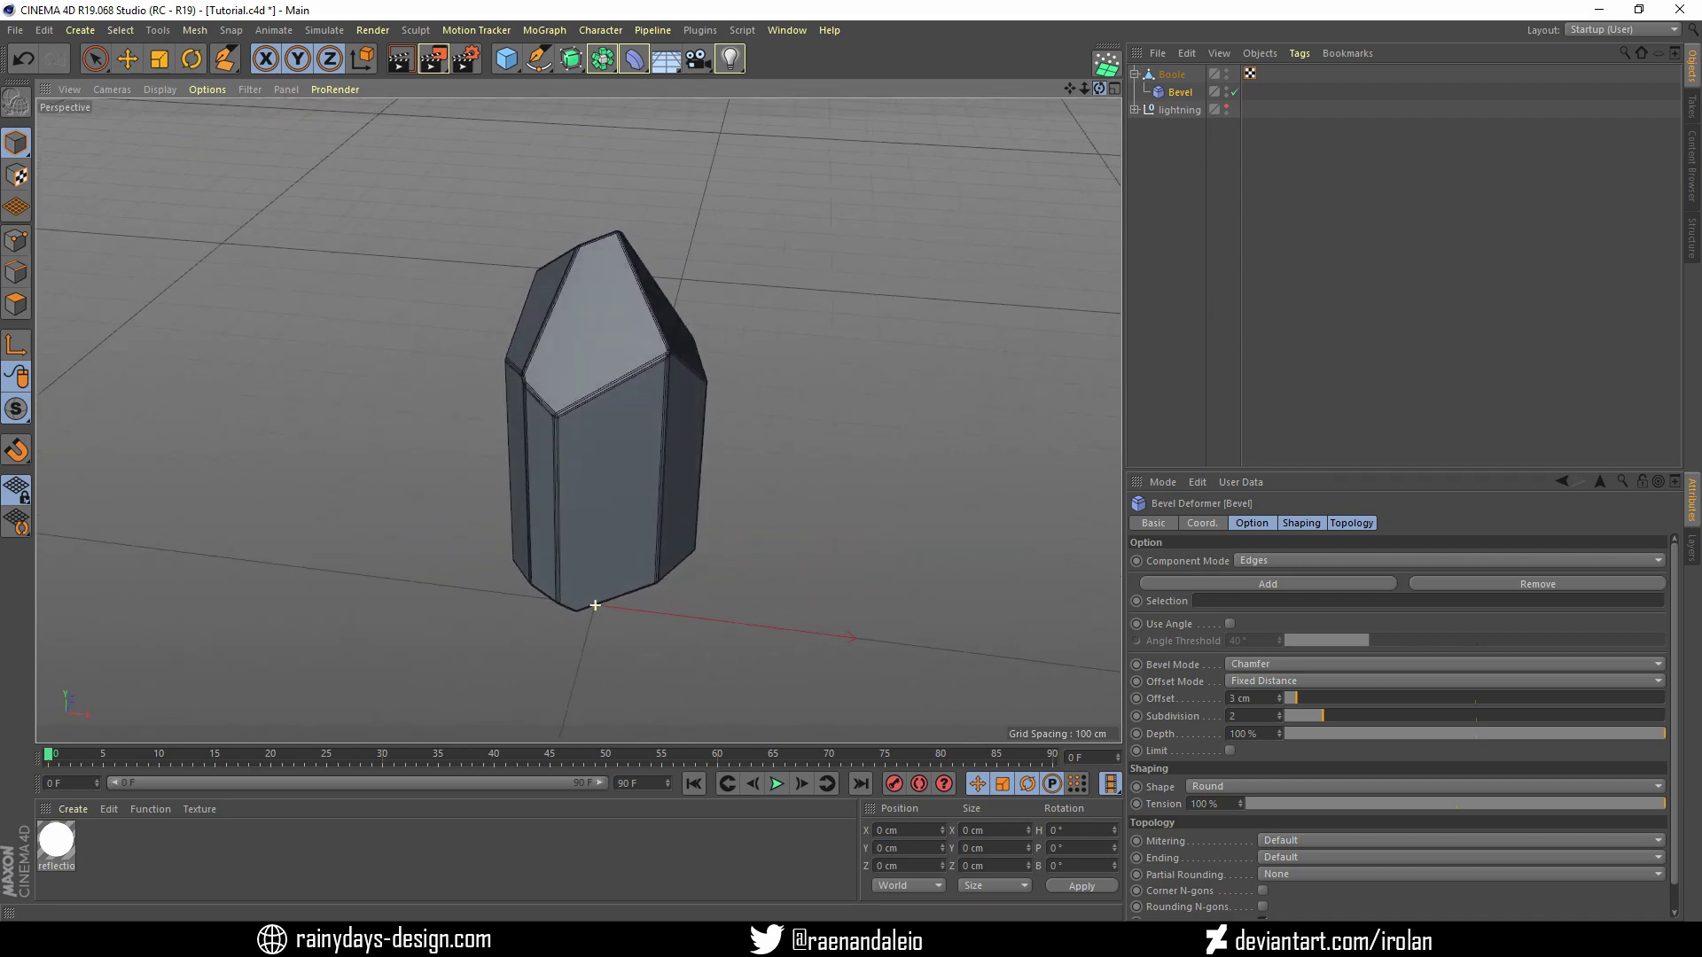
click(188, 89)
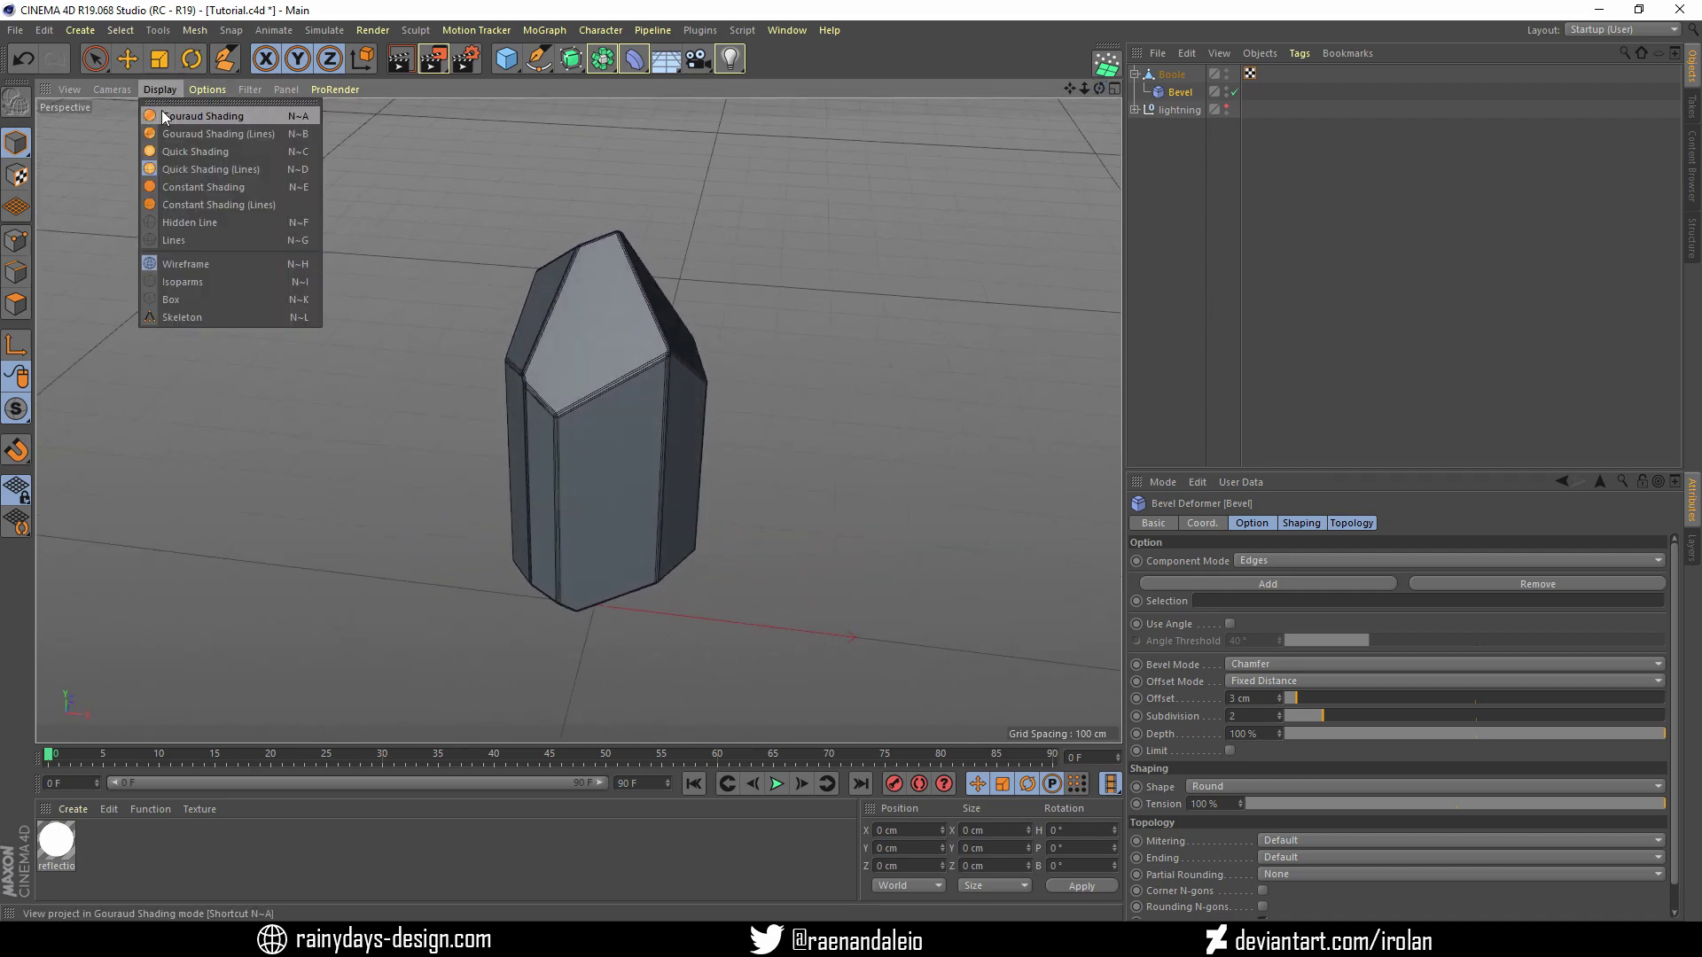
click(228, 115)
mouse_move(1099, 88)
mouse_down()
mouse_move(1046, 97)
mouse_move(1037, 71)
mouse_move(1019, 80)
mouse_up()
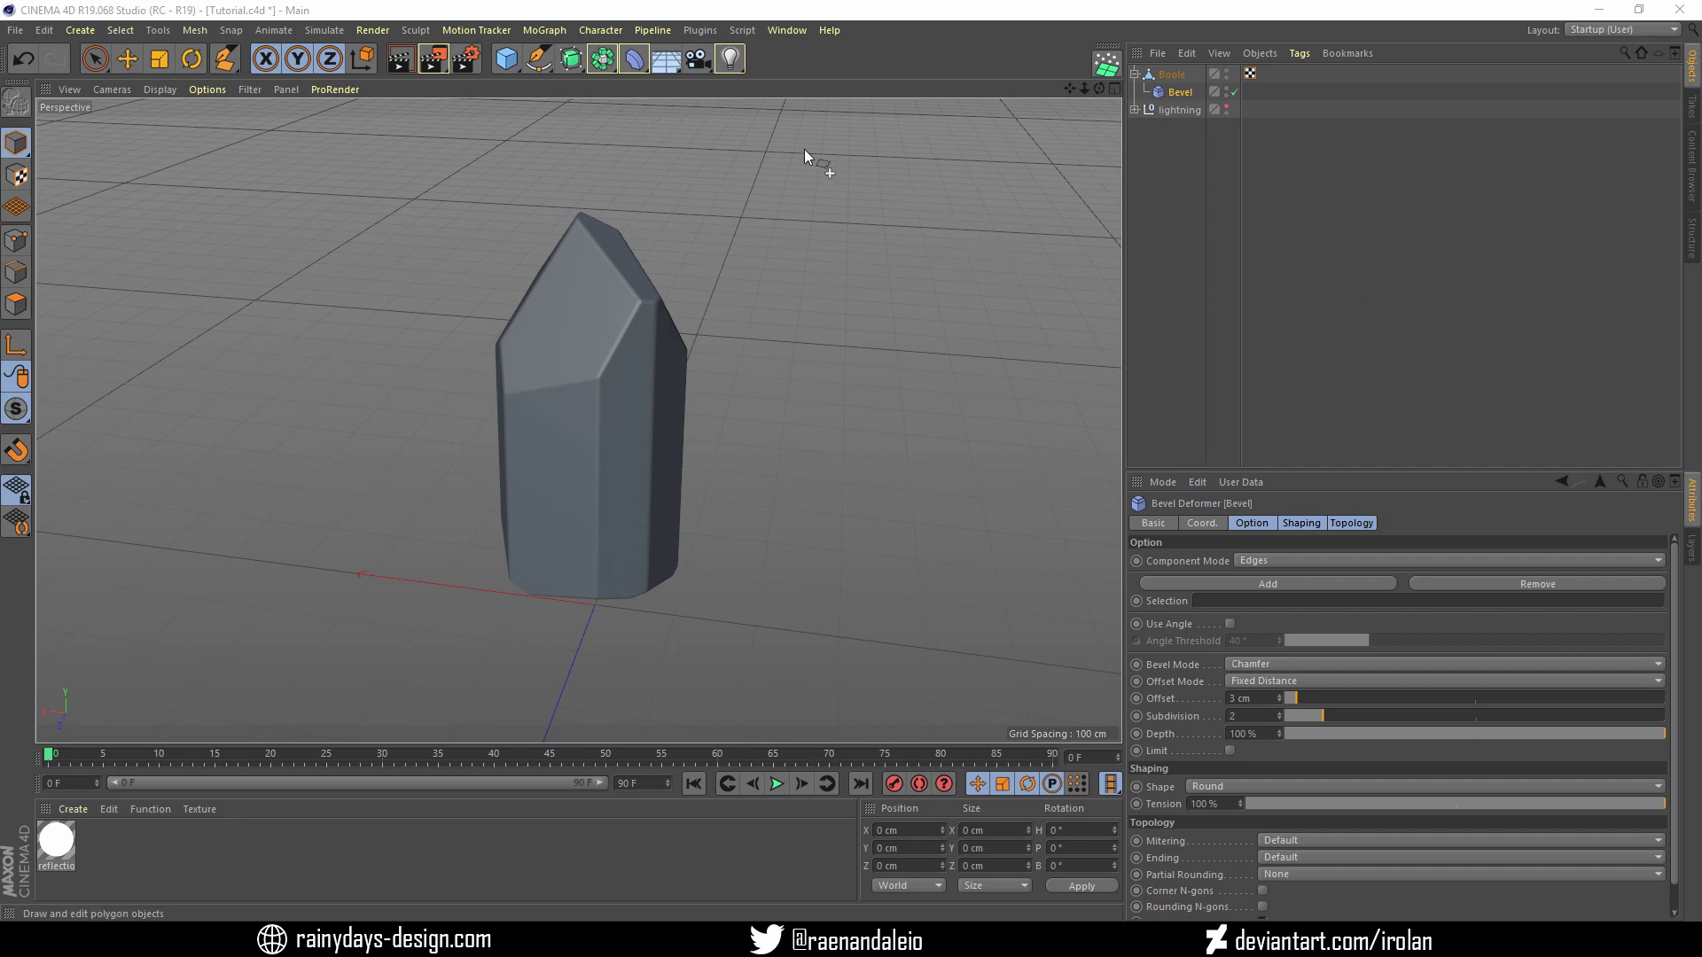
click(544, 30)
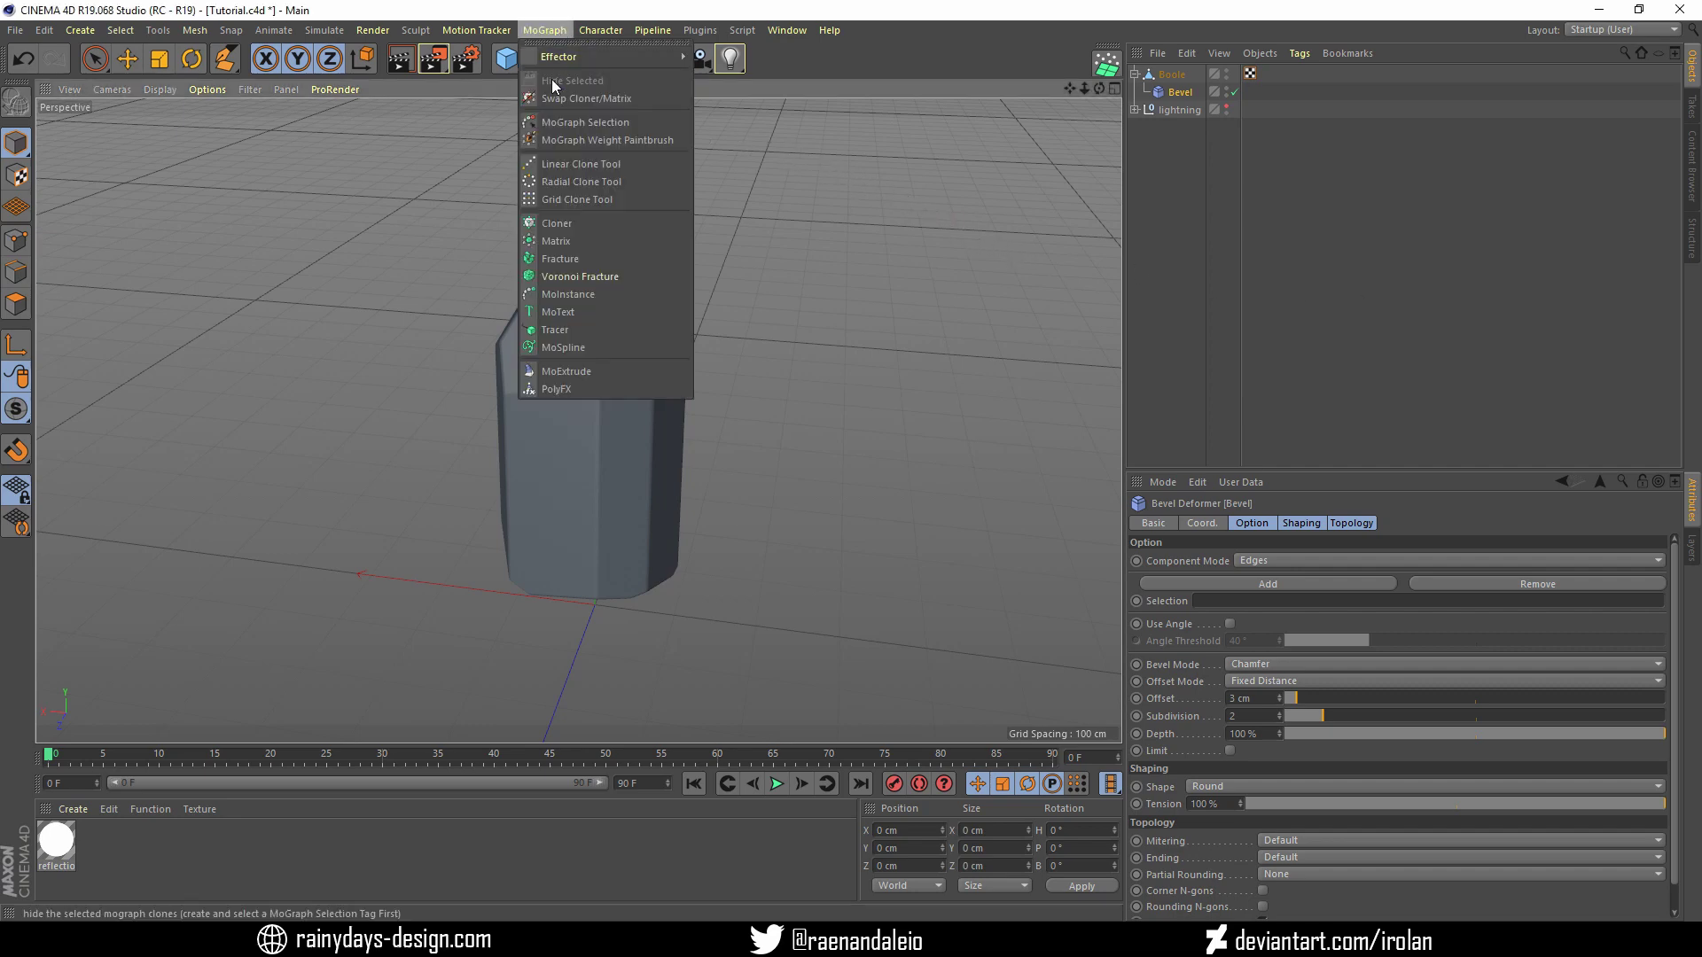
Bake the bevelled Boole crystal into a standalone polygon copy, then reselect the original Boole
click(560, 32)
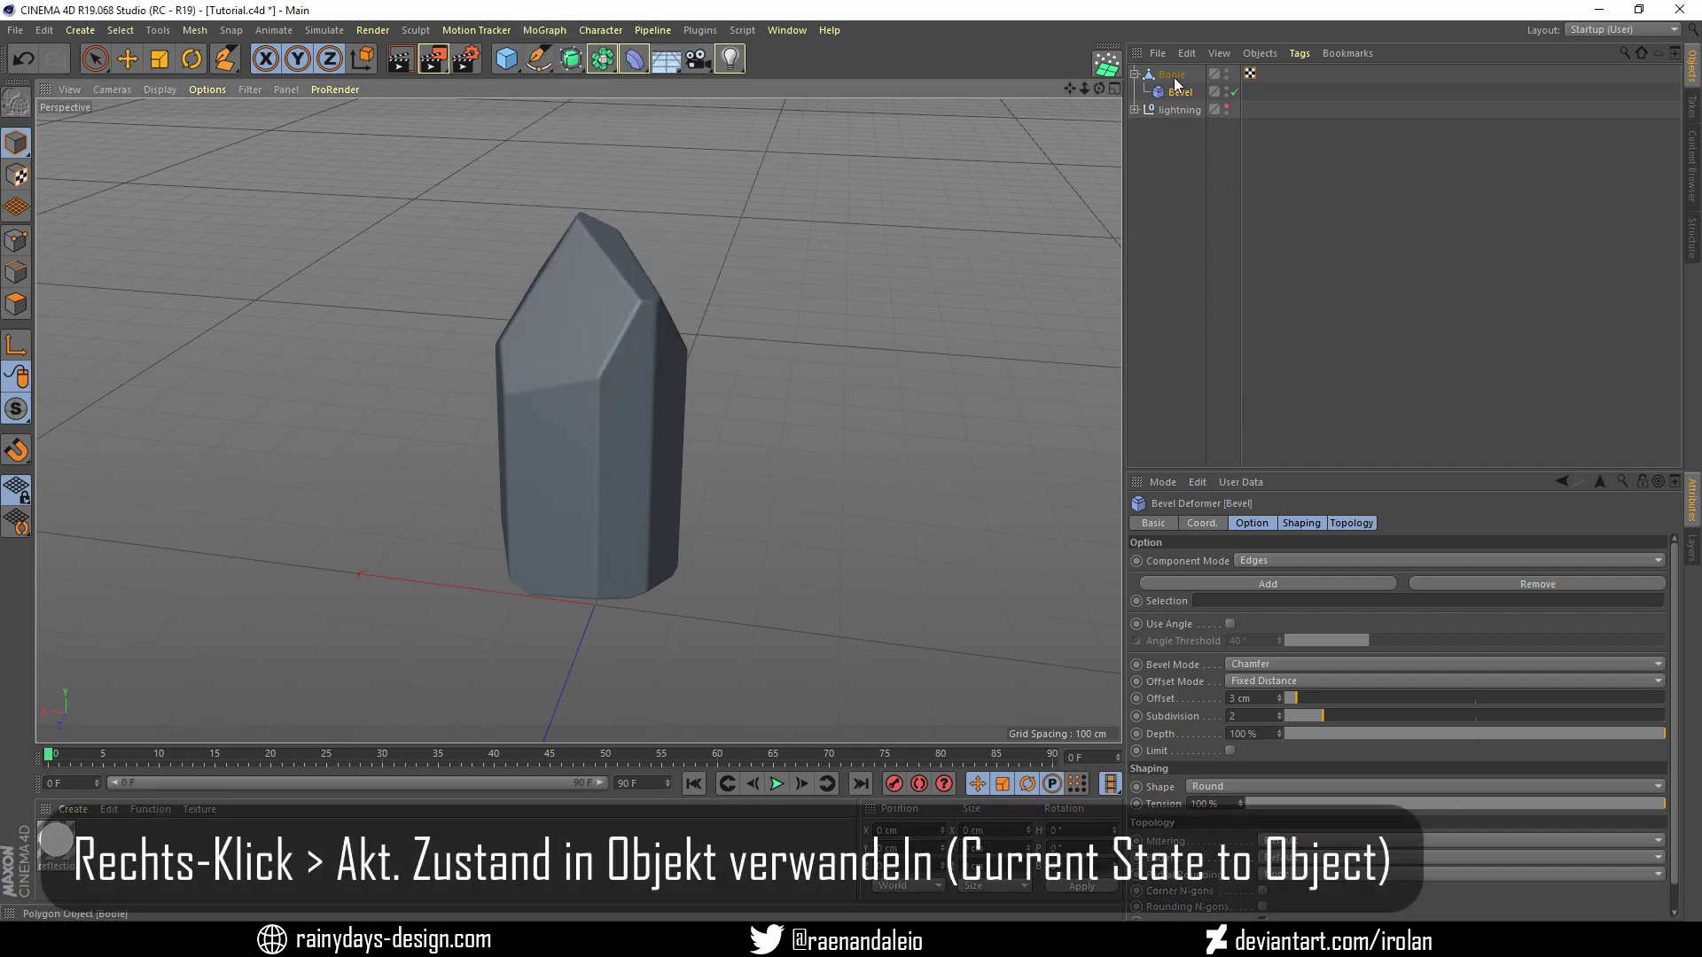
right_click(1174, 75)
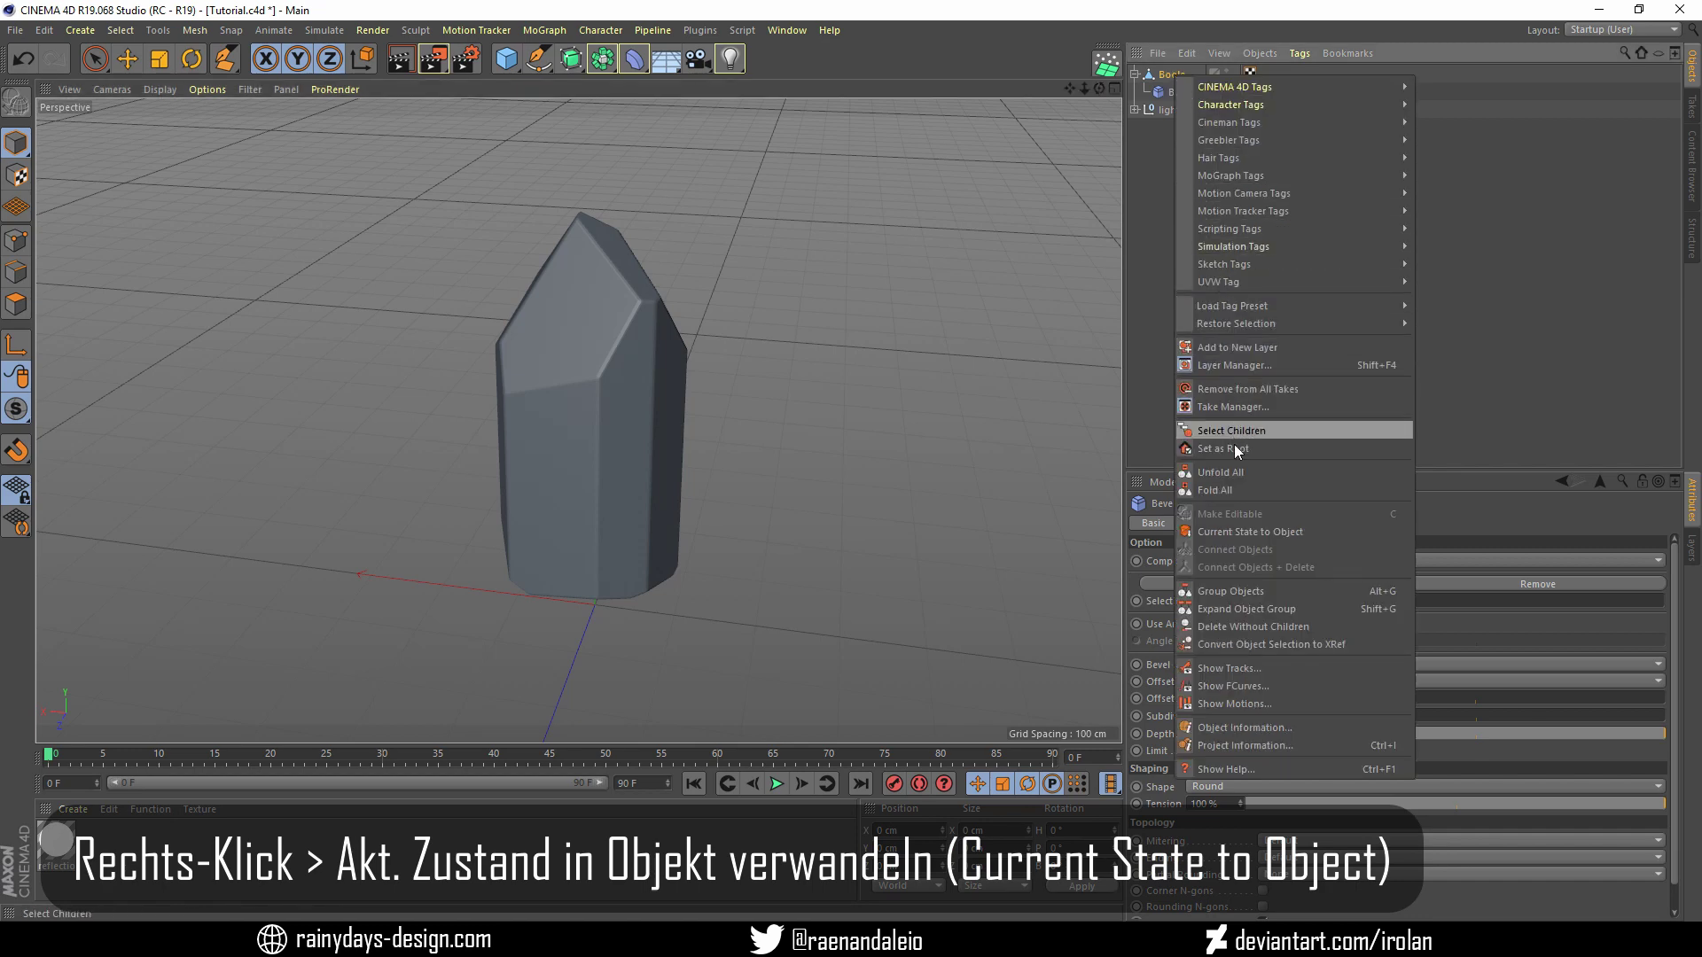
click(1237, 530)
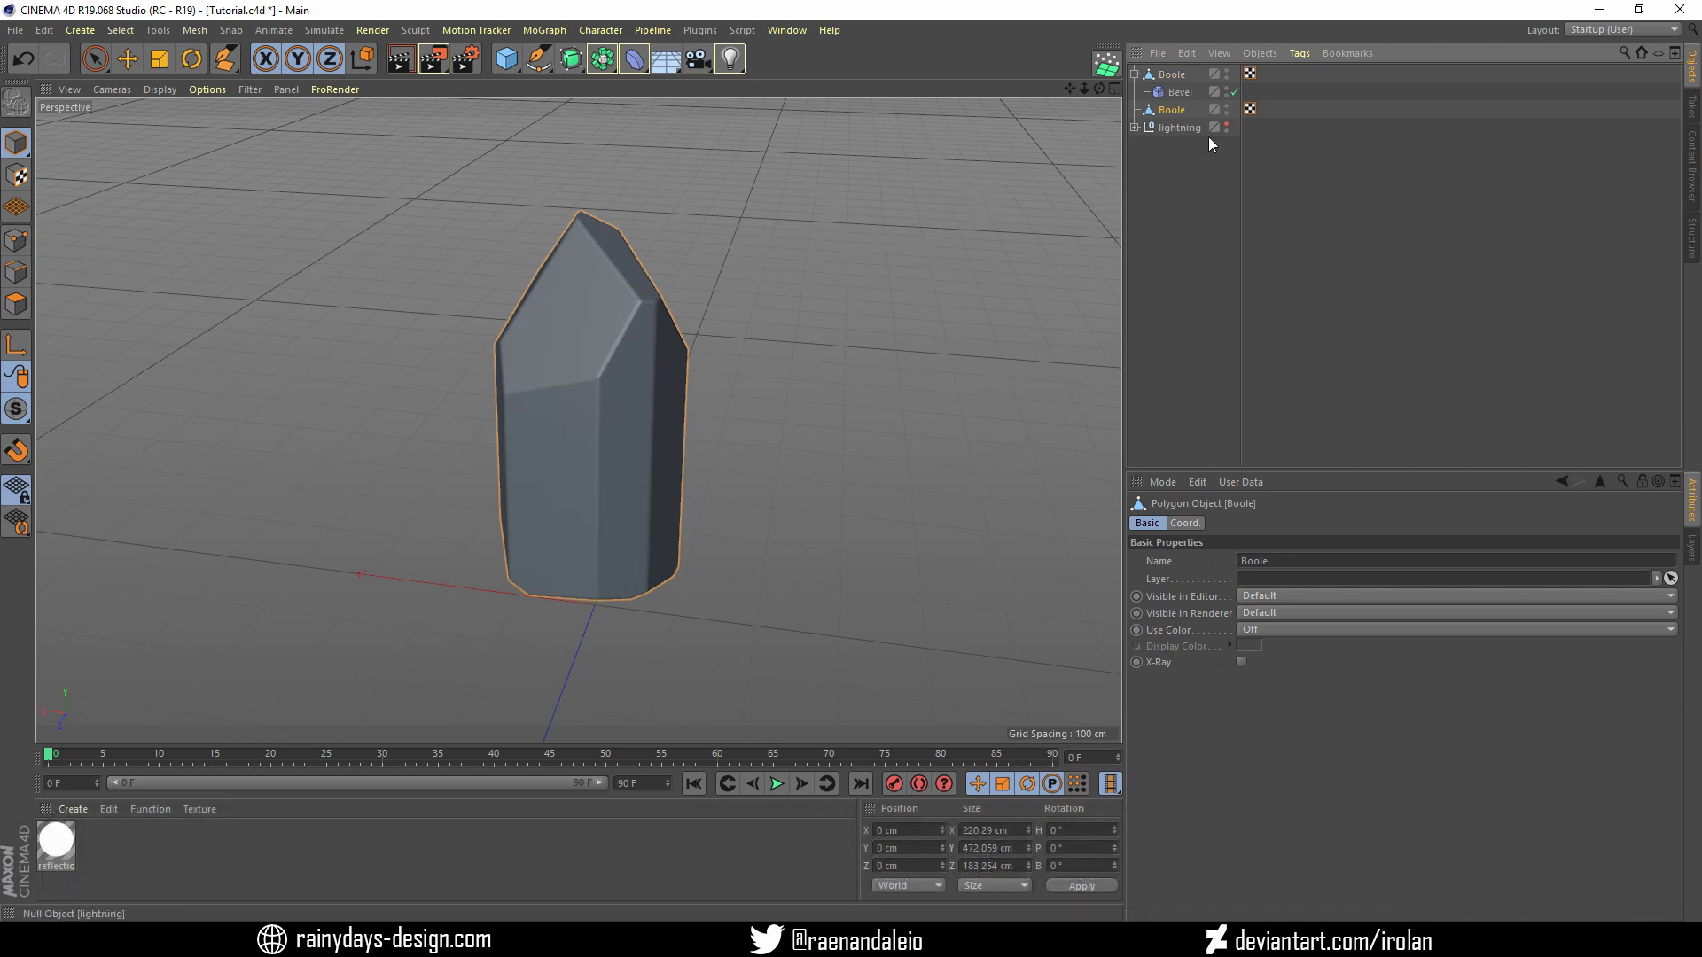
click(95, 59)
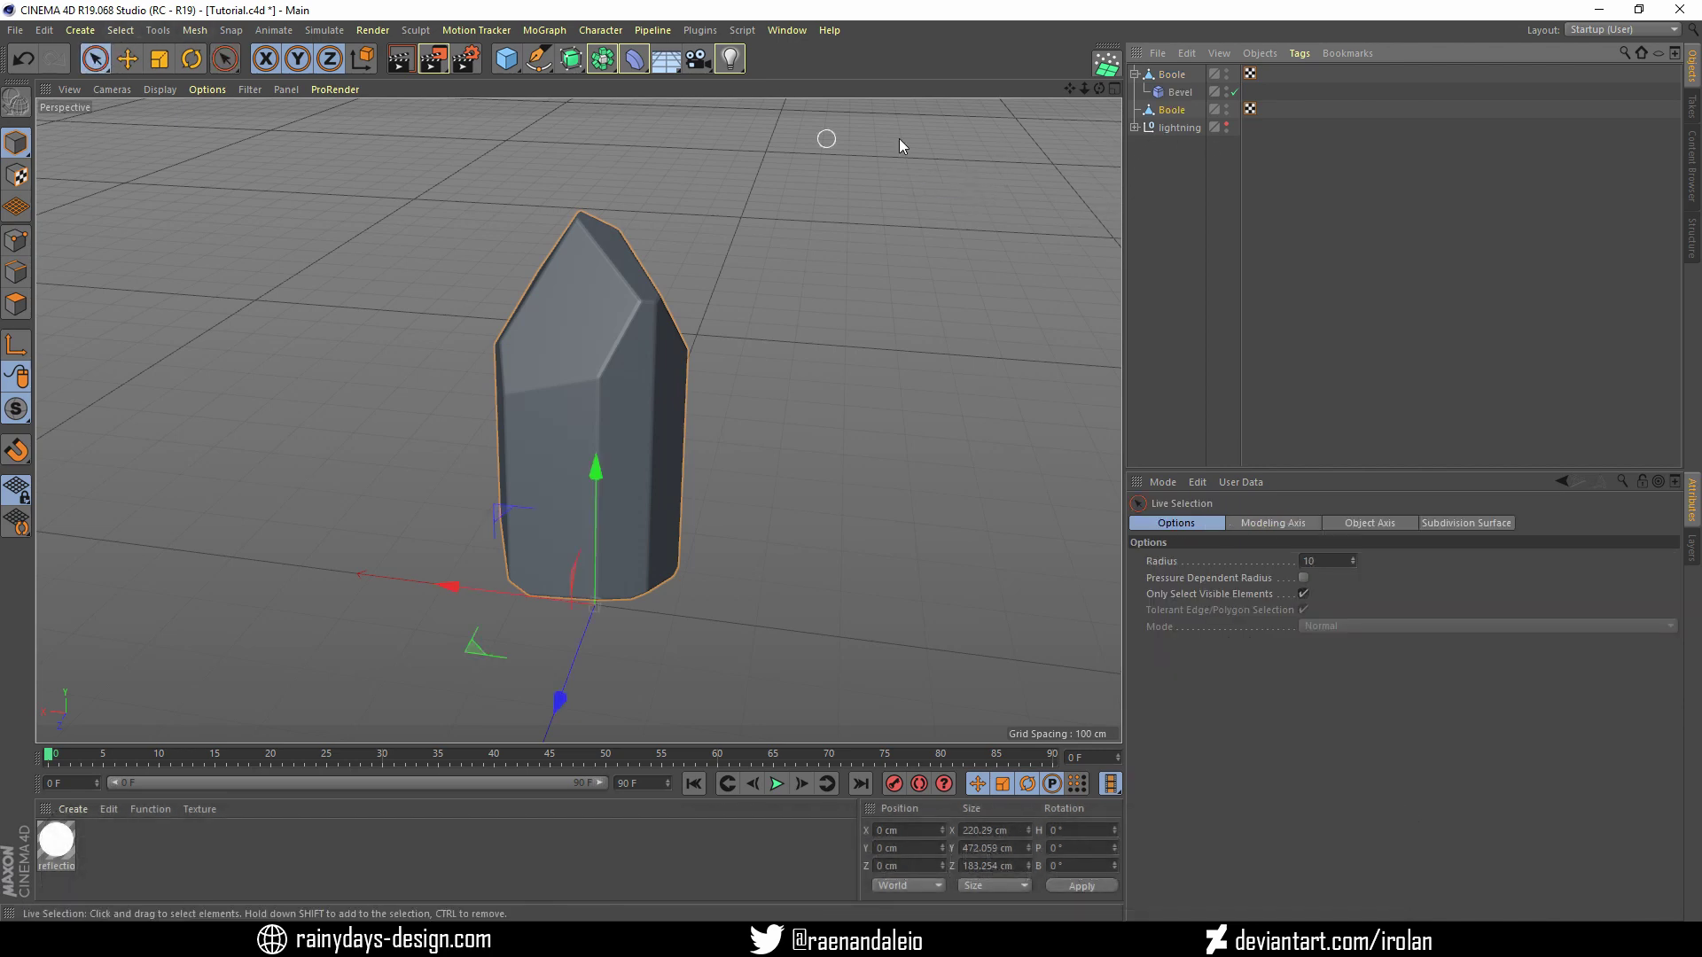
click(1171, 75)
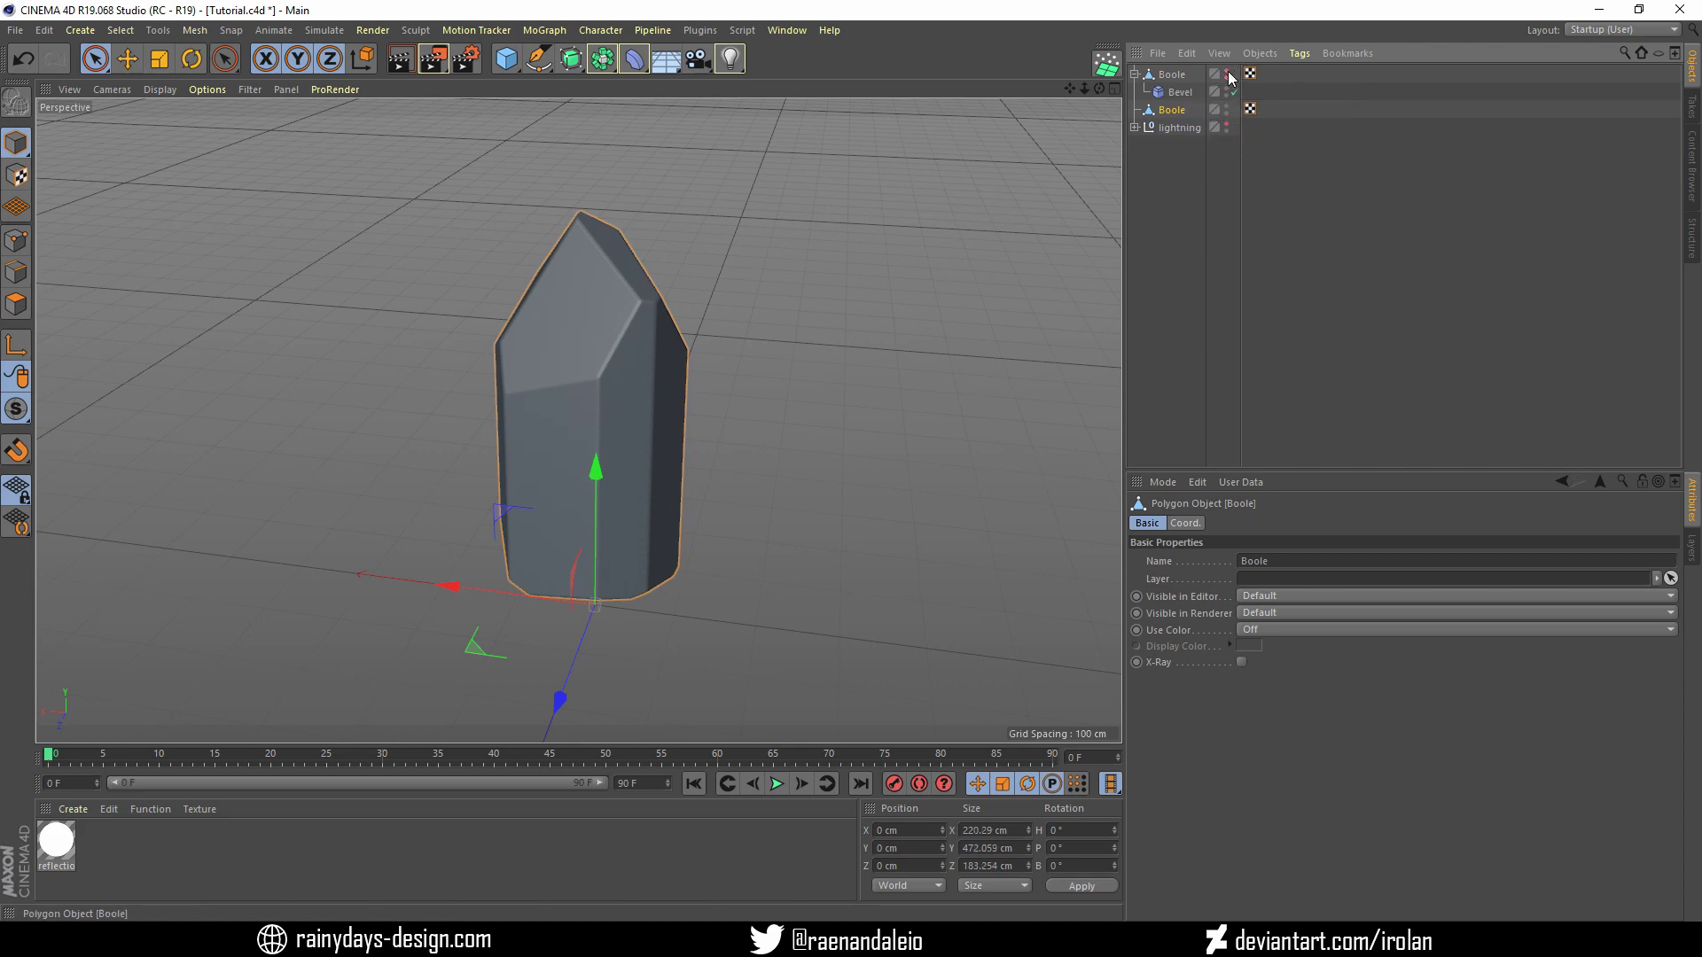
Add a Voronoi Fracture and place the baked Boole crystal inside it
click(544, 30)
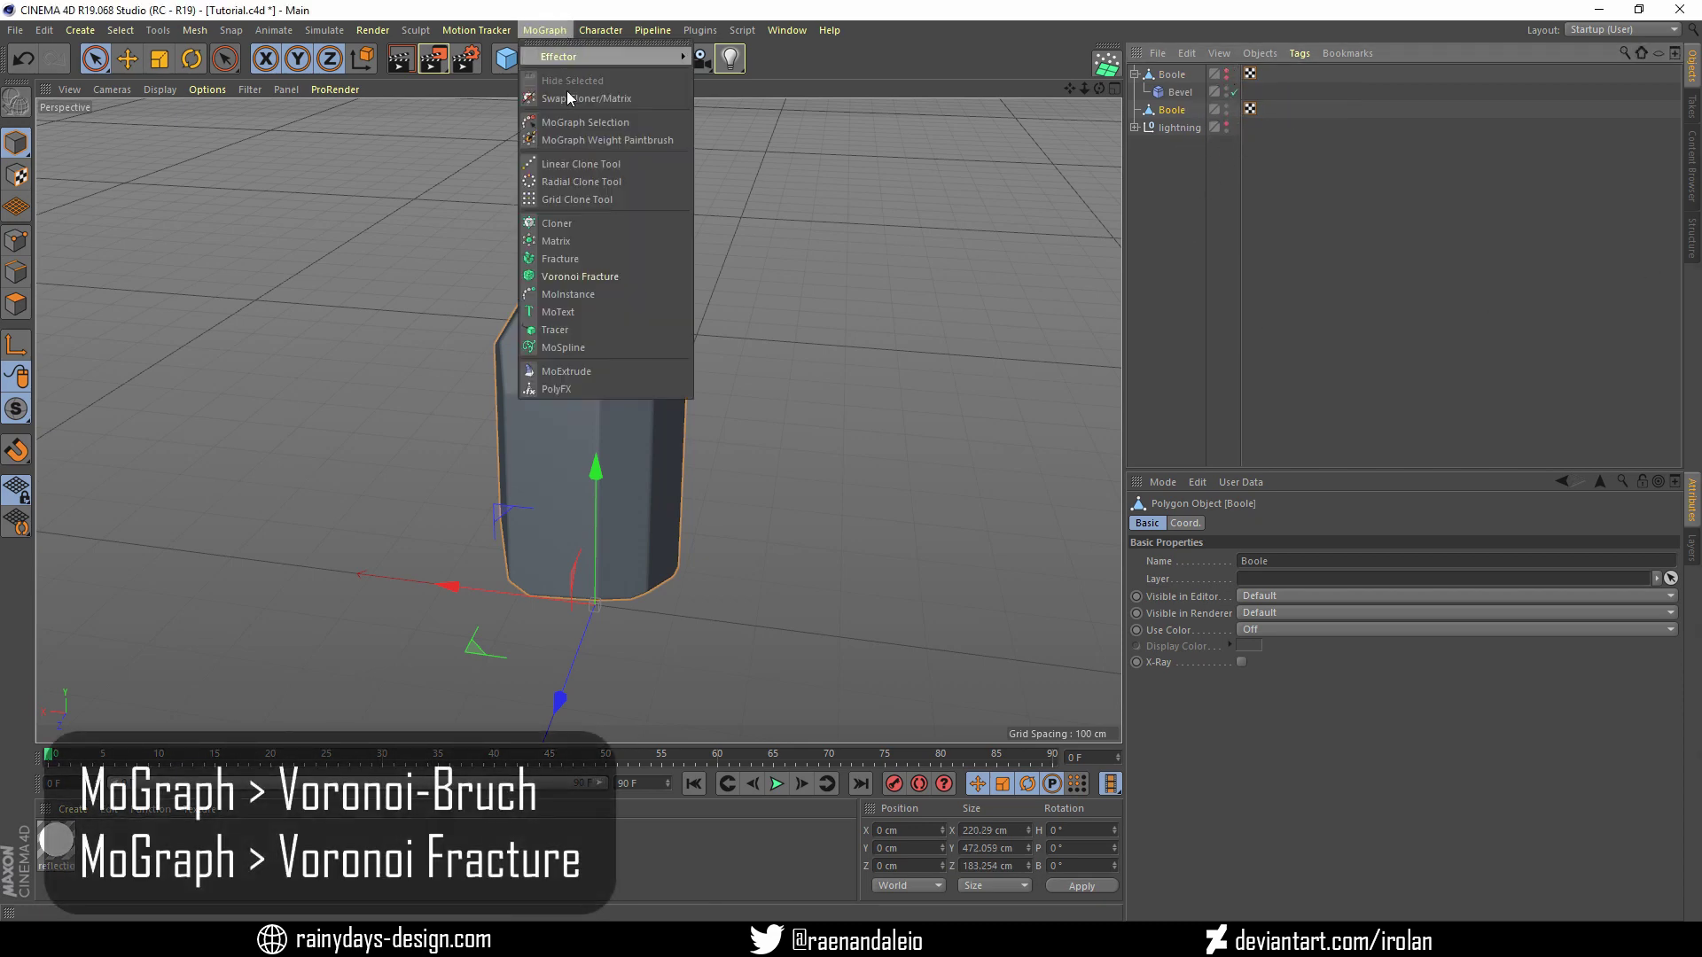
click(581, 275)
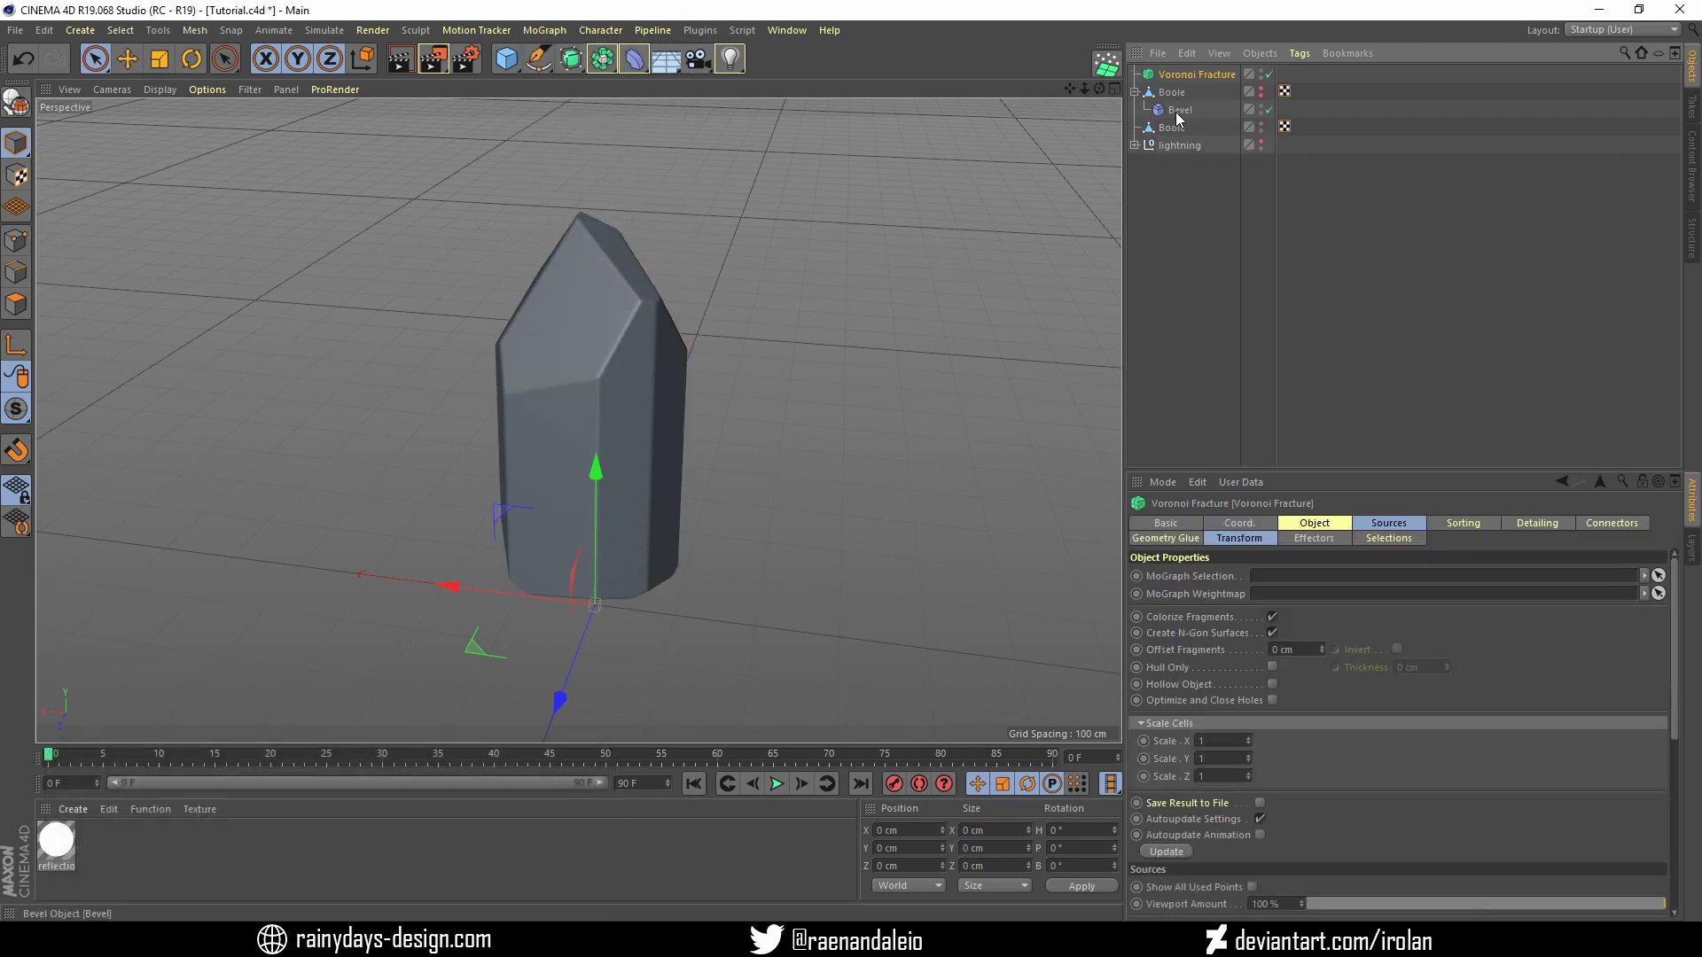
click(1174, 130)
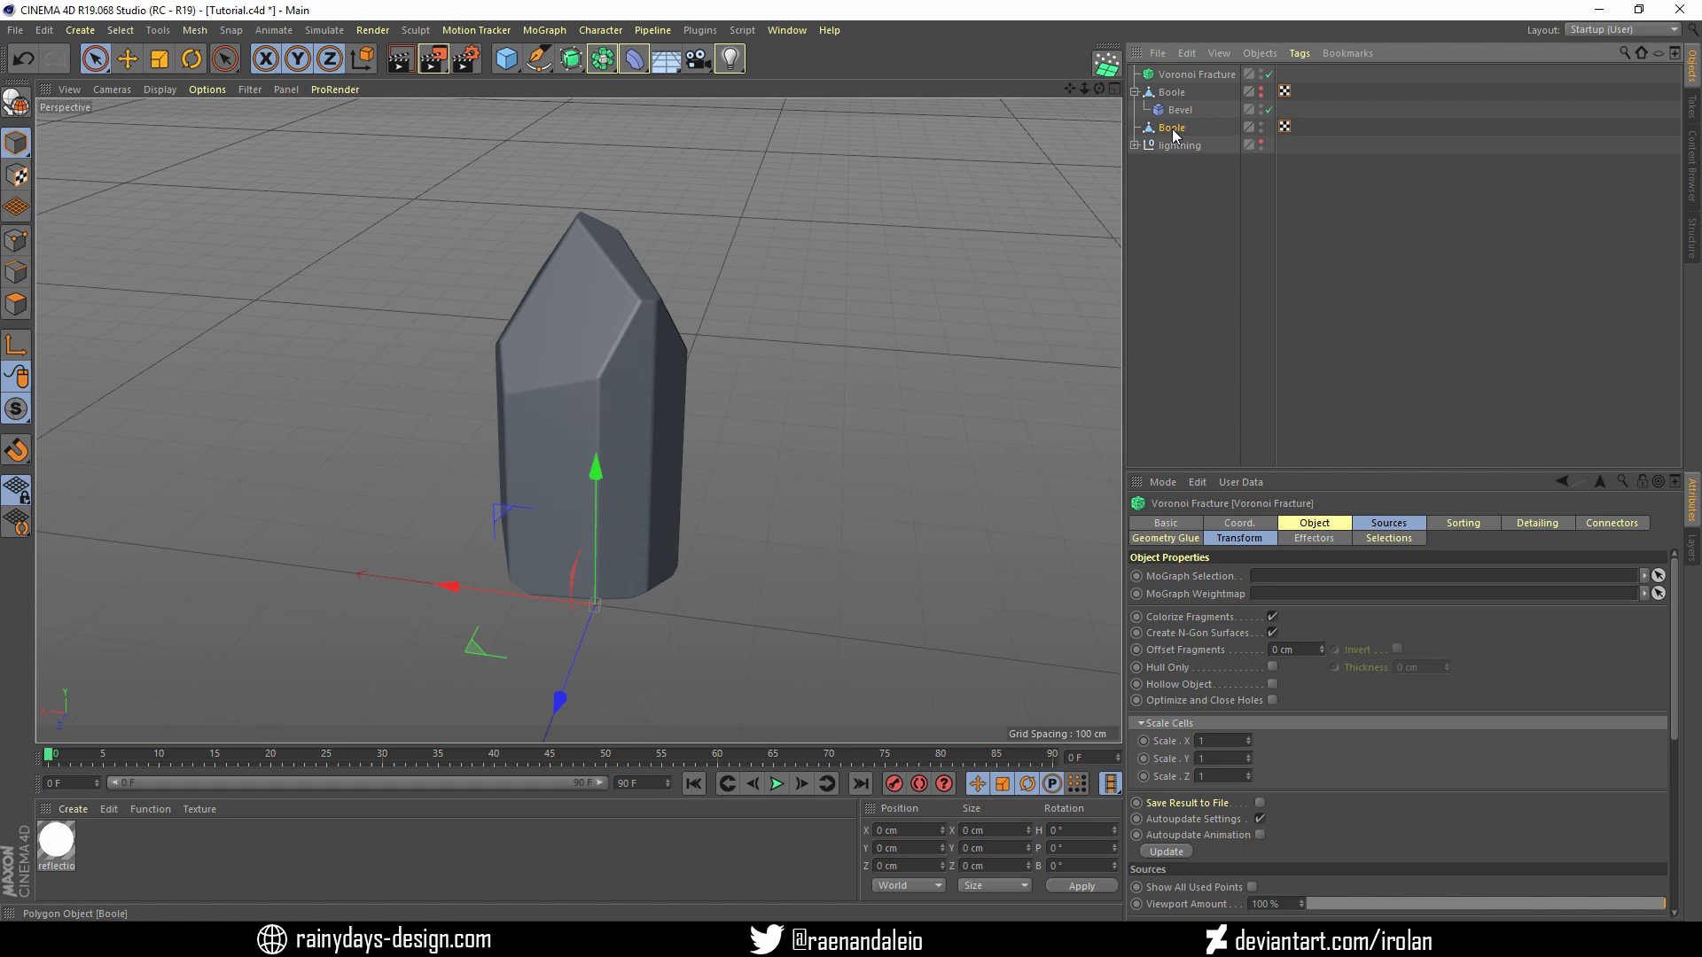
drag(1174, 78, 1189, 95)
Reduce the Point Generator's Point Amount from 5 to 4 and orbit to inspect the pieces
click(1185, 76)
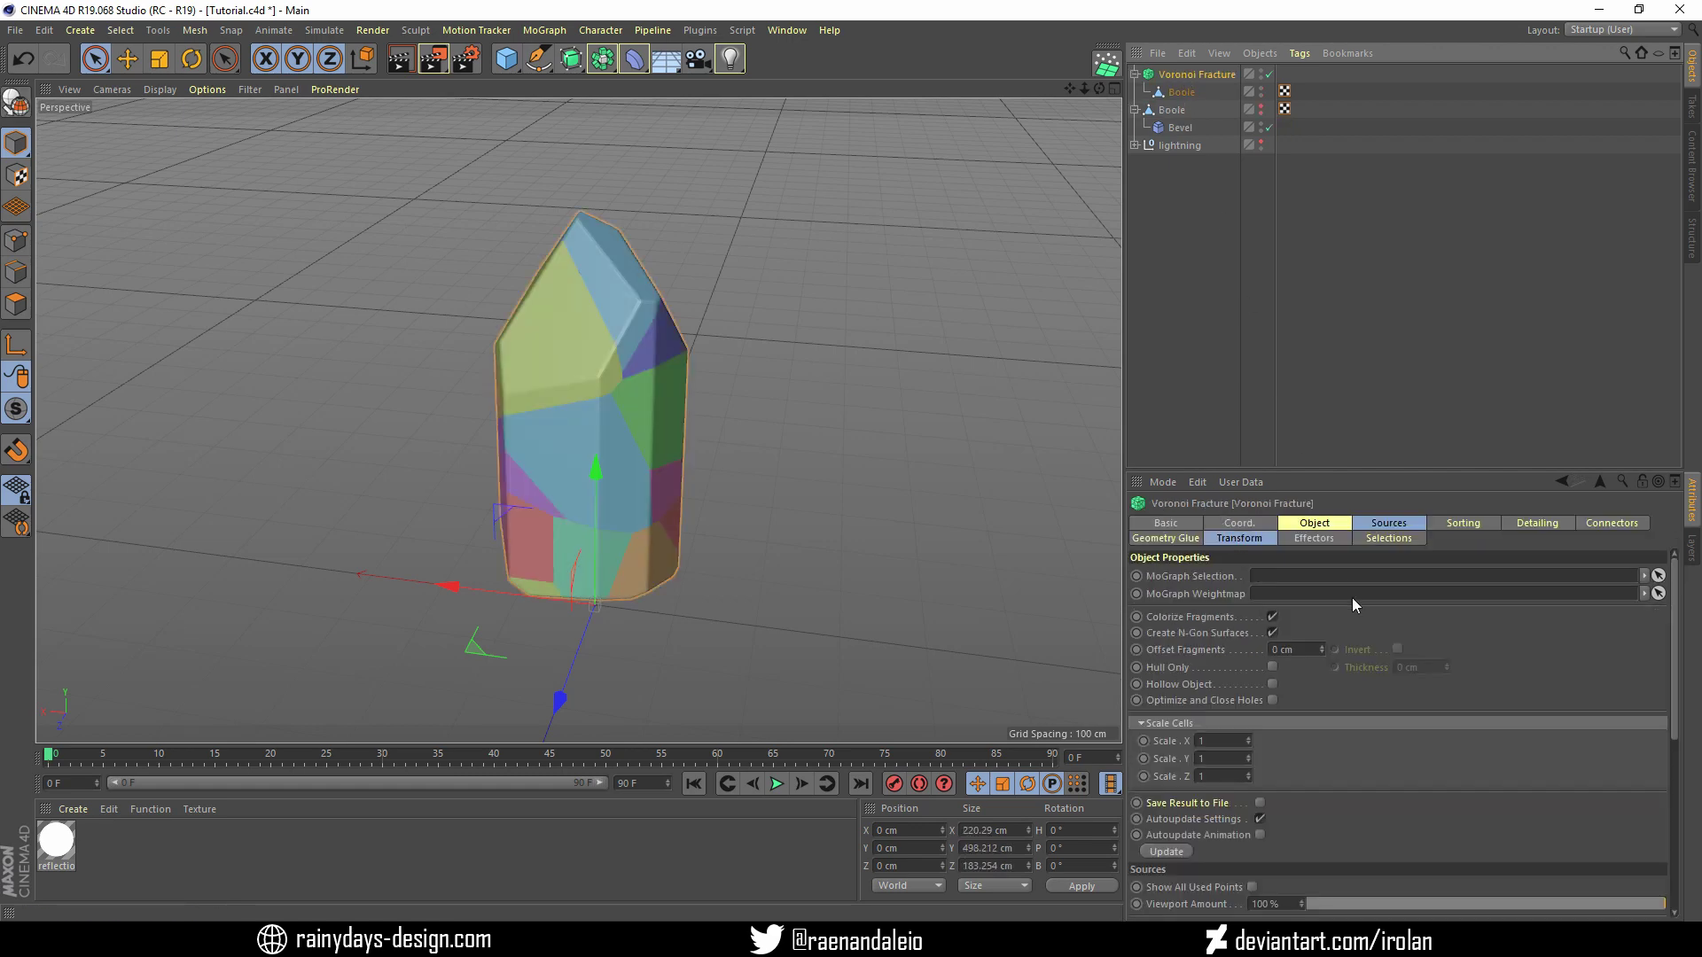
click(1398, 524)
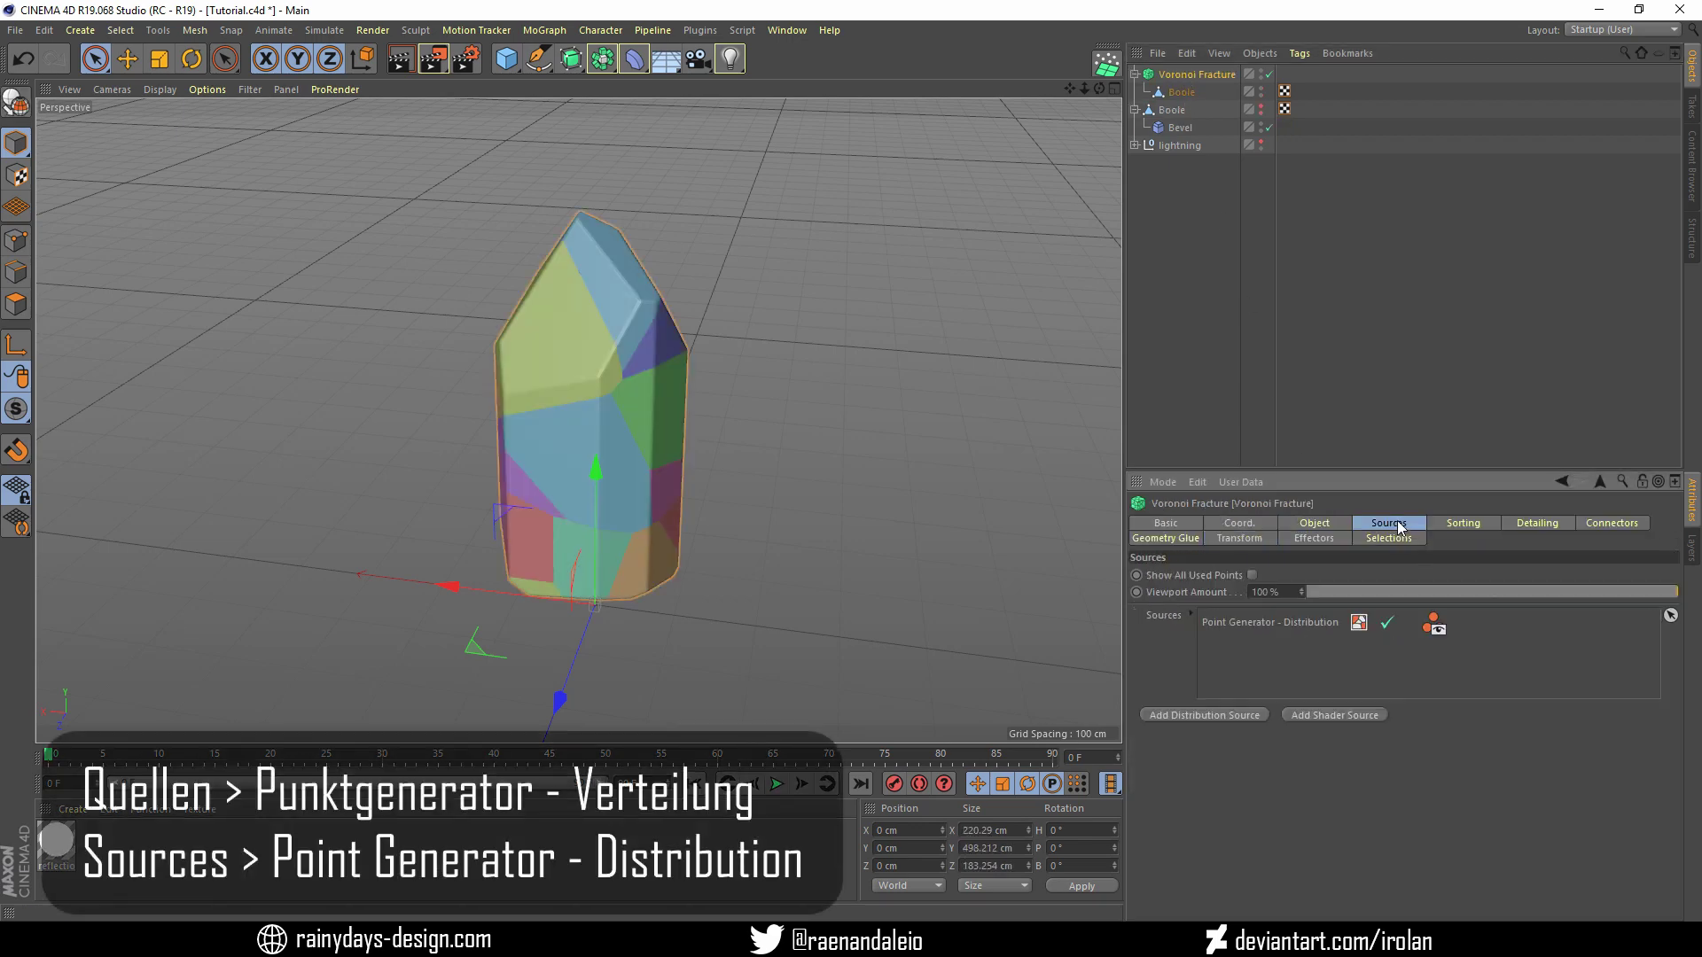
click(1232, 620)
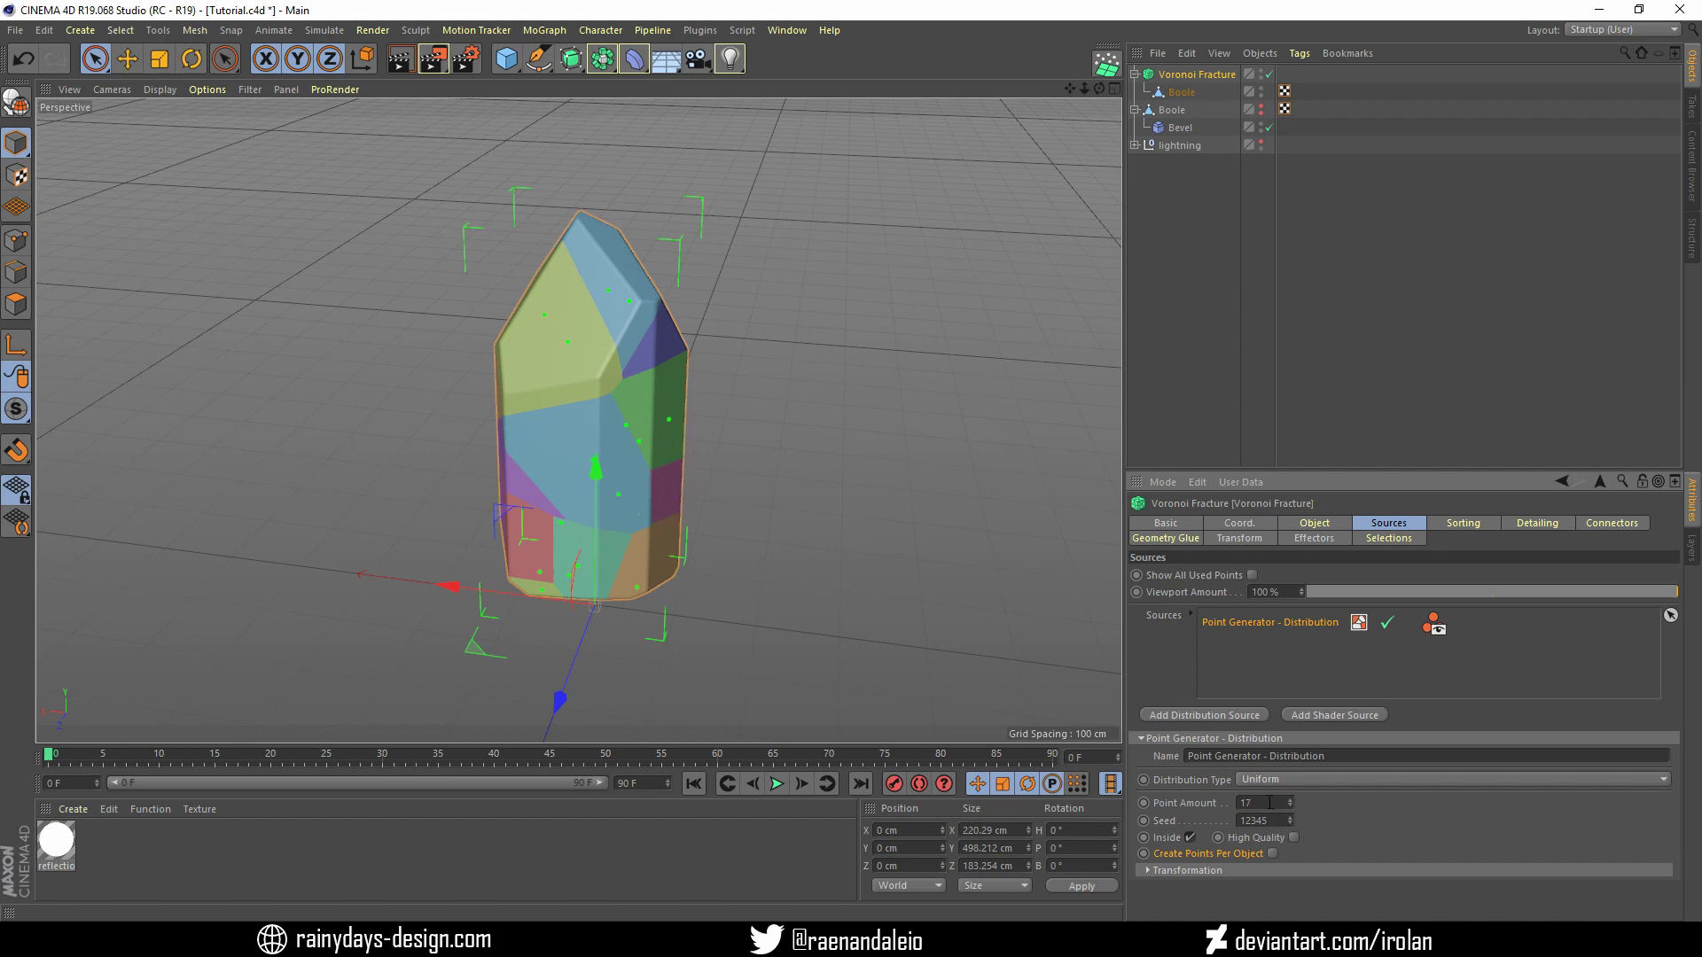
scroll(1269, 803, down, 3)
scroll(1269, 802, down, 3)
scroll(1269, 802, down, 3)
scroll(1269, 802, down, 3)
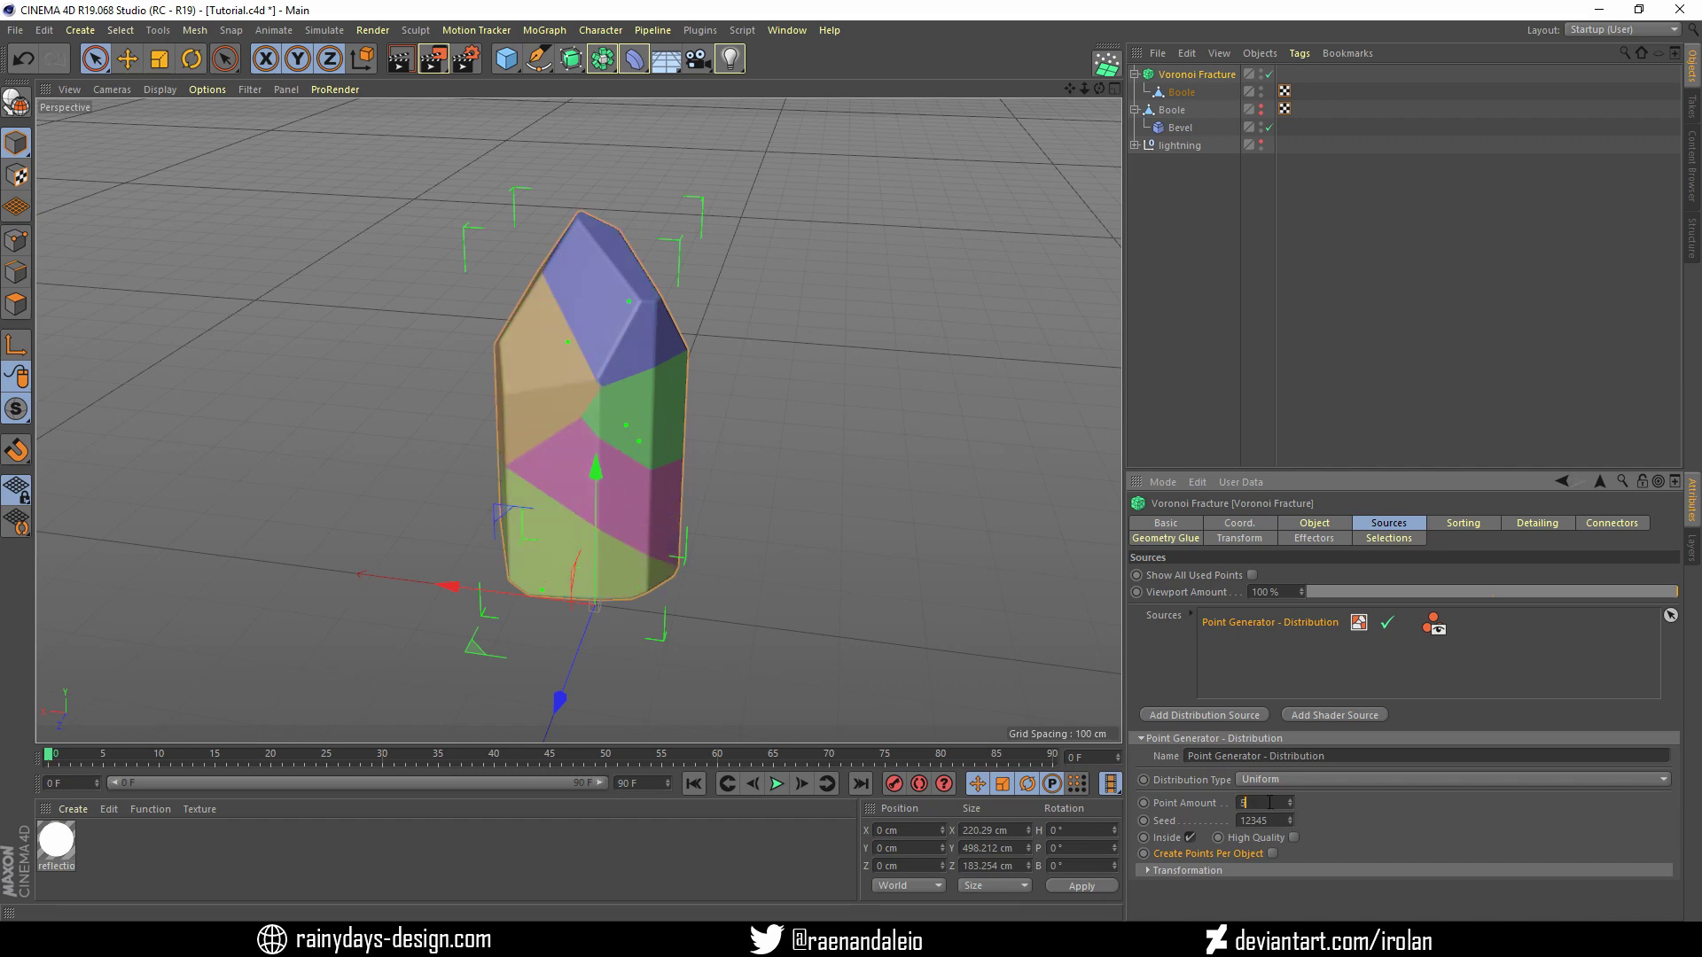
drag(1099, 89, 1046, 106)
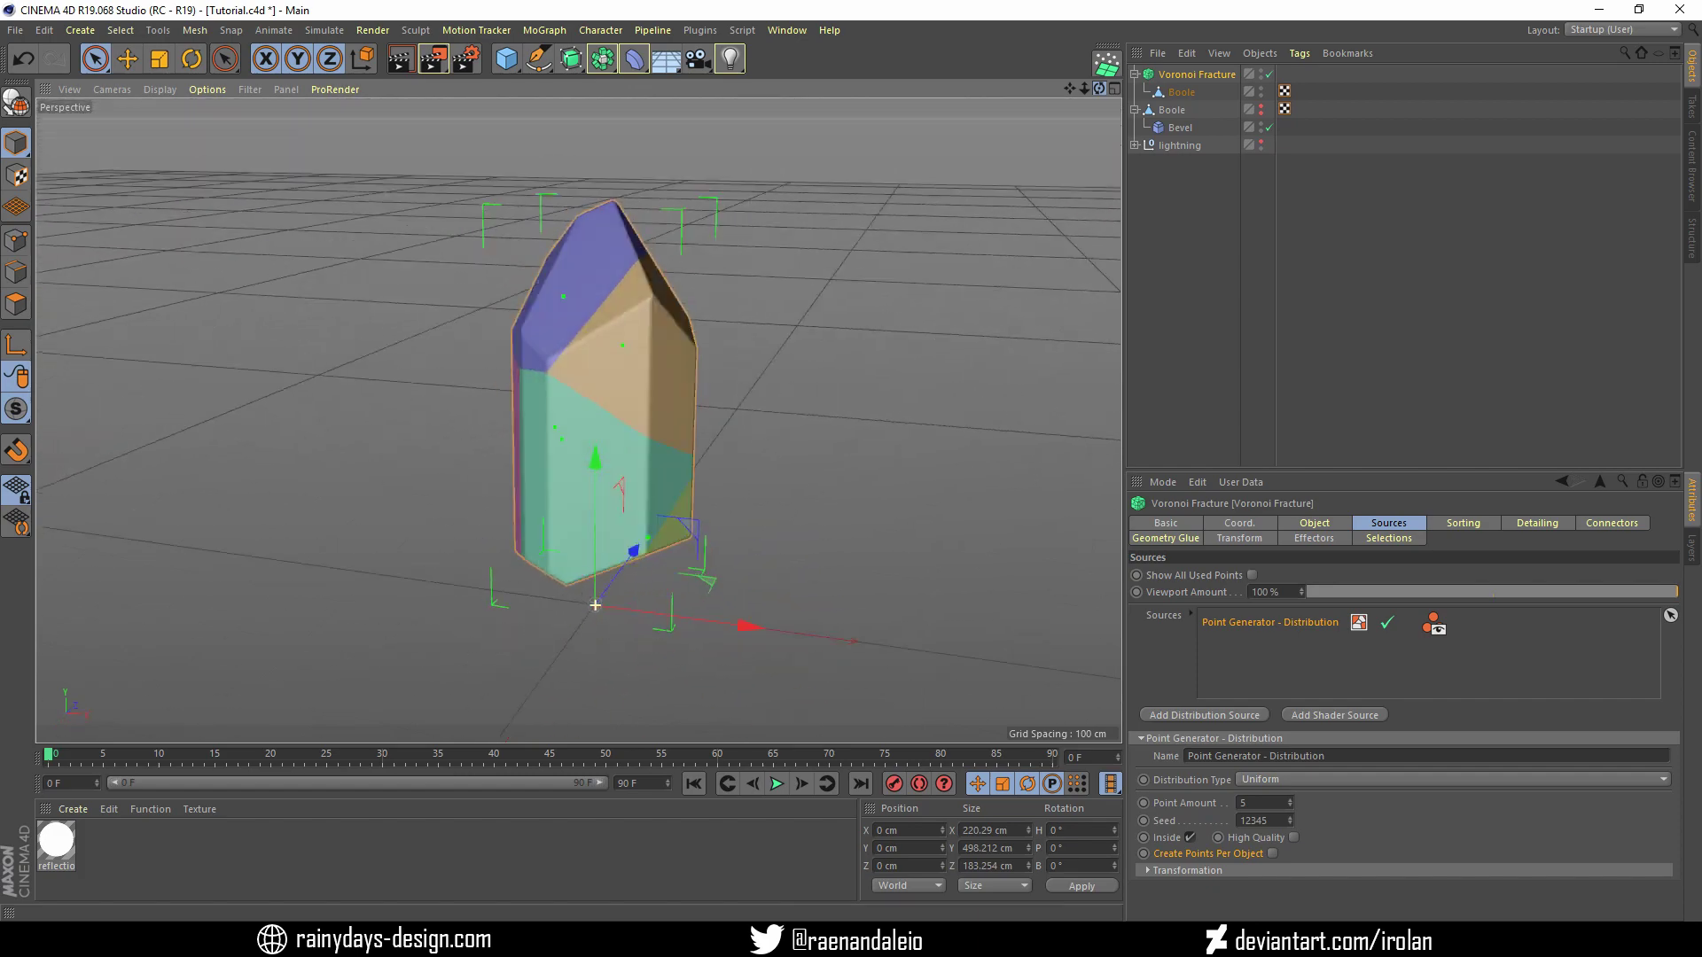
alt+drag(595, 604, 797, 620)
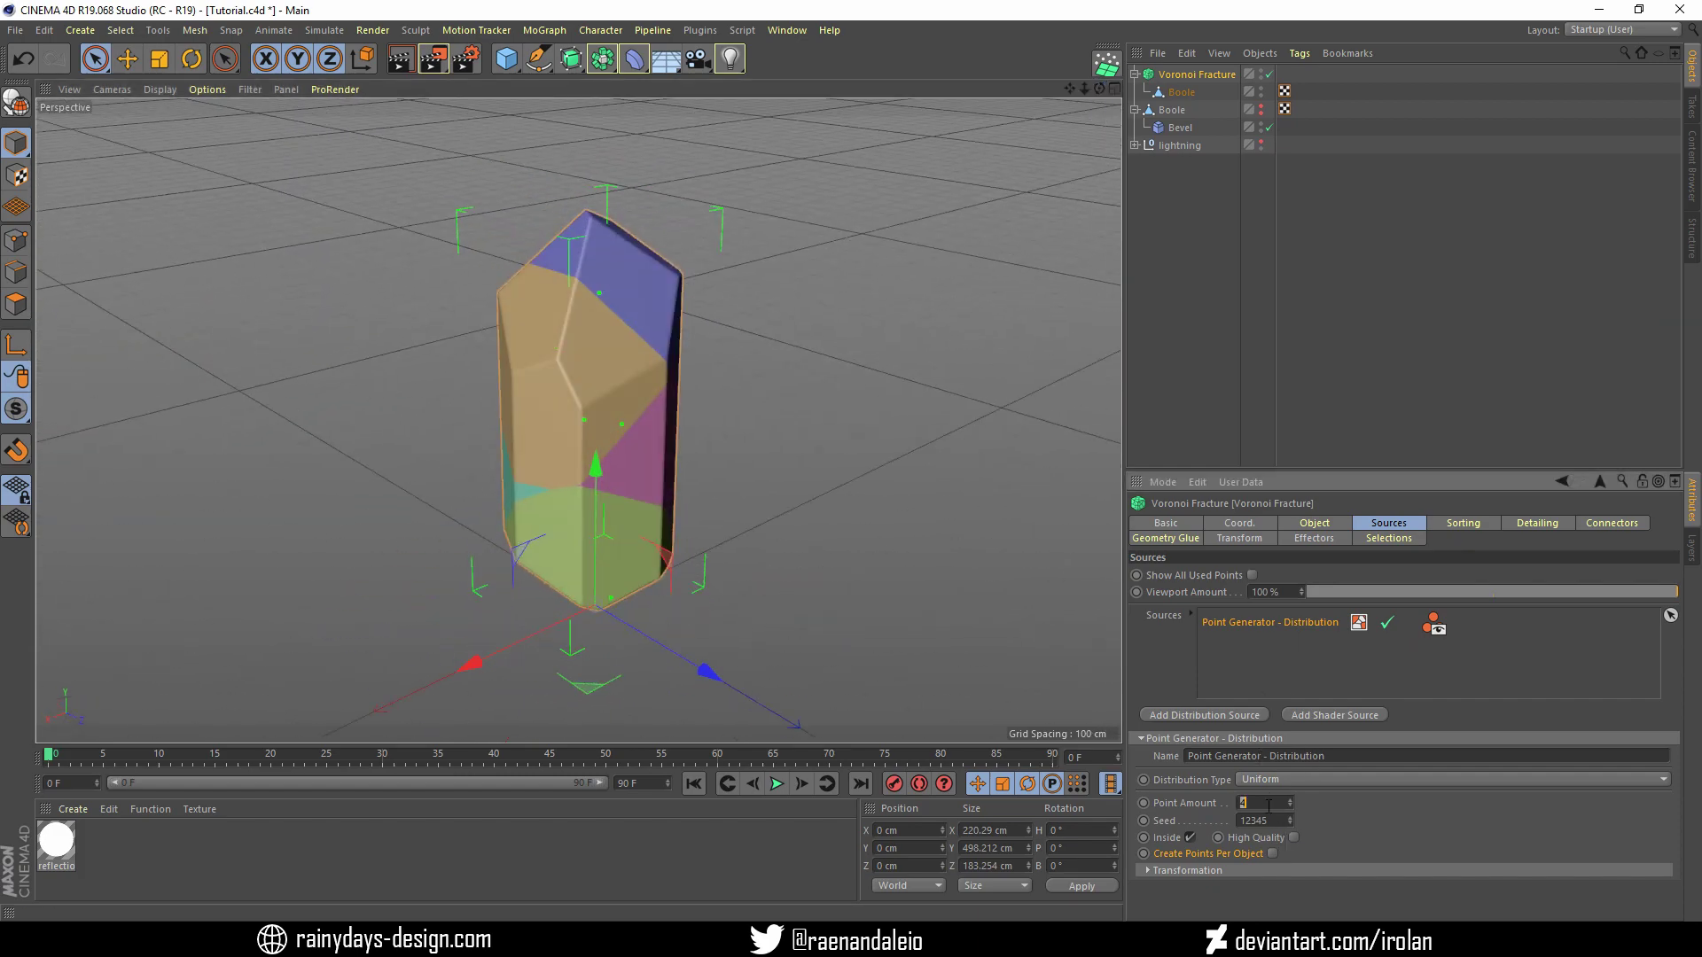
scroll(1270, 802, down, 1)
mouse_move(550, 567)
alt+mouse_down()
mouse_move(594, 605)
mouse_move(1099, 124)
alt+mouse_up()
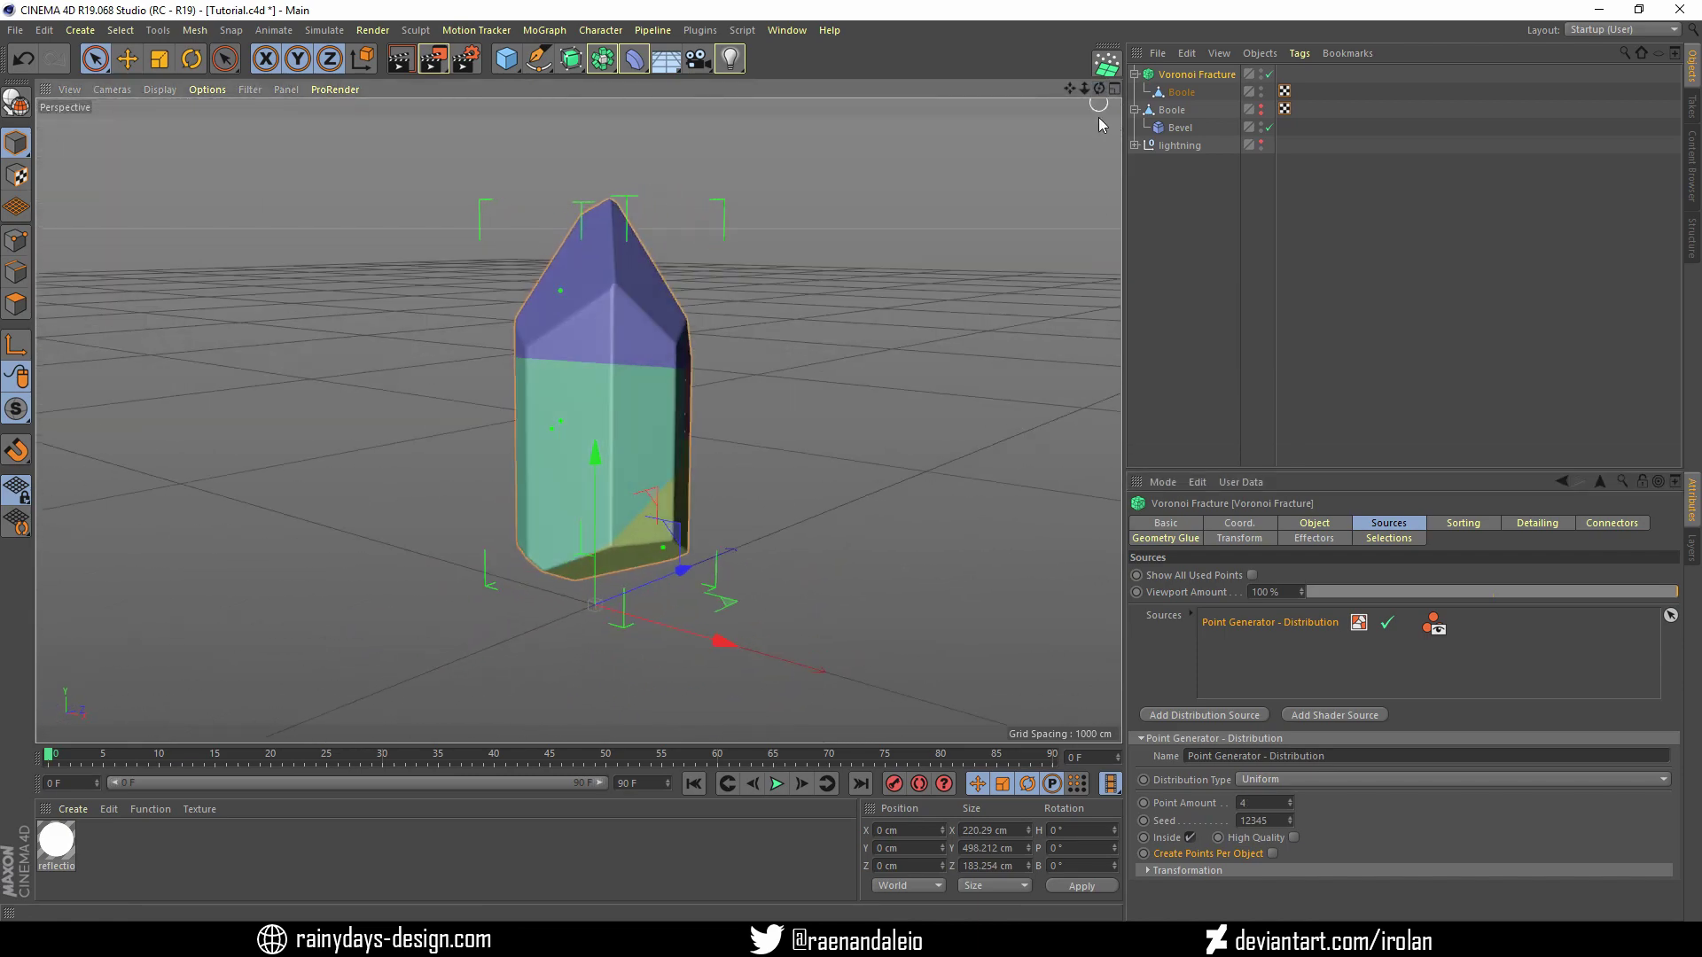
scroll(1269, 802, down, 1)
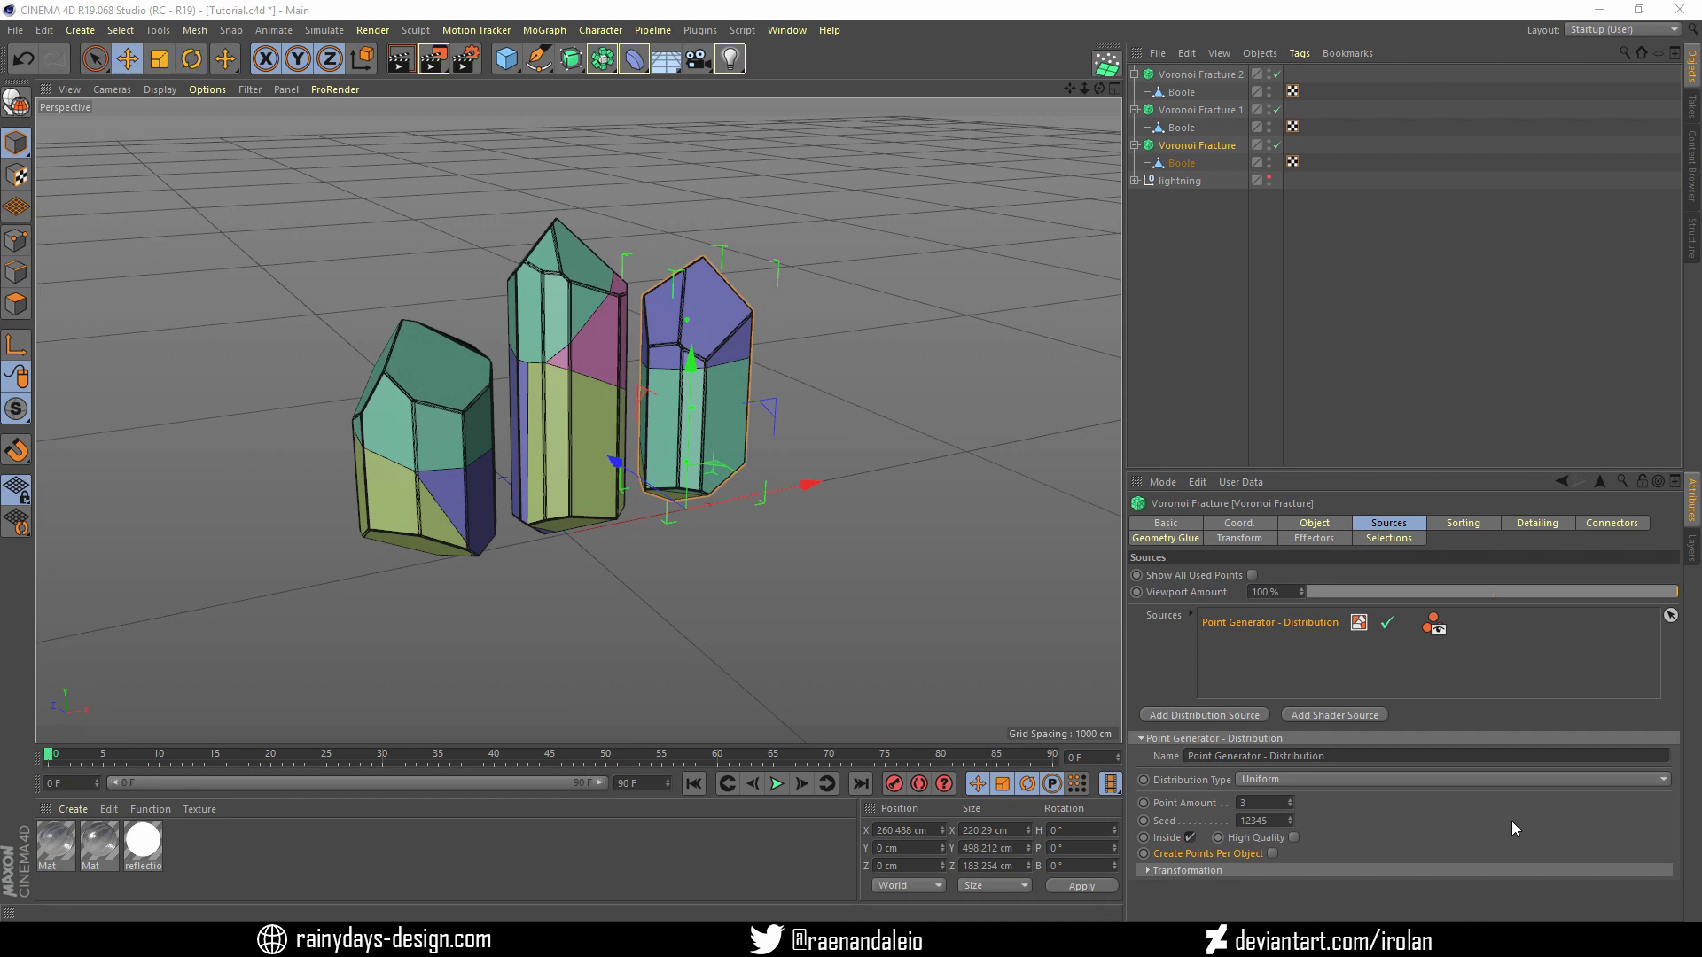
Add a Cloner and move the three Voronoi Fracture crystals under it
click(550, 30)
click(569, 224)
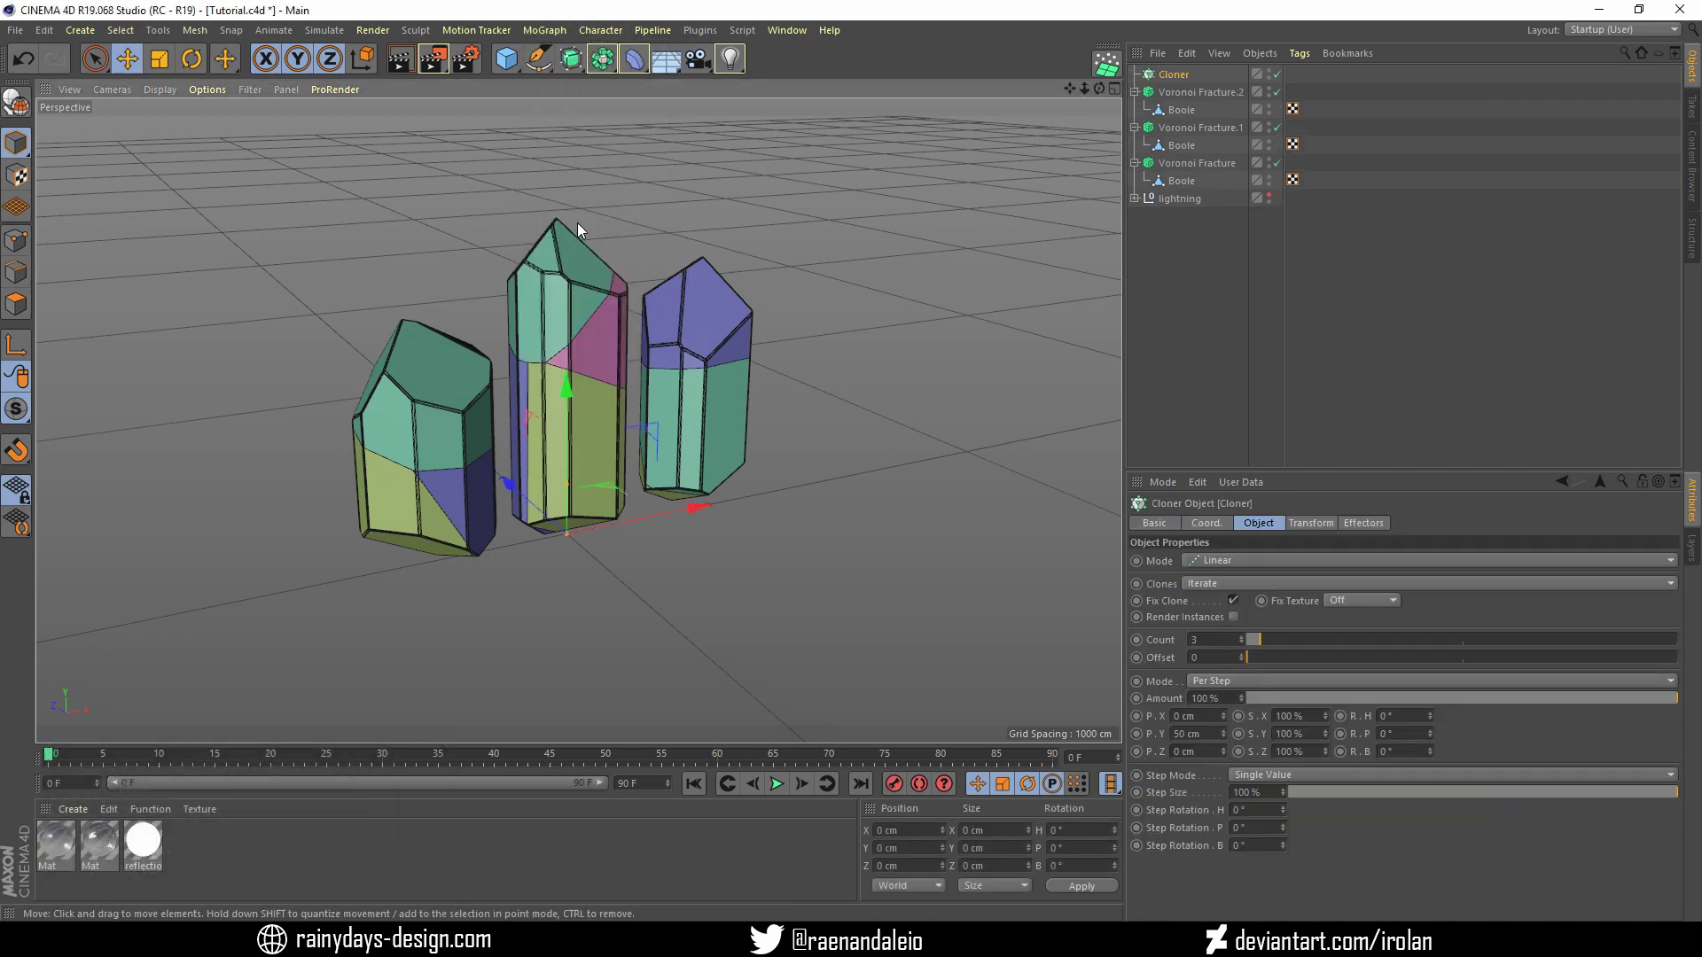
click(1196, 163)
shift+click(1188, 93)
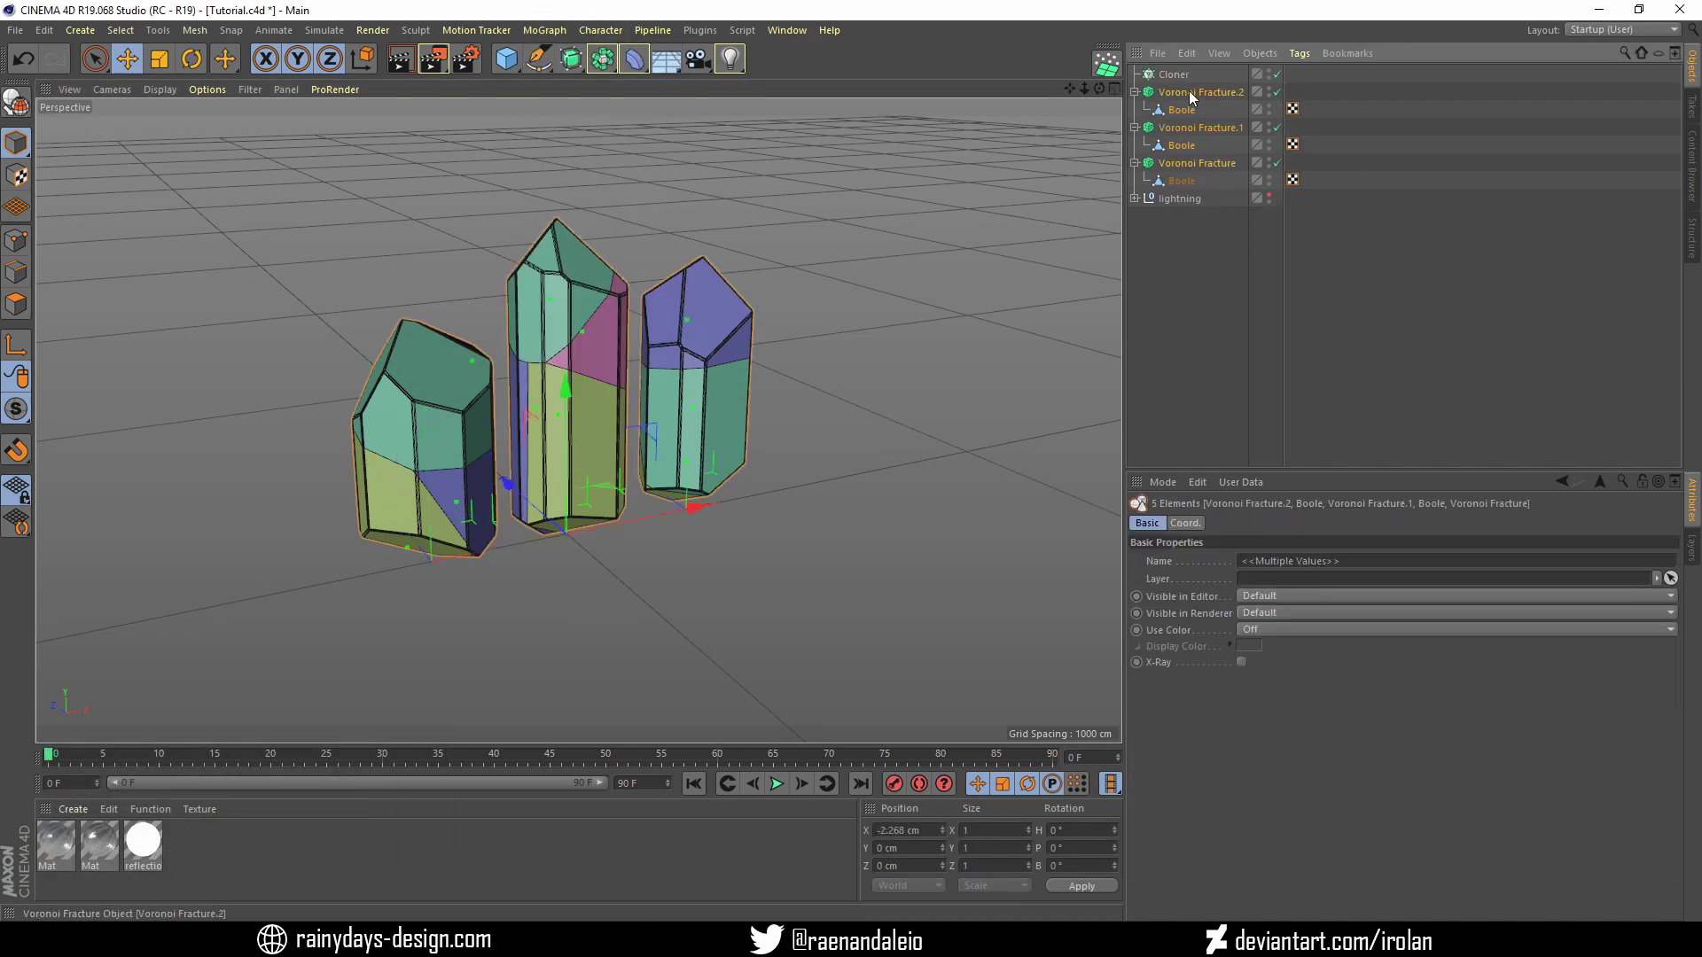
drag(1189, 93, 1175, 75)
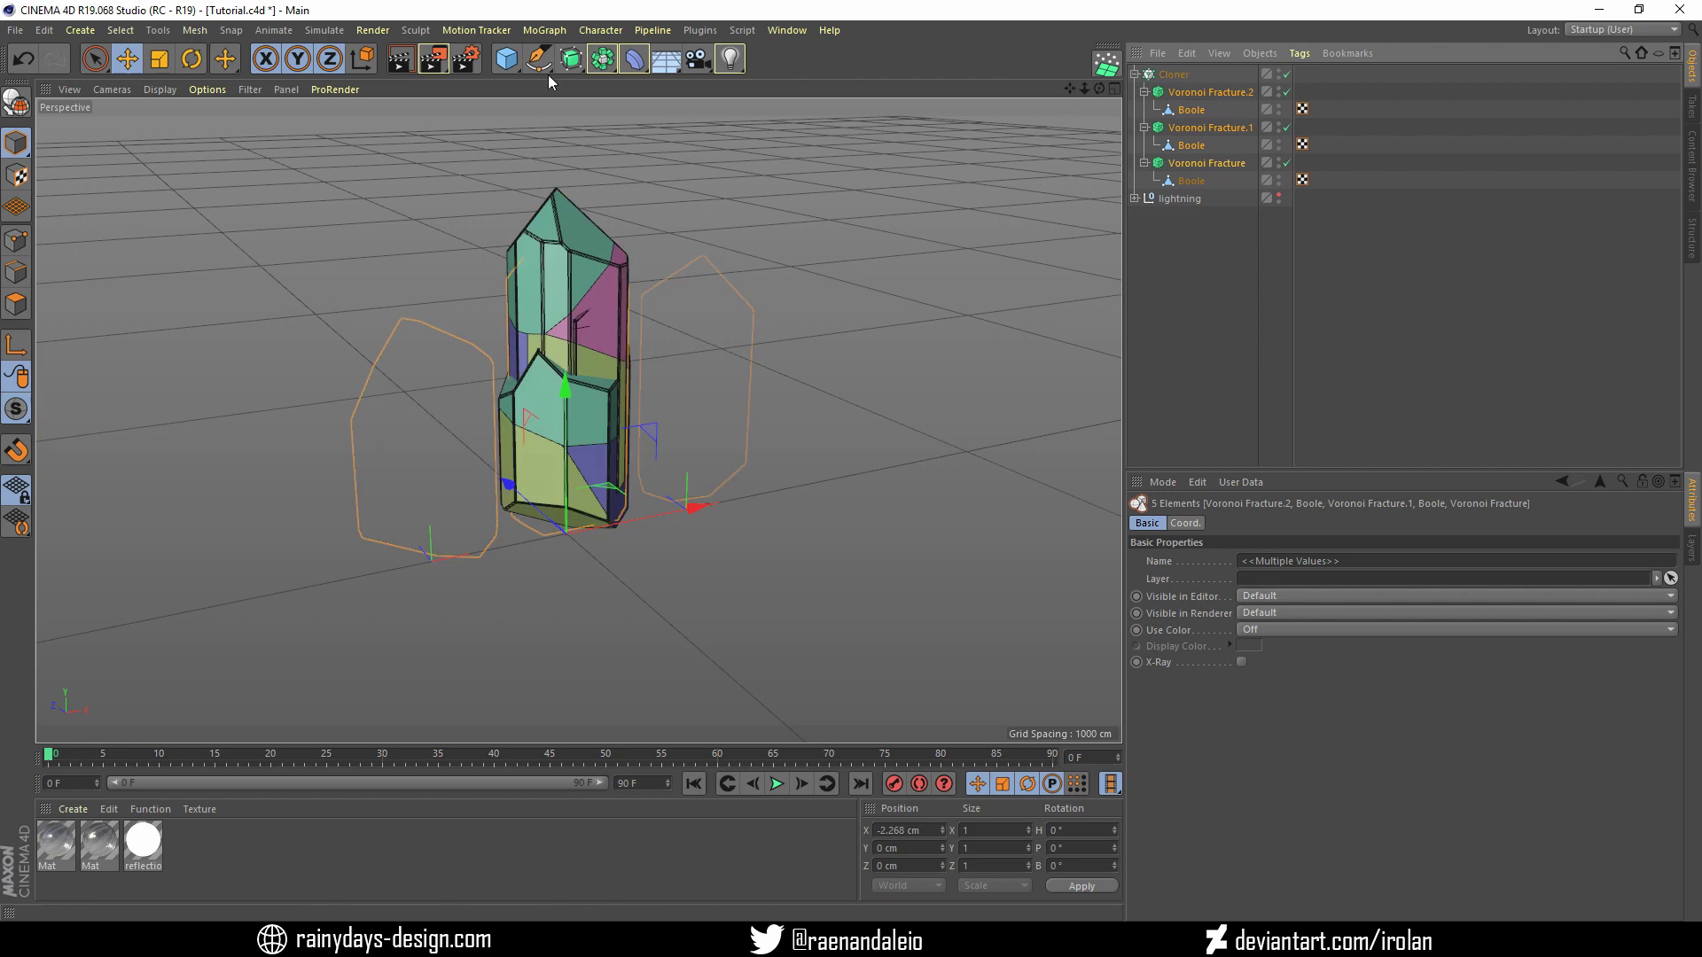
Add a Sphere with its Type set to Hemisphere
click(517, 64)
click(749, 84)
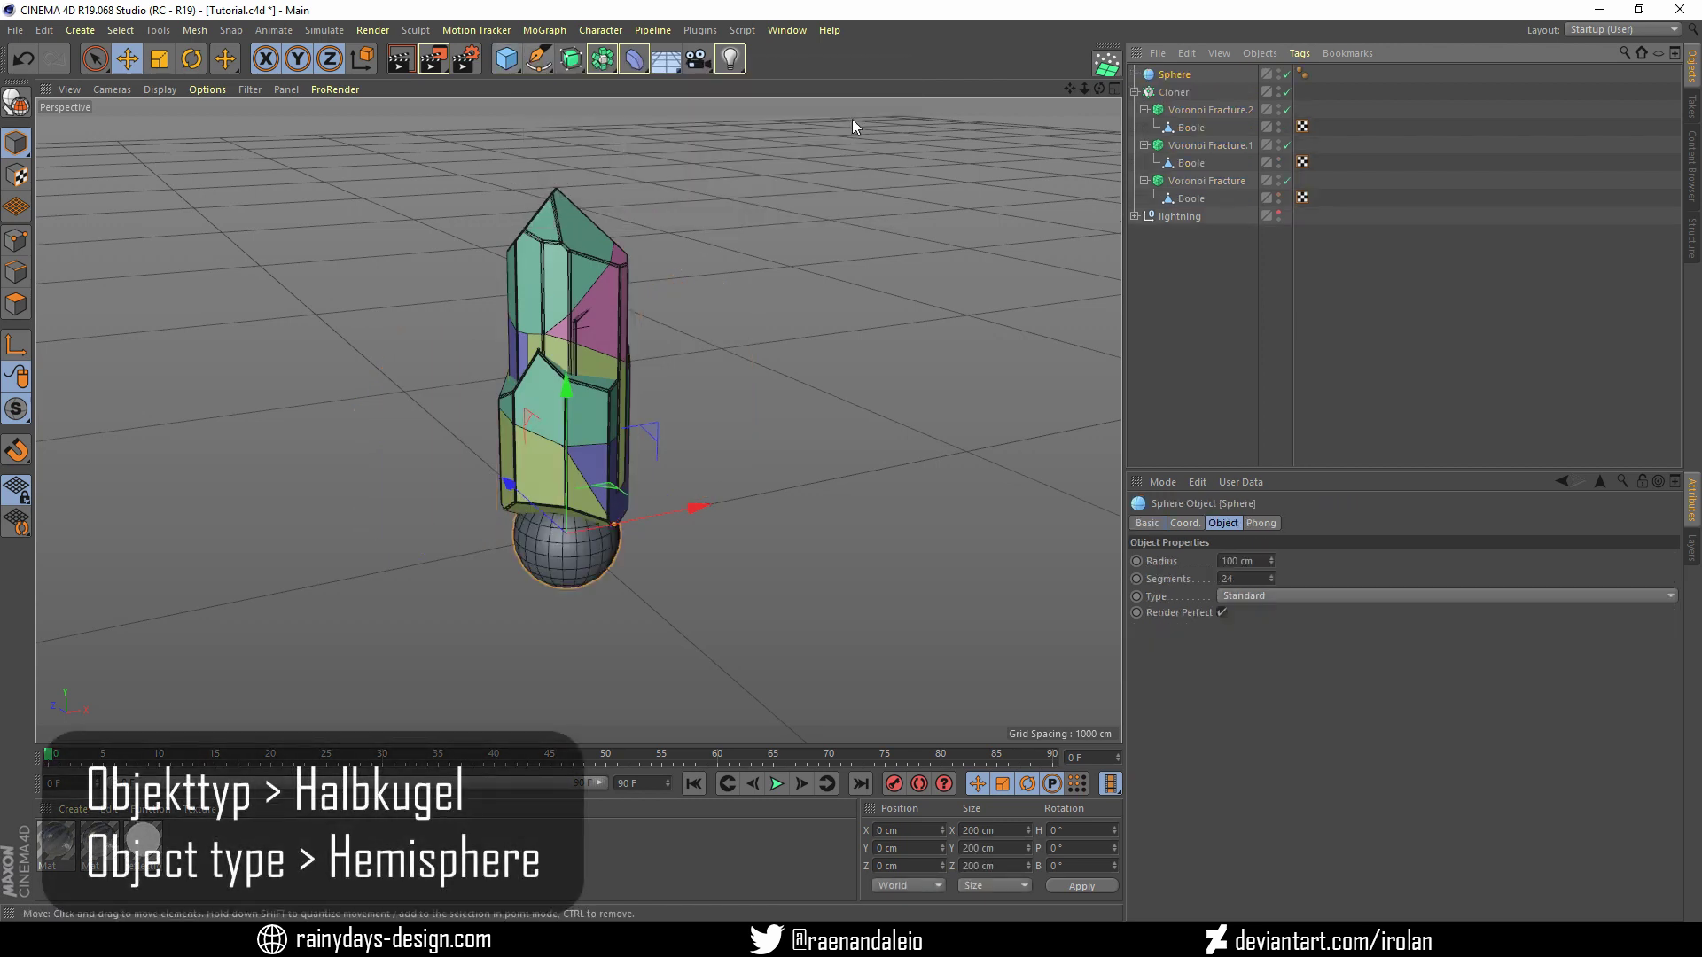
click(1248, 595)
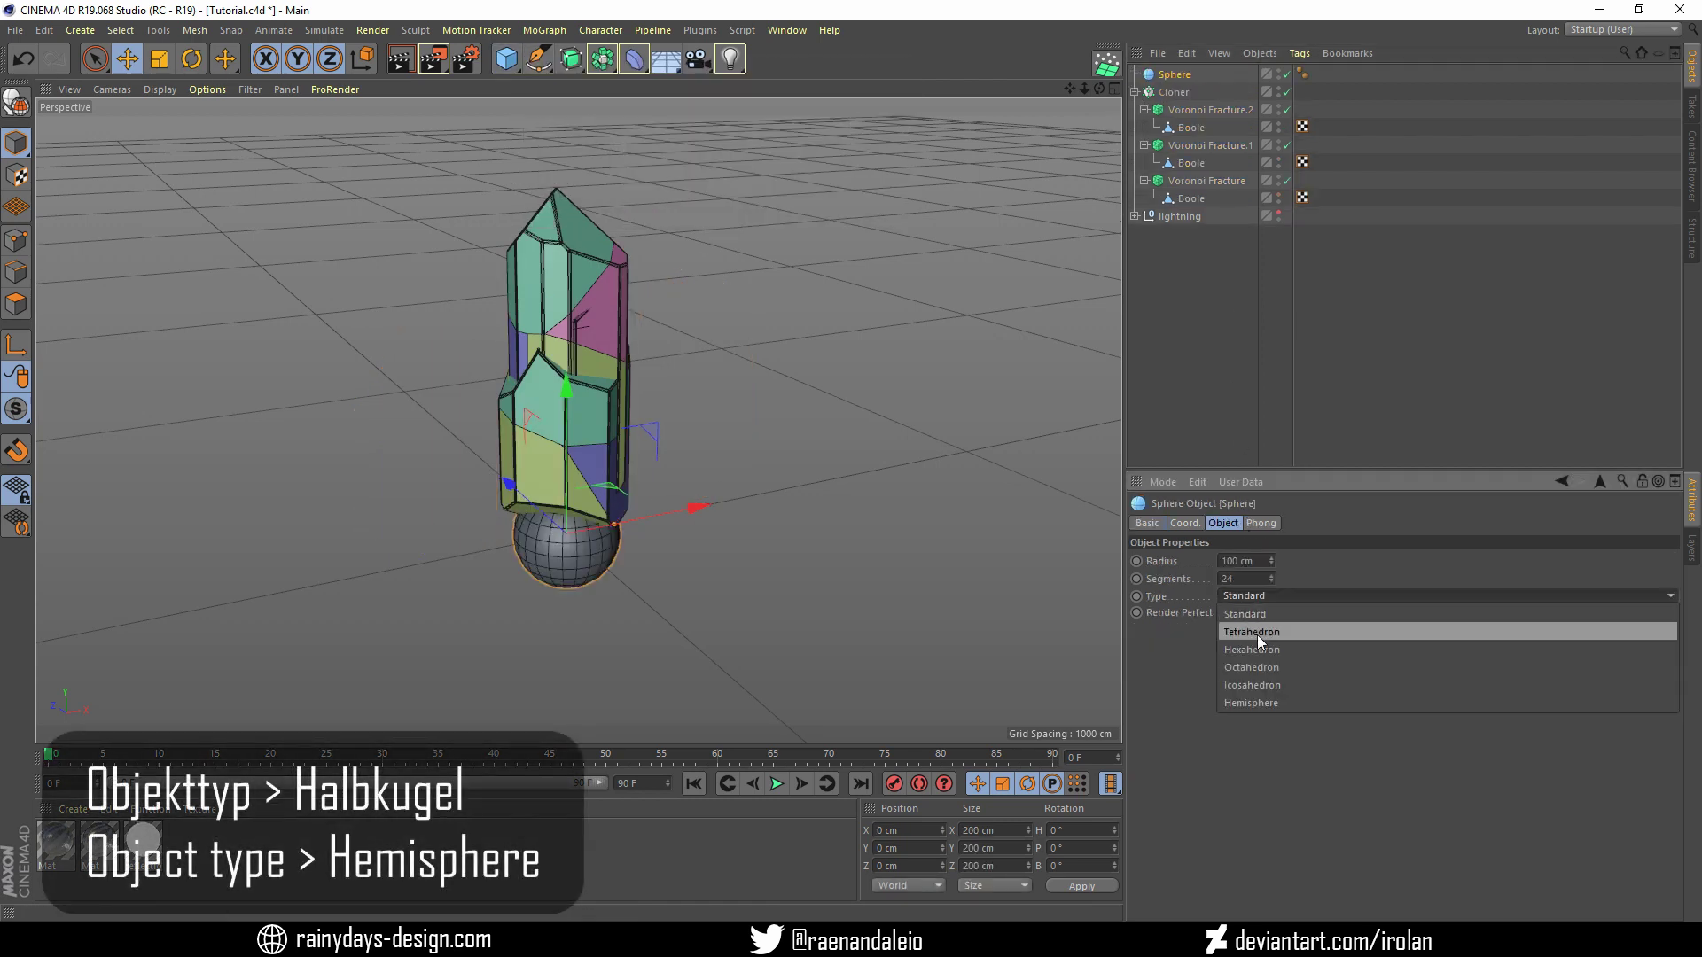
click(1259, 700)
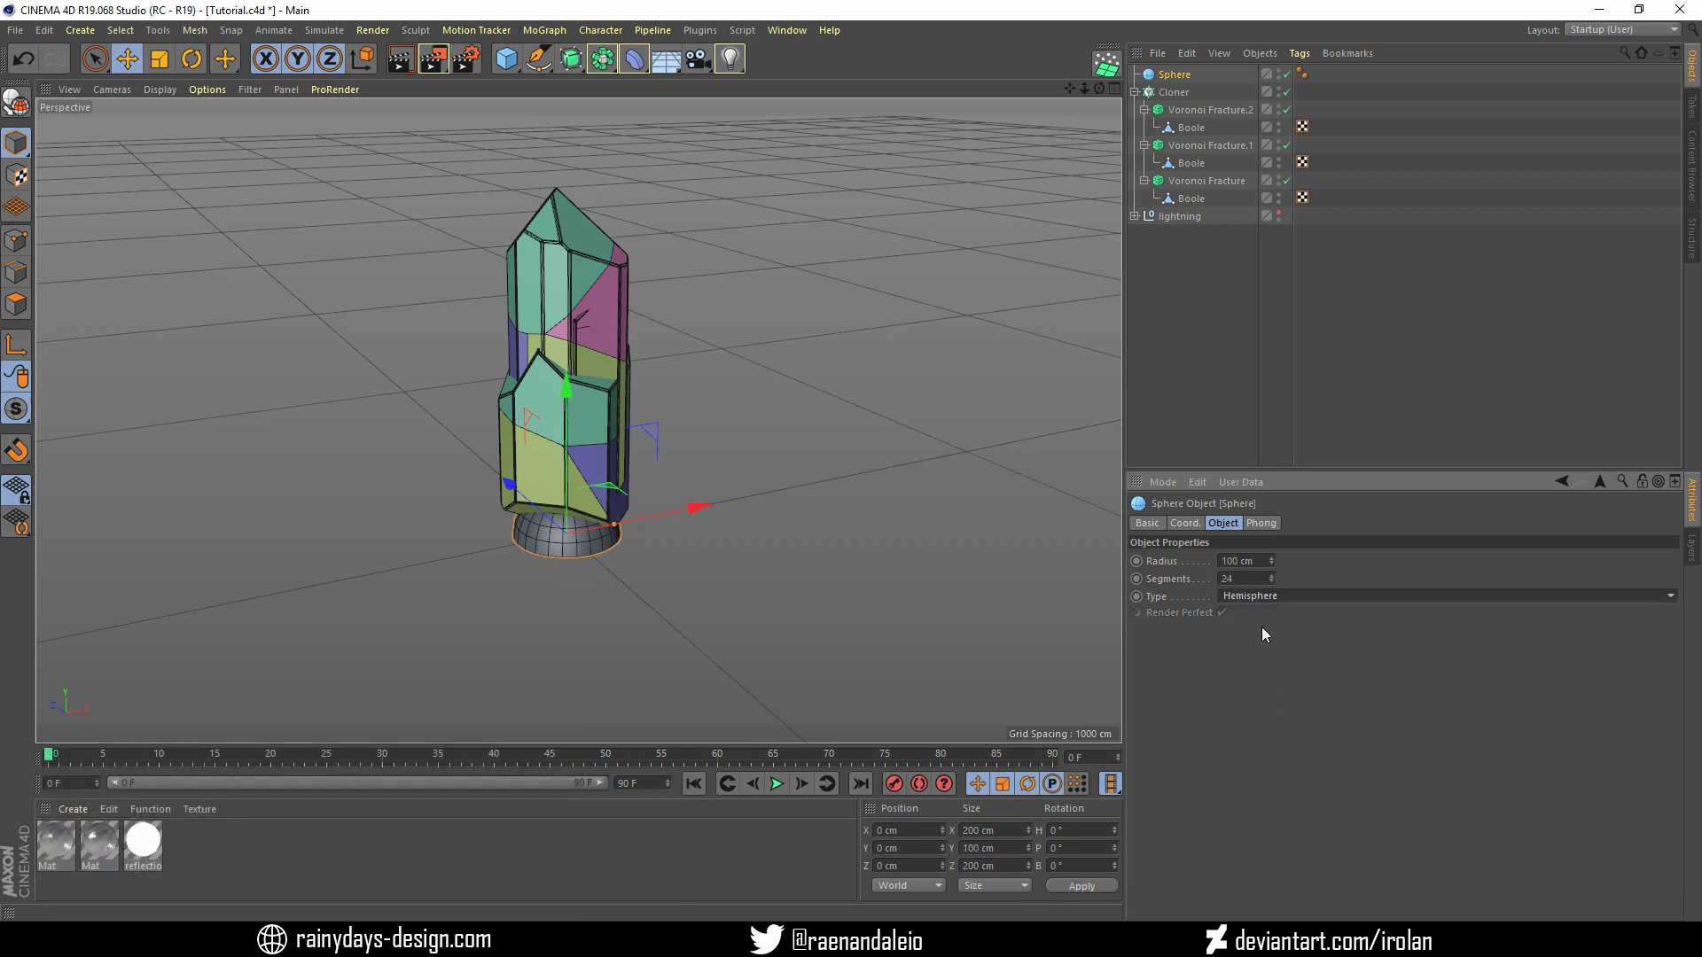
click(1172, 91)
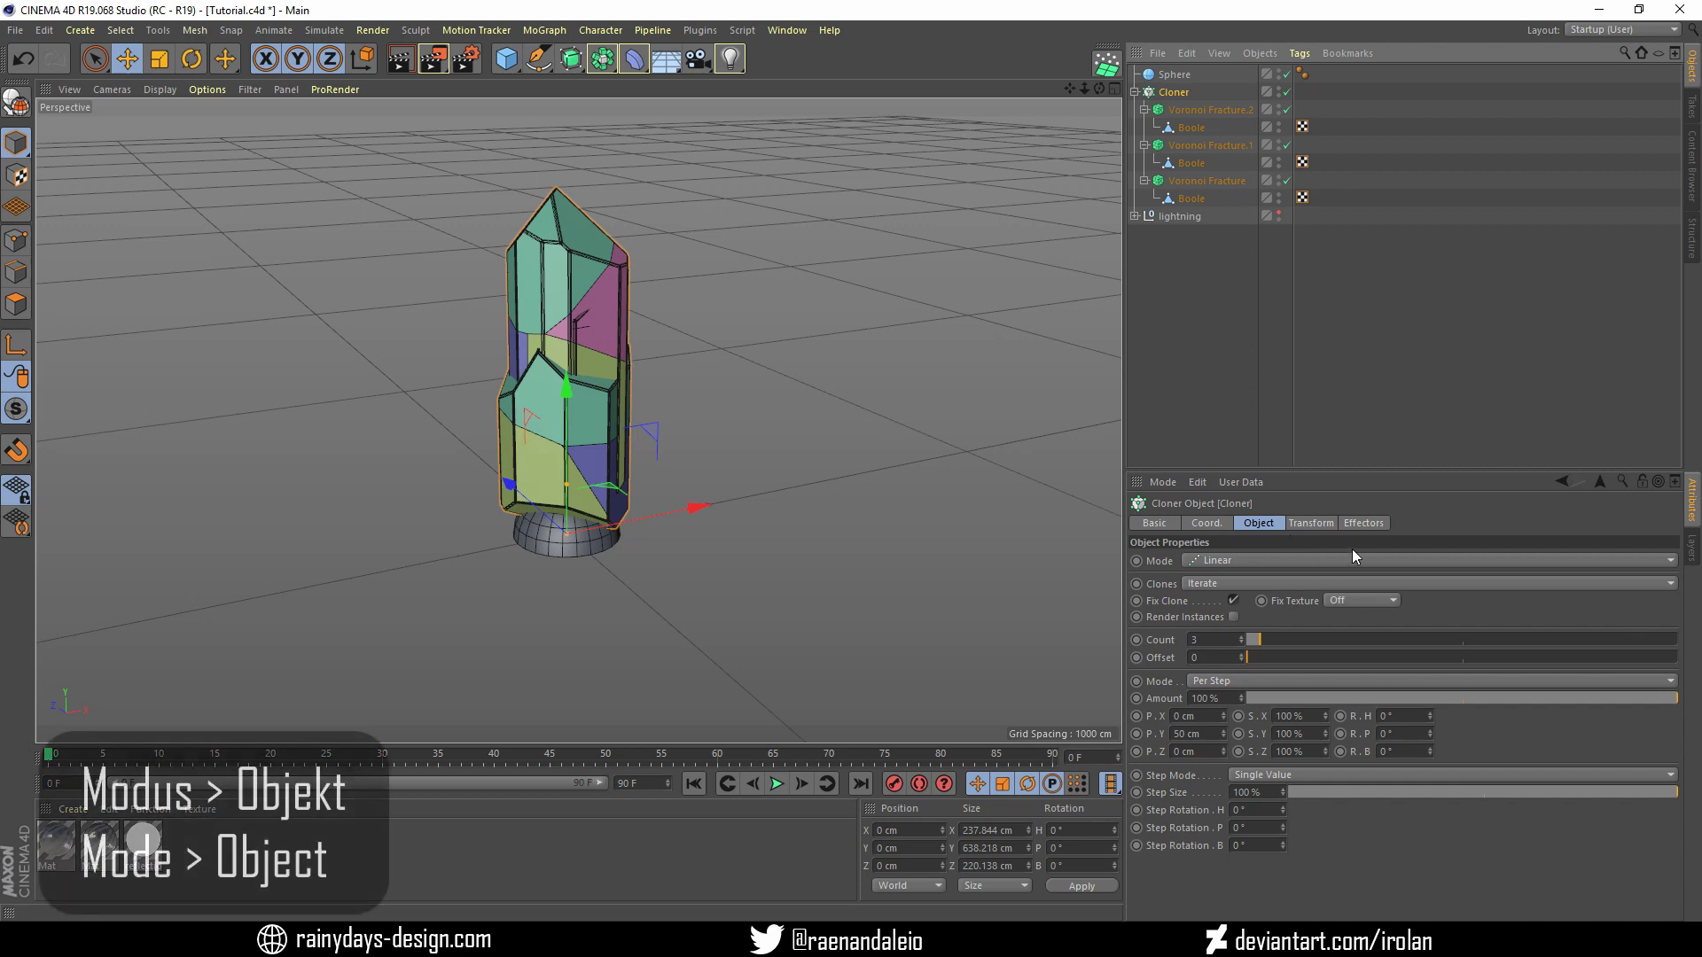
Set the Cloner to Object mode on the Sphere, with clones pitched -90°
click(1232, 560)
click(1231, 601)
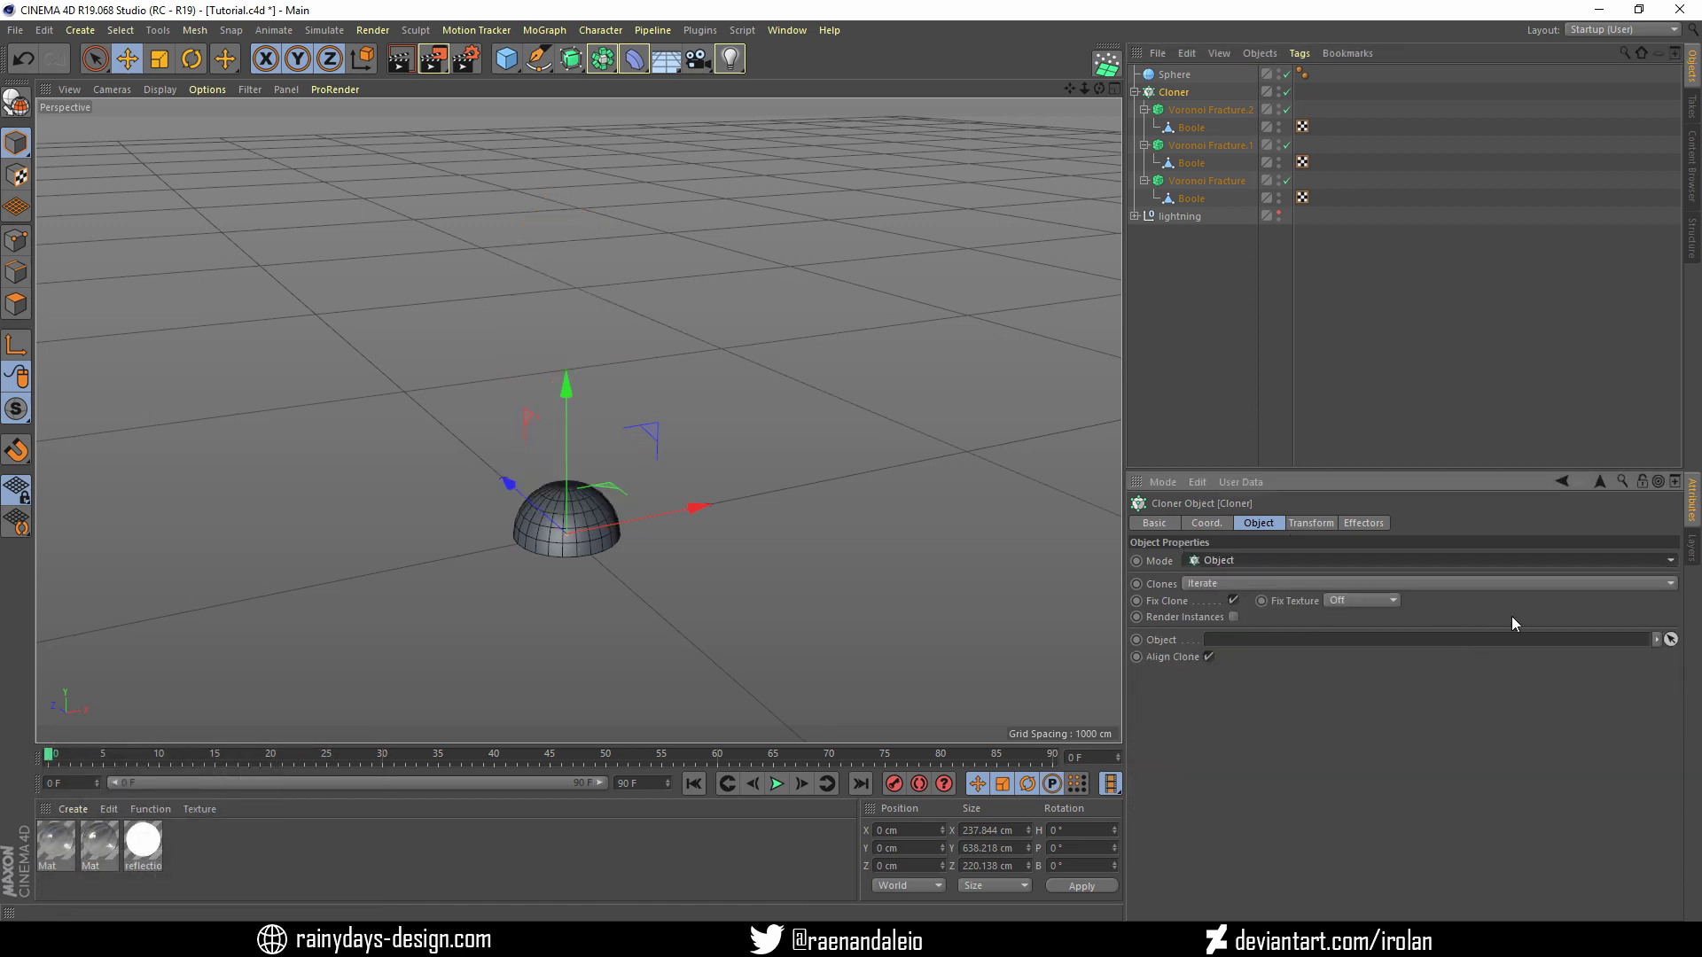
click(1672, 639)
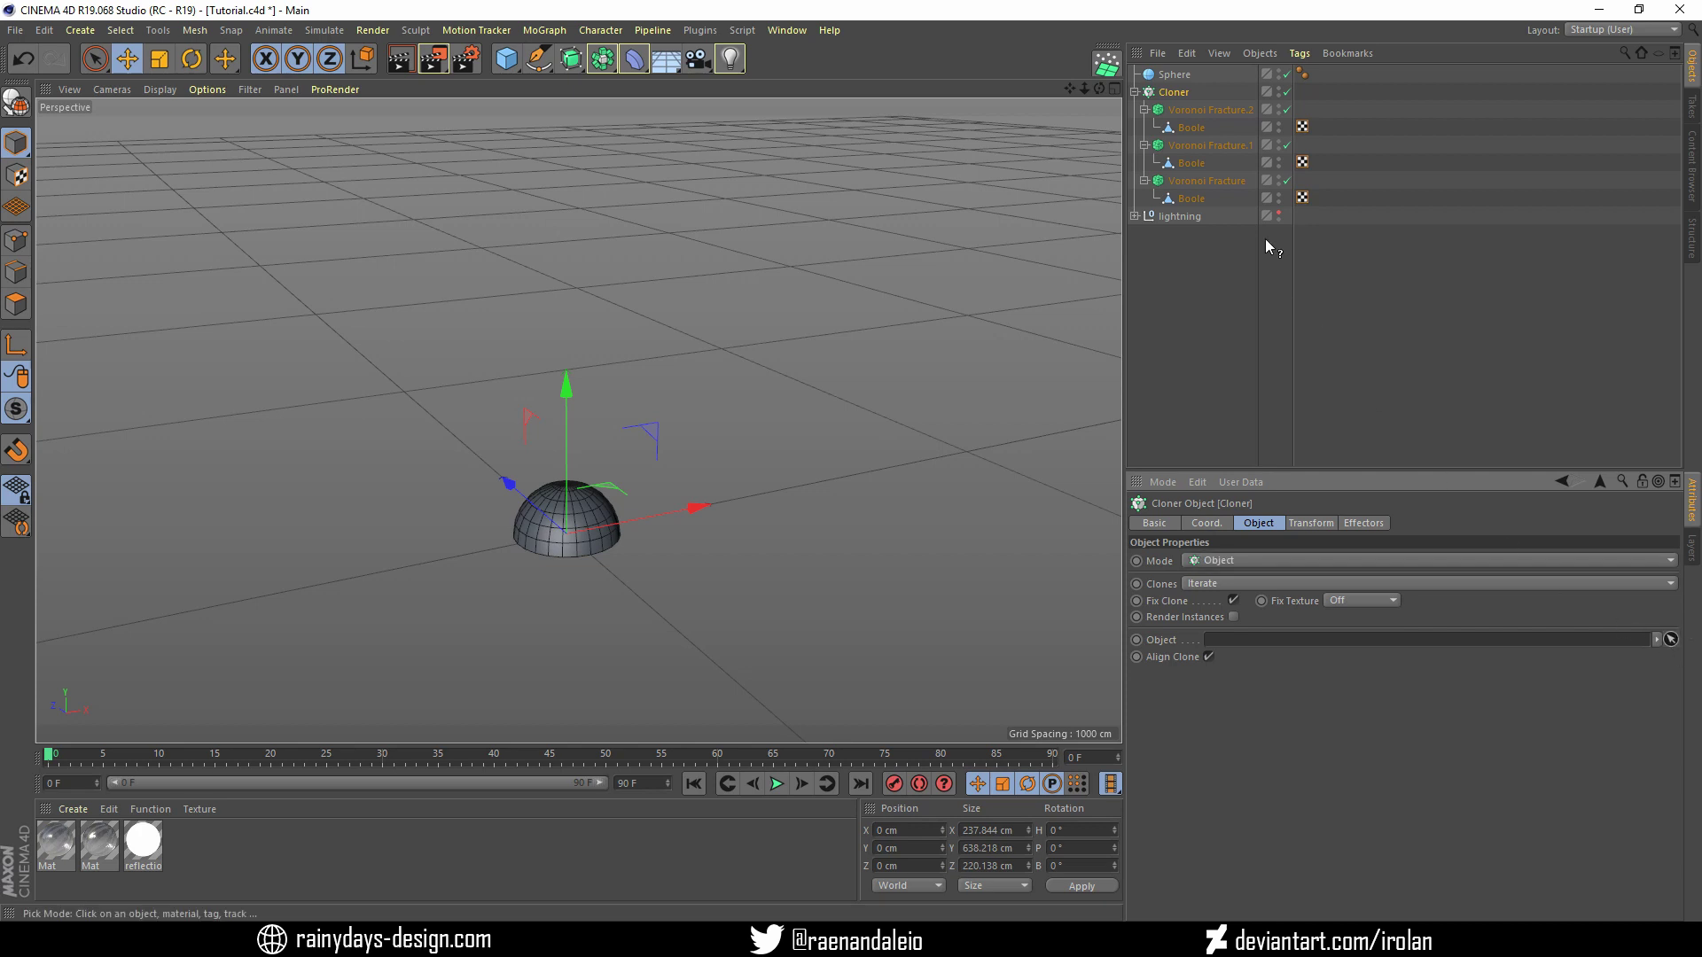
click(1177, 77)
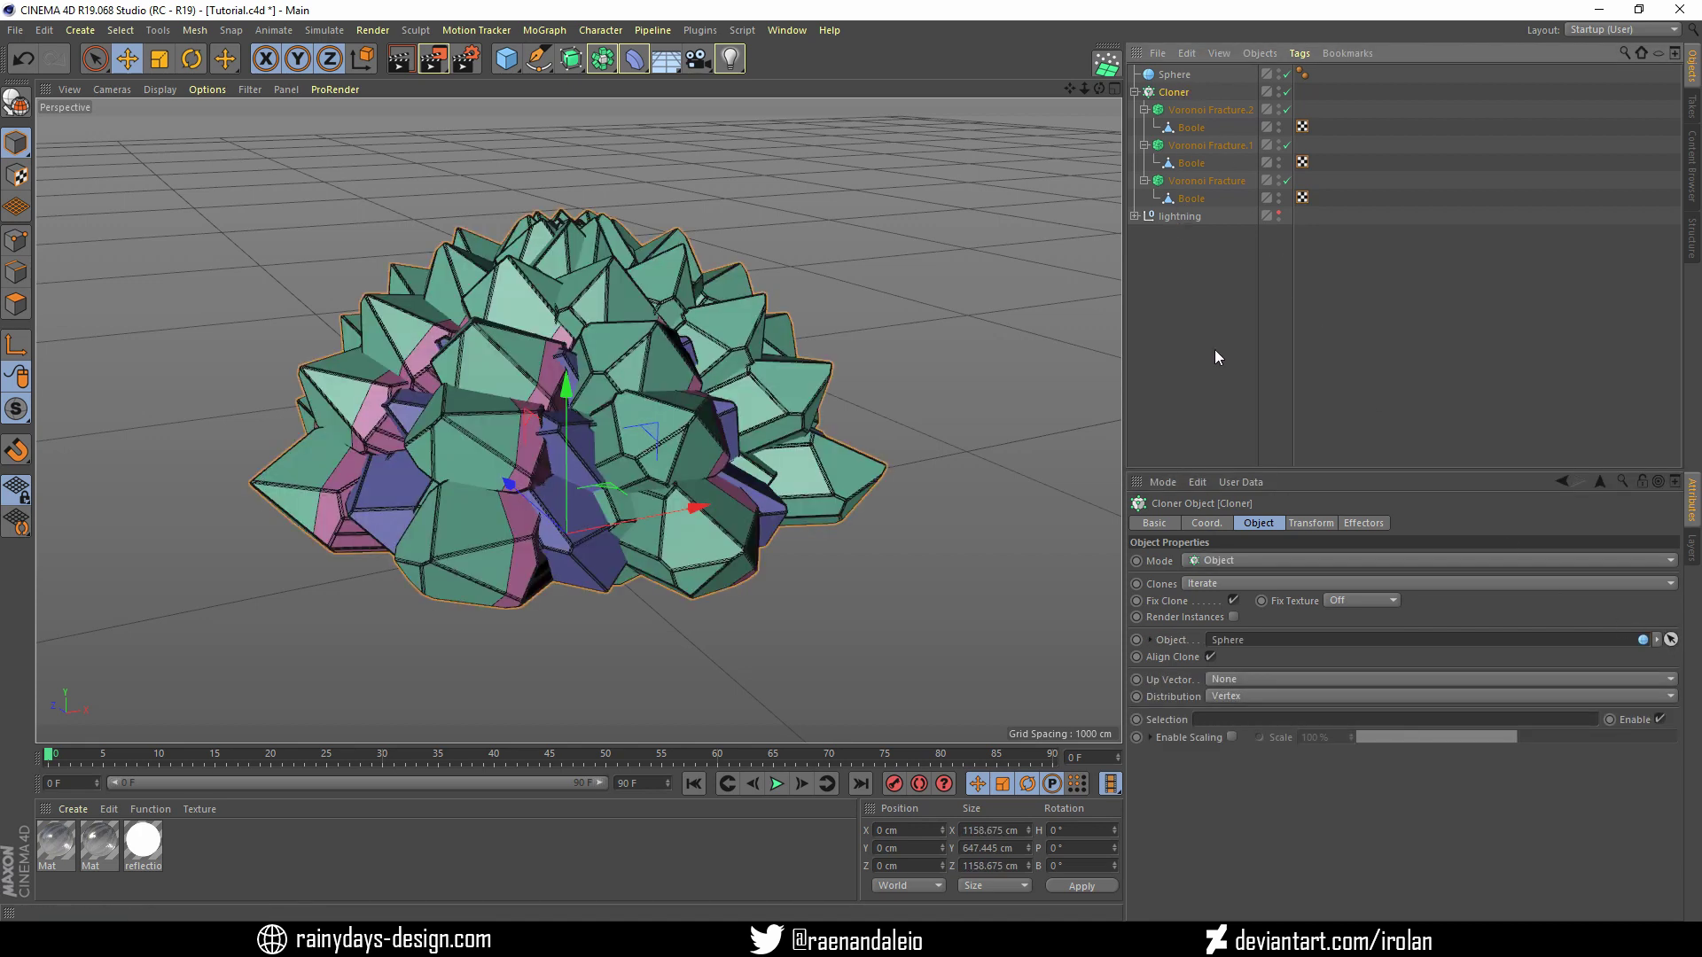
click(1309, 522)
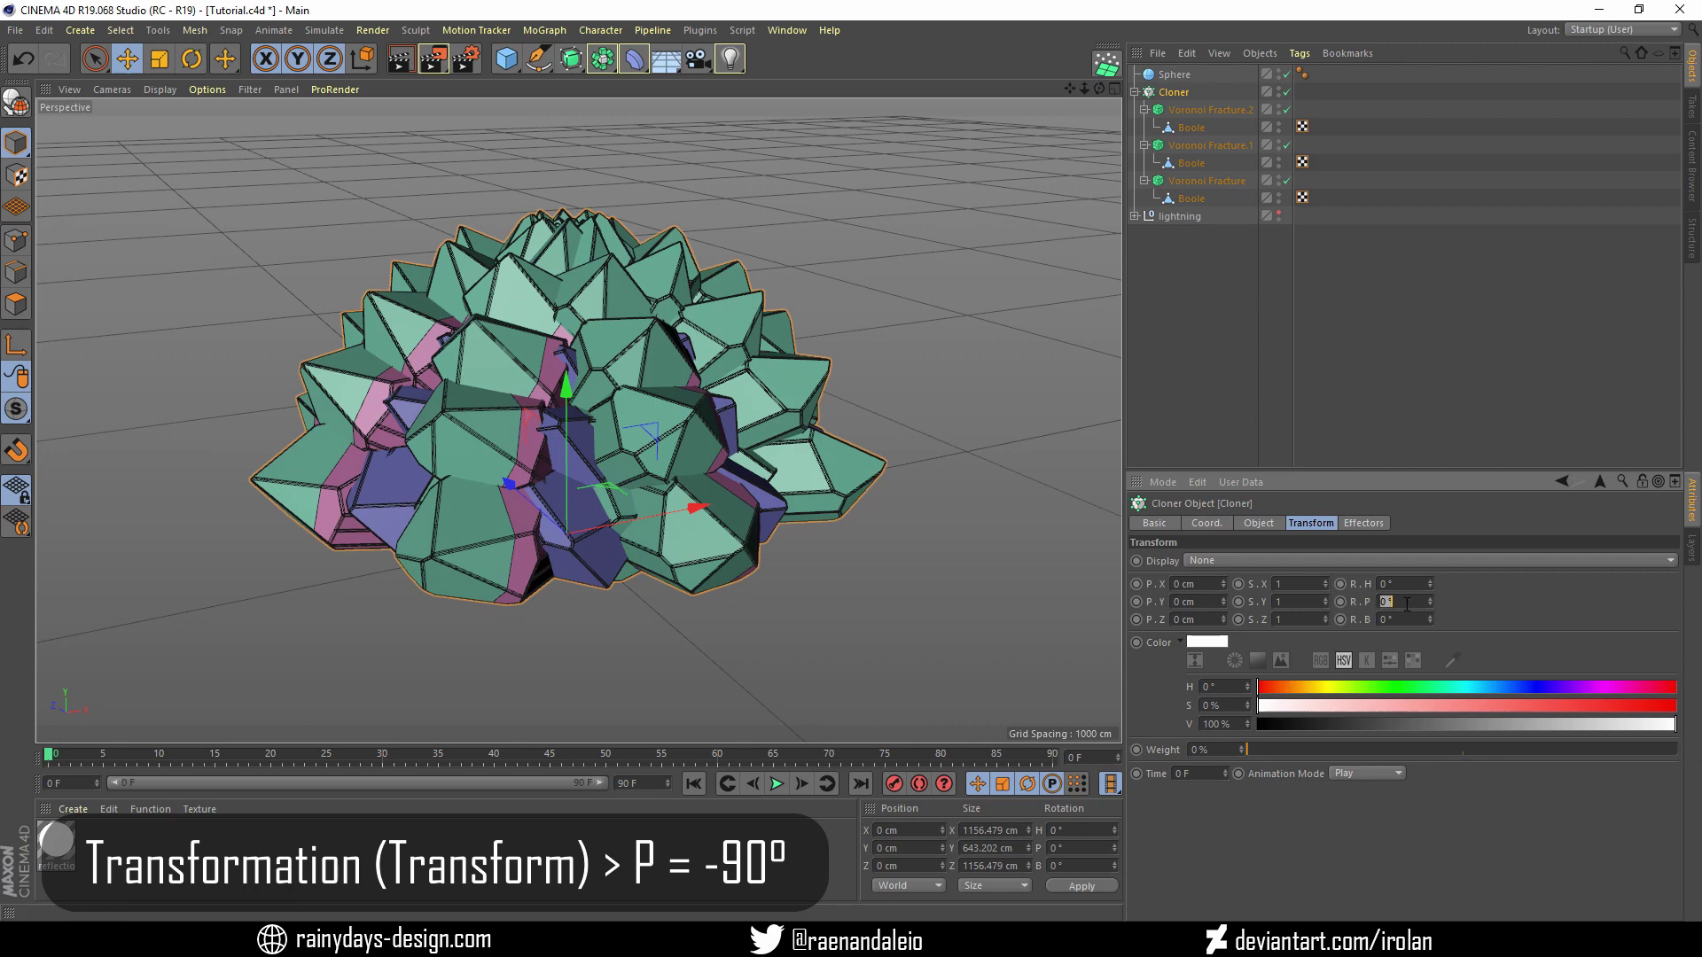
text(-90)
key(Return)
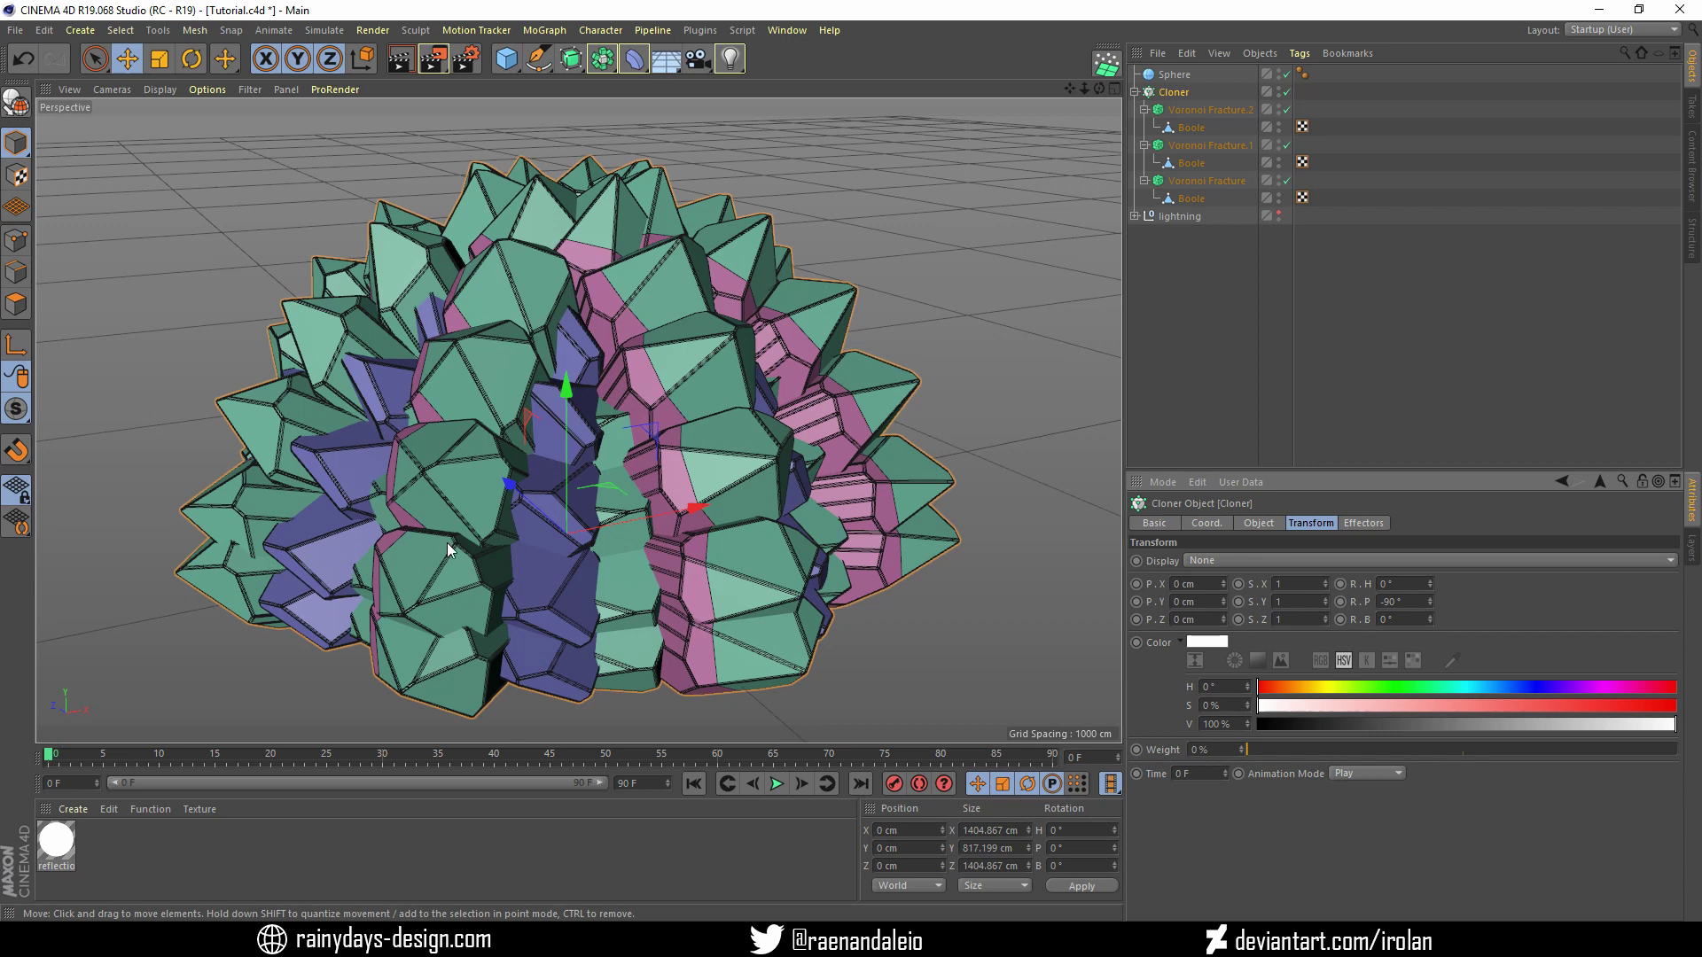
Set the hemisphere's radius to 1000 cm
click(1177, 74)
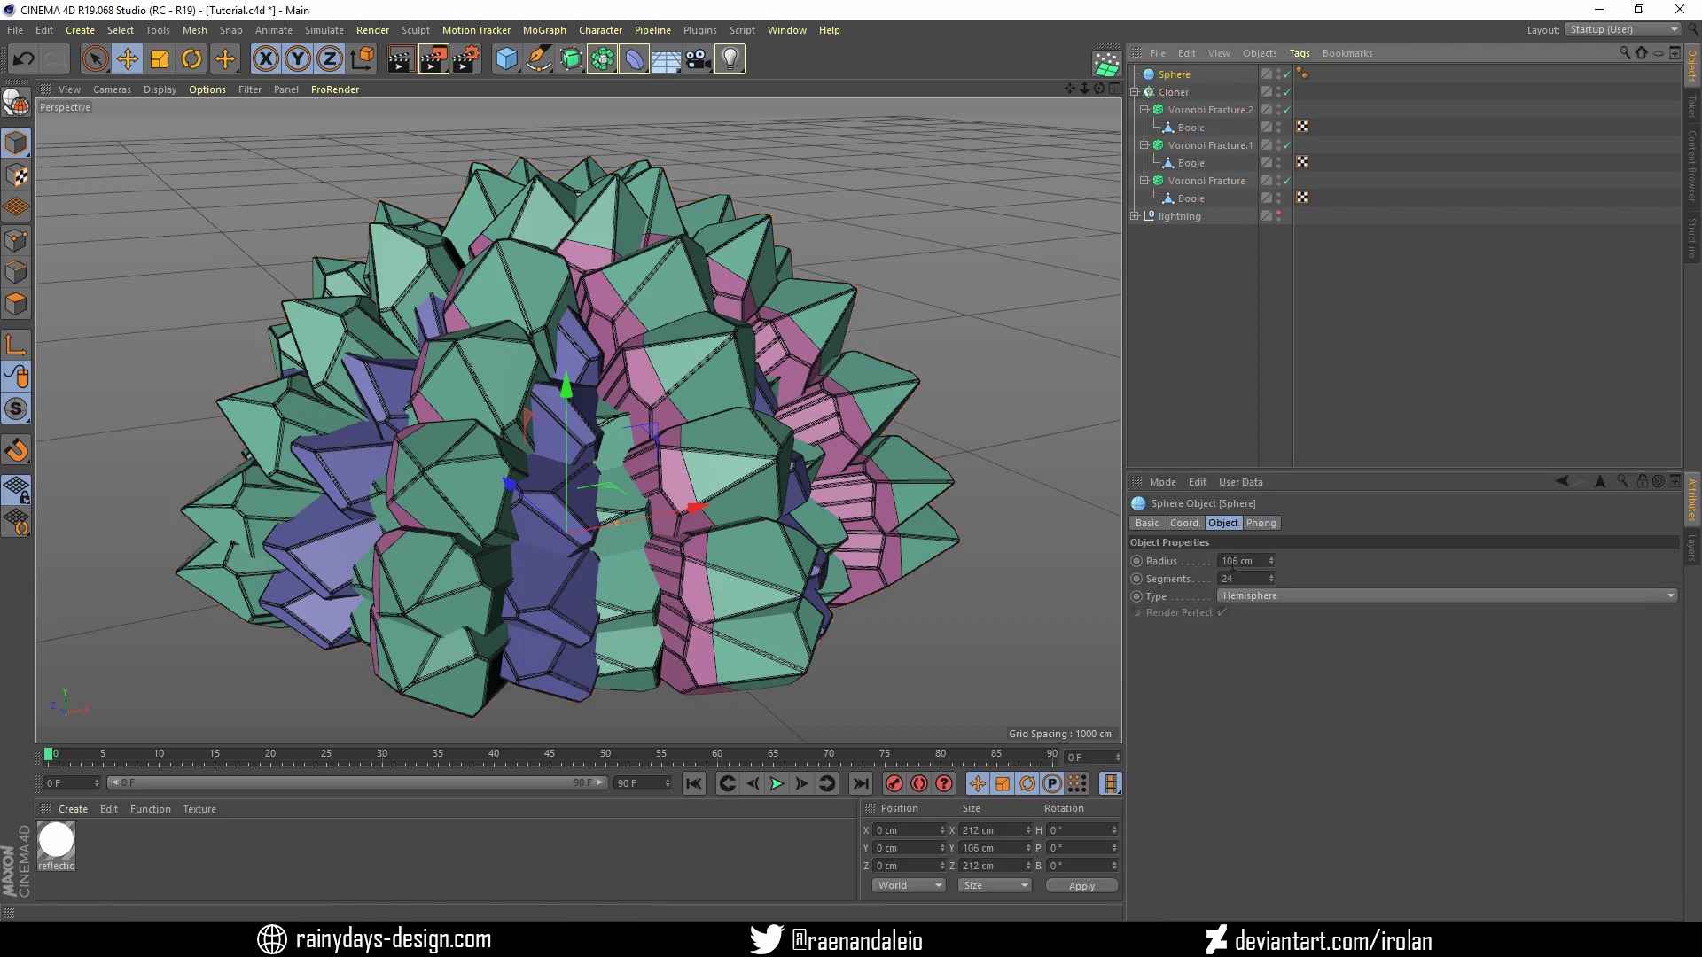
click(1258, 562)
text(4)
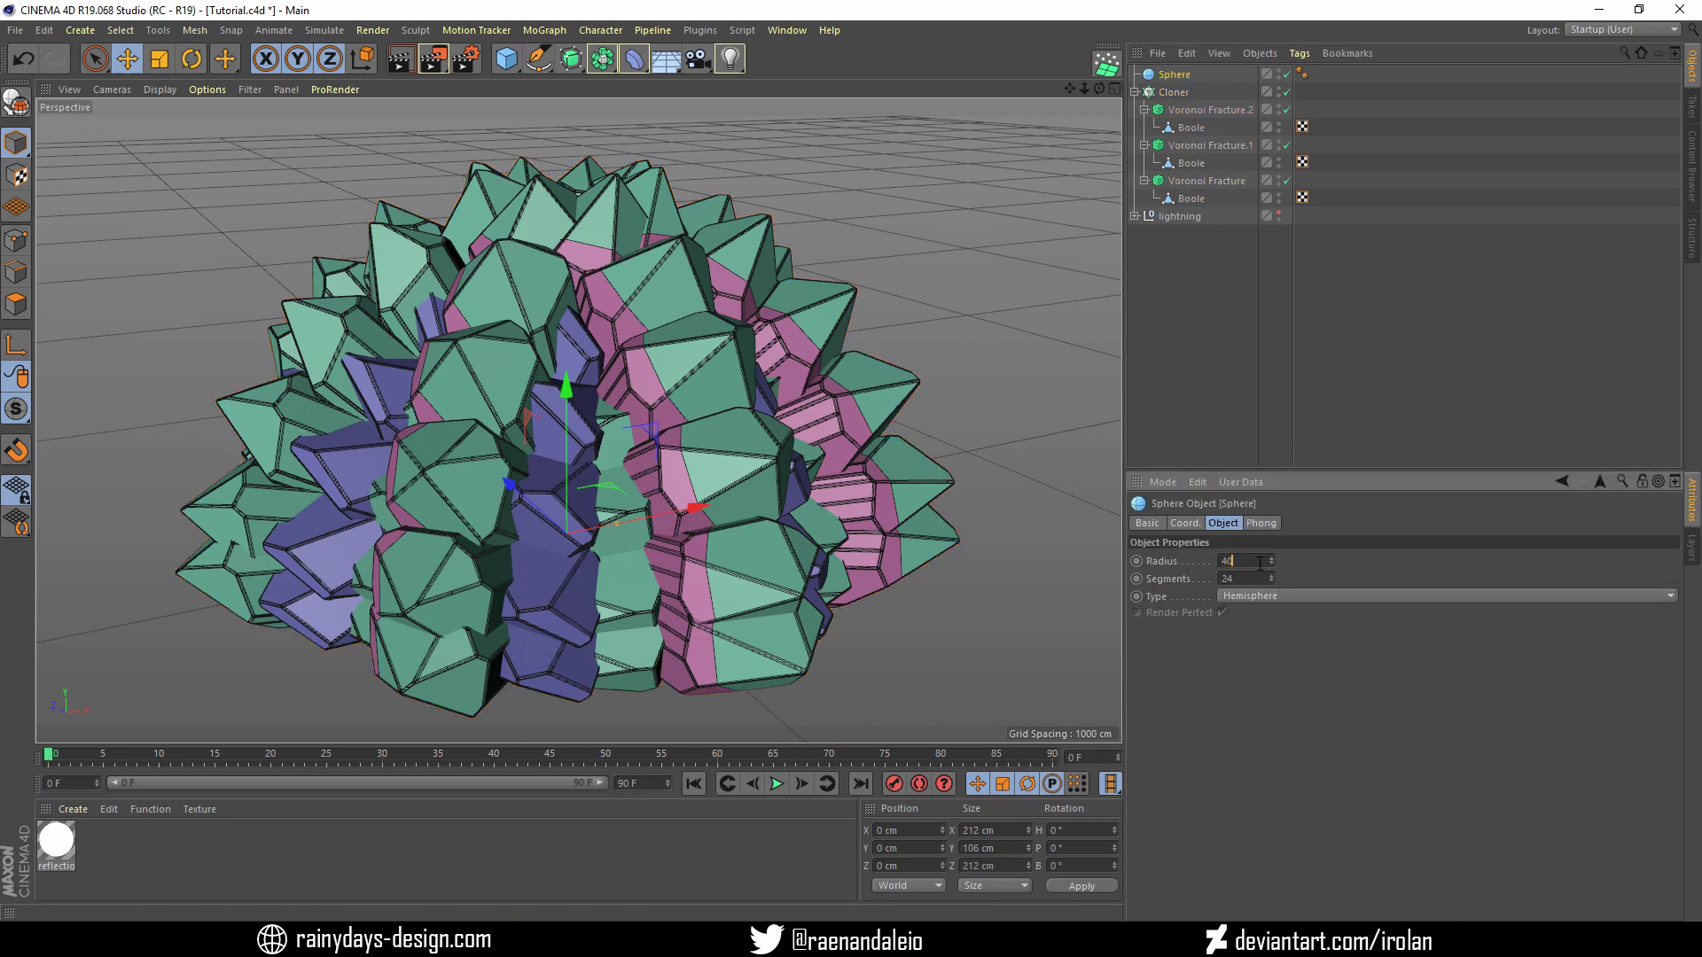
text(0)
key(Return)
scroll(727, 354, down, 3)
scroll(727, 353, down, 2)
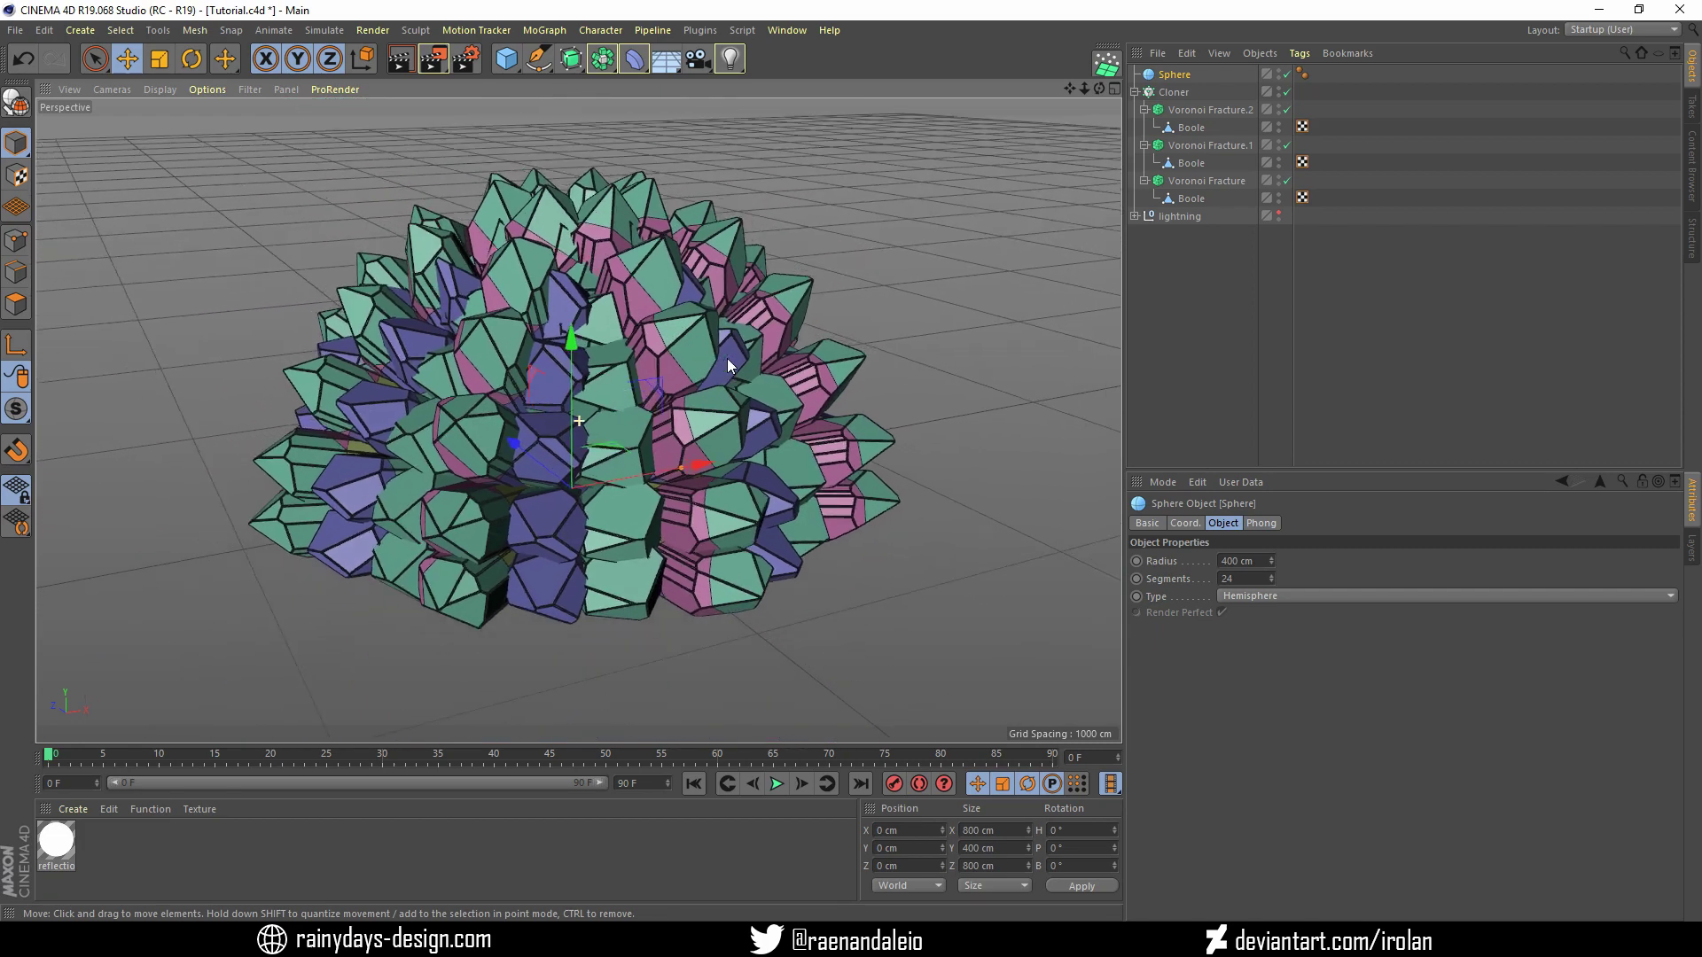
scroll(727, 358, down, 2)
scroll(727, 358, down, 3)
text(1000)
key(Return)
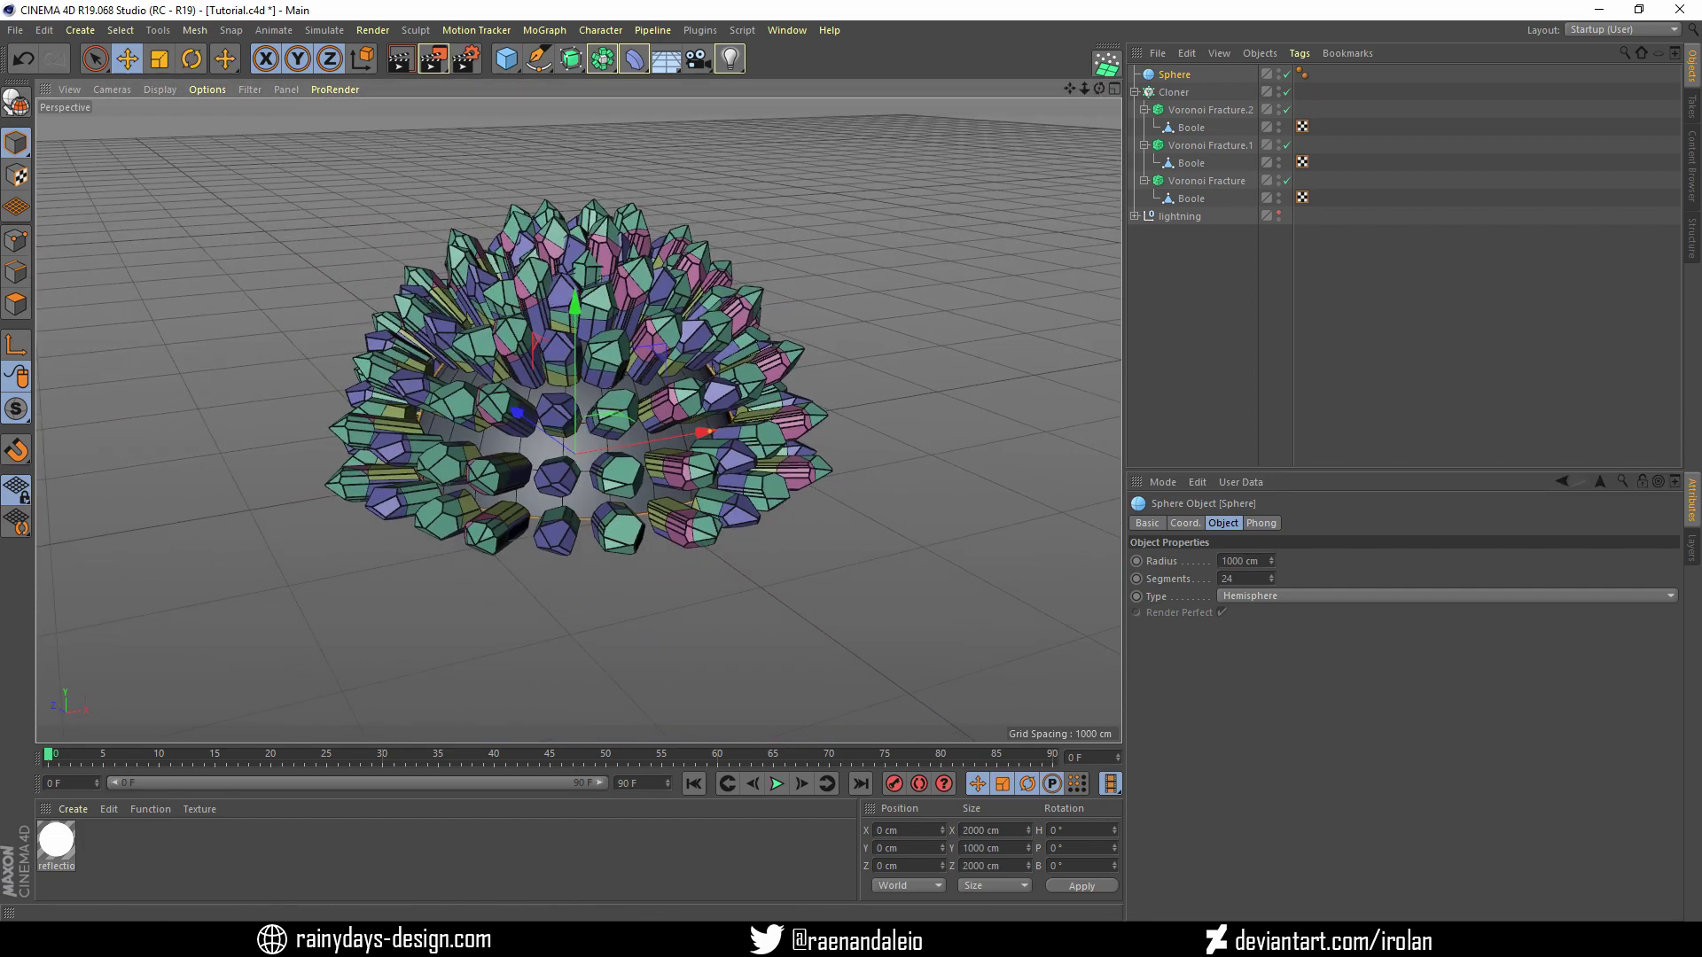
Give the hemisphere 16 segments
key(t)
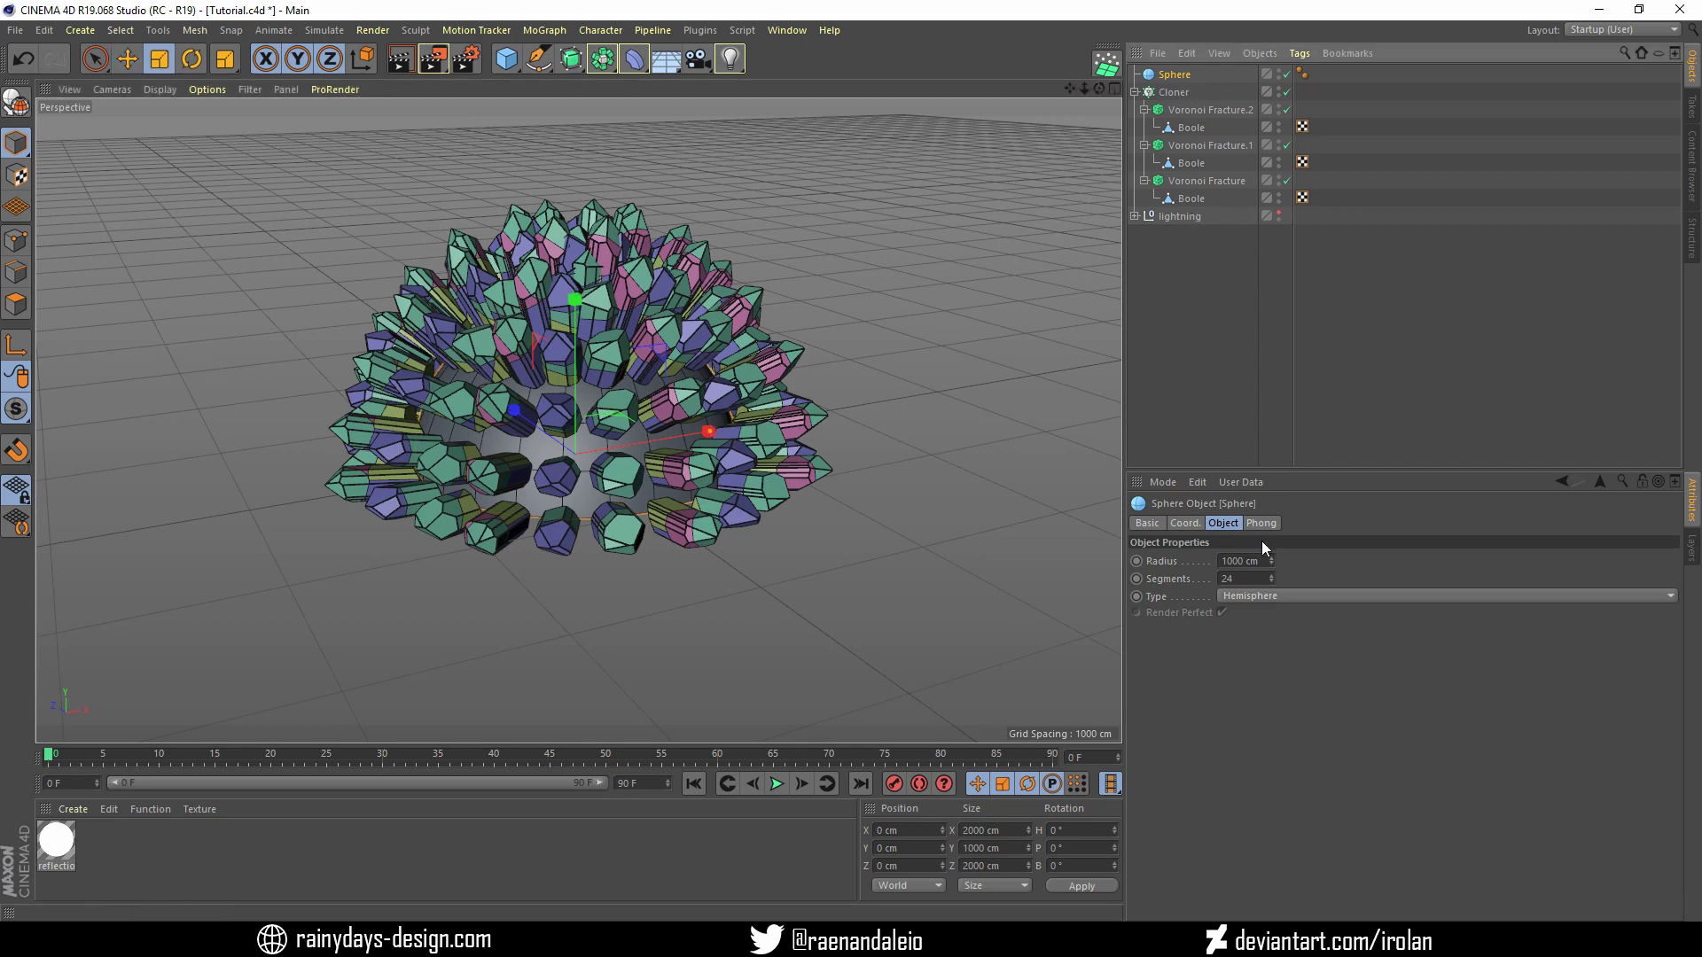
double_click(1229, 578)
text(16)
key(Return)
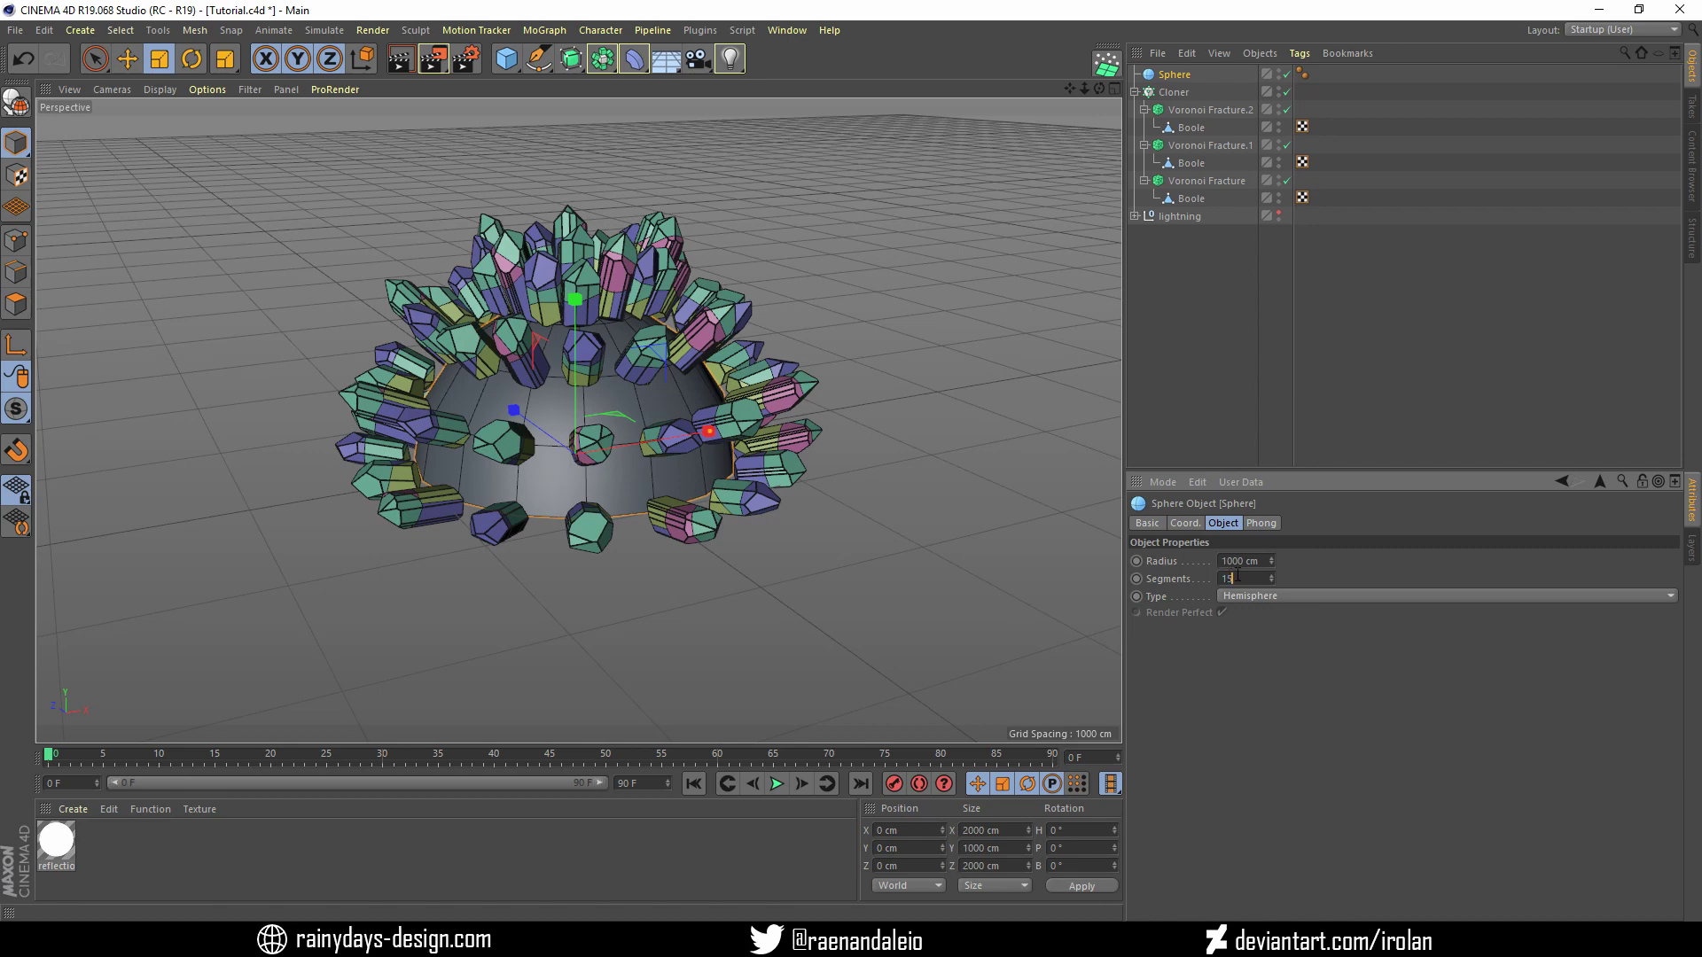
Scale the Cloner's crystals down to about 83%
click(1178, 93)
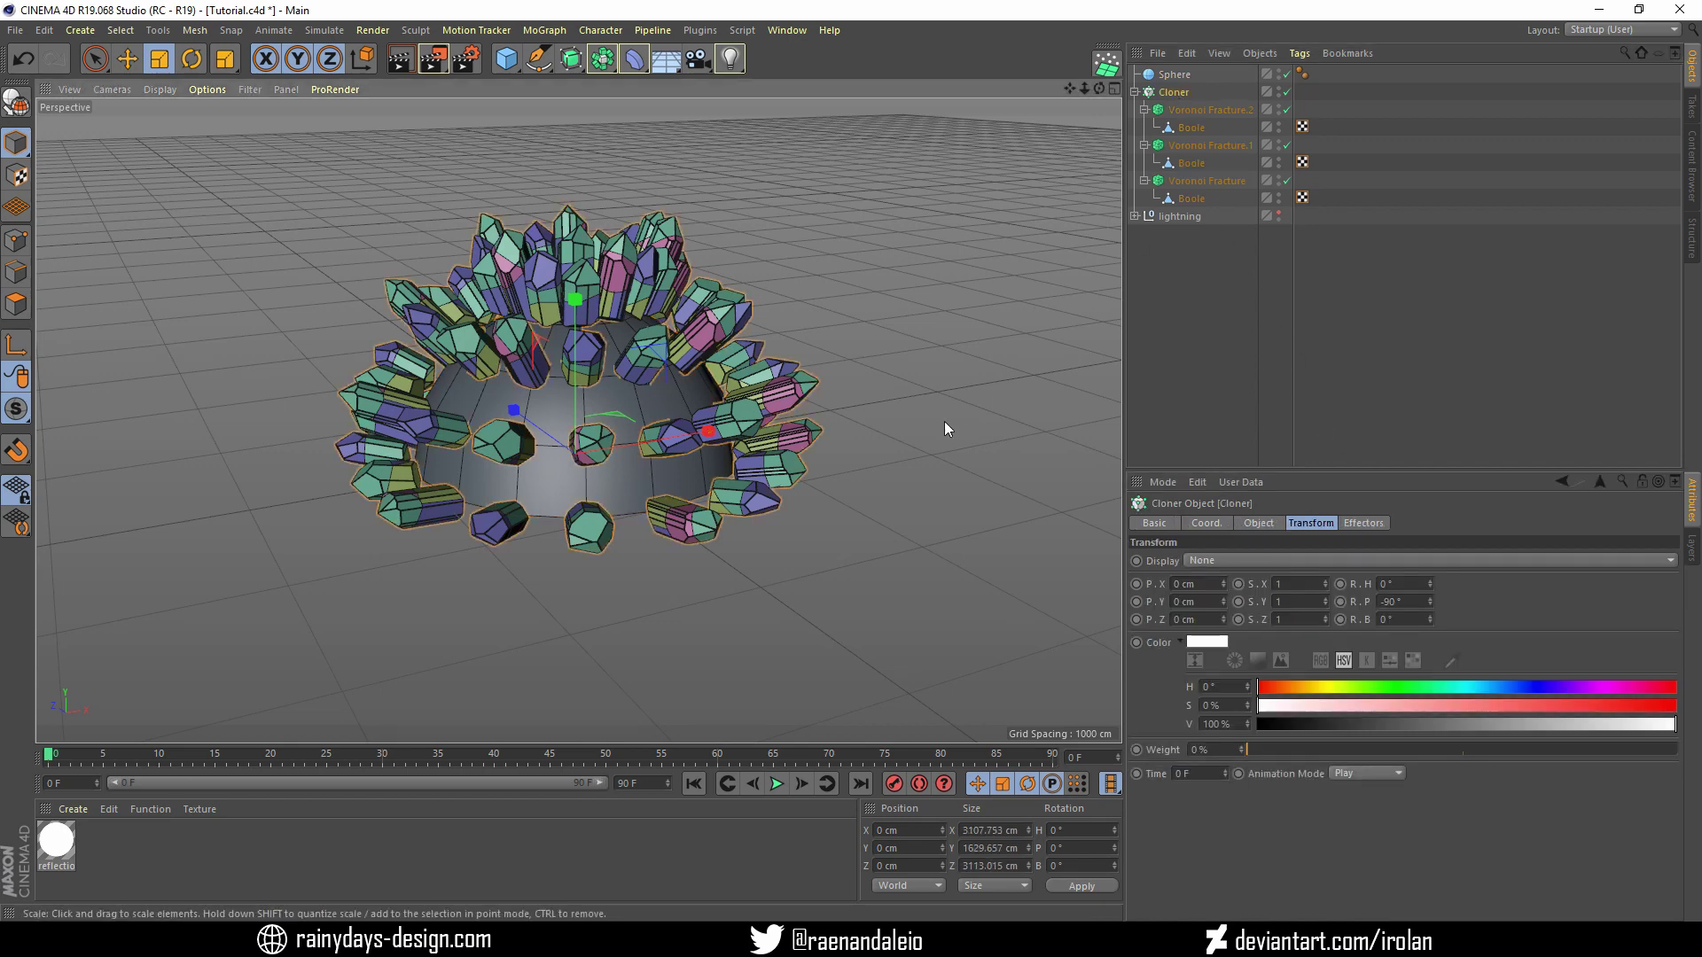
drag(892, 441, 831, 456)
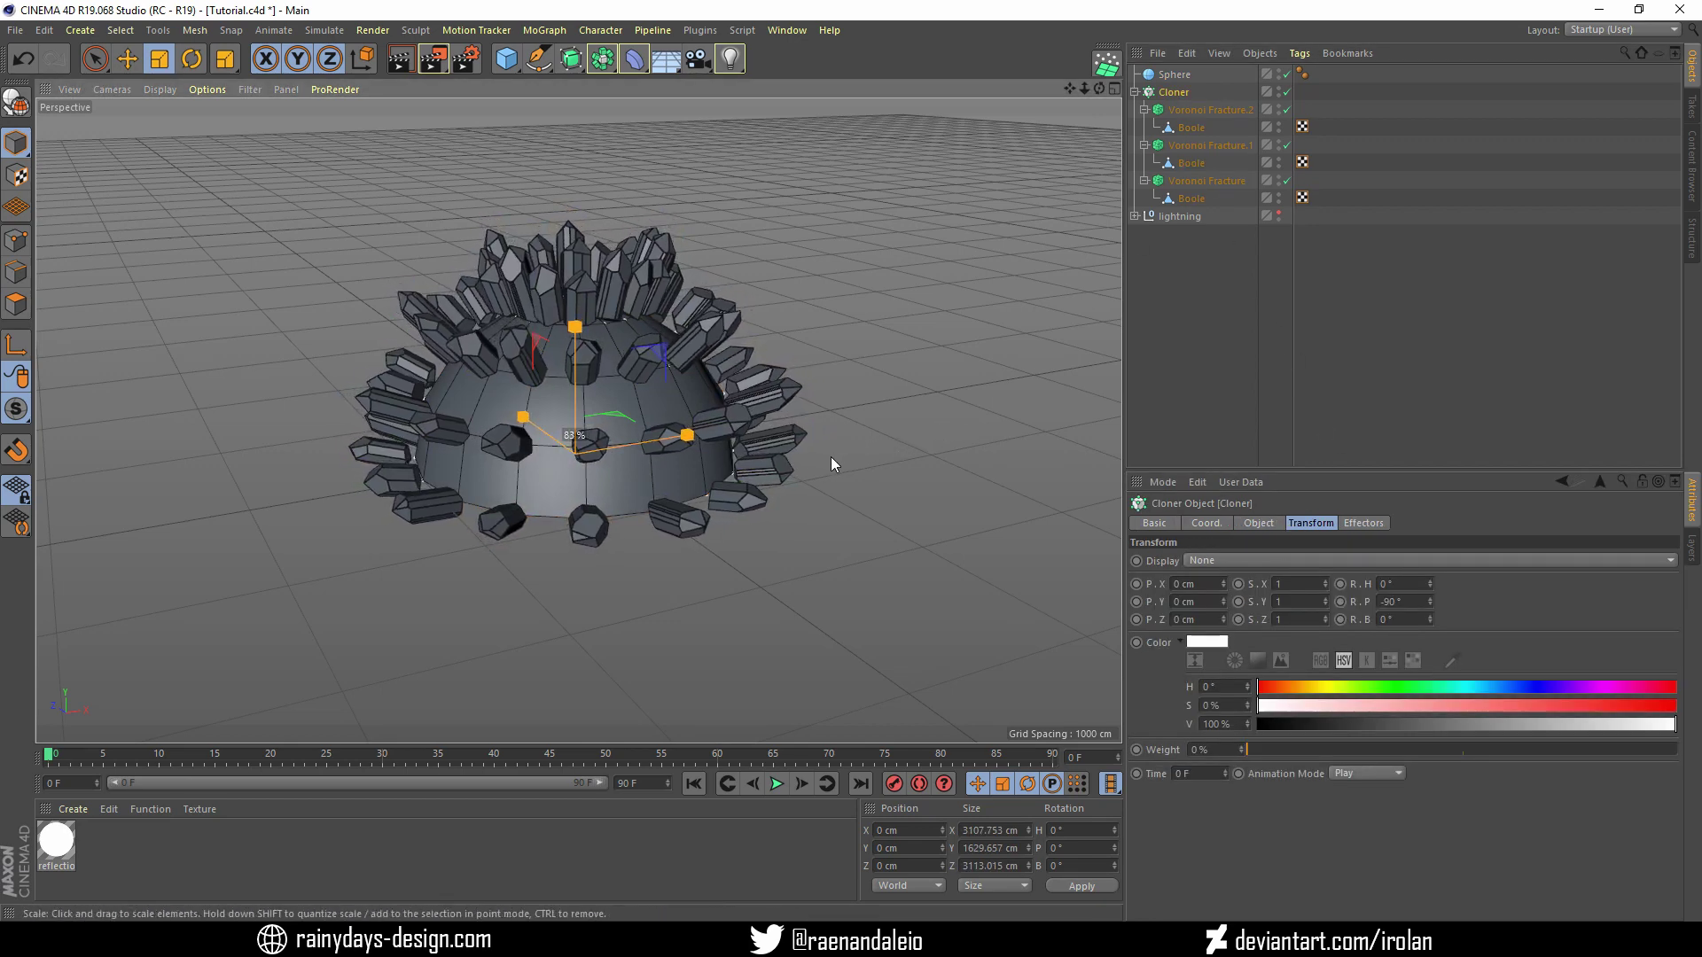
drag(832, 283, 831, 284)
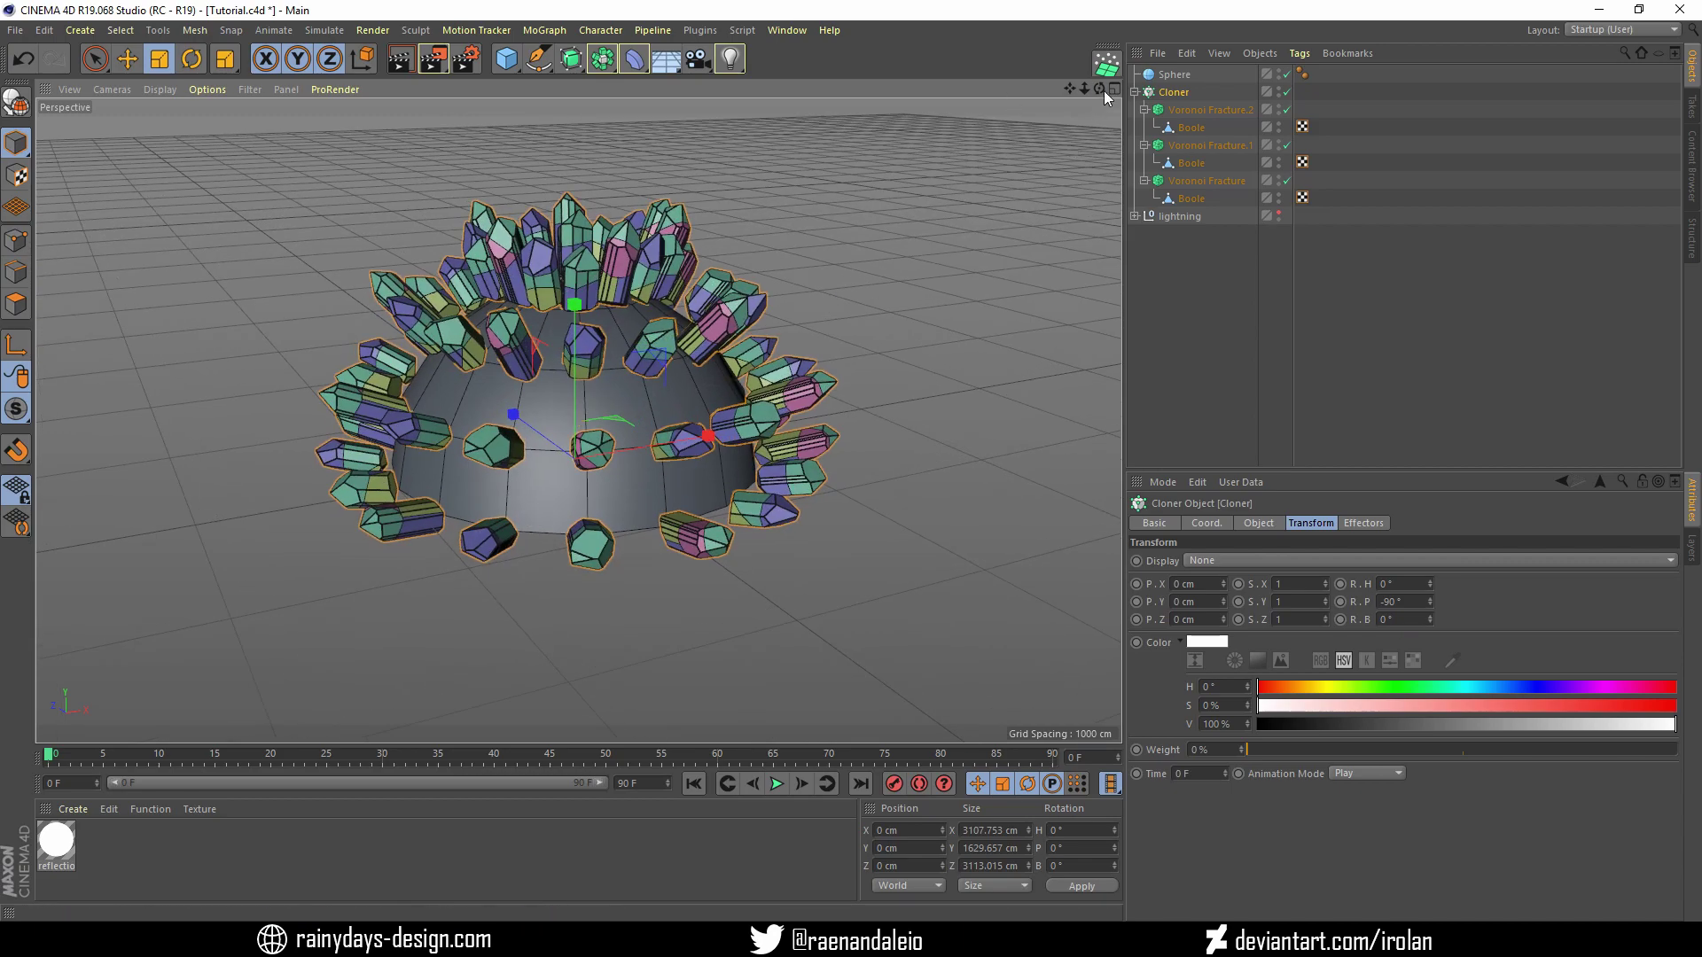
drag(1099, 89, 1099, 133)
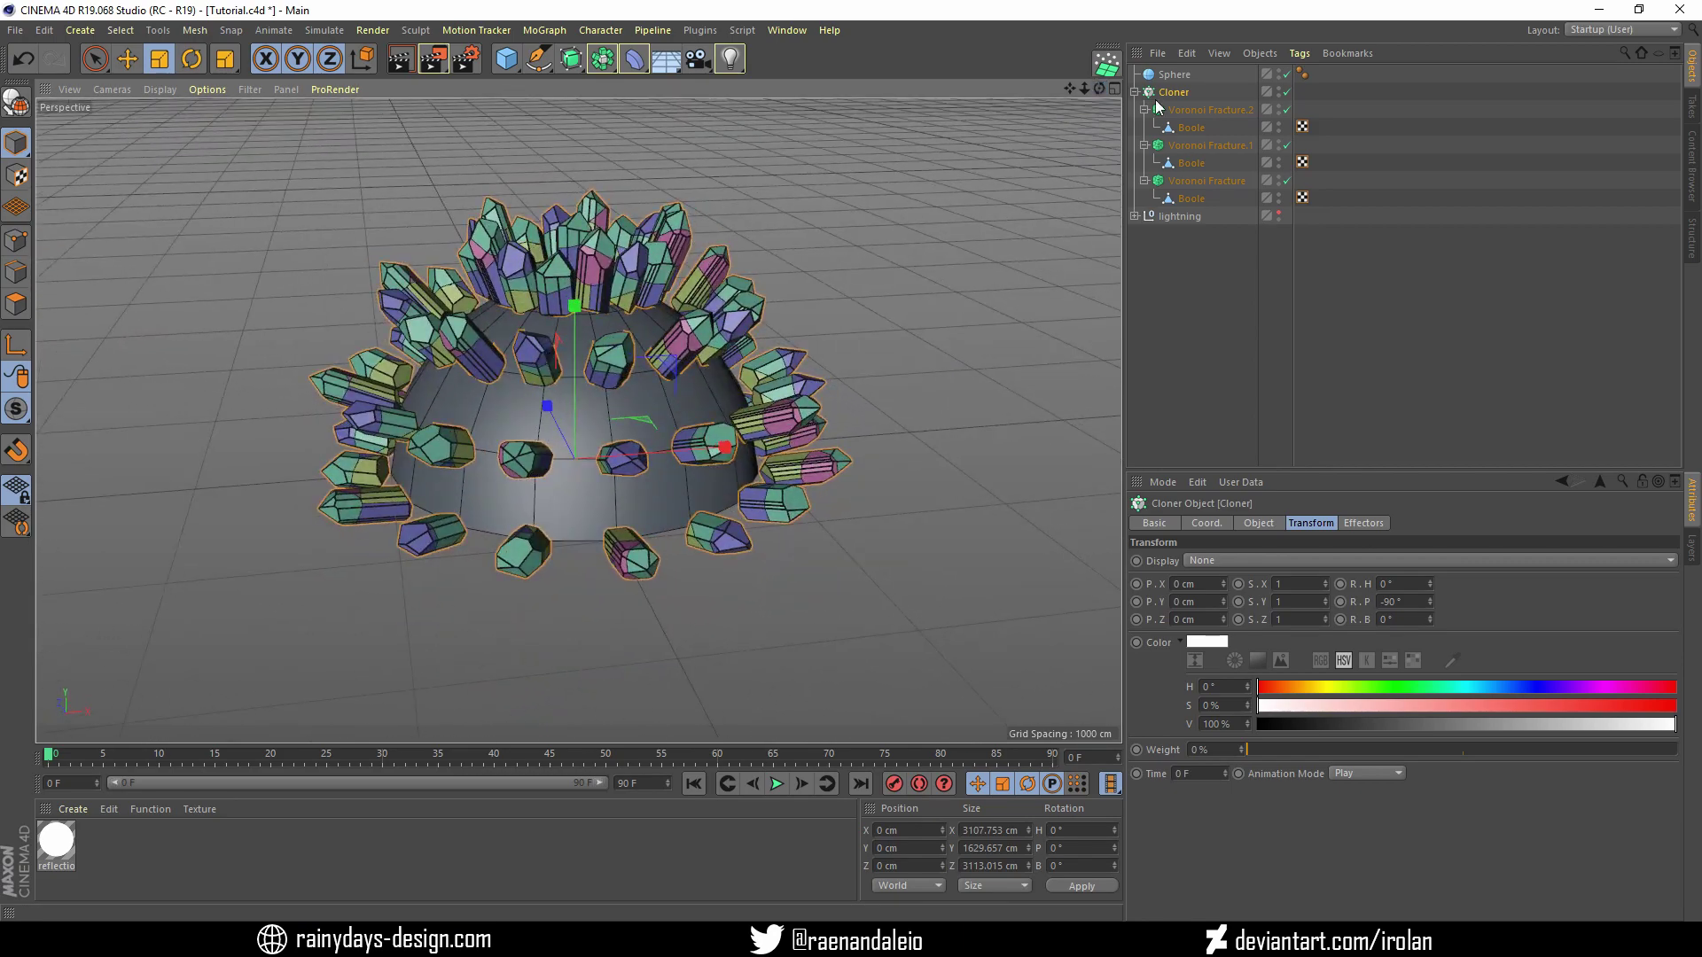
Set the hemisphere to 13 segments and hide the Sphere in the viewport
click(1175, 74)
click(1228, 578)
key(Return)
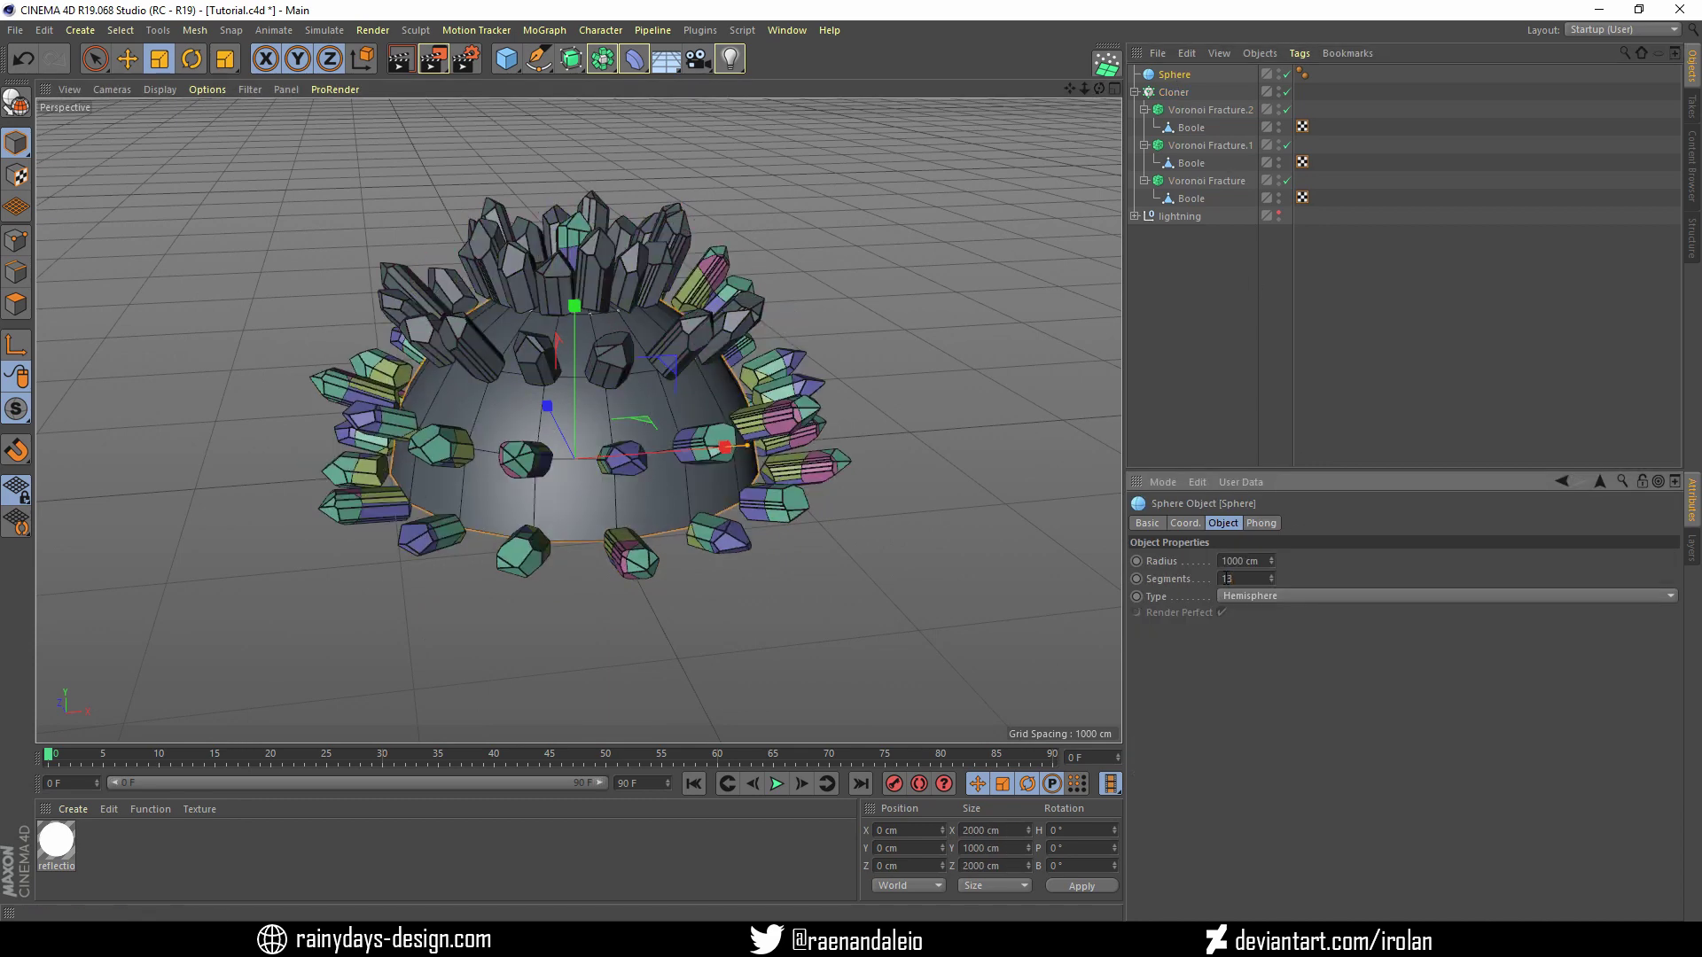
click(1179, 94)
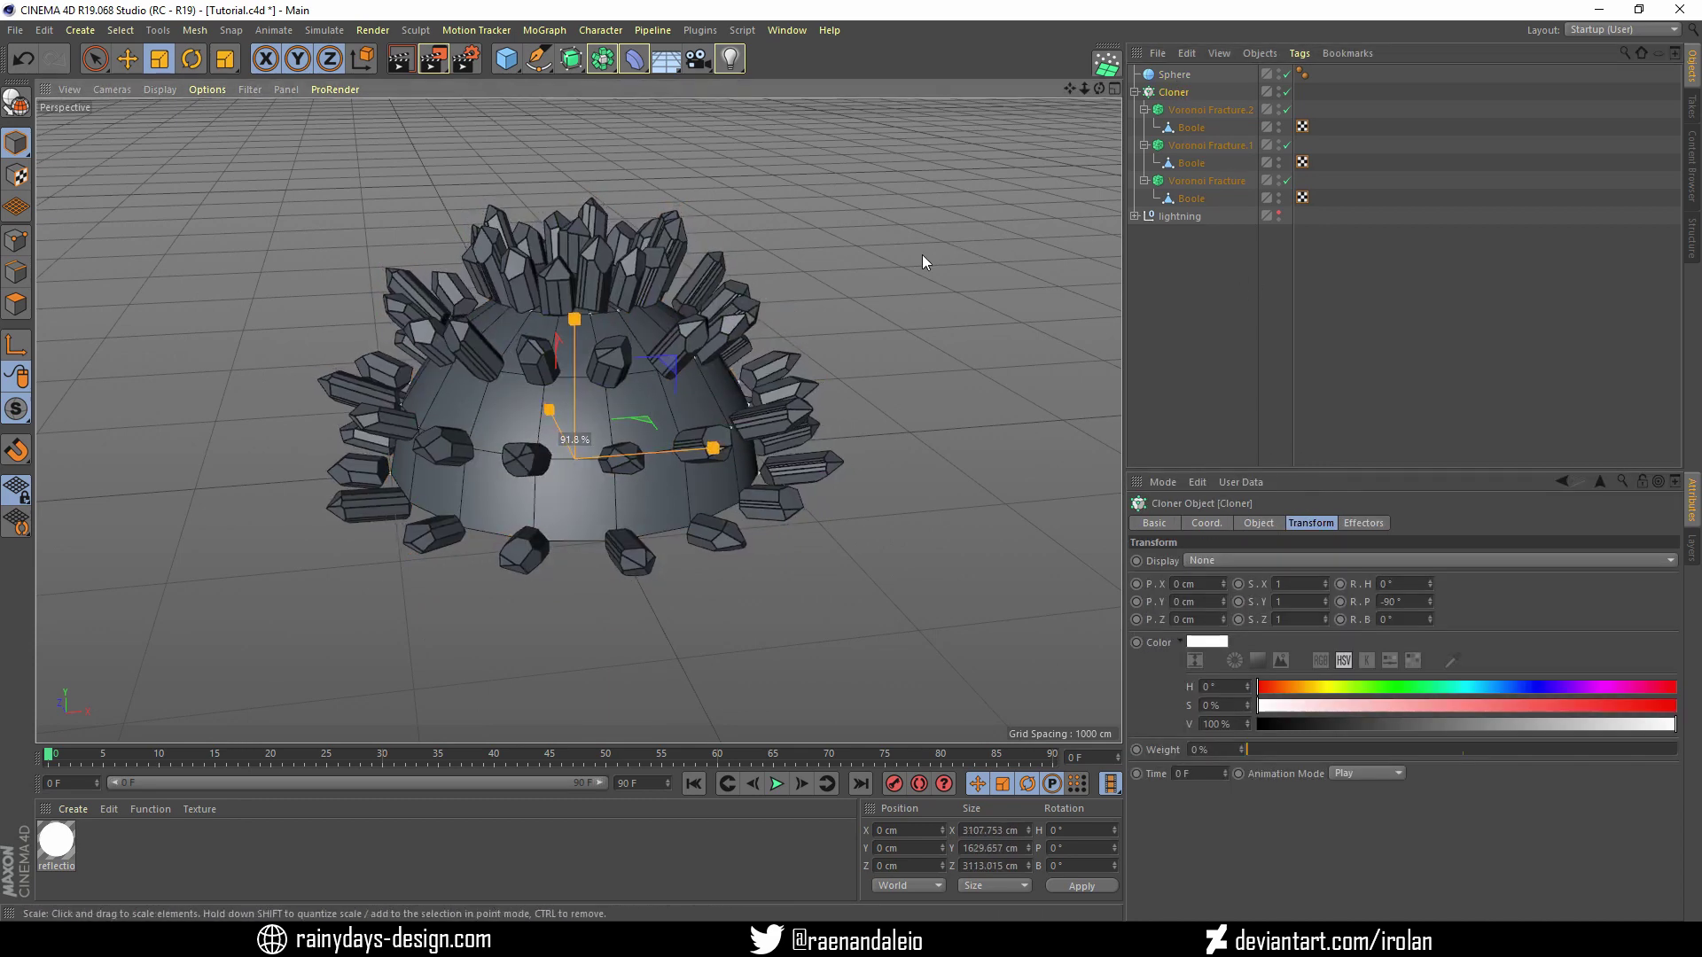
mouse_move(1099, 89)
mouse_down()
mouse_move(1108, 106)
mouse_move(1099, 93)
mouse_up()
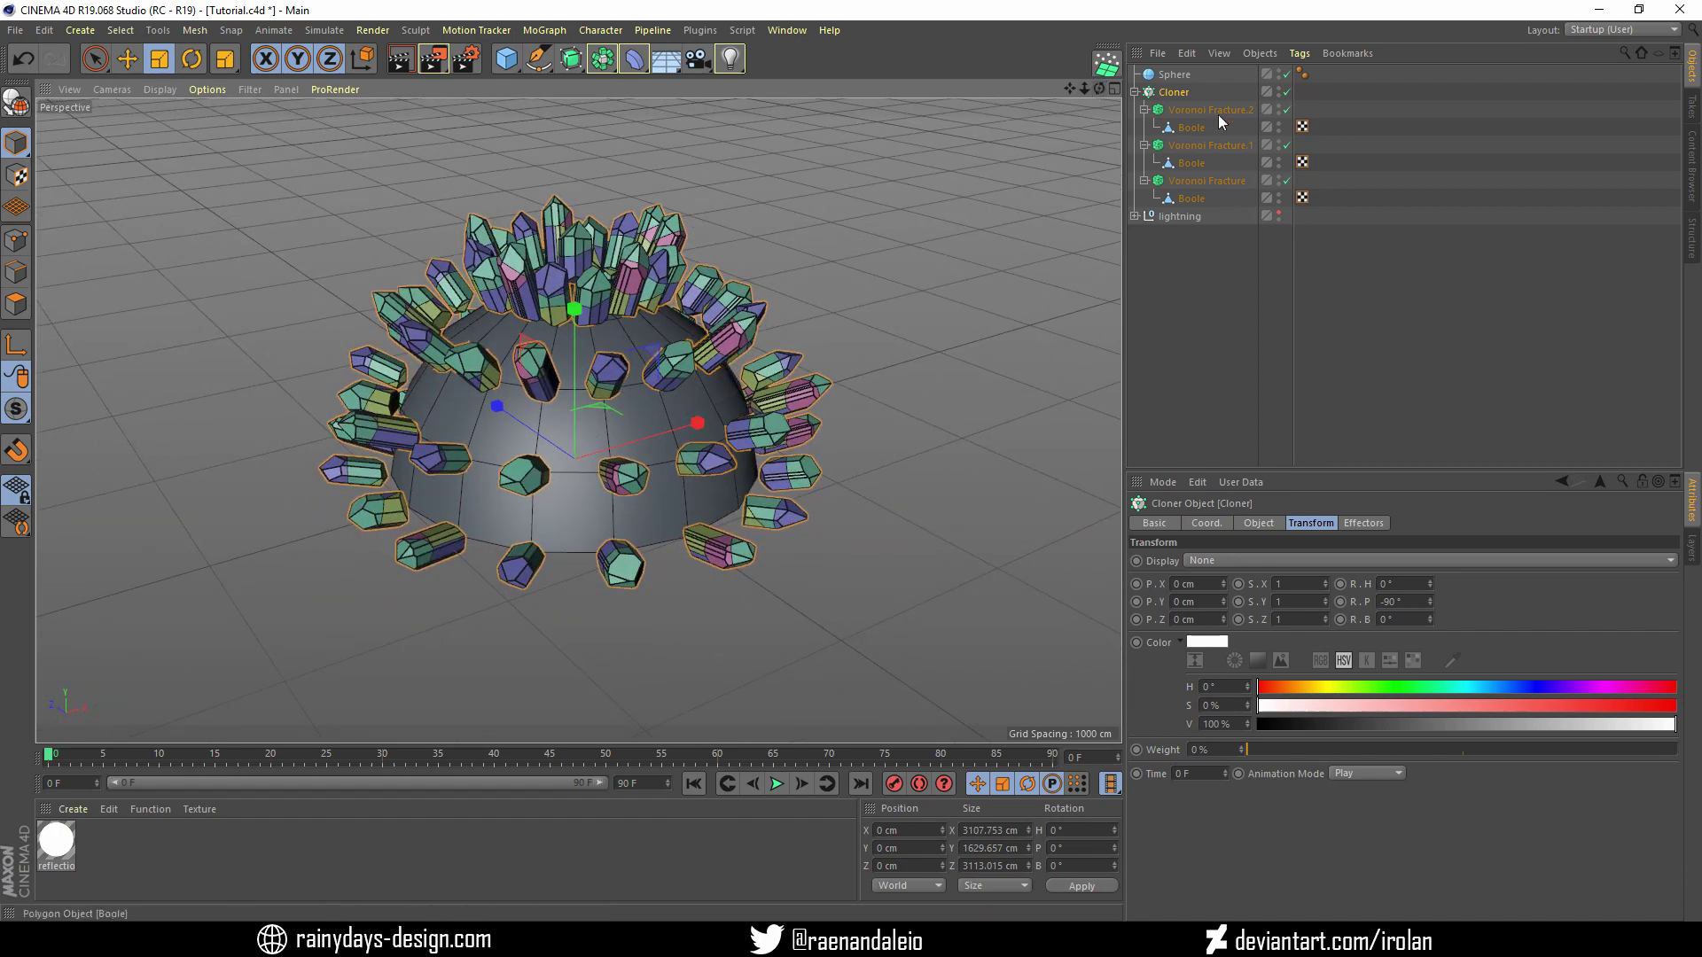
click(1279, 71)
click(1363, 523)
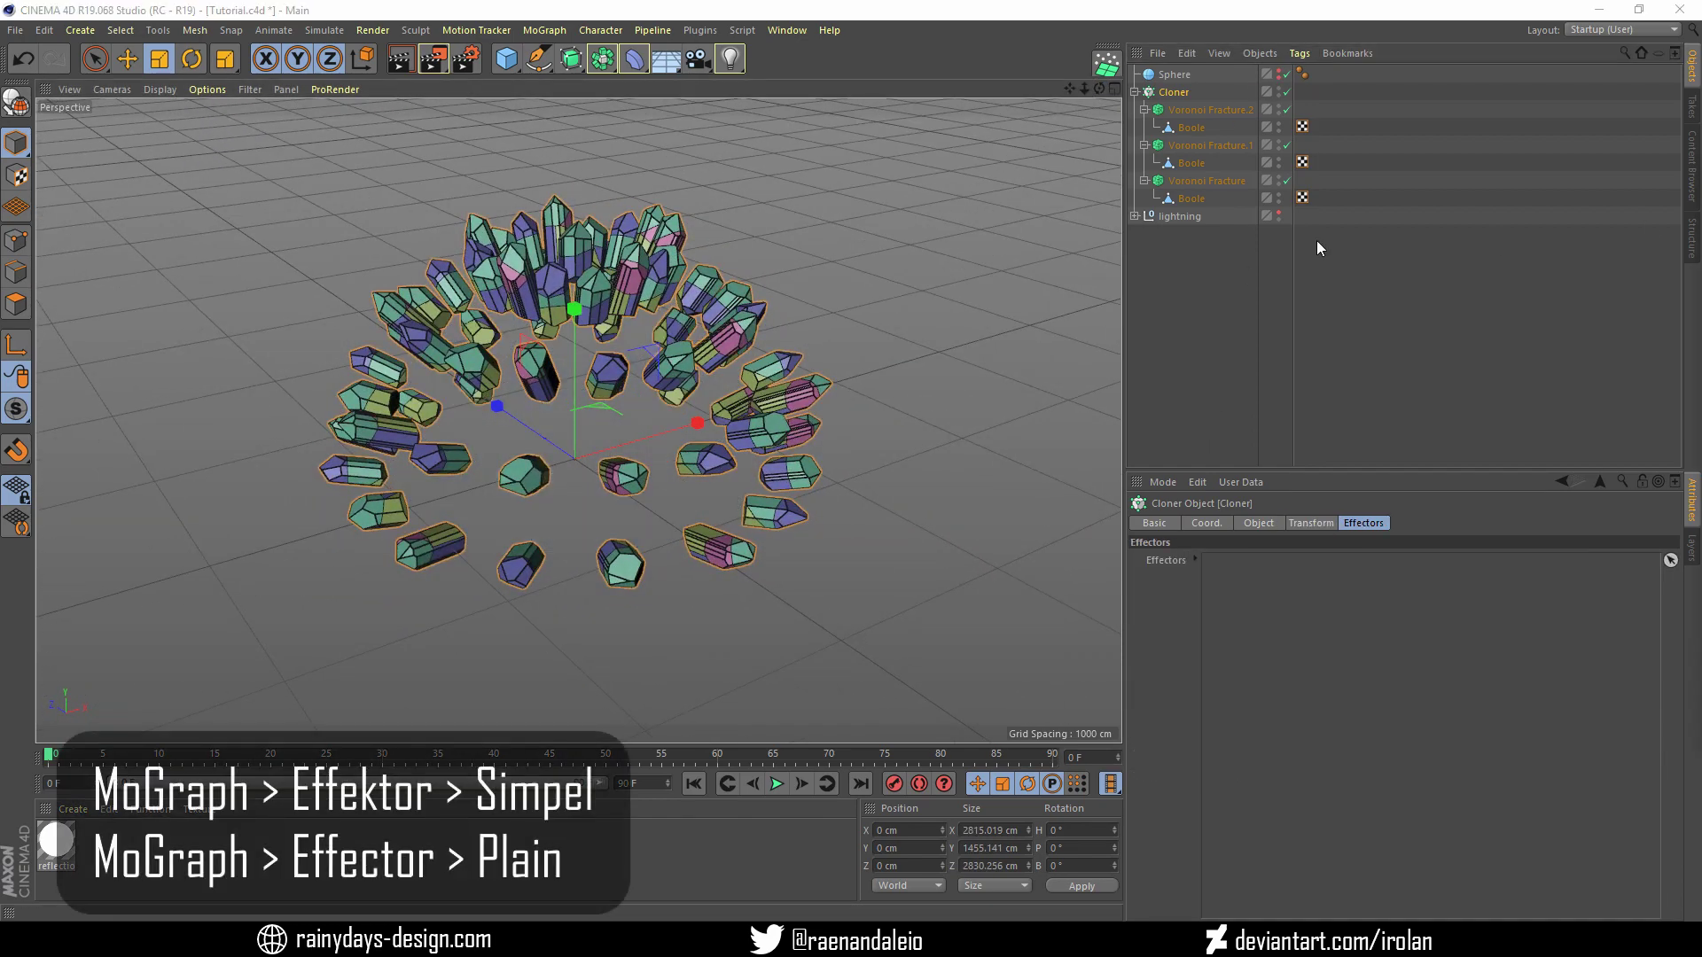
Add a Plain effector with Position off and Scale and Rotation enabled
click(545, 32)
mouse_move(592, 56)
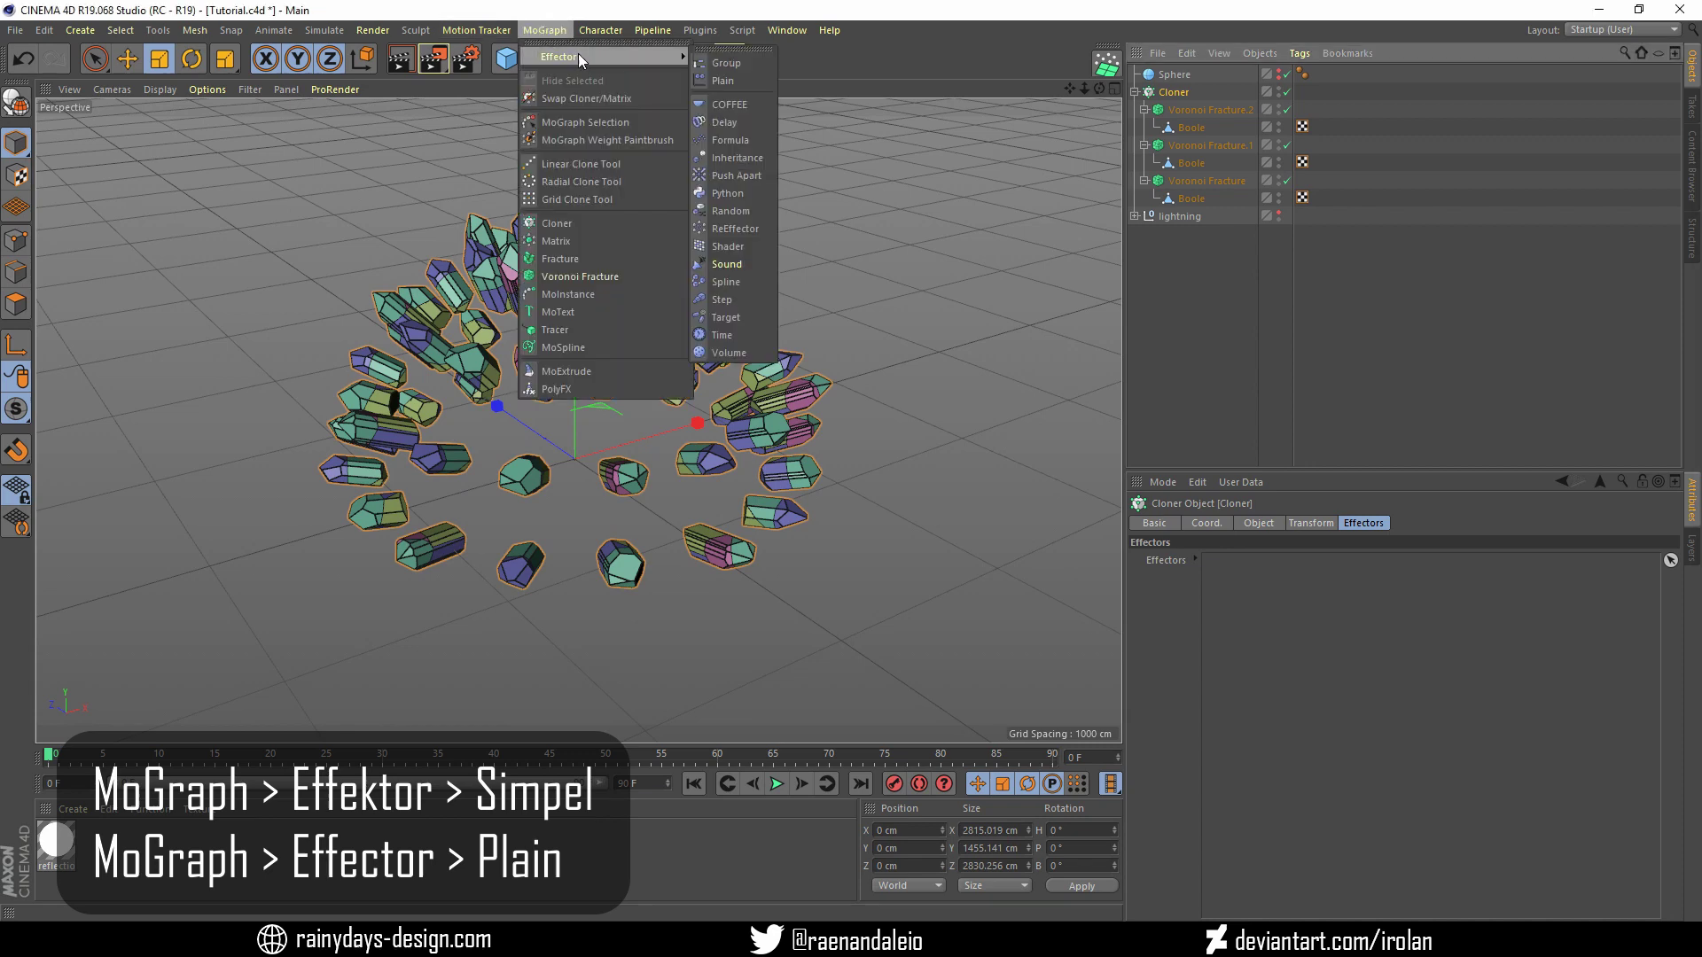
click(736, 80)
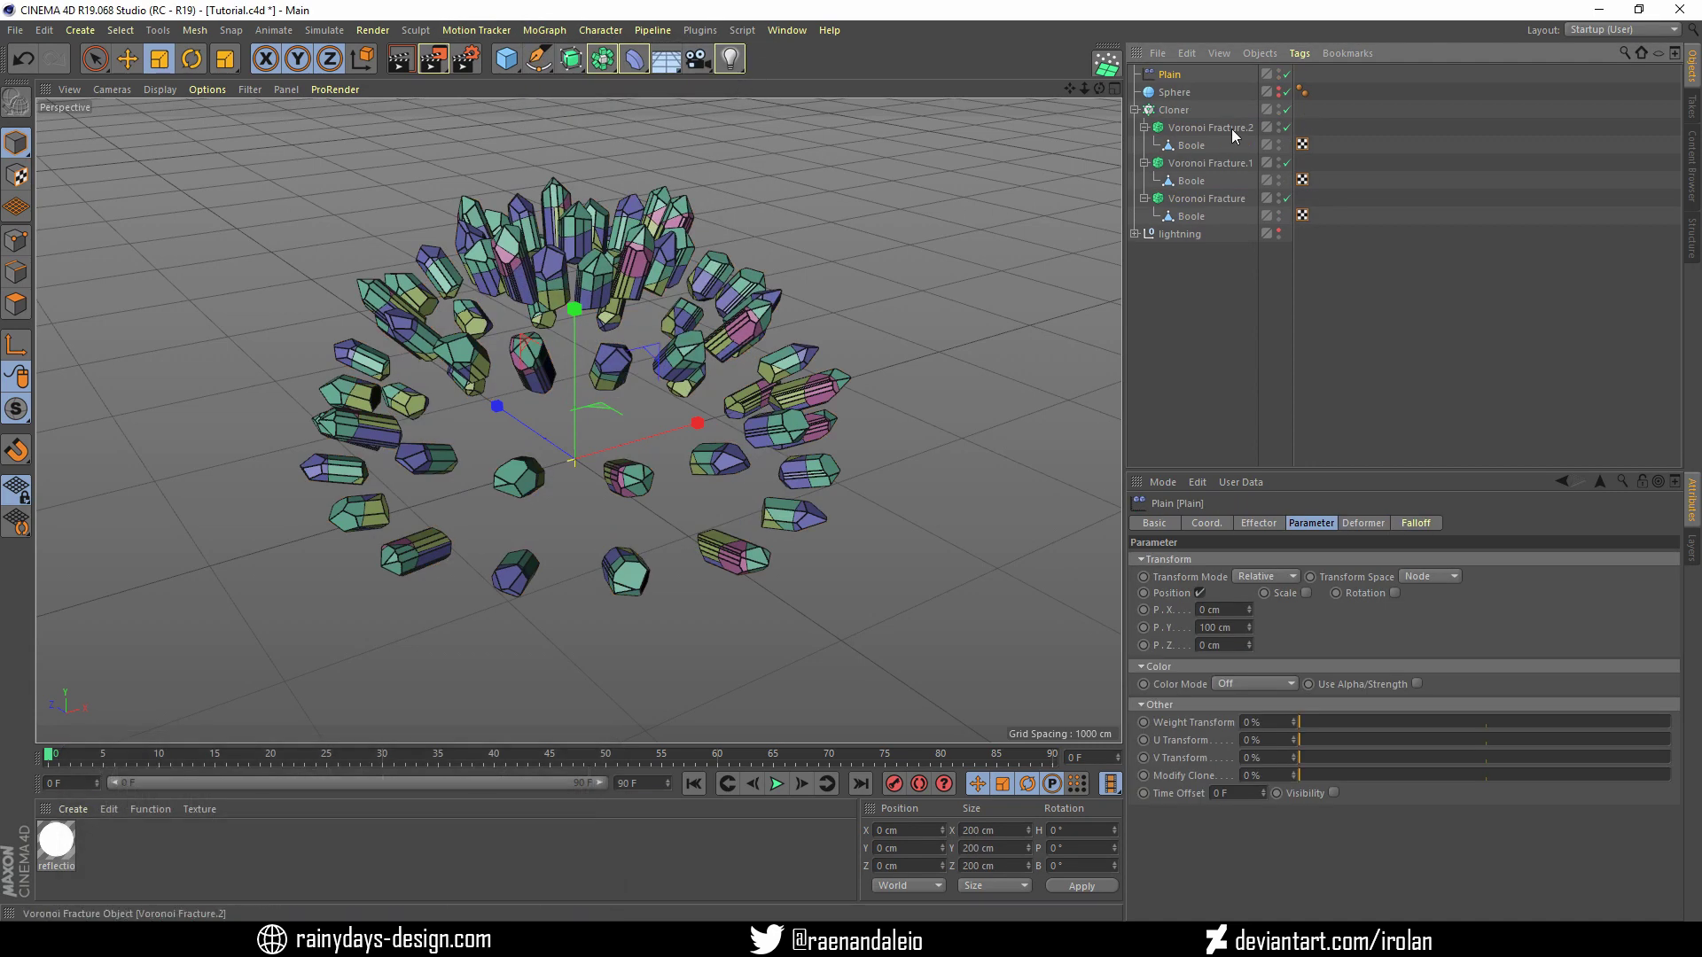
click(1188, 113)
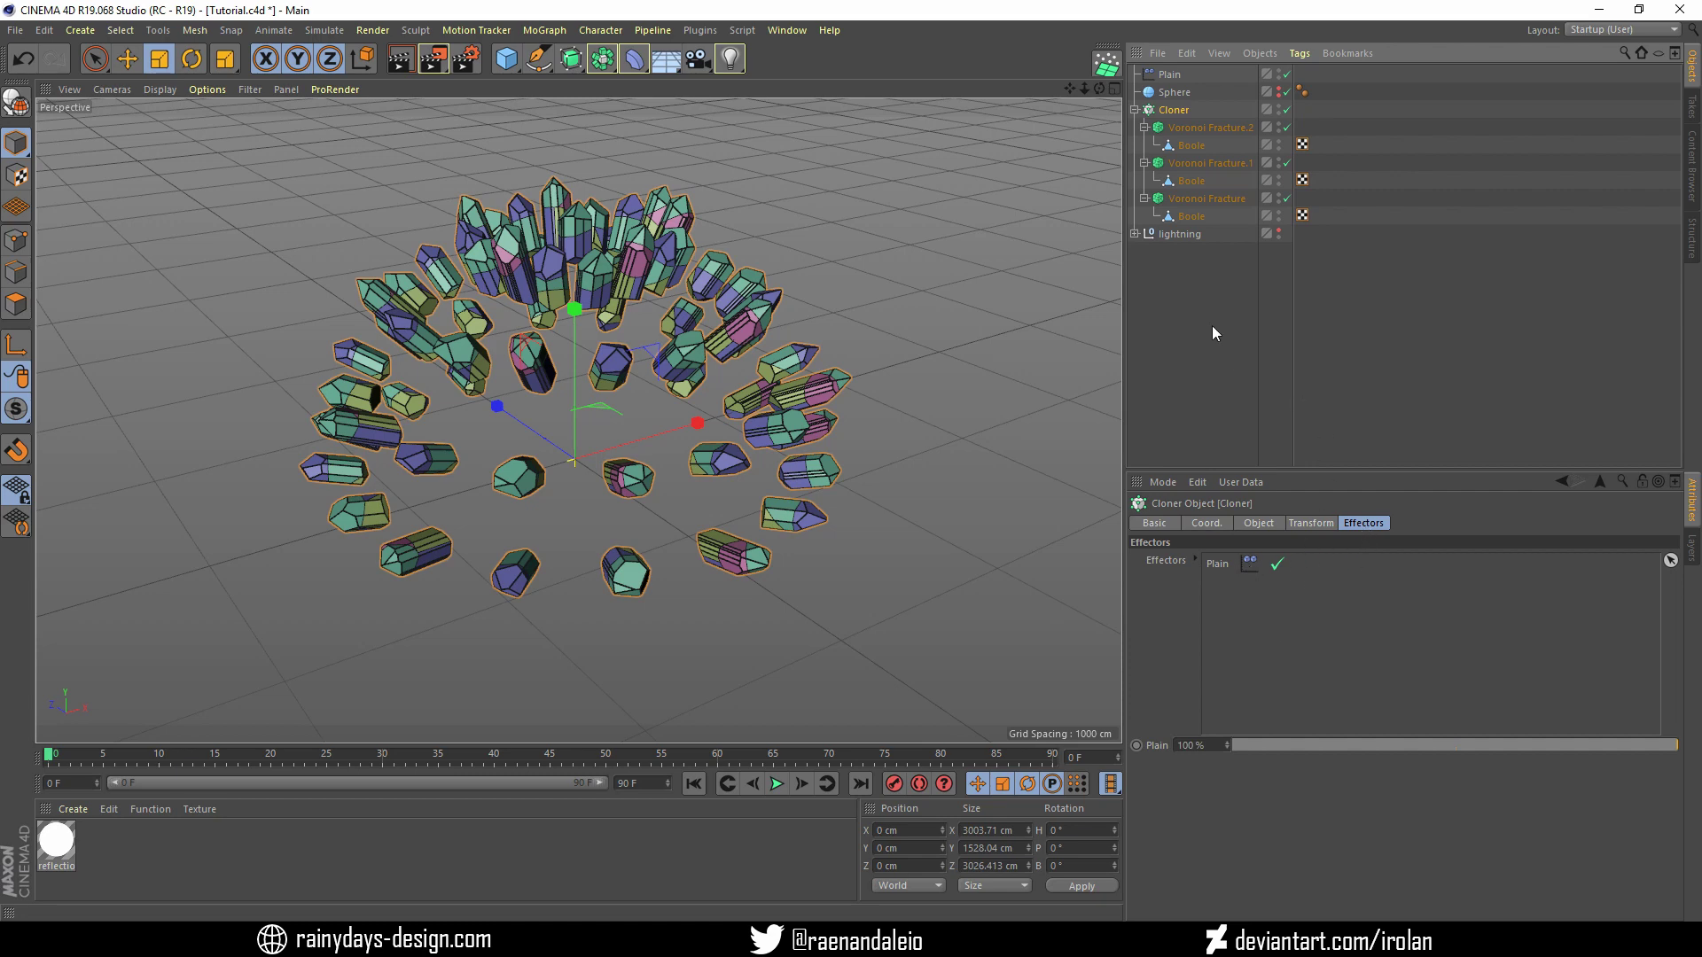
click(1171, 75)
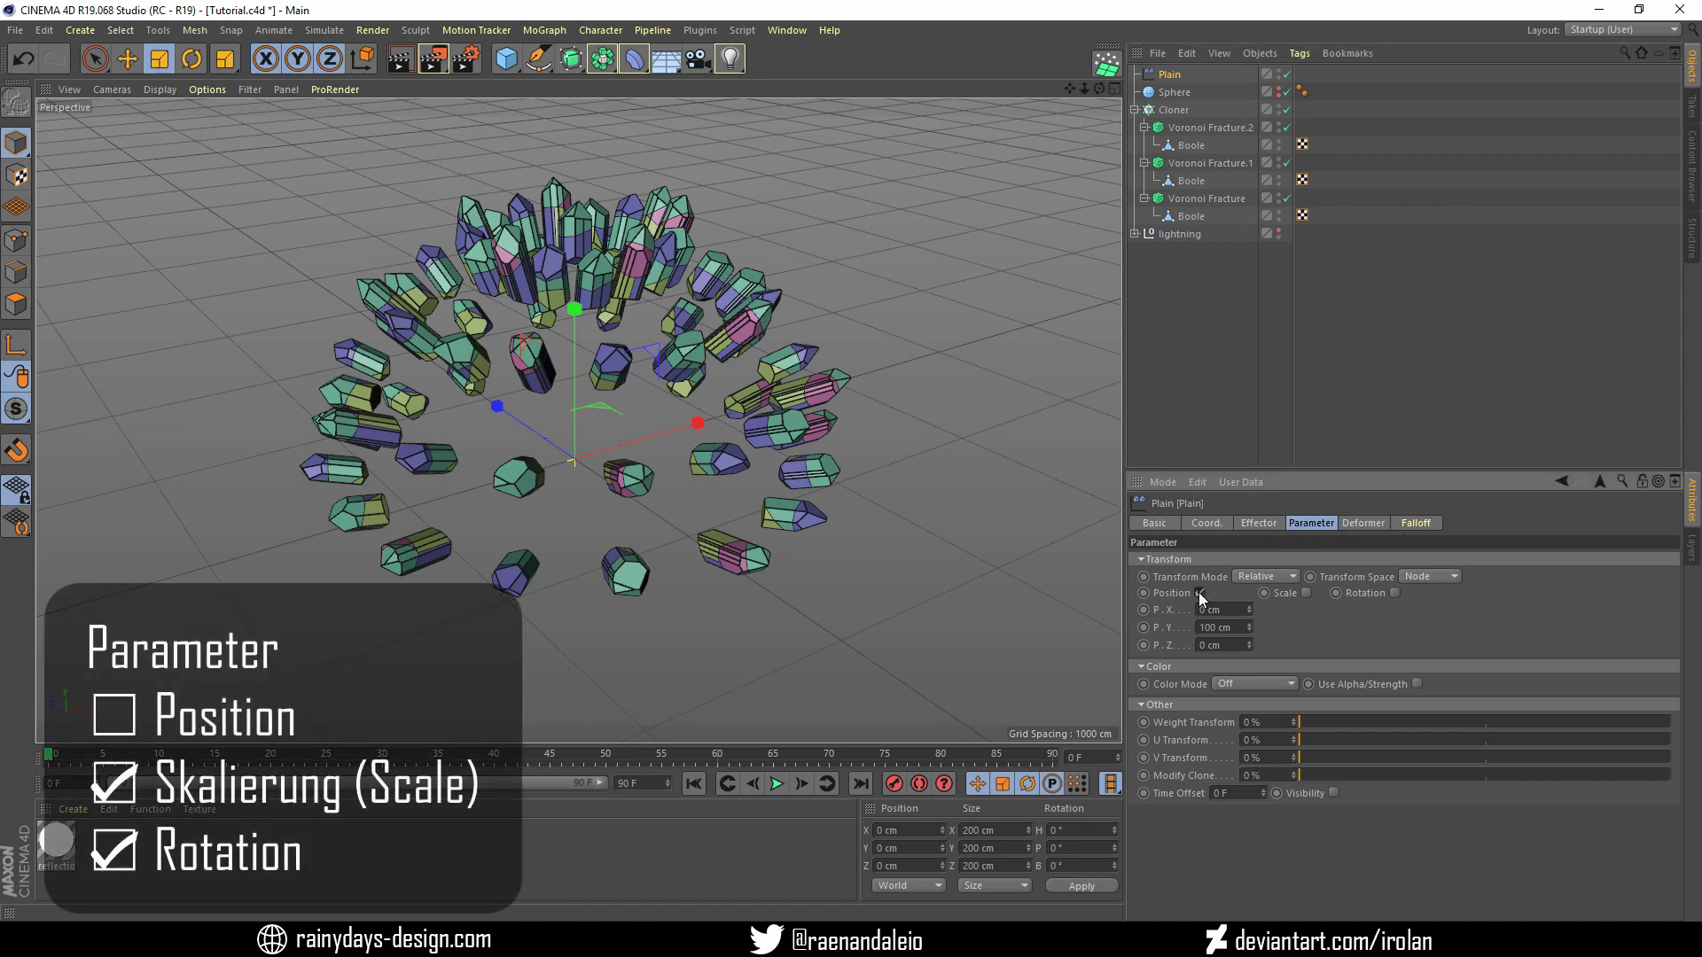
click(1200, 593)
click(1272, 593)
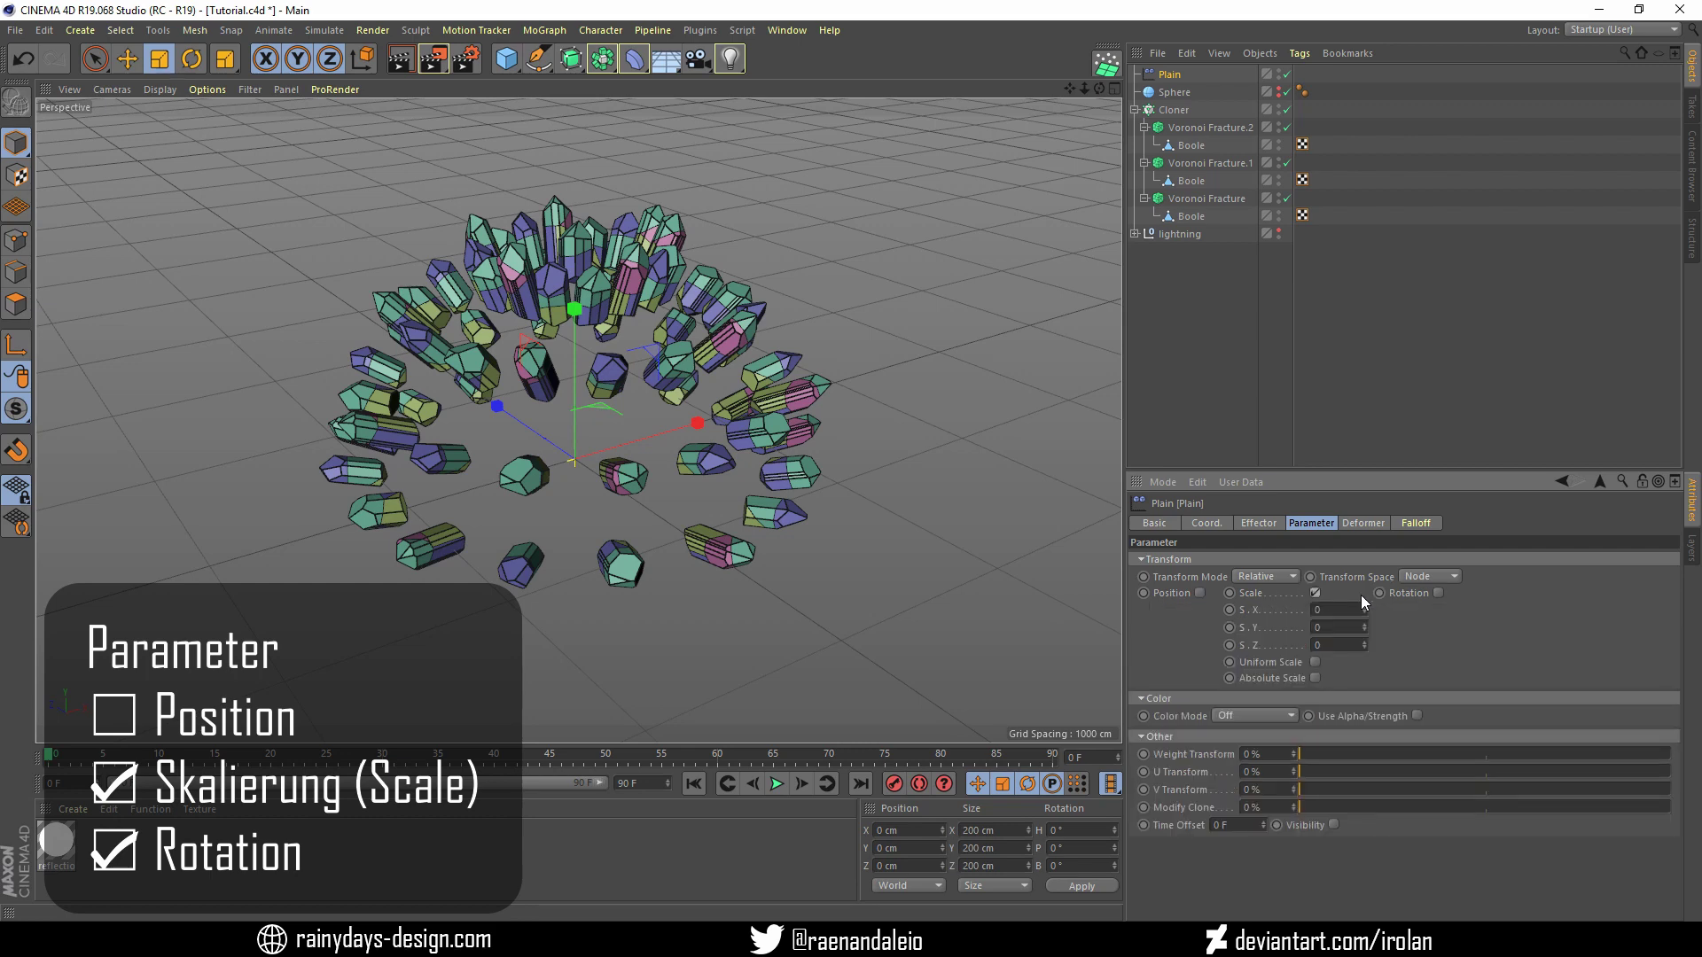
click(1438, 593)
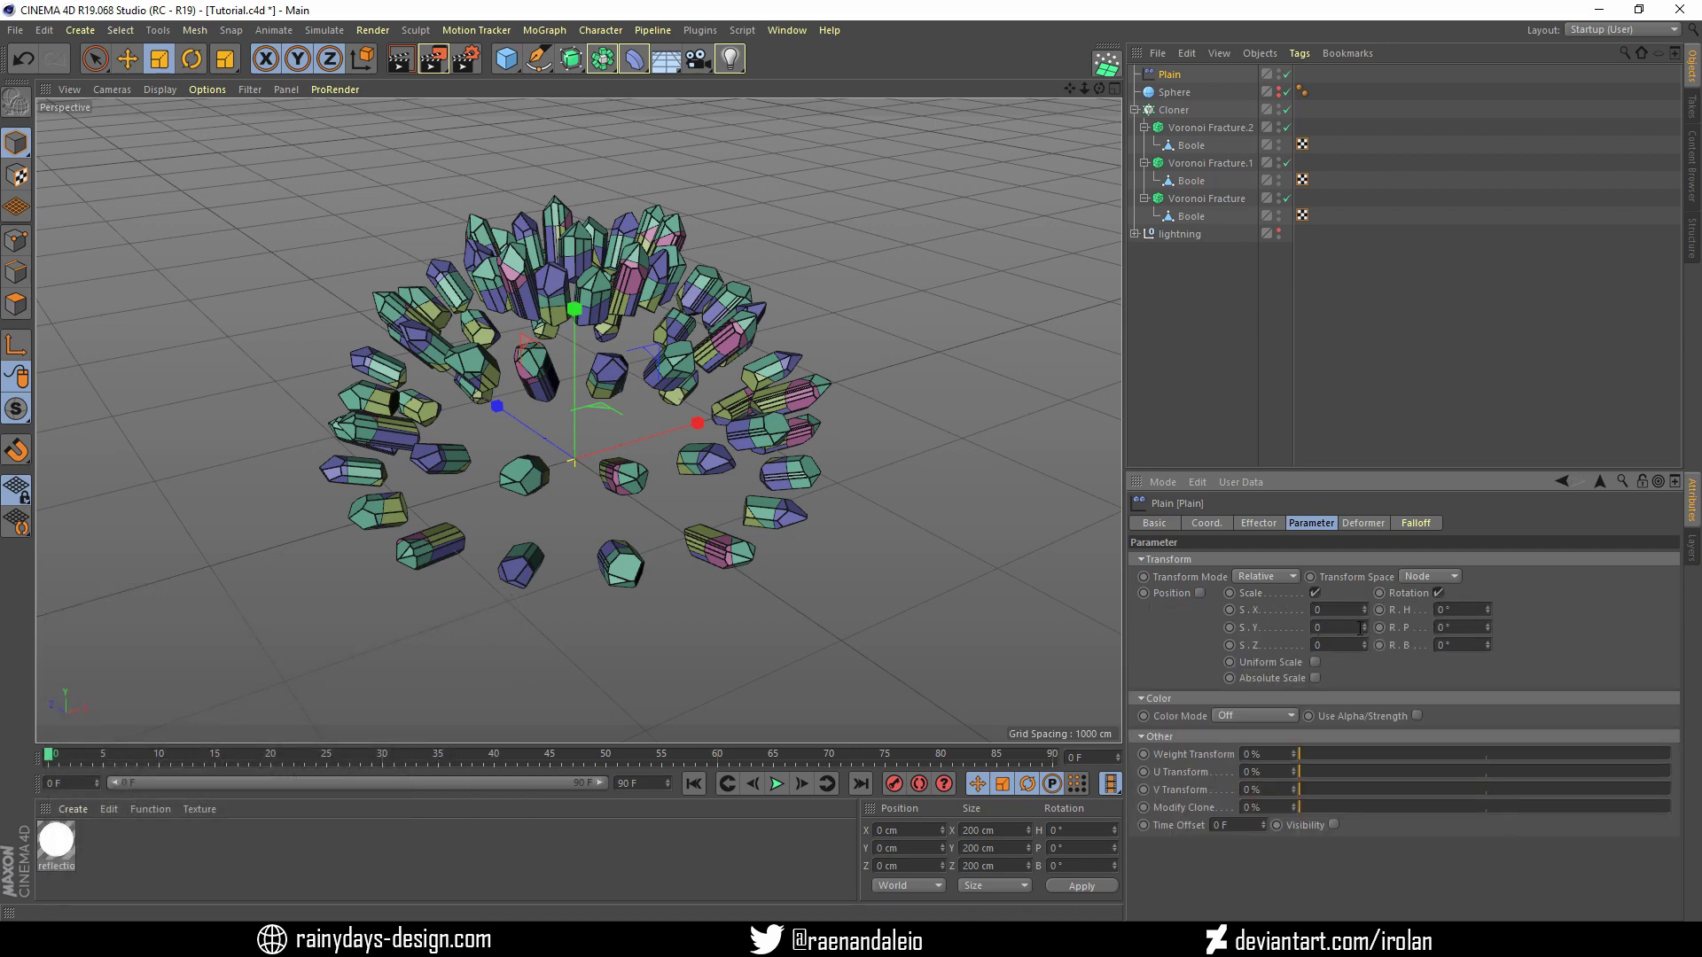
Stretch the crystals along Y and tilt them to -5° pitch
mouse_move(1354, 628)
mouse_down()
mouse_move(1500, 671)
mouse_move(1473, 632)
mouse_up()
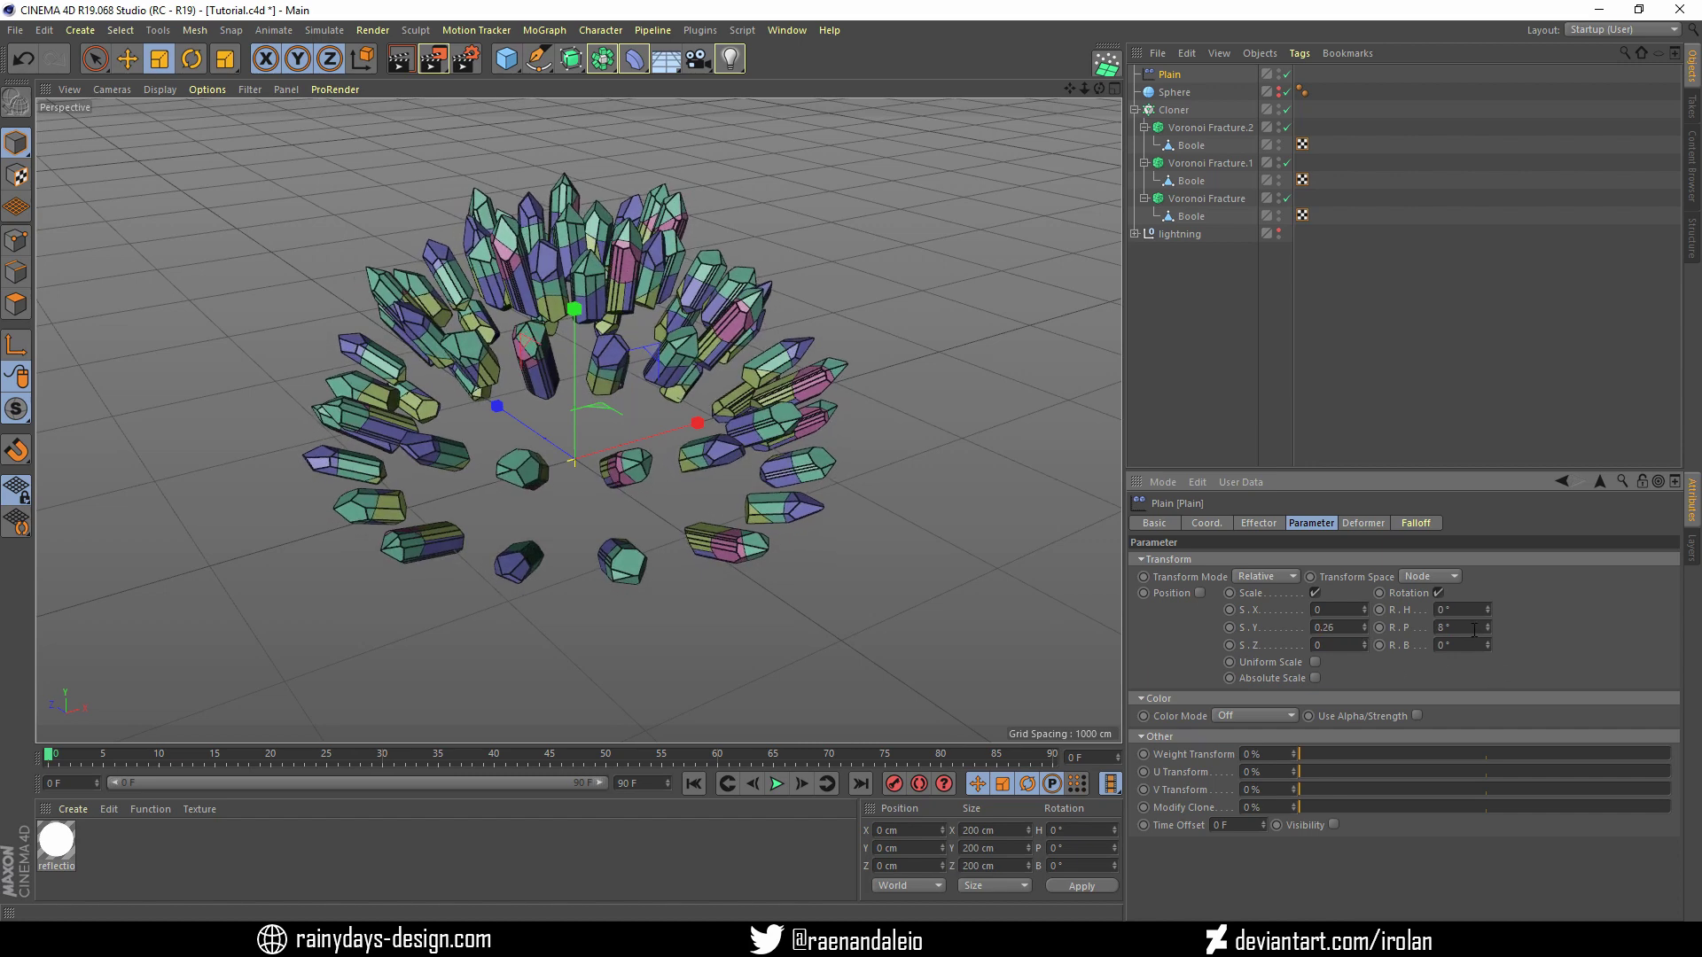
key(BackSpace)
text(5)
key(Return)
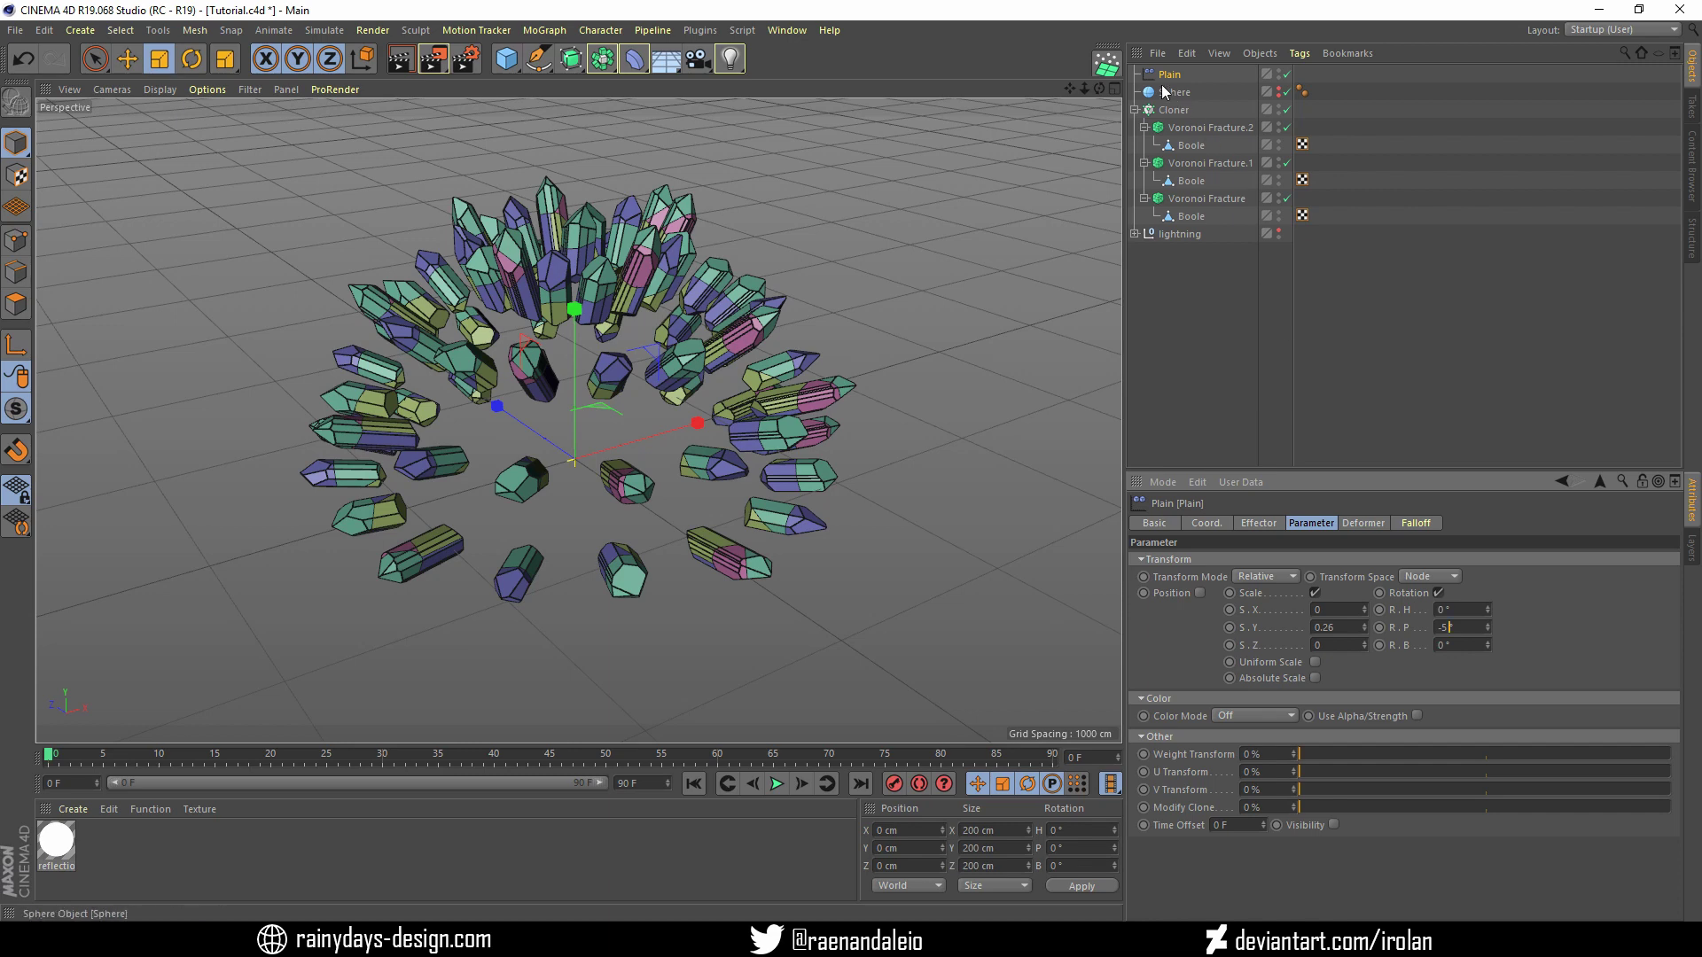
Set the hemisphere's radius to 300 cm
click(1172, 93)
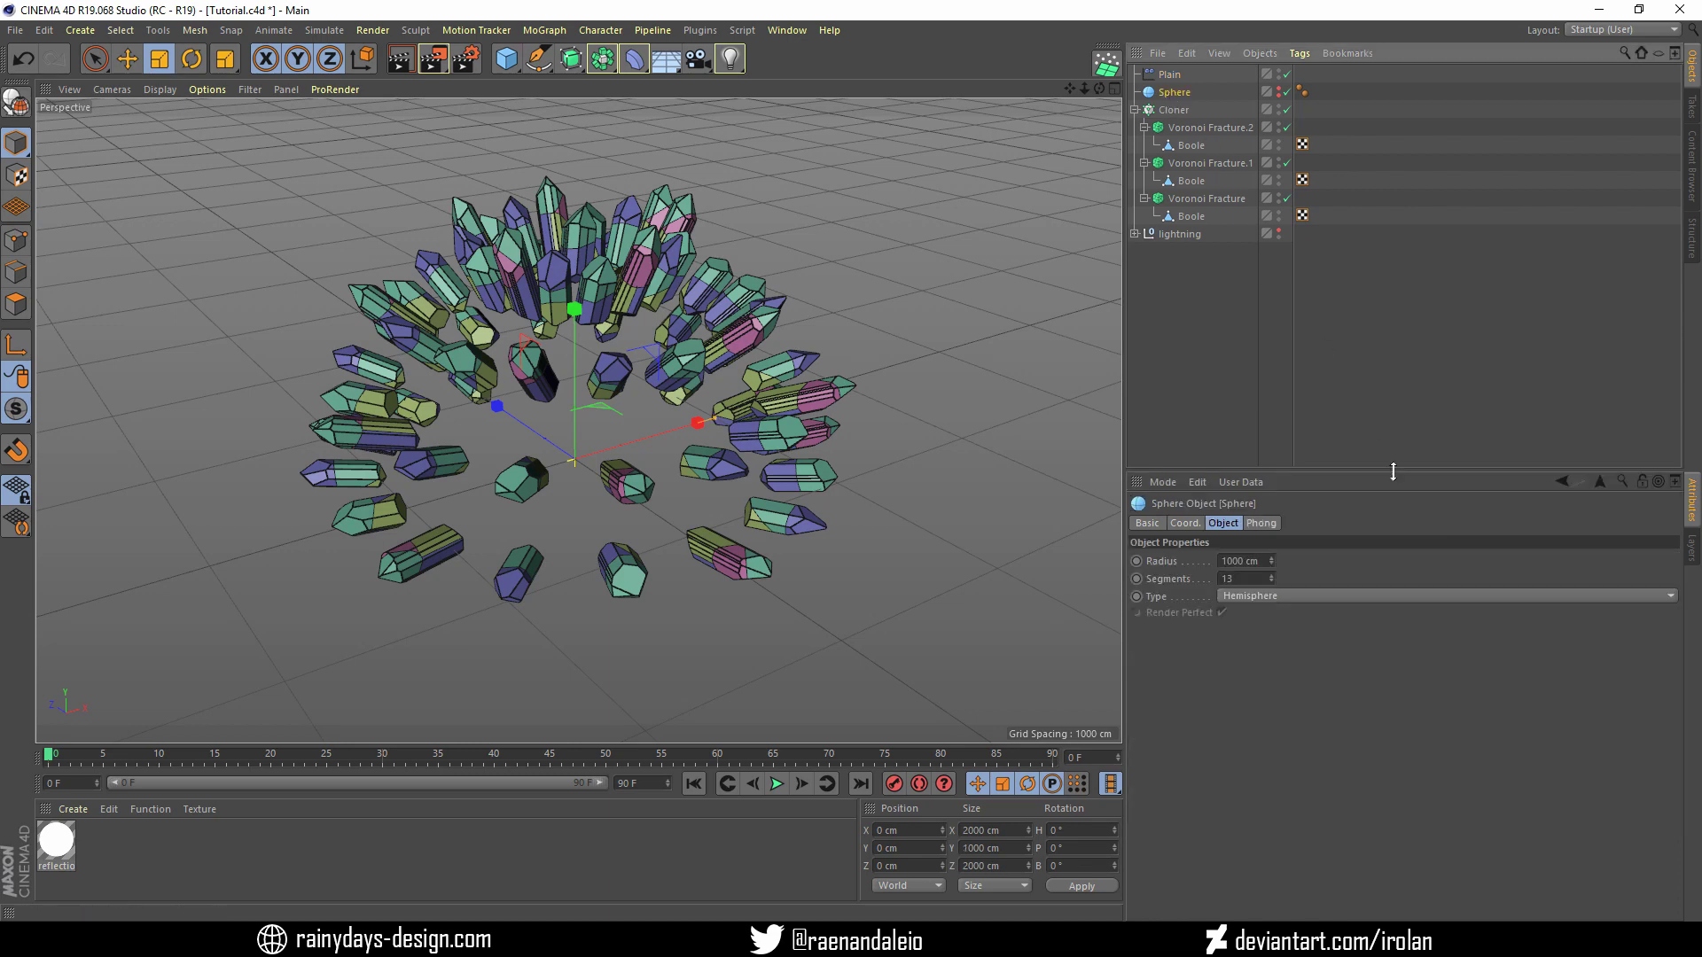
double_click(1250, 560)
text(500)
key(Return)
scroll(856, 353, up, 3)
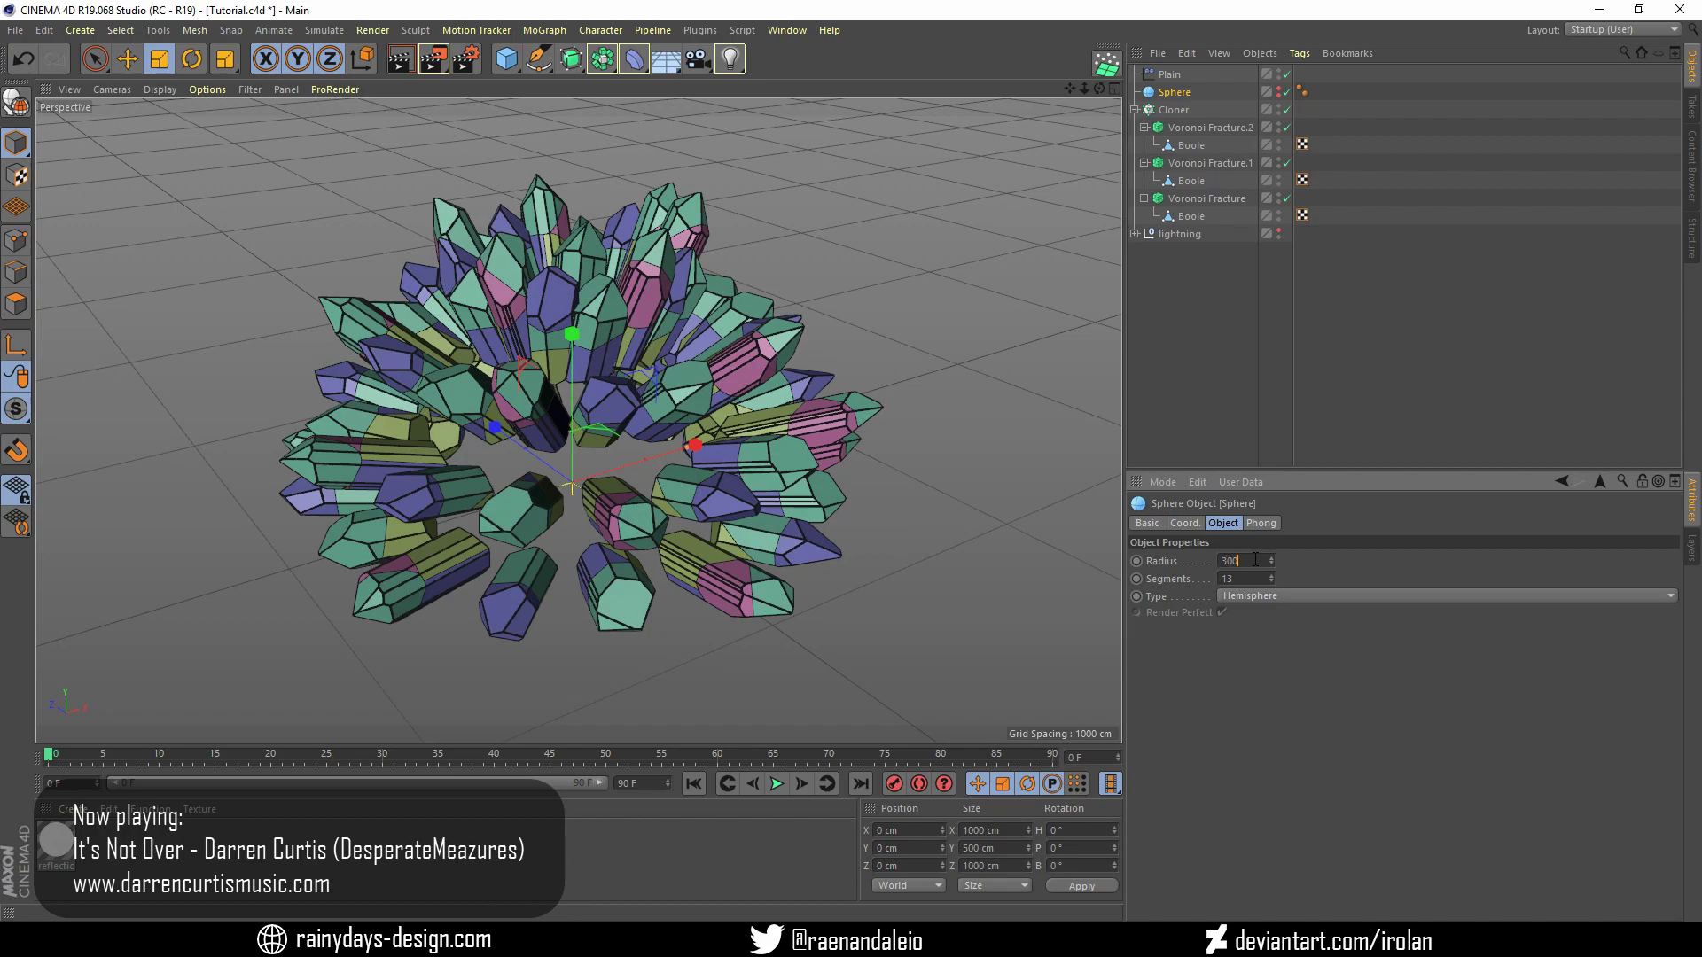
key(Return)
drag(1099, 89, 1046, 97)
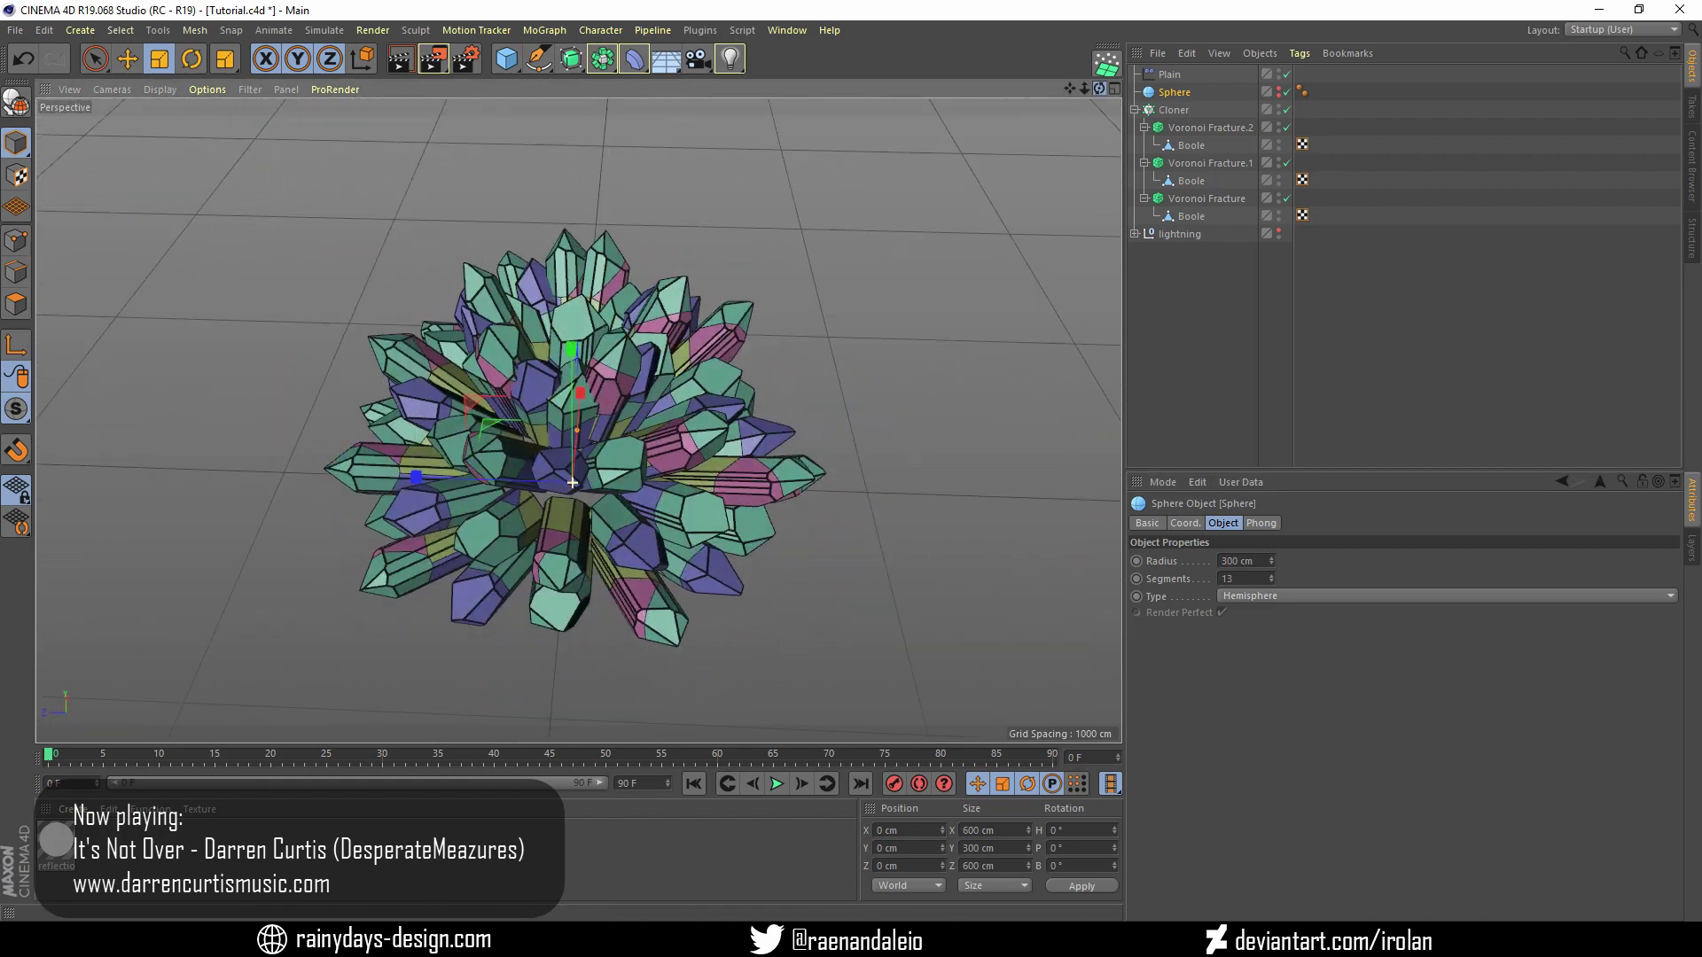
Set the Plain effector's S.Y to 0.22 and tune the pitch tilt, ending at 14°
click(1169, 74)
key(Return)
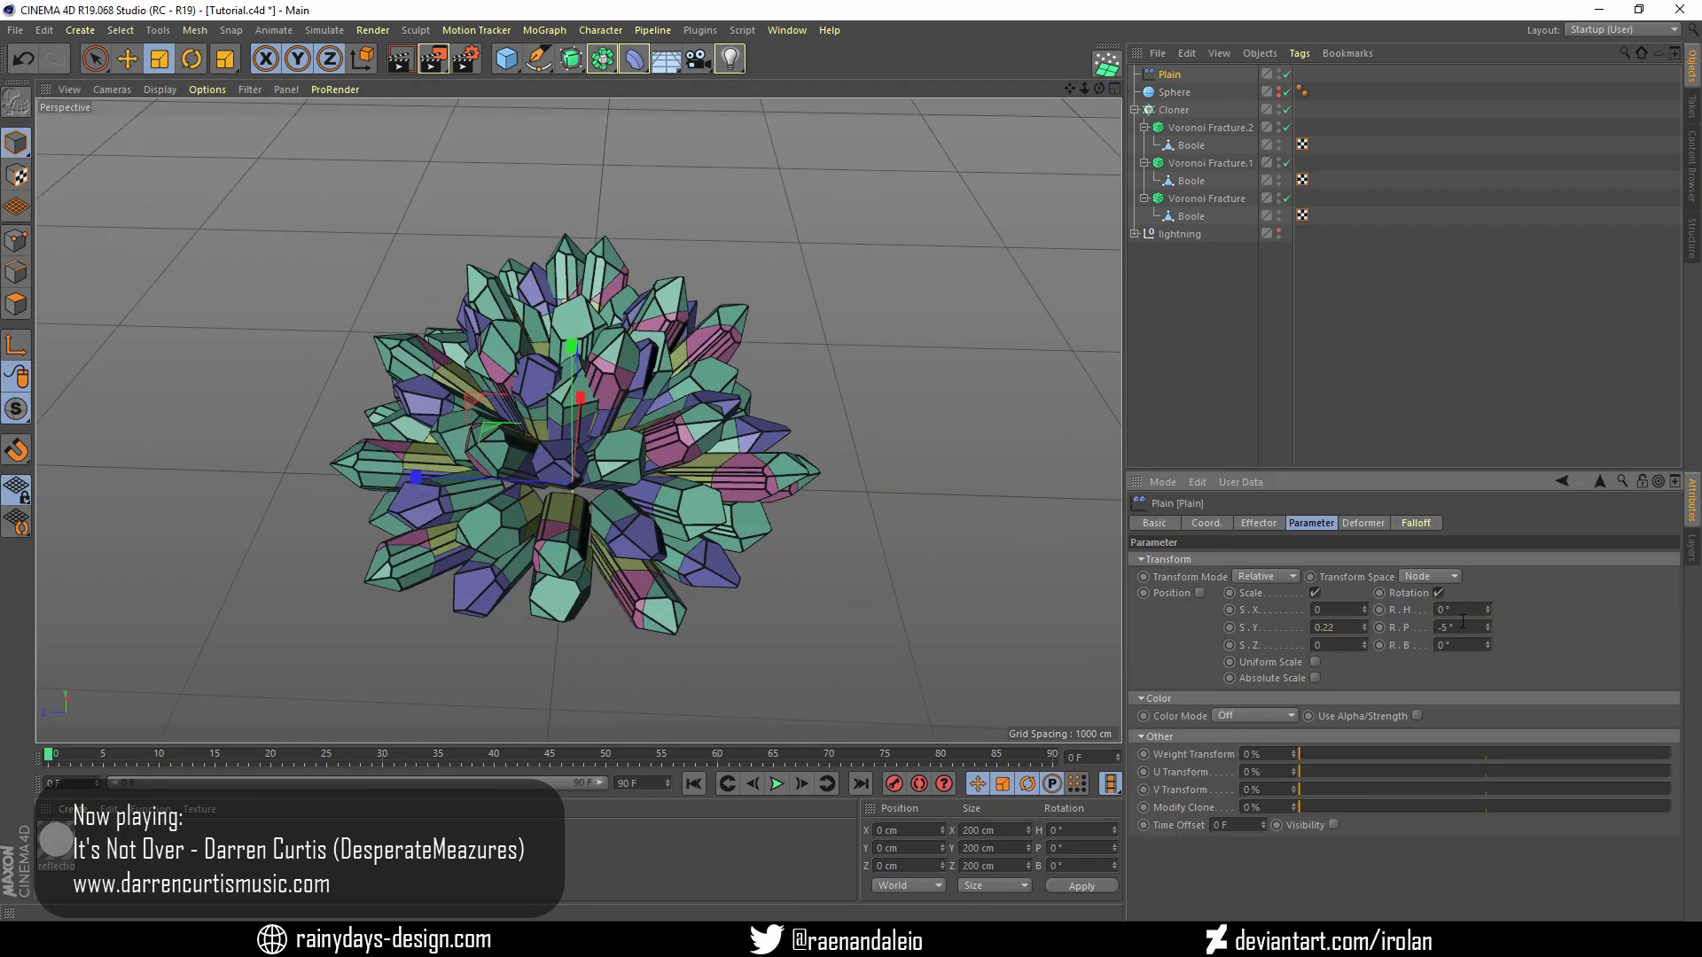
drag(1487, 627, 1454, 628)
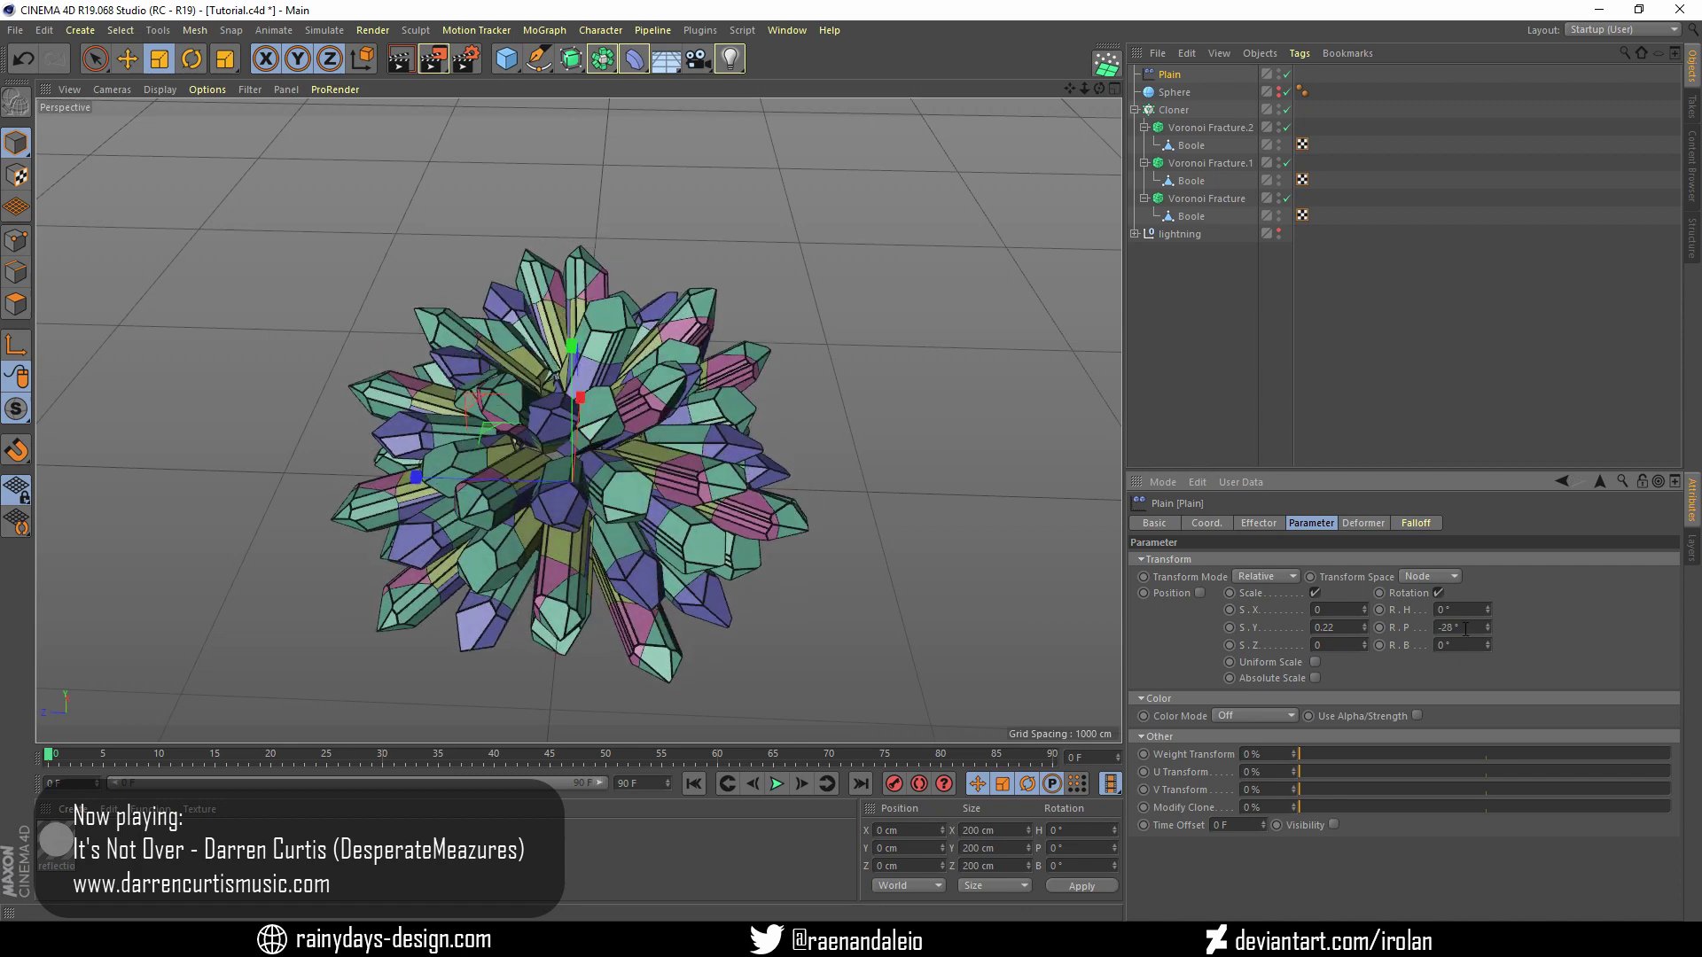
mouse_move(620, 443)
alt+mouse_down()
mouse_move(572, 483)
mouse_move(585, 416)
alt+mouse_up()
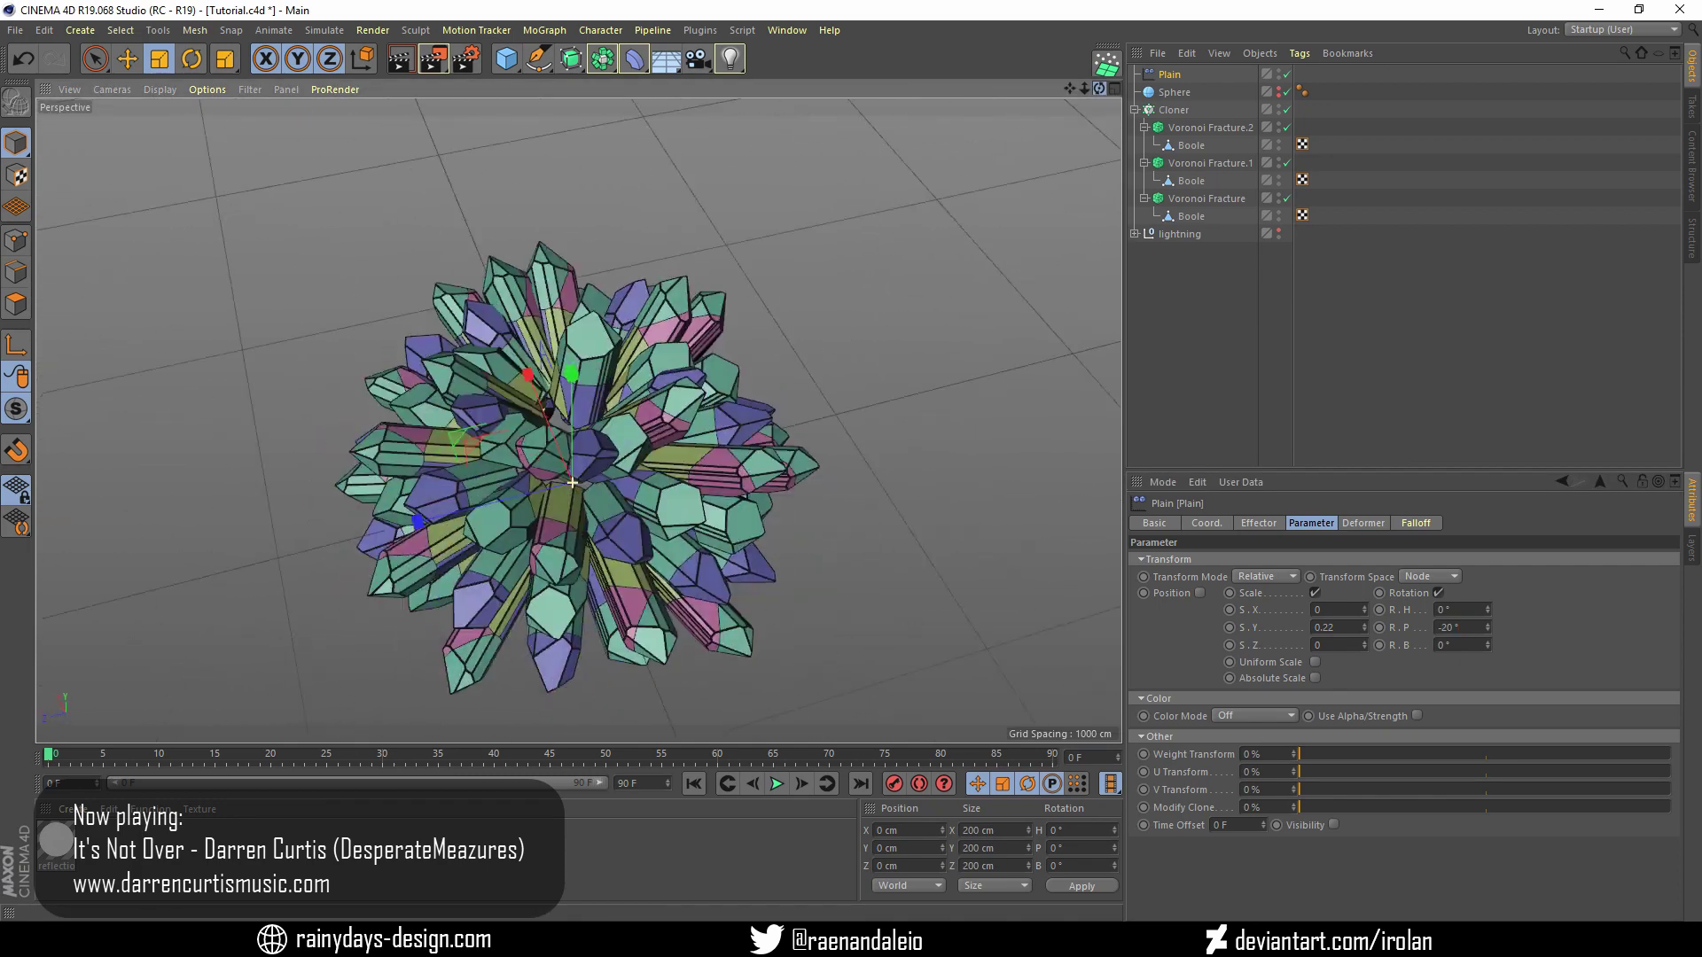
drag(1443, 628, 1476, 630)
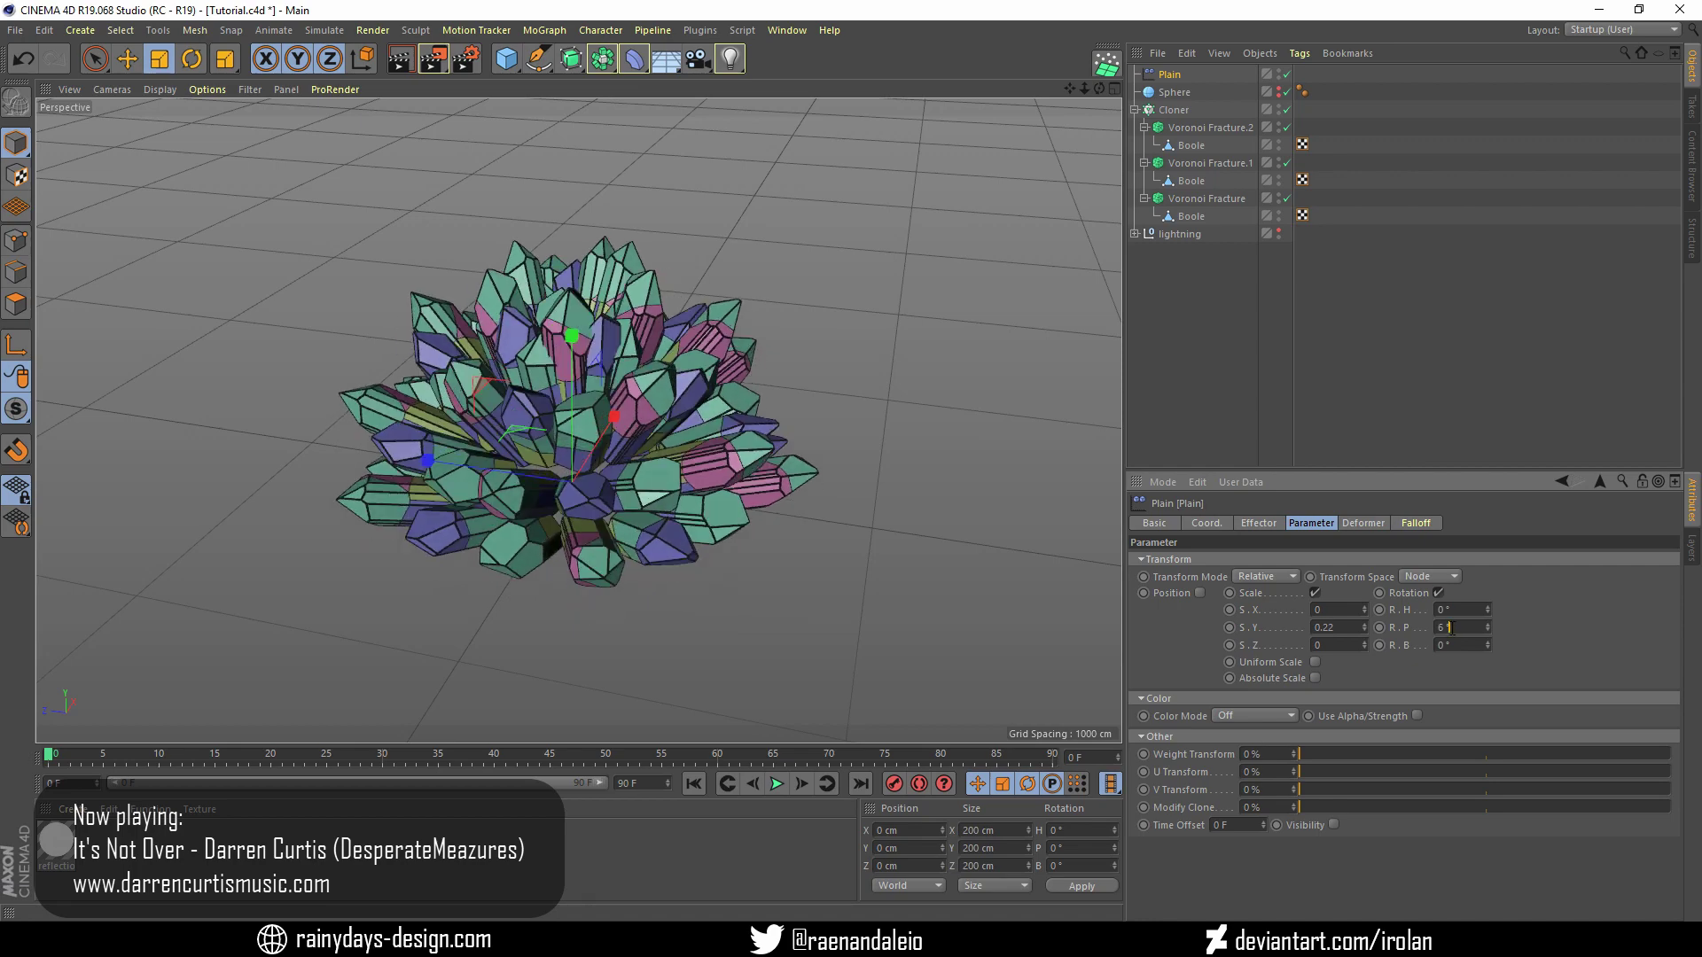
alt+drag(576, 408, 572, 483)
drag(1099, 88, 1106, 91)
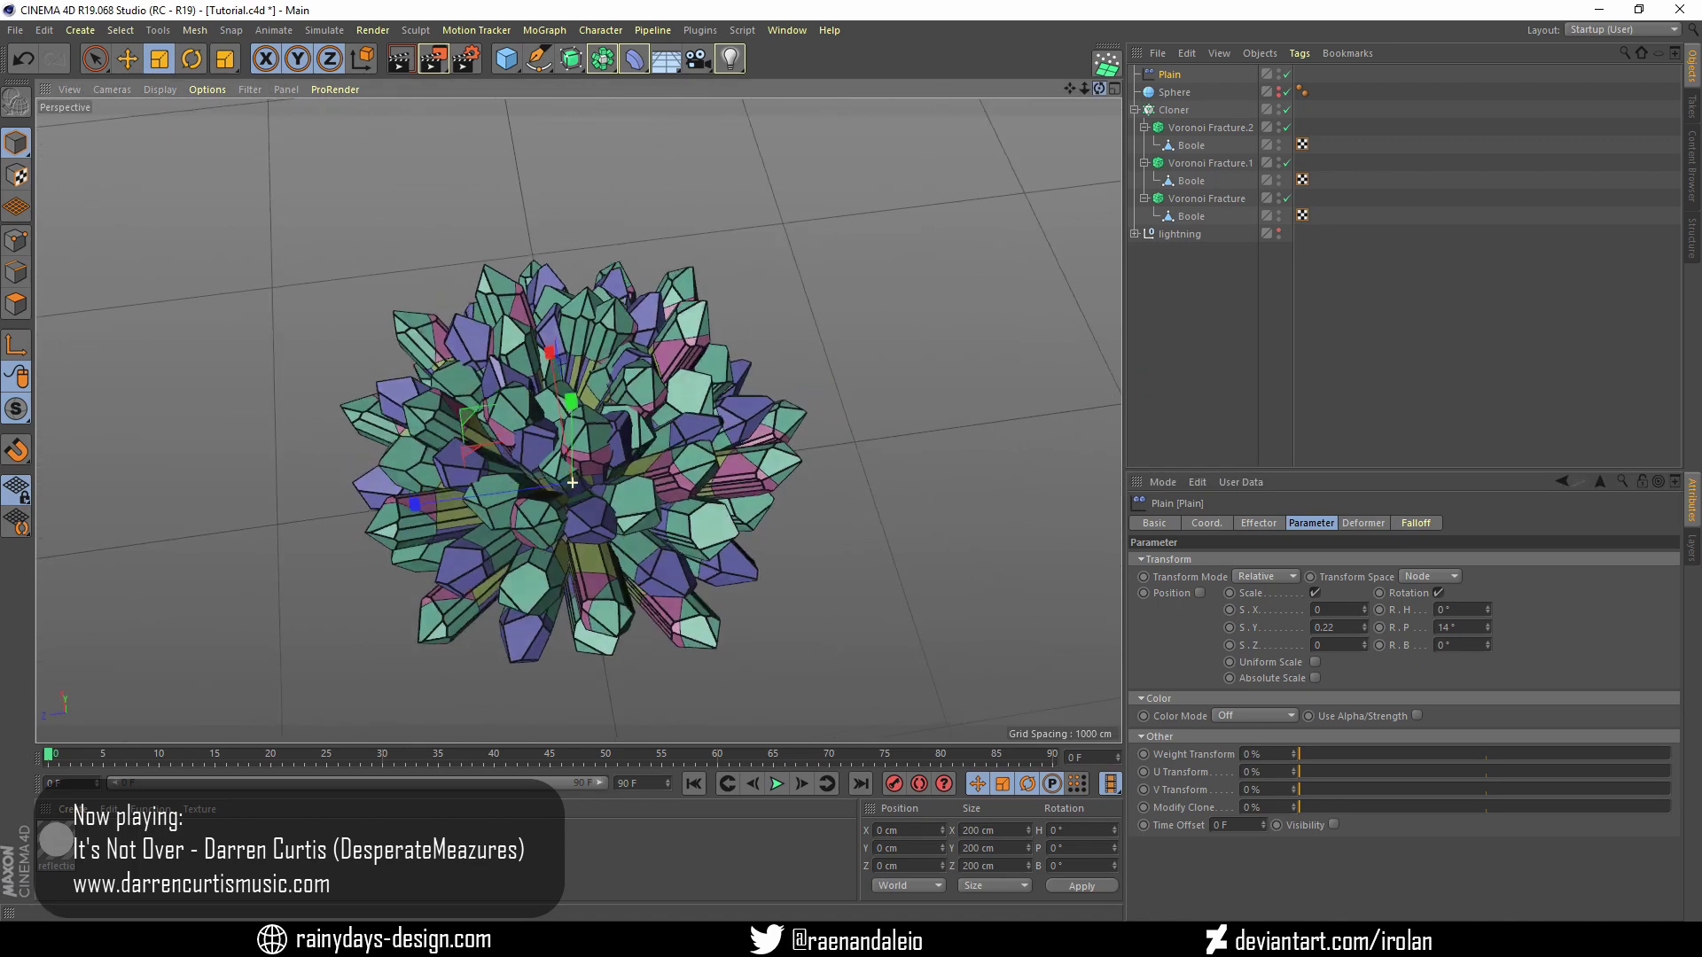
Reduce the hemisphere to 9 segments
click(1174, 92)
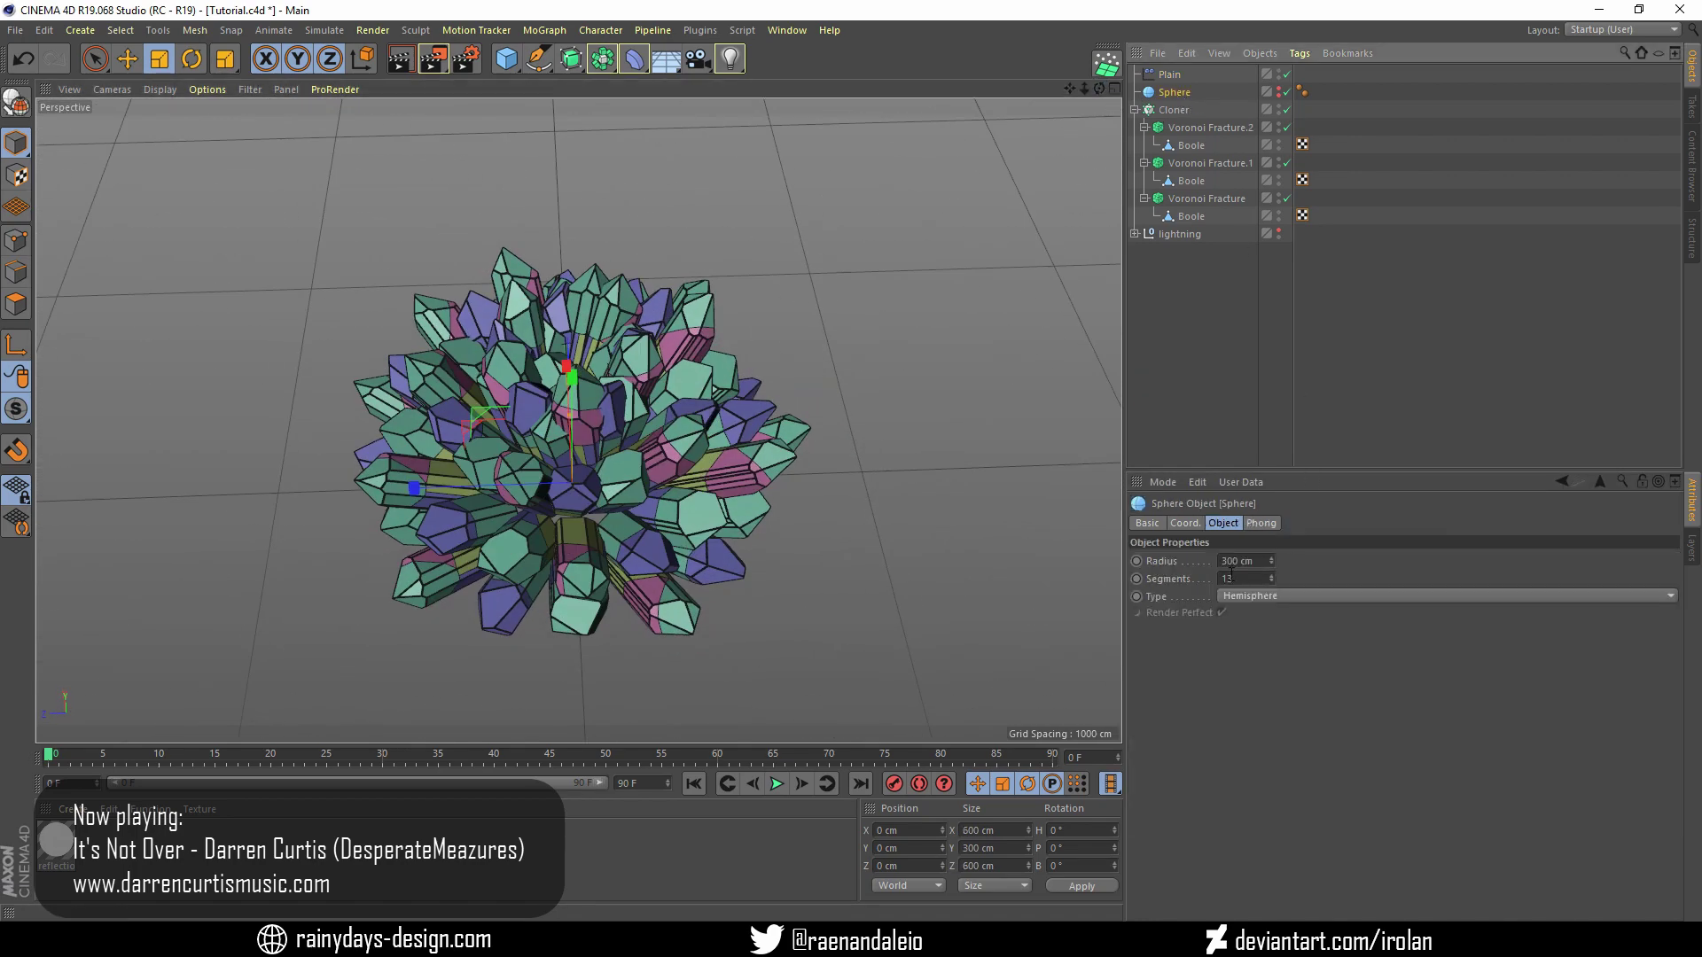
text(9)
key(Return)
drag(1092, 91, 1106, 92)
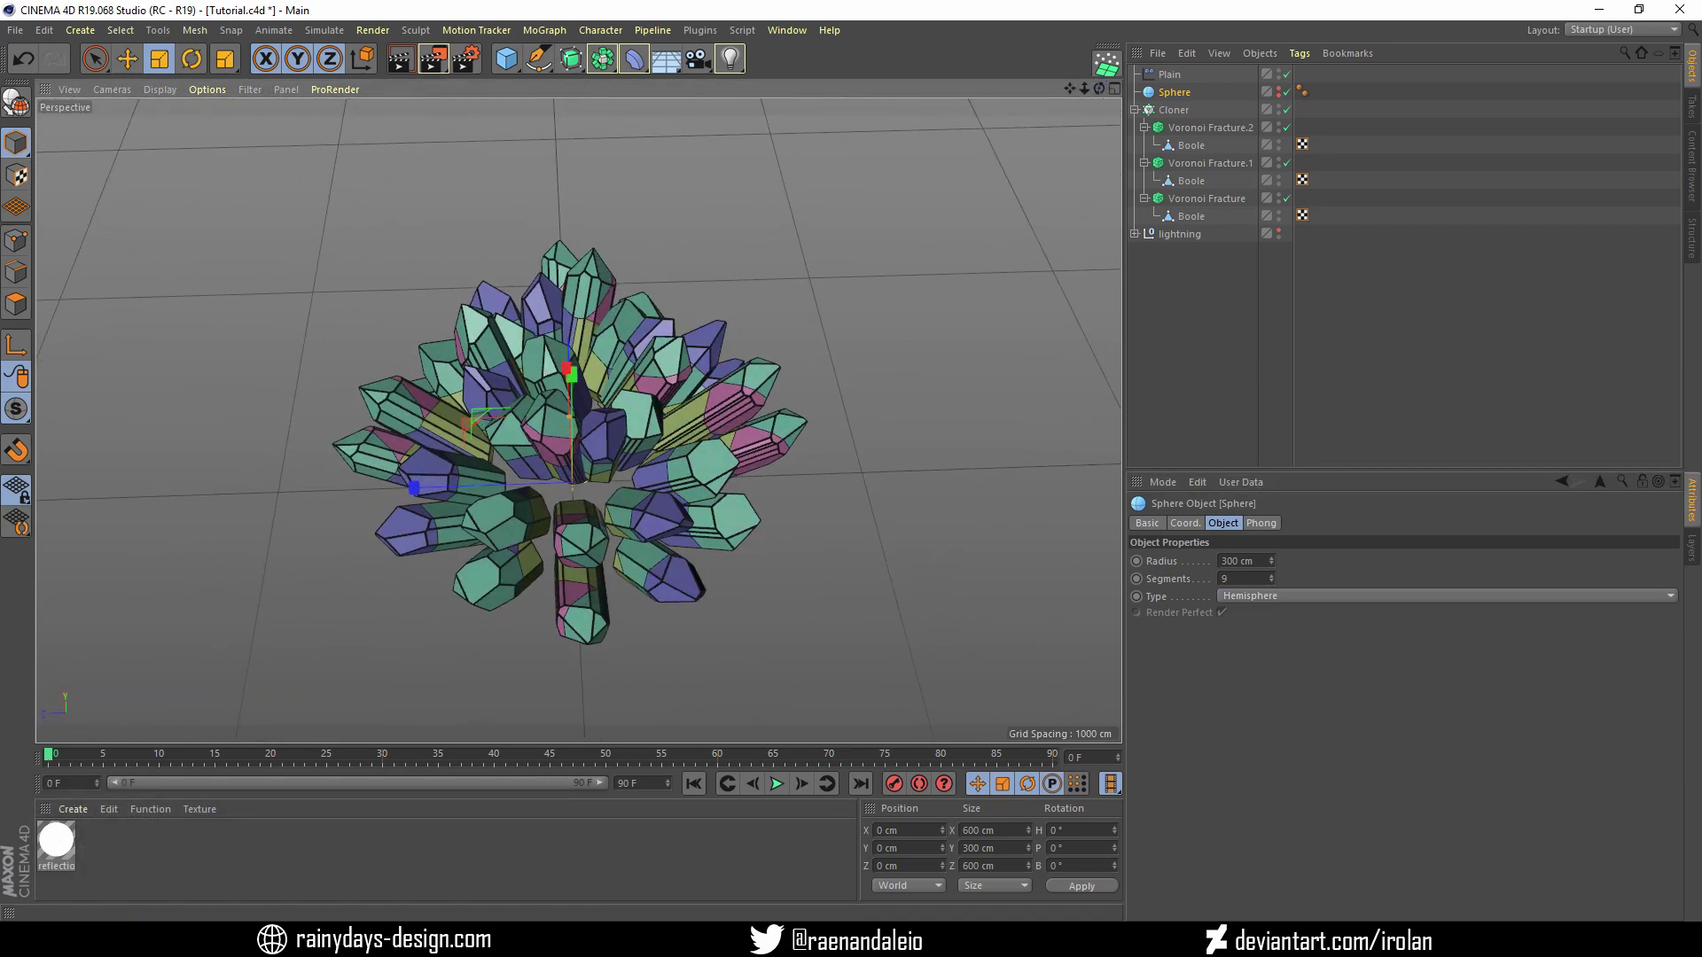
Add a Random effector to the Cloner with uniform Scale and Rotation enabled
click(544, 30)
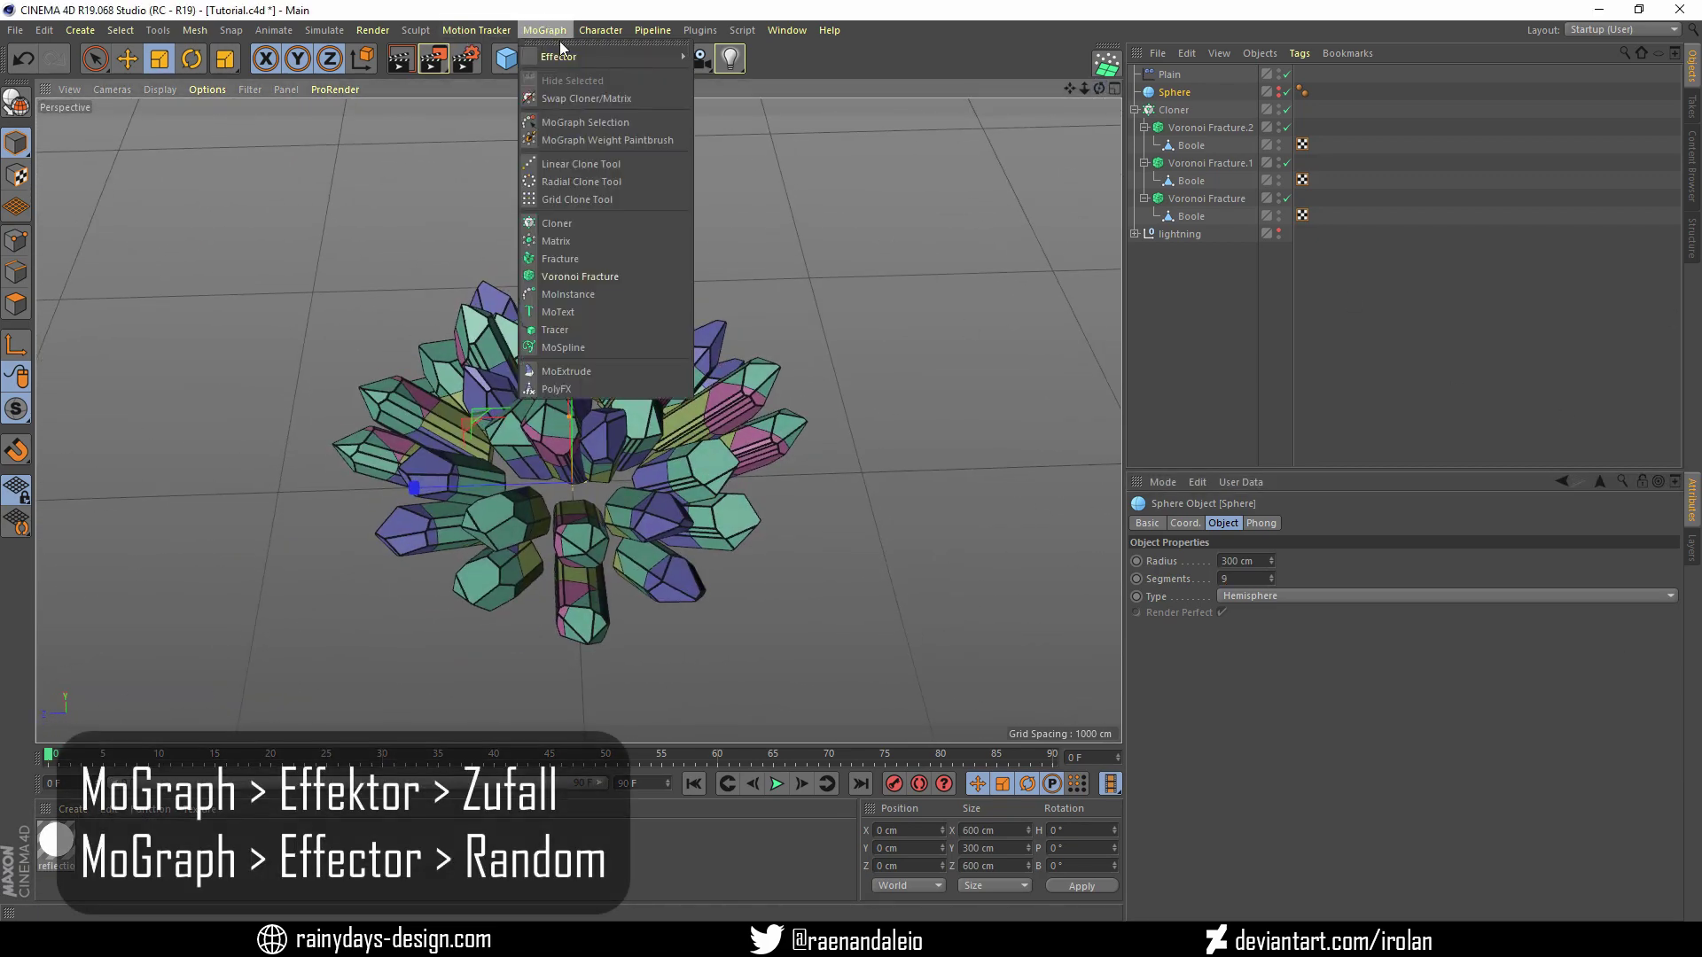
mouse_move(559, 56)
click(744, 211)
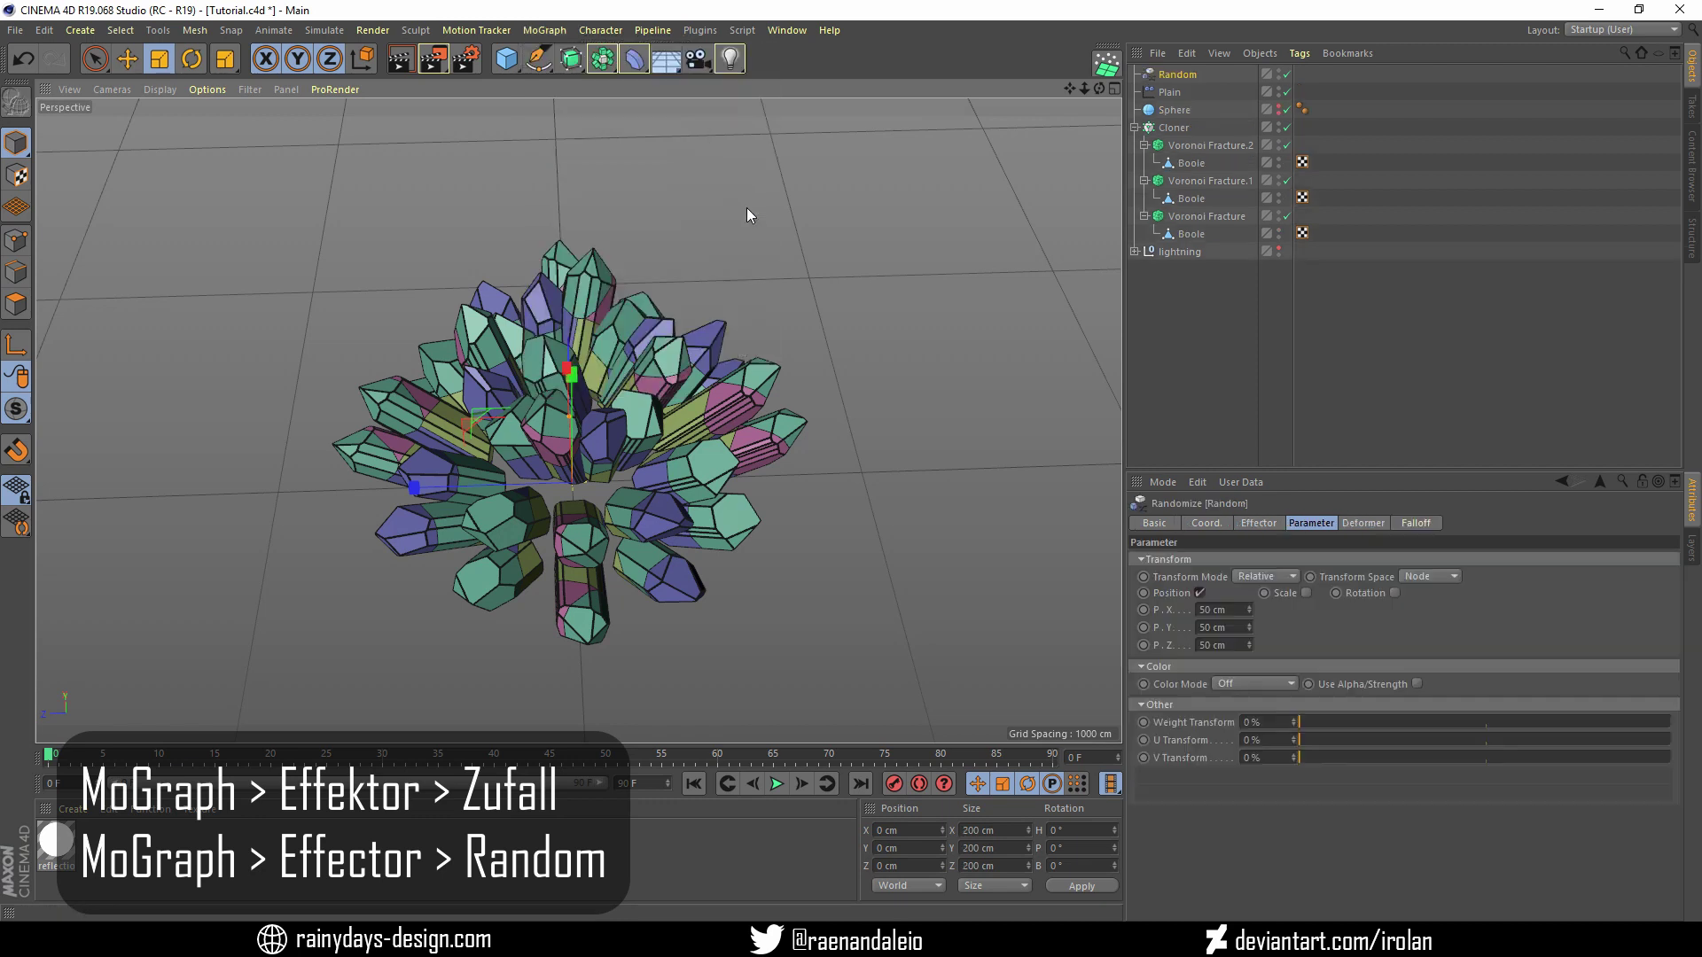
click(1174, 133)
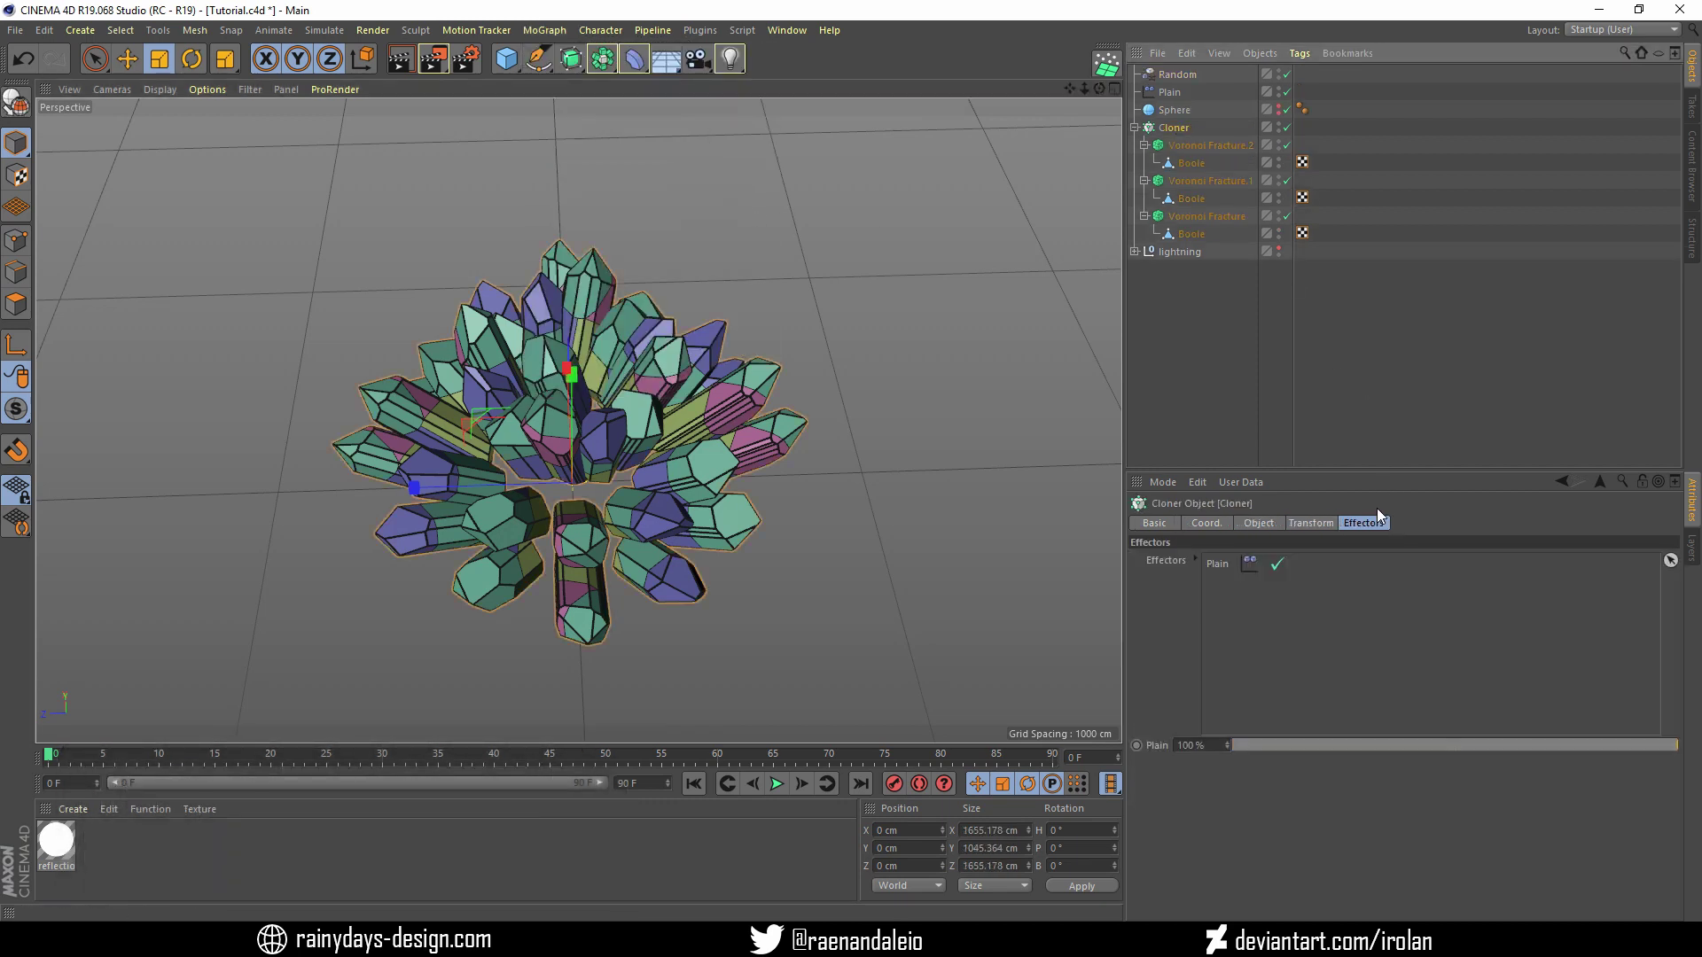
drag(1171, 76, 1252, 564)
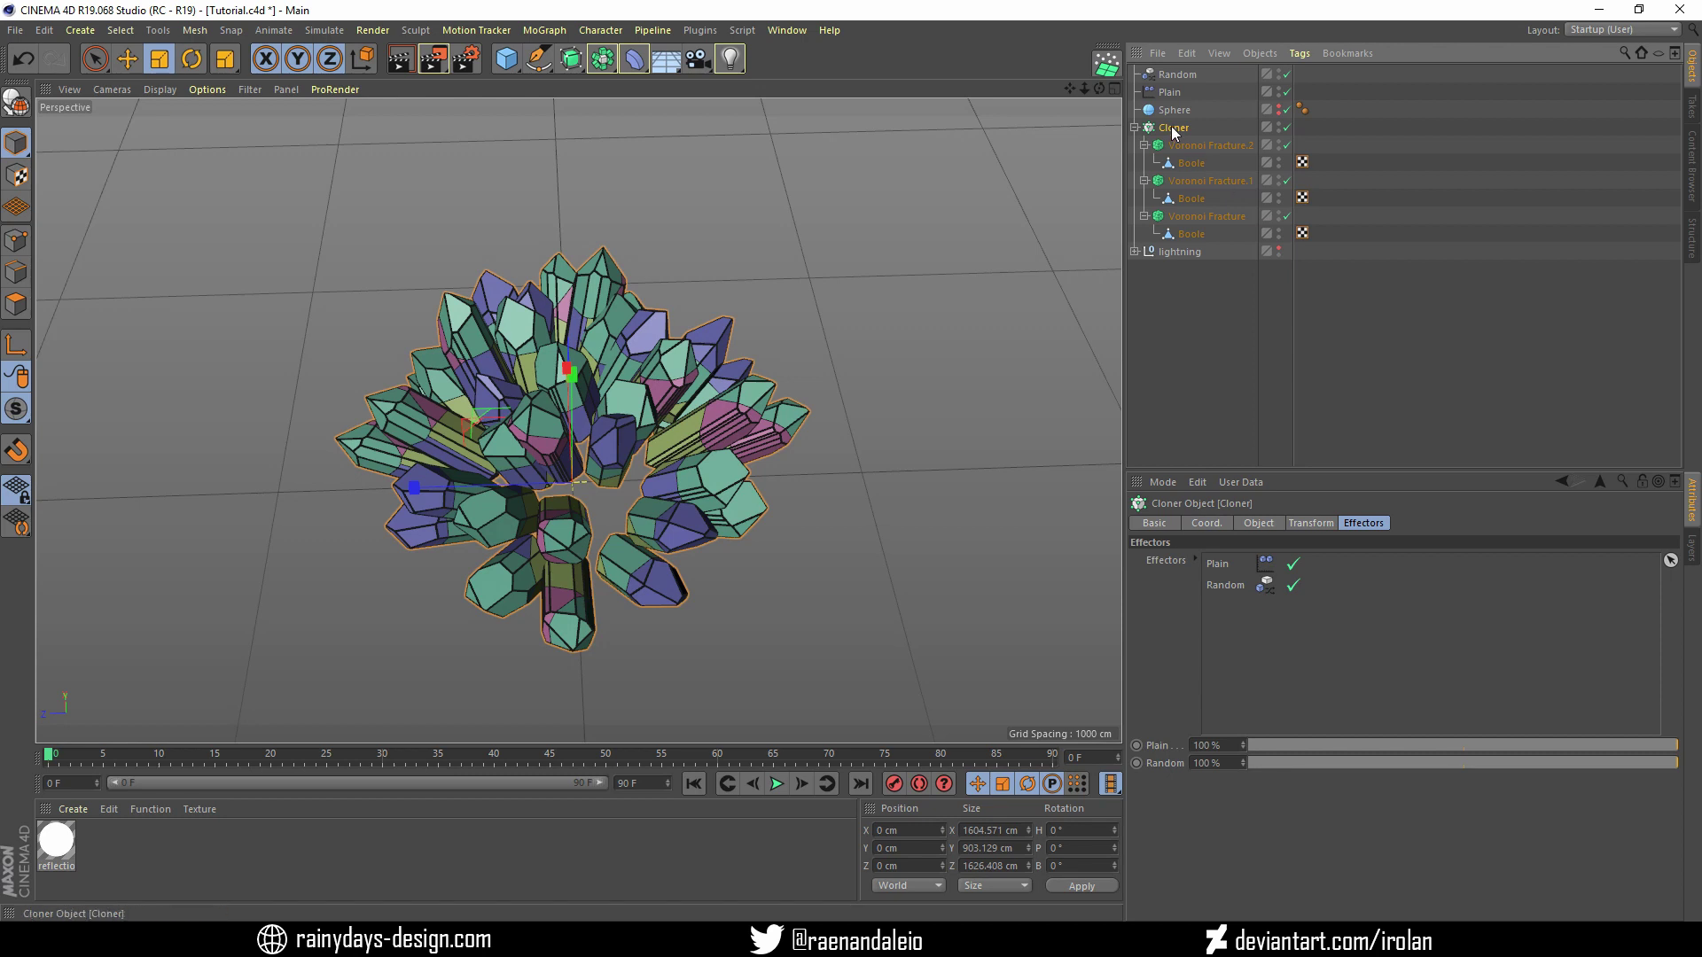
click(1177, 76)
click(1310, 522)
click(1349, 593)
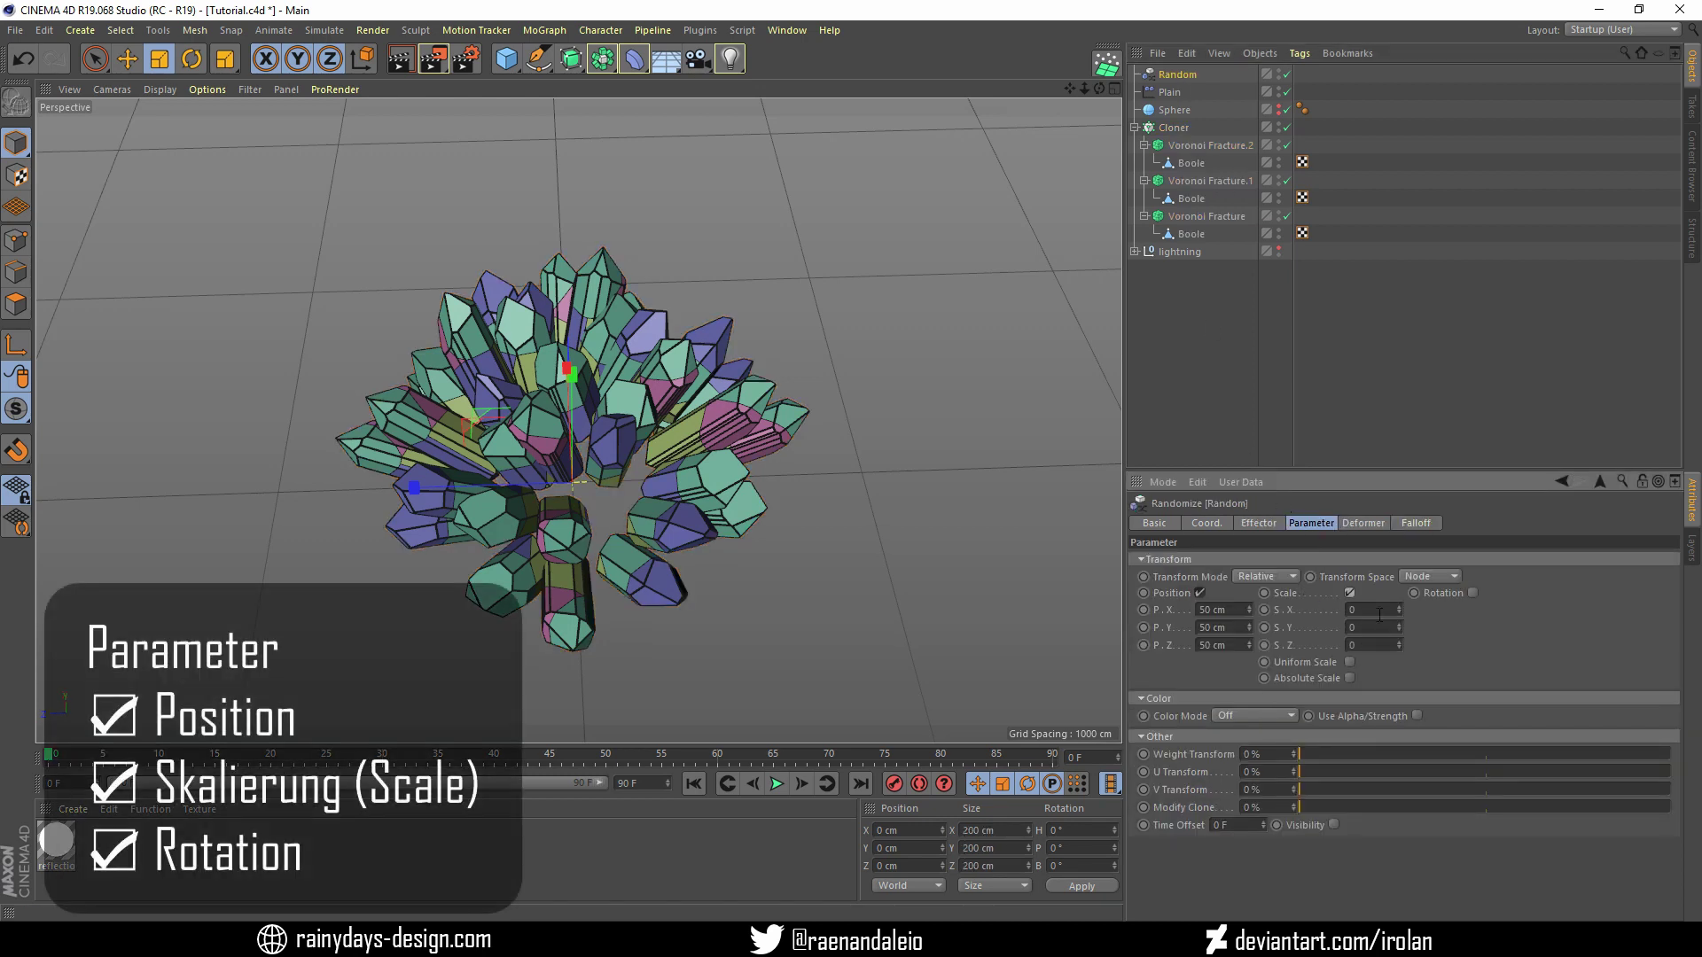
click(1473, 593)
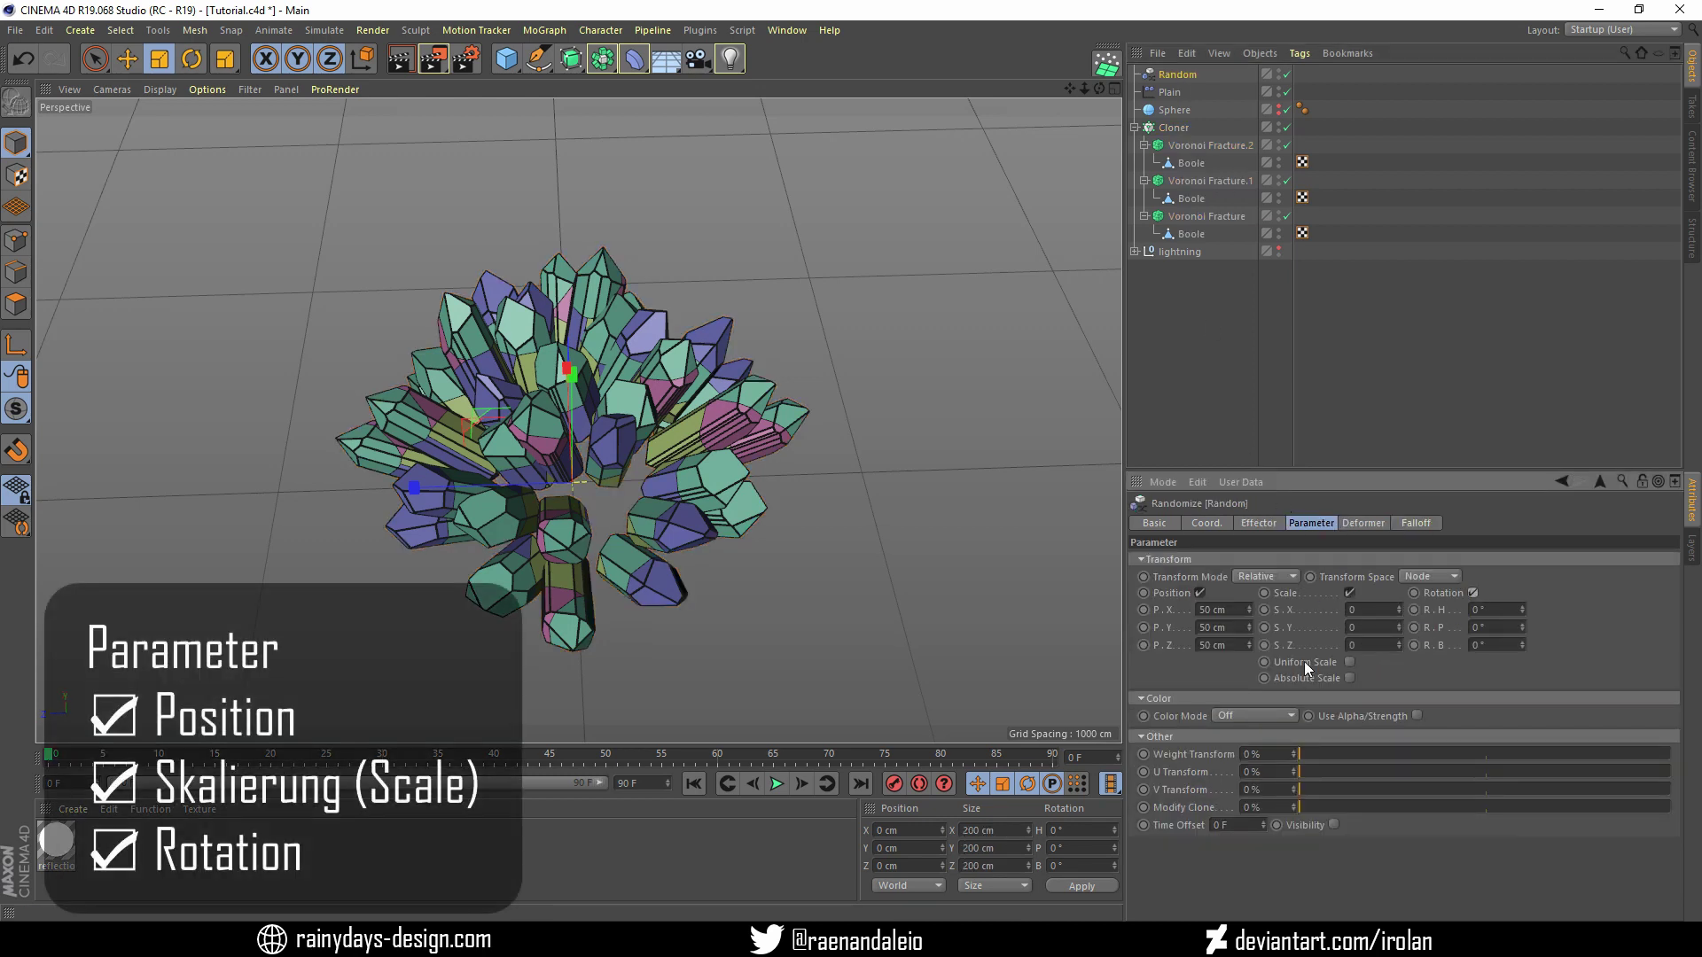
click(1349, 662)
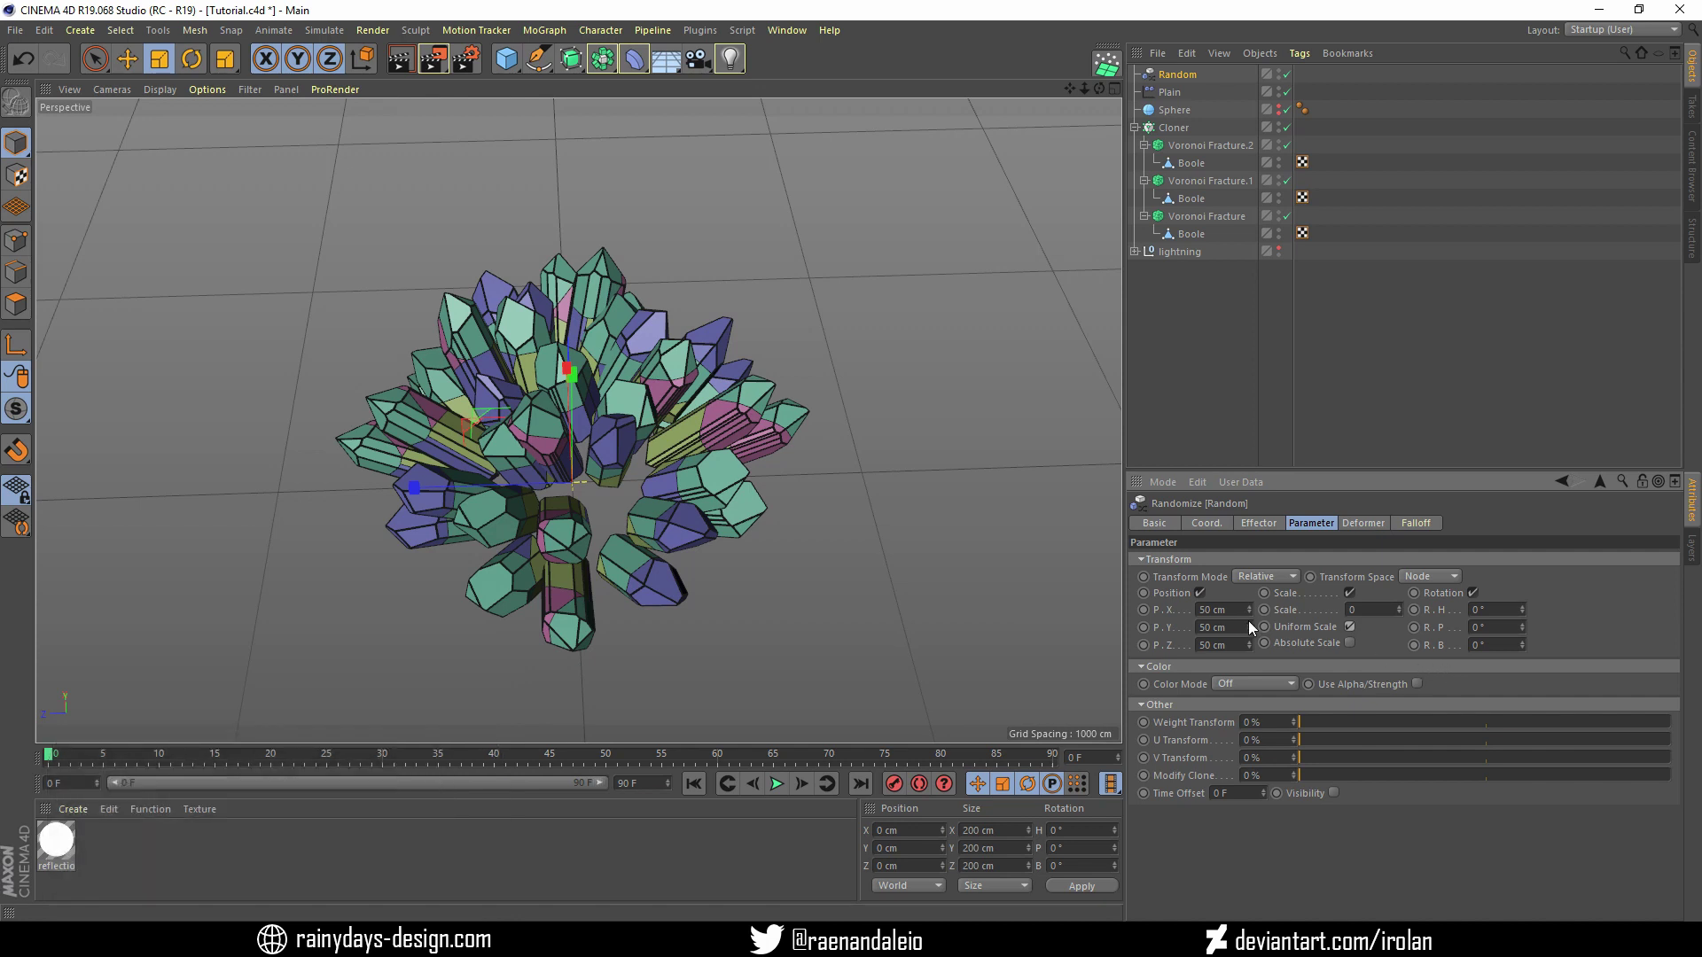
Set the random position offsets to 72/-15/63 cm and scale to 0.21
scroll(1233, 623, up, 8)
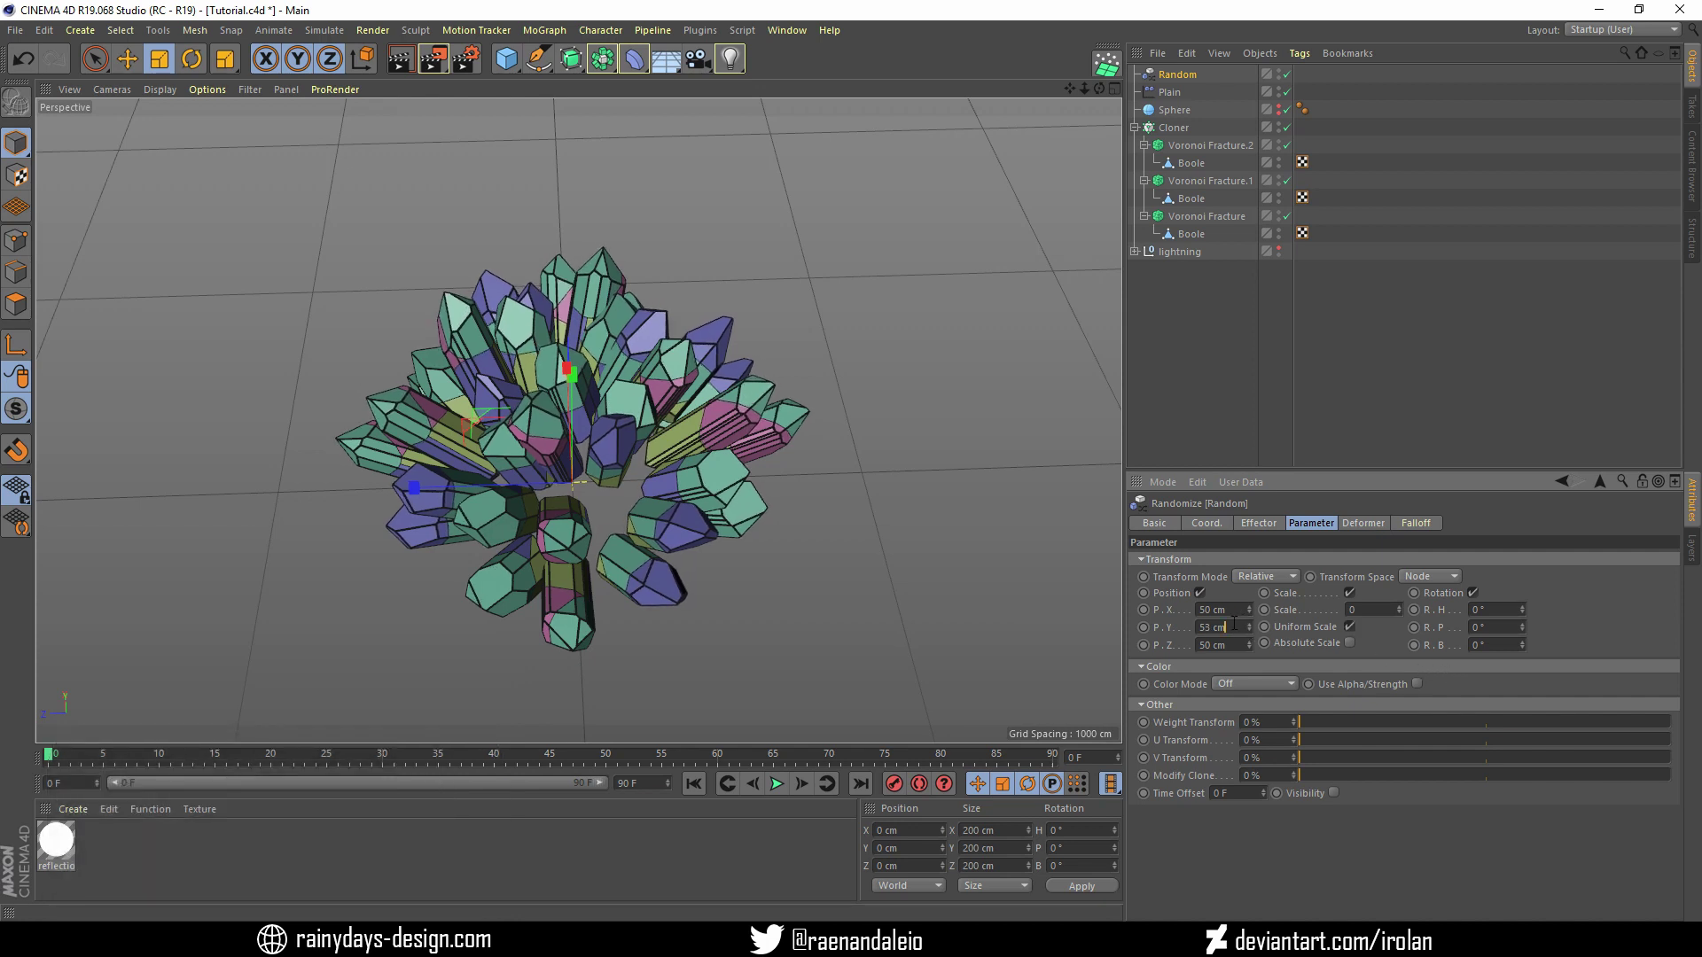
scroll(1233, 623, up, 8)
scroll(1233, 623, up, 8)
scroll(1233, 623, up, 8)
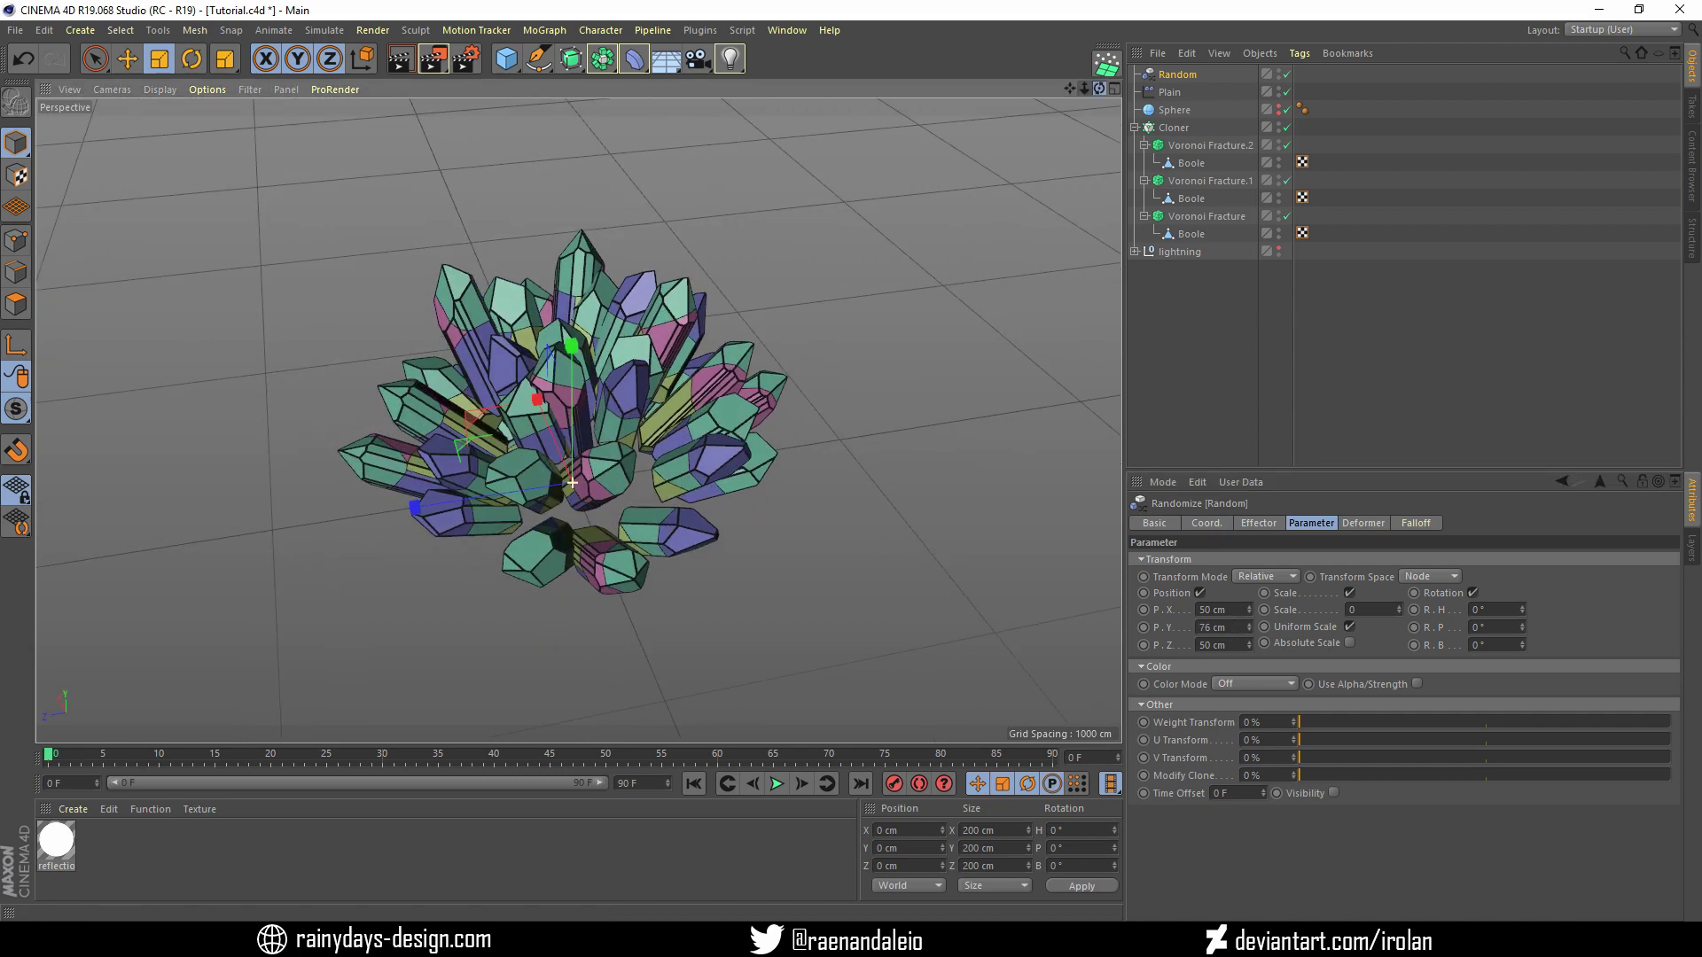
scroll(1351, 610, up, 4)
scroll(1350, 610, up, 1)
scroll(1351, 609, up, 7)
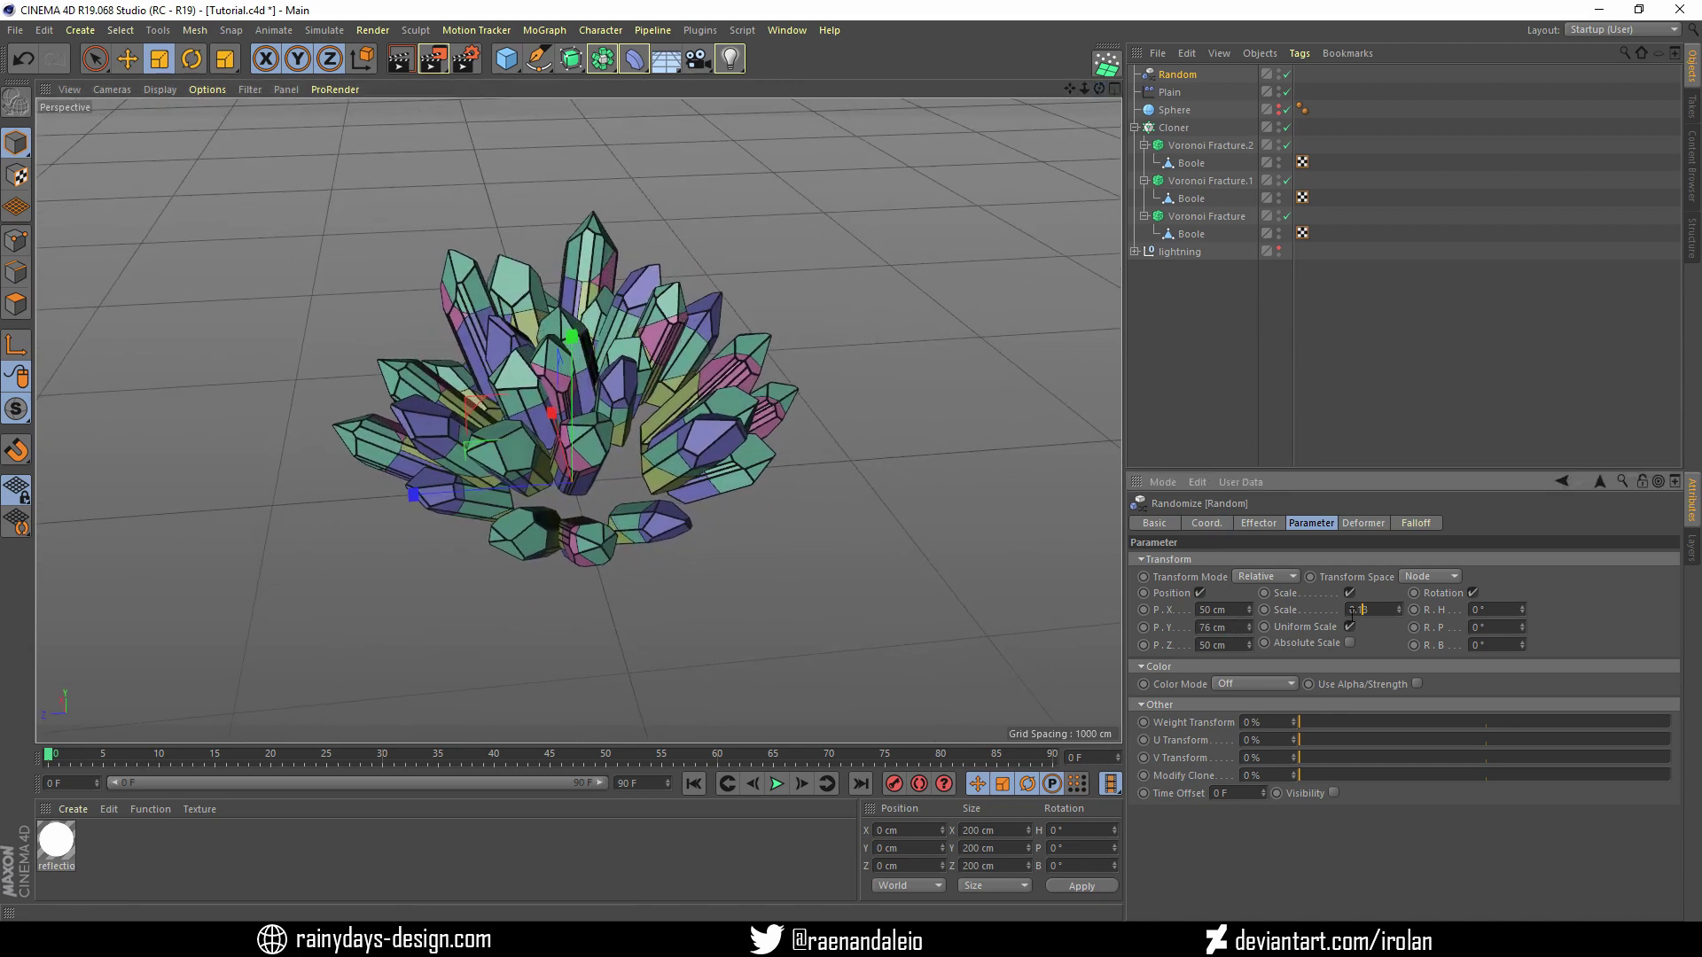
scroll(1351, 610, up, 4)
scroll(1496, 610, up, 10)
scroll(1496, 628, up, 7)
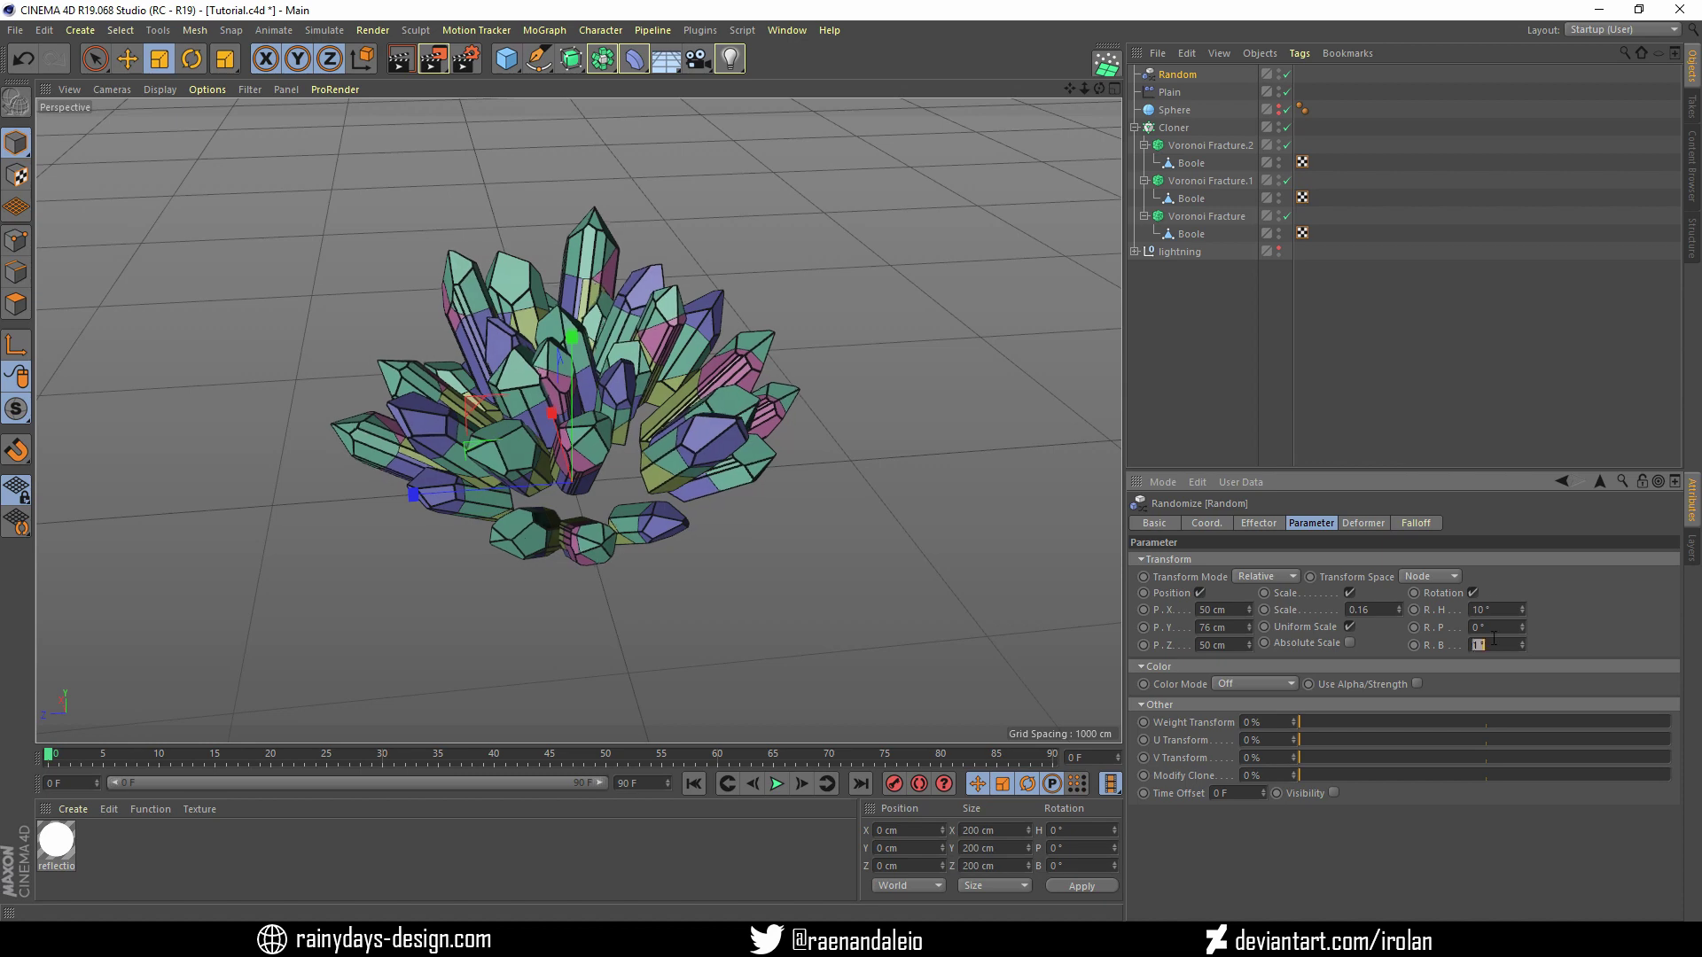
scroll(1496, 646, up, 4)
key(F5)
text(4)
Set random rotation to R.H 14°, R.P 20°, R.B 18° and orbit to inspect
click(570, 88)
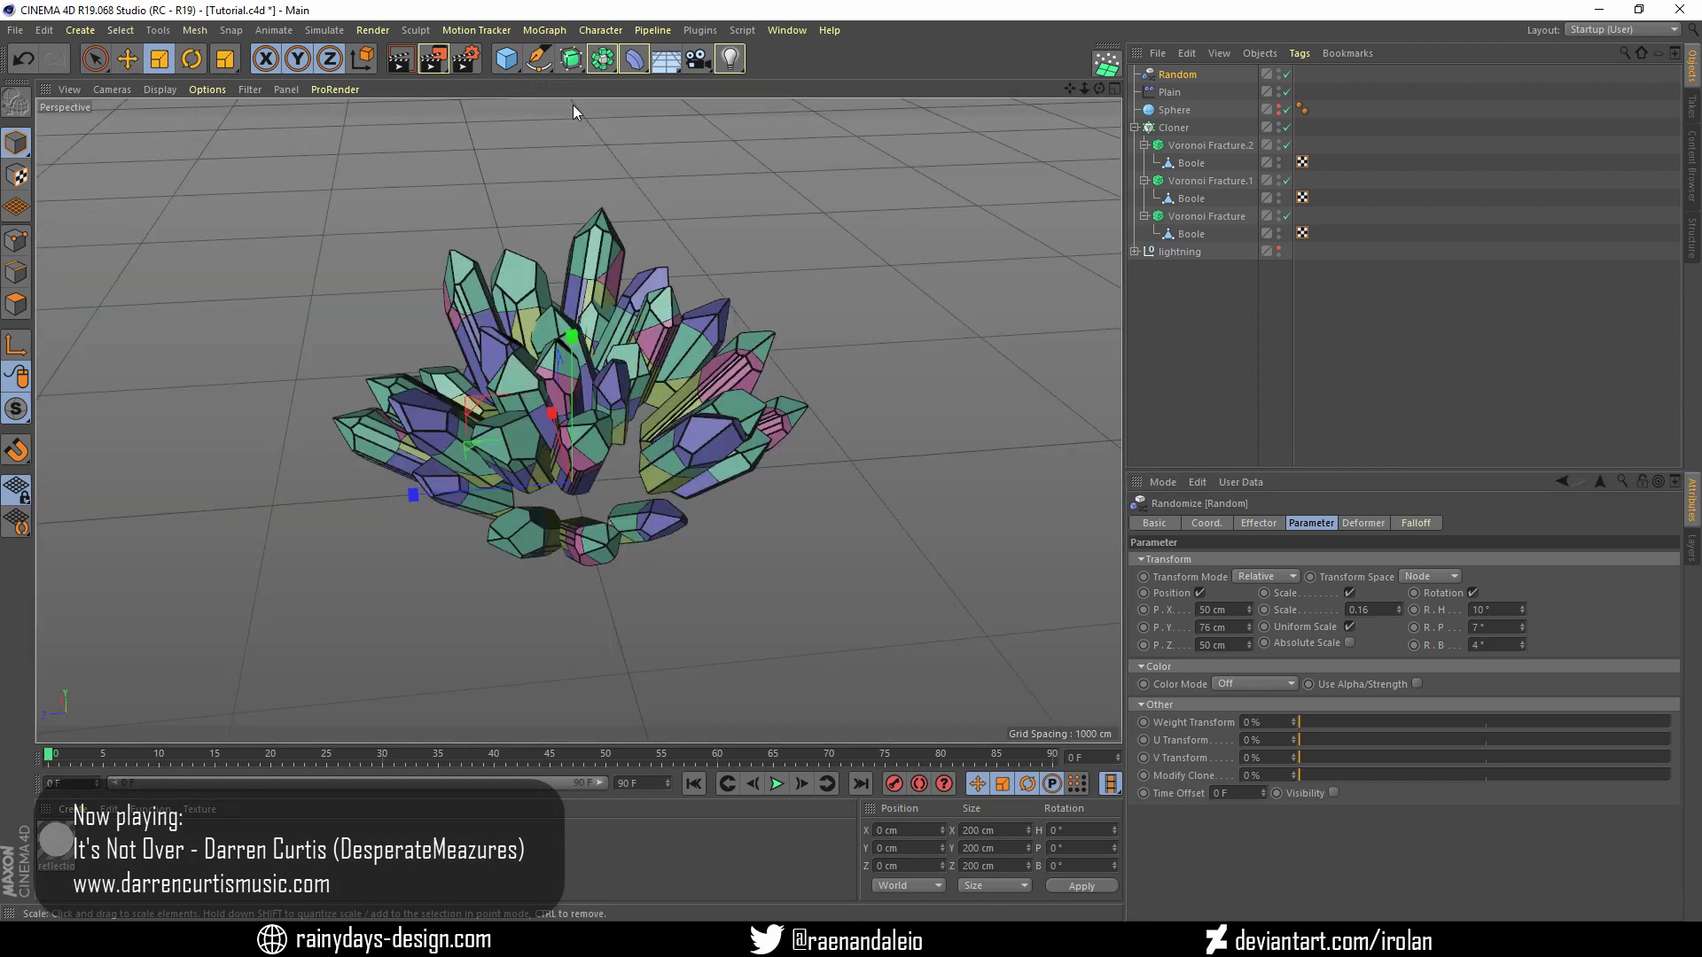
scroll(1498, 627, up, 1)
scroll(1498, 628, up, 7)
scroll(1497, 628, up, 5)
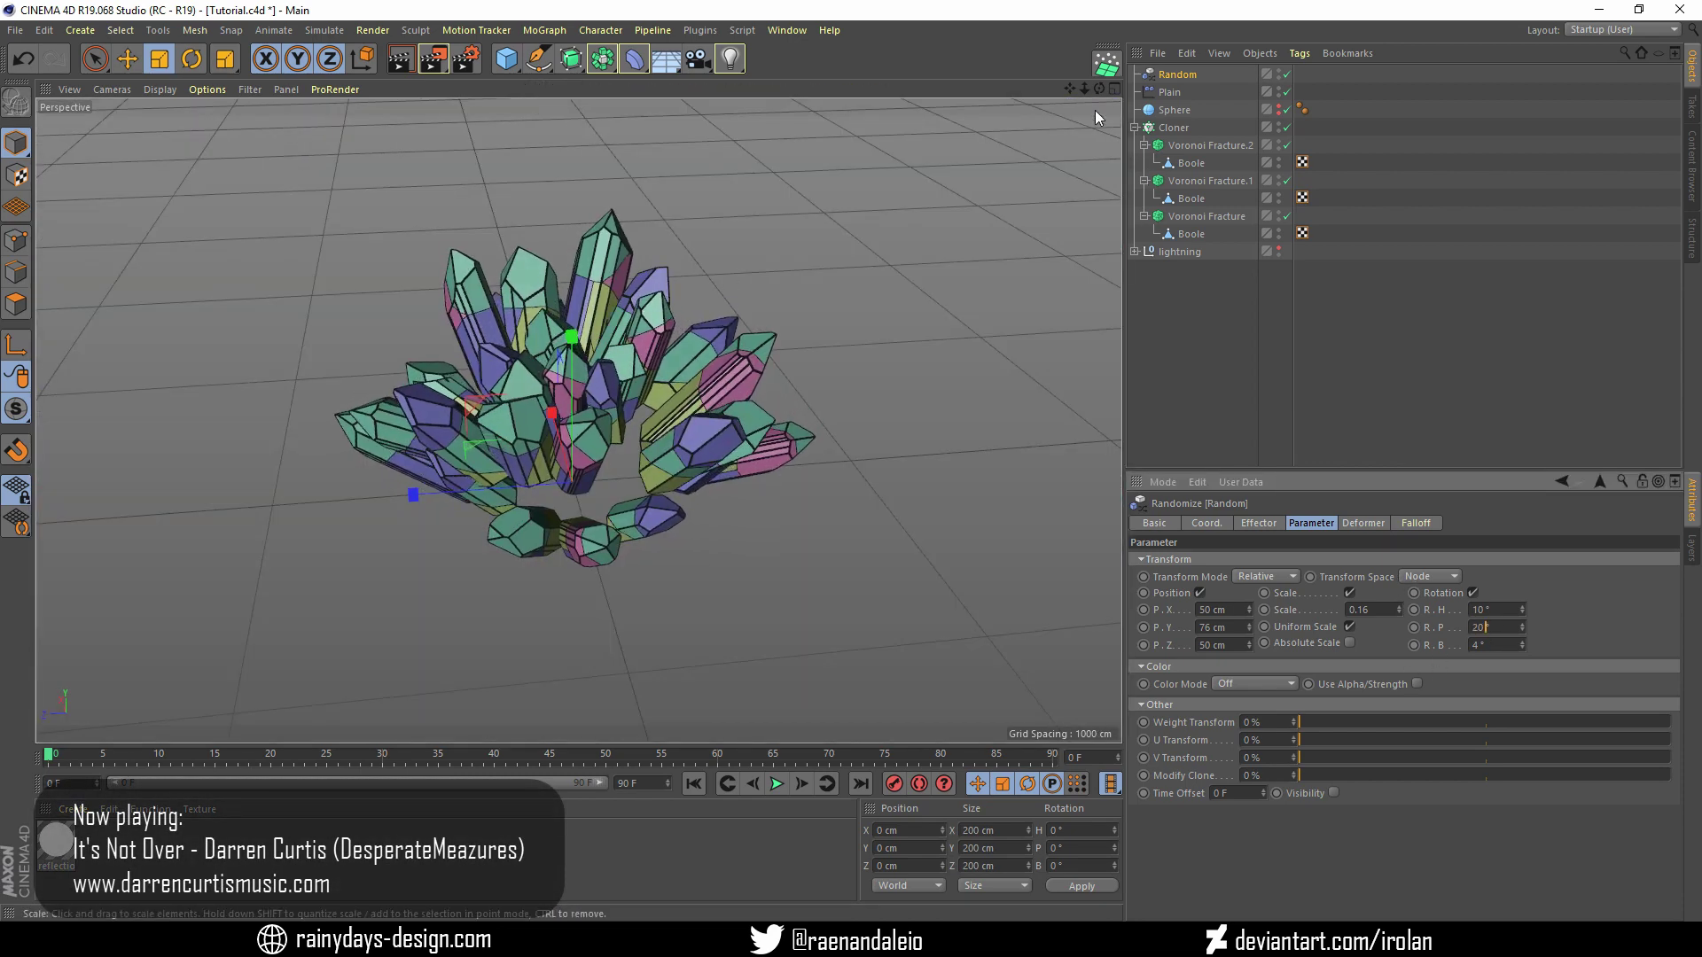
scroll(1498, 644, up, 7)
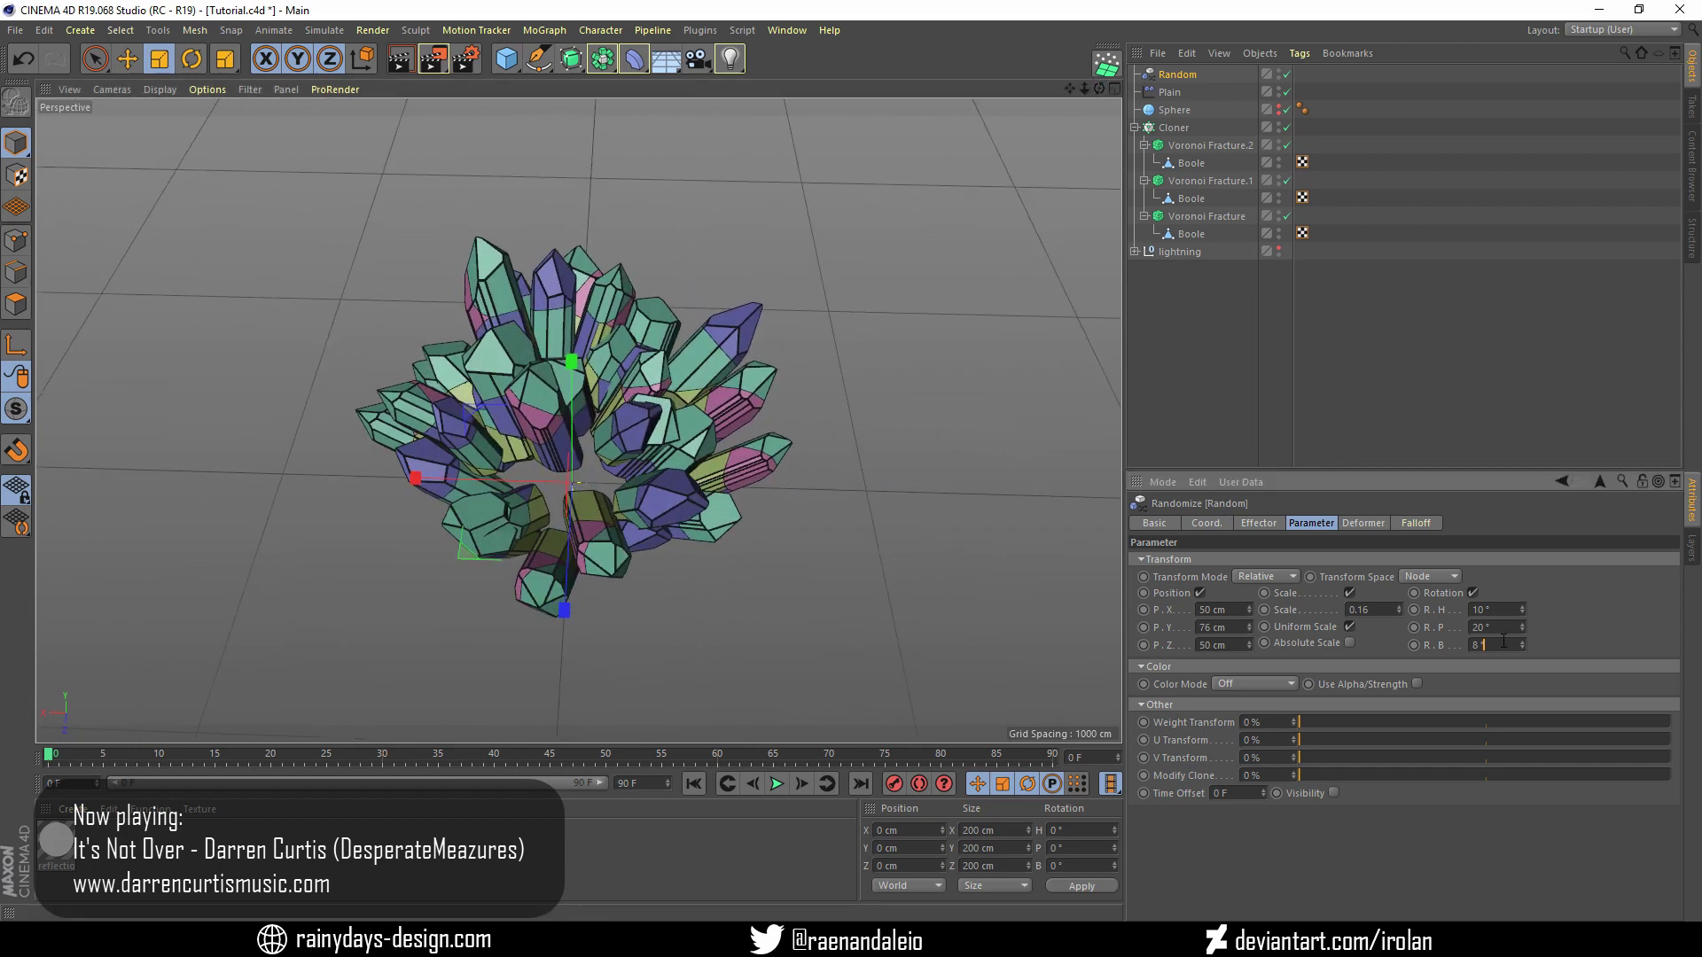
scroll(1498, 645, up, 6)
scroll(1489, 609, down, 1)
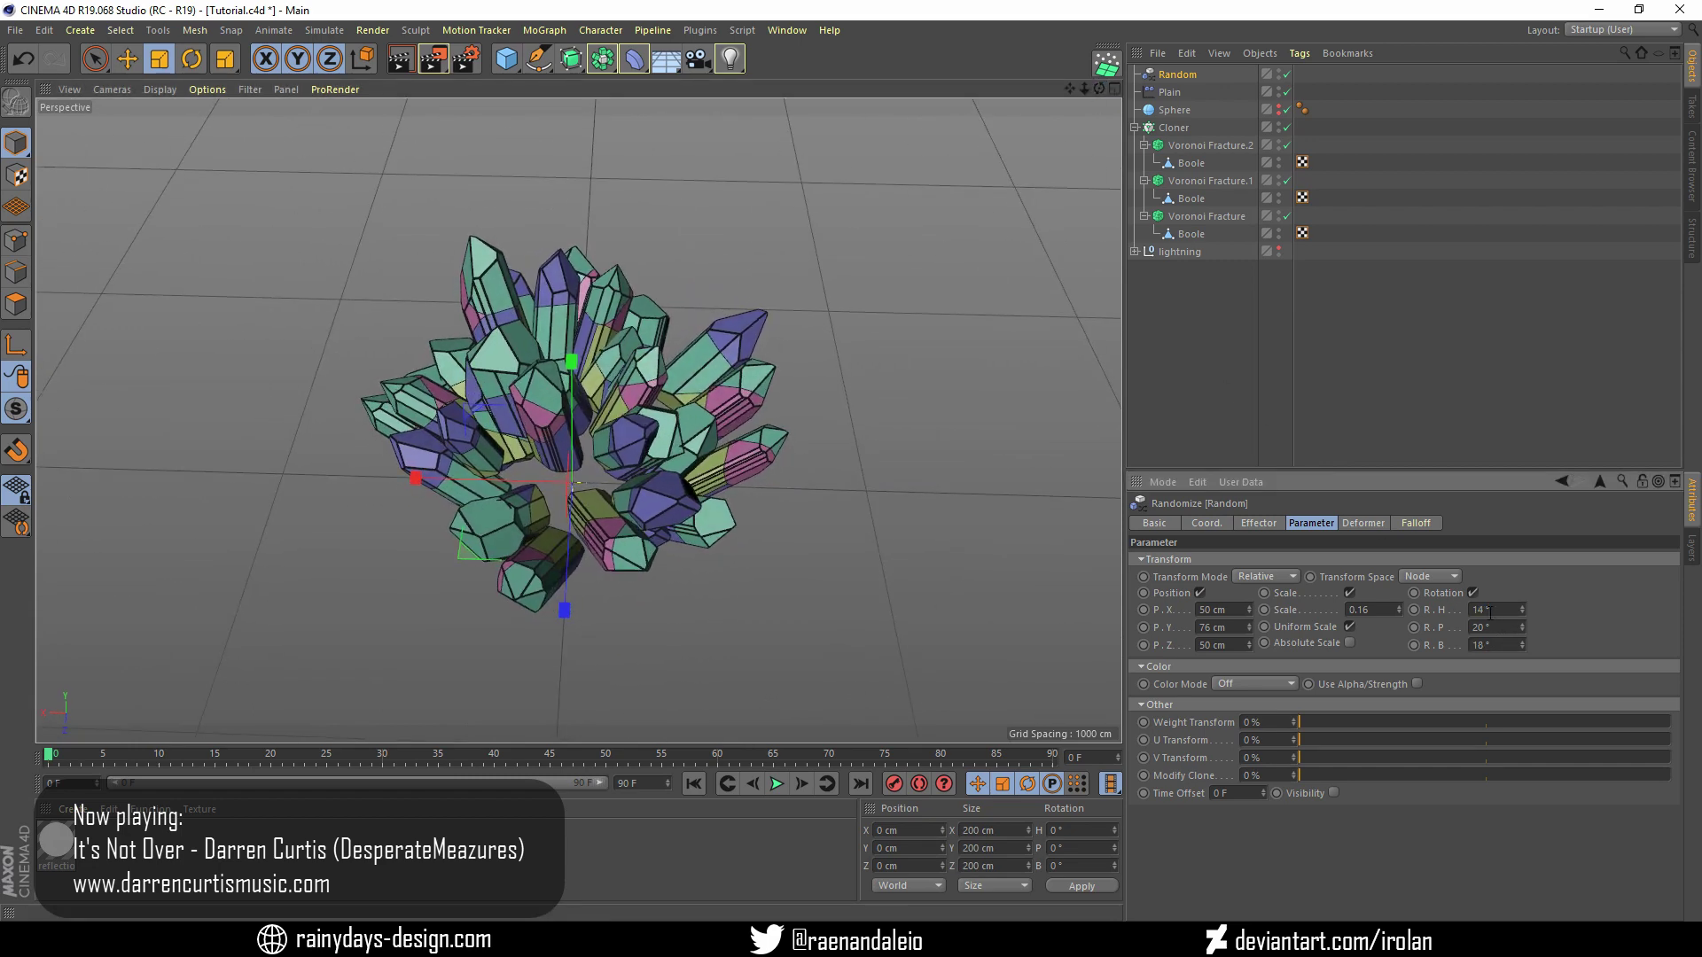
scroll(1224, 646, up, 2)
scroll(1224, 645, up, 3)
scroll(1224, 645, up, 3)
scroll(1224, 645, up, 2)
scroll(1224, 645, up, 3)
scroll(1221, 609, up, 11)
scroll(1221, 609, up, 11)
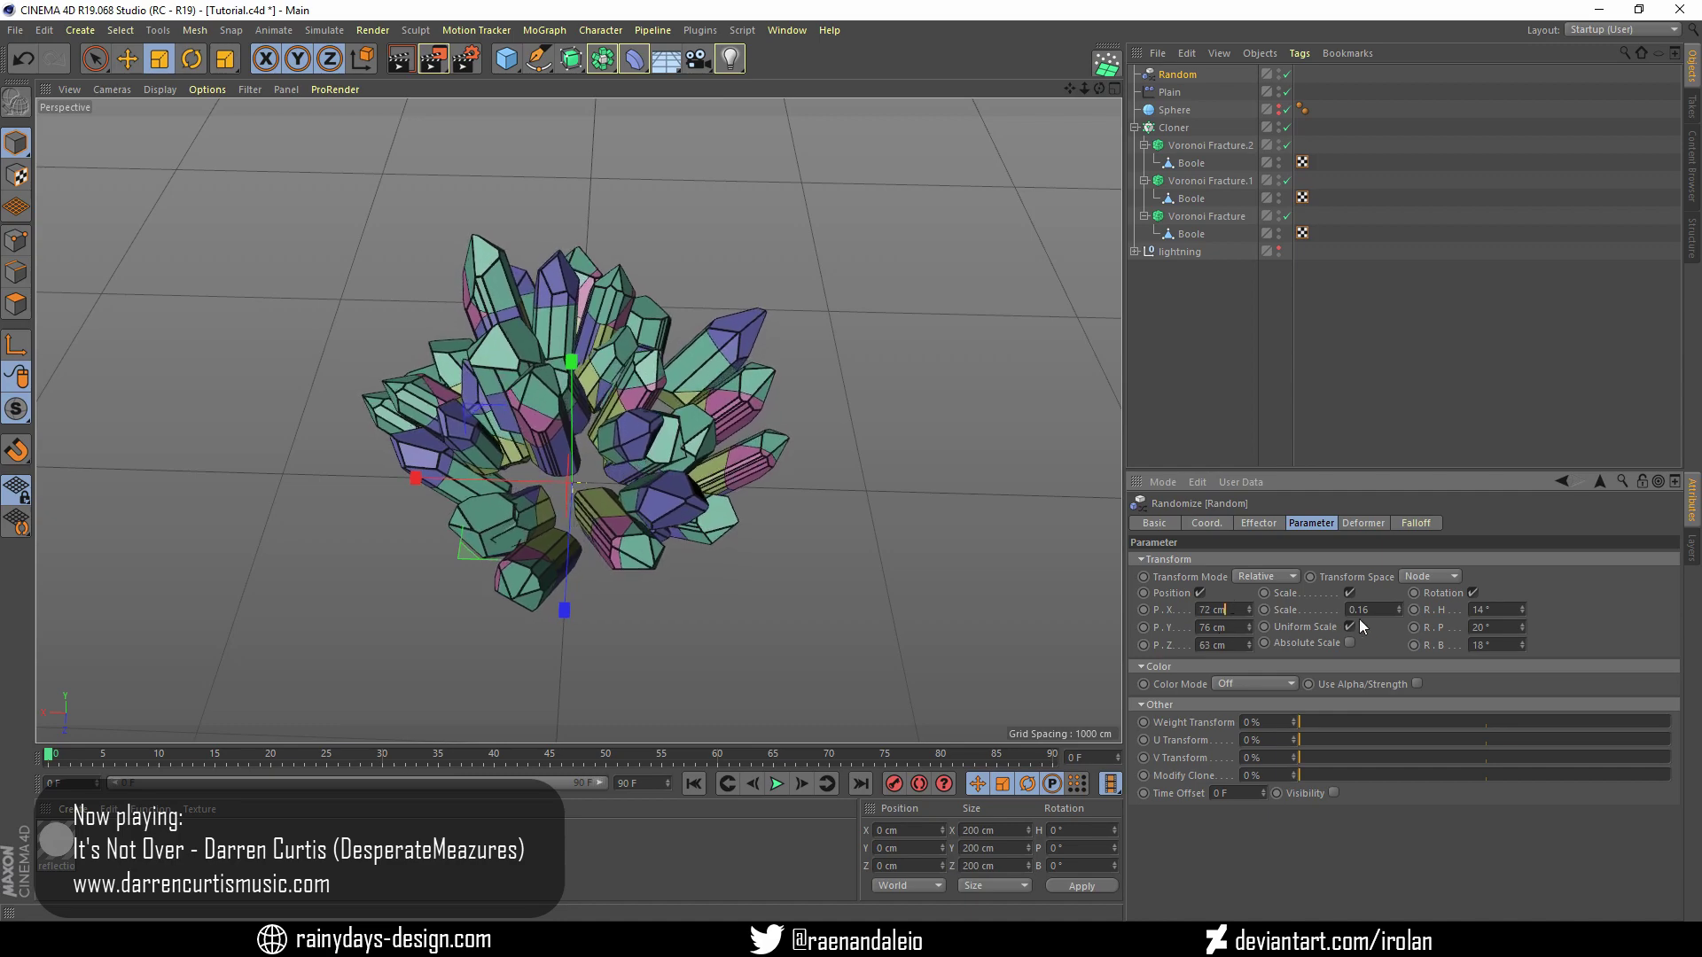
scroll(1374, 610, up, 2)
scroll(1389, 608, up, 3)
drag(1099, 88, 1020, 99)
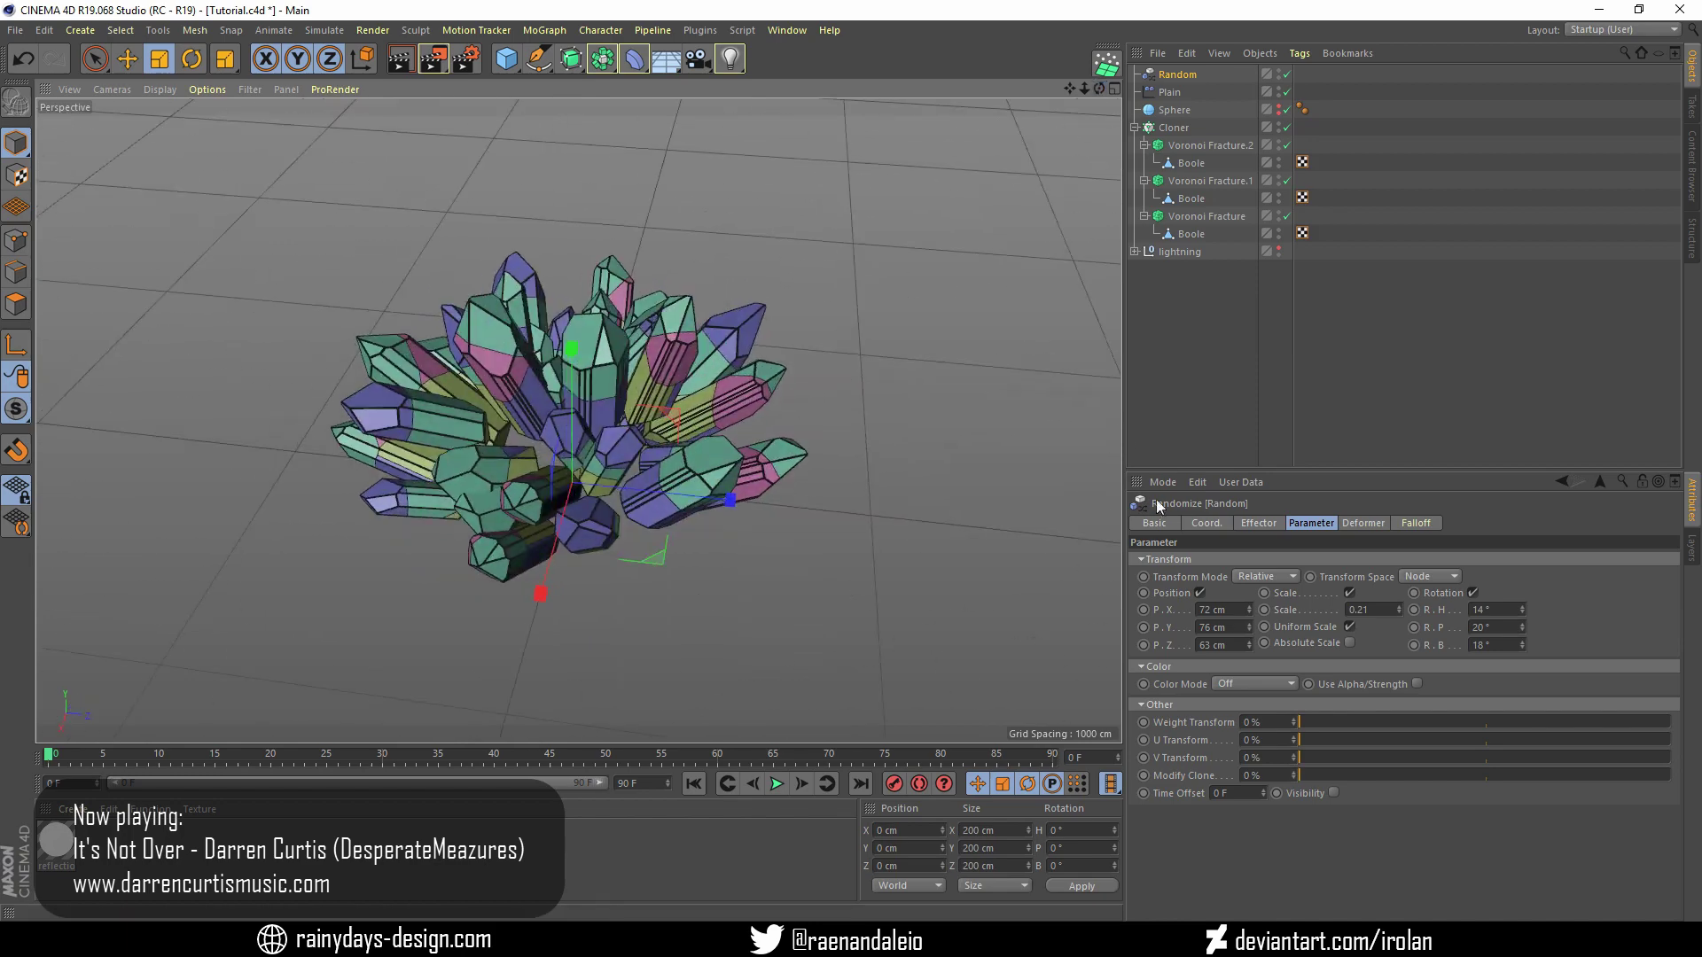
scroll(1241, 628, down, 6)
scroll(1241, 628, down, 20)
scroll(1241, 628, down, 20)
scroll(1241, 627, down, 20)
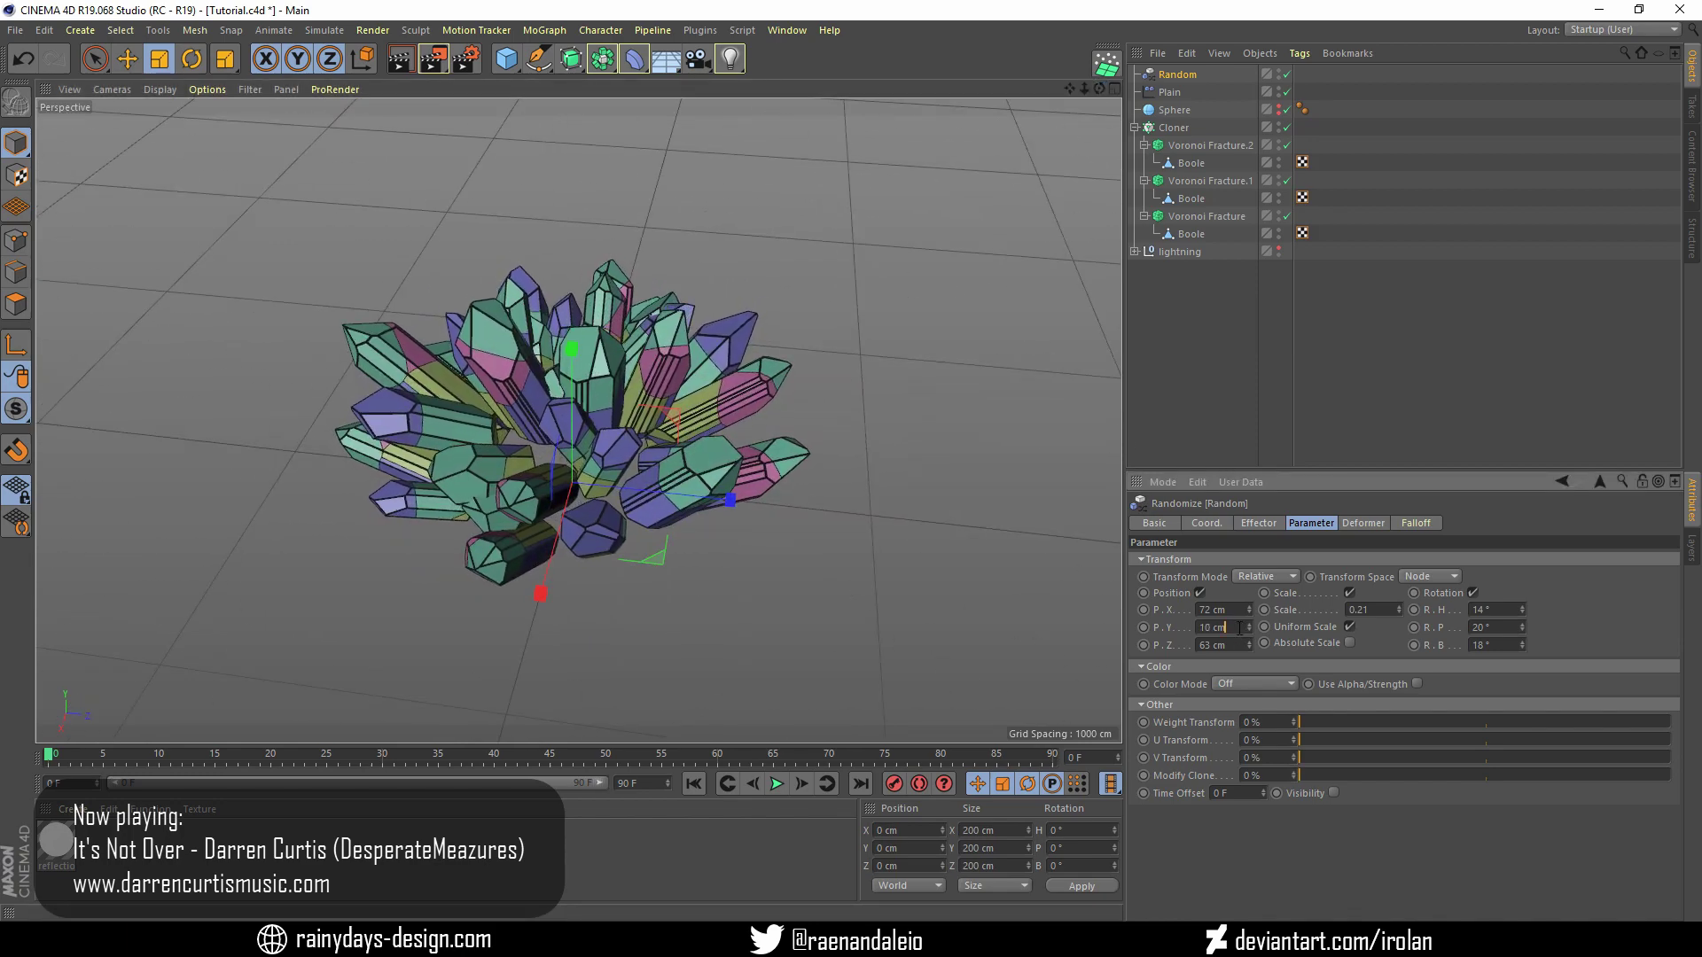
scroll(1239, 628, down, 20)
scroll(1239, 627, down, 3)
drag(1099, 88, 1076, 96)
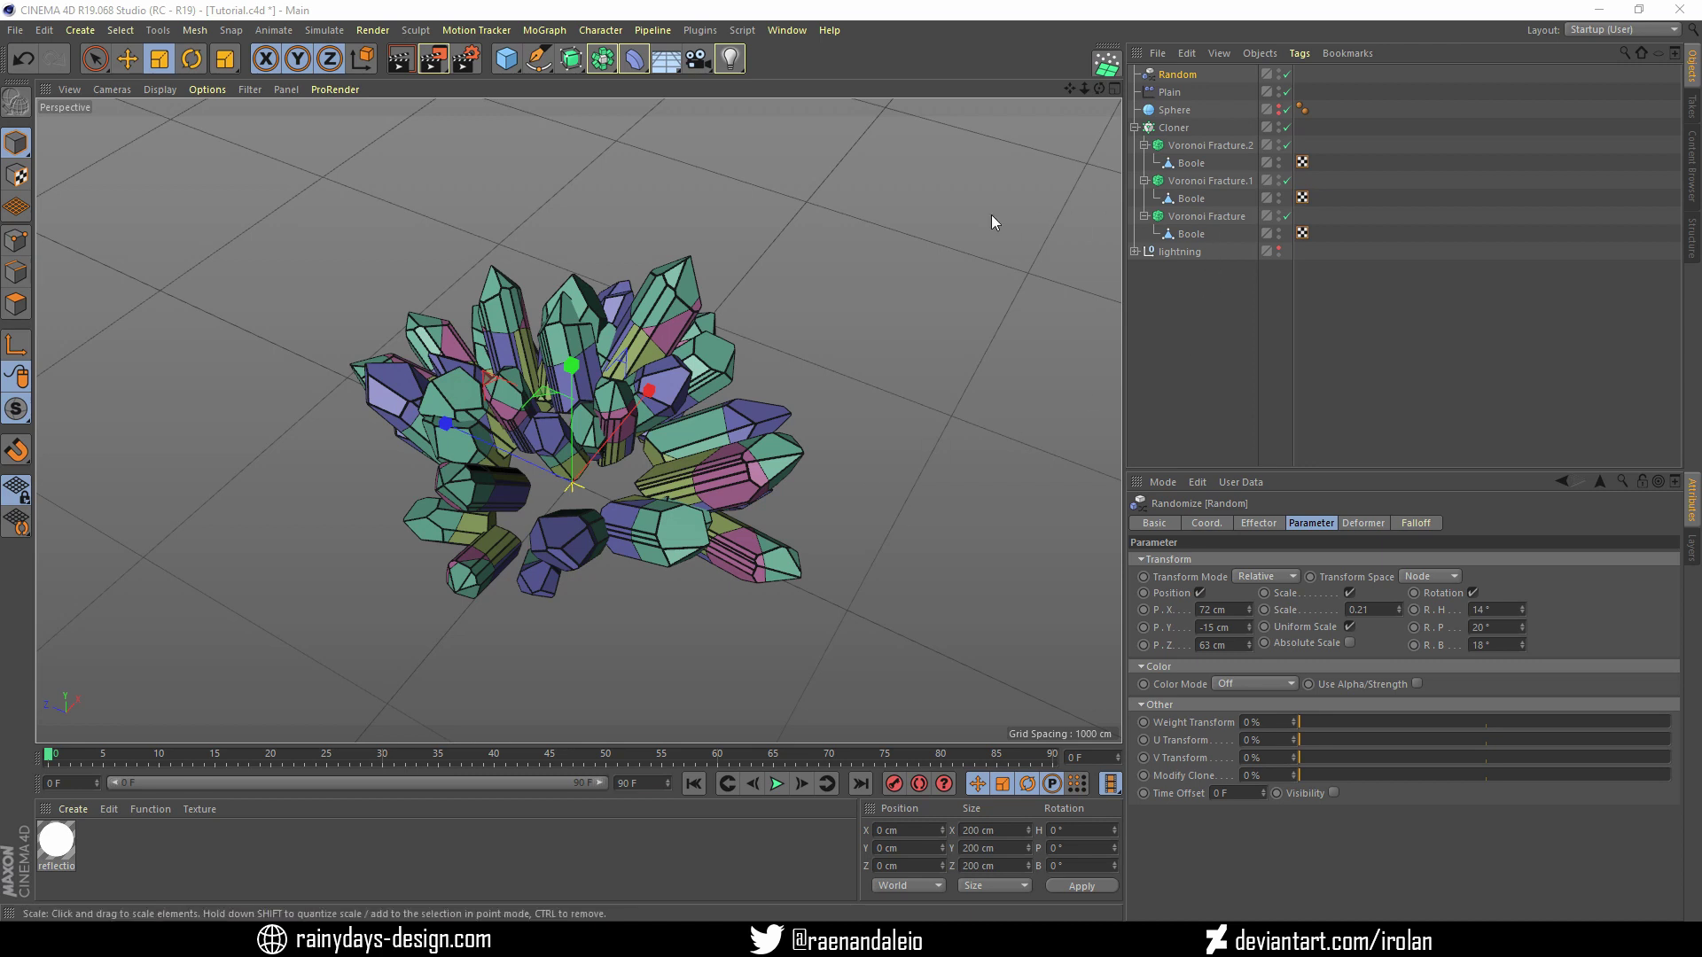
Give the Cloner a Rigid Body tag applied to its children, with individual elements set to All
right_click(1175, 130)
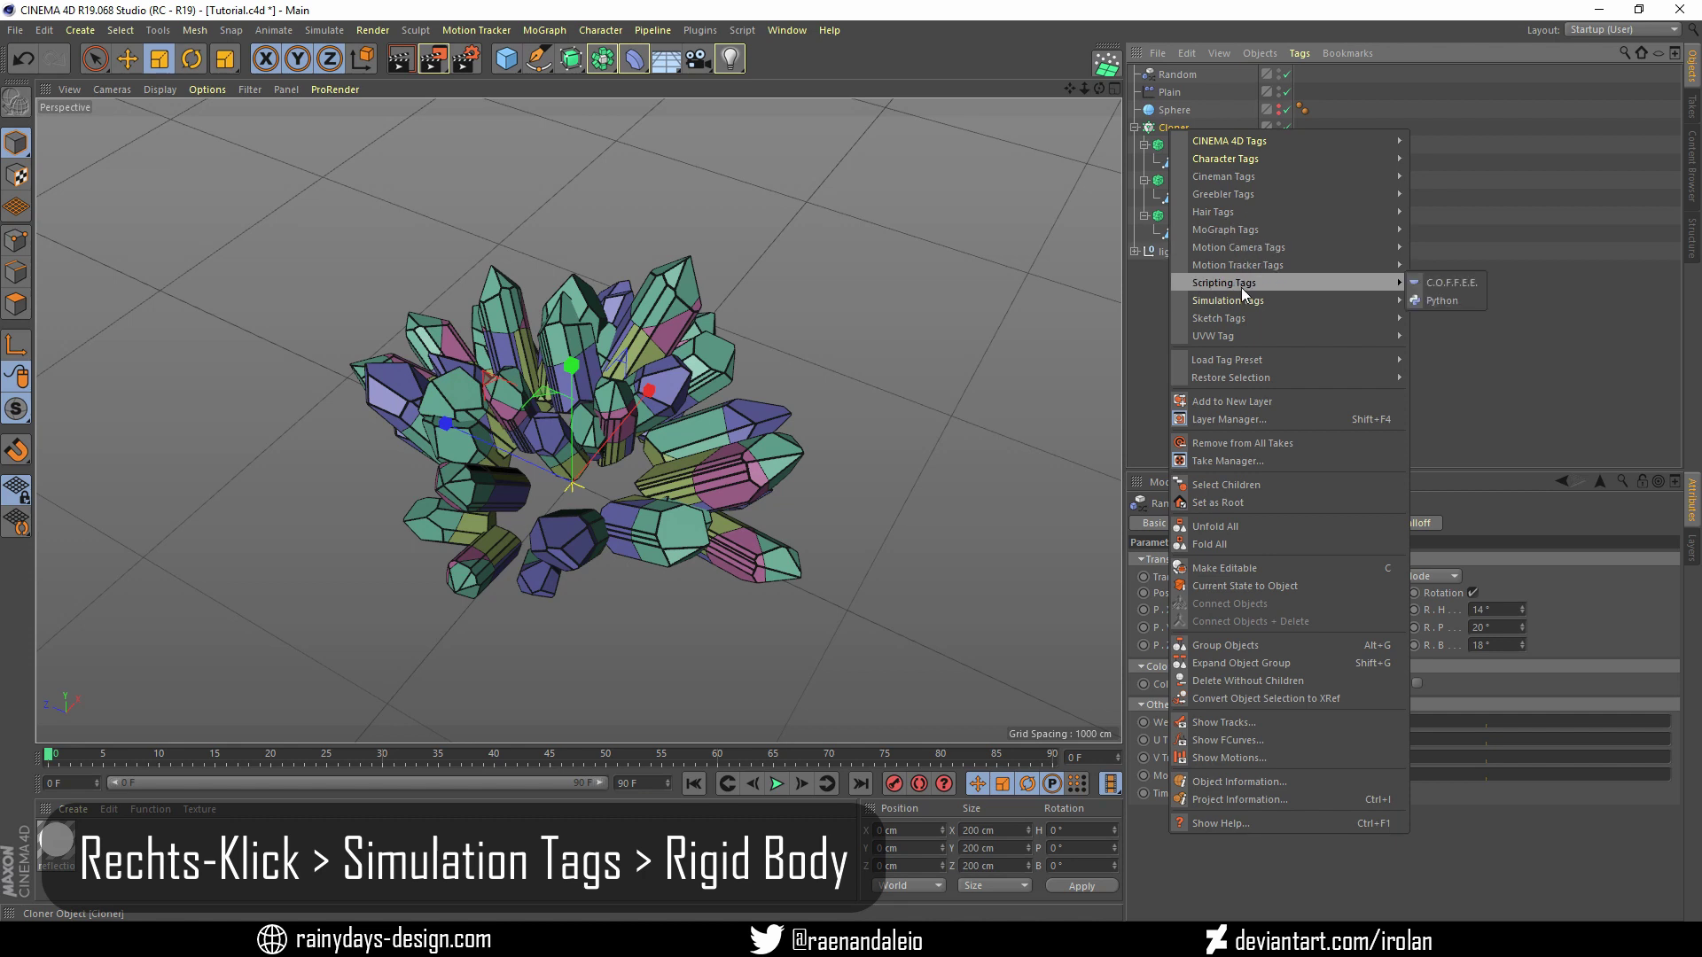
mouse_move(1242, 299)
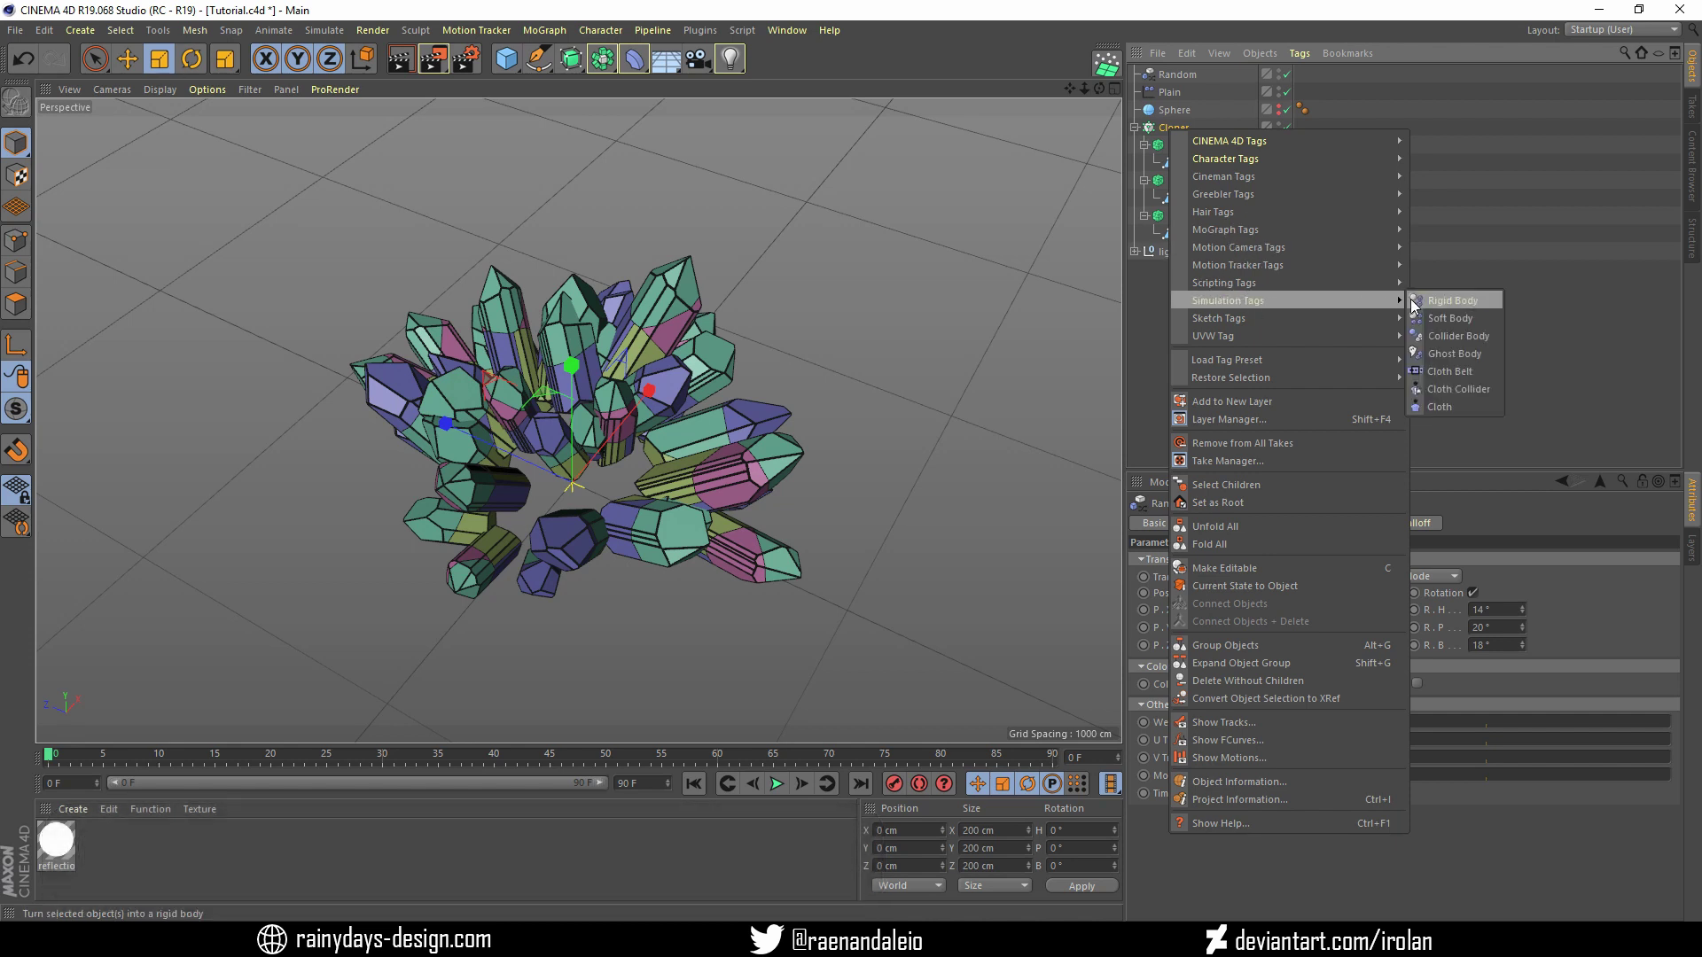
click(1431, 301)
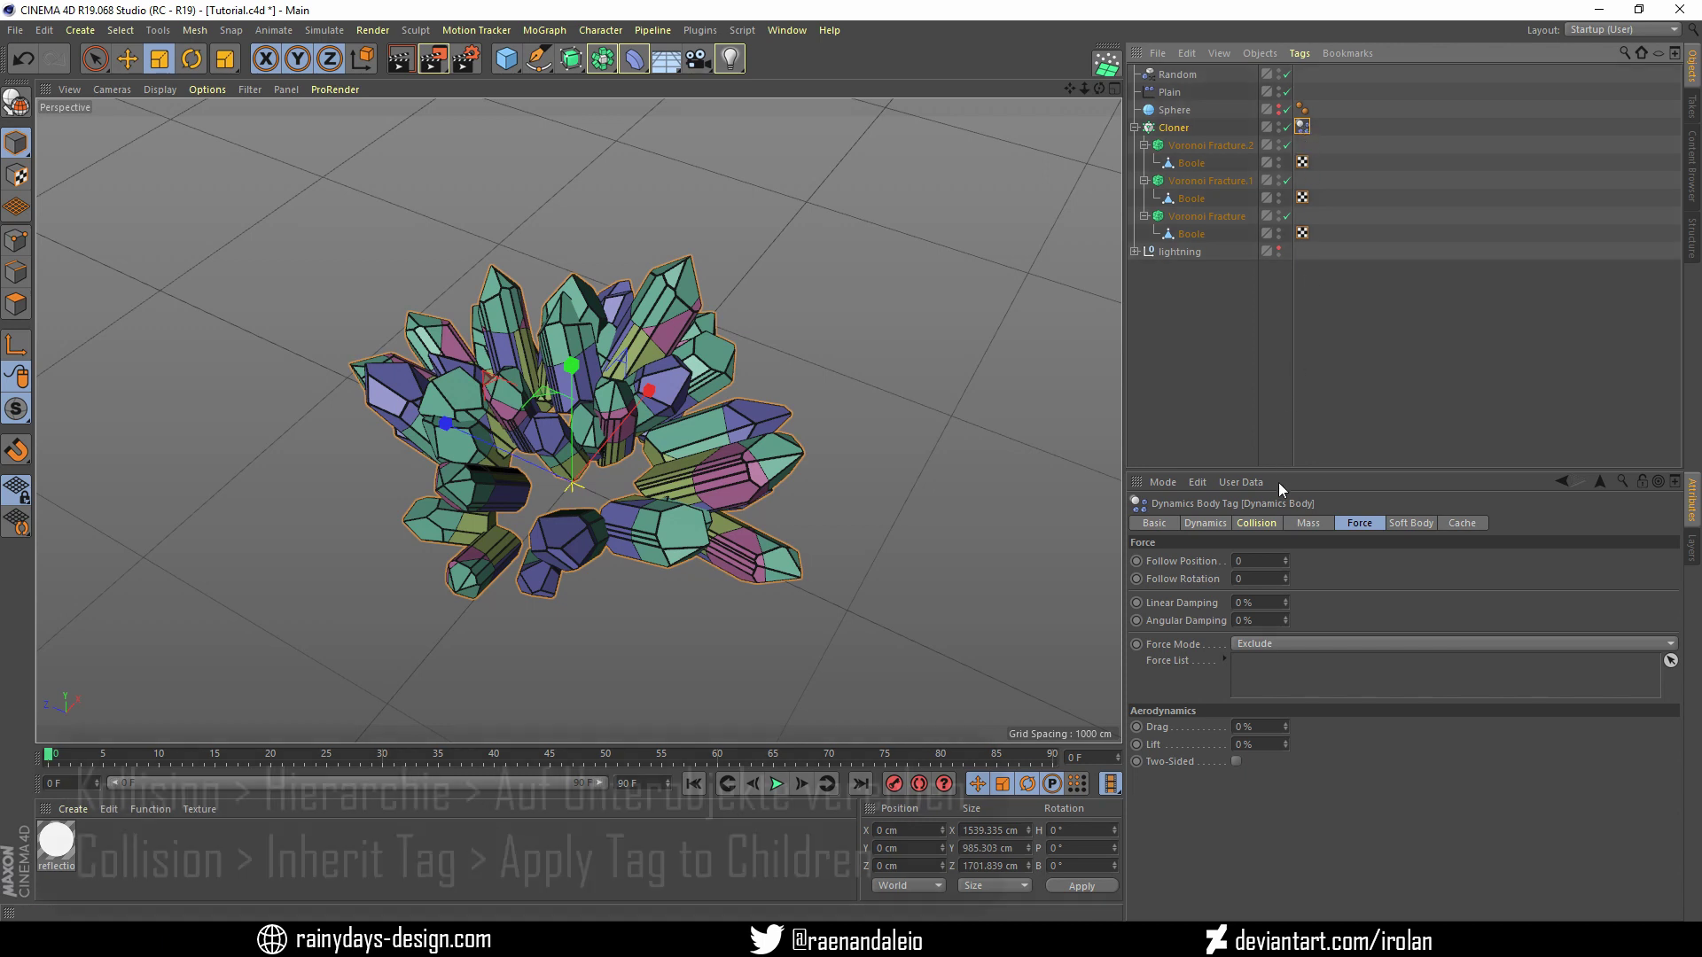
click(1256, 522)
click(1276, 560)
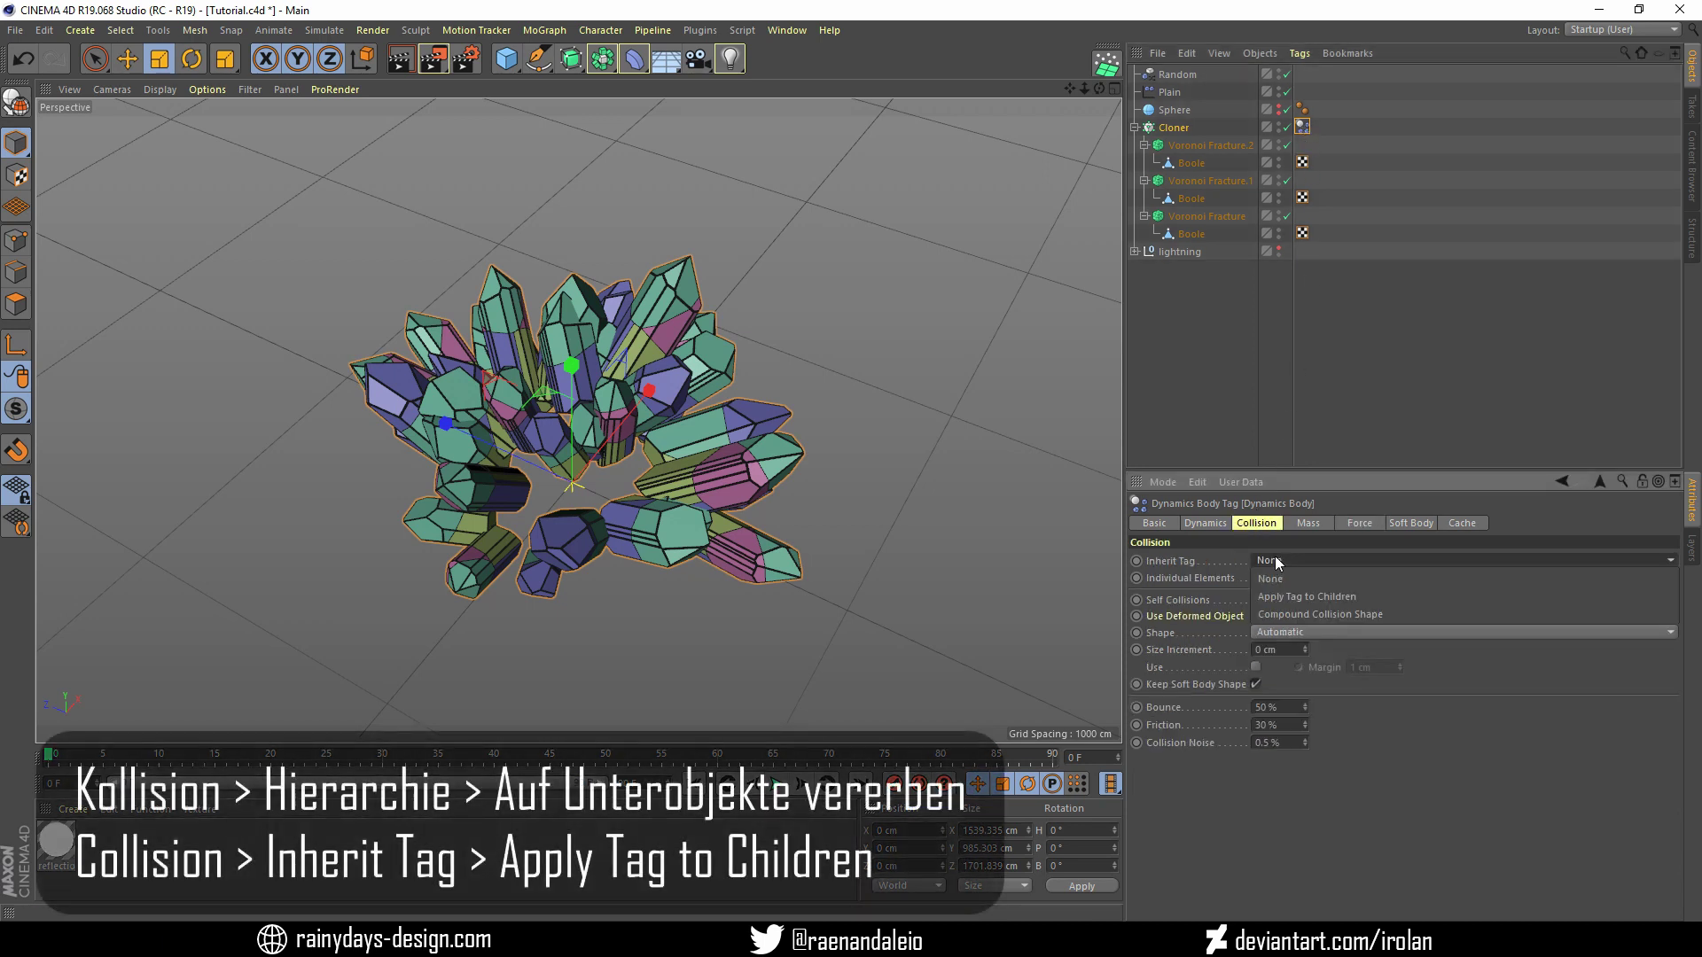
click(1294, 597)
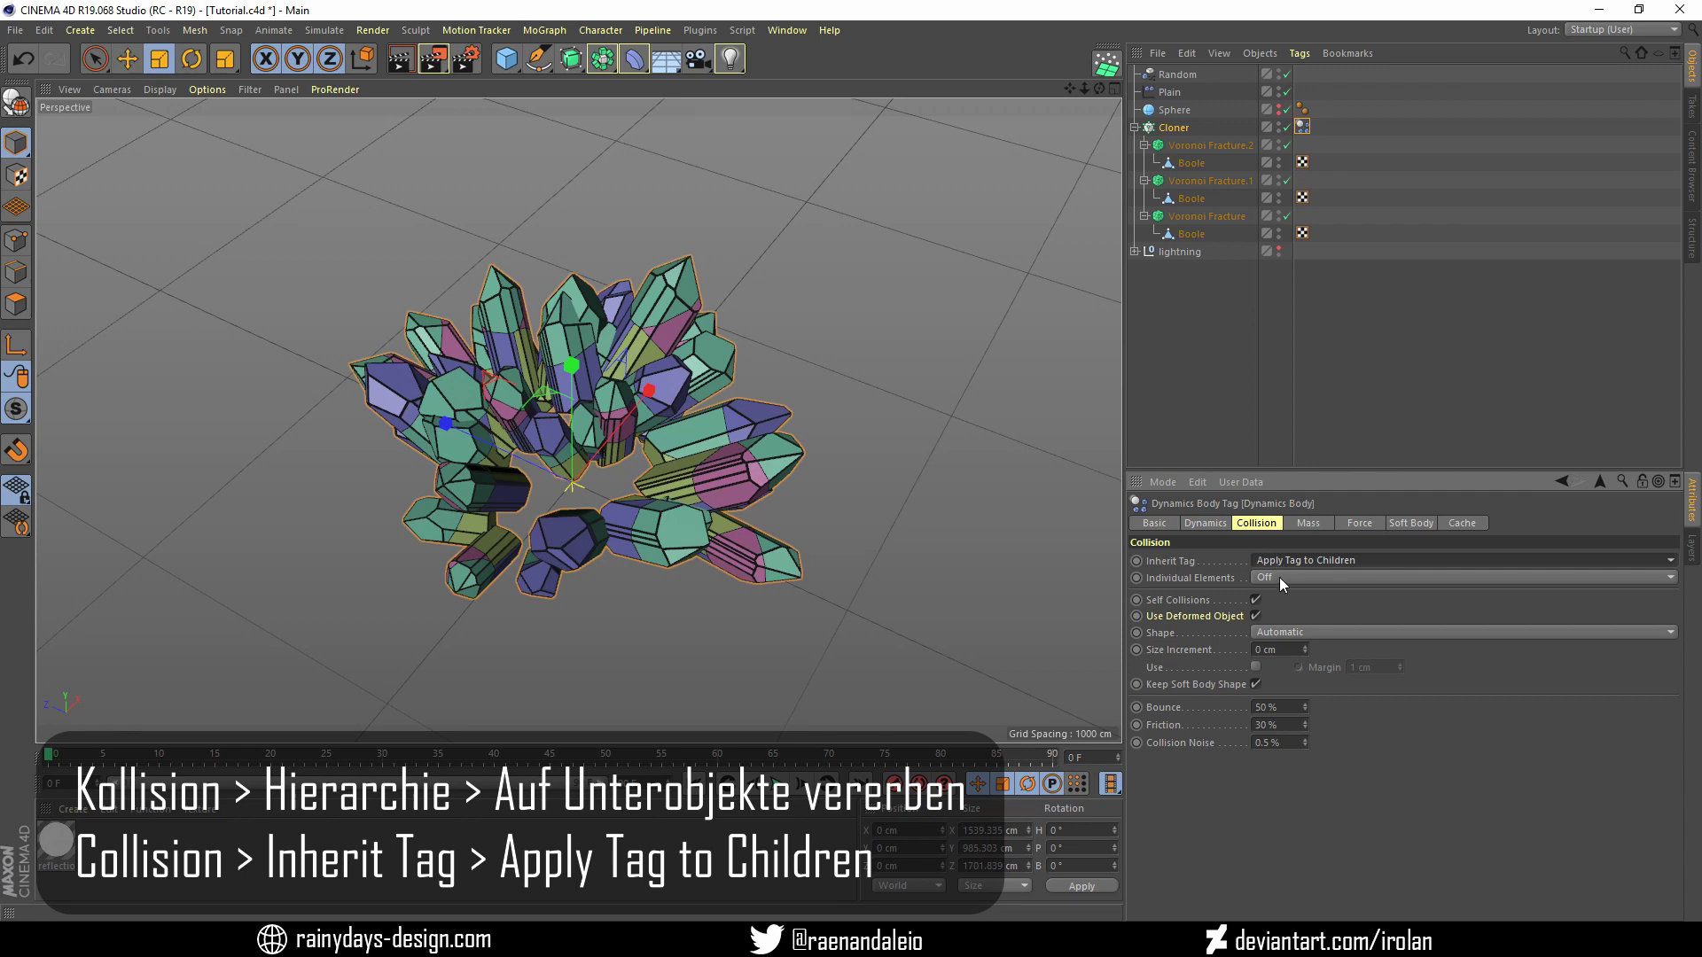
click(1279, 577)
click(1285, 651)
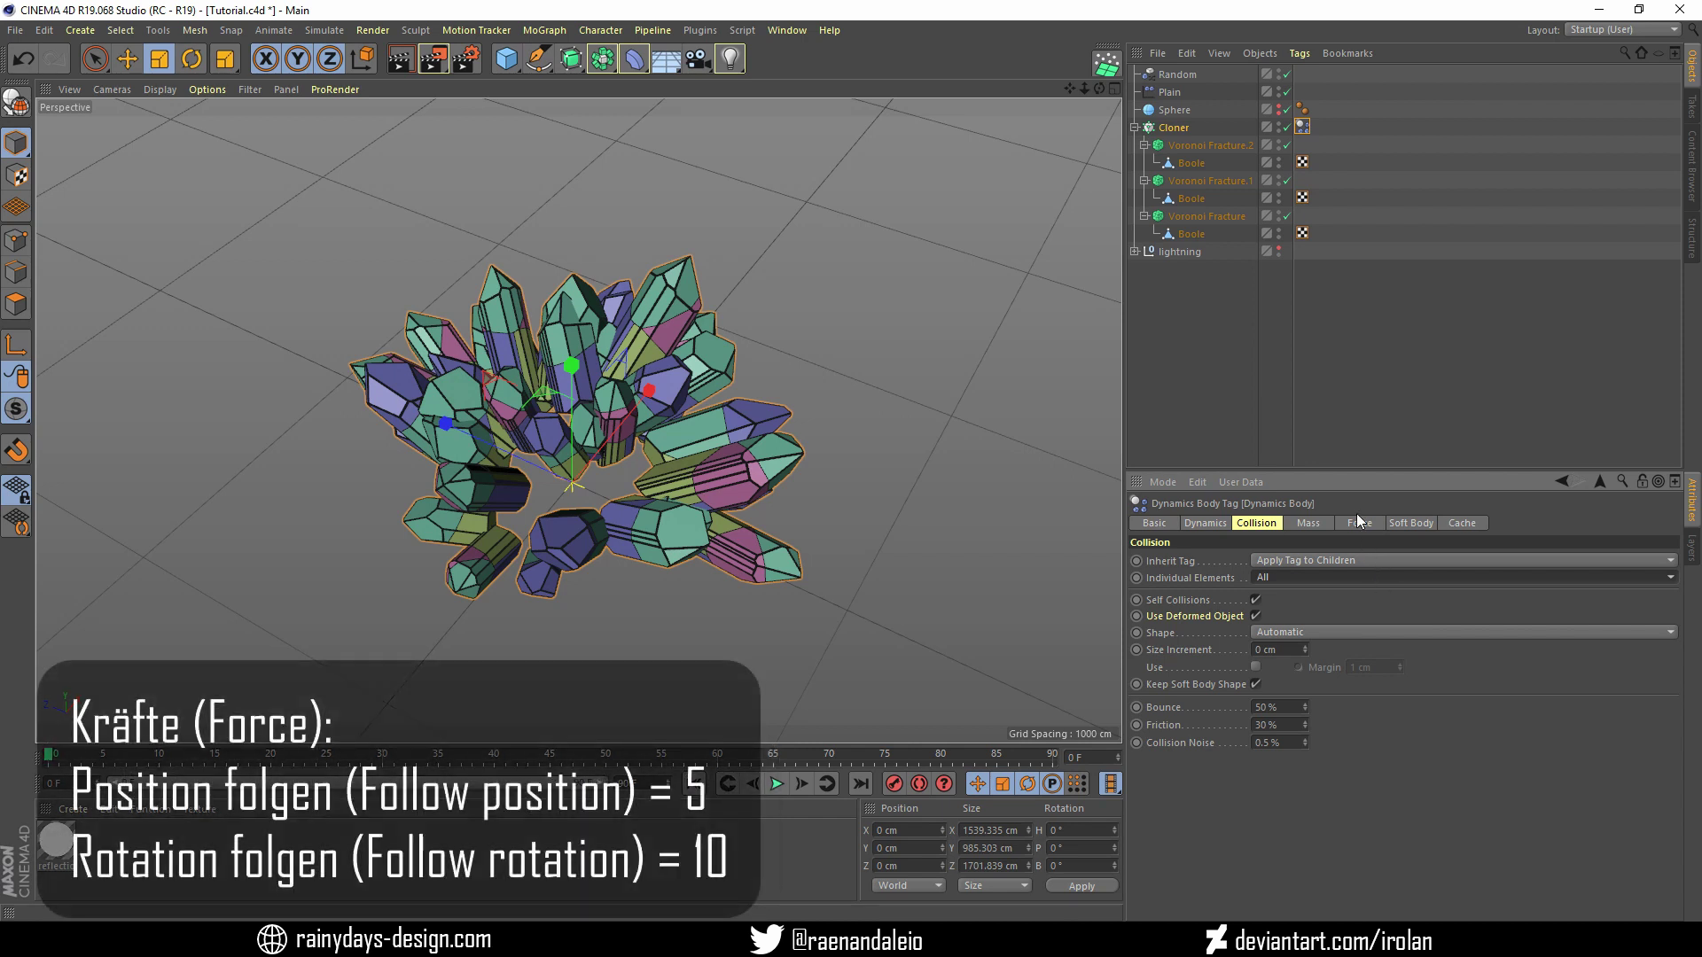
click(1359, 522)
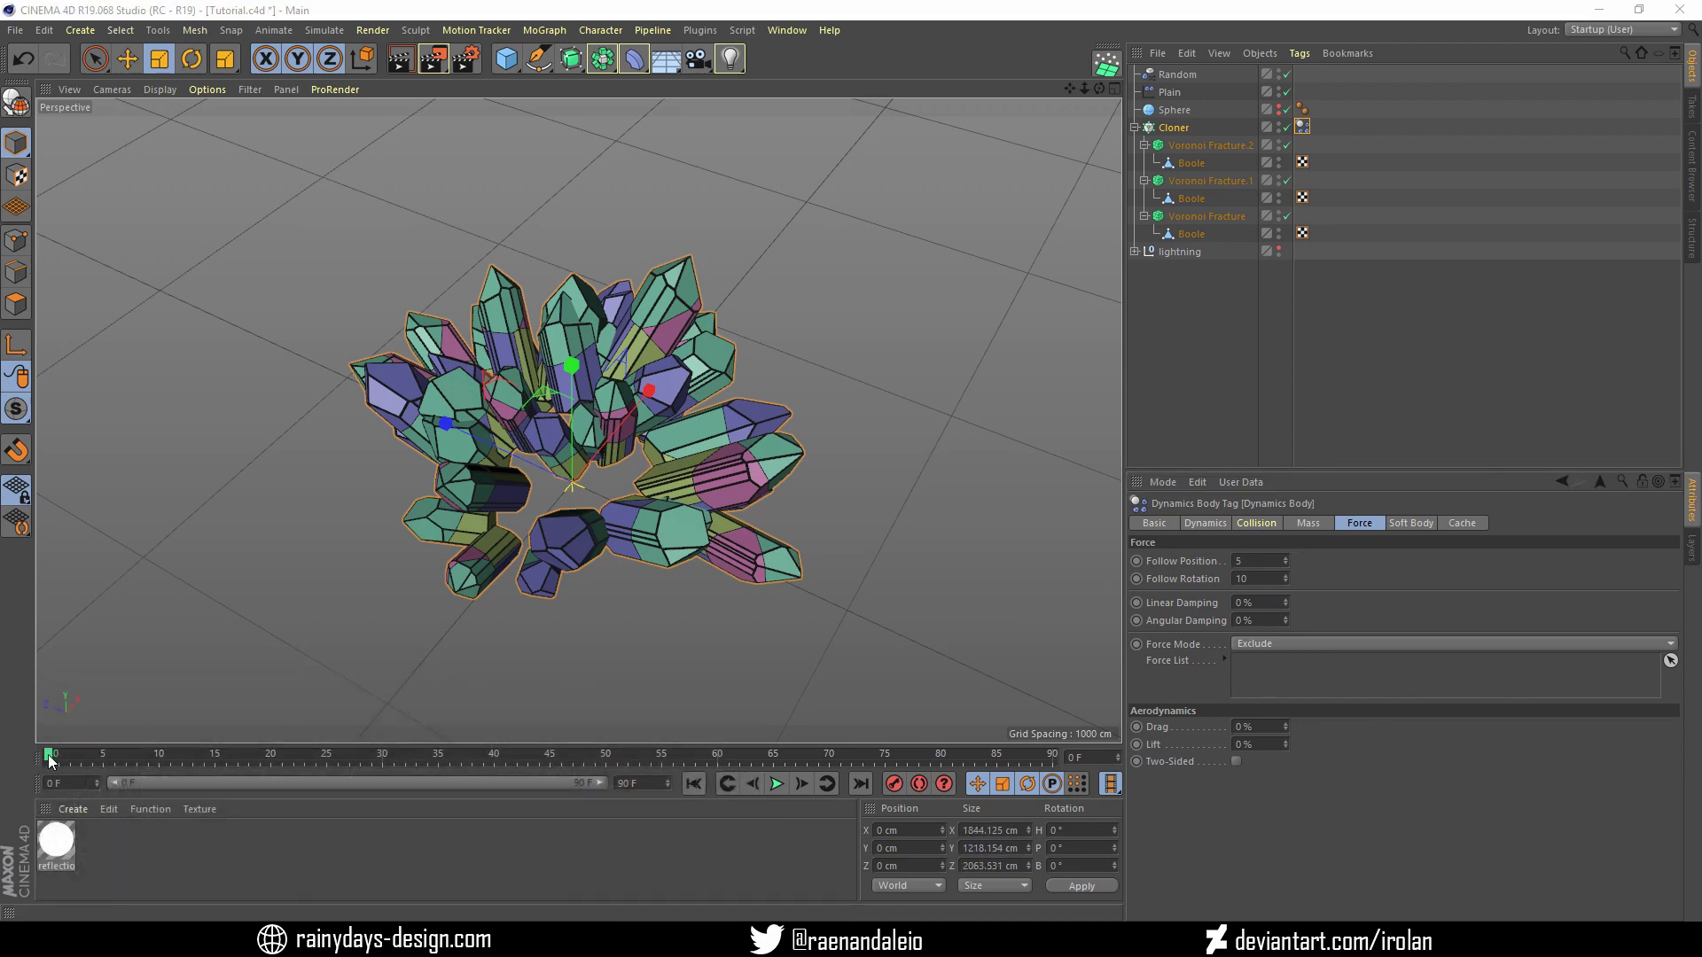
Run the simulation to frame 90 and bake the Cloner with Current State to Object
drag(174, 763, 1129, 775)
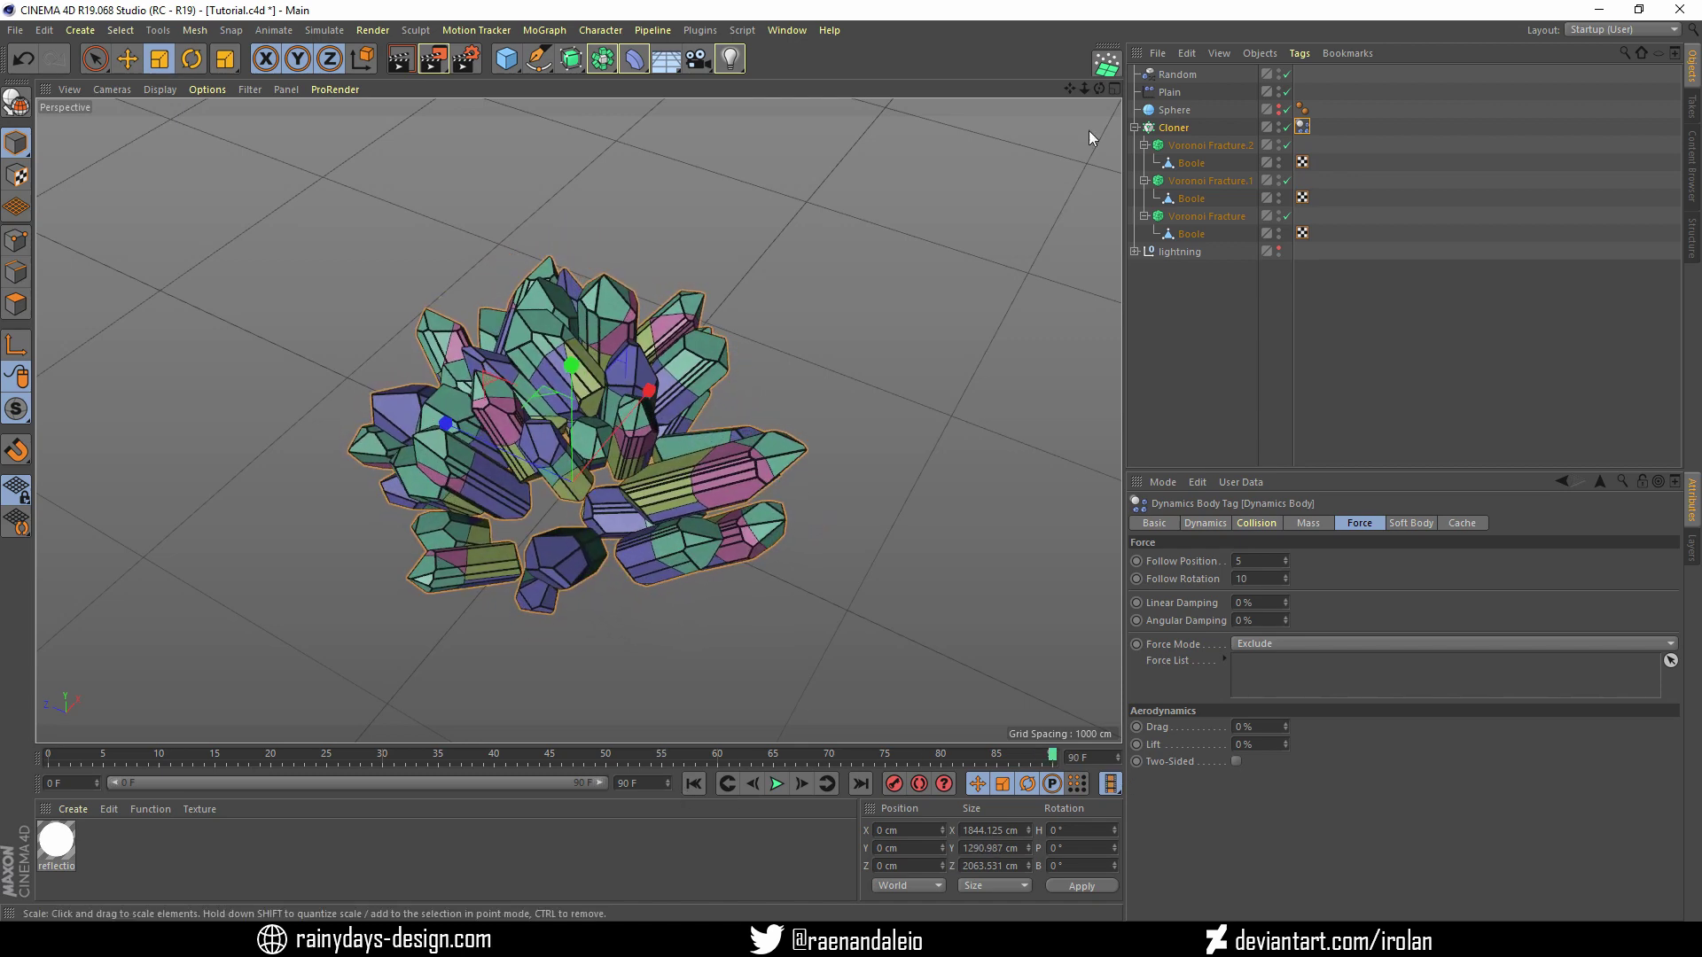
mouse_move(1099, 89)
mouse_down()
mouse_move(921, 122)
mouse_move(1081, 91)
mouse_move(1028, 96)
mouse_up()
right_click(1179, 133)
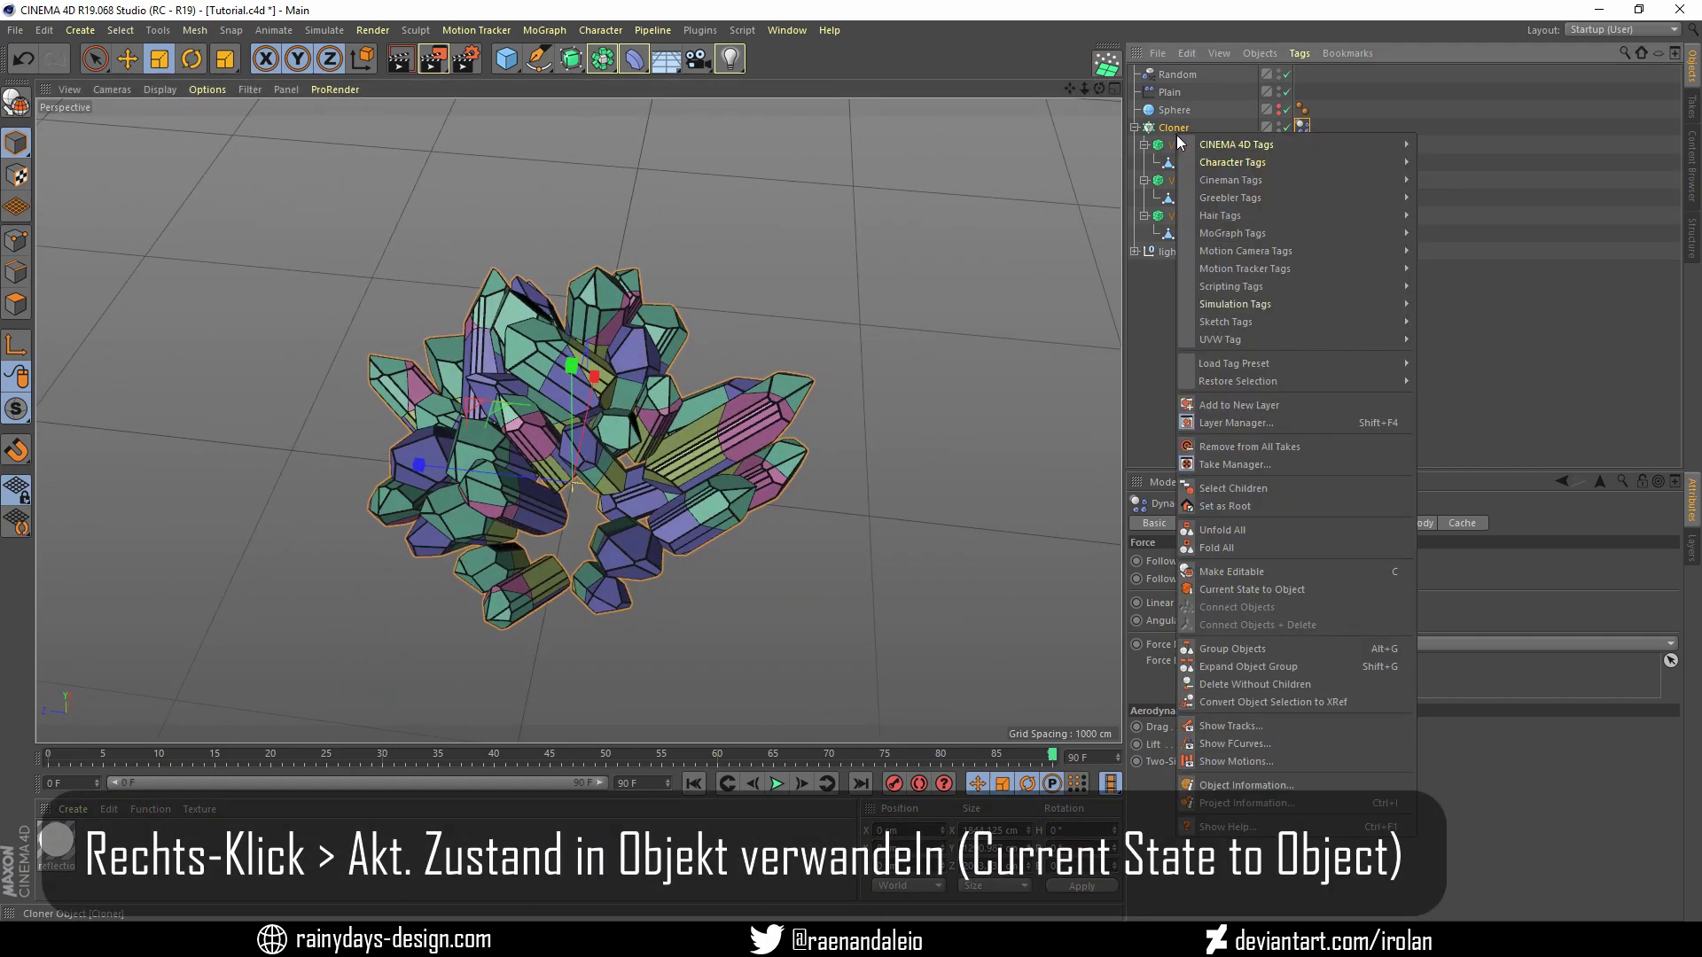
click(1271, 589)
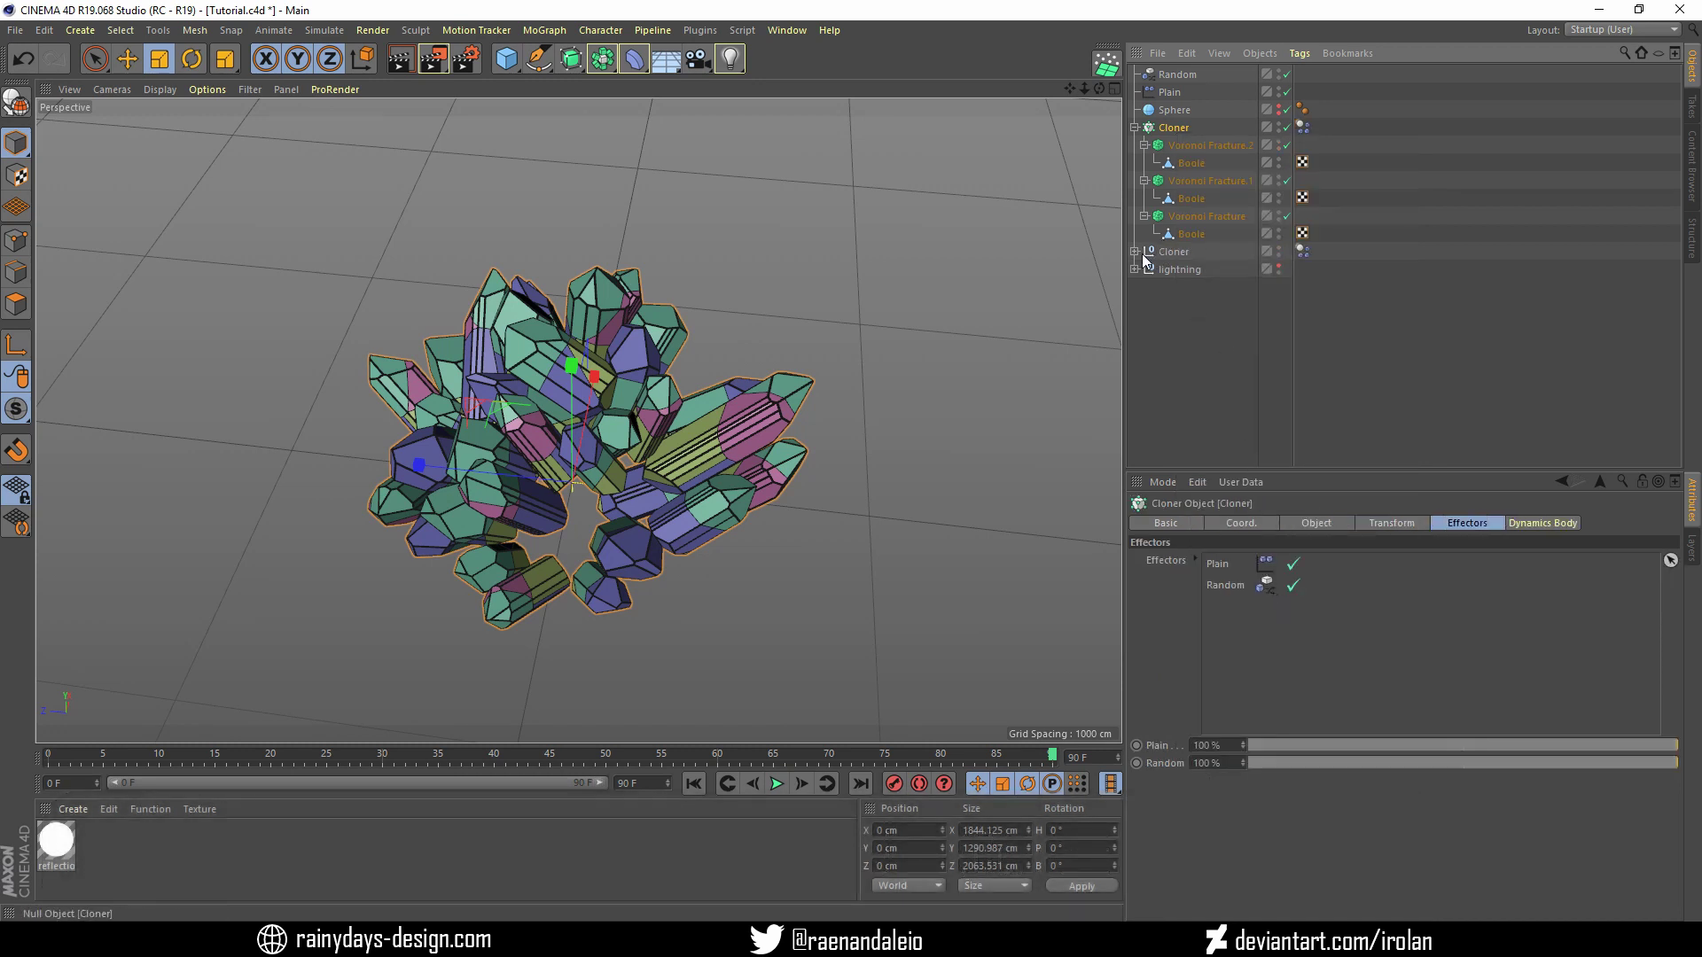
click(1141, 254)
scroll(1231, 328, down, 5)
scroll(1214, 380, up, 5)
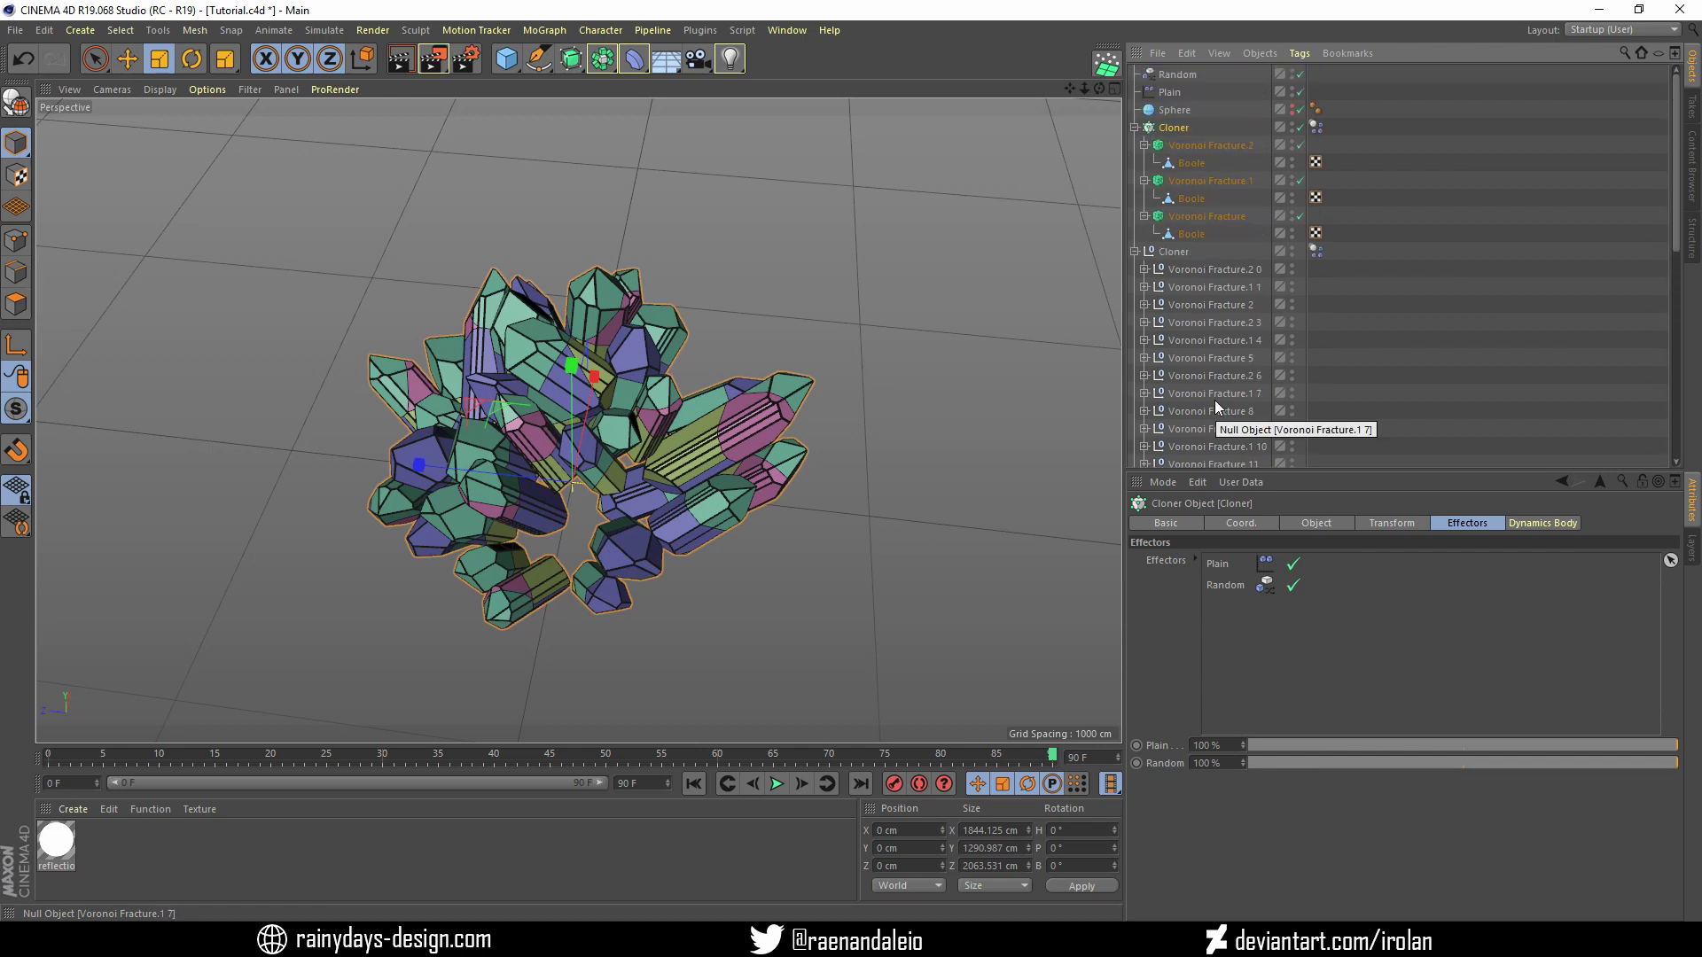
Hide the original Cloner, delete the copy's Dynamics Body tag, and inspect the baked cluster
click(1293, 126)
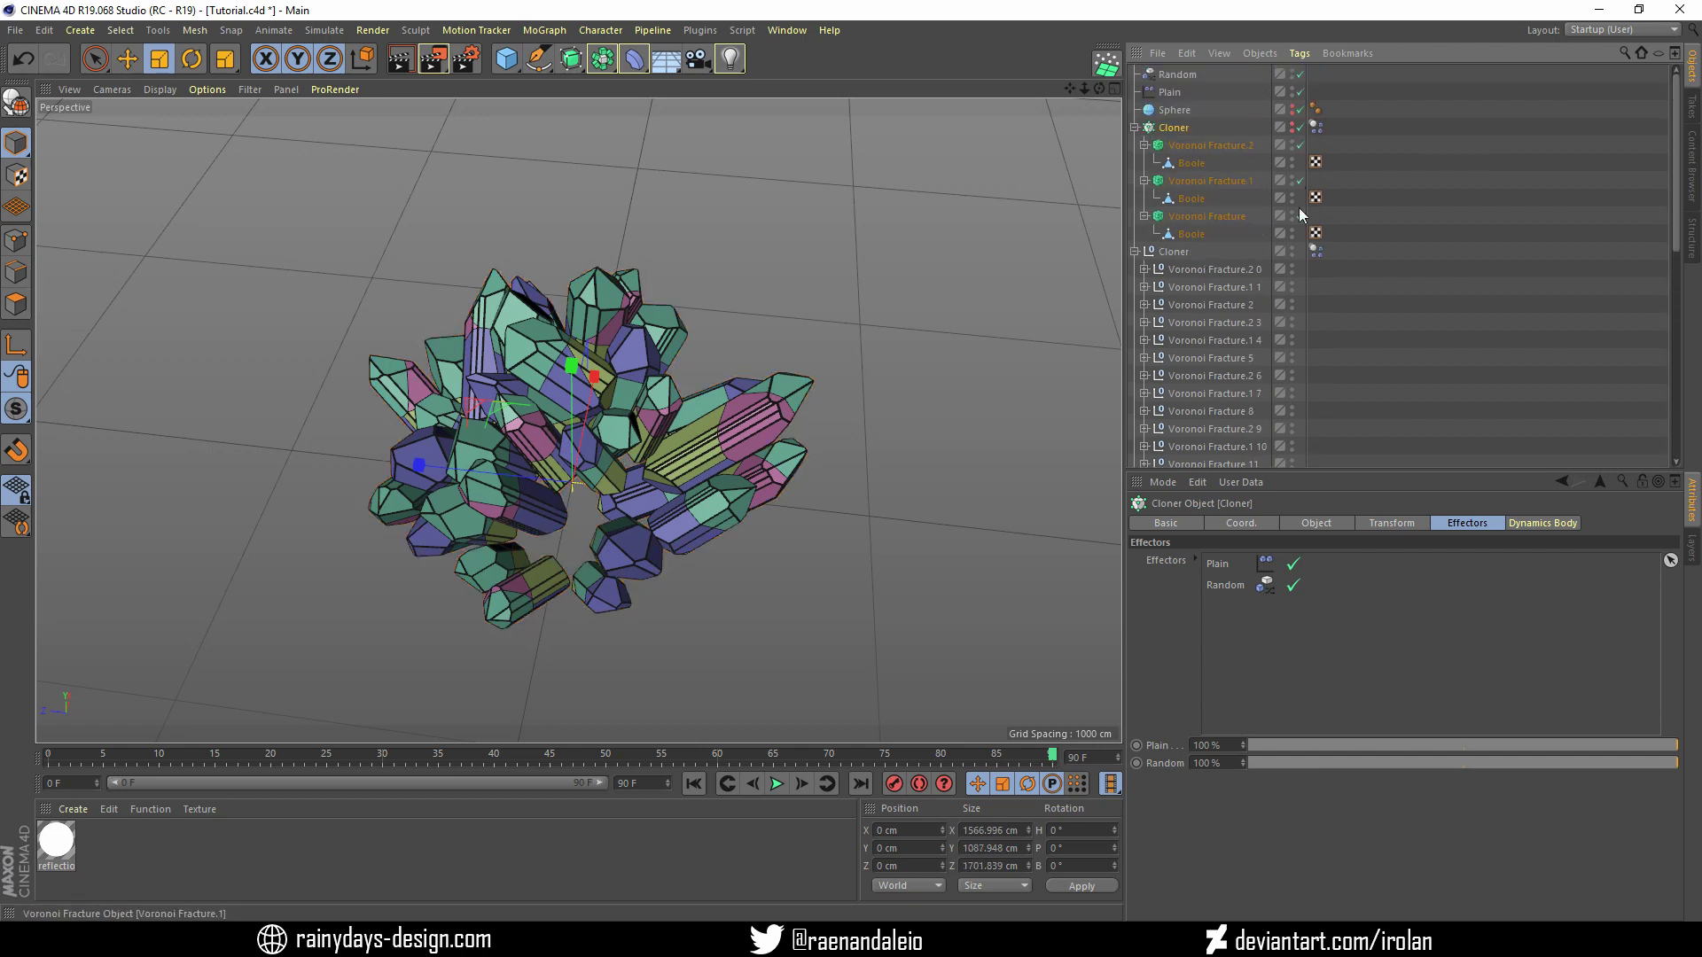
click(1315, 251)
key(Delete)
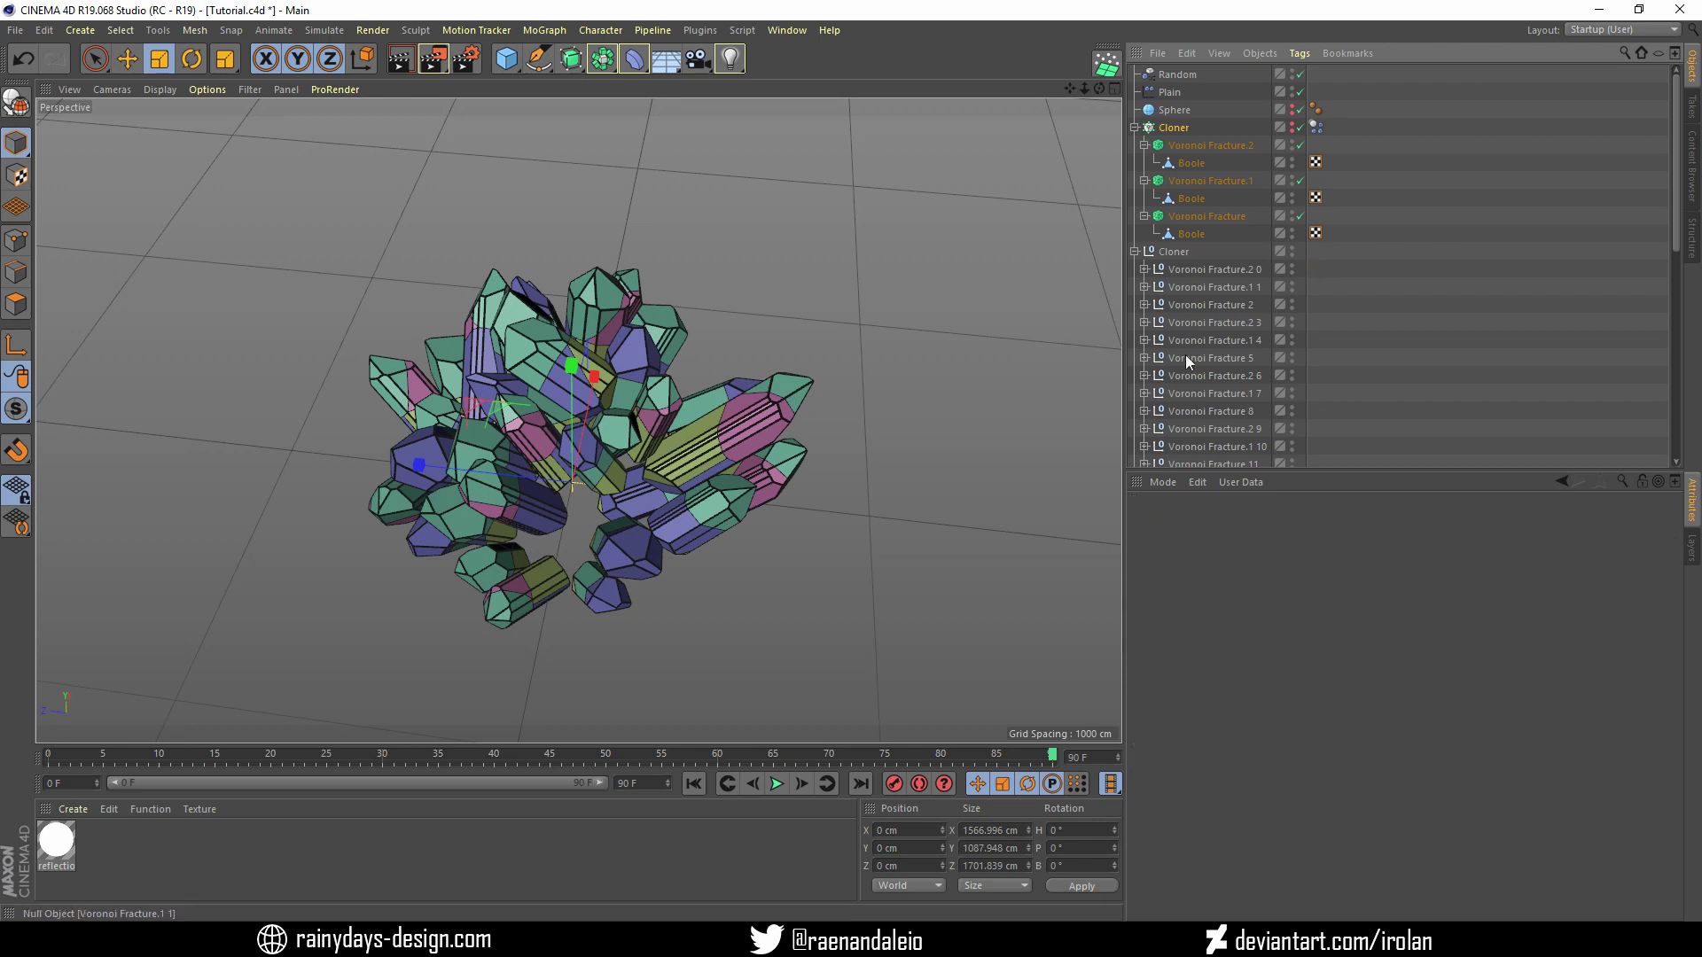
drag(1053, 754, 806, 755)
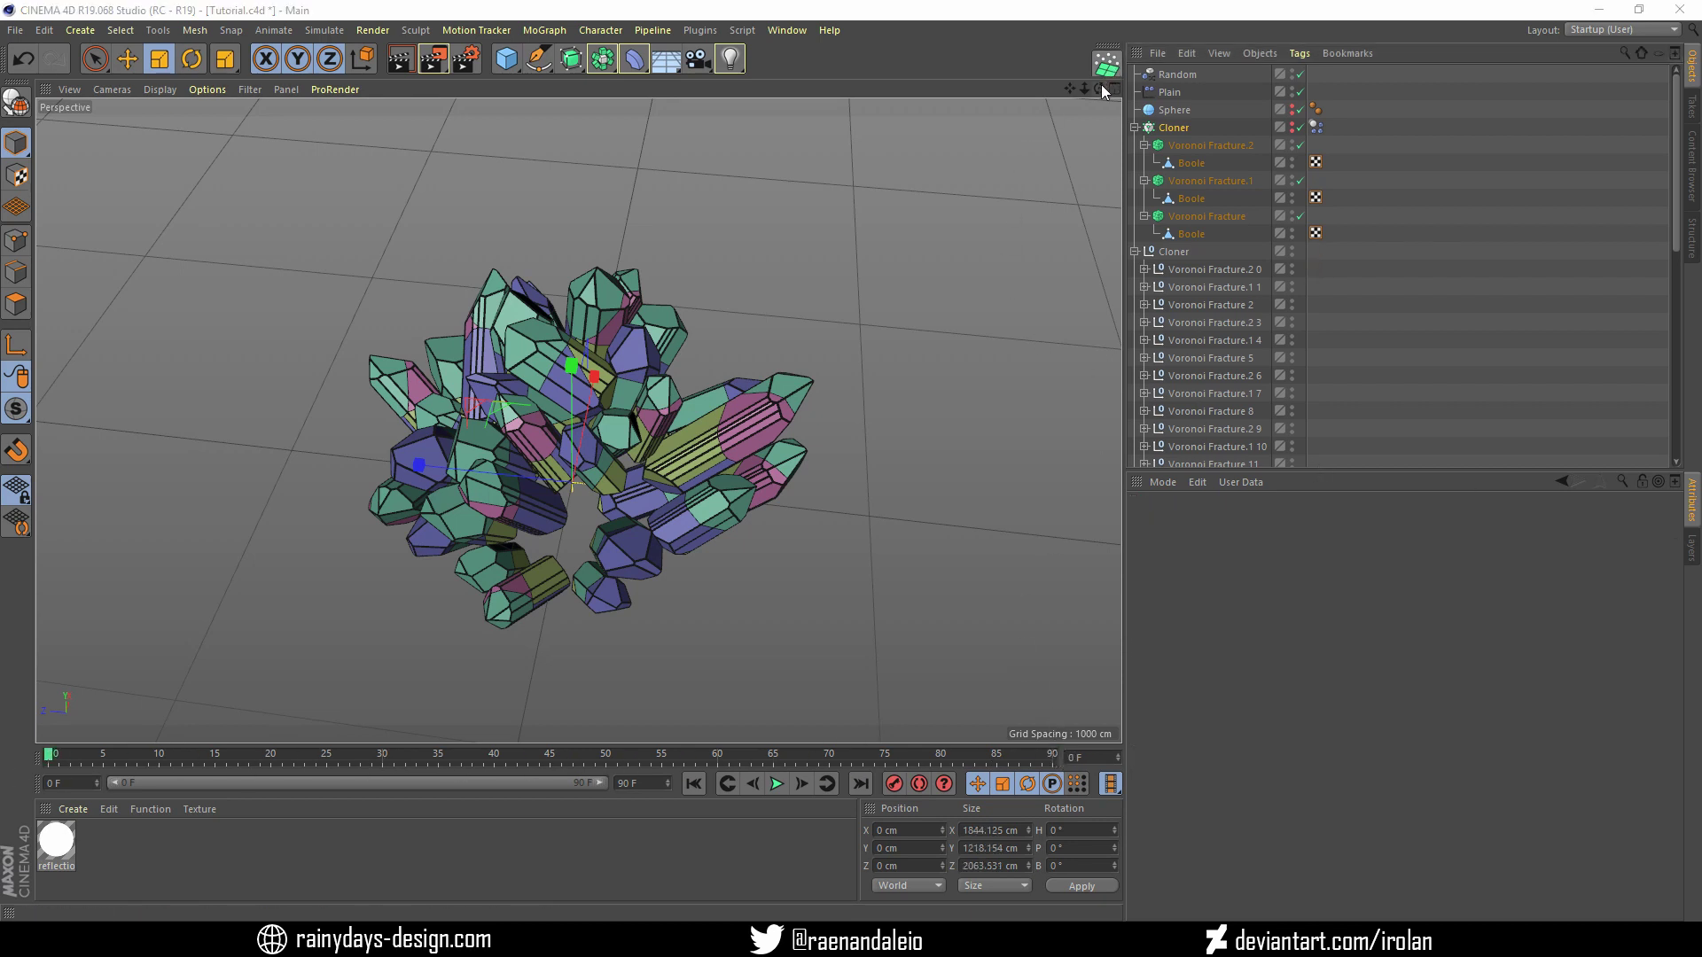
drag(1099, 89, 930, 120)
alt+drag(573, 482, 608, 361)
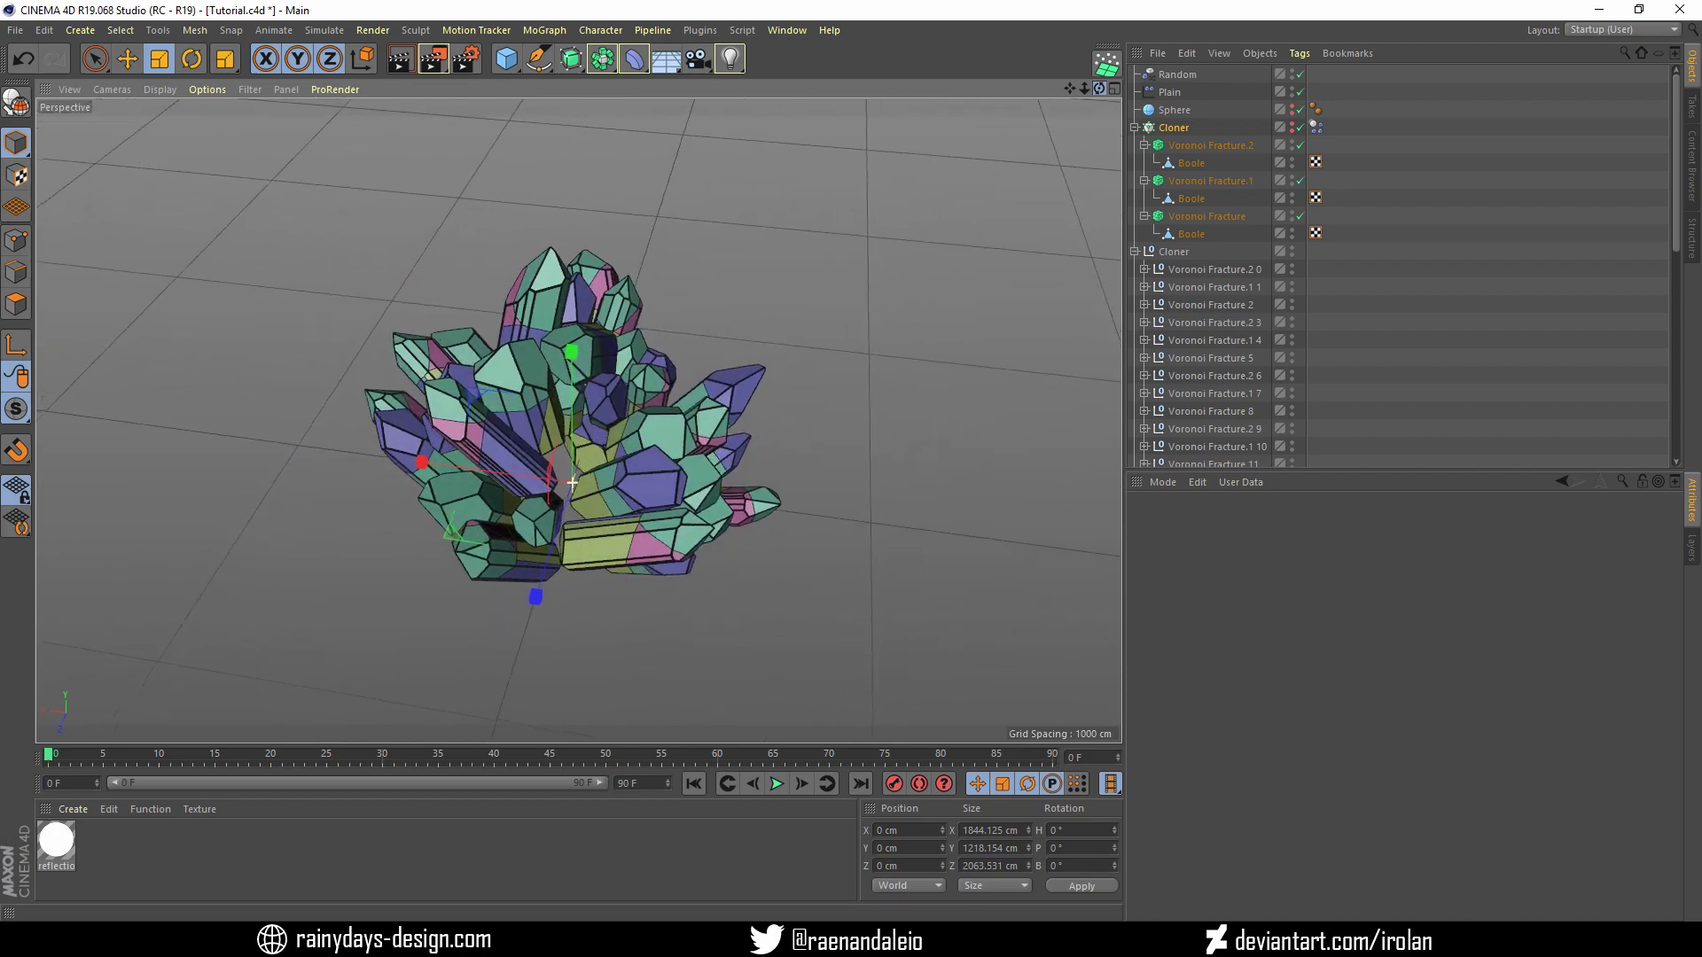
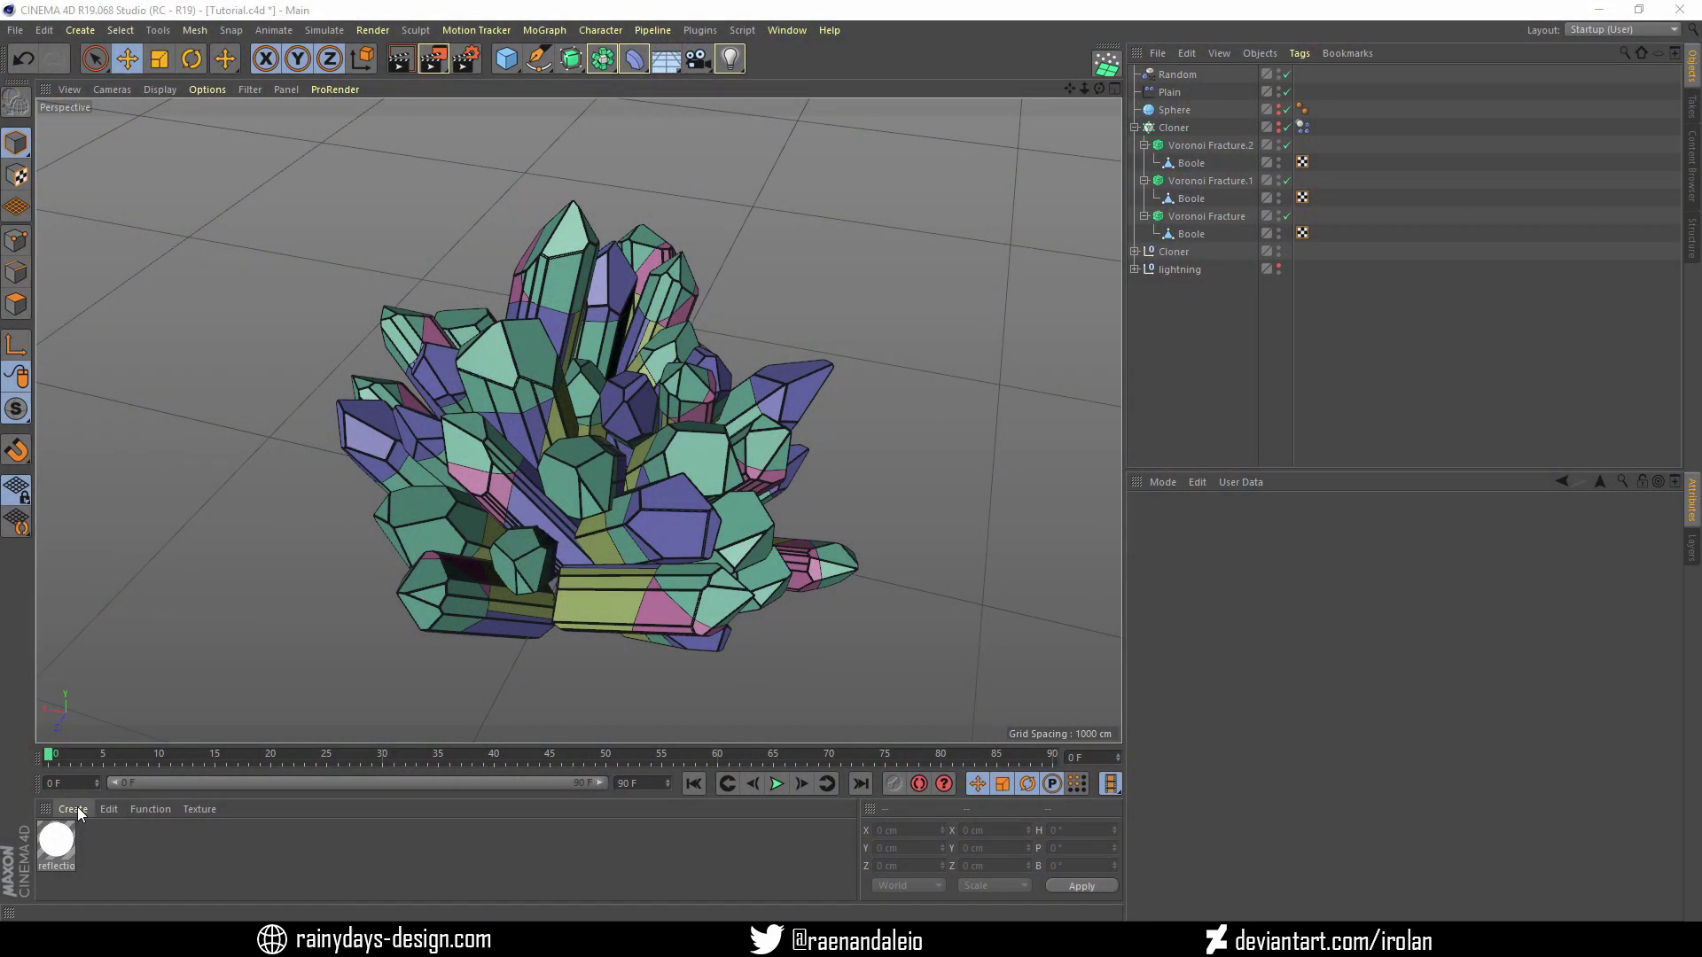
Create a new material, enable its Luminance channel with a Gradient texture, and open the gradient settings
click(75, 809)
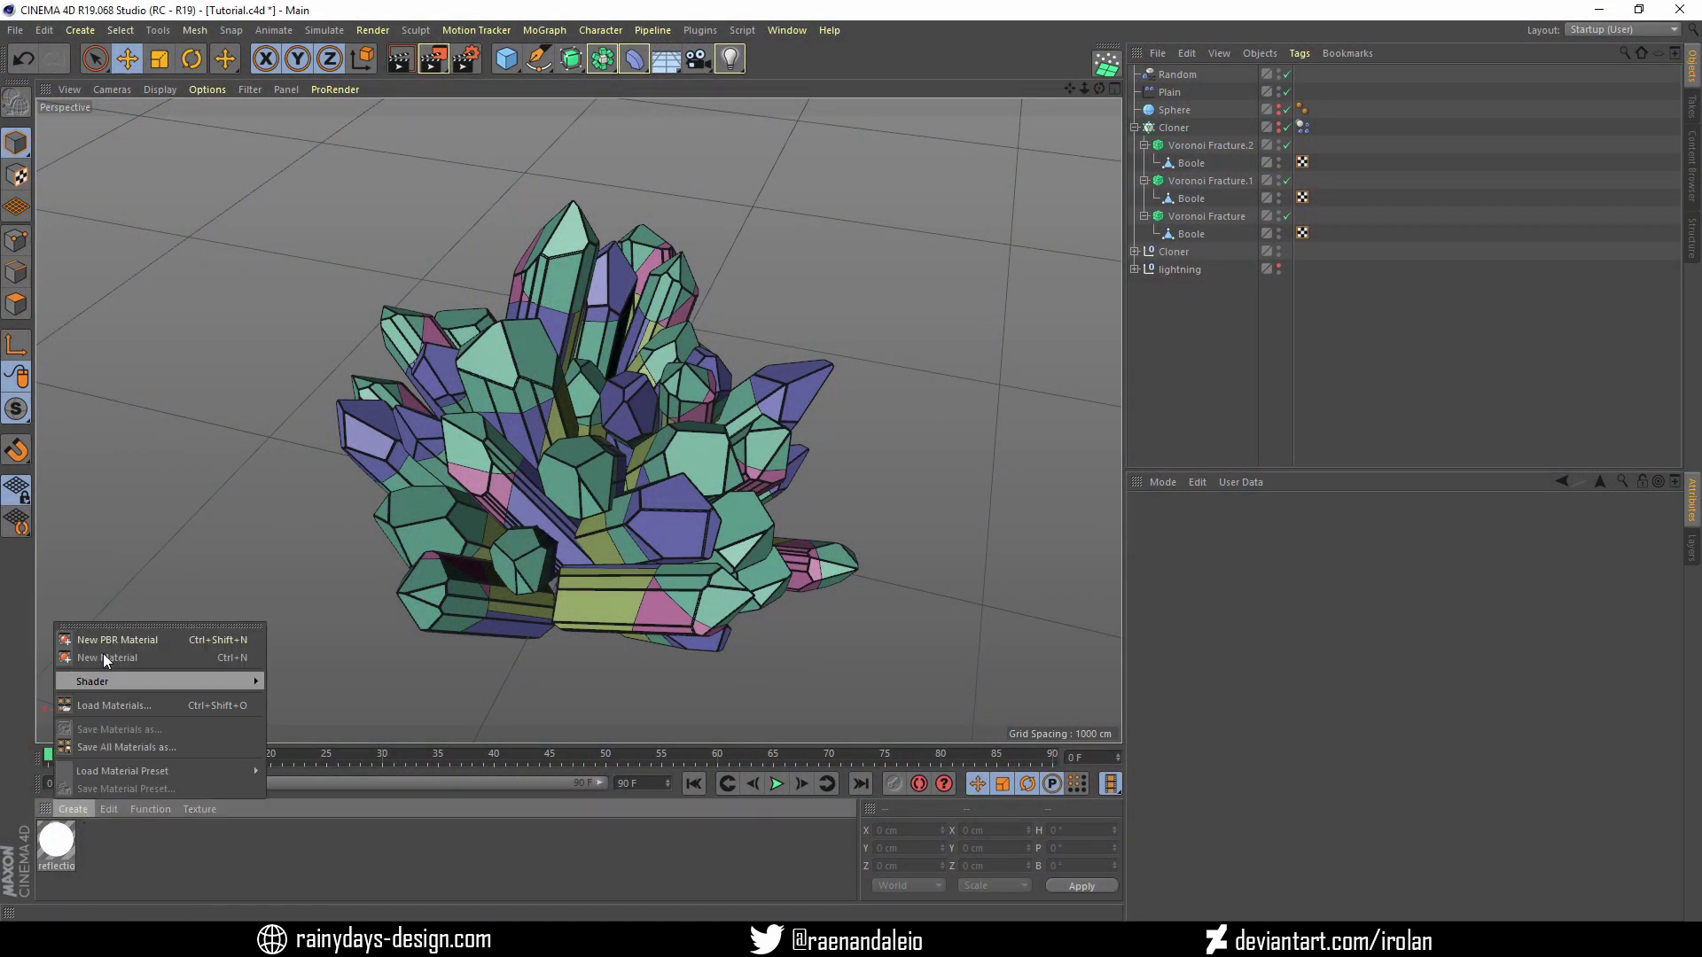
click(104, 656)
double_click(60, 827)
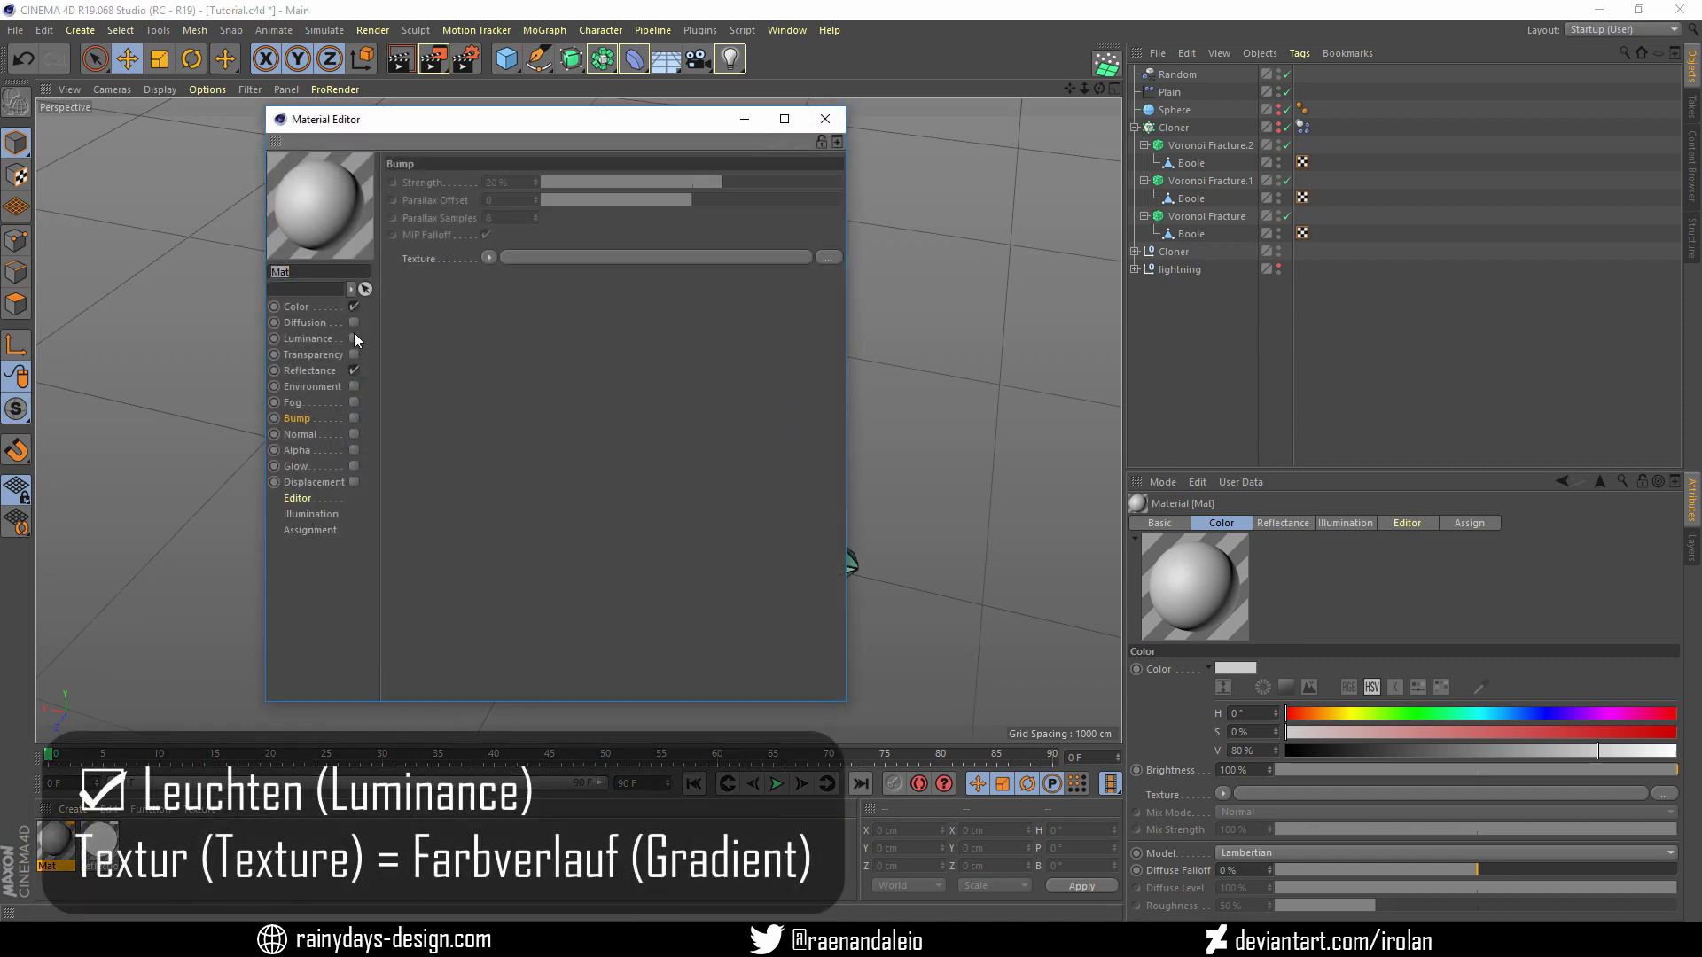
click(353, 338)
click(475, 306)
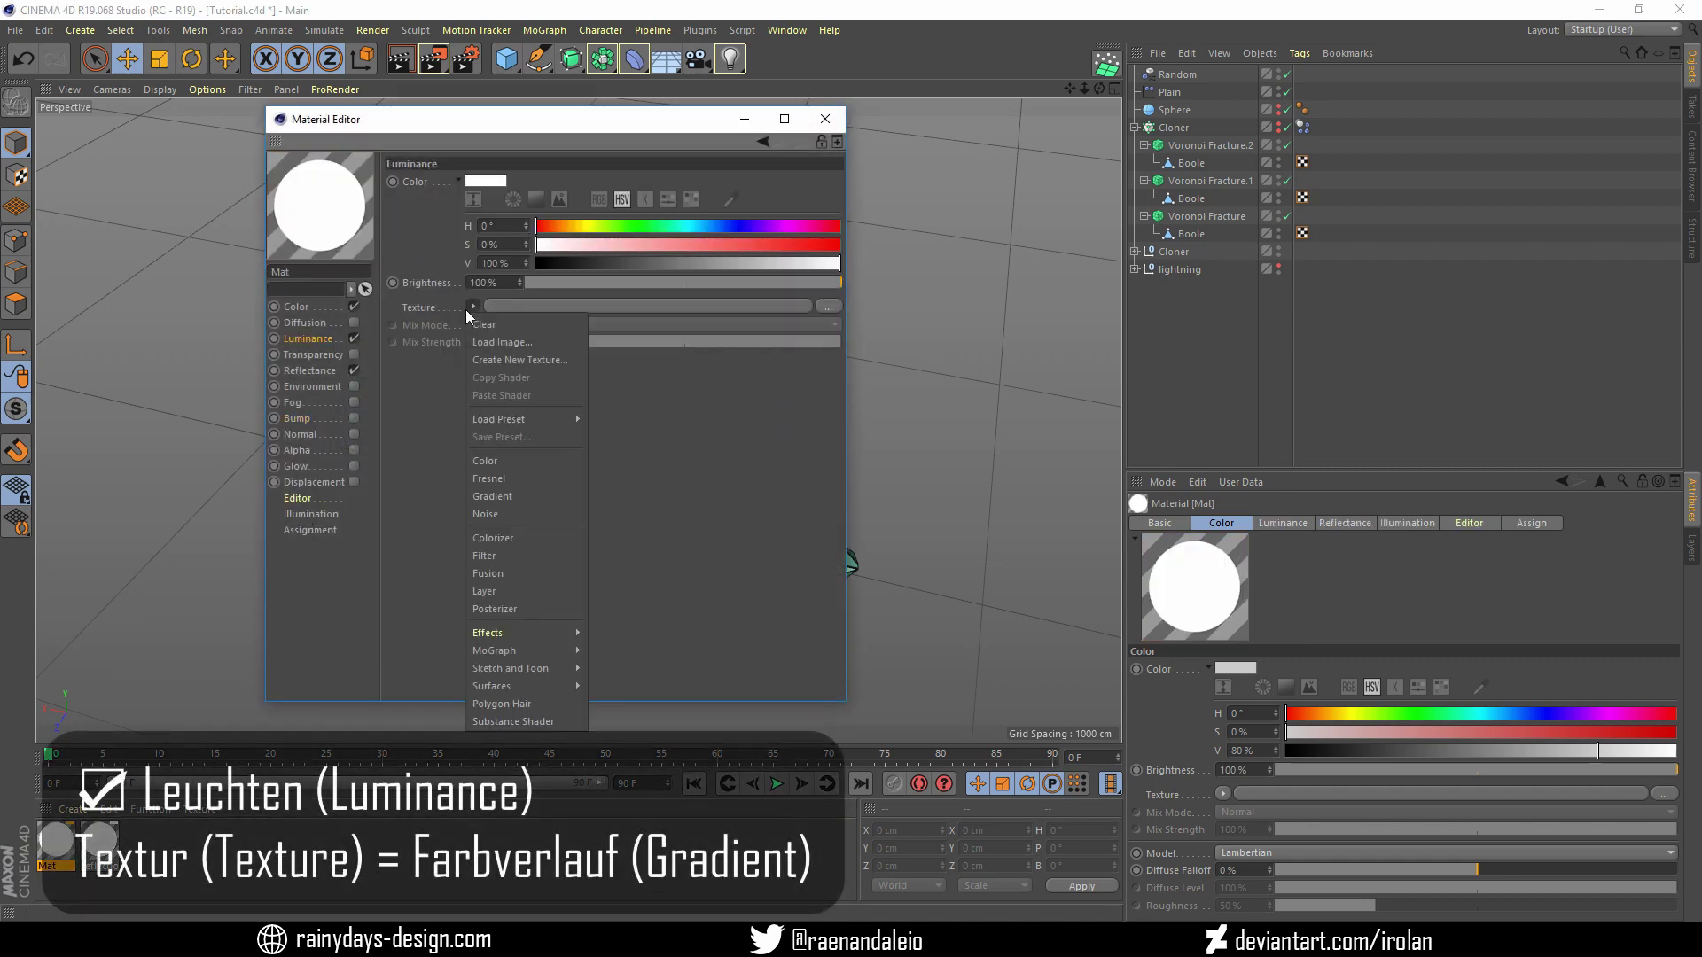
click(508, 496)
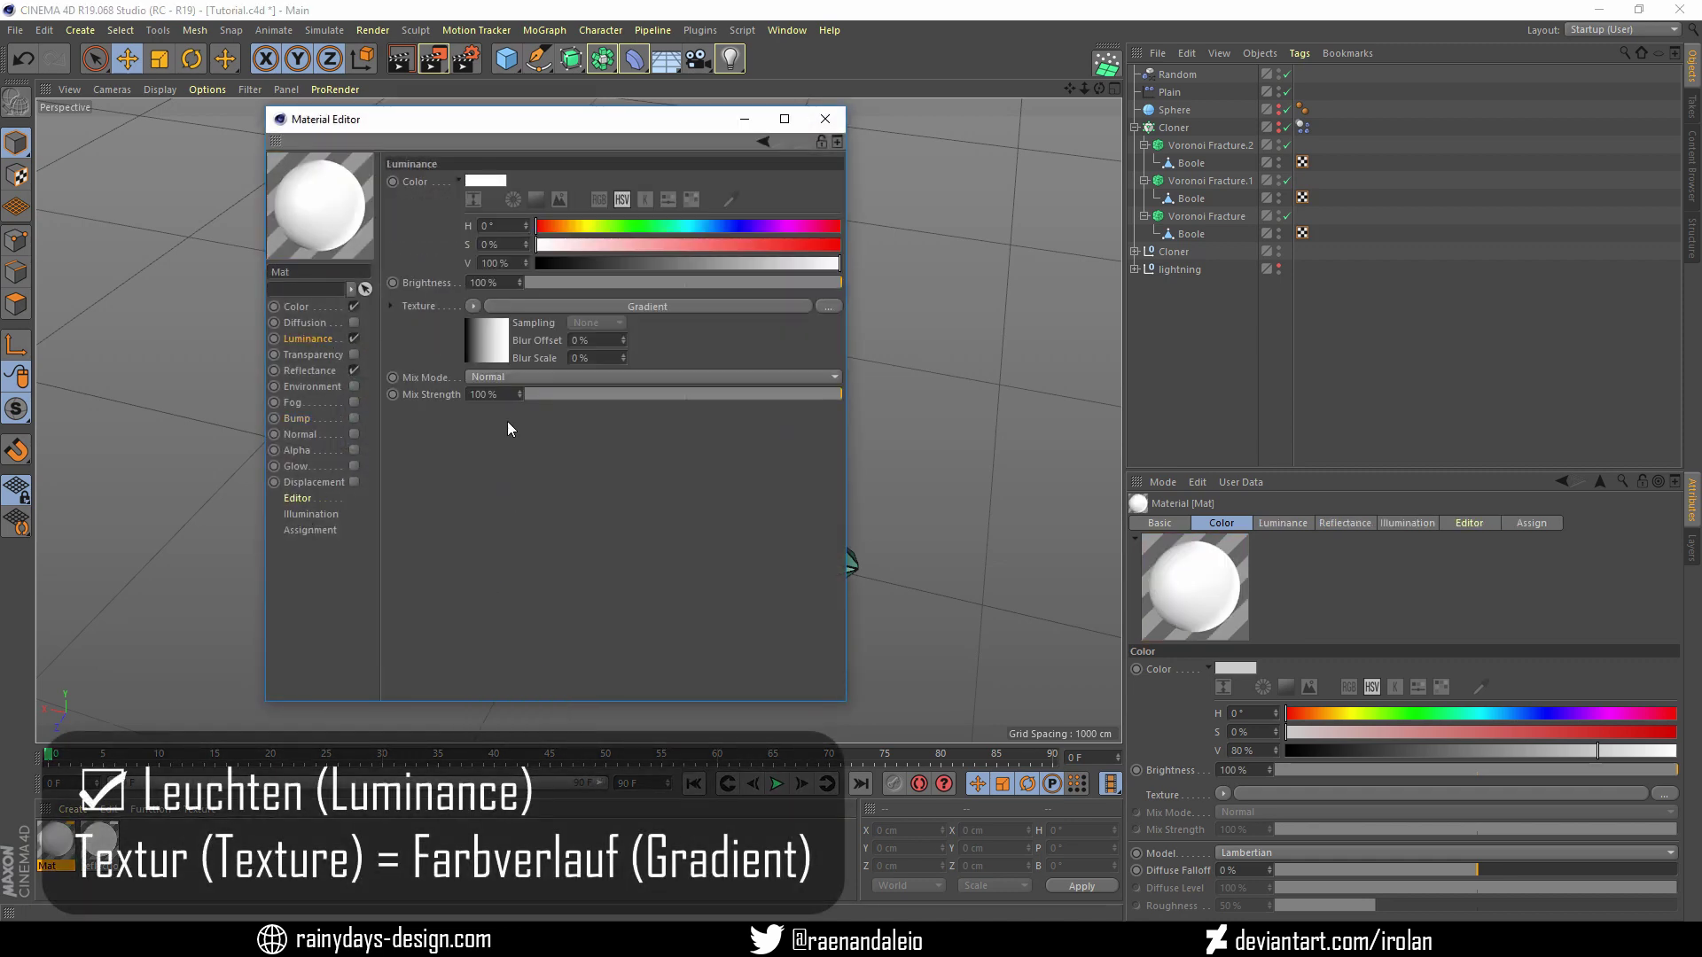
click(485, 337)
Set the luminance gradient type to 2D - V and add two extra knots
click(518, 332)
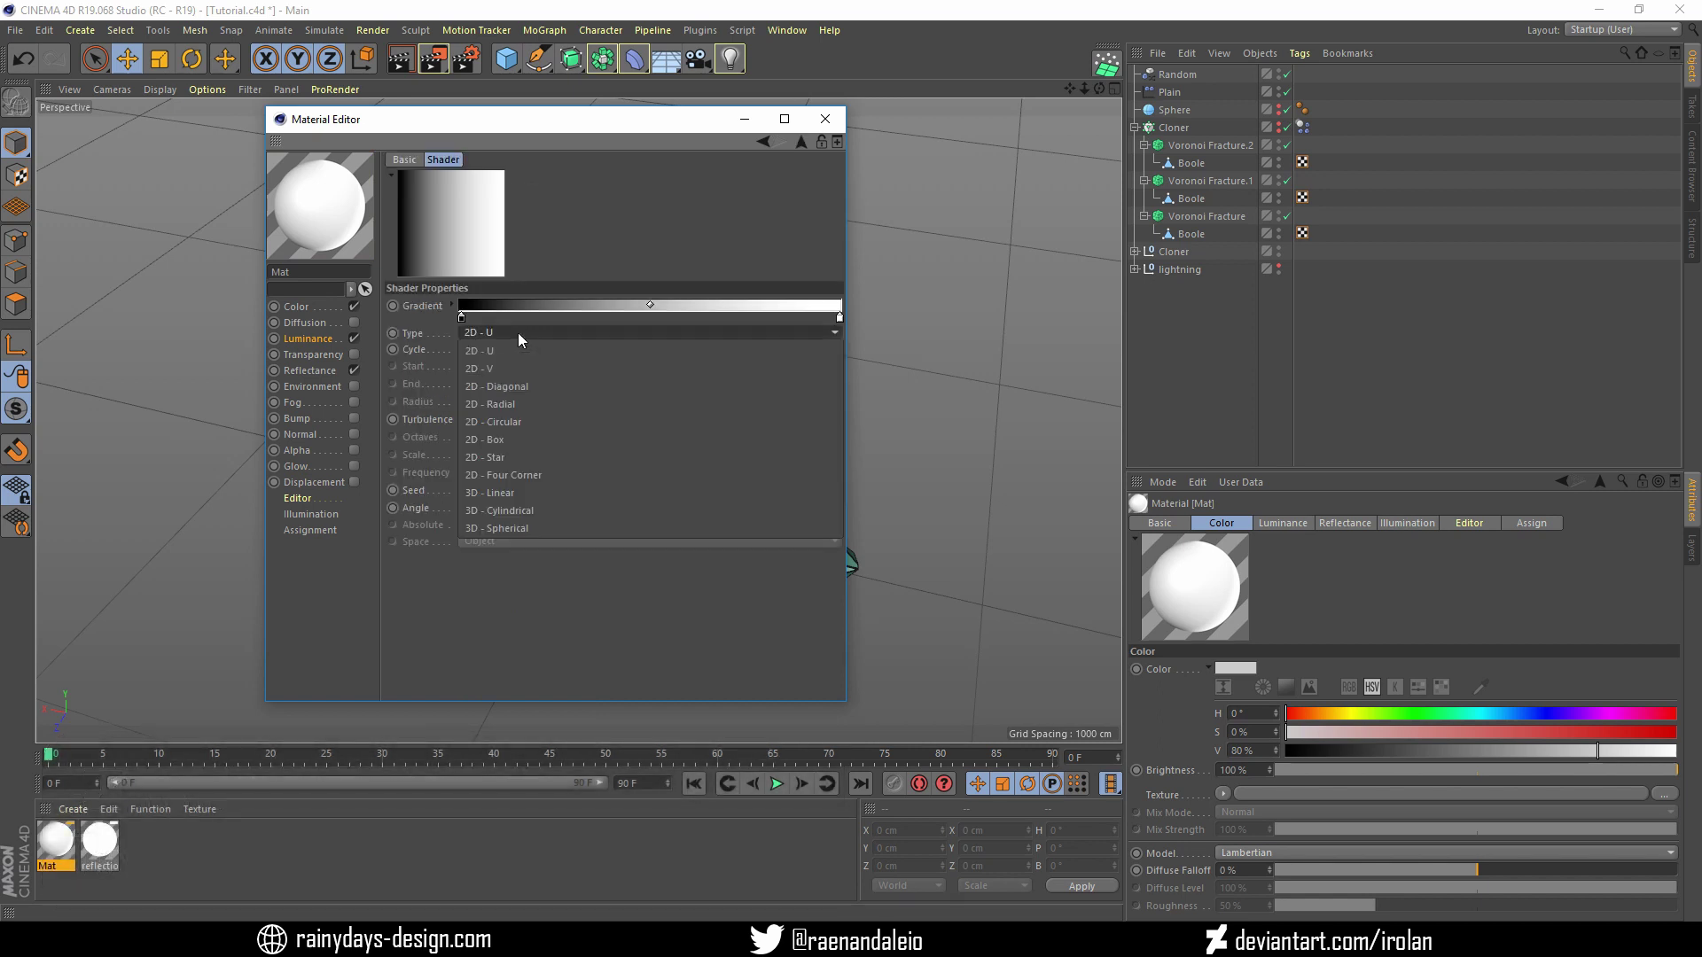
click(490, 365)
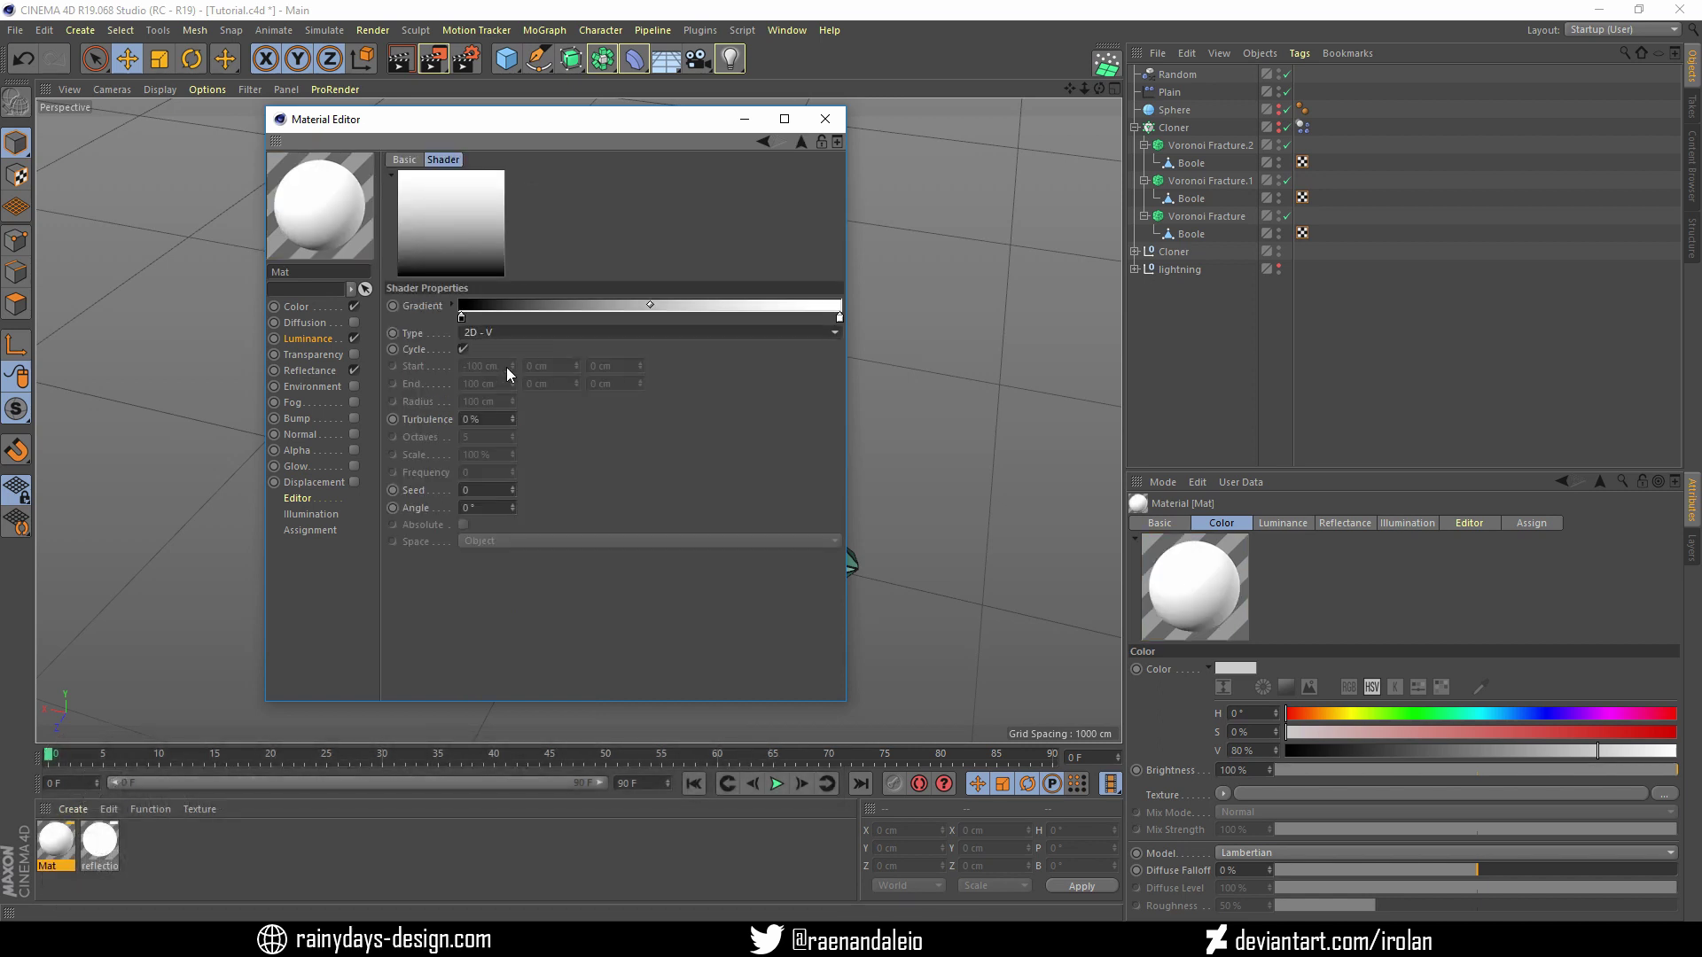
click(537, 316)
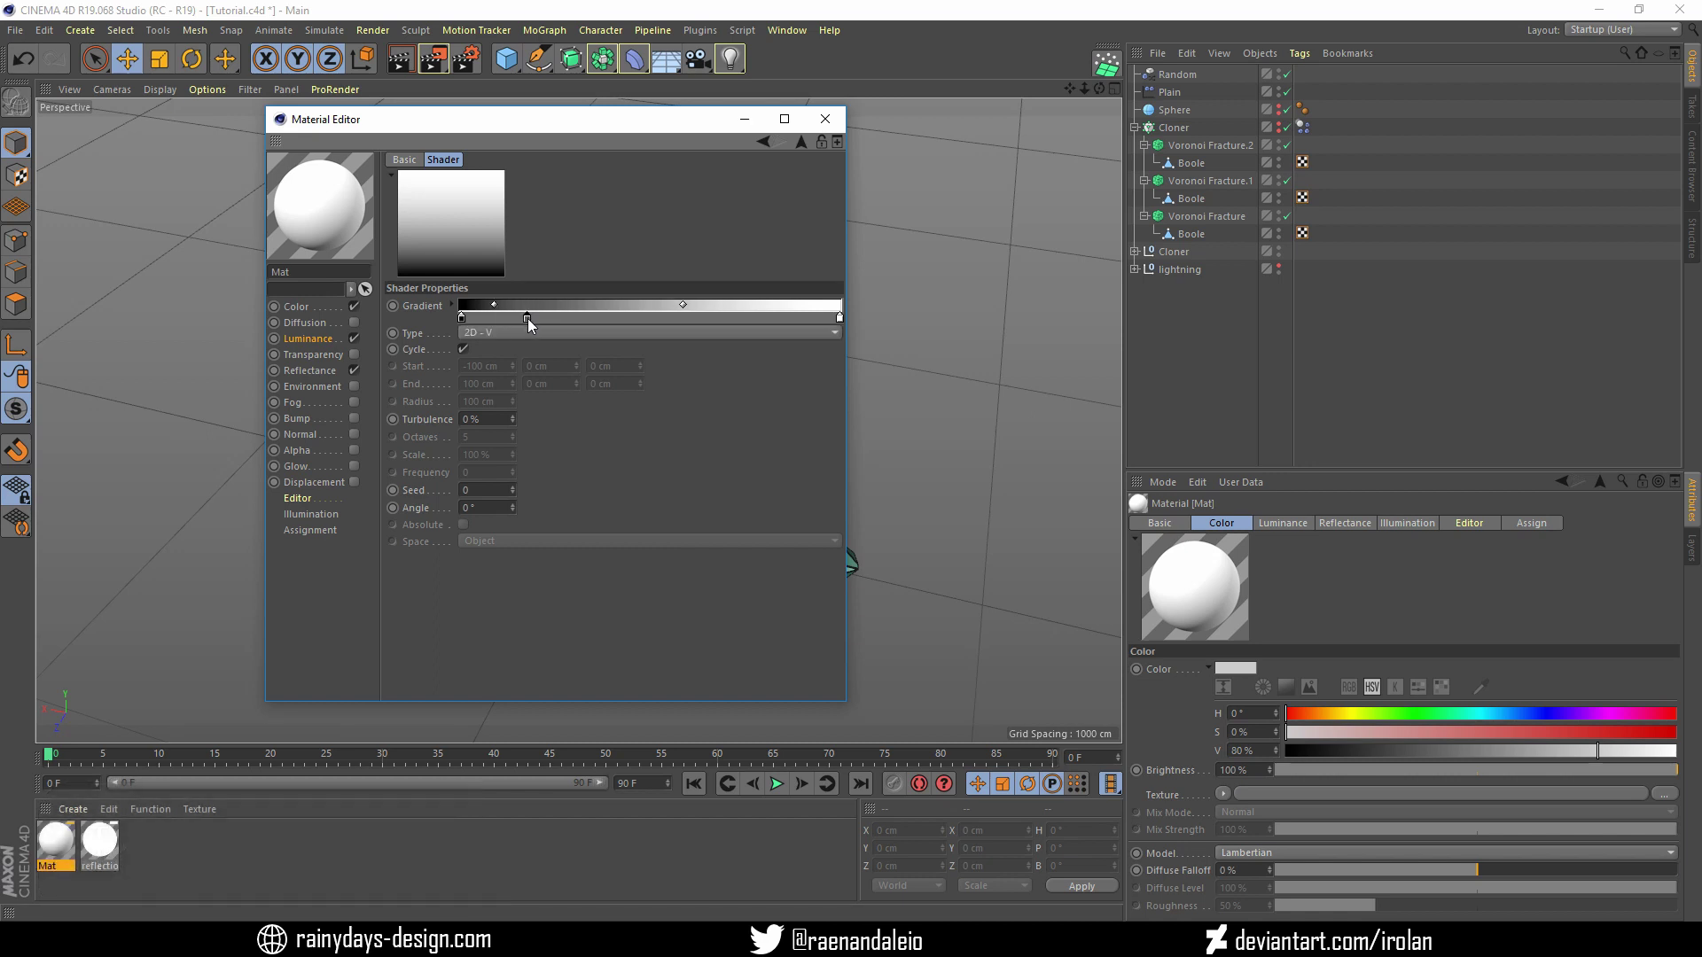
drag(528, 317, 546, 316)
click(642, 317)
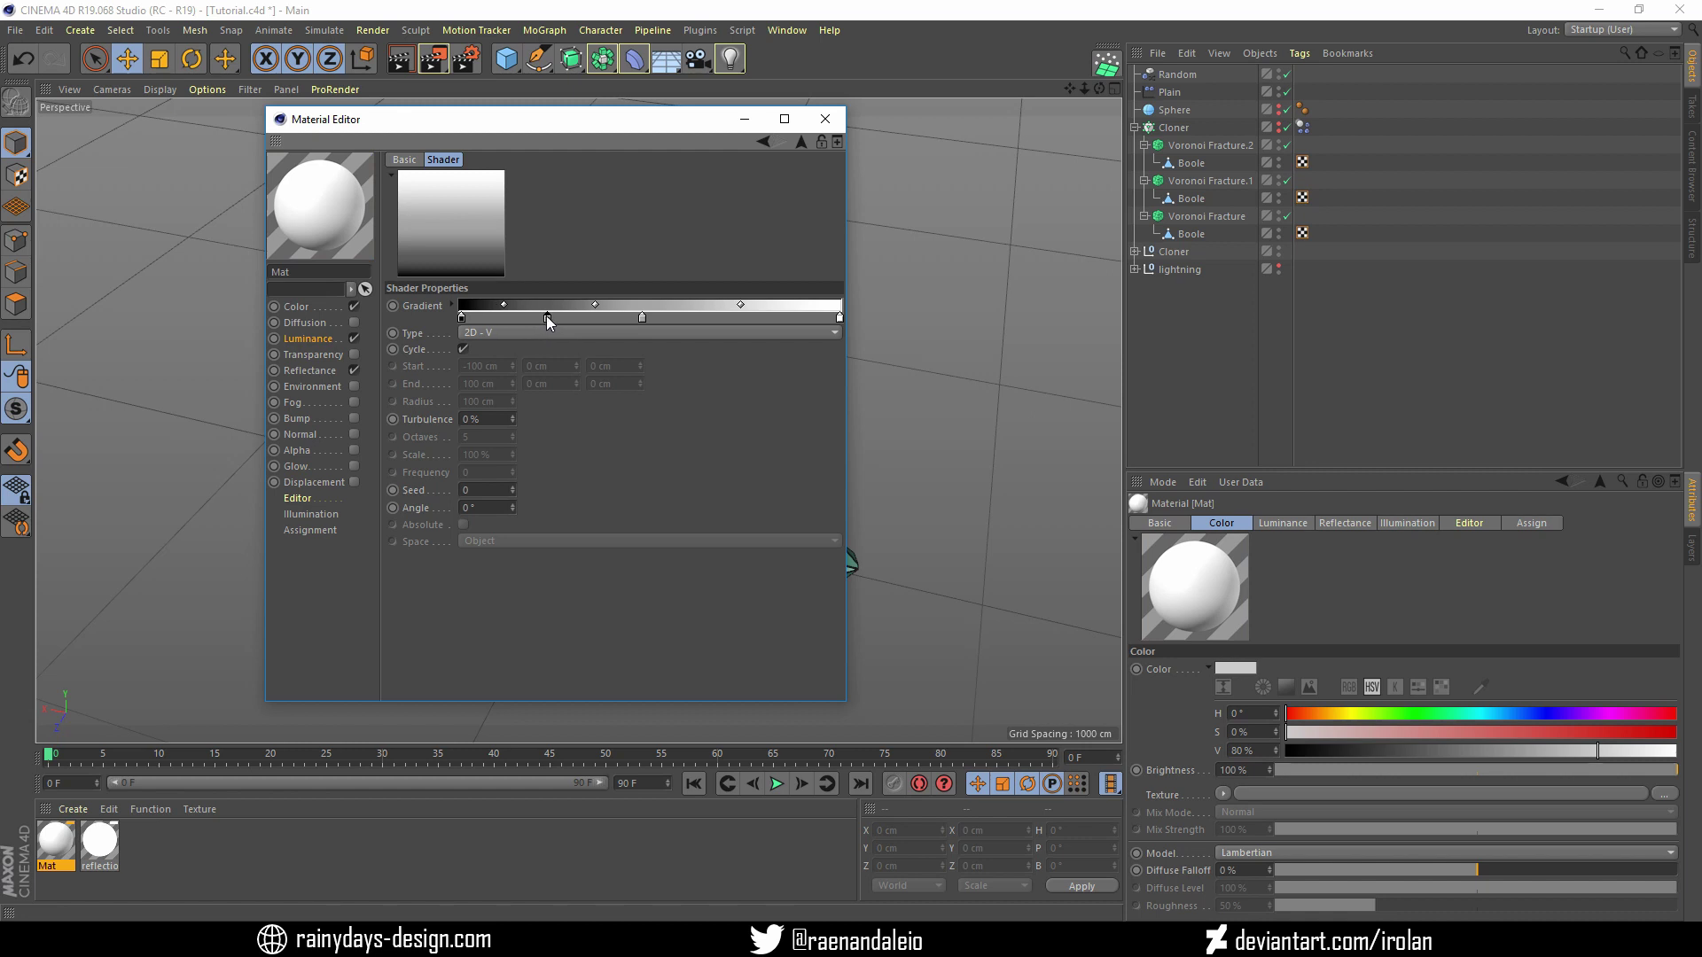
Recolour the first gradient knot to grey with values of 200
double_click(461, 318)
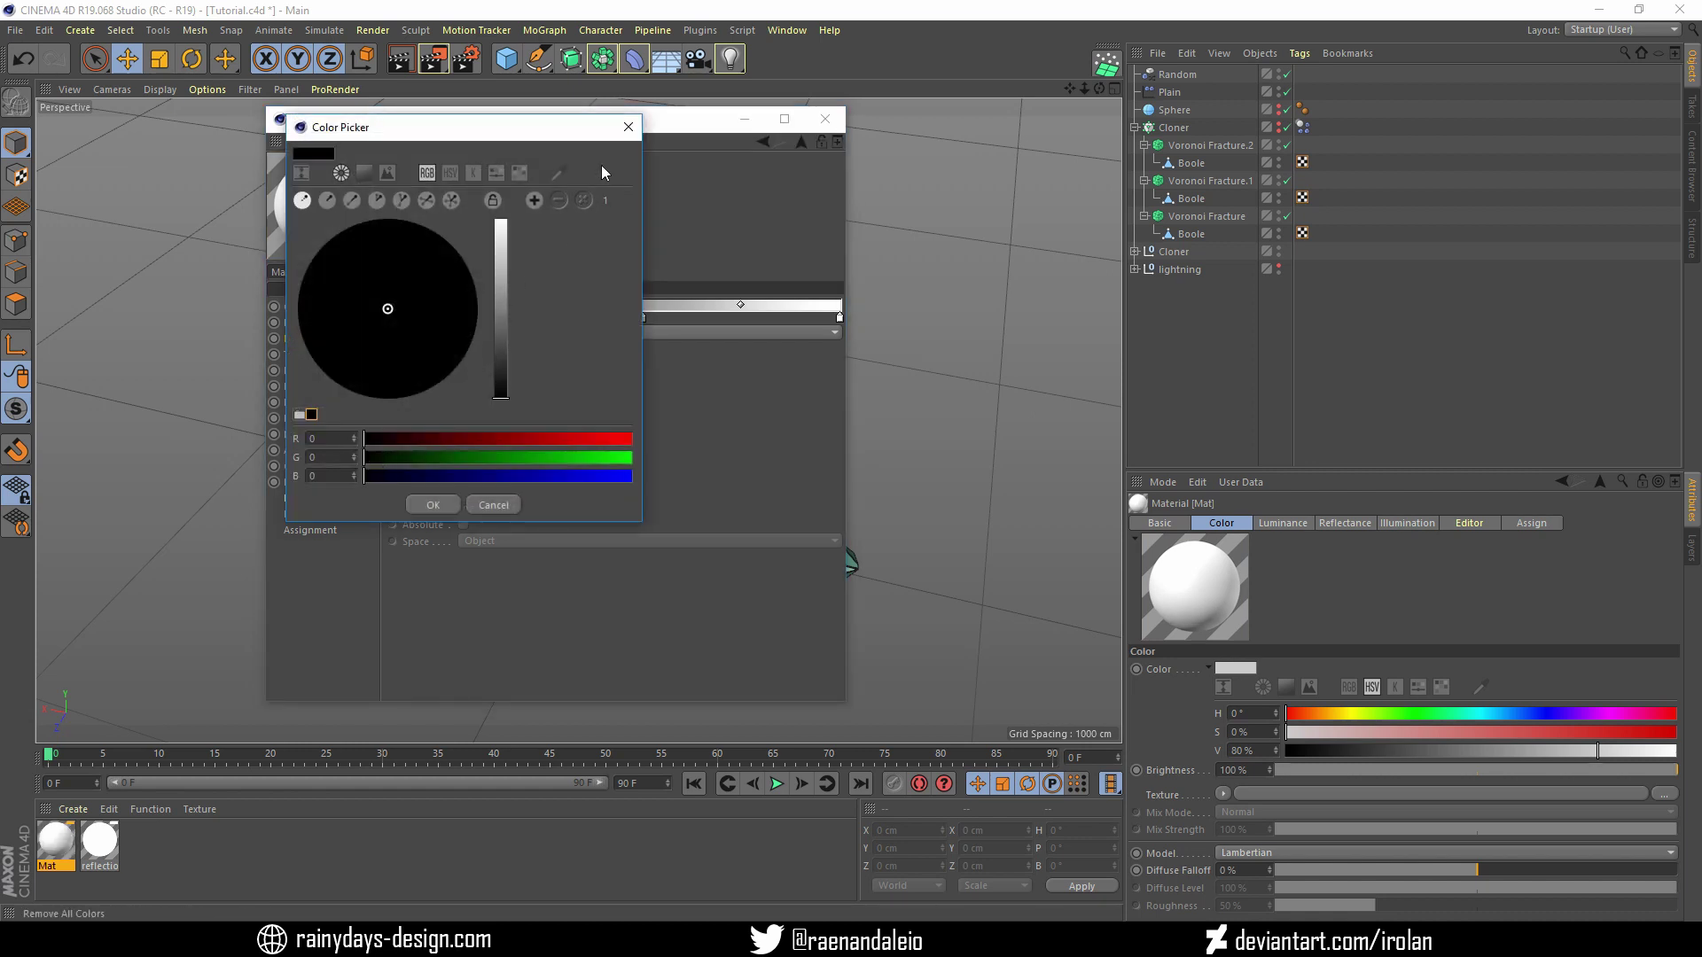
click(622, 133)
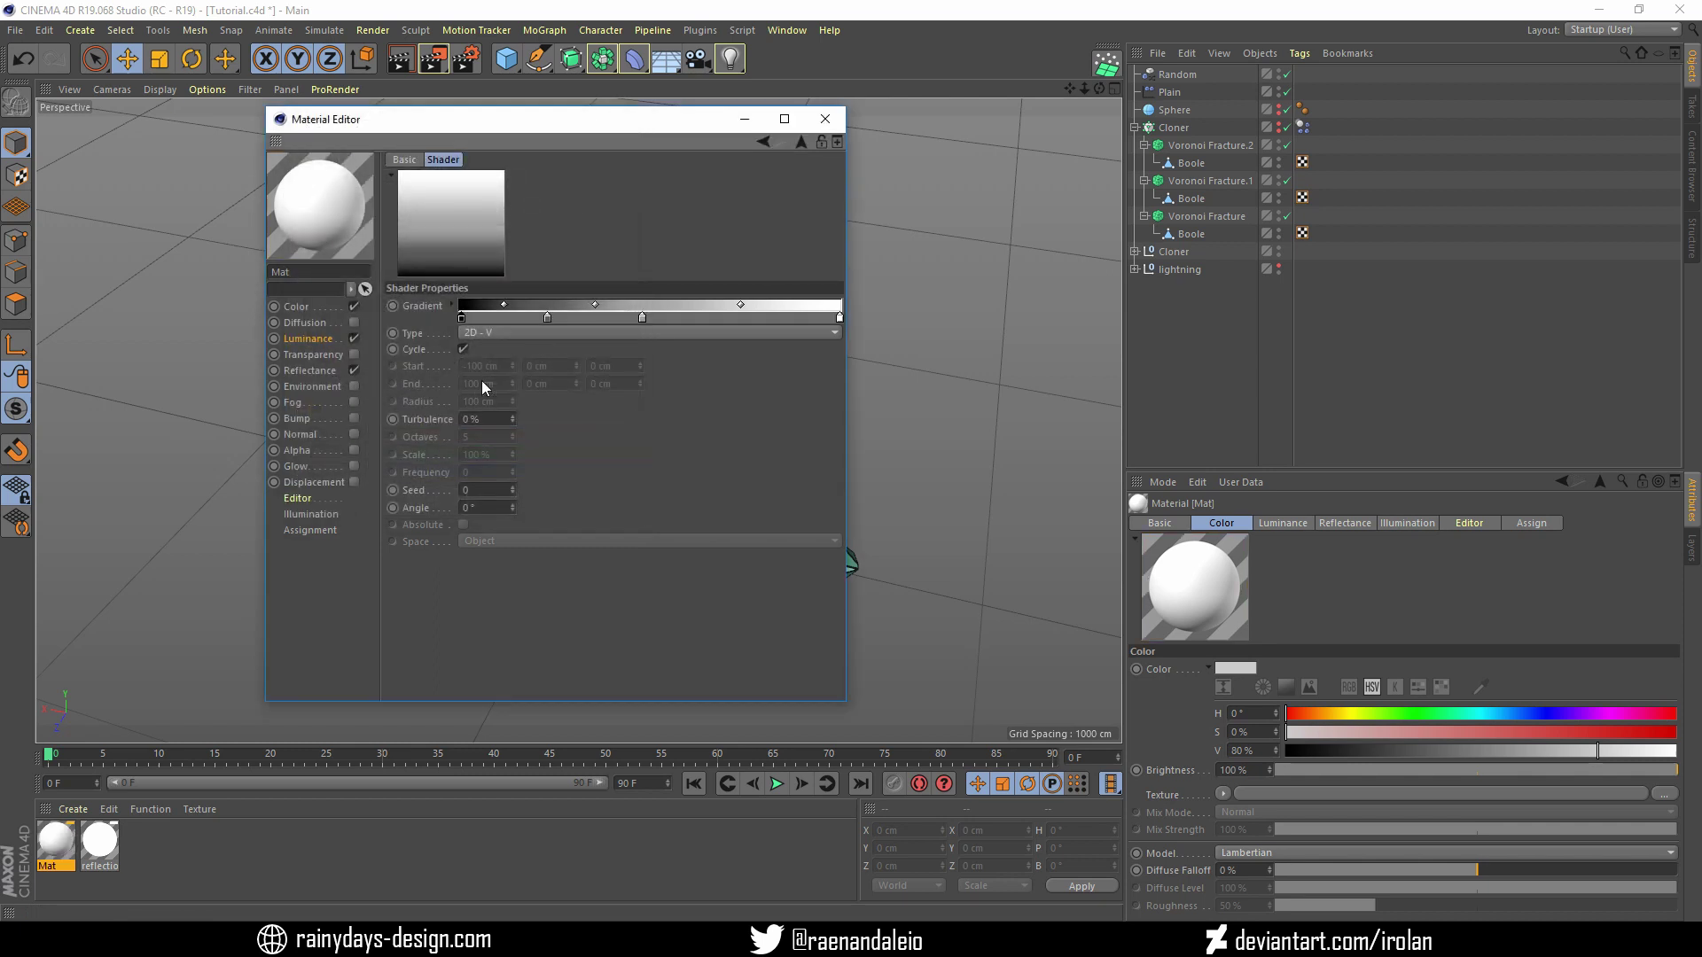
double_click(462, 317)
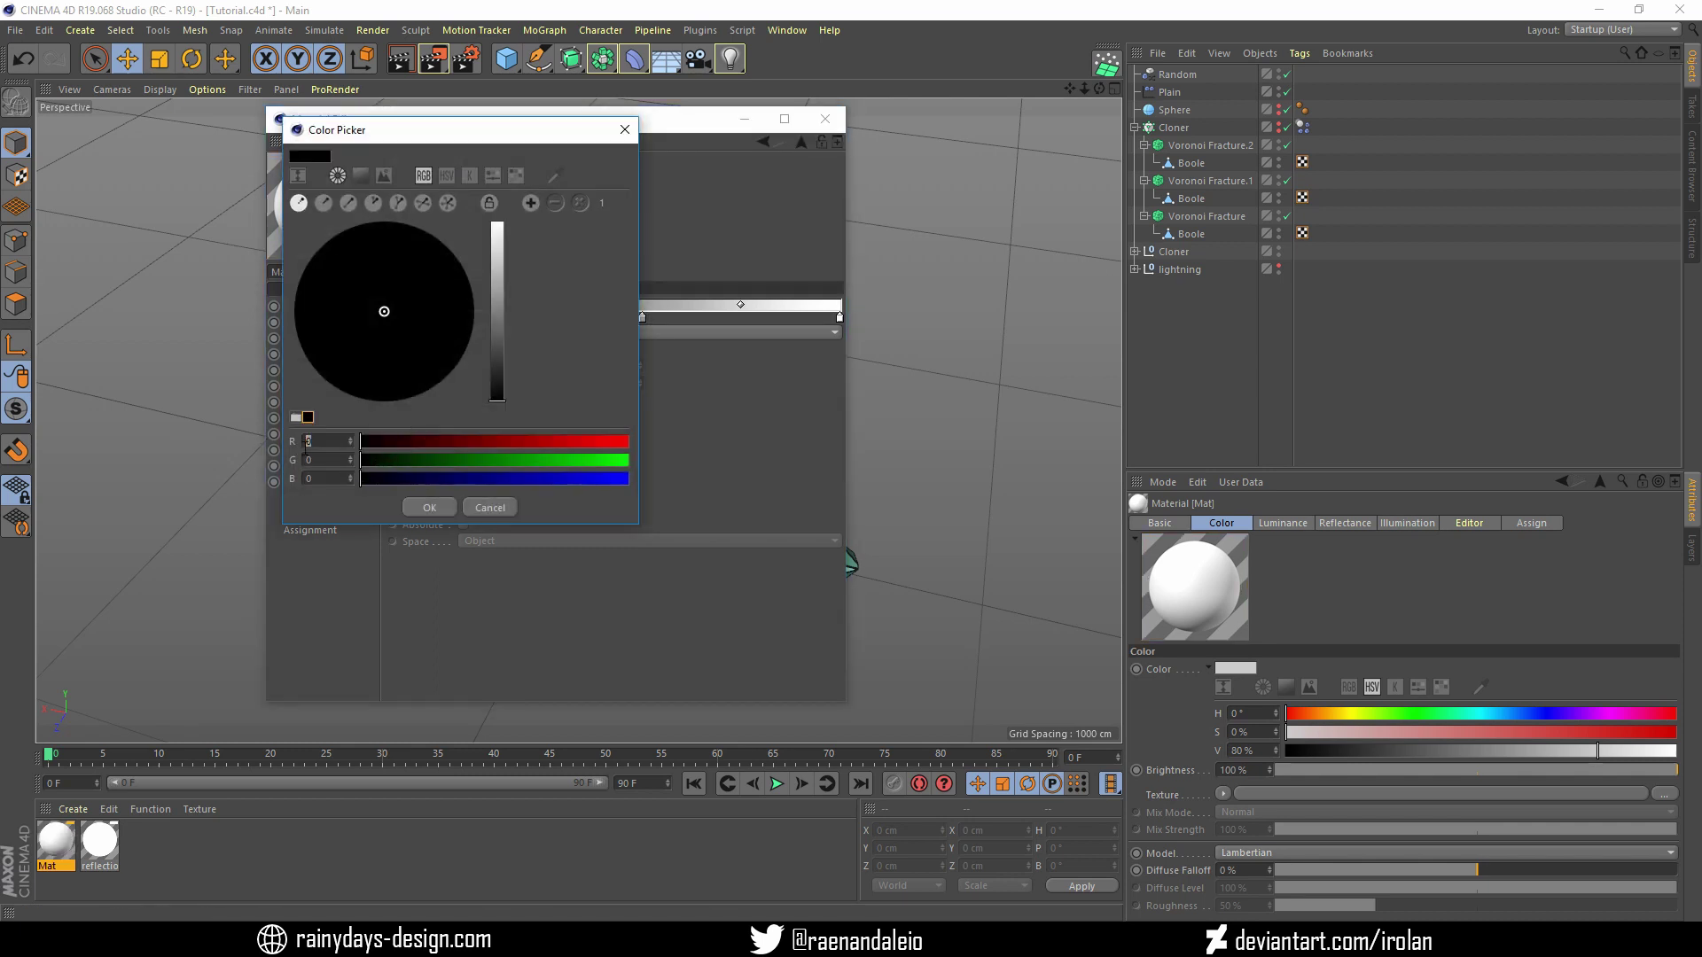
text(00)
key(Tab)
text(200)
key(Tab)
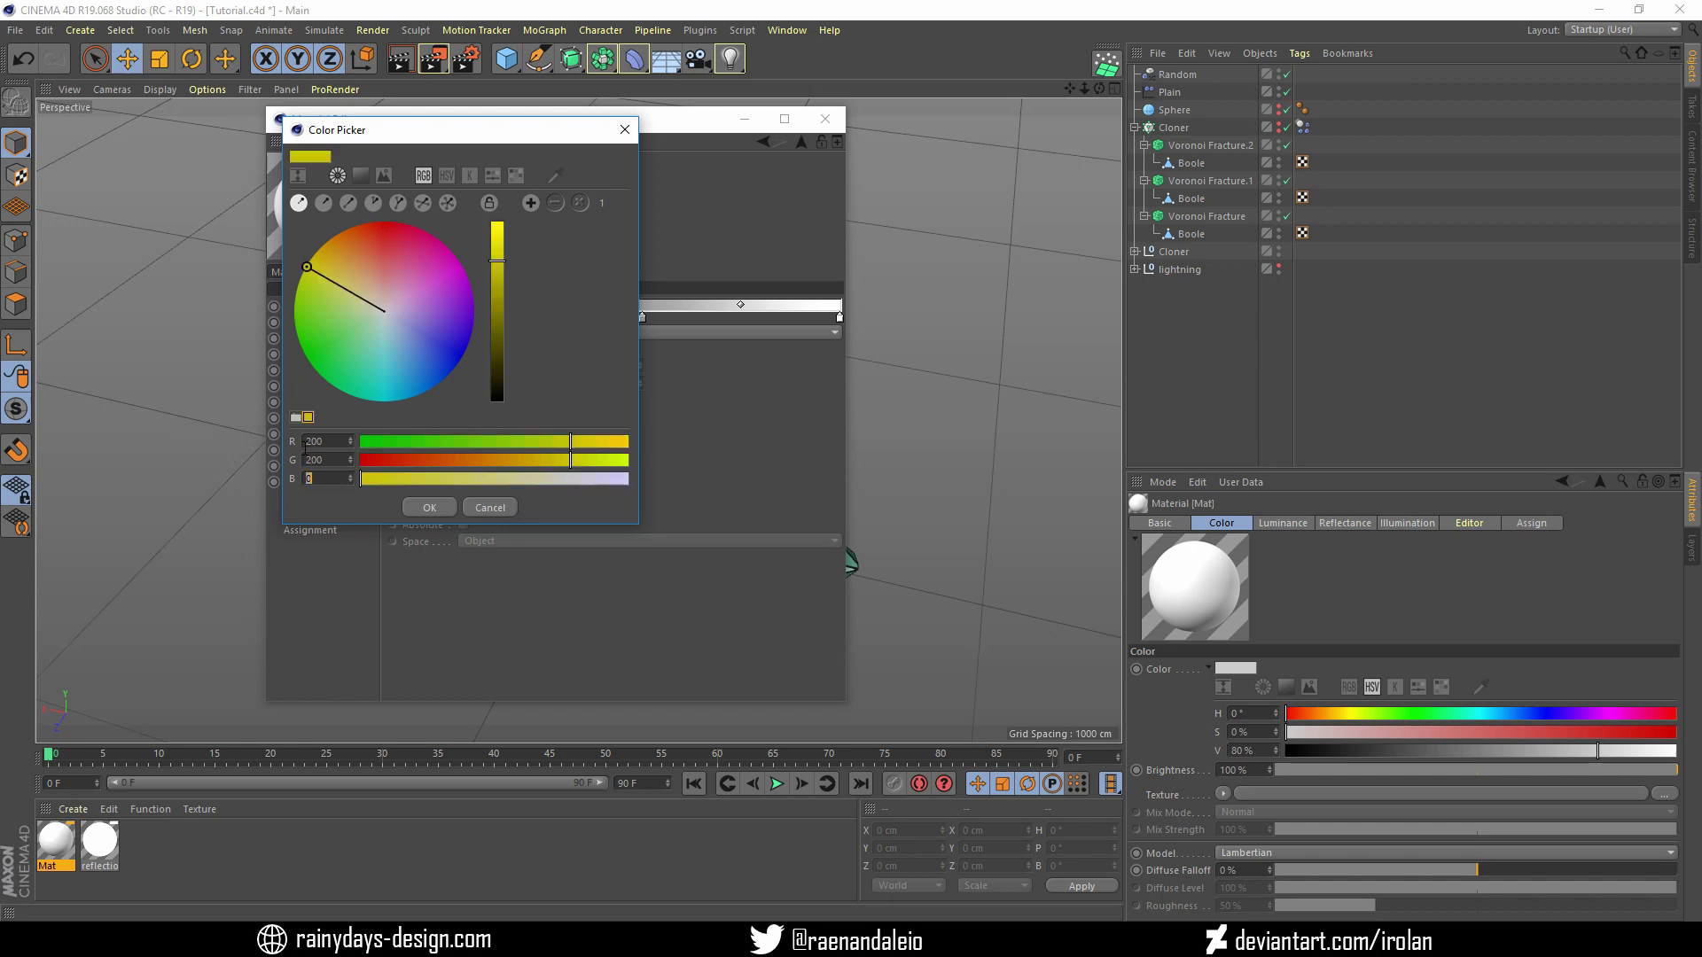
text(200)
key(Return)
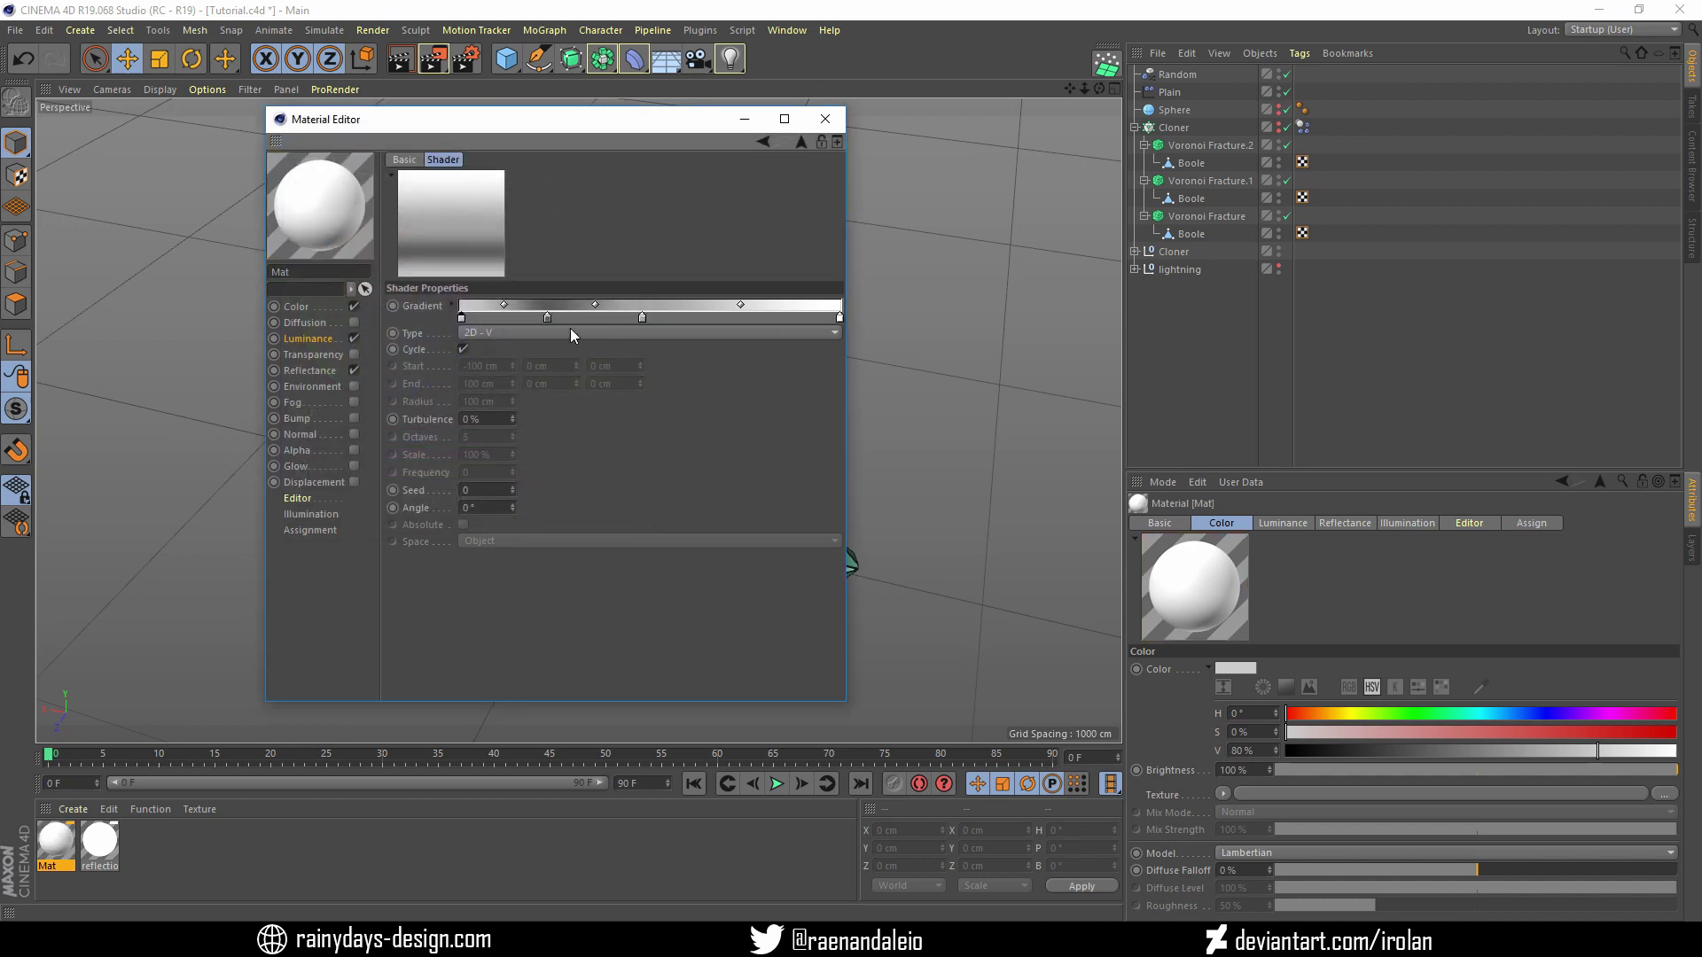
Recolour the second gradient knot to light grey with values of 205
double_click(547, 316)
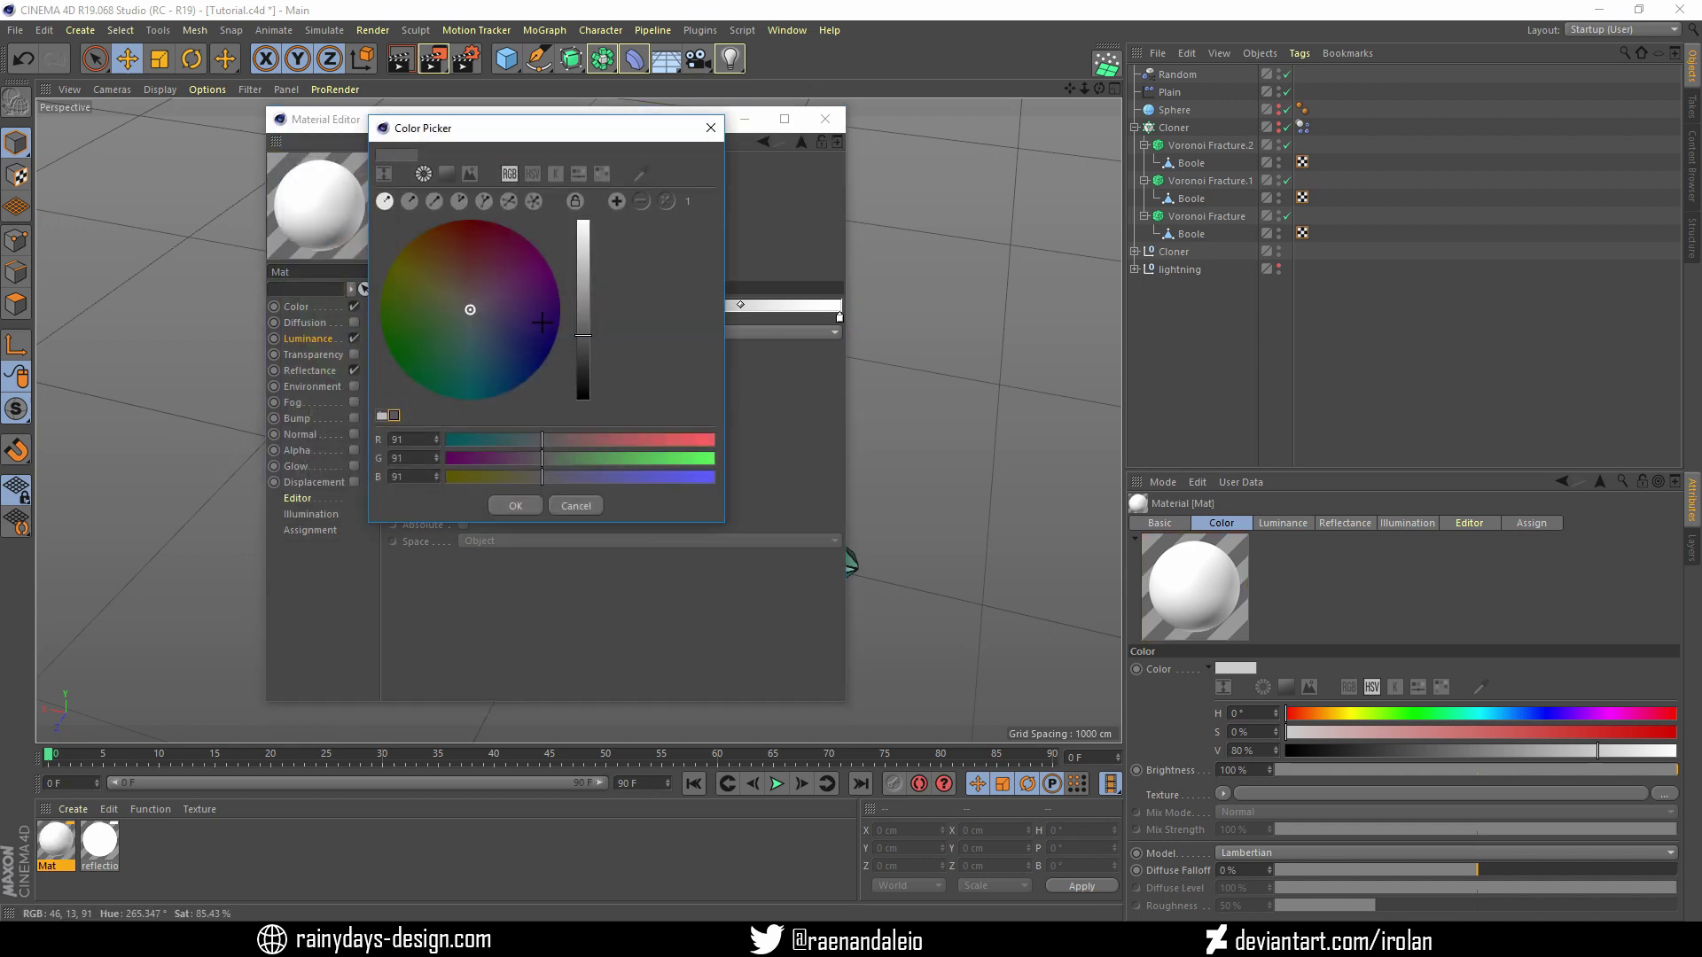
double_click(405, 439)
text(205)
key(Tab)
text(205)
key(Tab)
text(205)
key(Return)
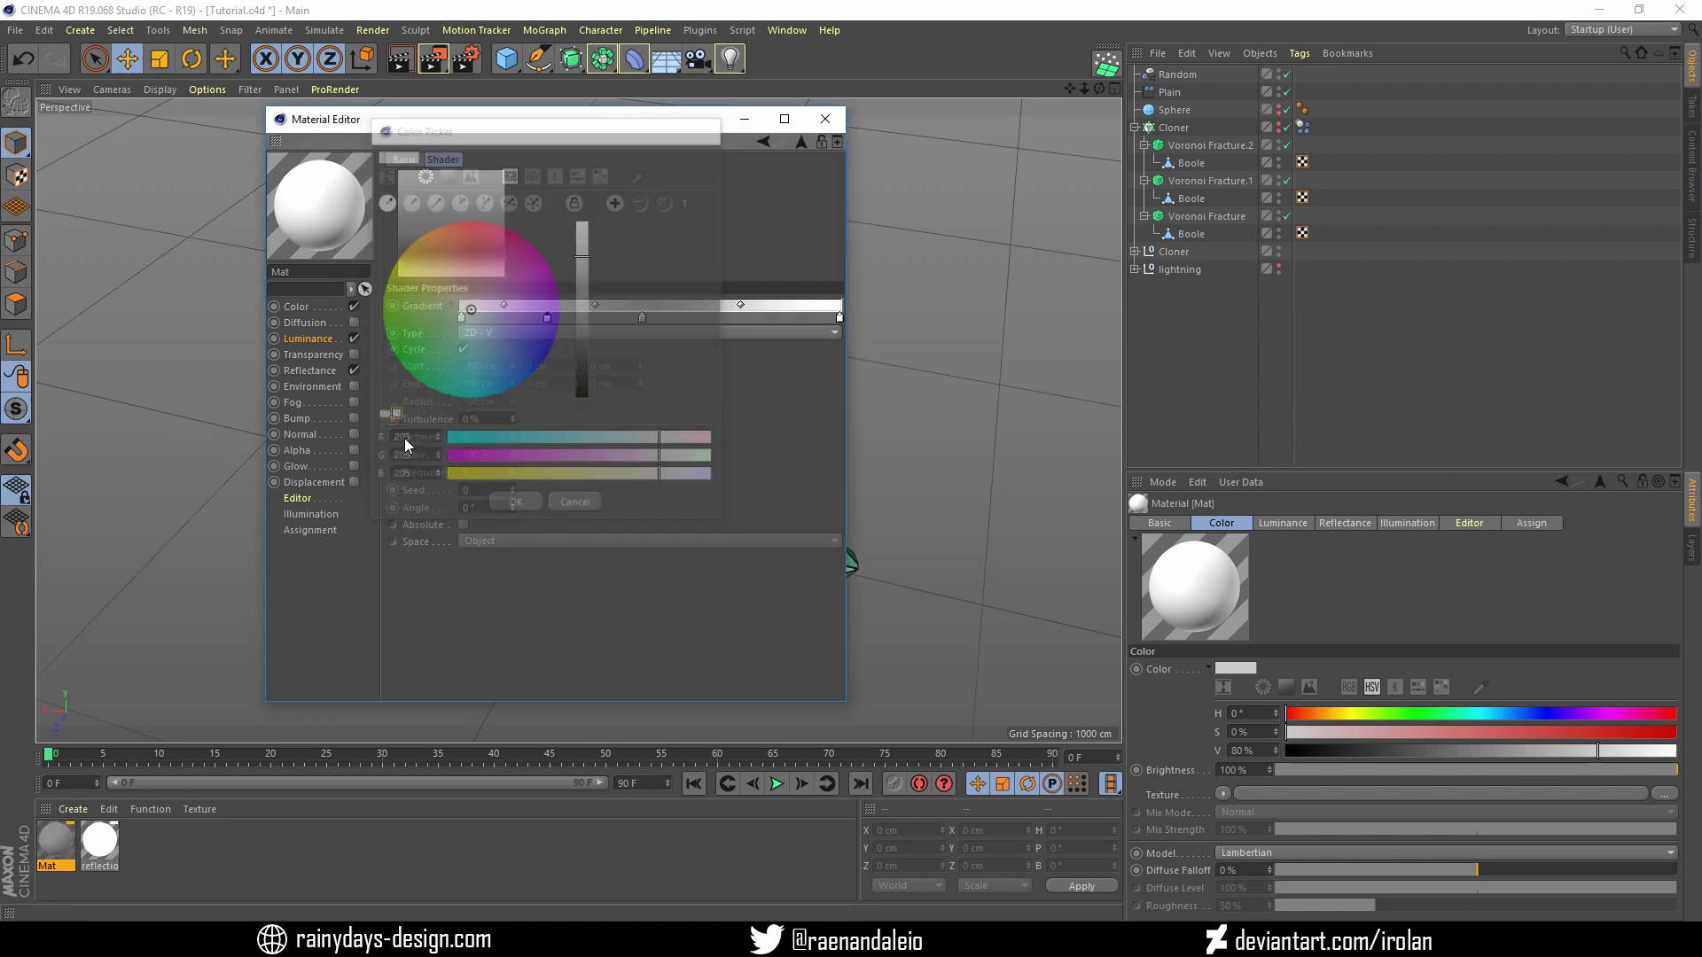
Make the third knot pure white (RGB 255) and set gradient turbulence to 10%
double_click(642, 317)
double_click(509, 443)
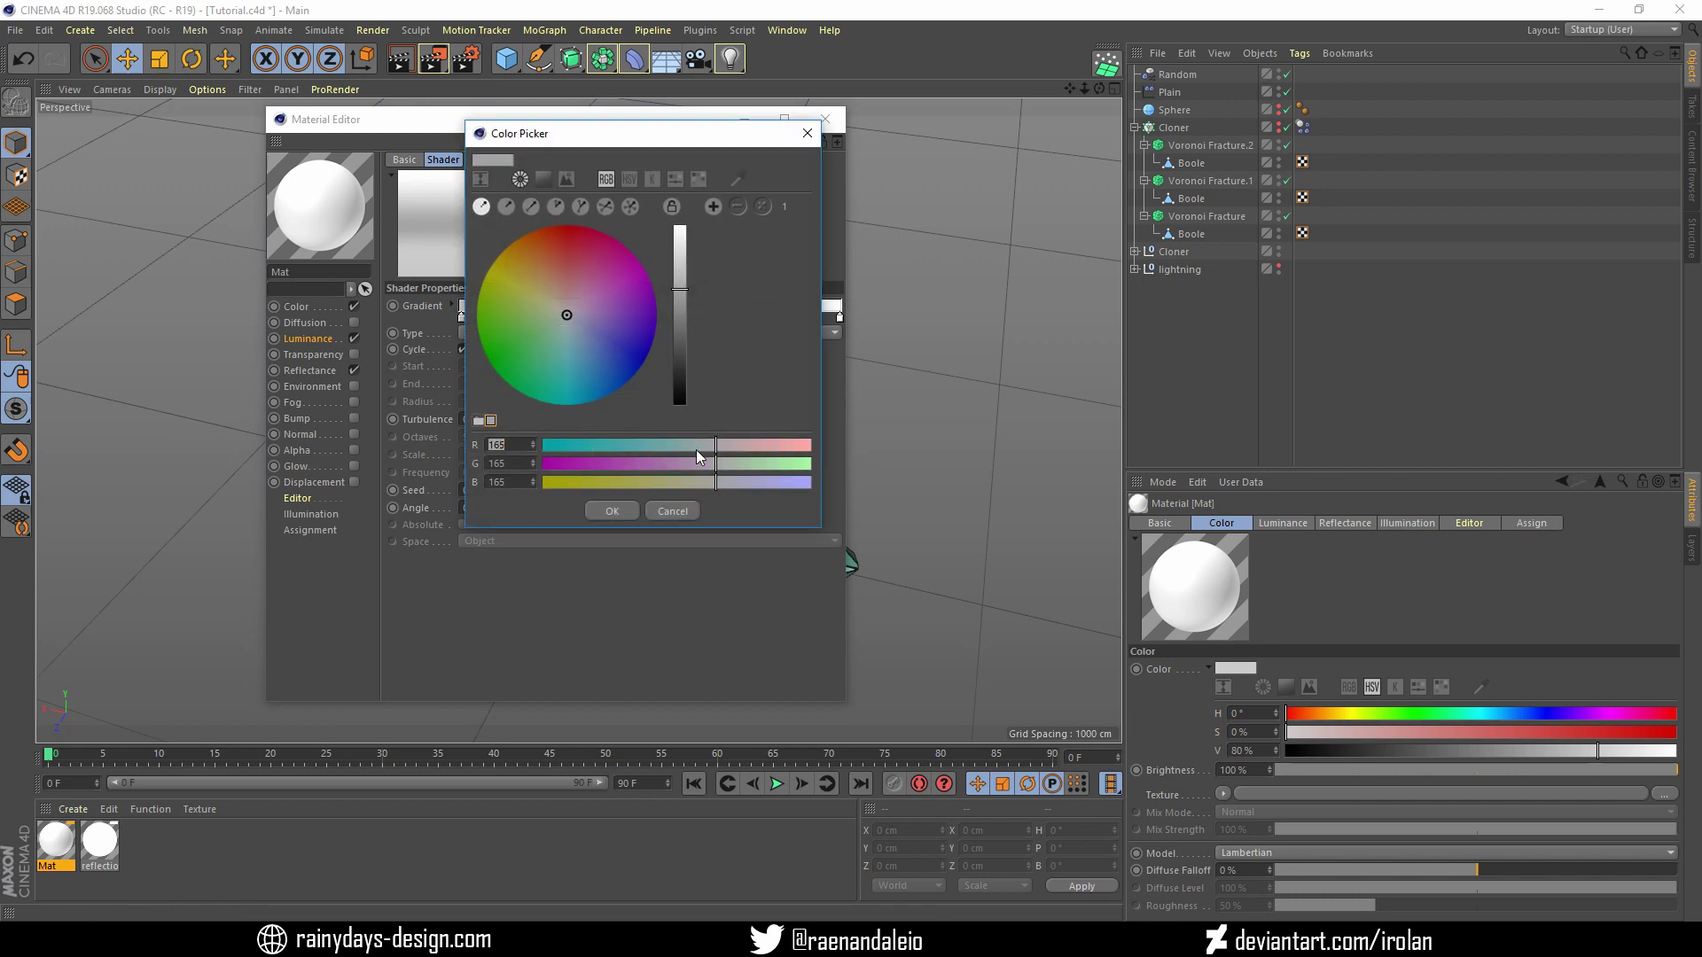
text(255)
key(Tab)
text(255)
key(Tab)
text(255)
key(Tab)
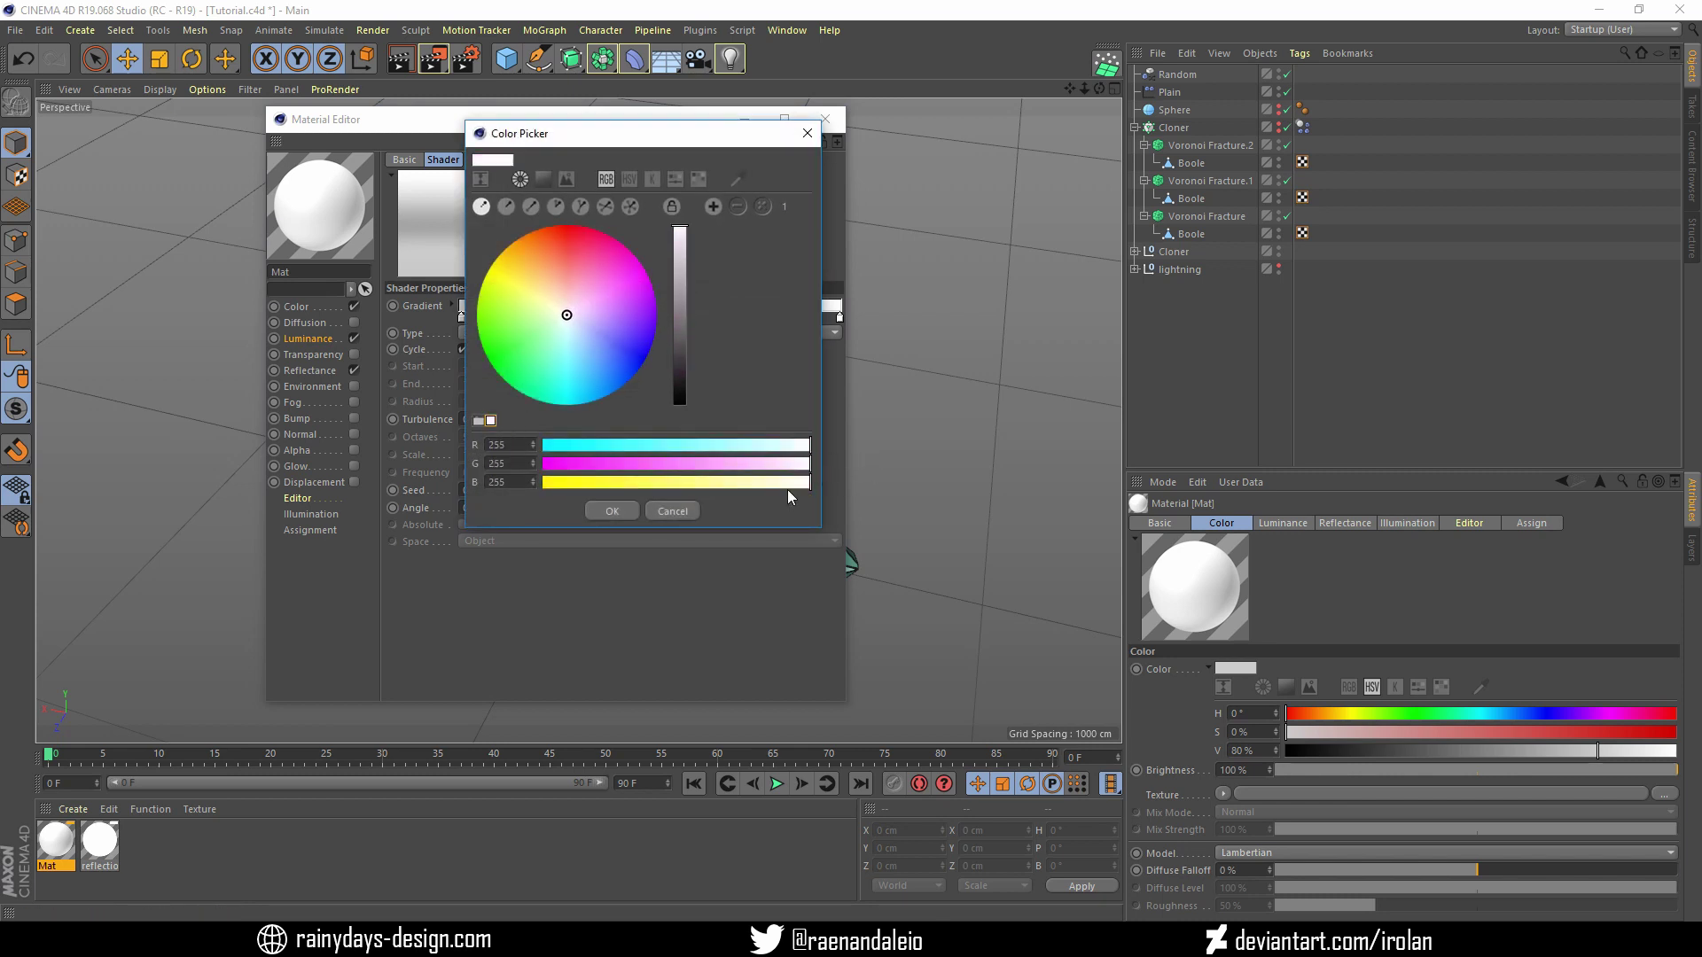
key(Return)
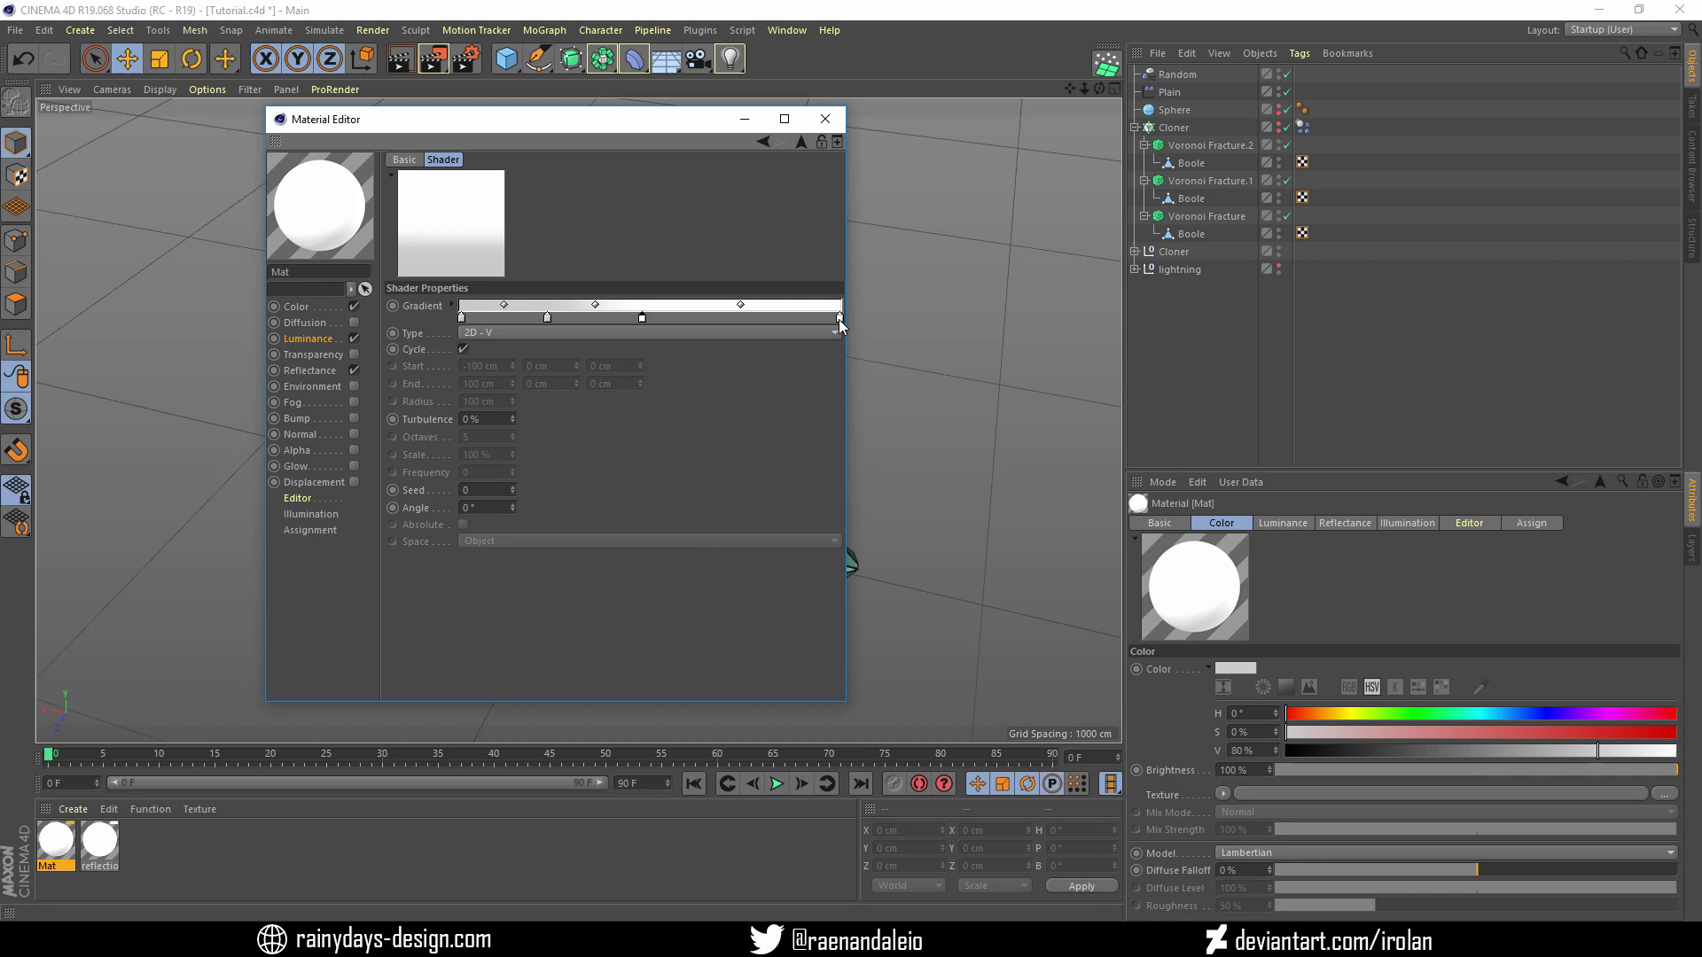
double_click(486, 420)
text(10)
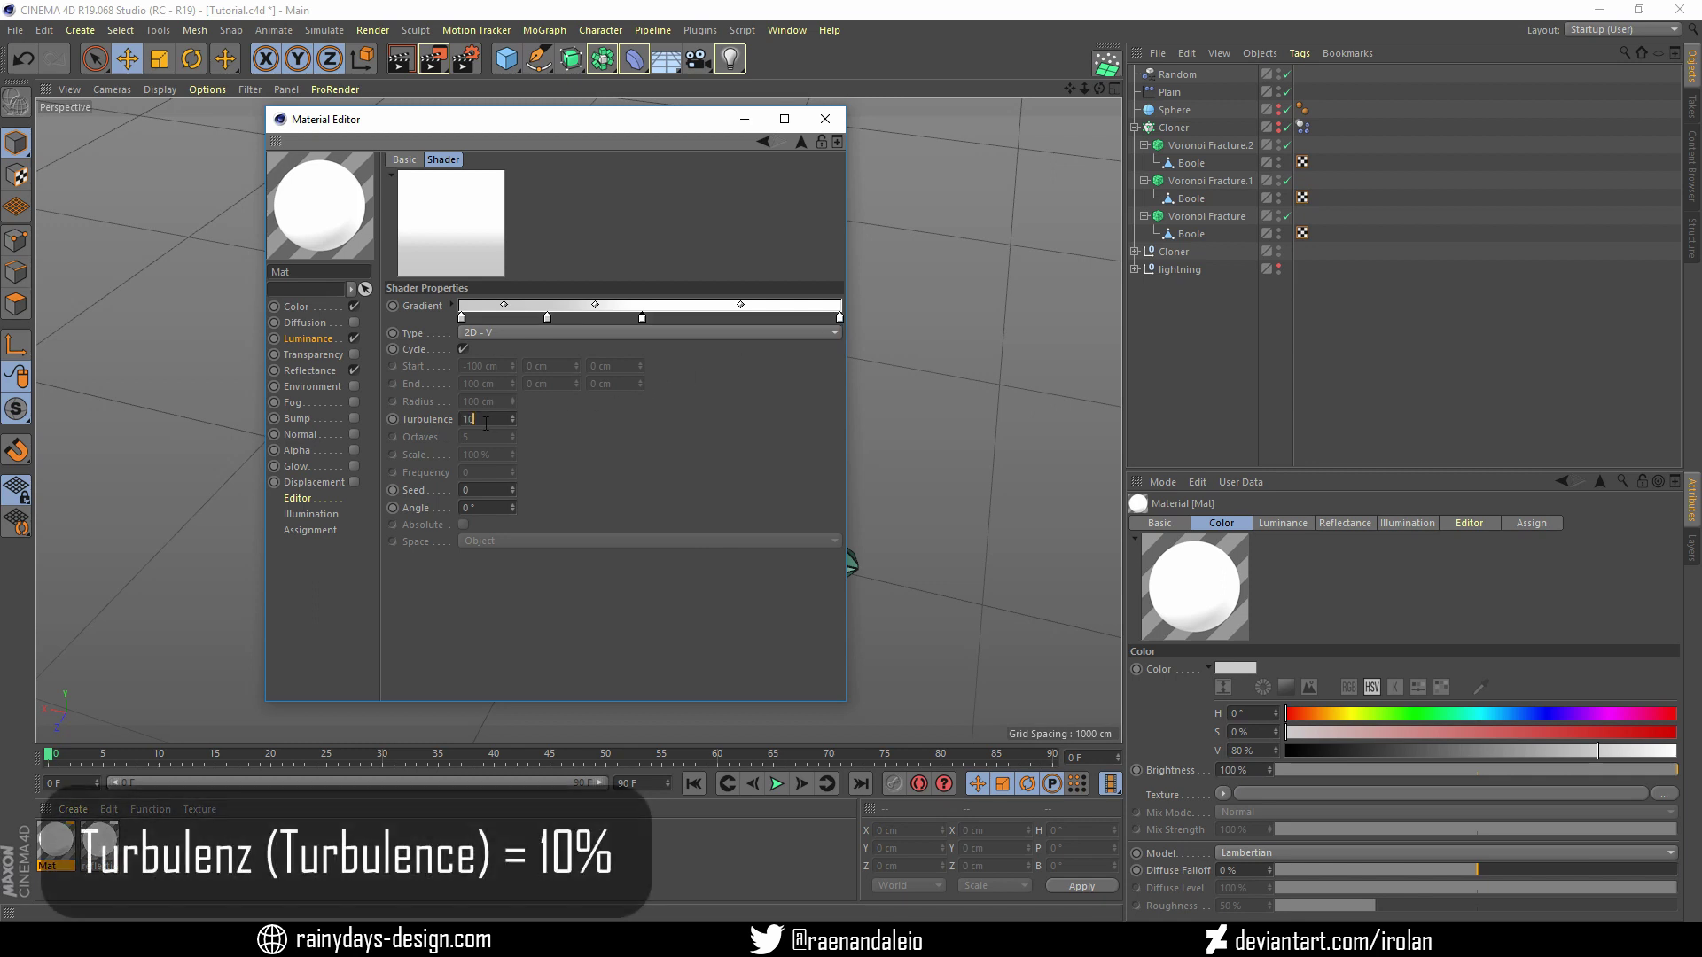
key(Return)
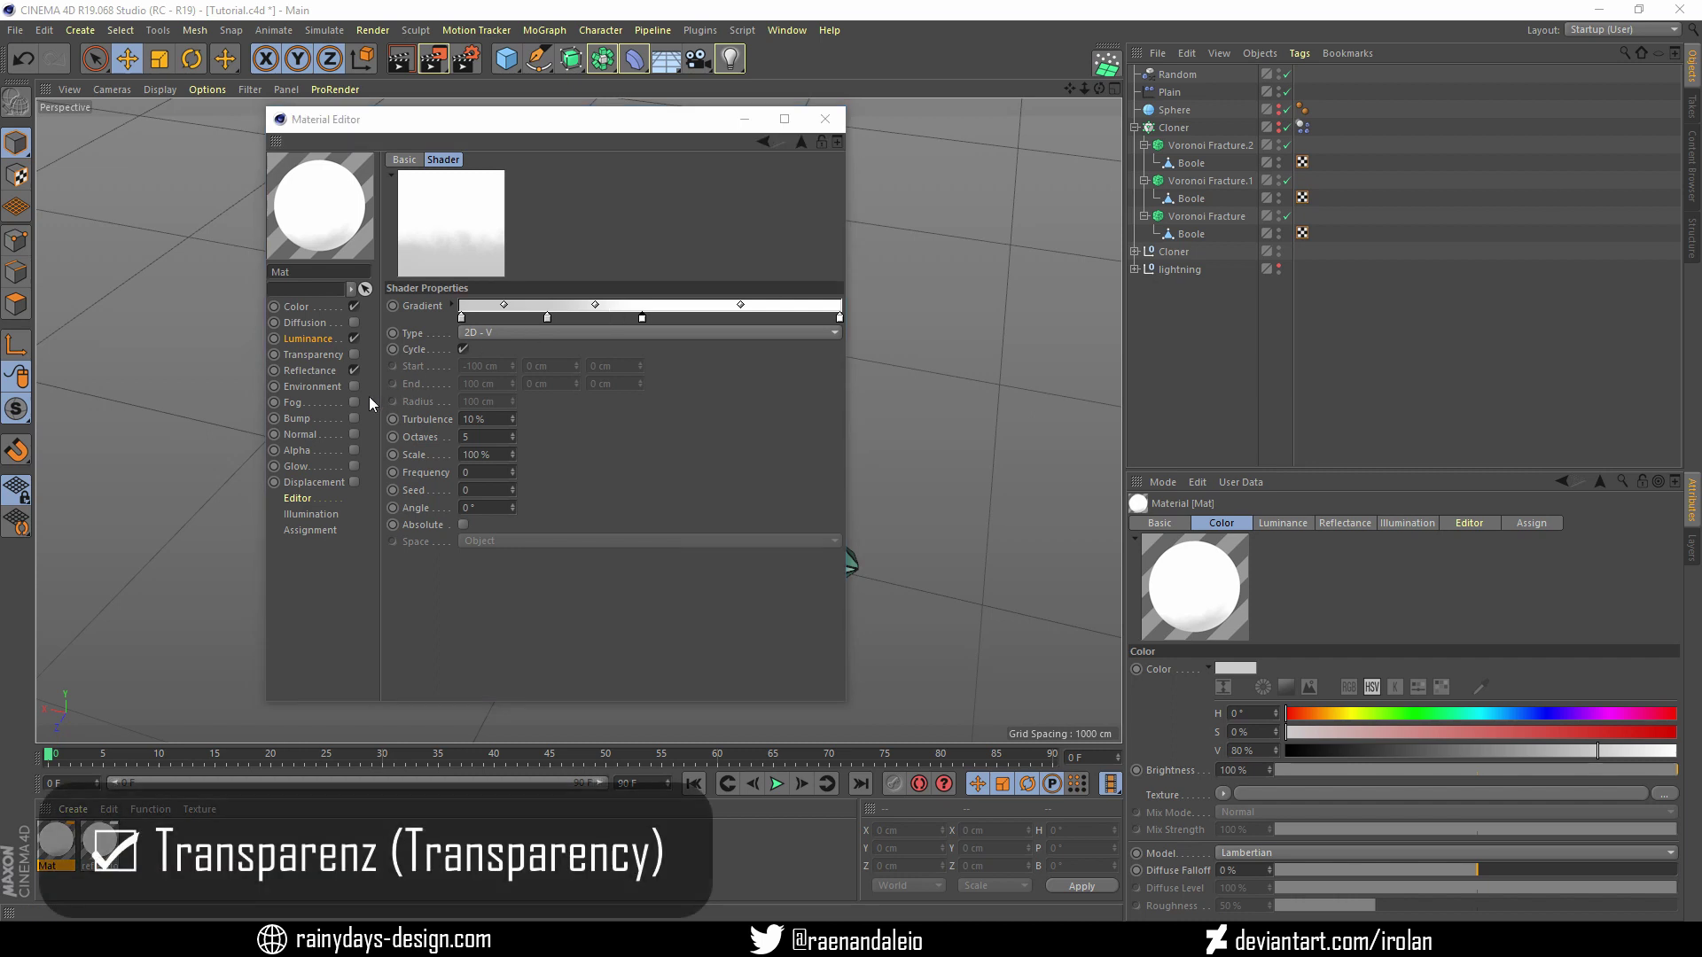
Enable Transparency with a refraction index of 1.55
click(354, 355)
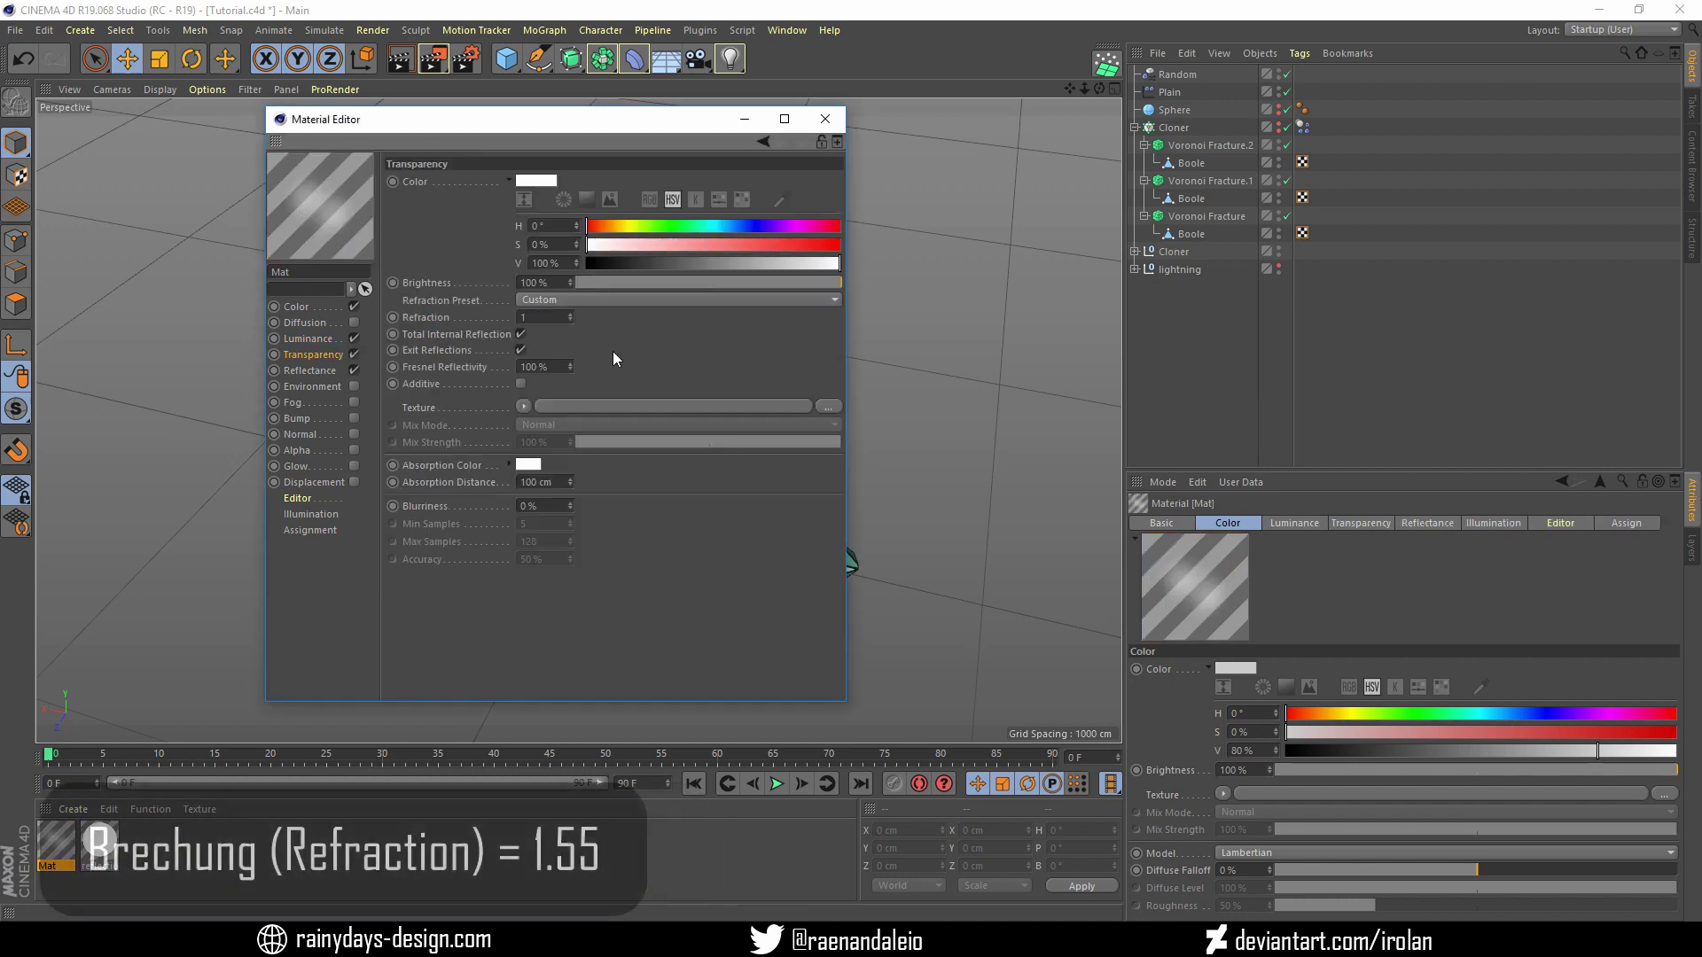
double_click(548, 323)
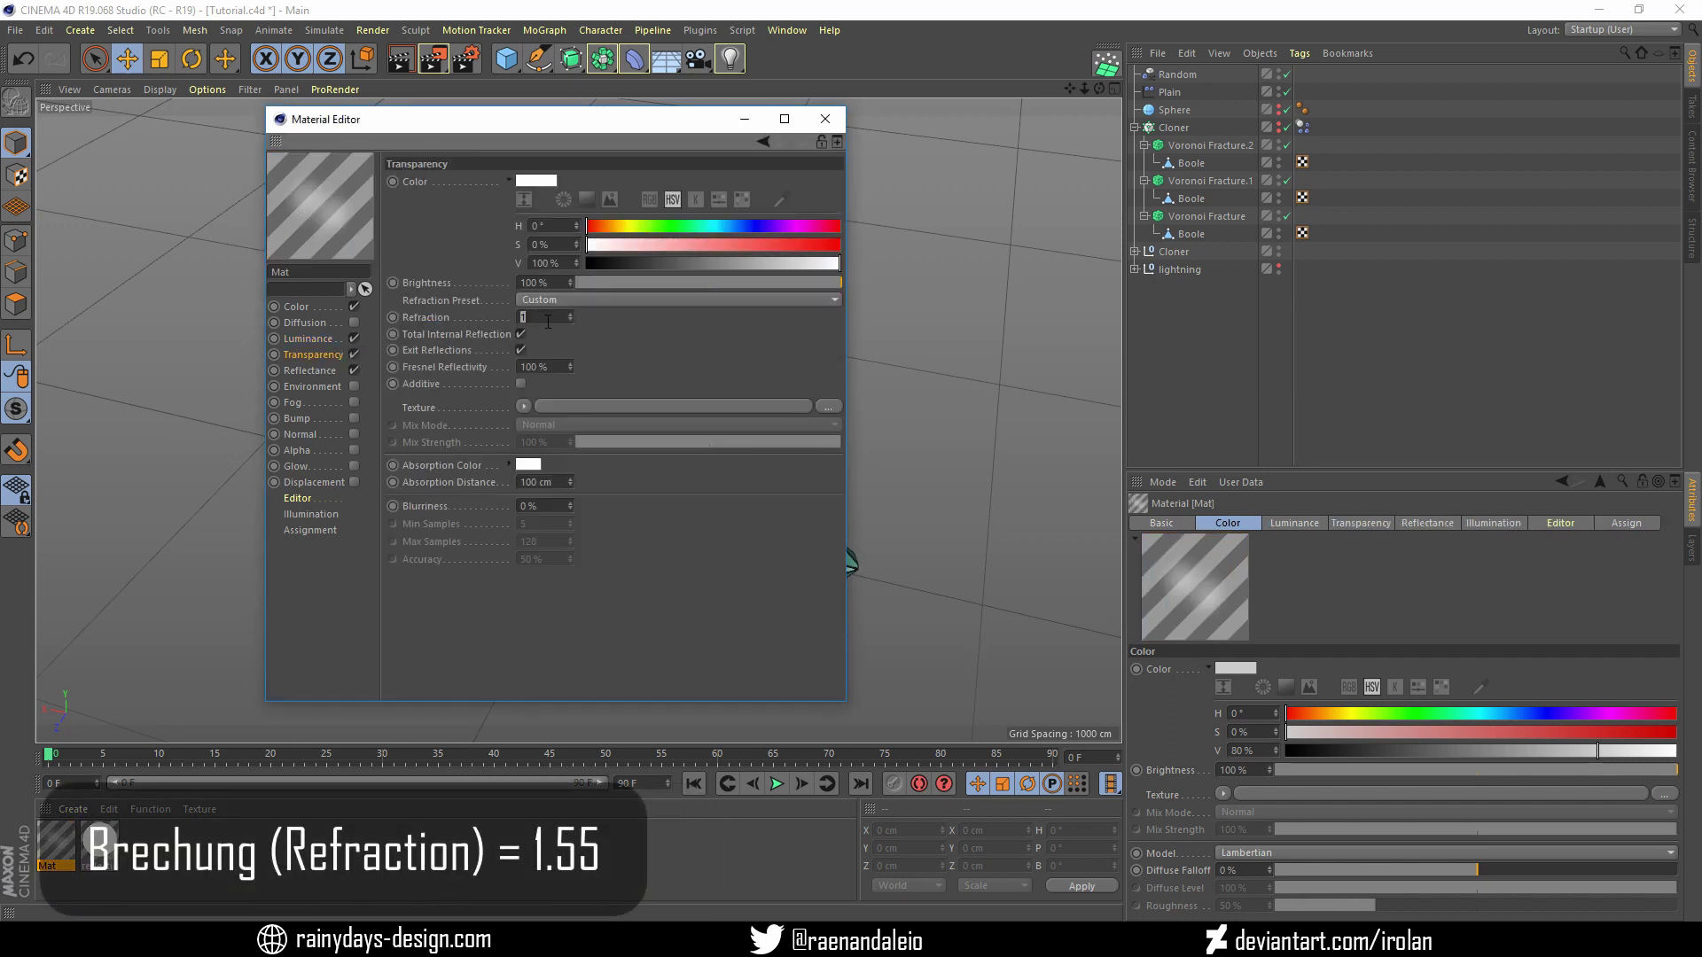
text(1.55)
key(Return)
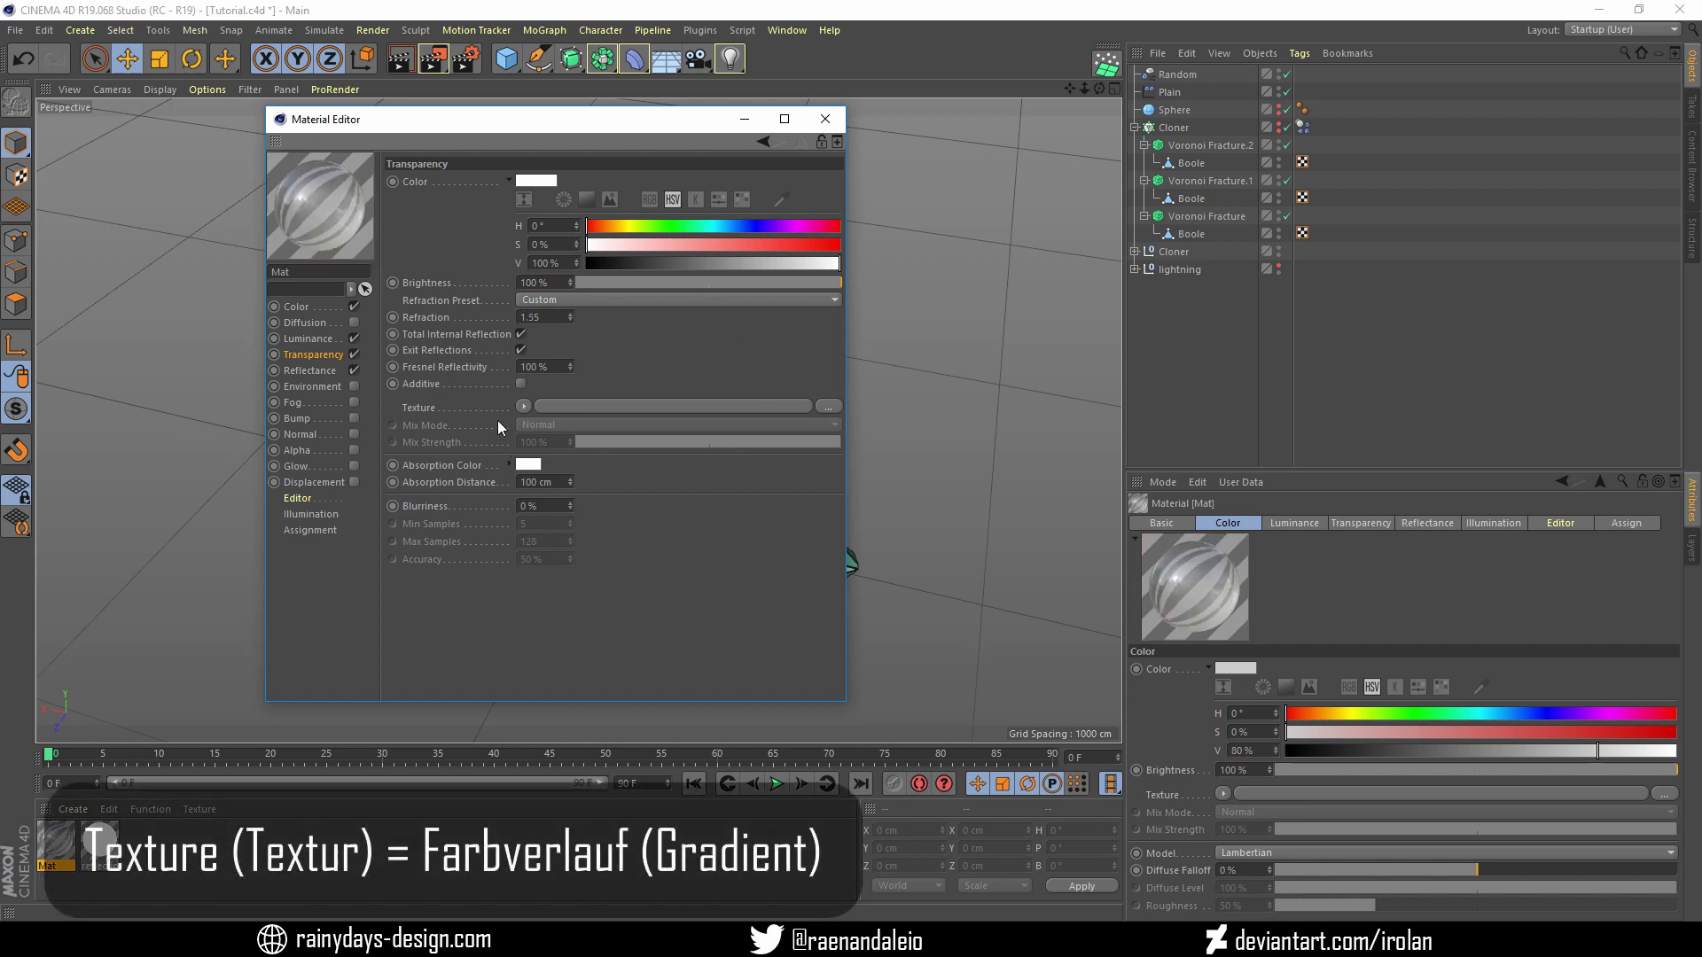
Use a Gradient as the transparency texture and set absorption colour to RGB 200, 200, 200
click(522, 406)
click(544, 592)
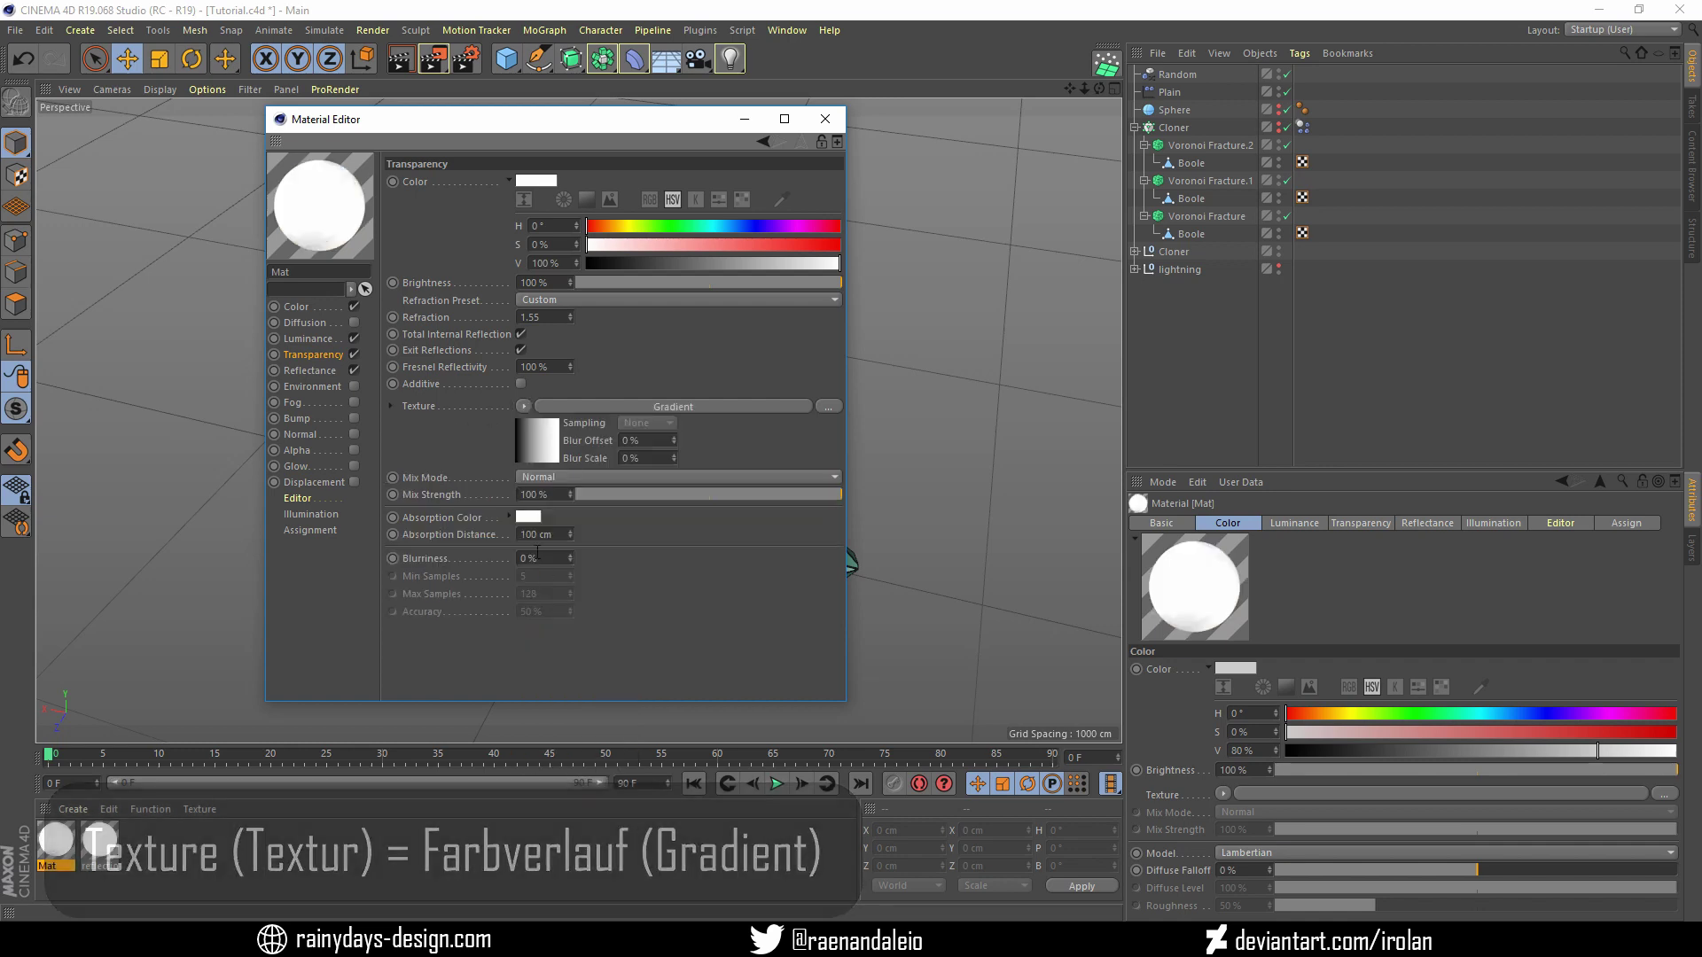
click(519, 518)
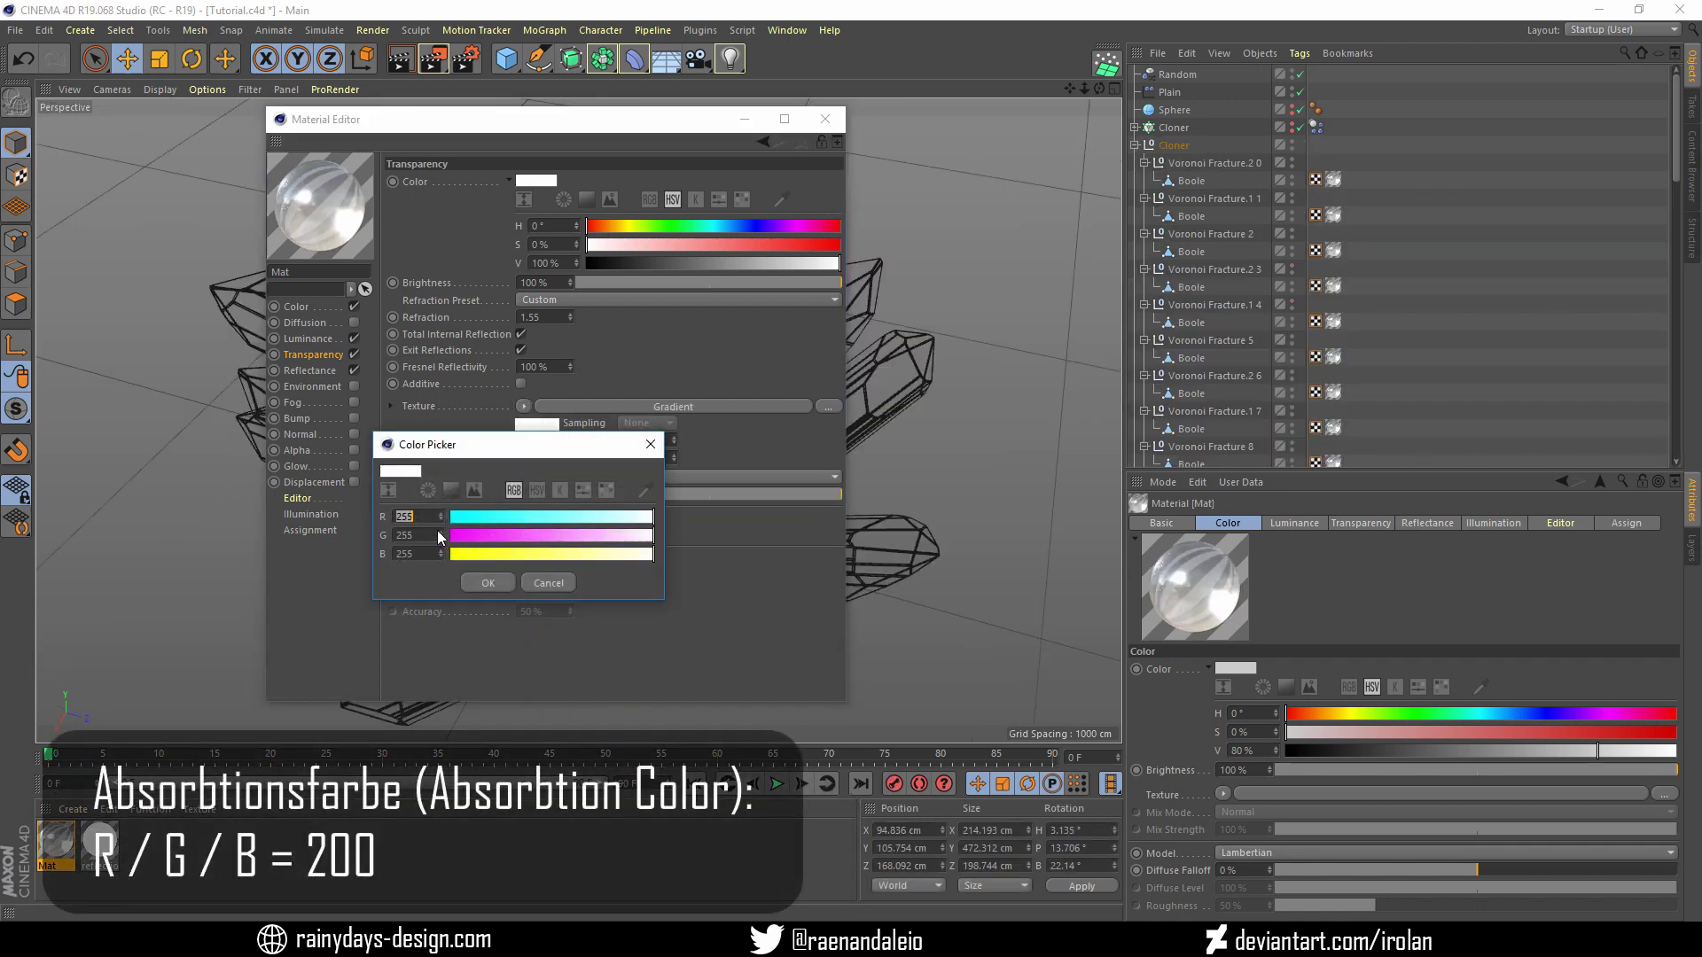
text(200)
key(Tab)
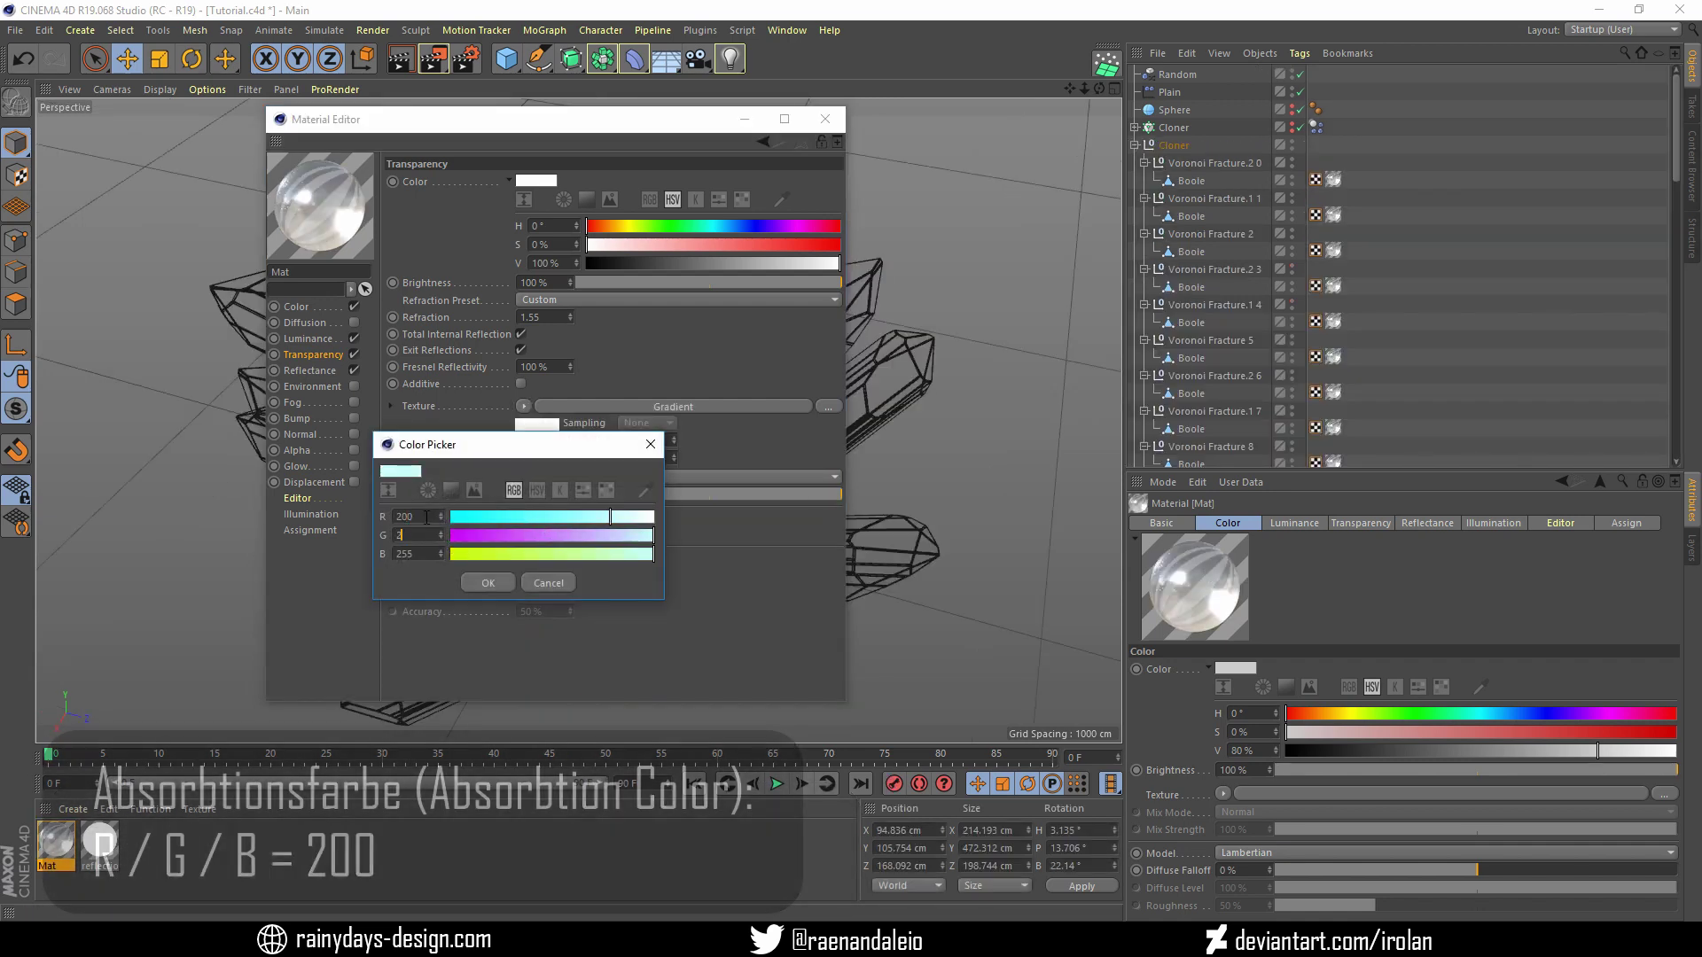
text(200)
key(Tab)
text(200)
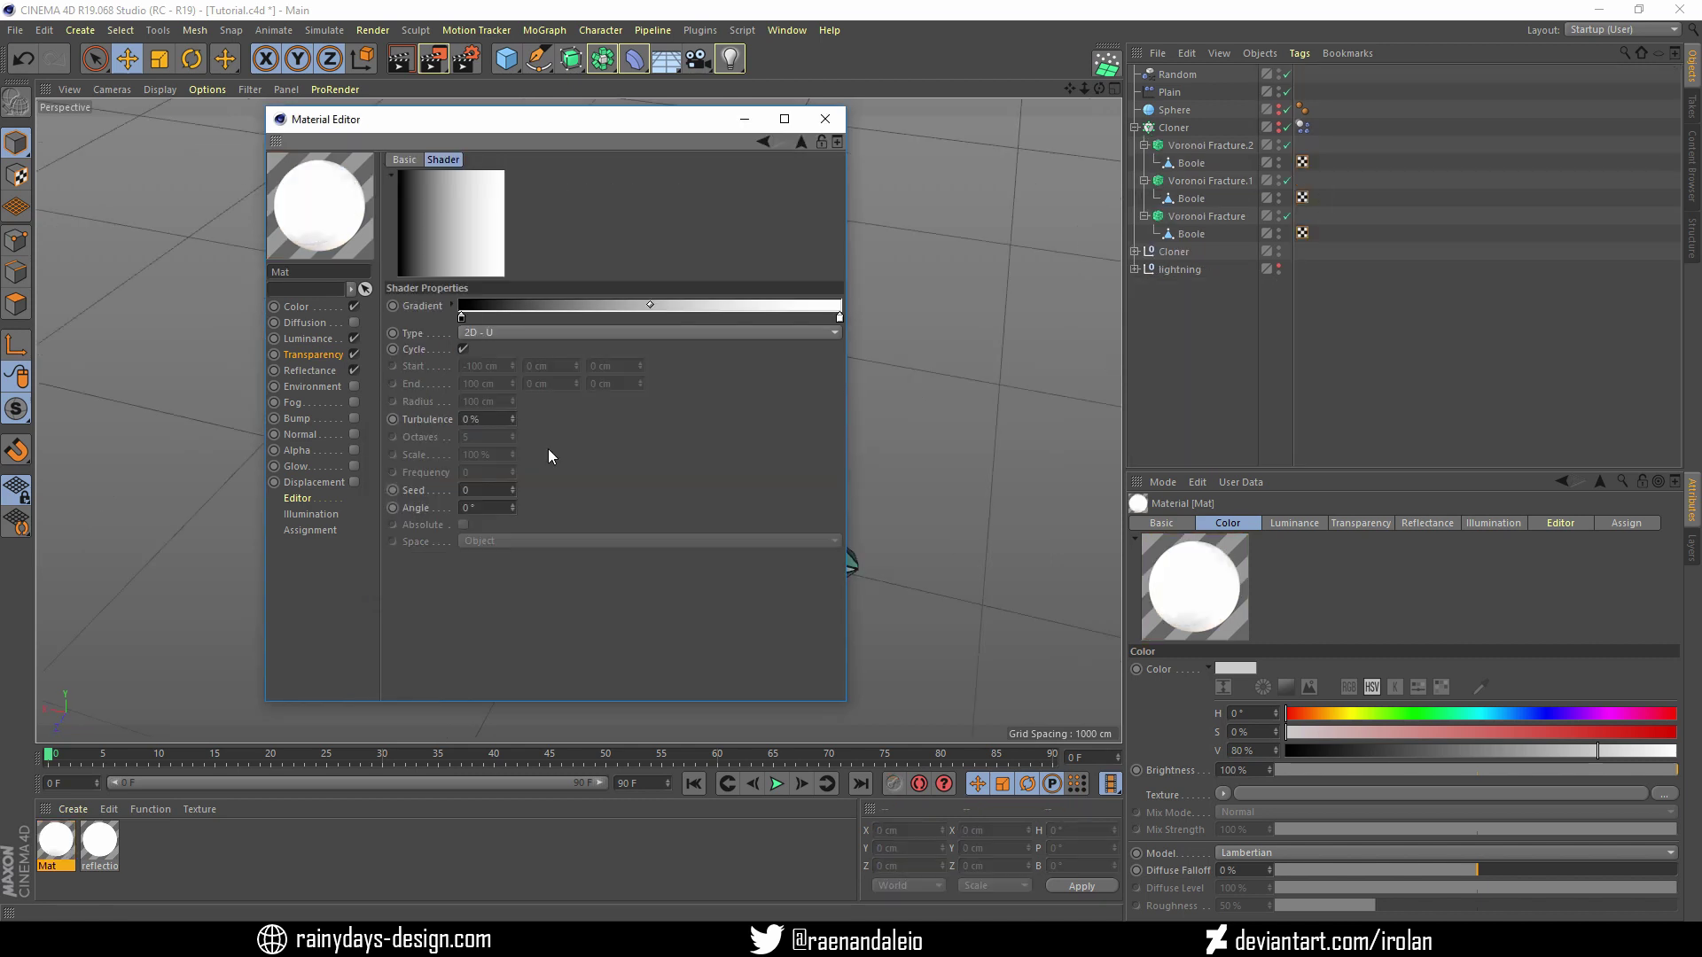
Set the transparency gradient to 2D - V and add and position a new knot
click(468, 331)
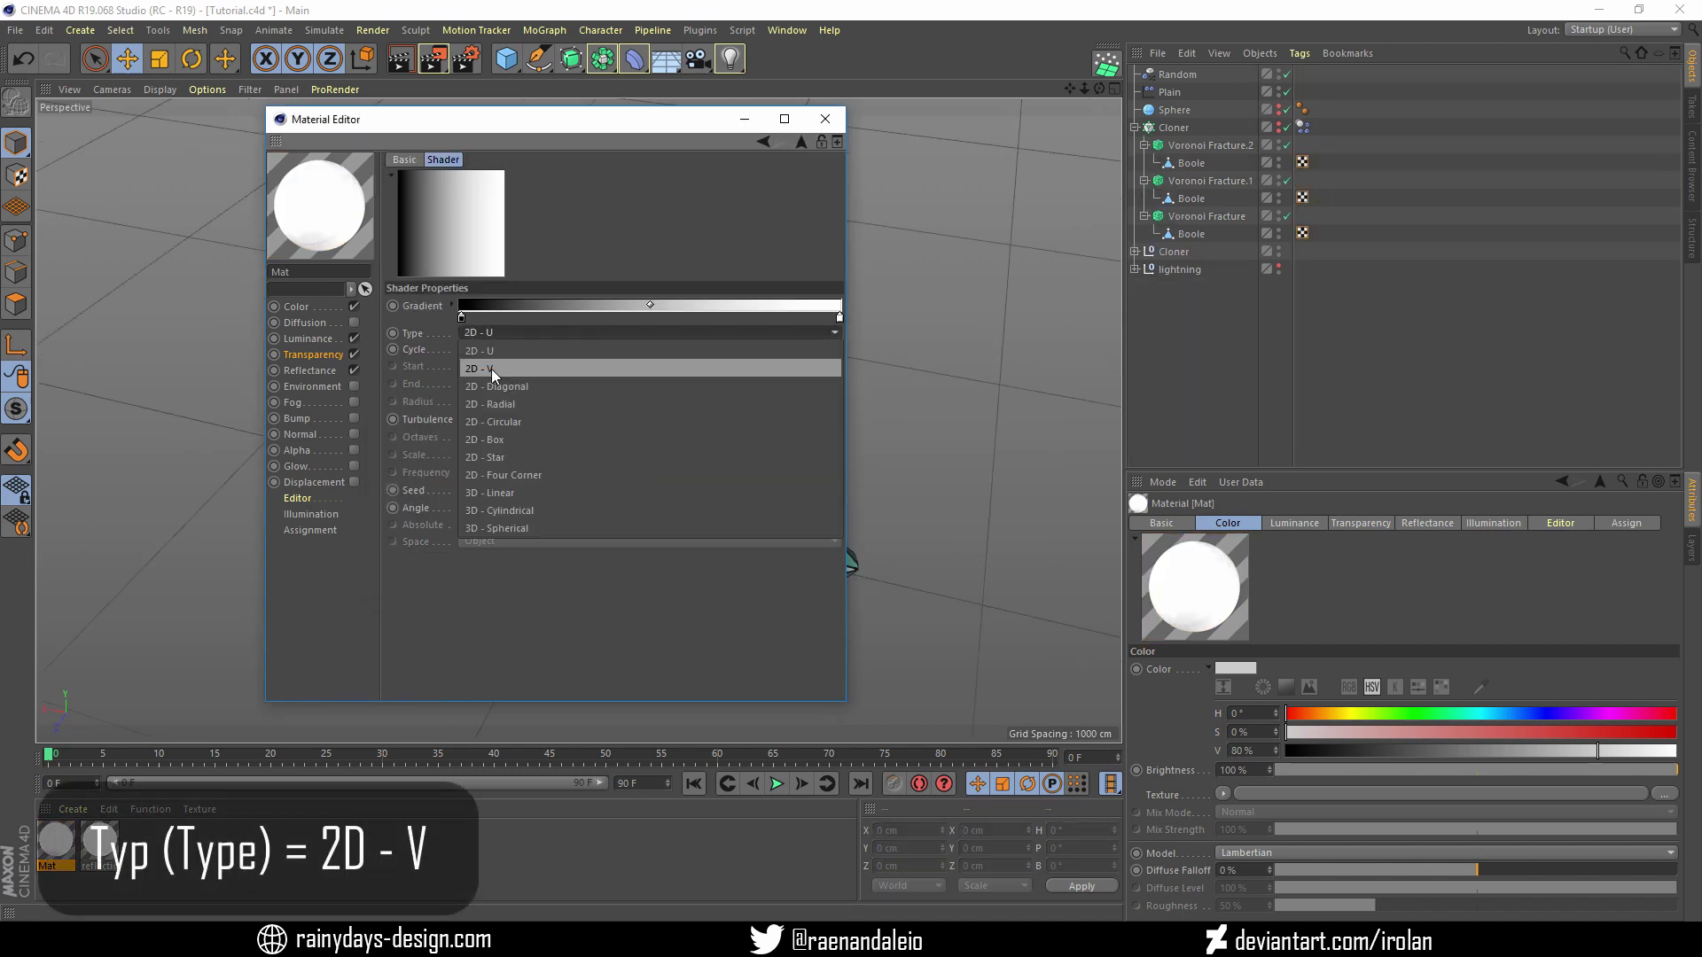
click(491, 368)
click(519, 316)
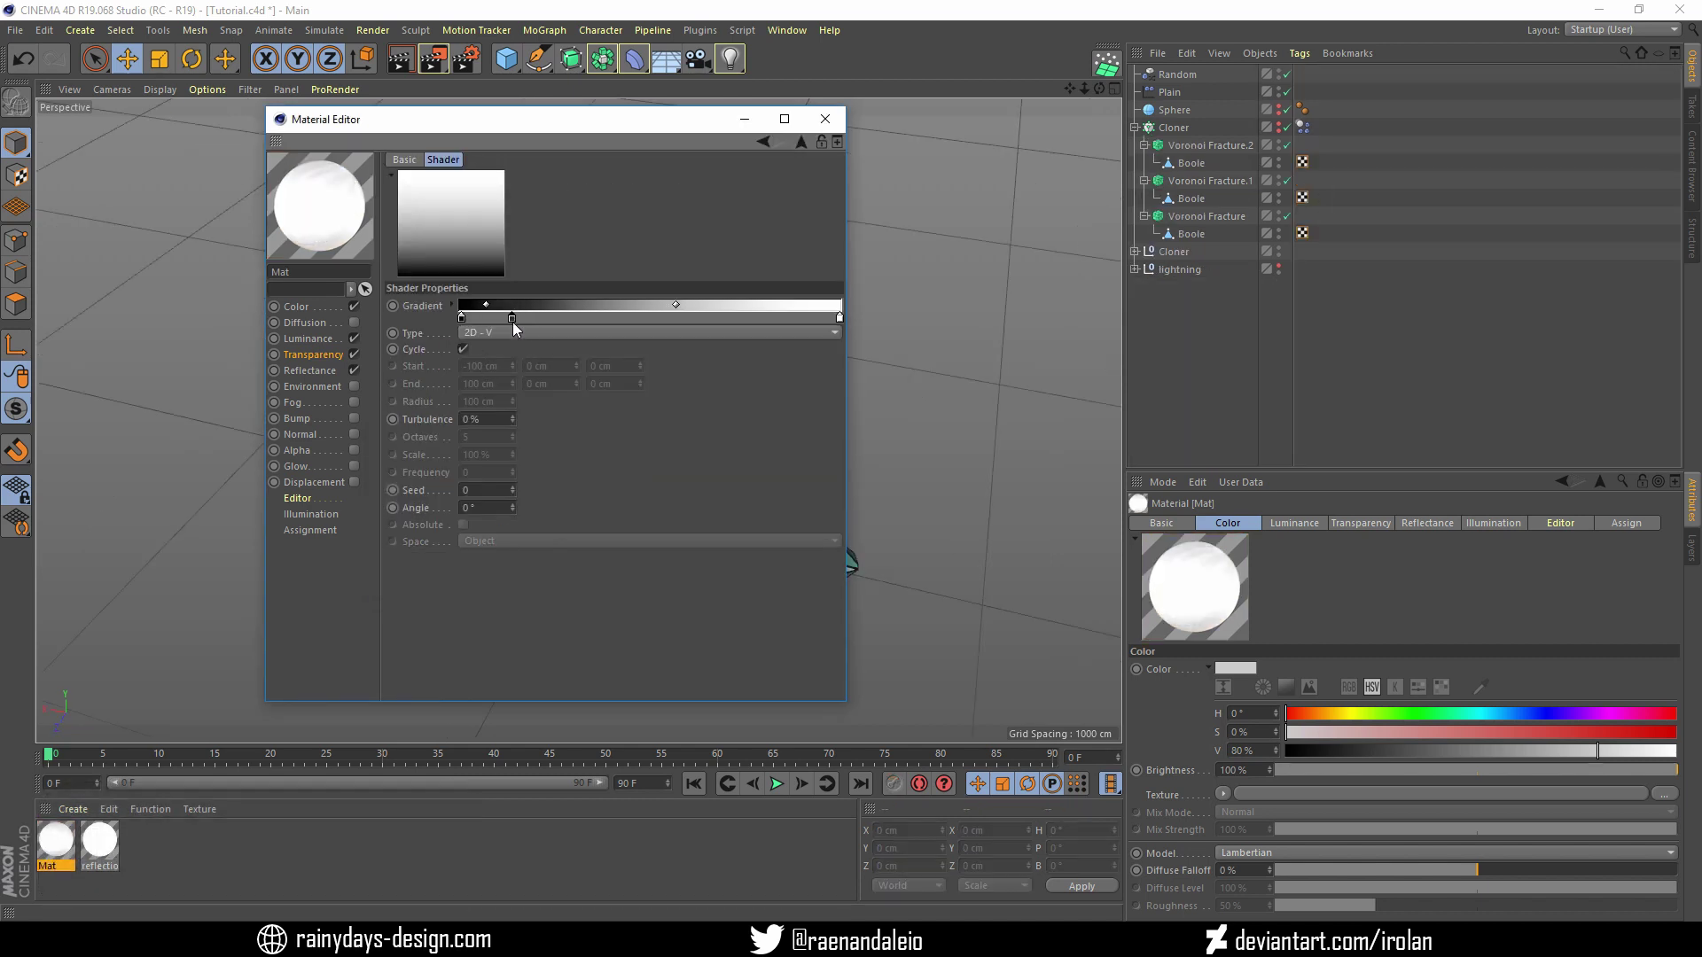
drag(519, 327, 718, 329)
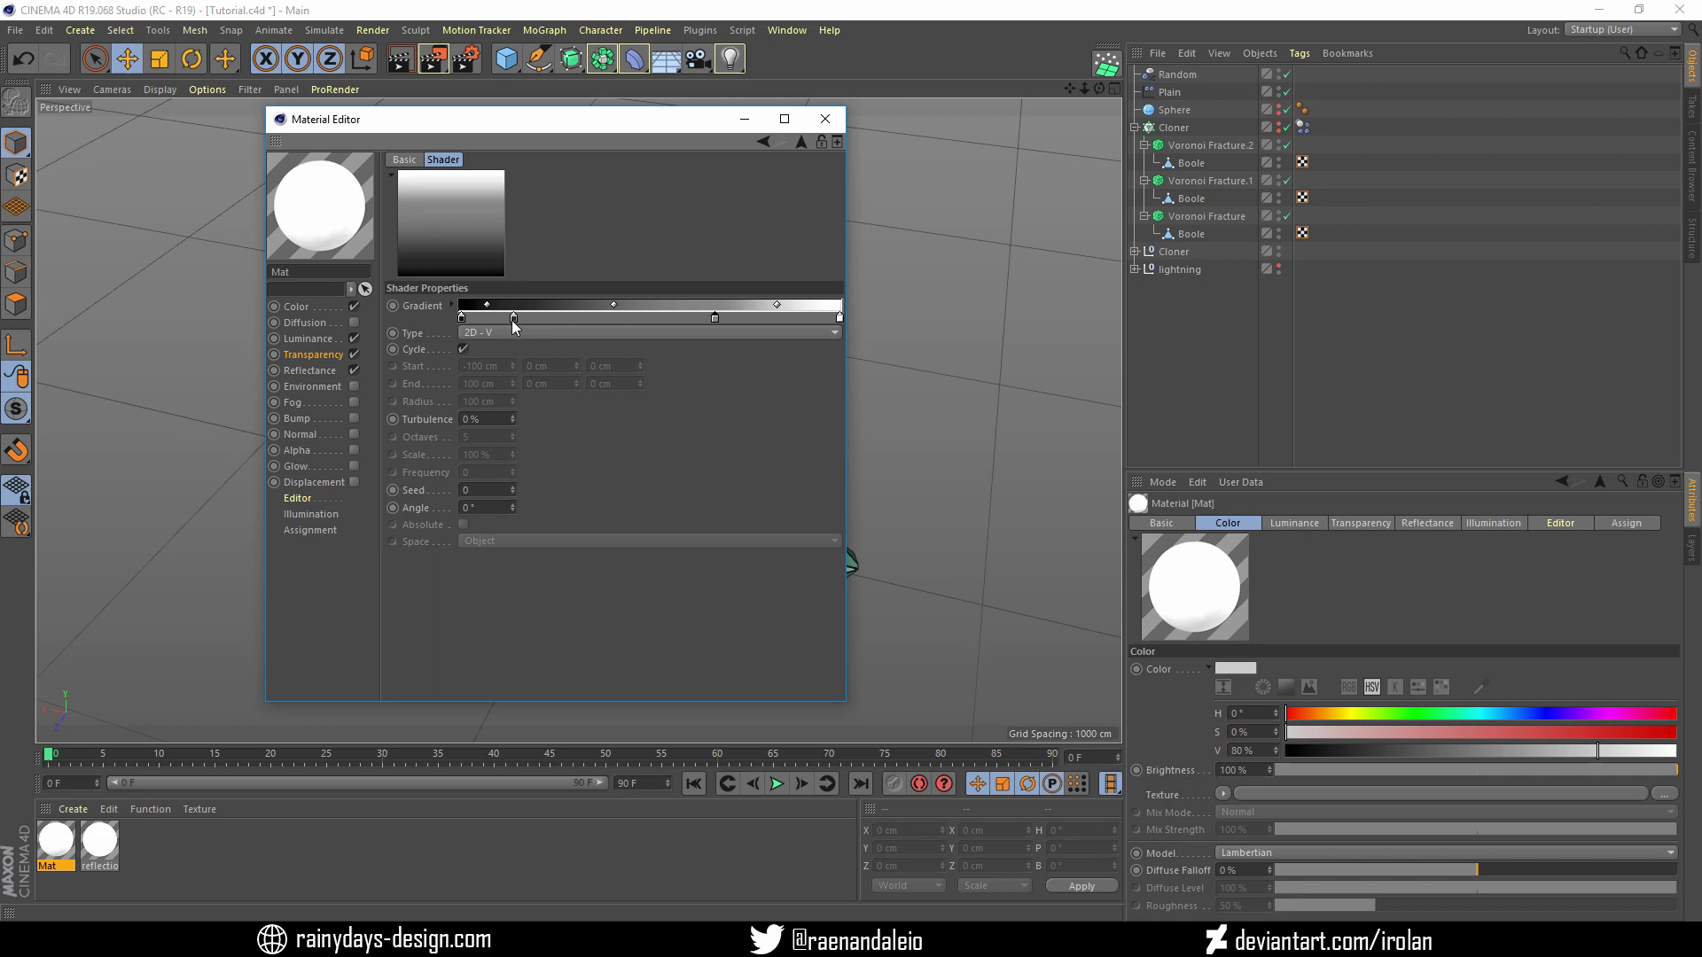
drag(514, 319, 516, 319)
Colour the first gradient knot grey, RGB 175, 175, 175
double_click(461, 318)
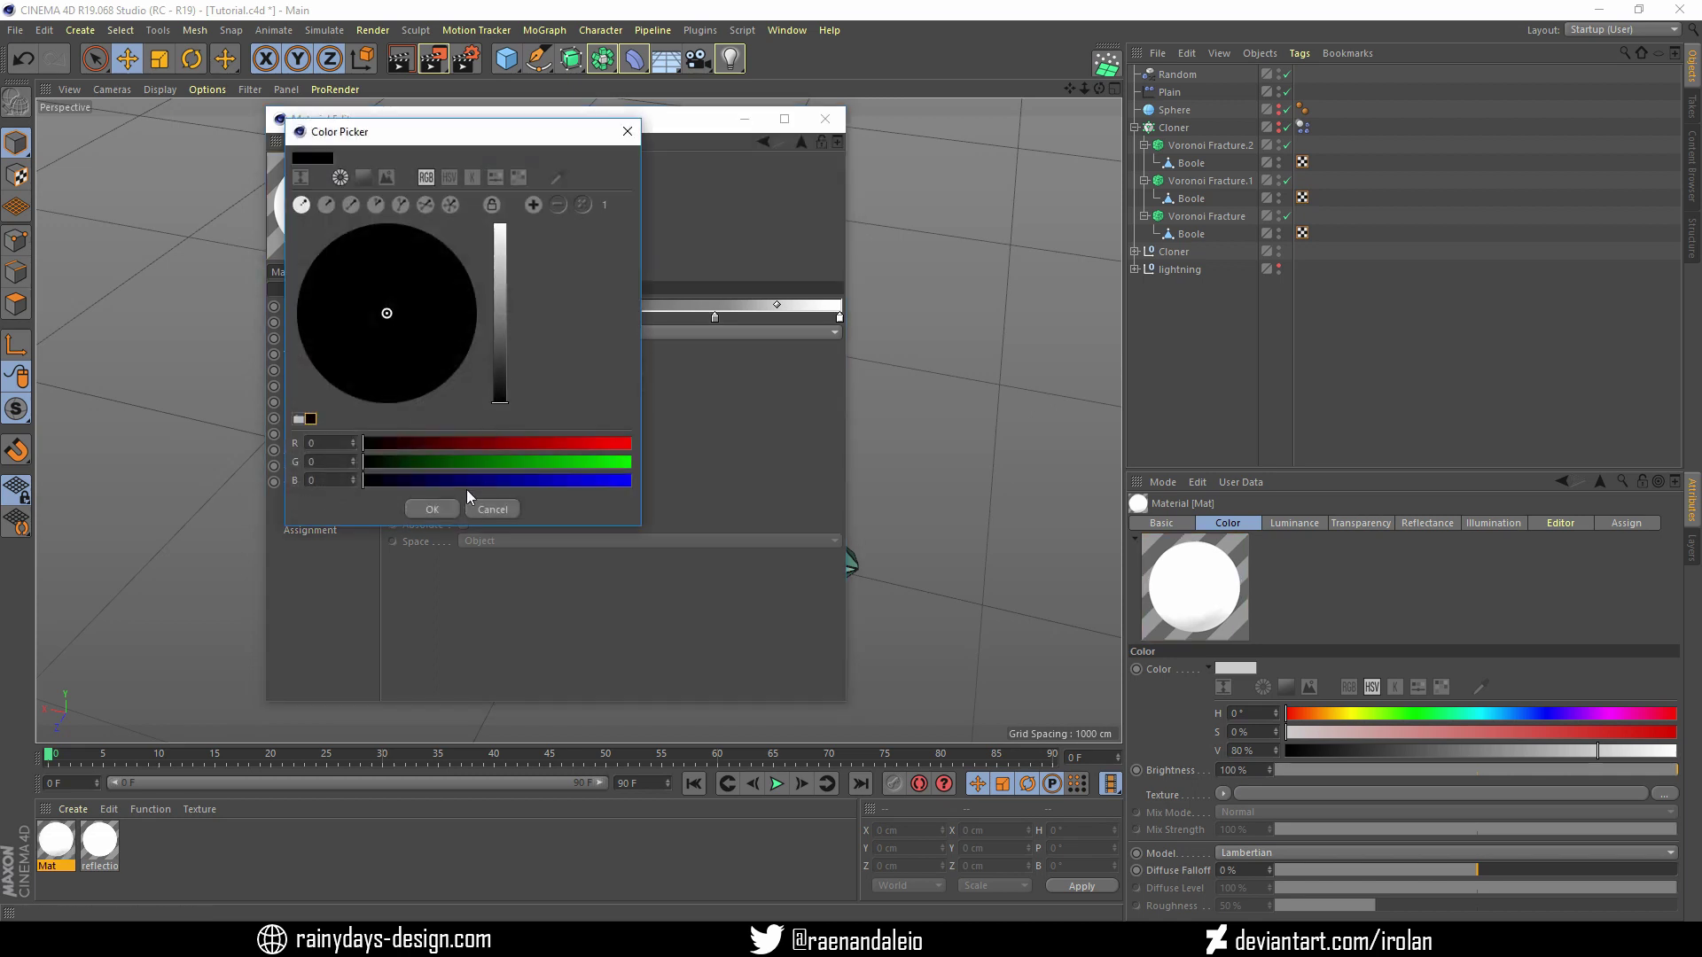
click(342, 441)
text(175)
key(Tab)
text(175)
key(Tab)
text(175)
key(Return)
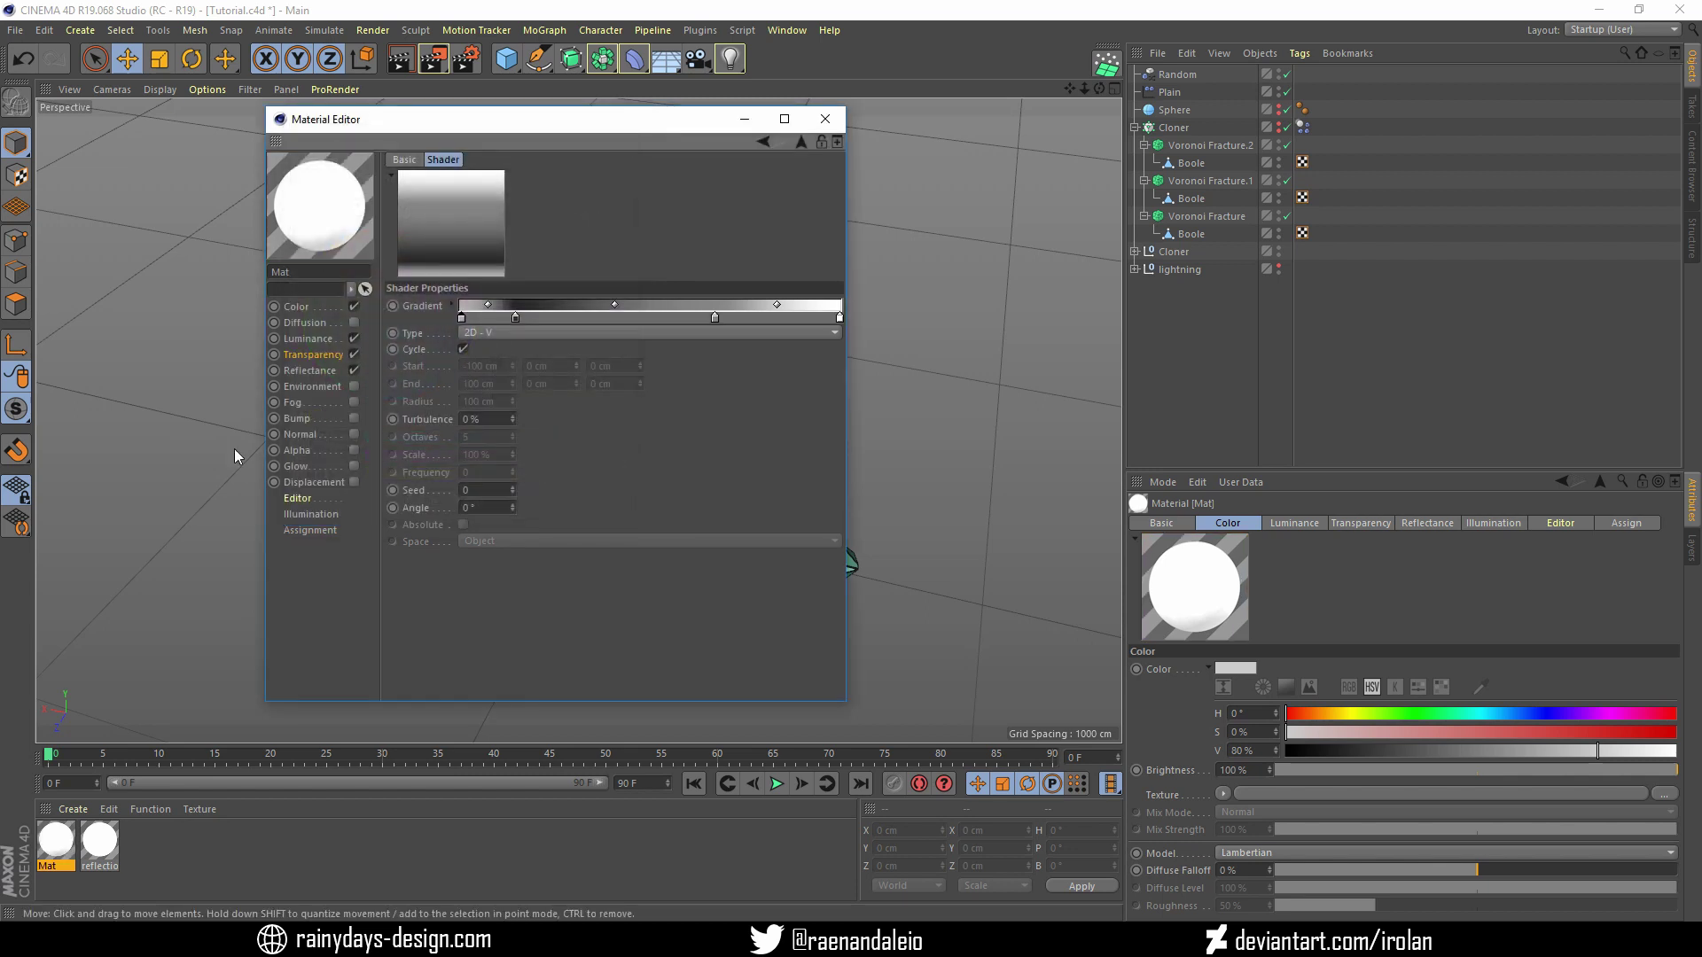
Colour the second gradient knot light grey, RGB 225, 225, 225
click(514, 317)
double_click(514, 316)
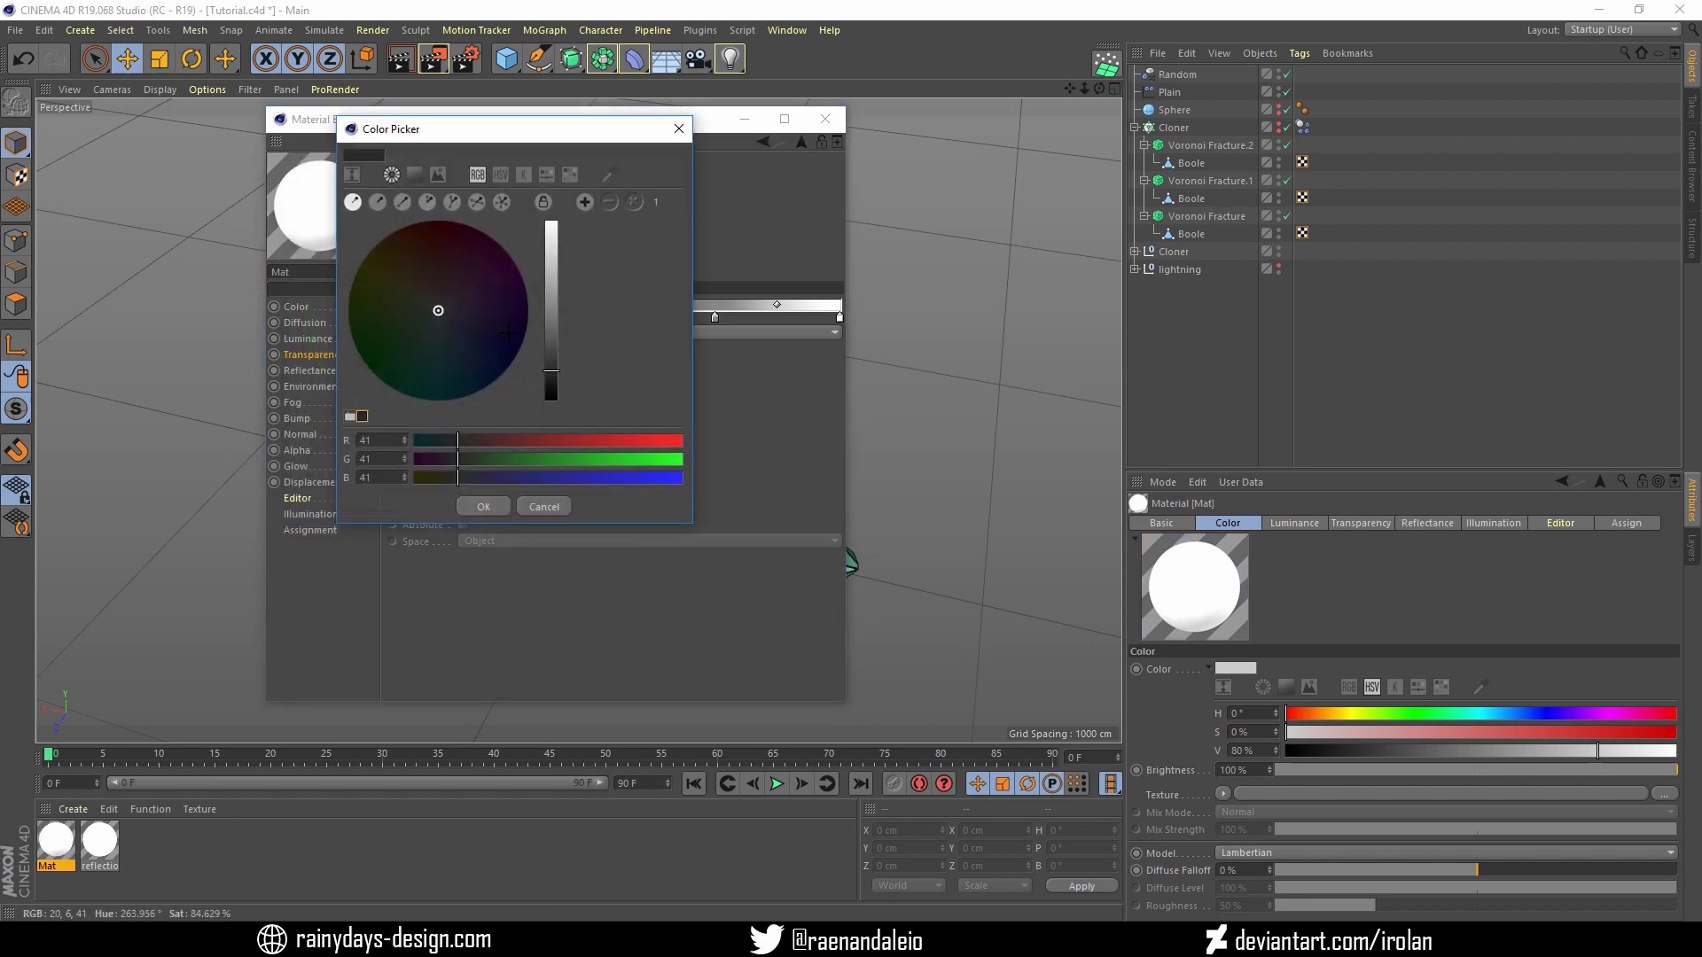
text(225)
key(Tab)
text(225)
key(Tab)
text(225)
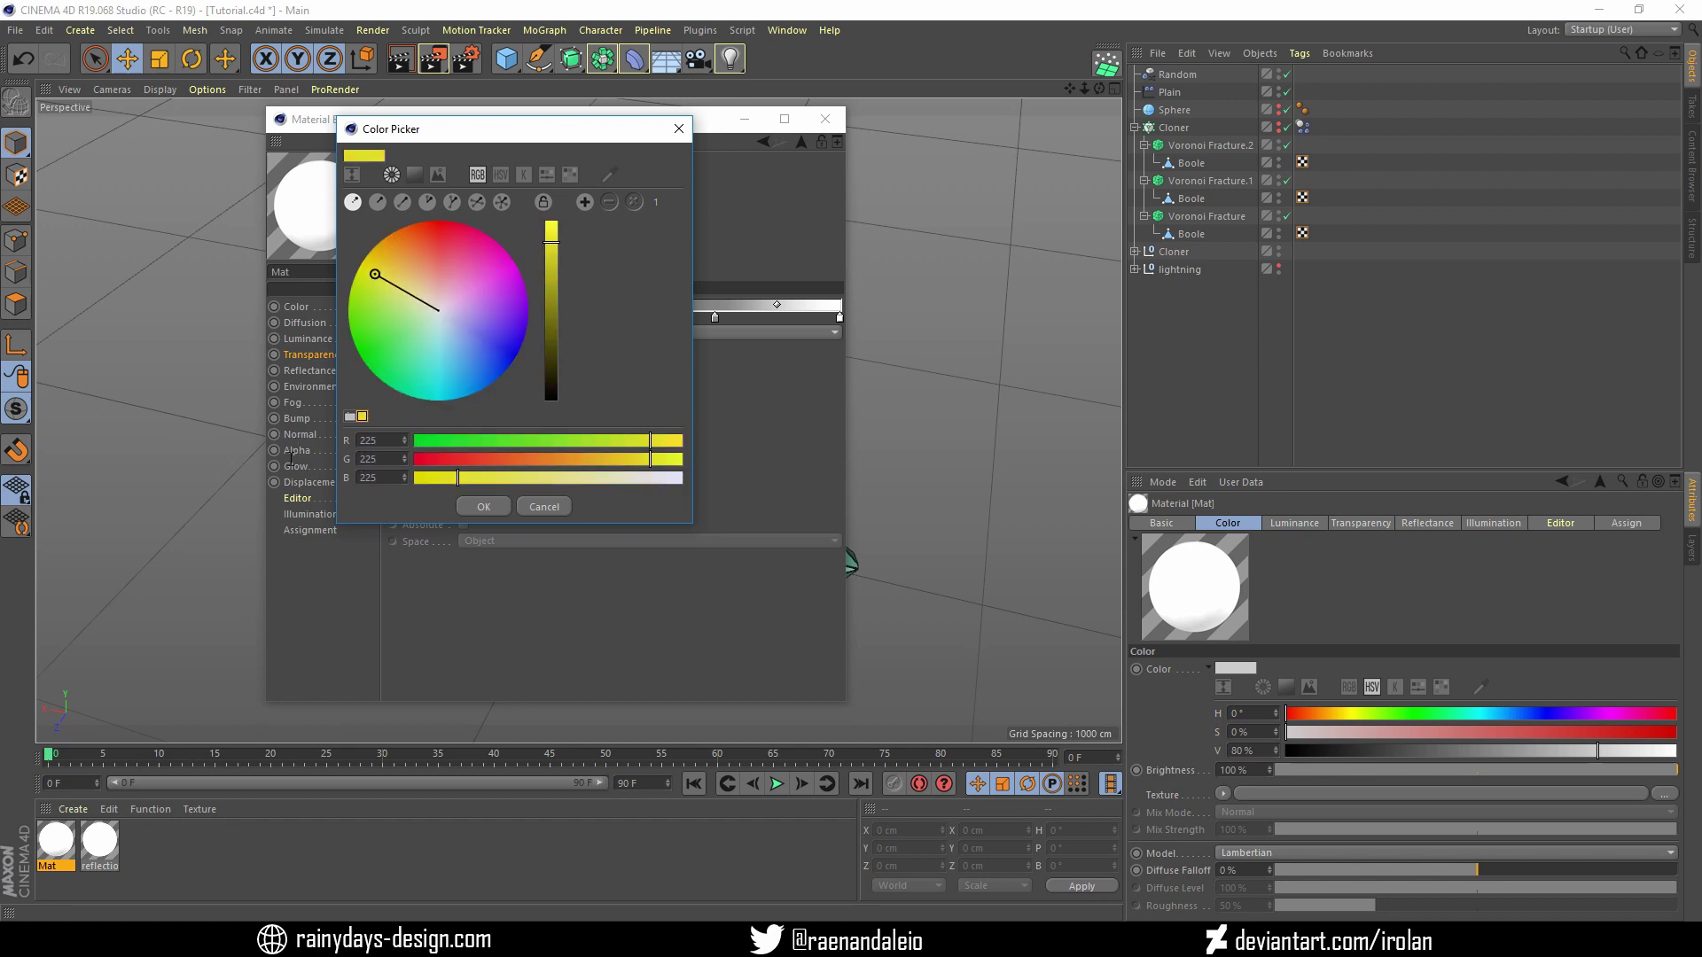
click(483, 506)
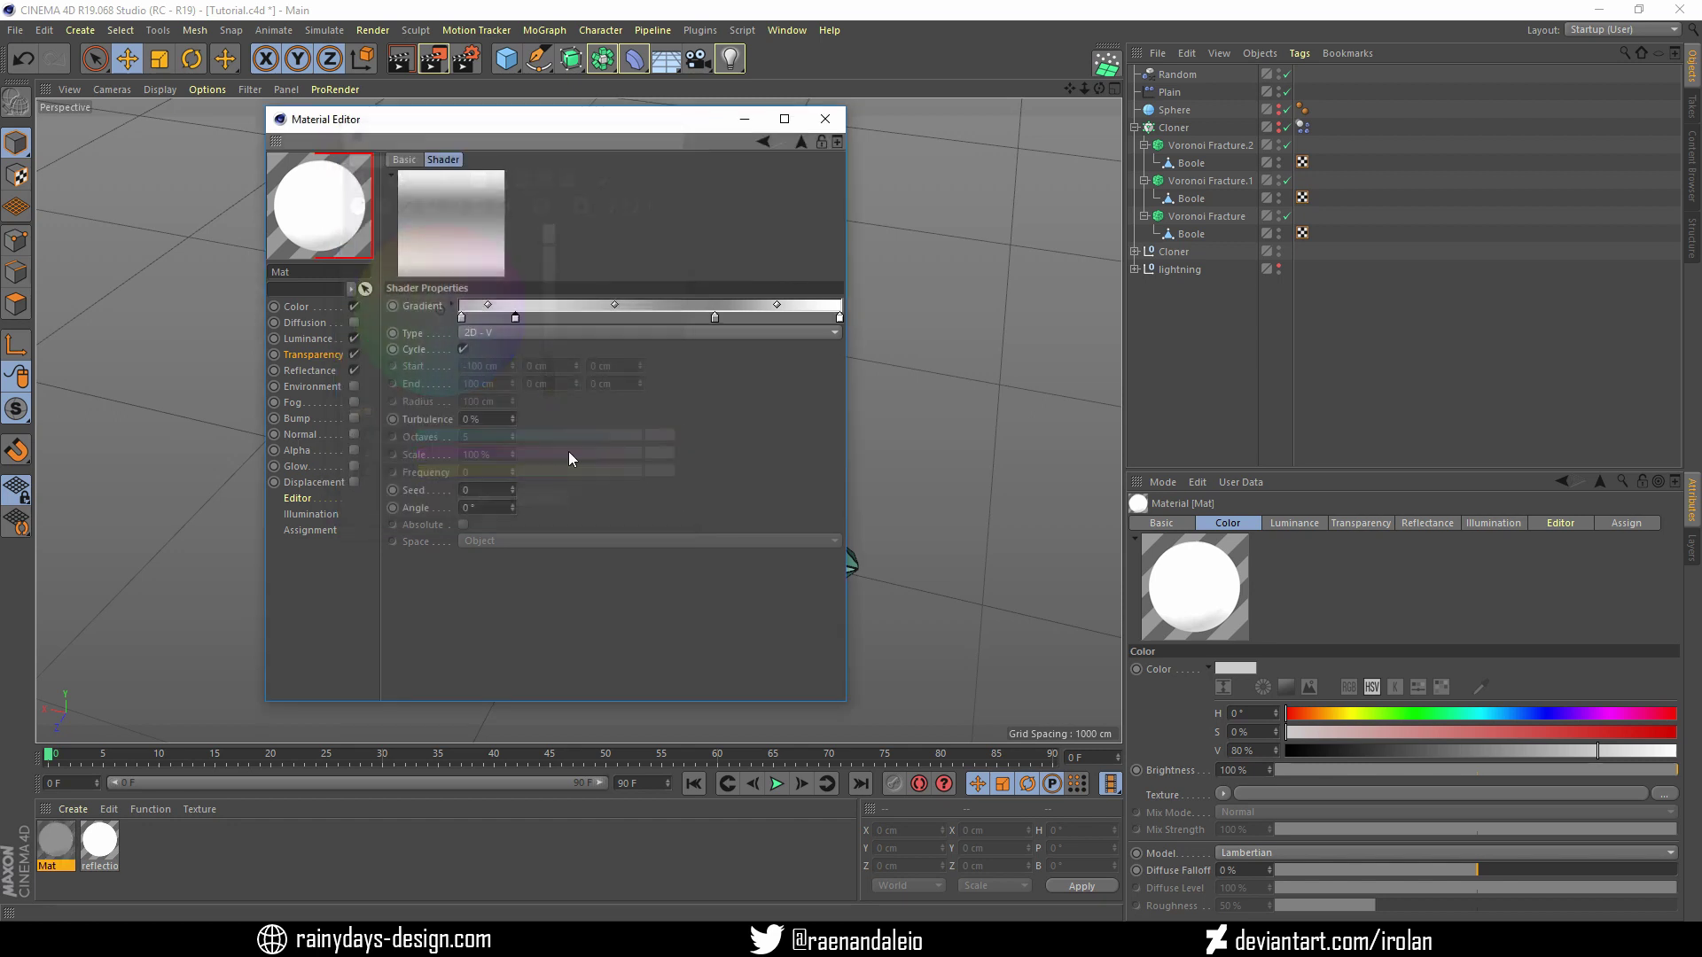
Raise the third knot to white (255) and set gradient turbulence to 10%
double_click(716, 316)
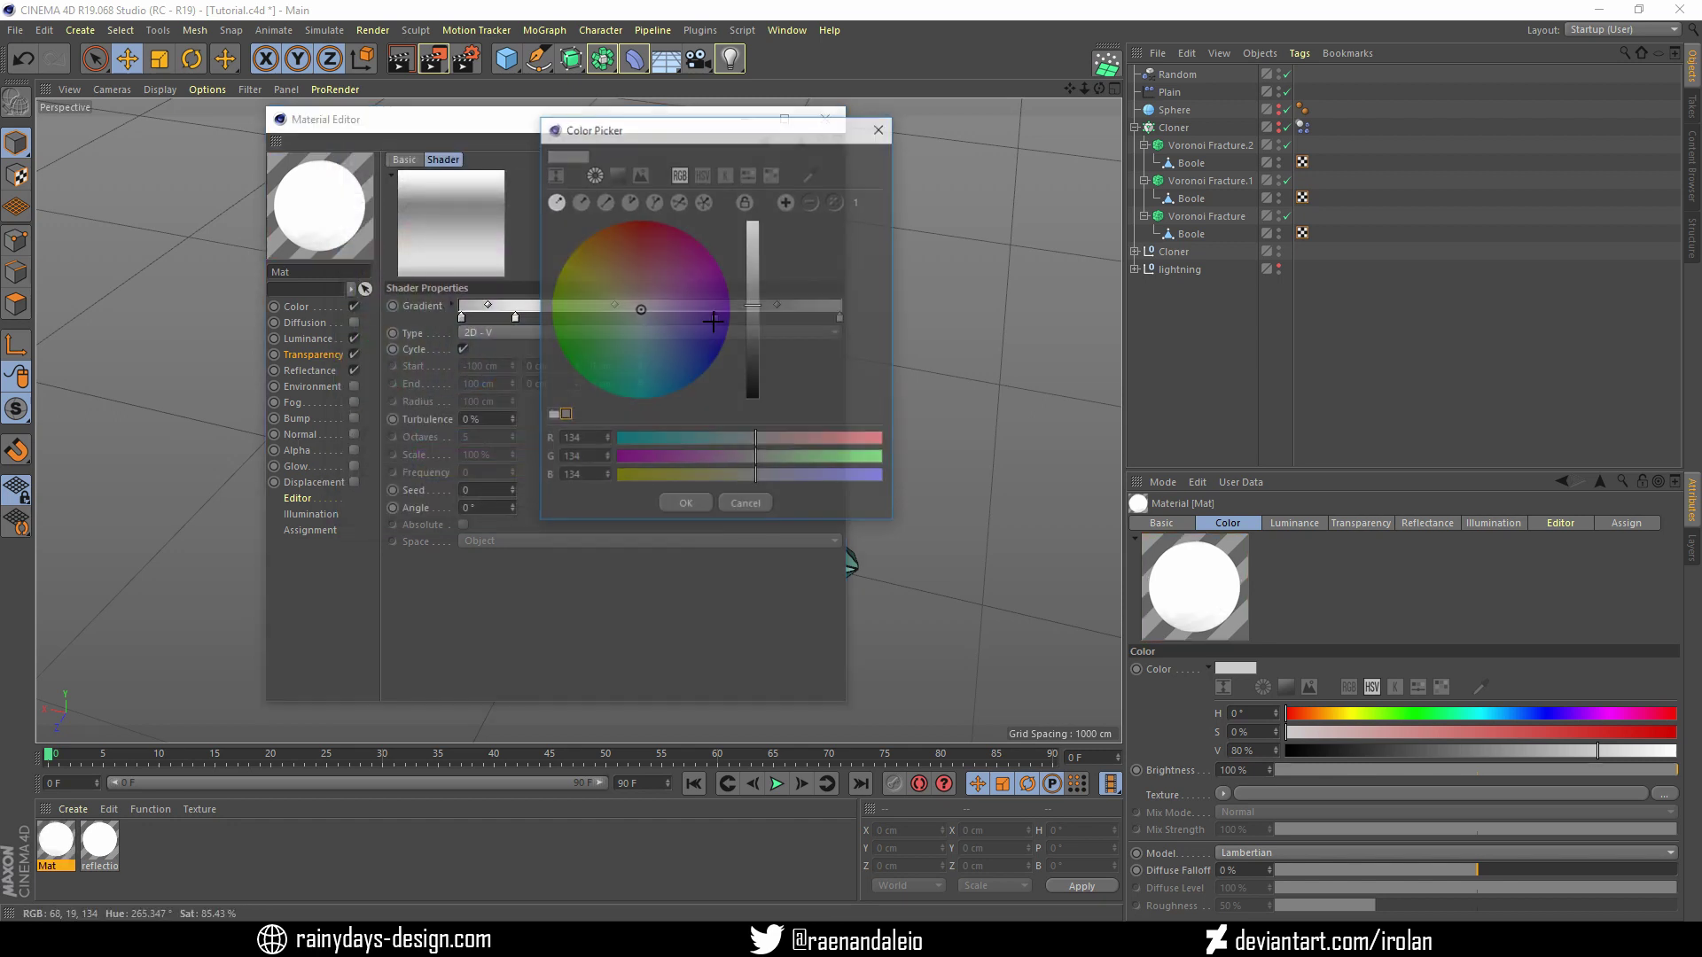
double_click(581, 443)
mouse_move(670, 440)
mouse_down()
mouse_move(939, 450)
mouse_move(886, 458)
mouse_up()
click(862, 479)
click(685, 505)
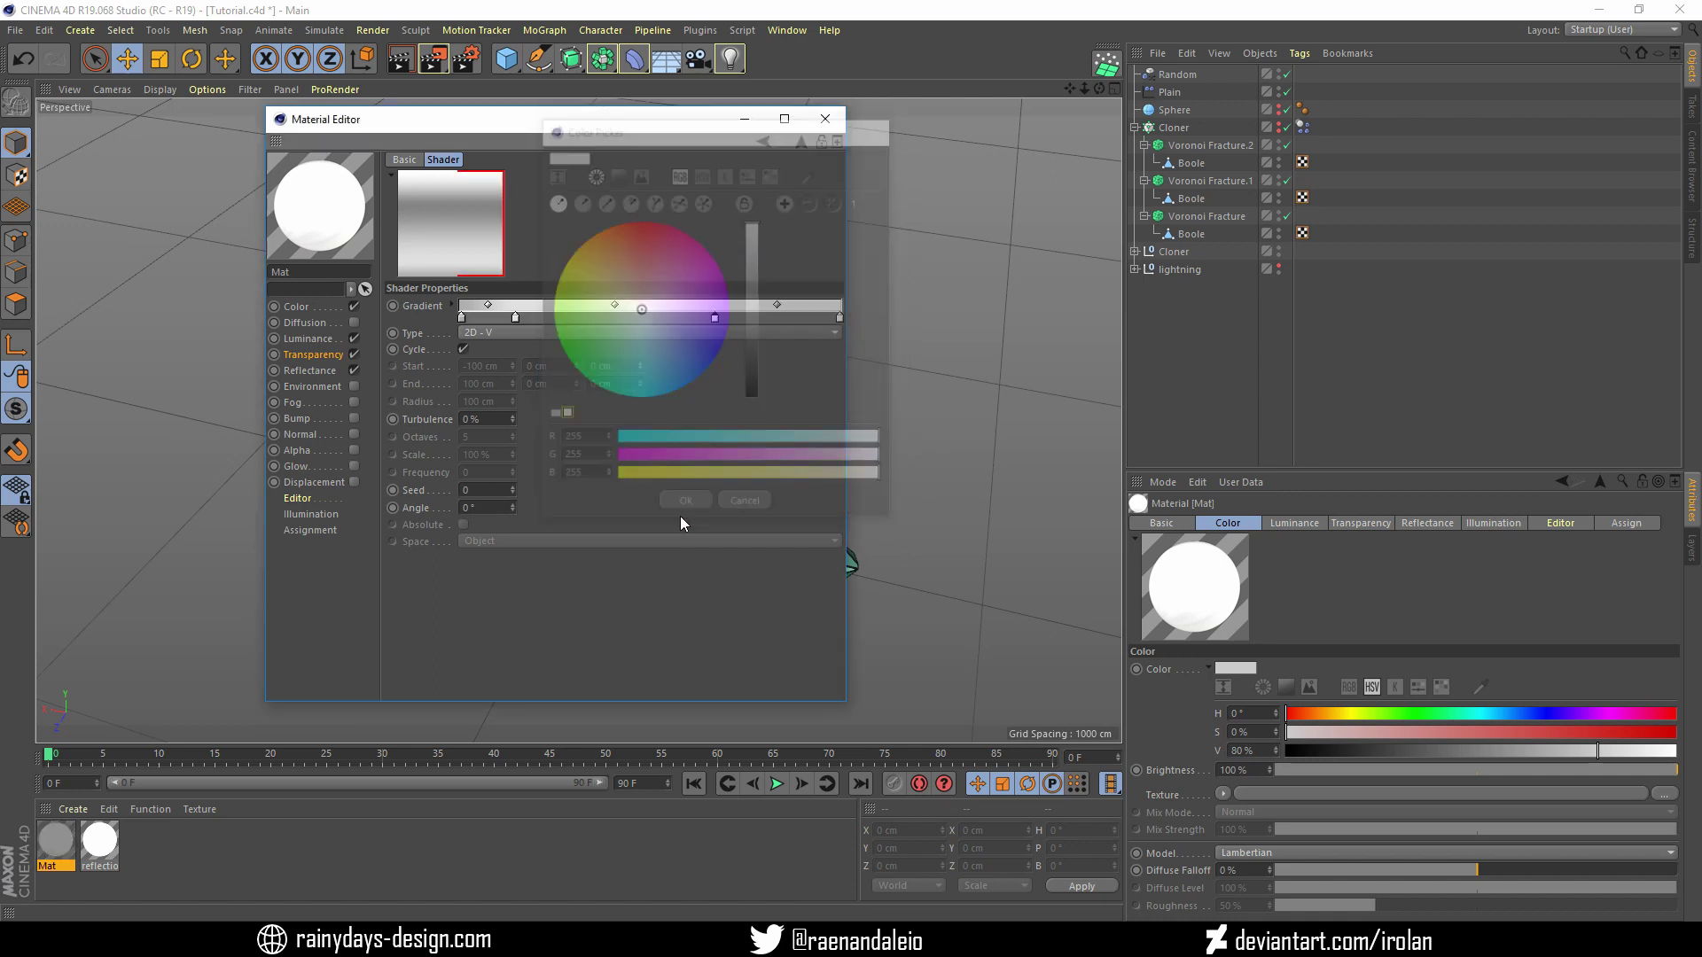
double_click(479, 420)
text(10)
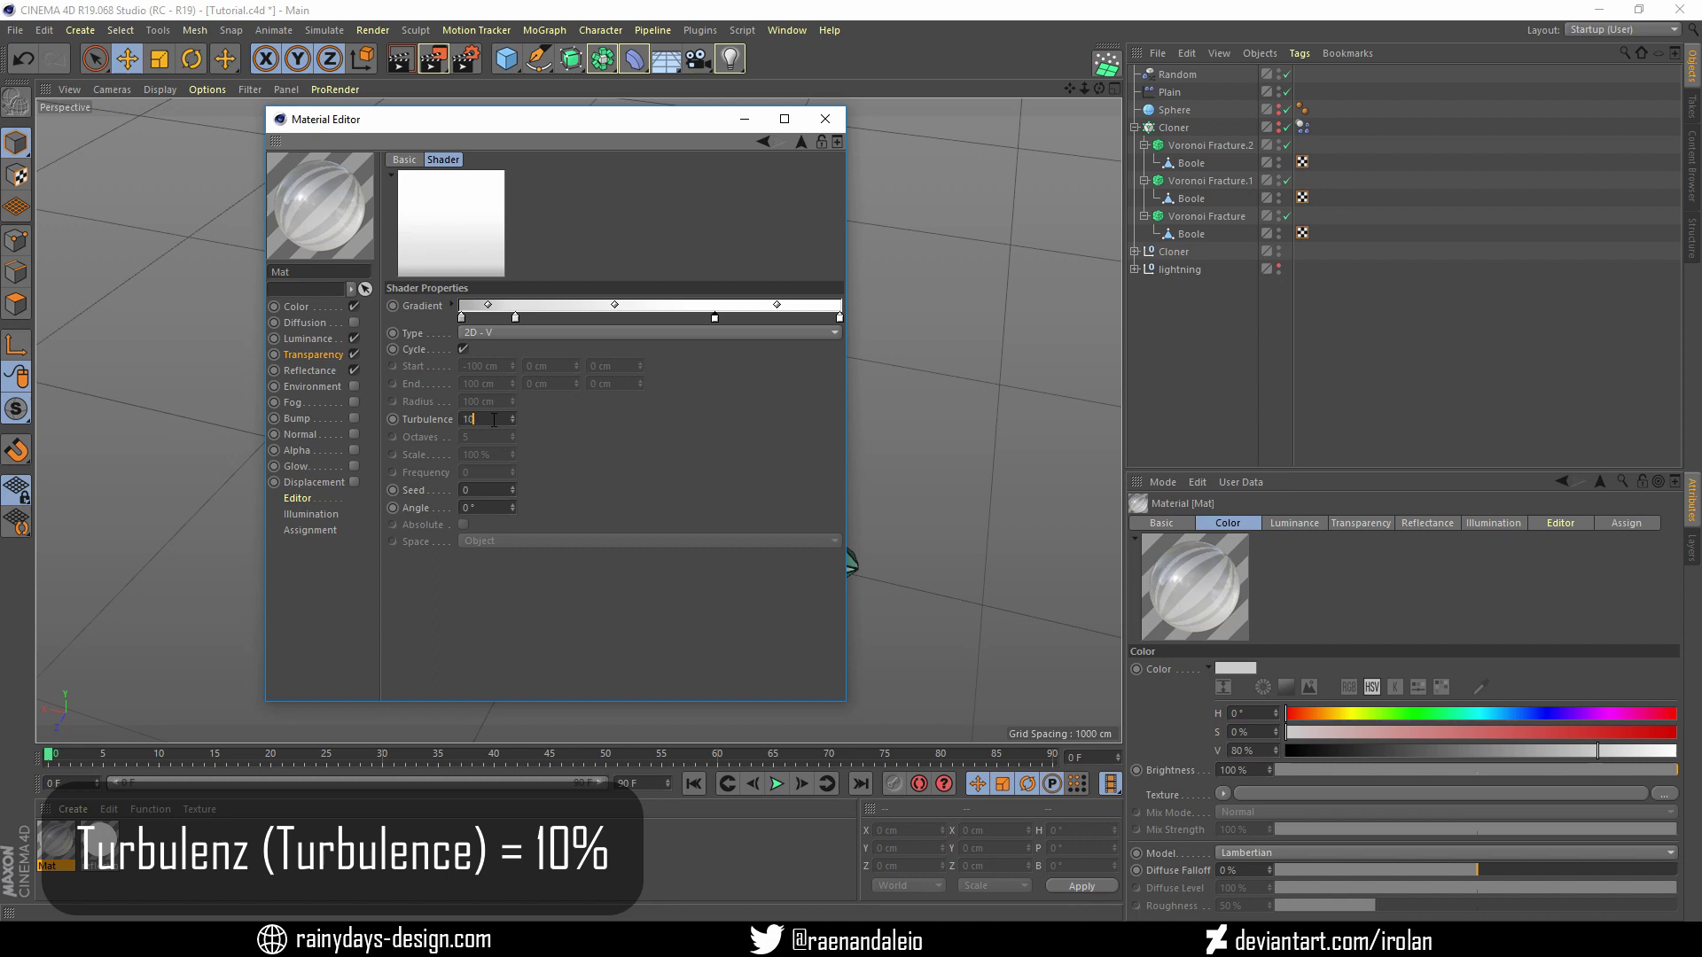
key(Return)
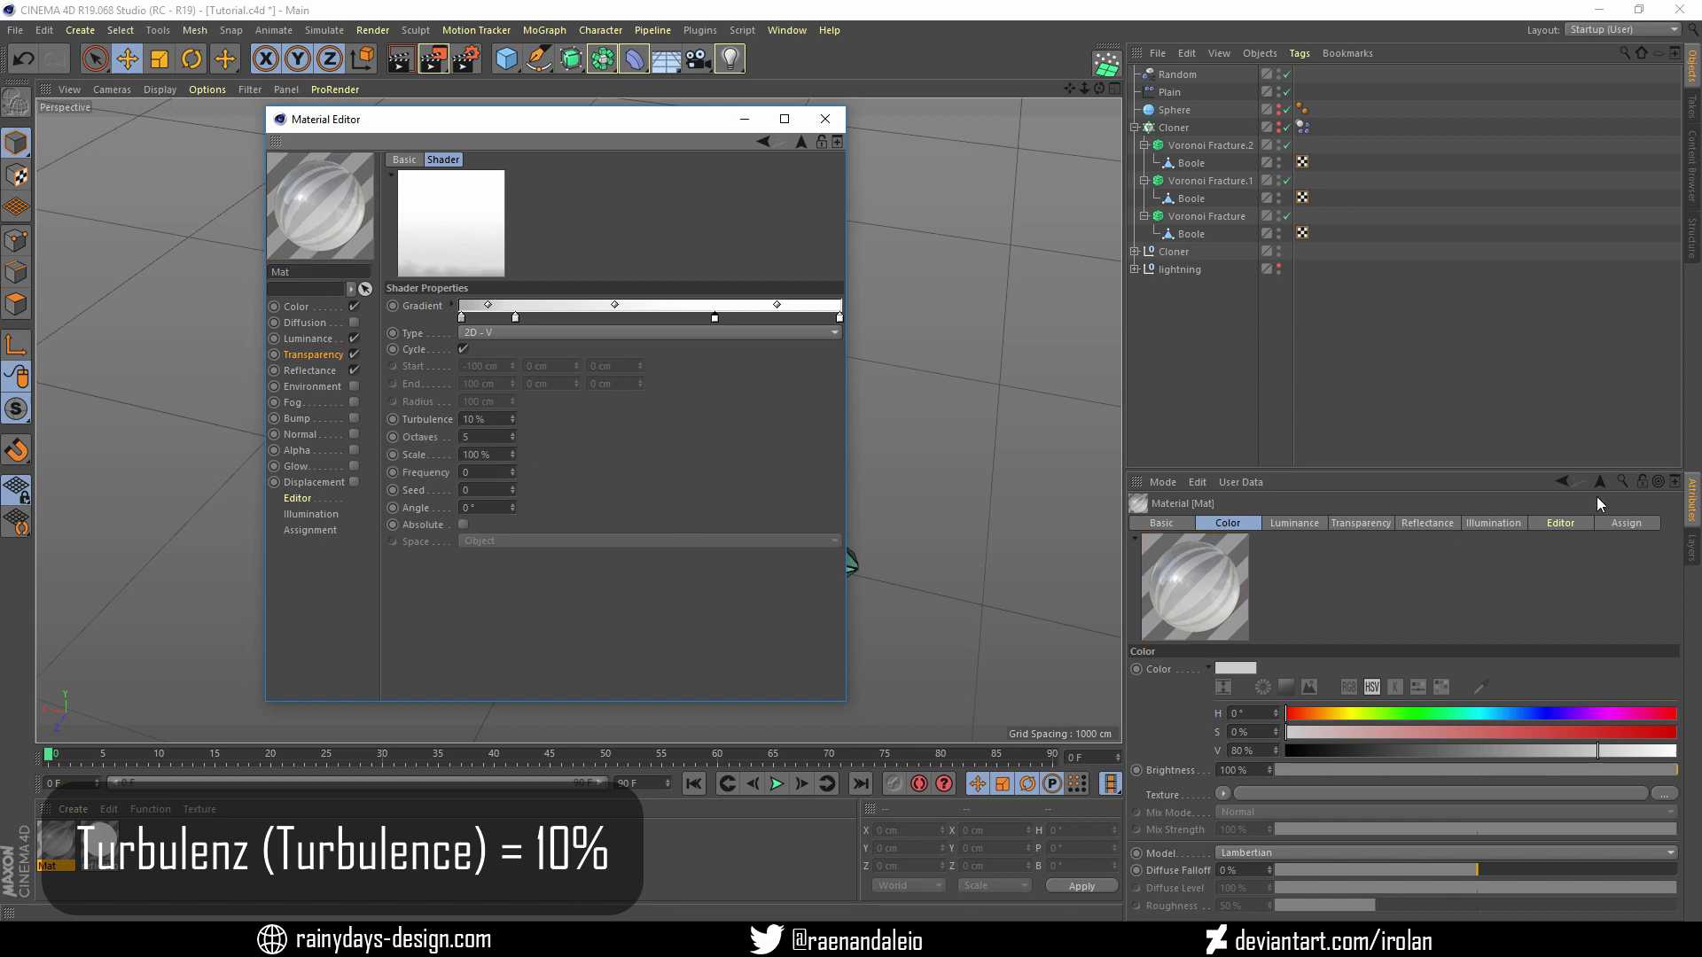
In Reflectance, set the layer blend to Normal and global reflection brightness to 250%
click(306, 371)
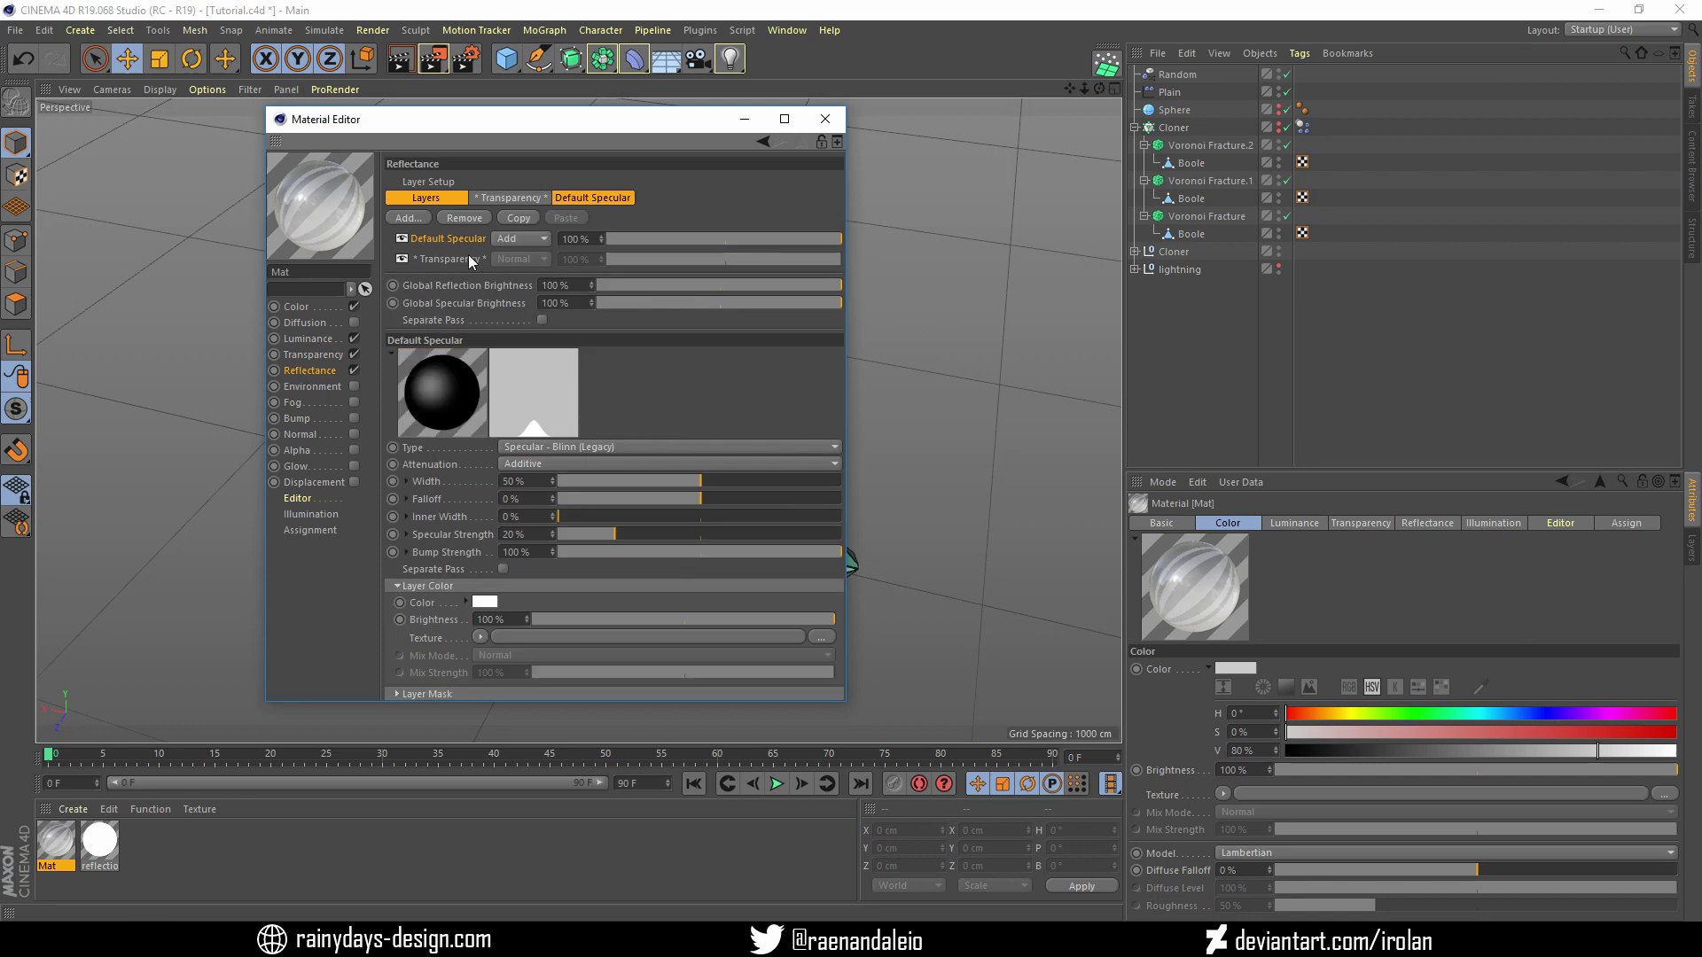
click(520, 257)
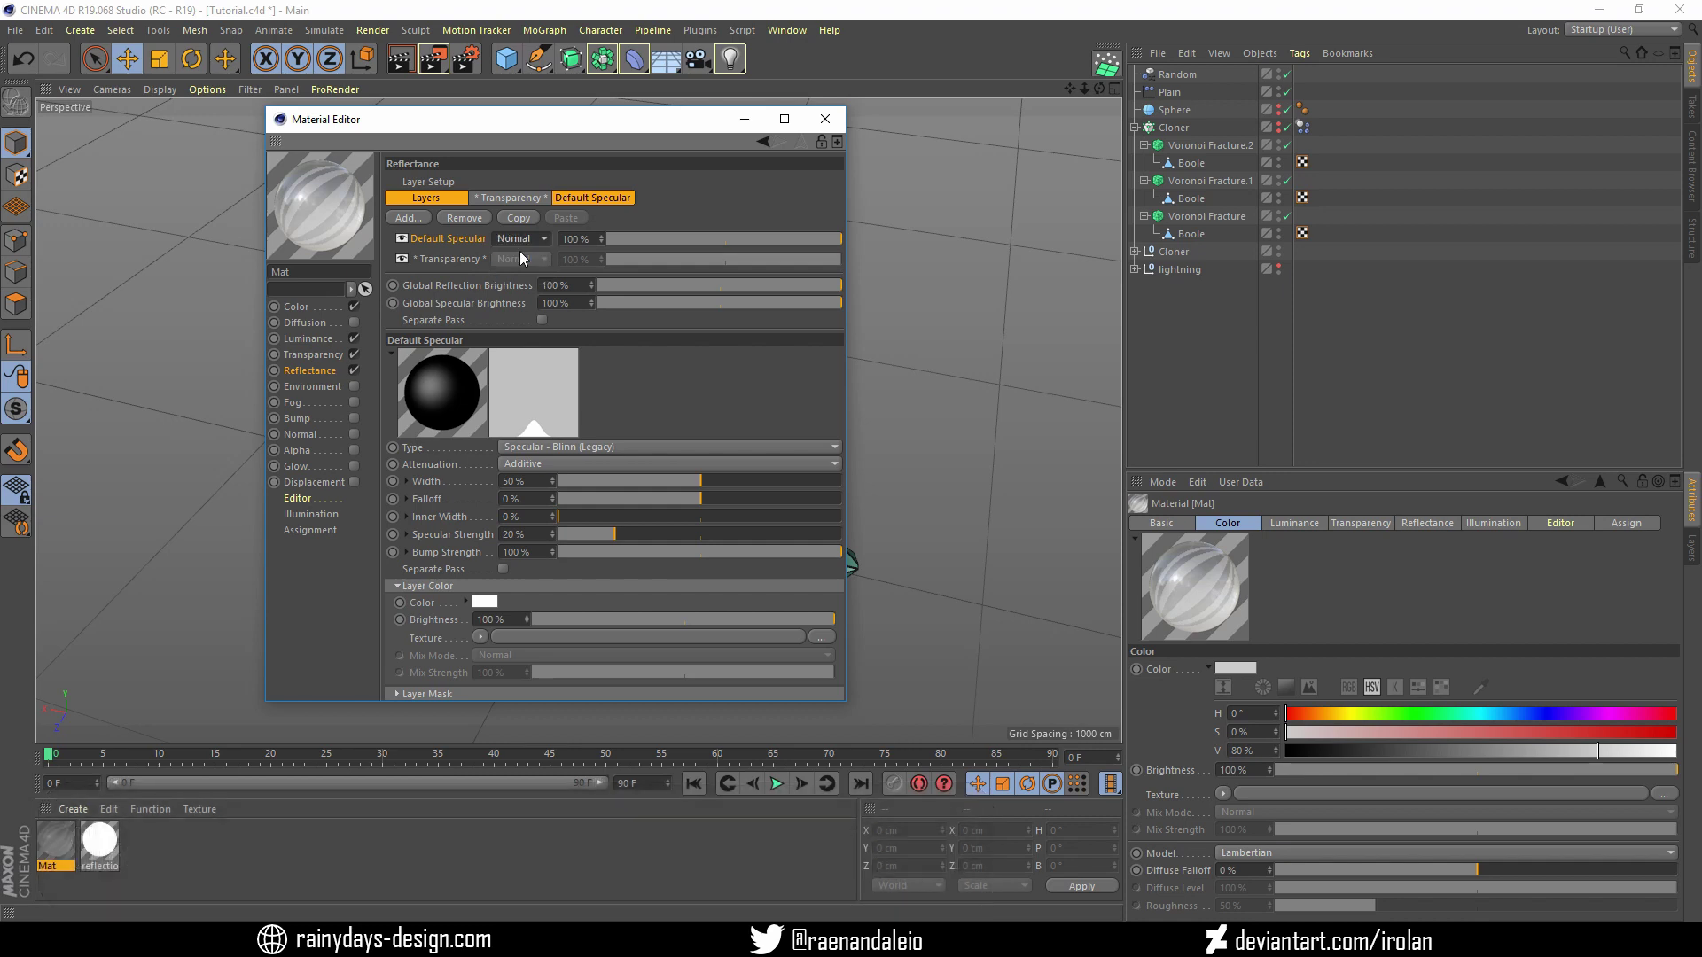
click(566, 285)
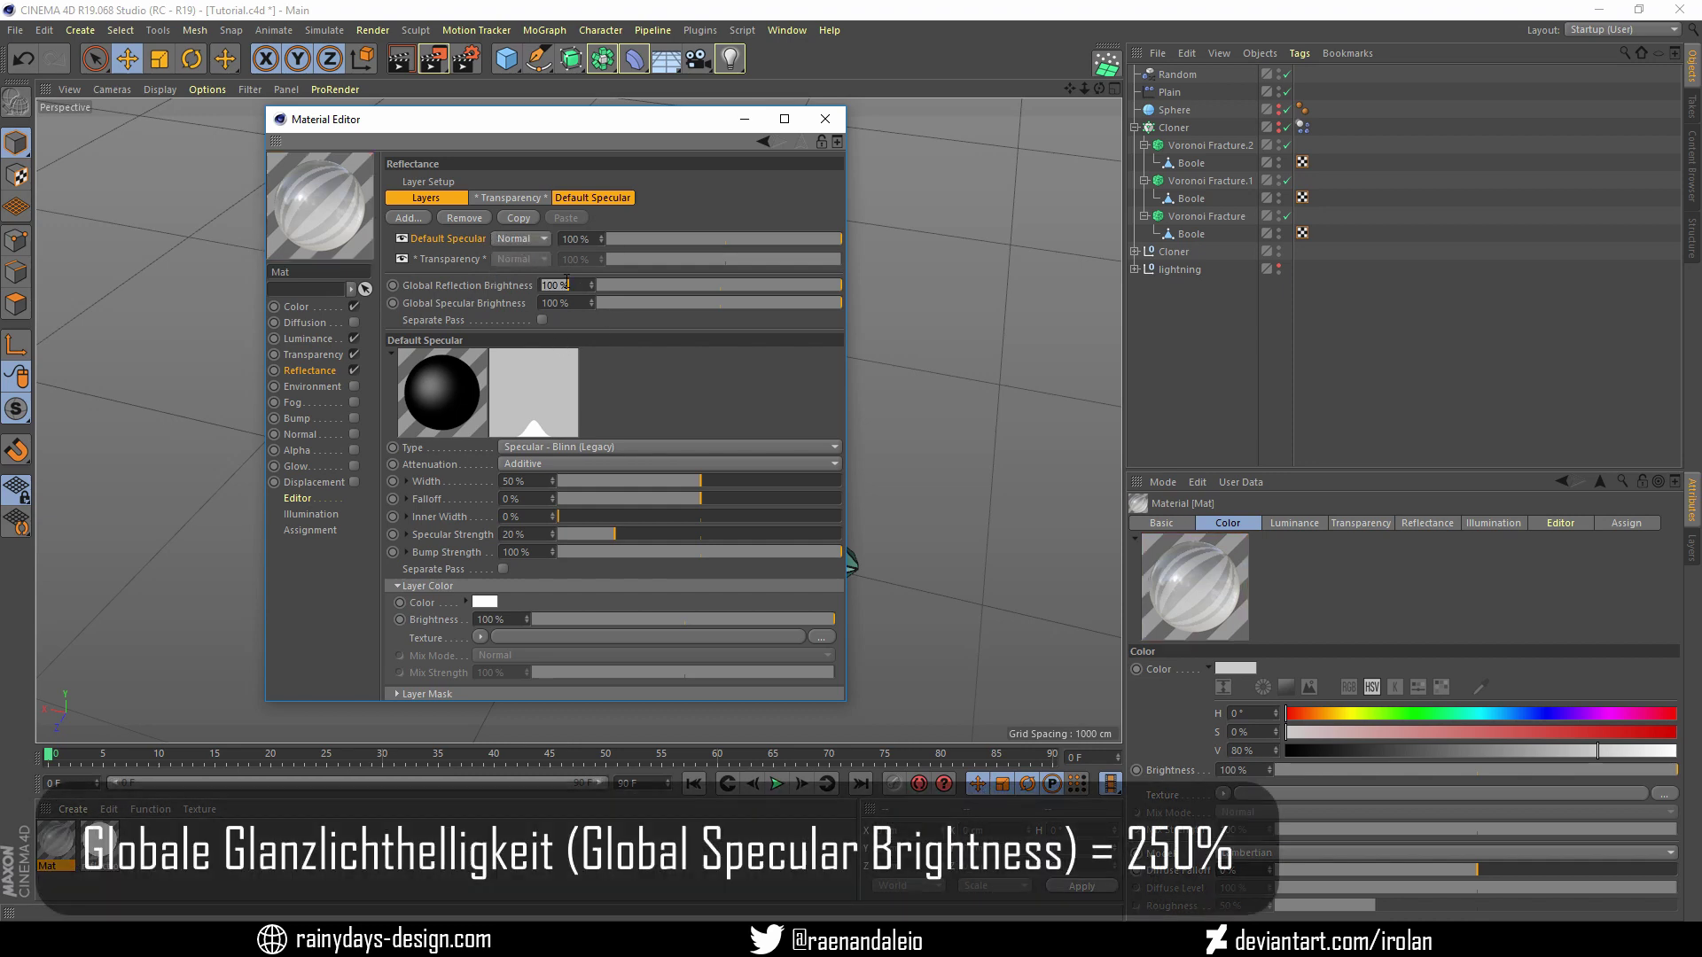
text(250)
key(Return)
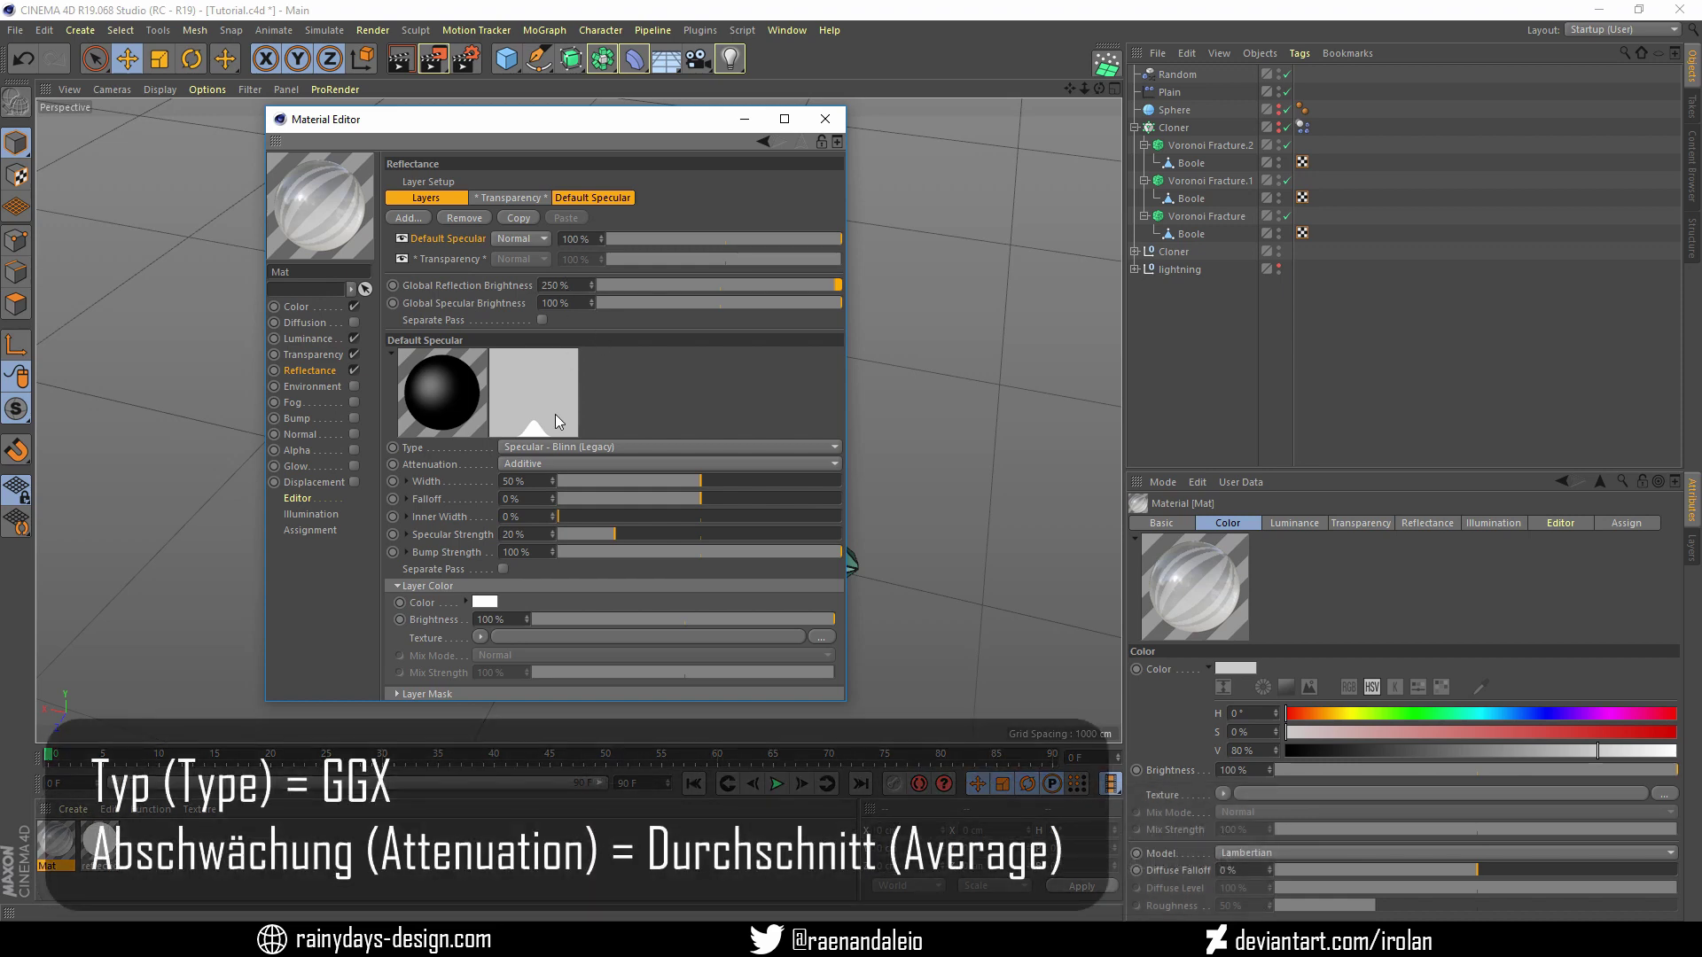
Make the Default Specular layer GGX with Average attenuation and 10% roughness
click(540, 447)
click(534, 476)
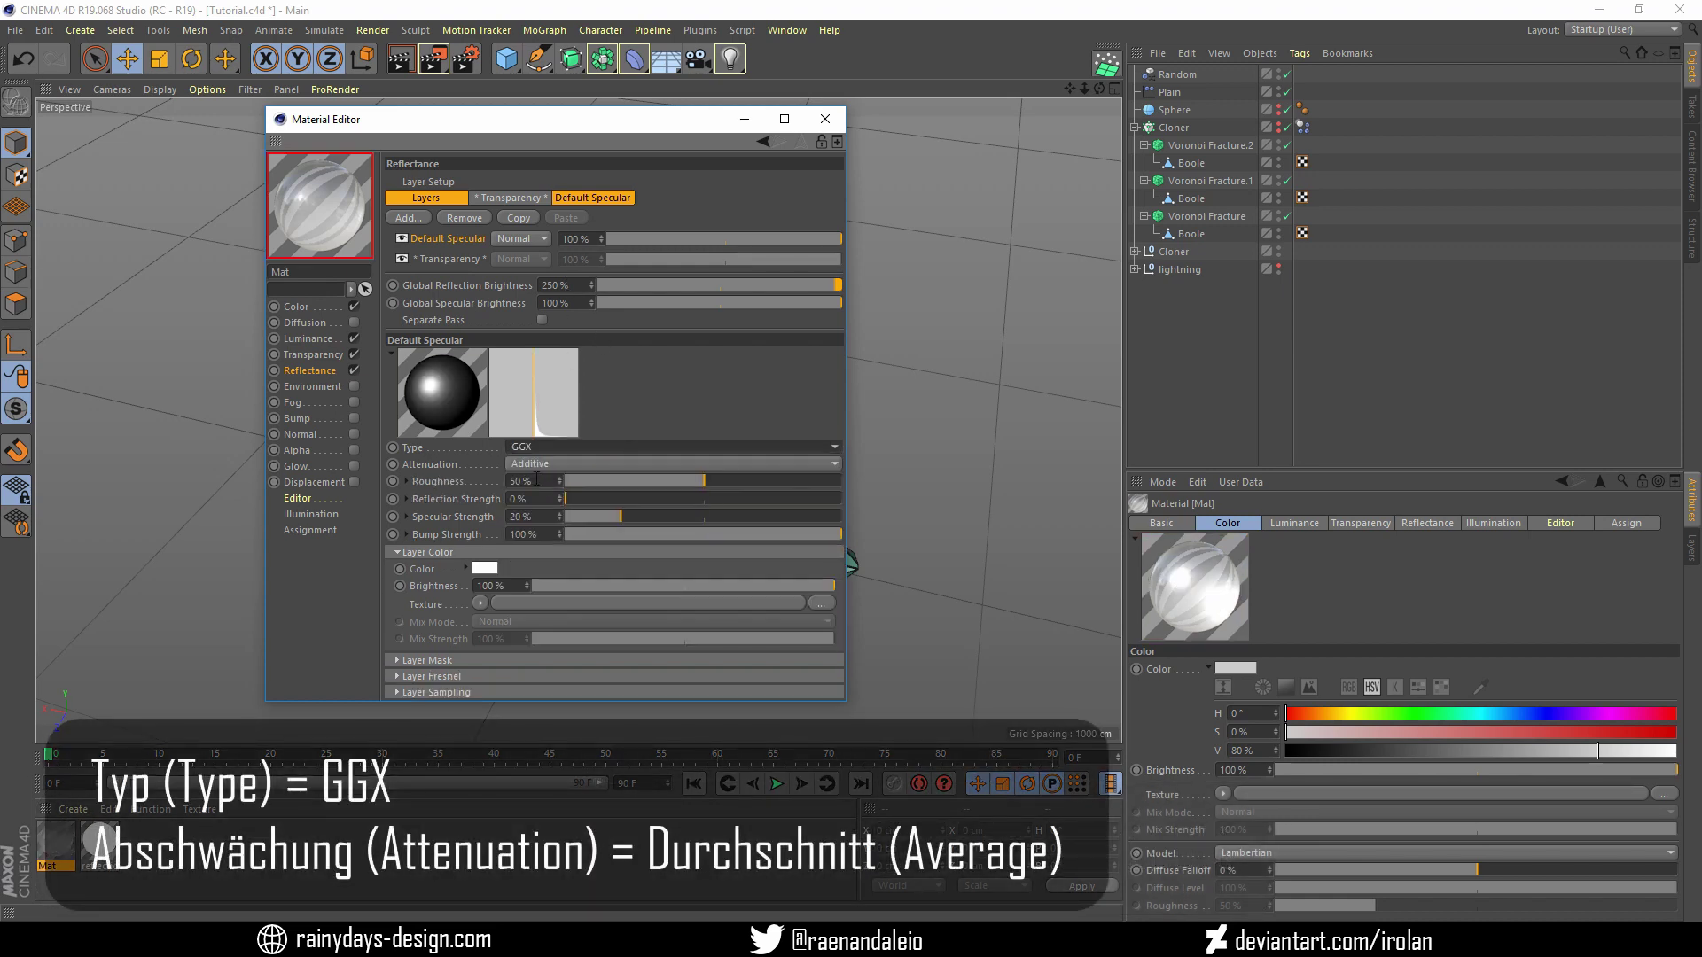
click(578, 461)
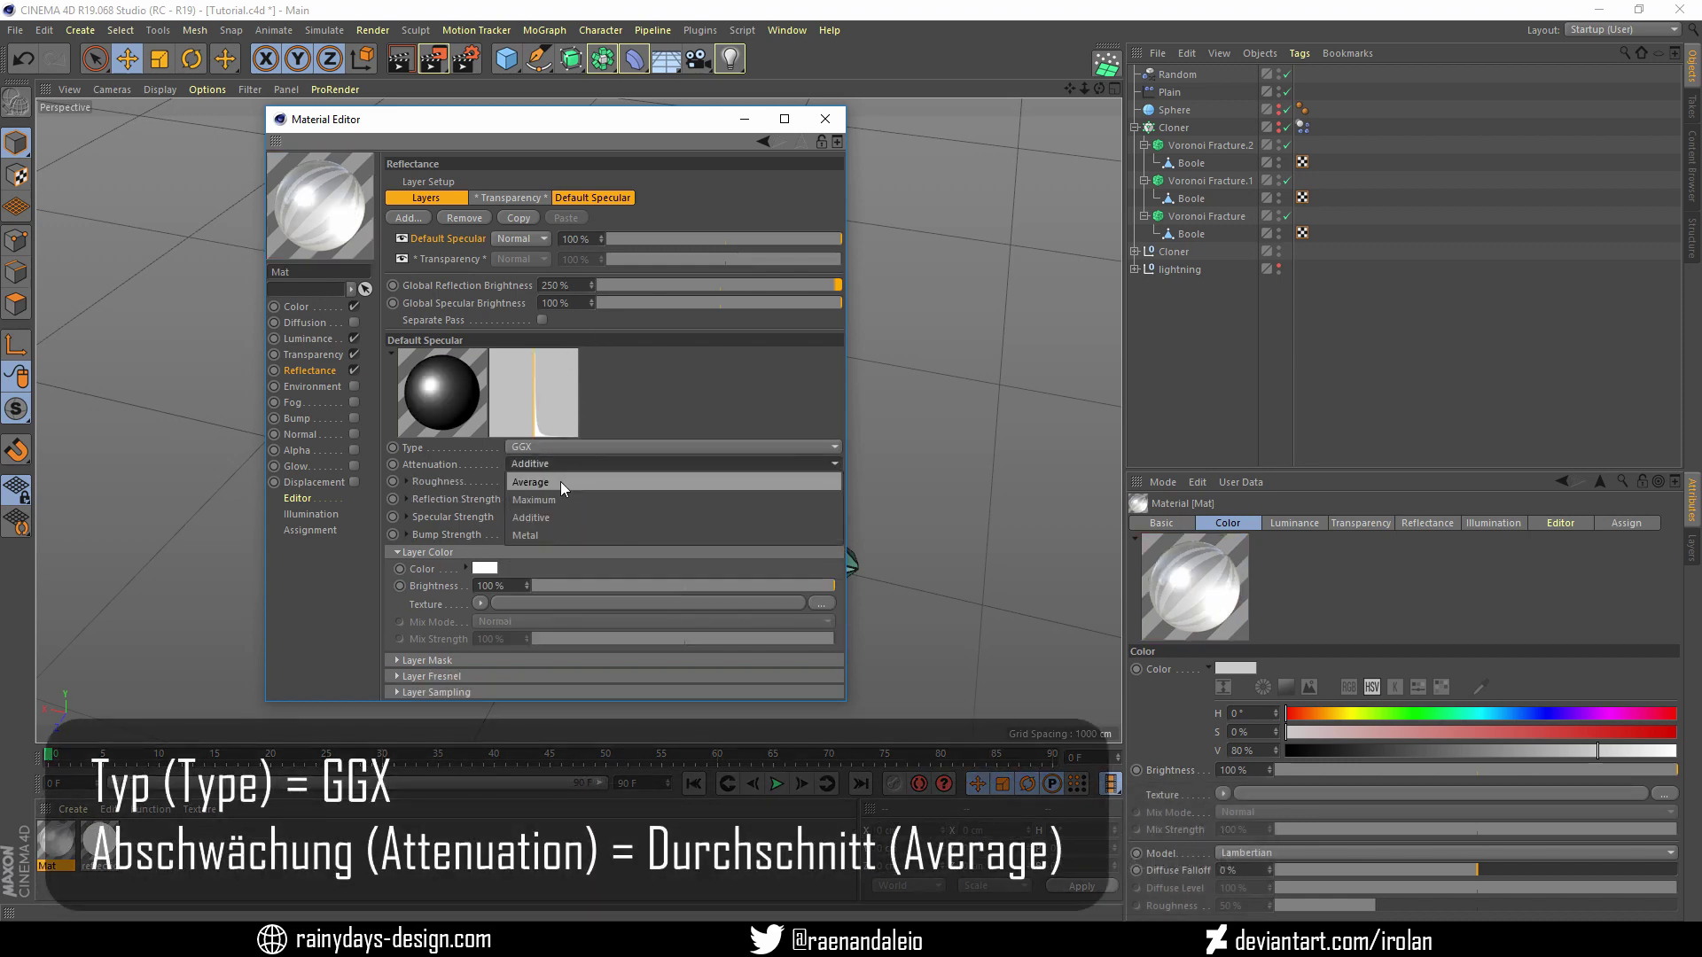
click(536, 482)
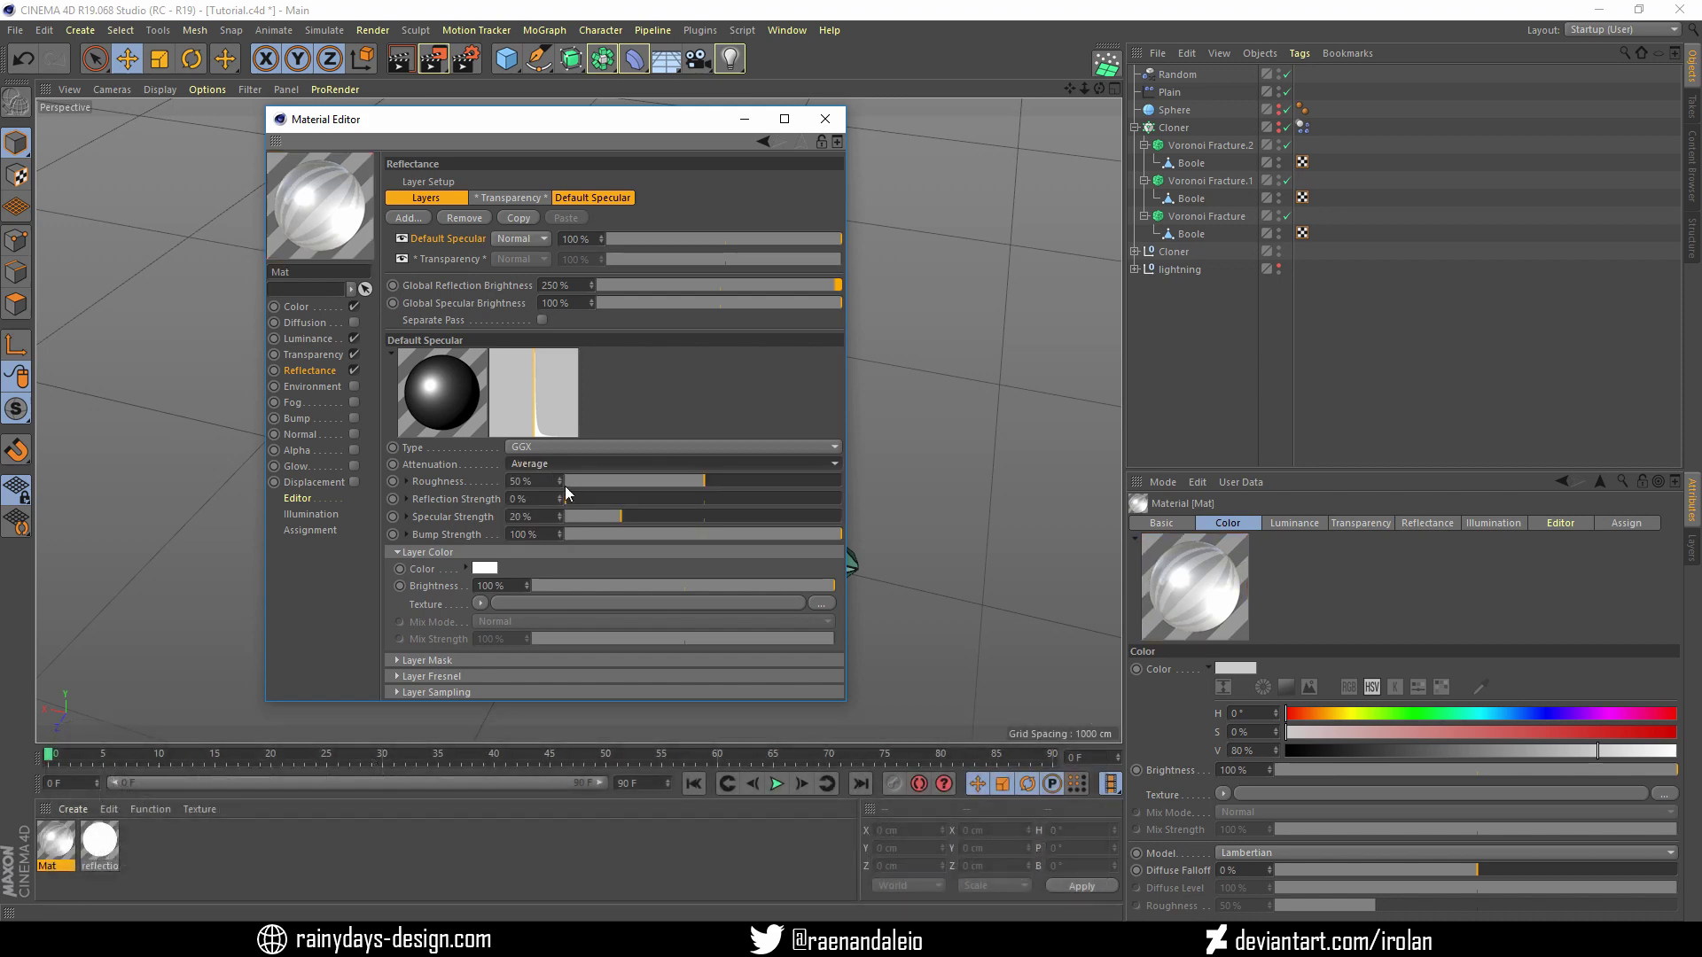
click(545, 480)
text(10)
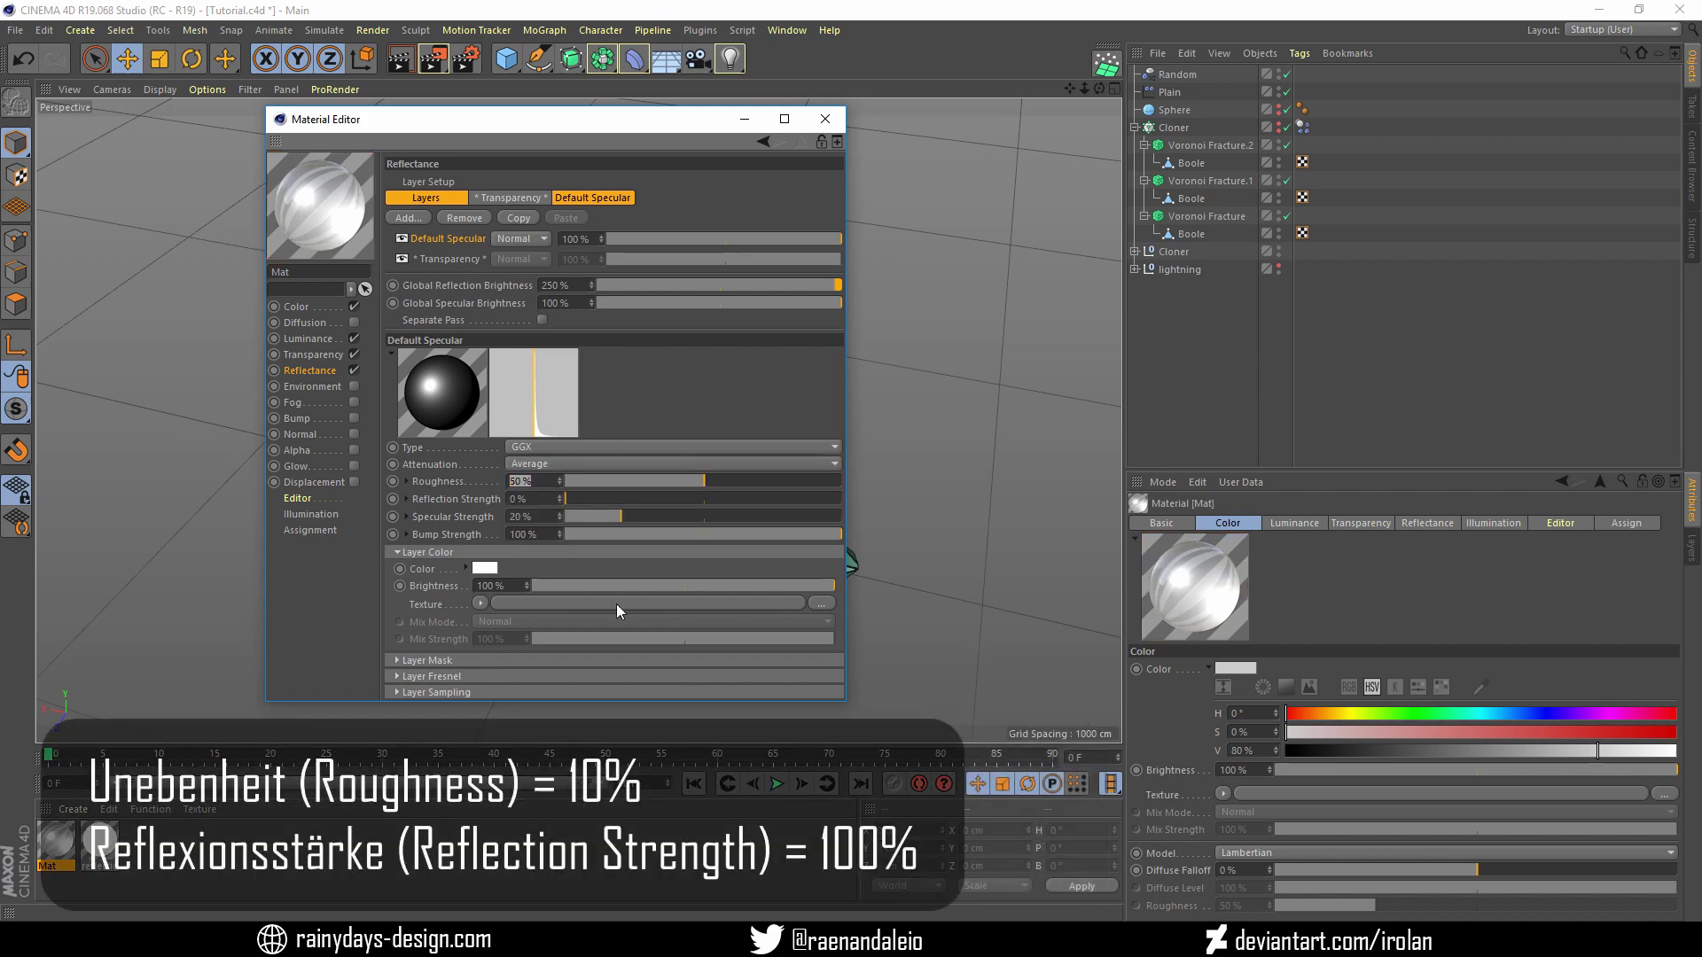
key(Return)
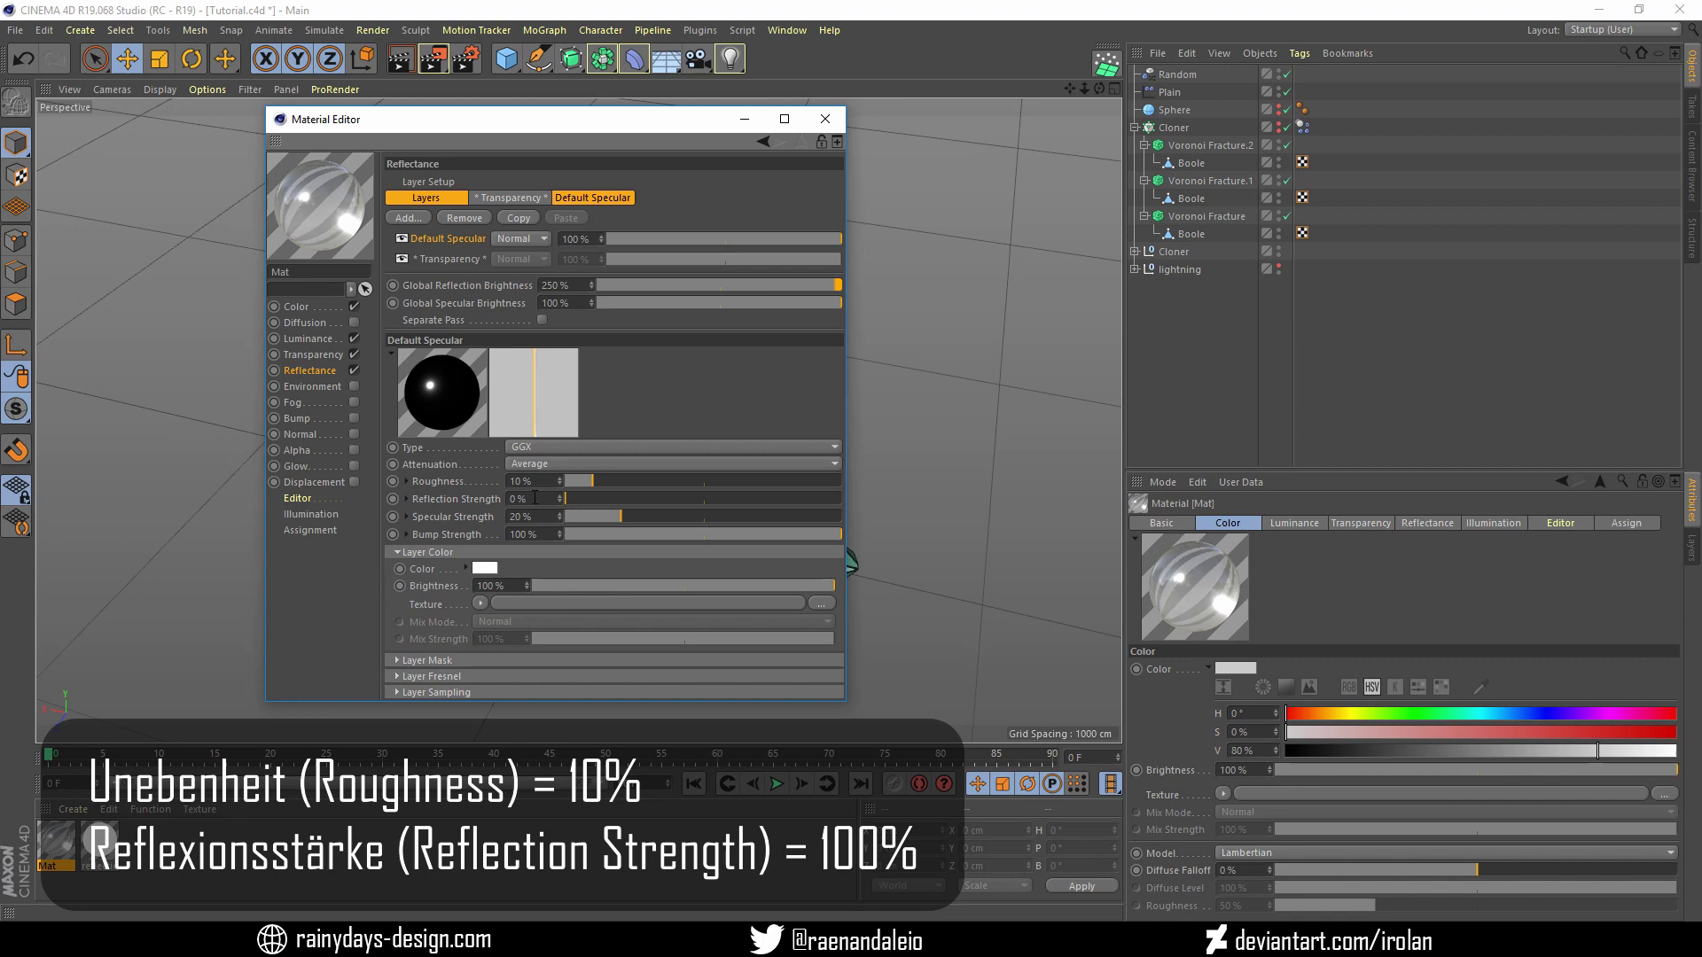
Set reflection strength to 100% and specular strength to 80%, keeping bump strength at 100%
drag(535, 498, 504, 499)
text(0)
key(Return)
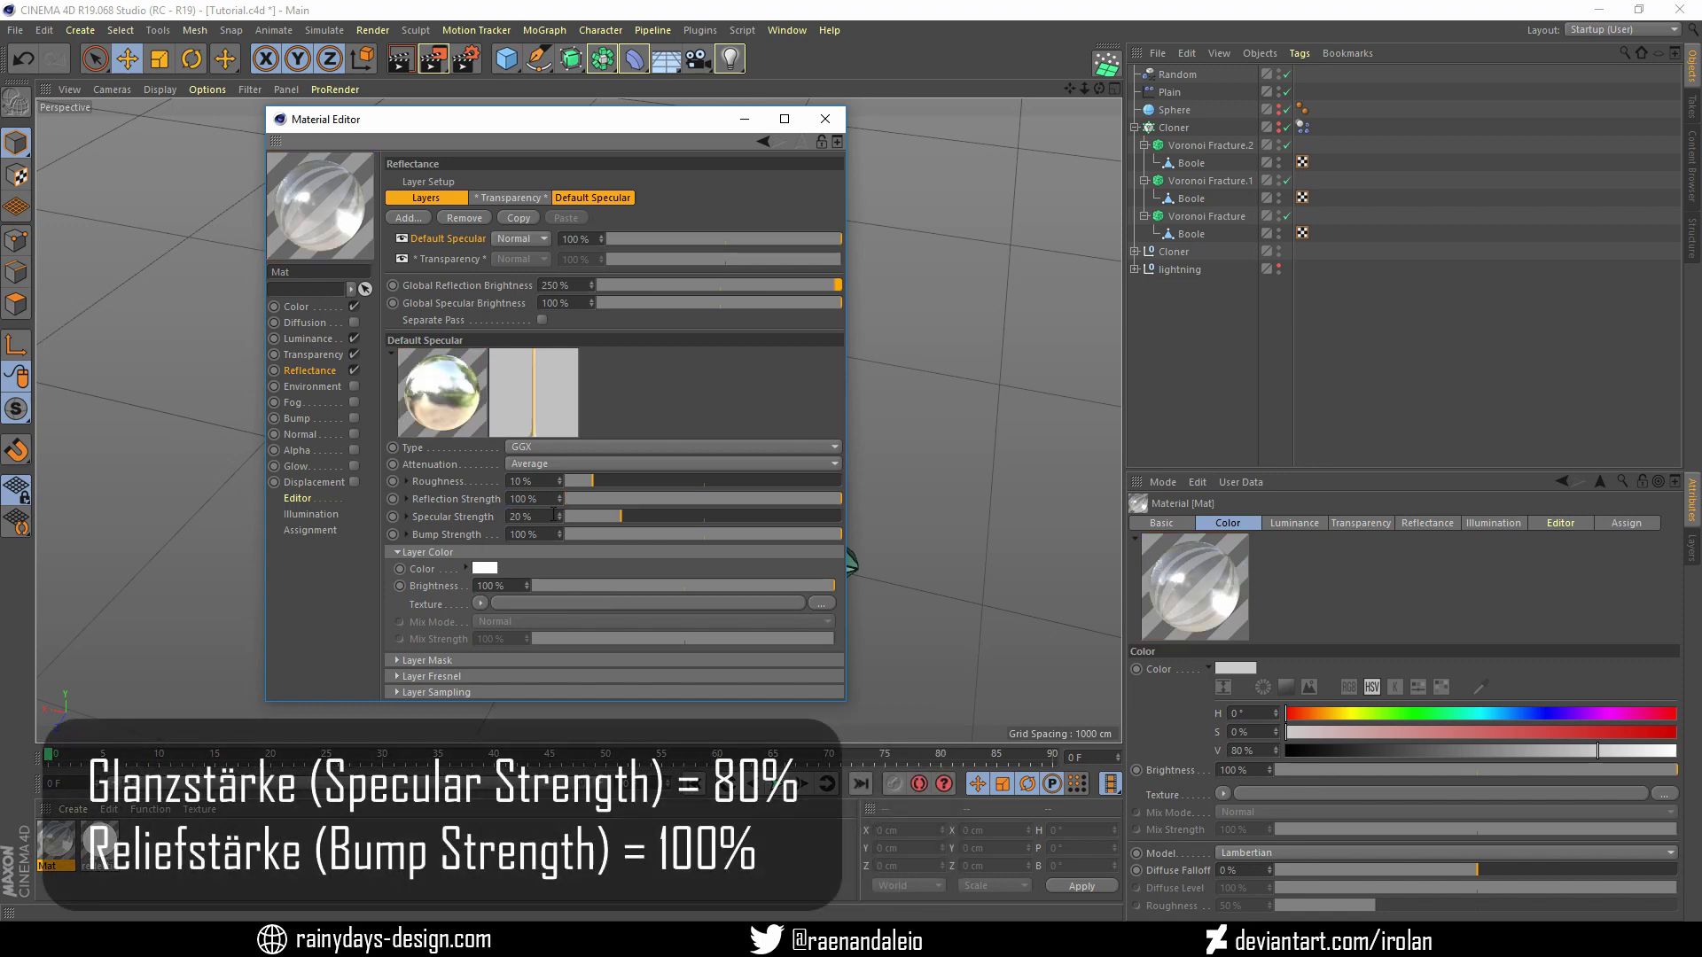
drag(532, 517, 458, 517)
text(80)
key(Return)
drag(536, 533, 510, 534)
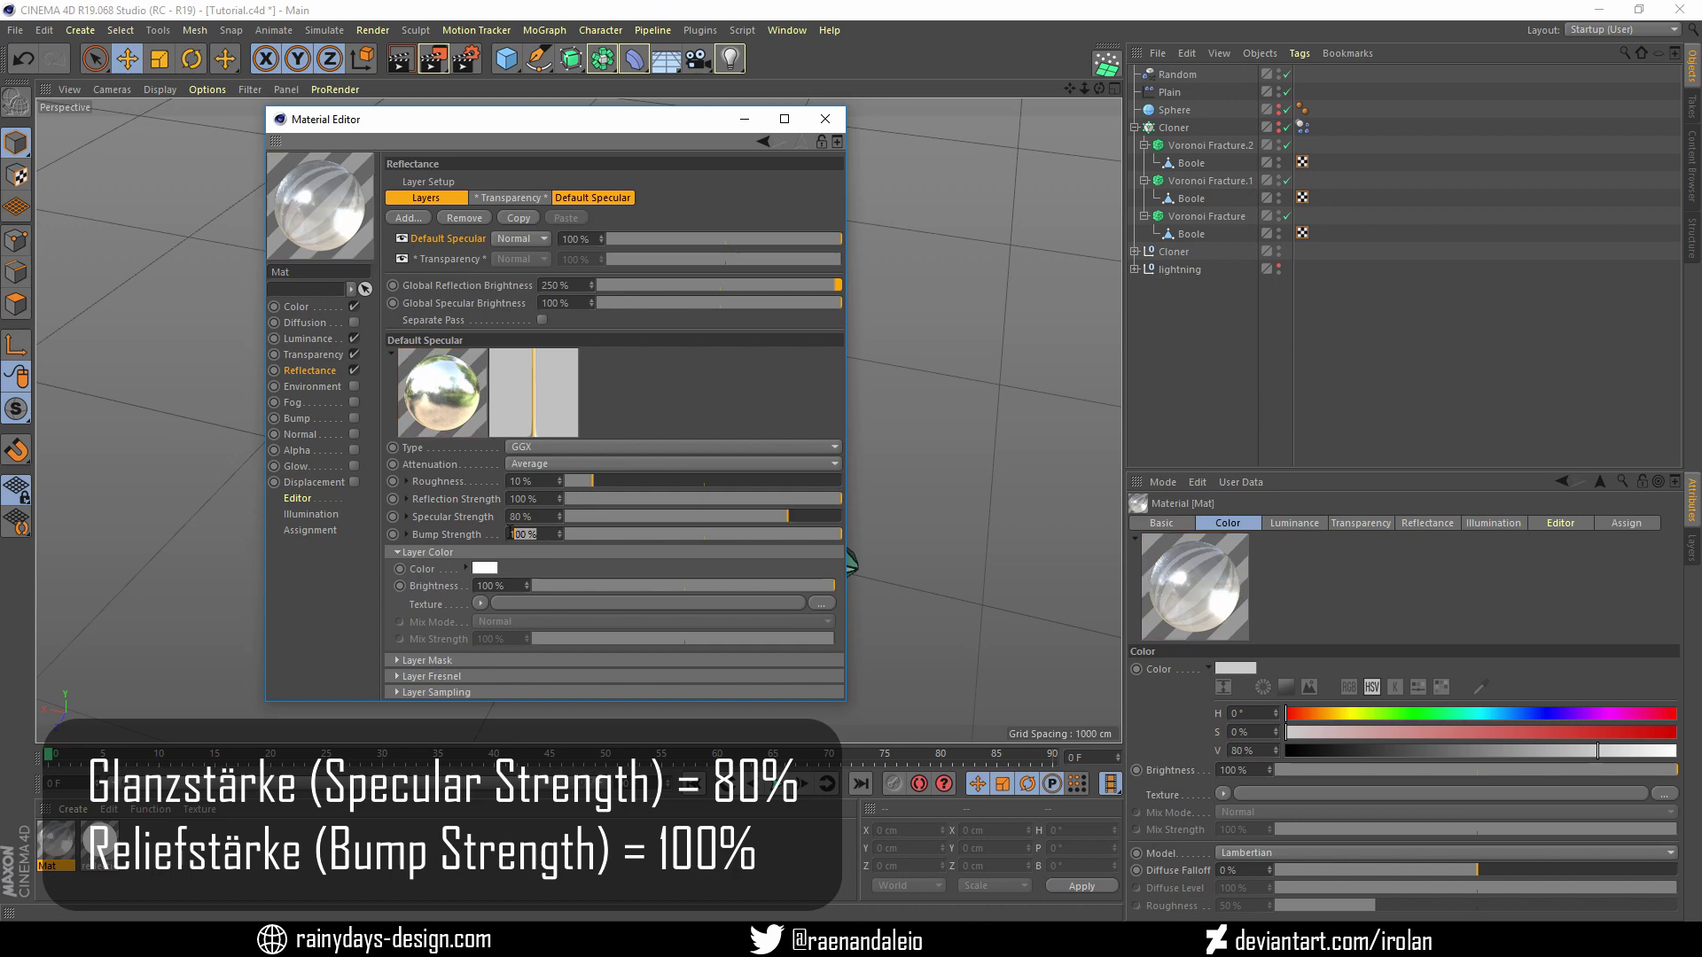
key(Return)
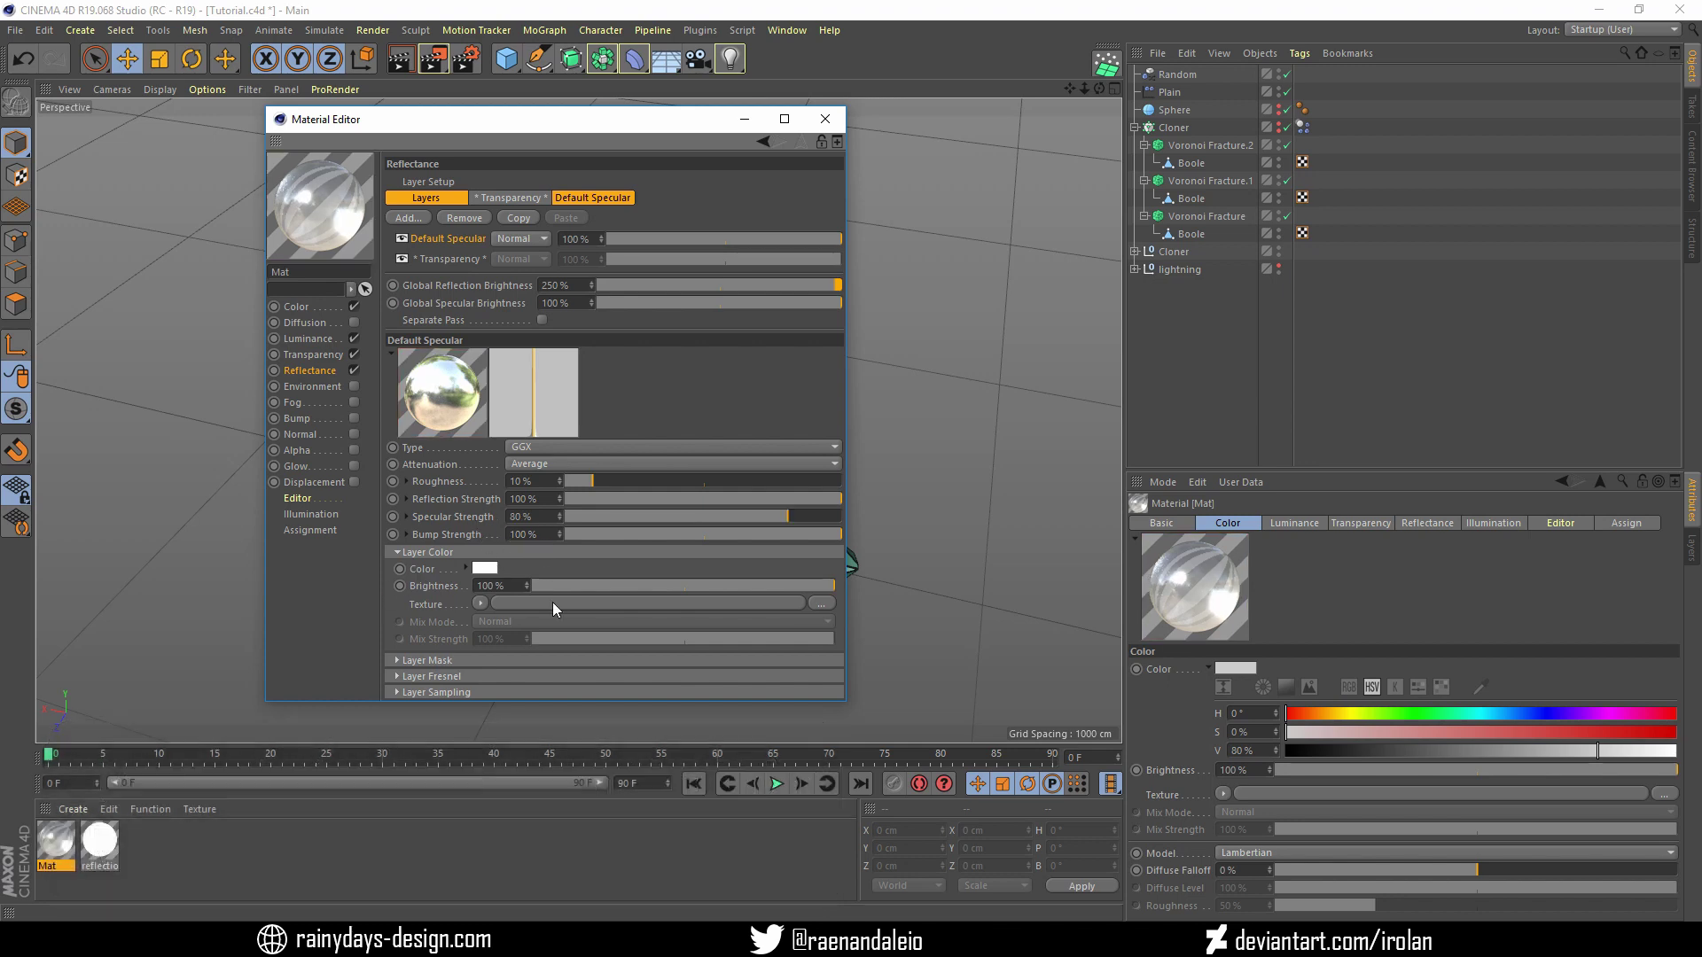
click(924, 477)
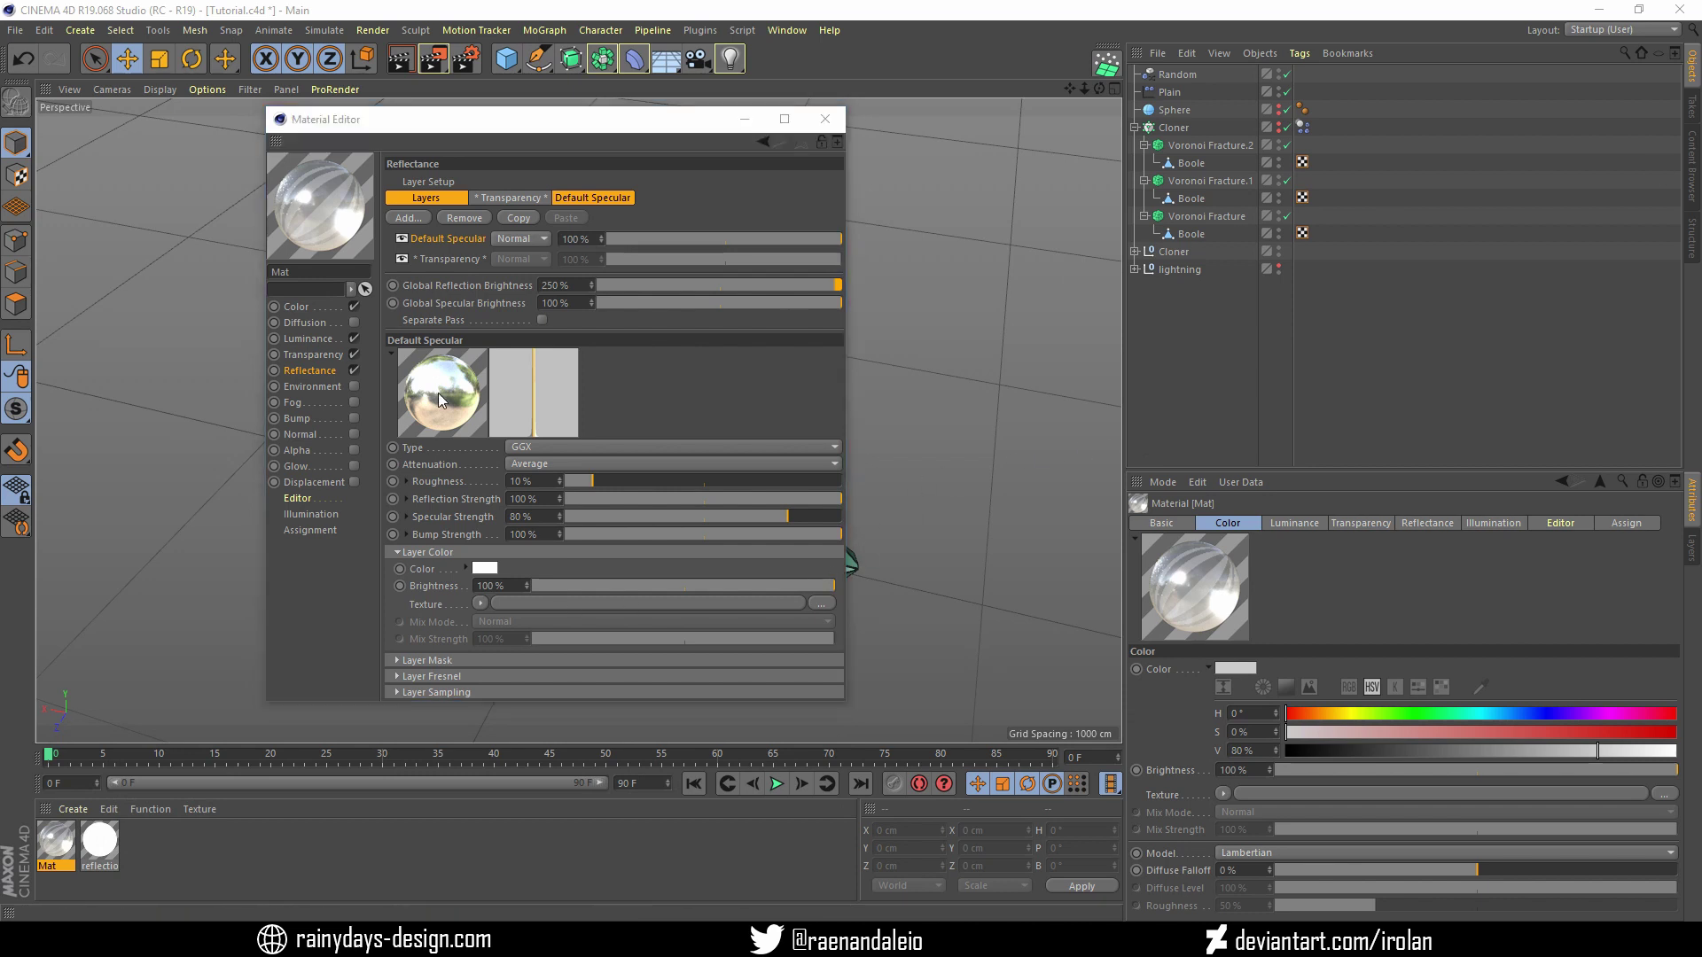
Enable Bump with a Noise texture at 15% strength
click(352, 418)
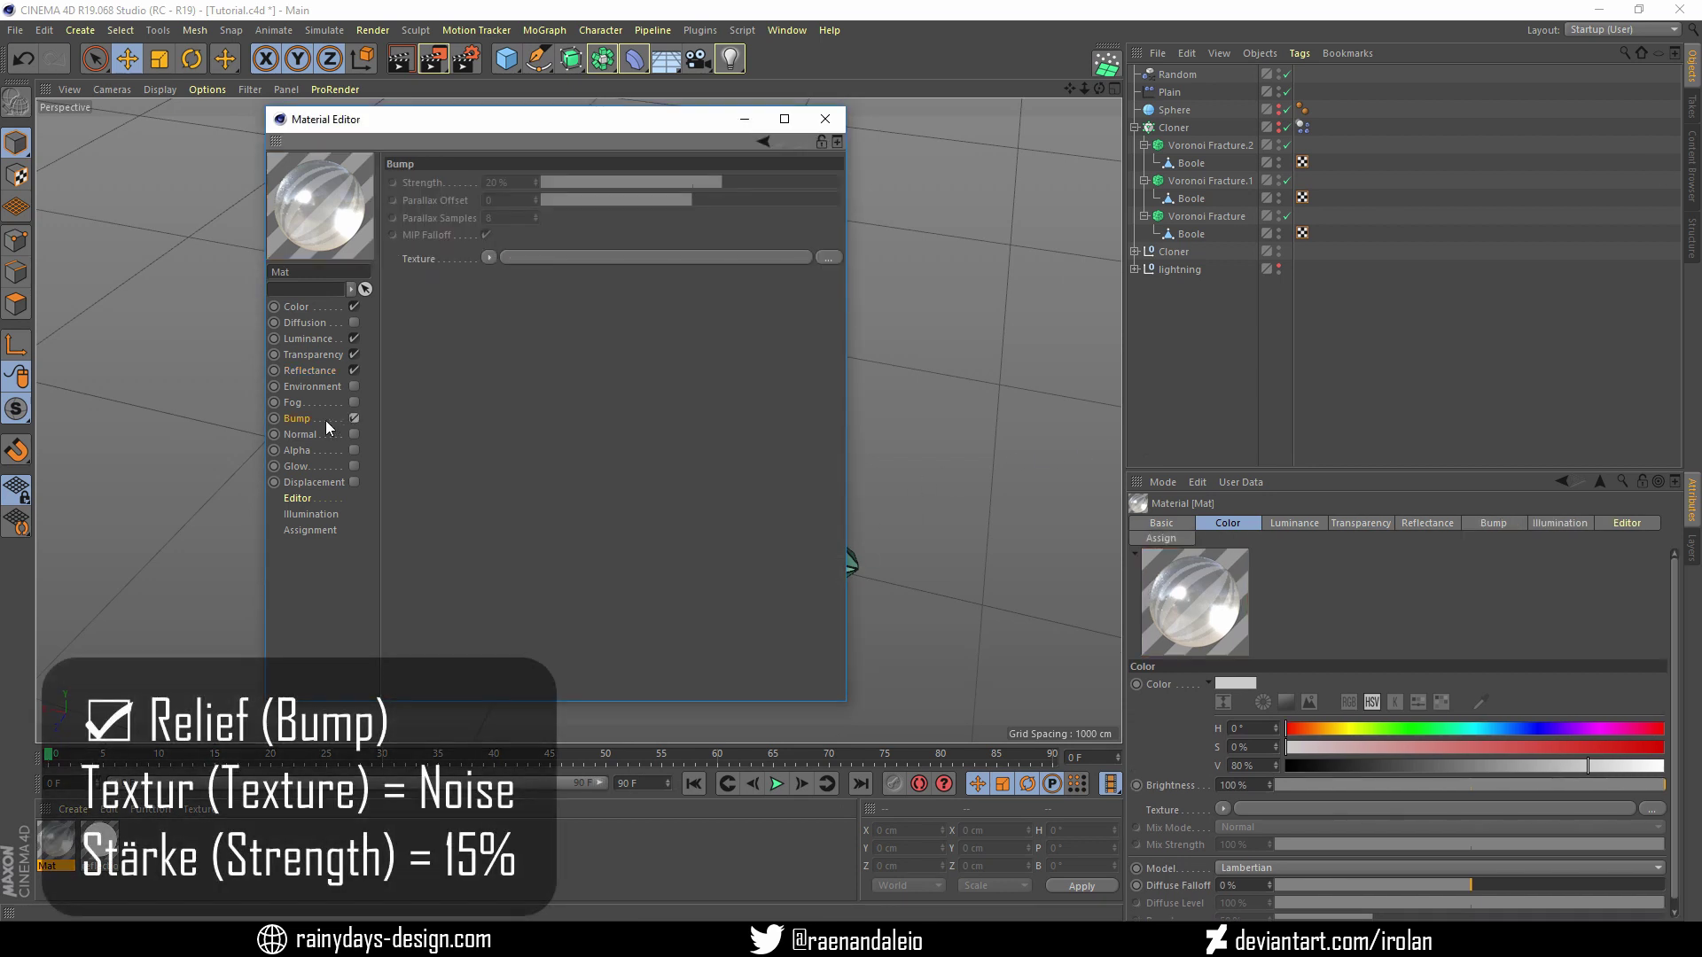
click(487, 258)
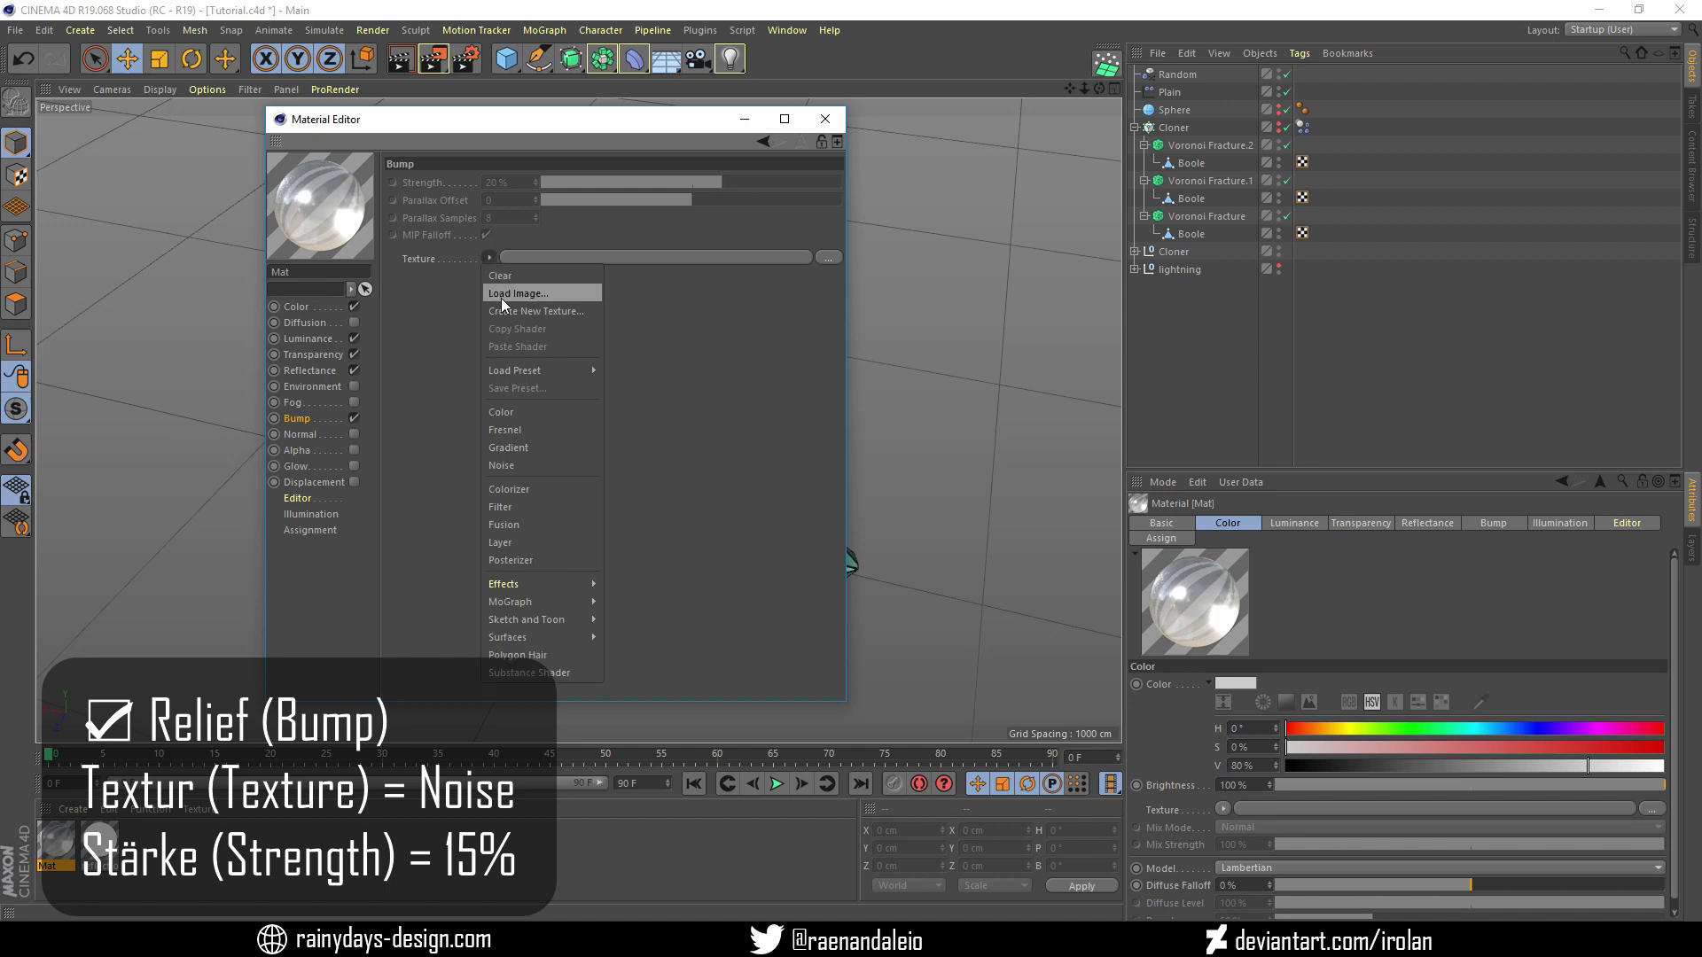
click(506, 462)
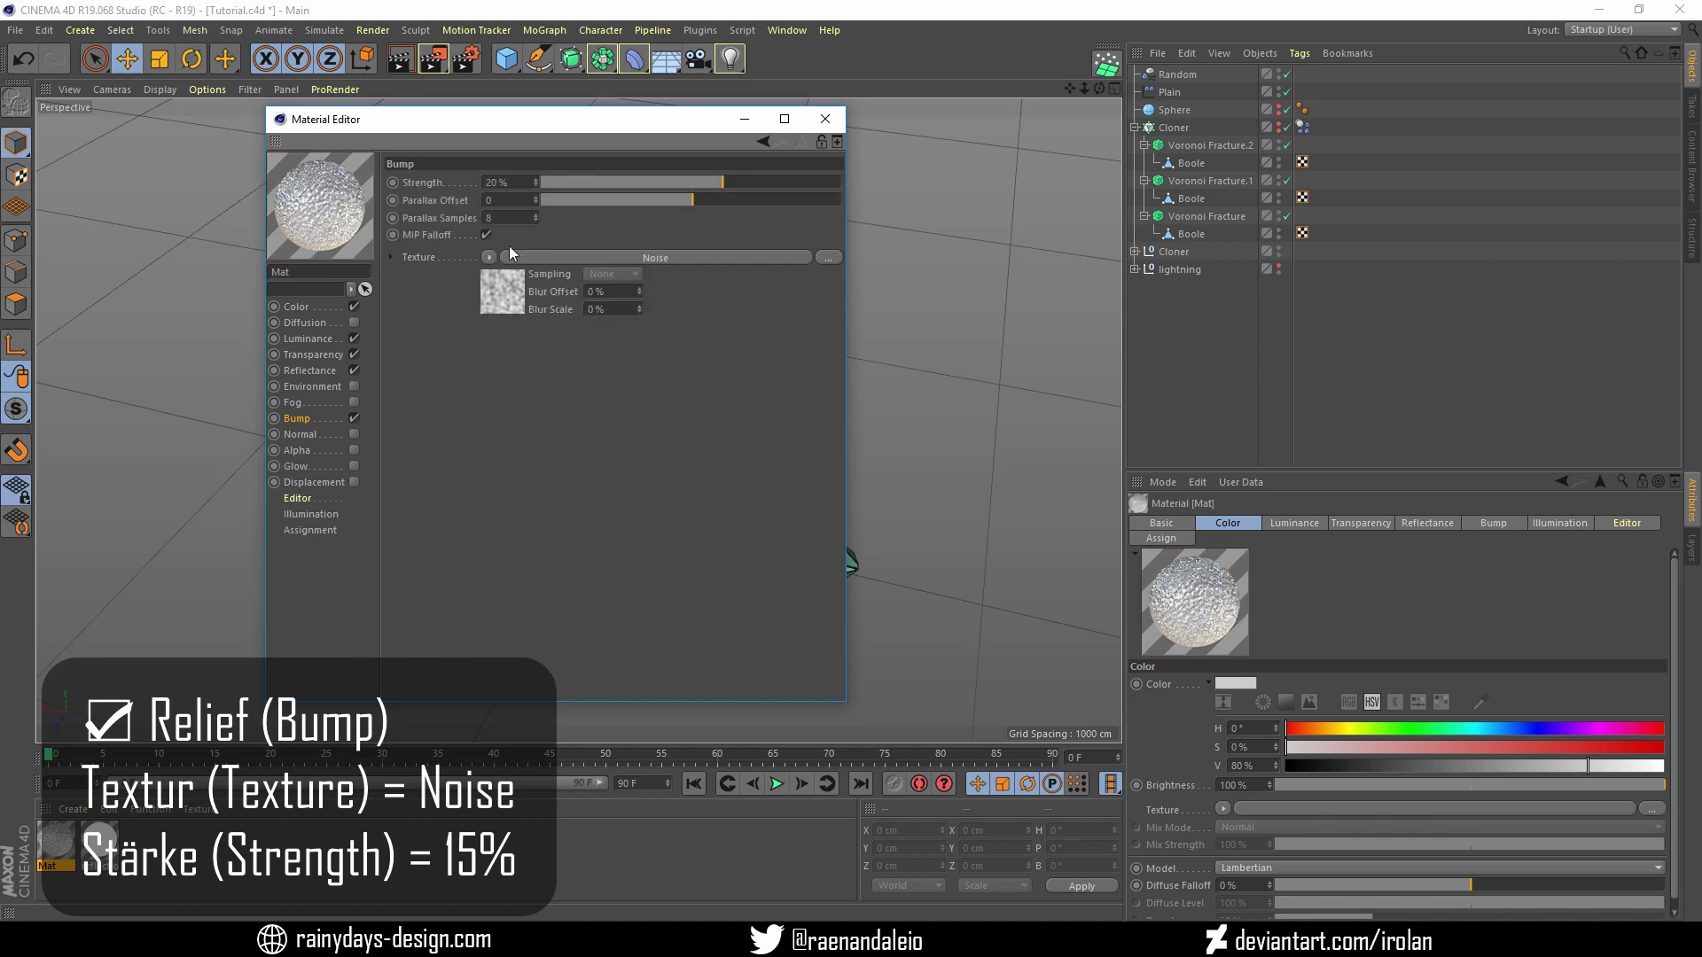
double_click(509, 183)
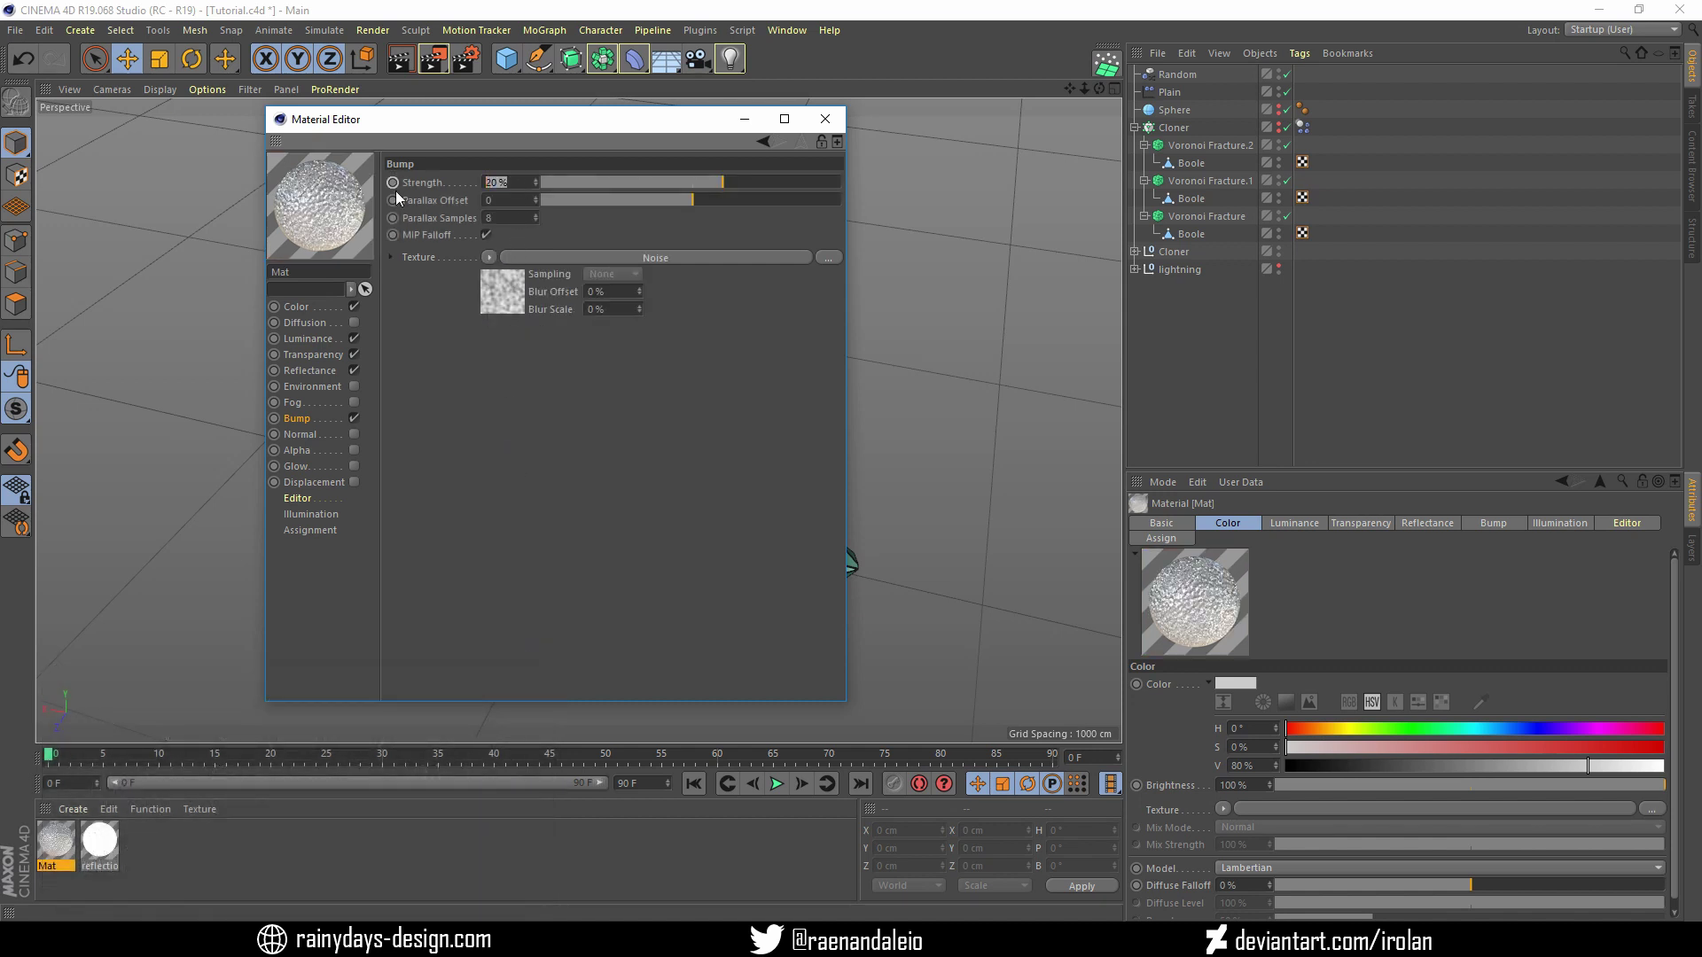
text(15)
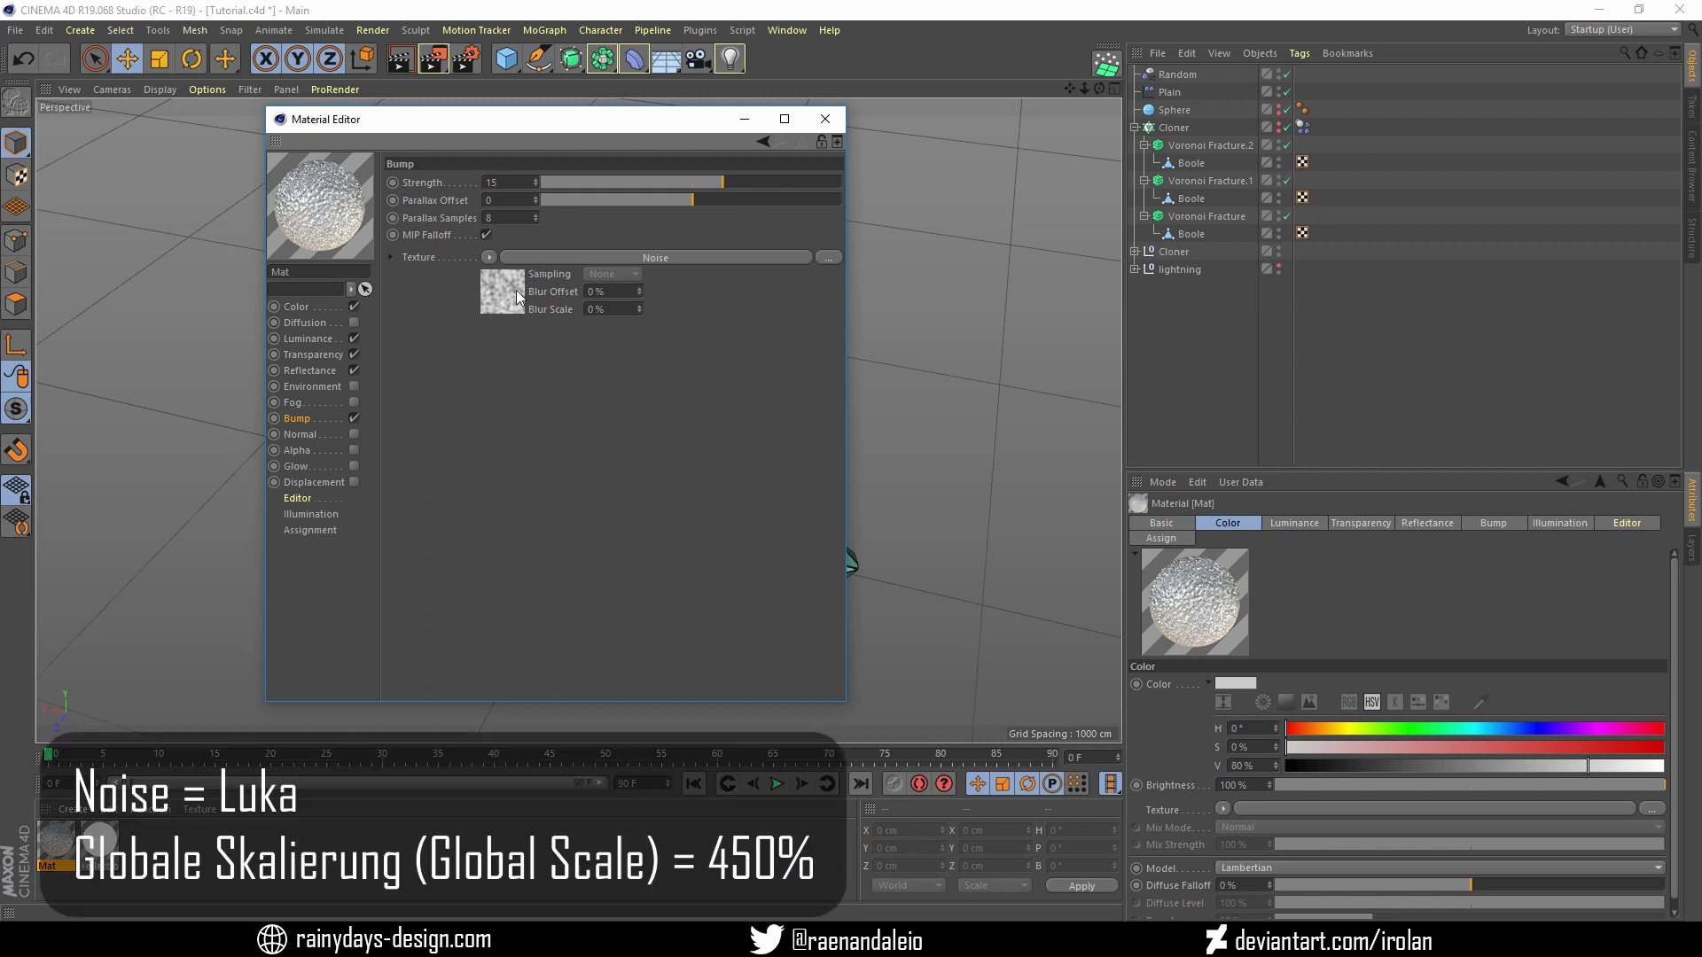
Set the bump Noise shader to Luka with 450% global scale and 50% brightness
click(503, 289)
click(556, 359)
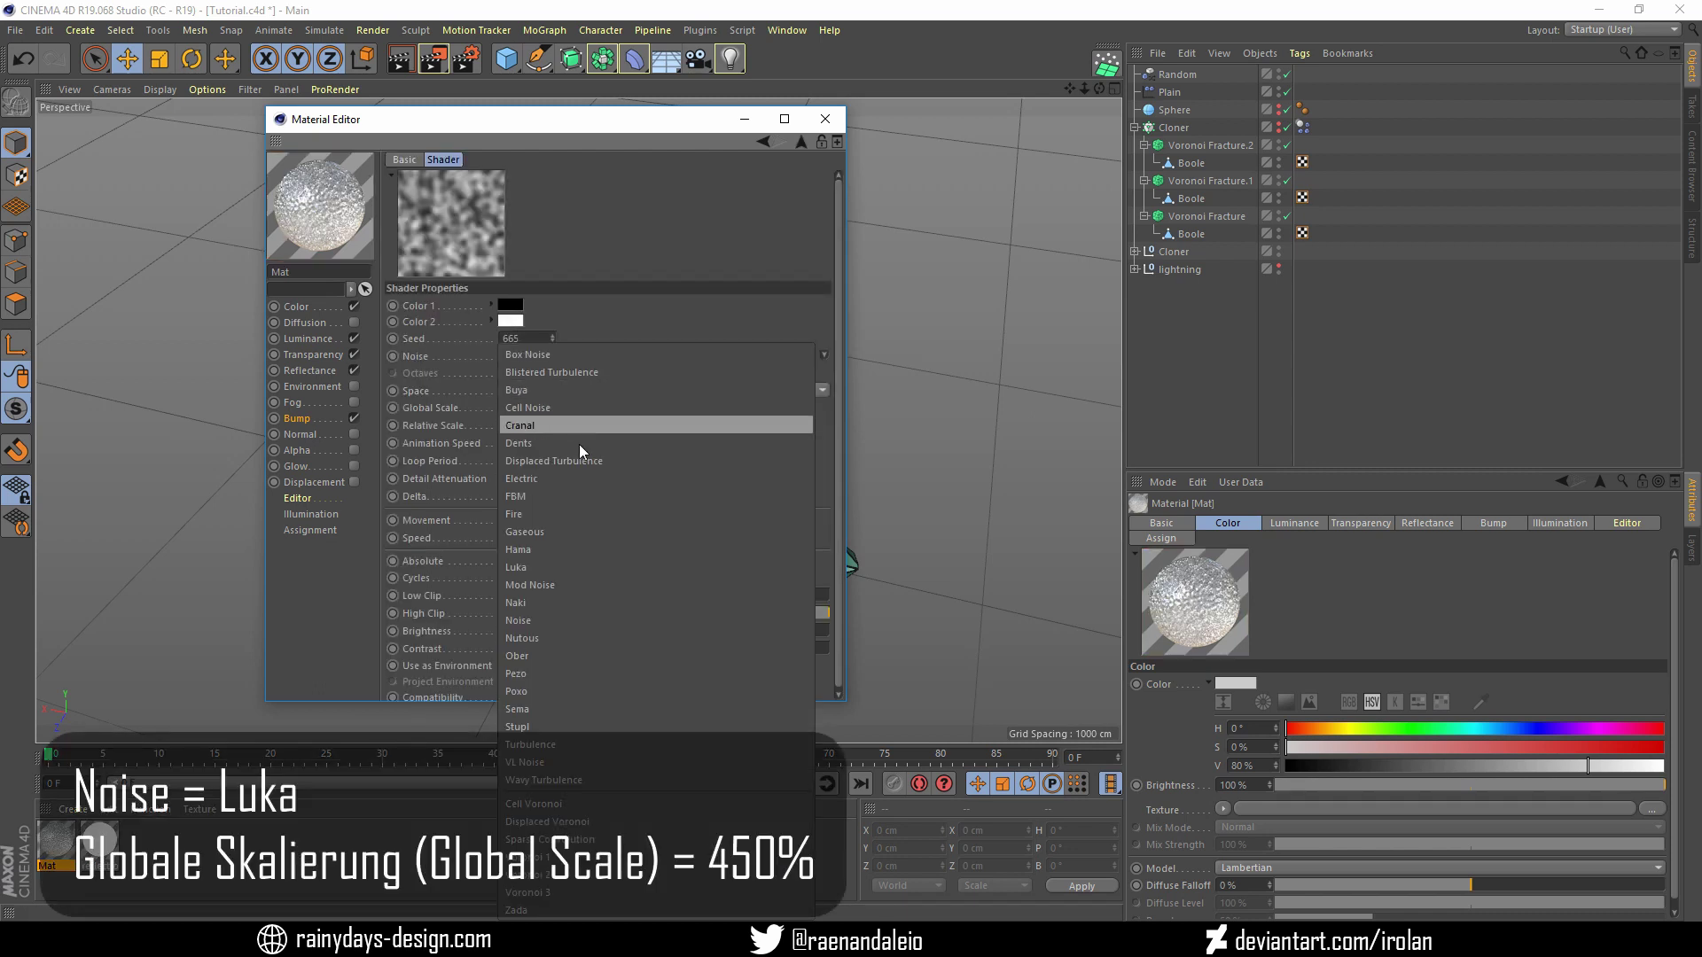
click(535, 564)
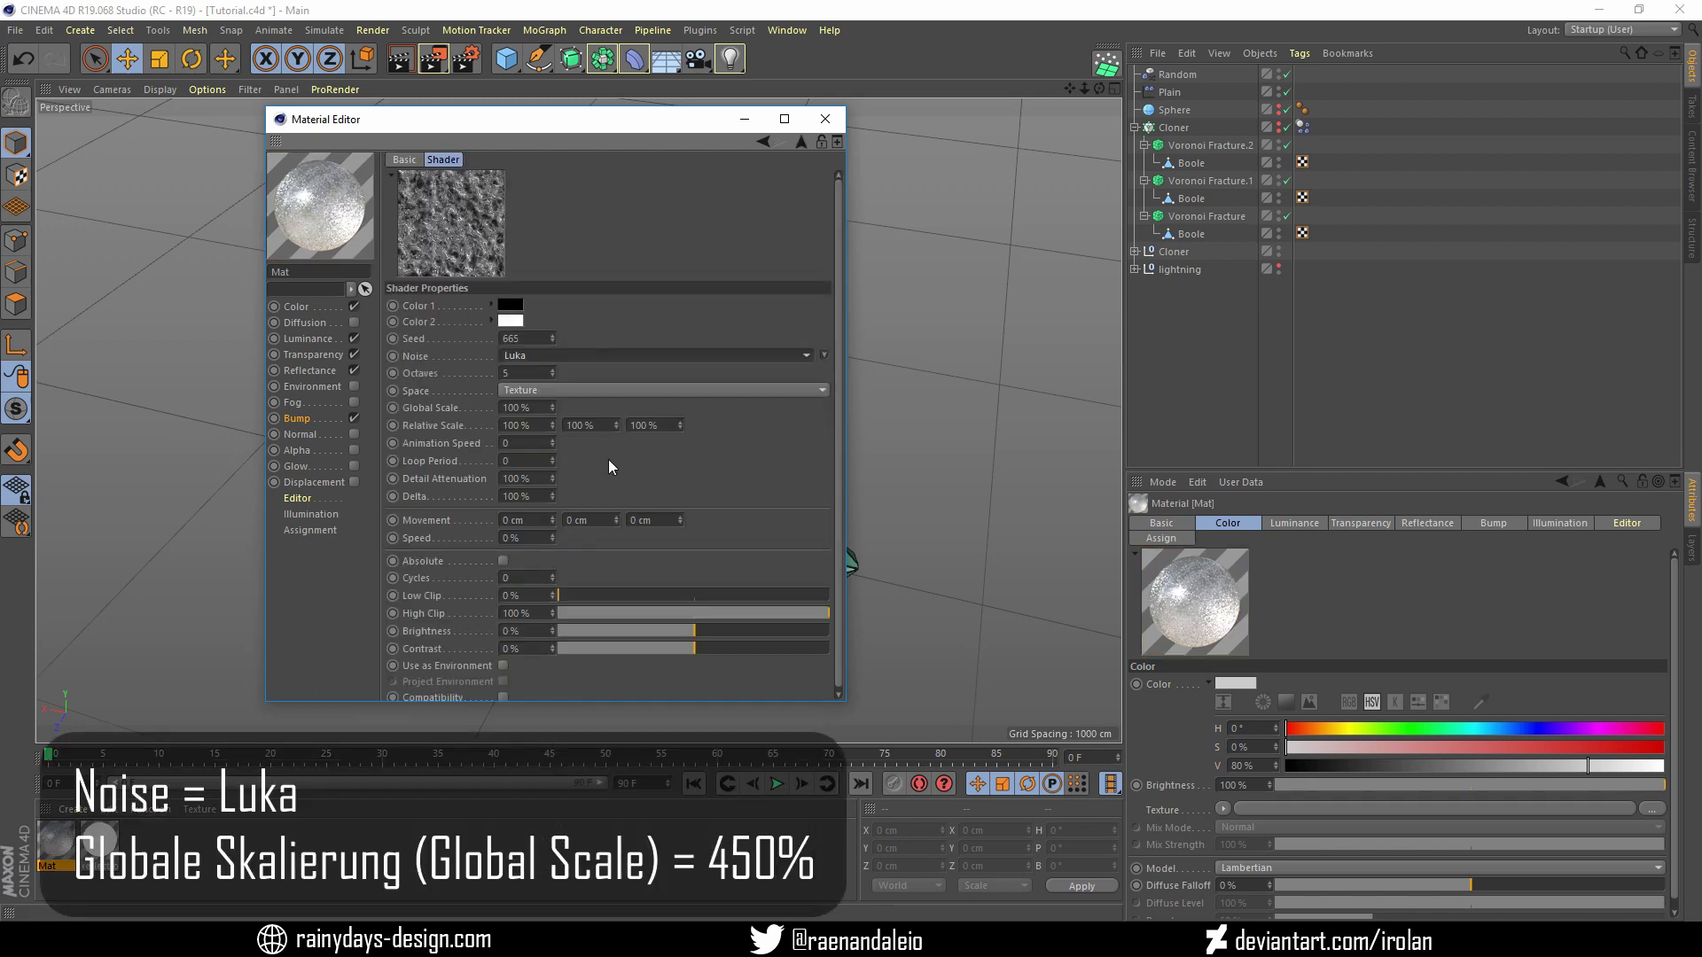
double_click(521, 407)
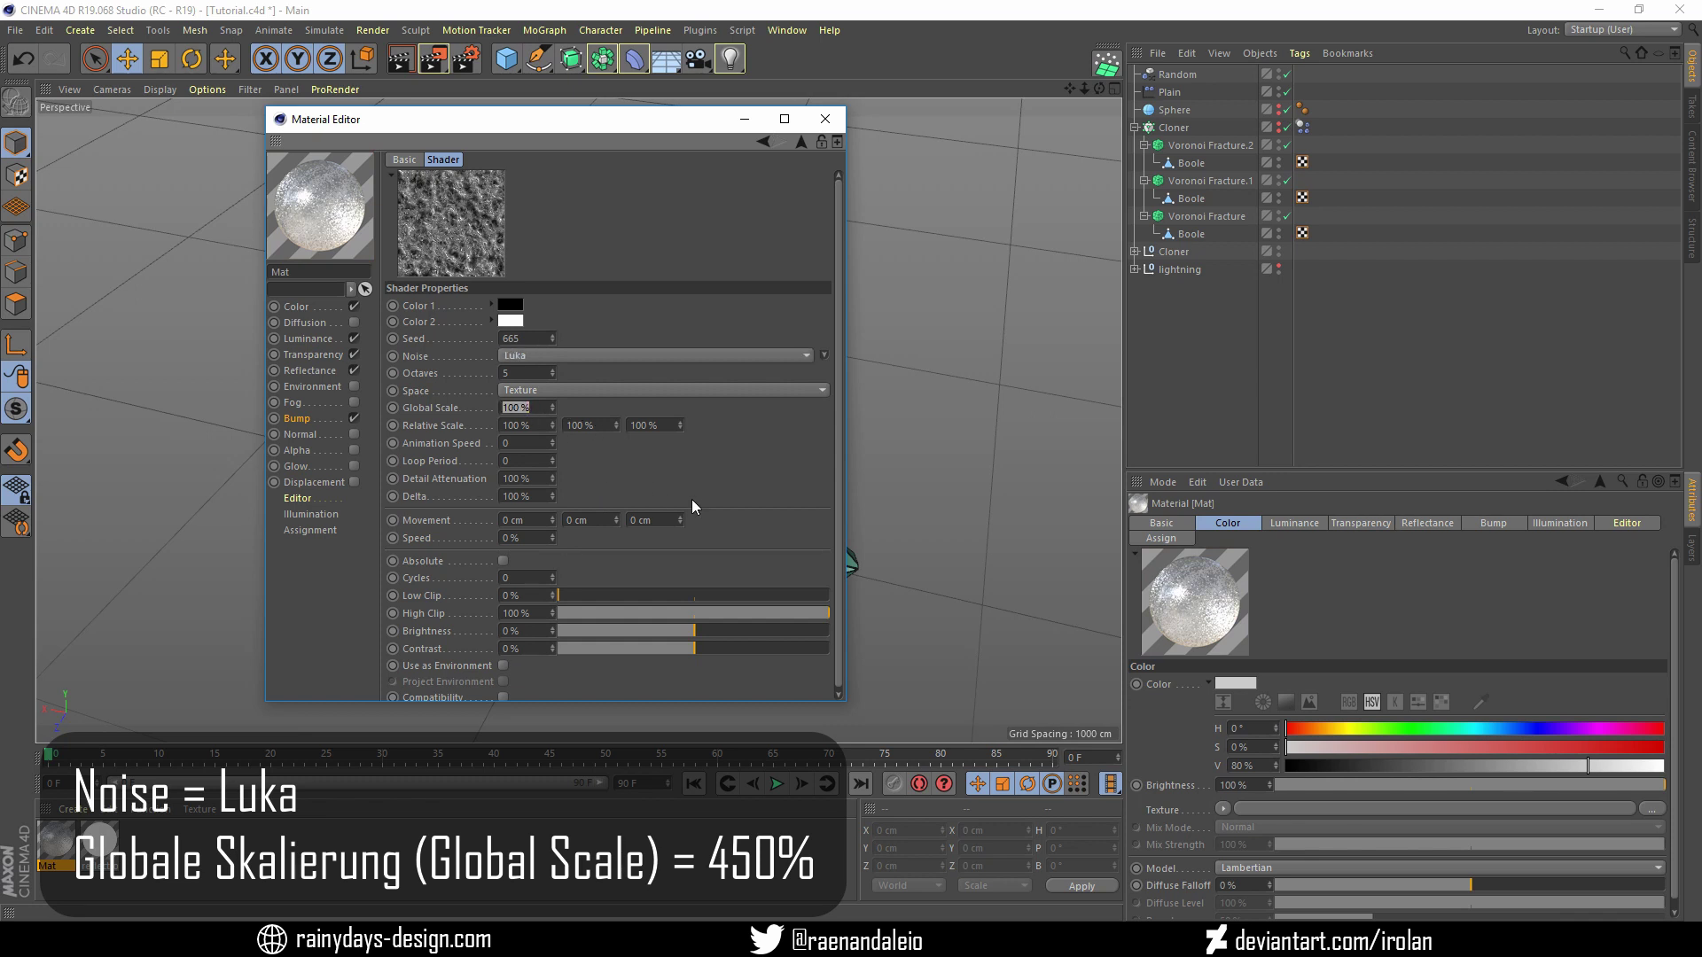
text(450)
key(Return)
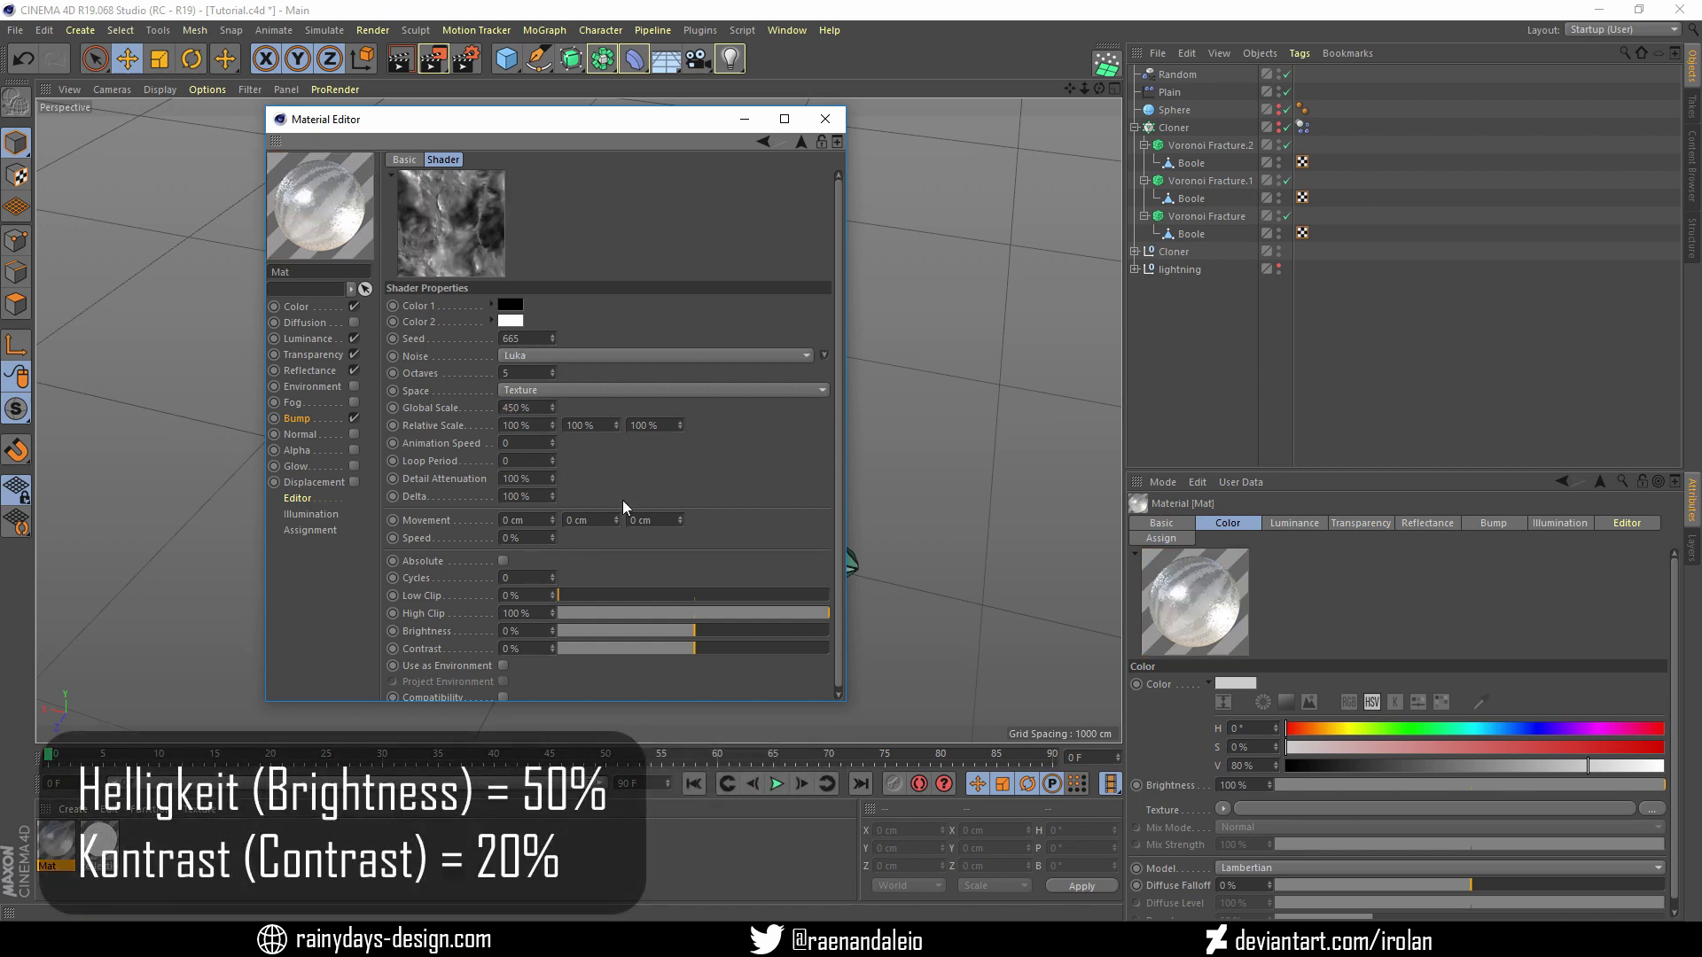
double_click(514, 626)
text(50)
key(Tab)
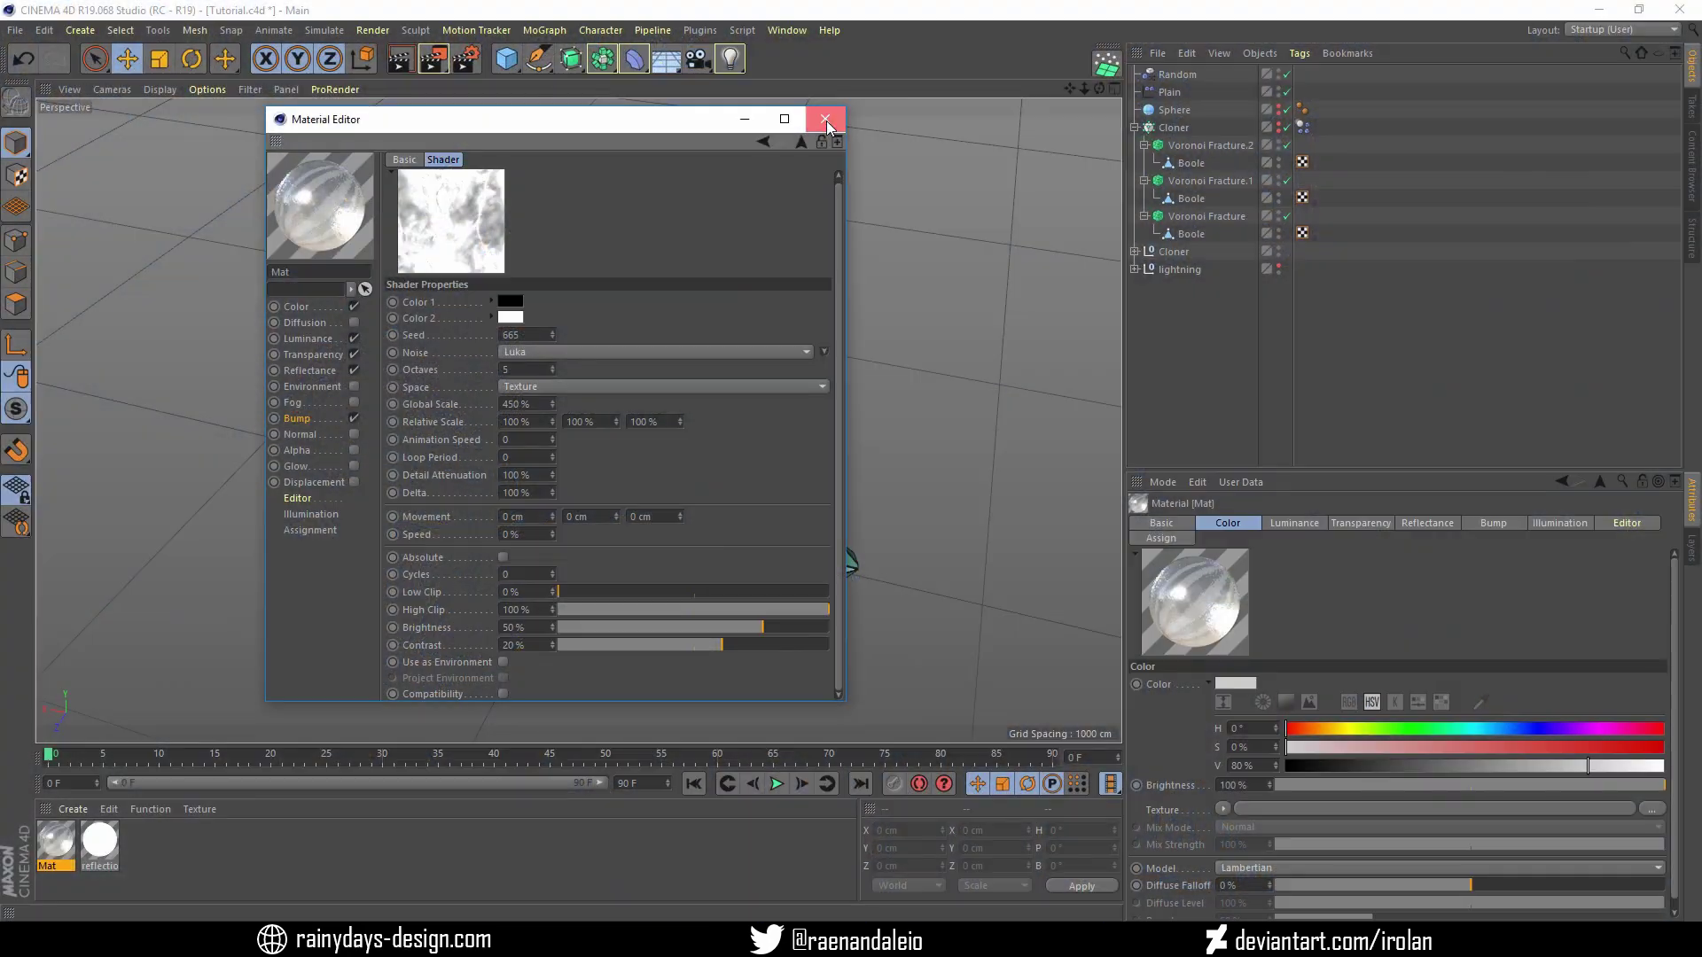
Close the material editor and delete the second Cloner
click(825, 120)
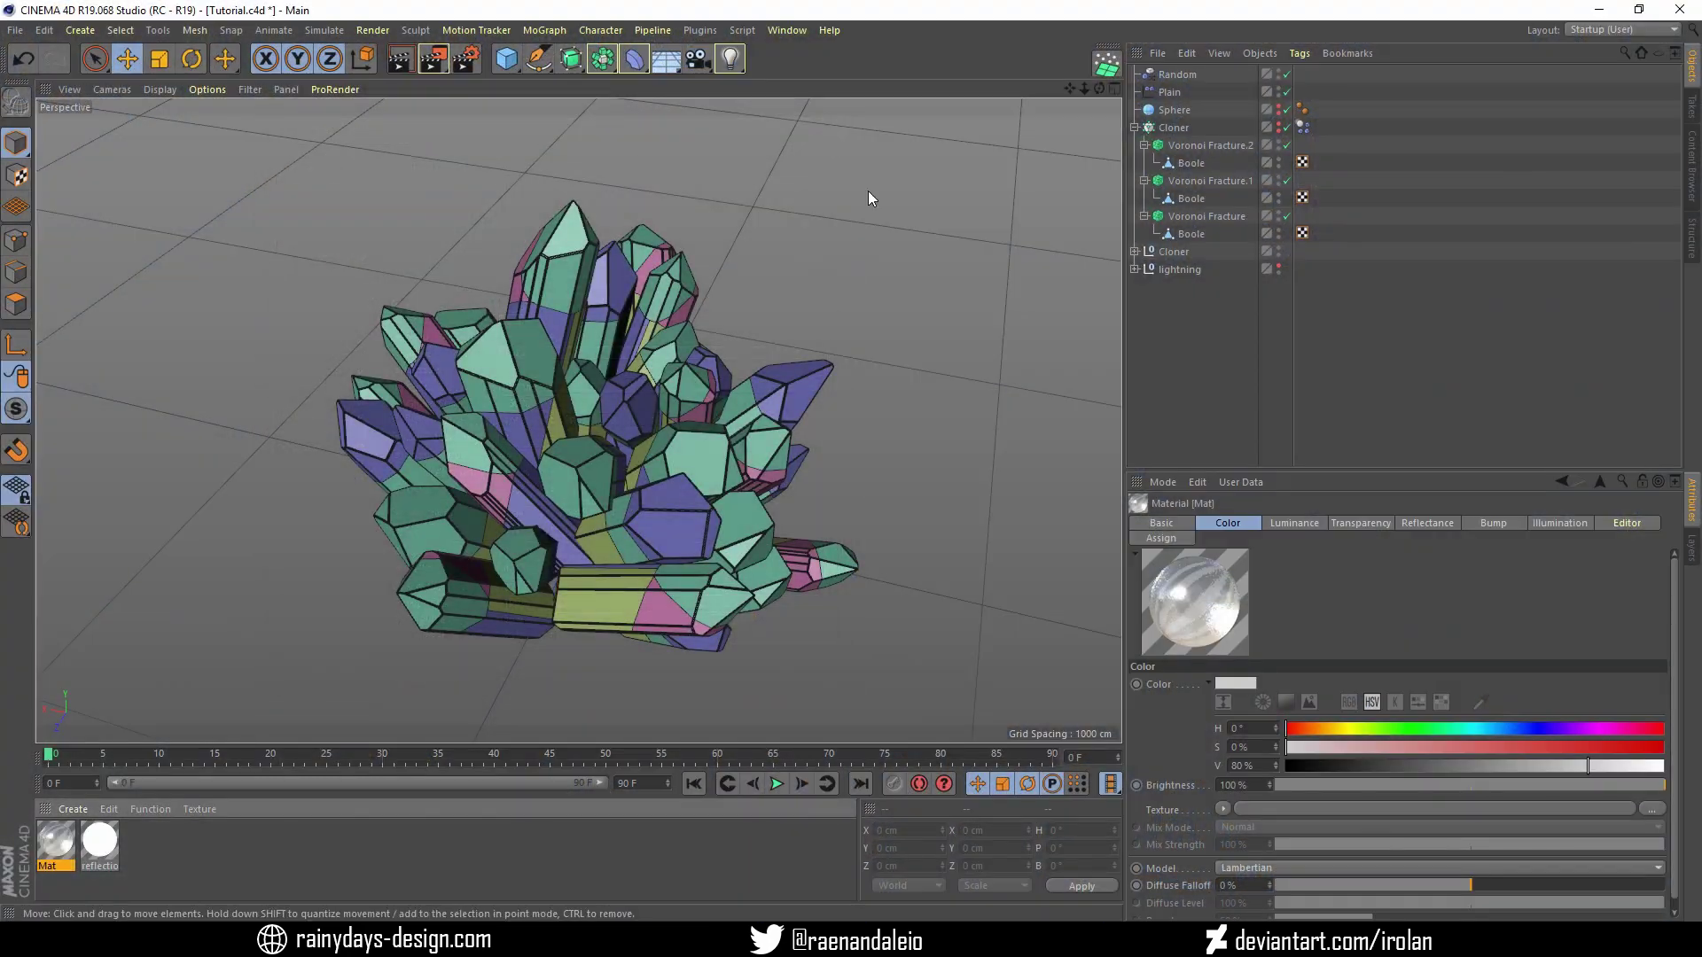
click(1182, 251)
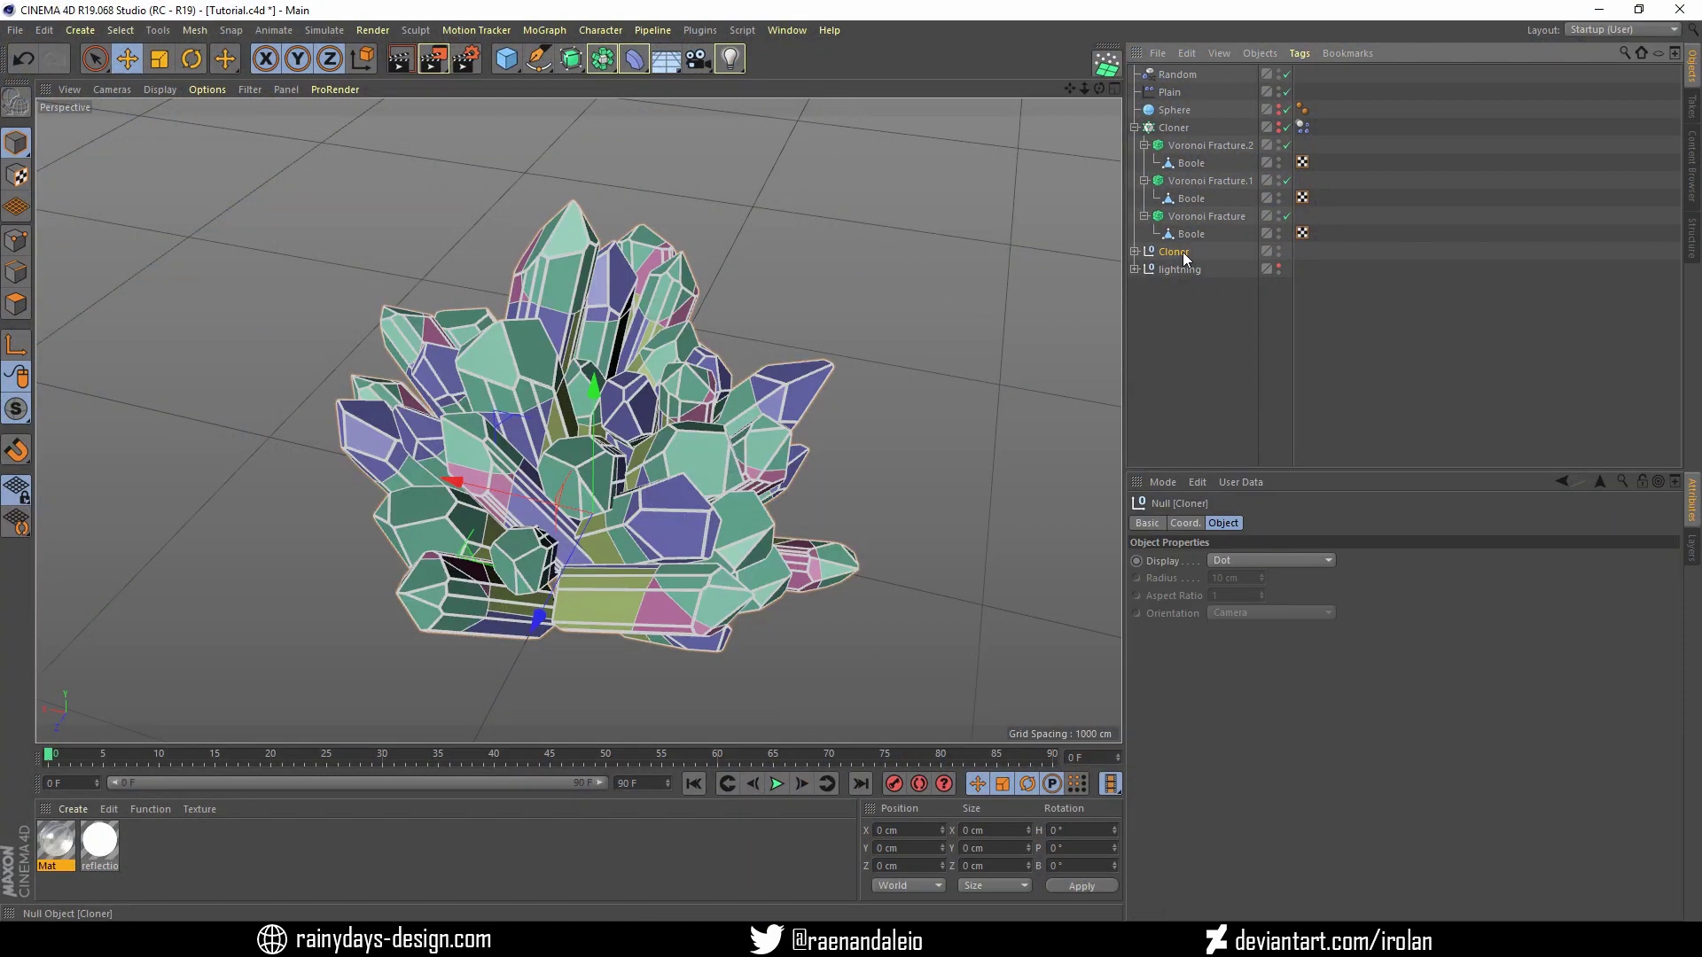
key(Delete)
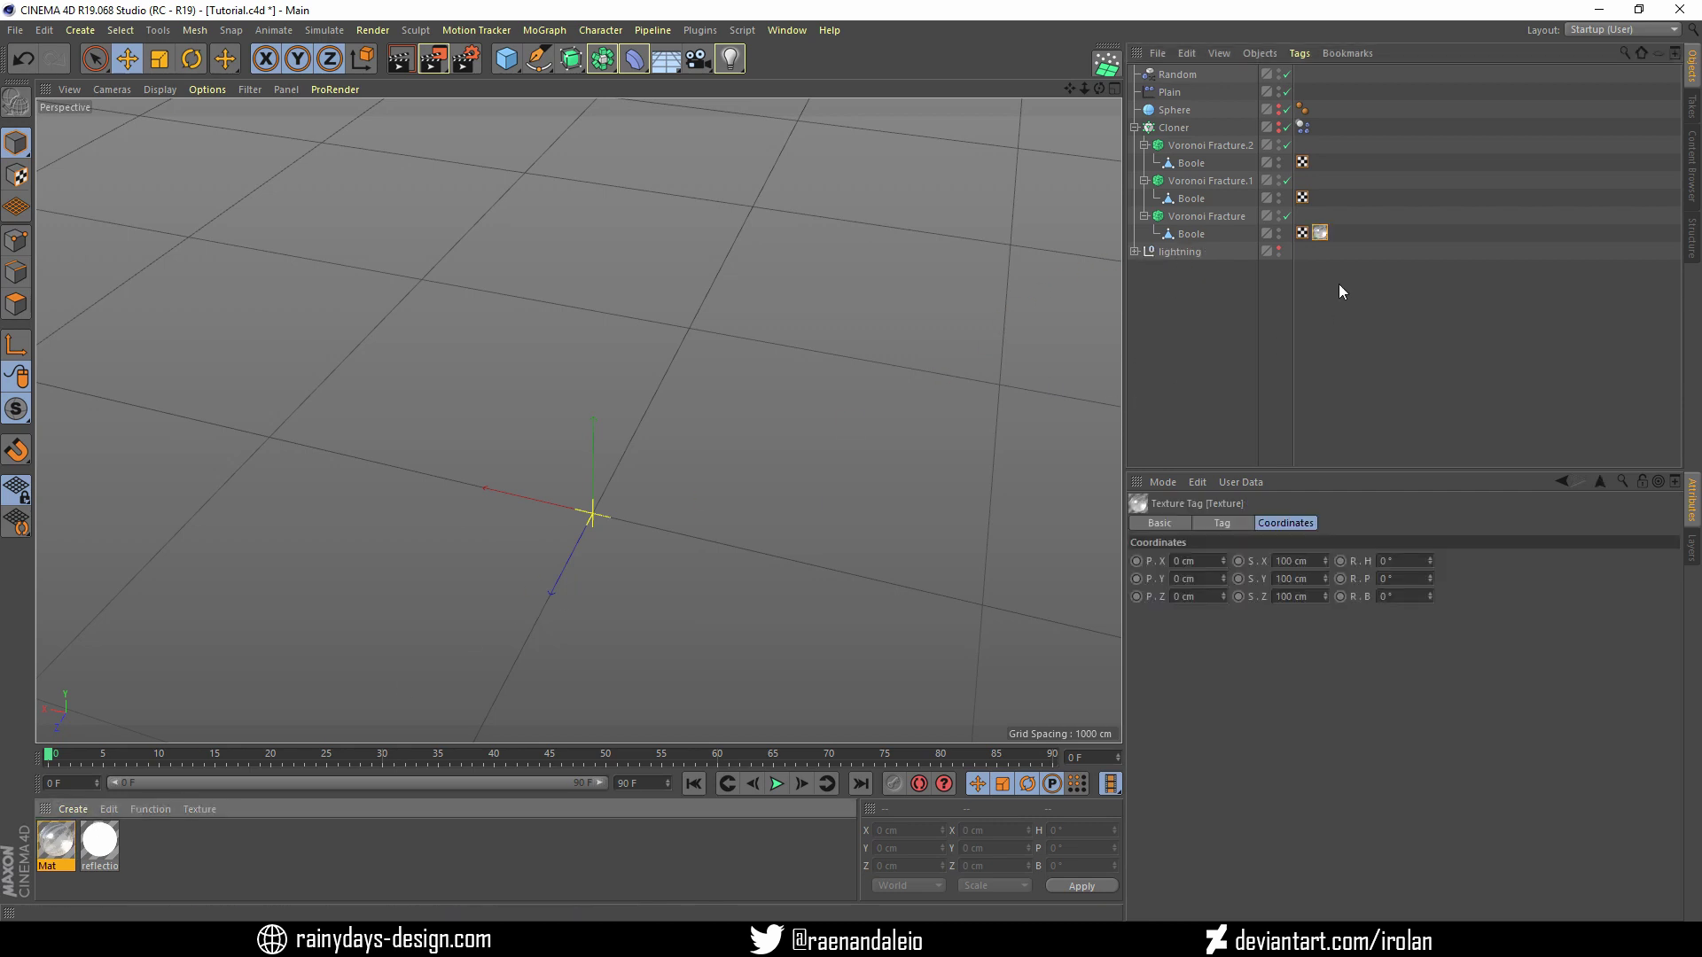
Switch off the crystal Cloner, leaving three crystals, and bring up the texture tag's projection choices
click(1222, 524)
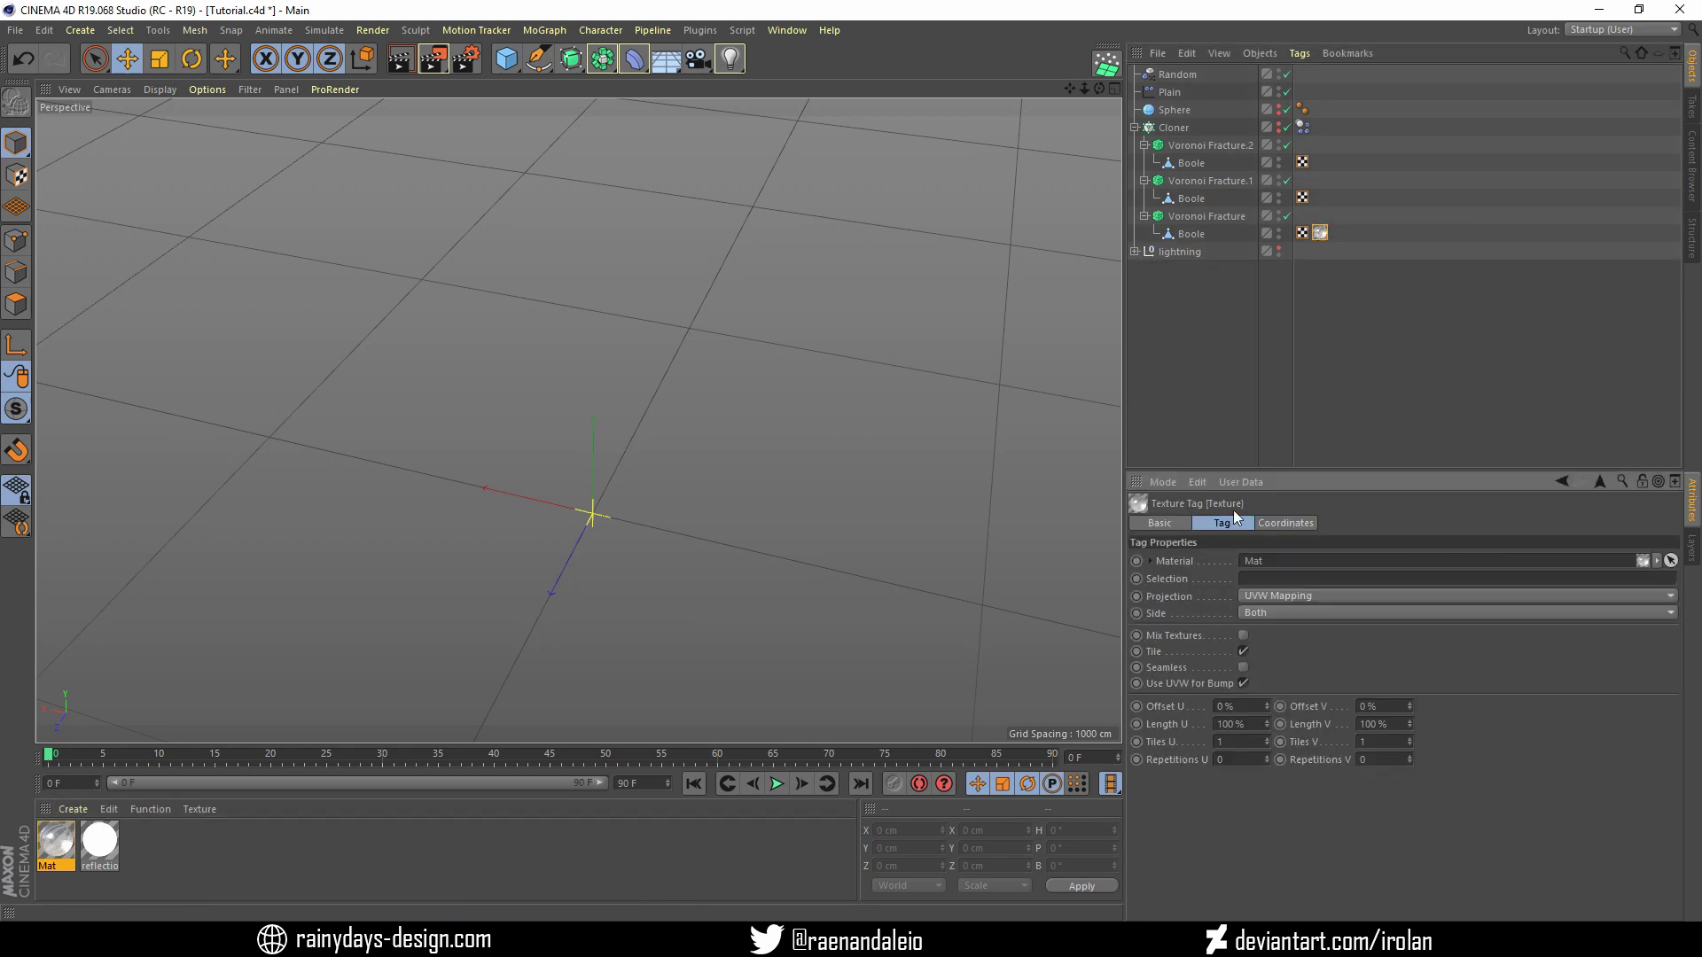
click(1280, 125)
click(1287, 127)
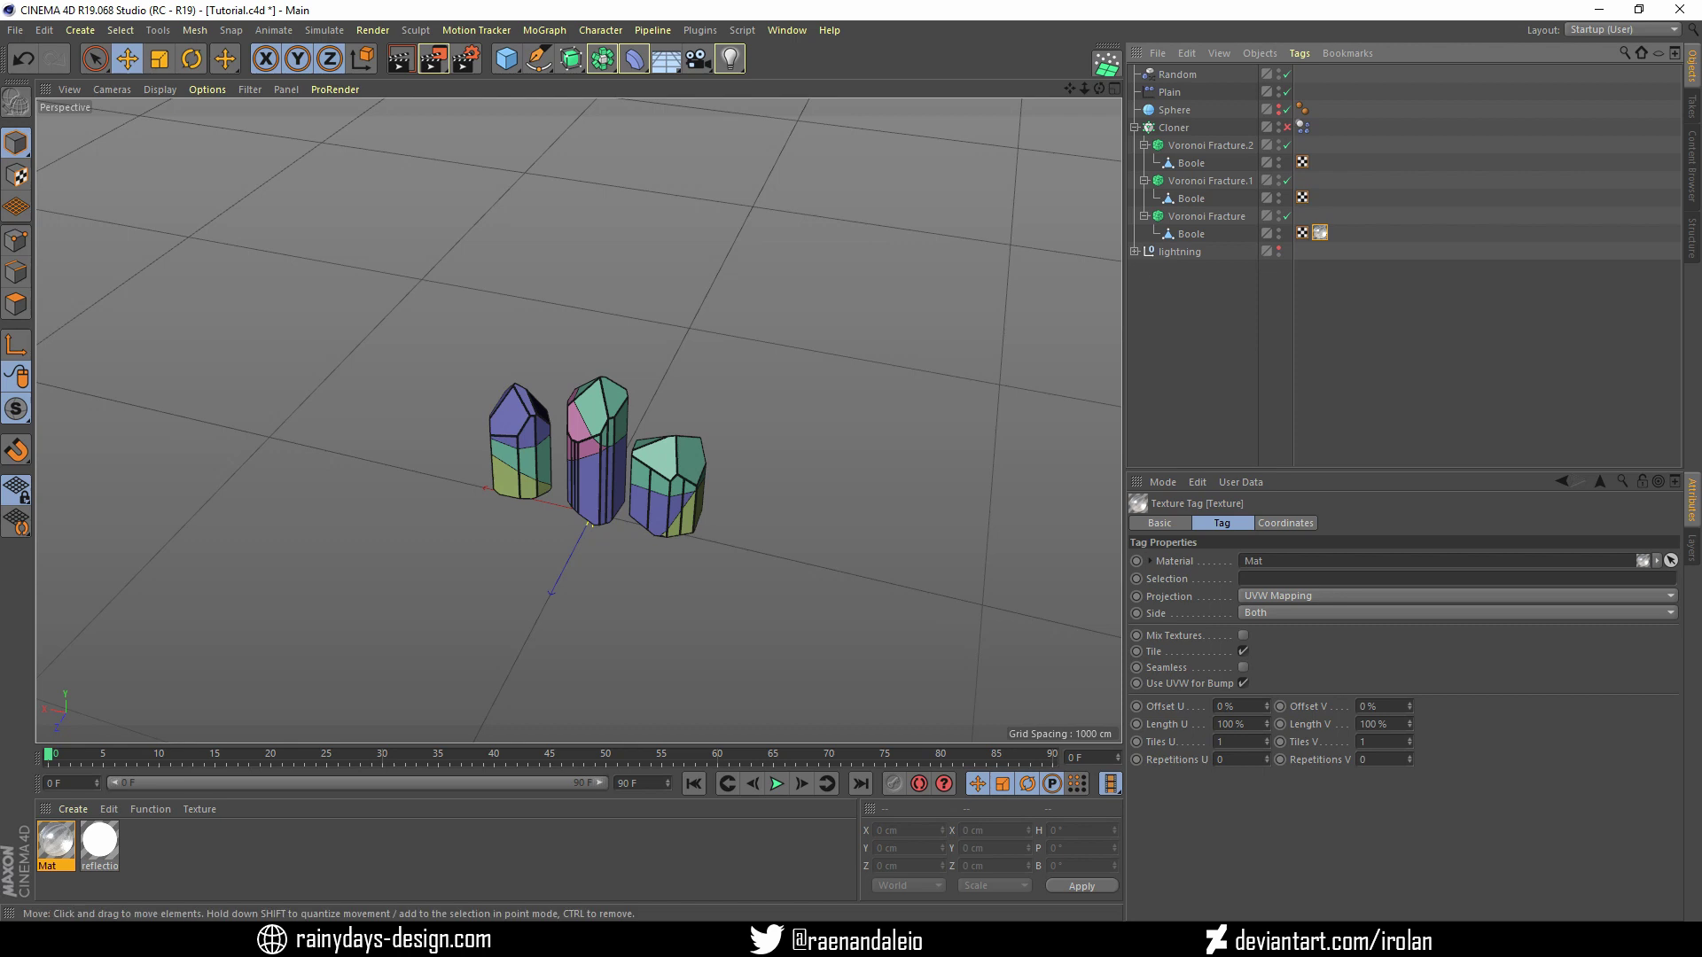
click(17, 175)
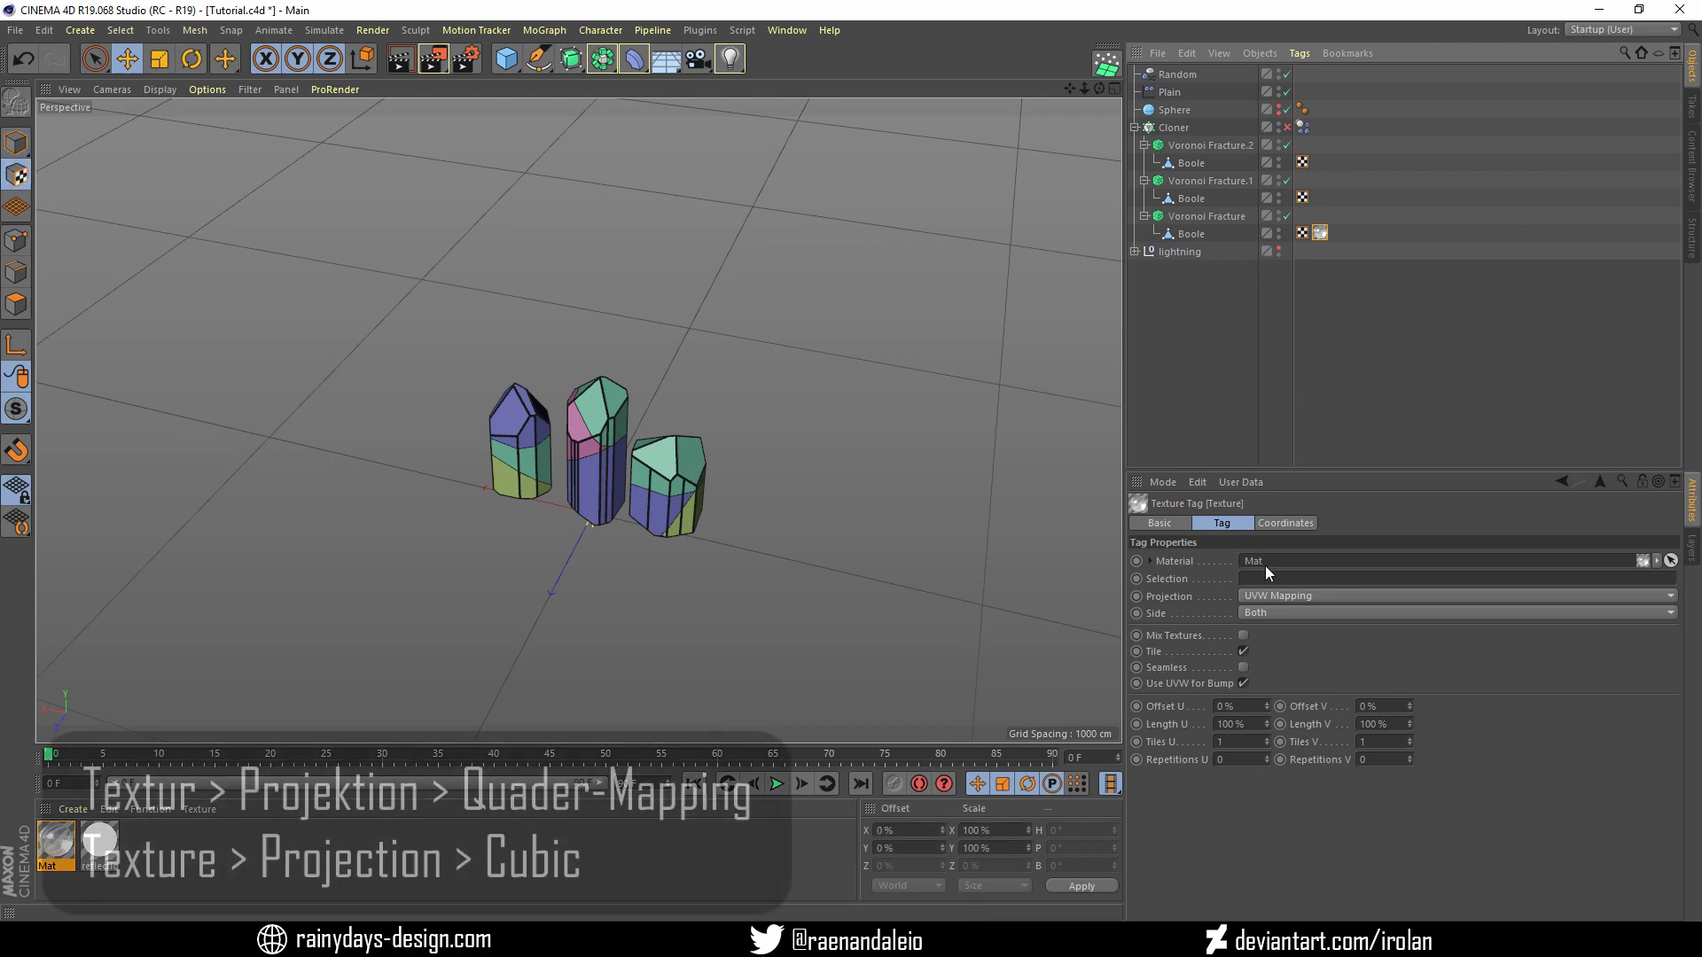
click(1281, 608)
click(1279, 594)
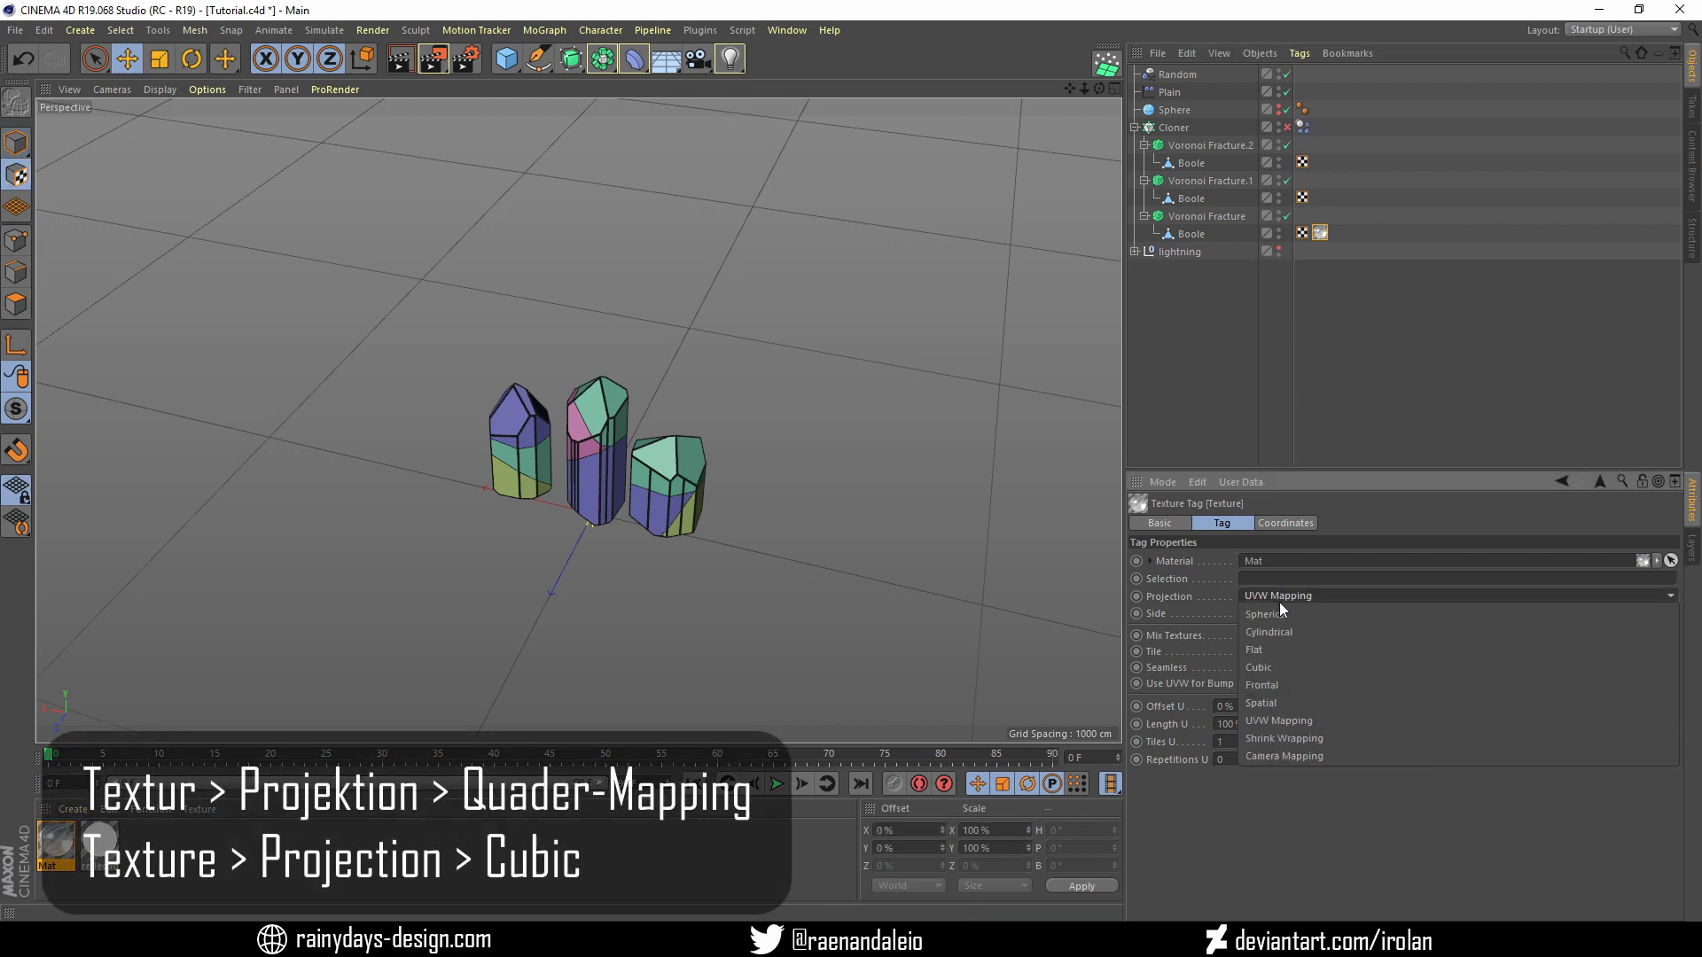
Set the texture projection to Cubic and select the Boole crystal's texture tag
click(1267, 674)
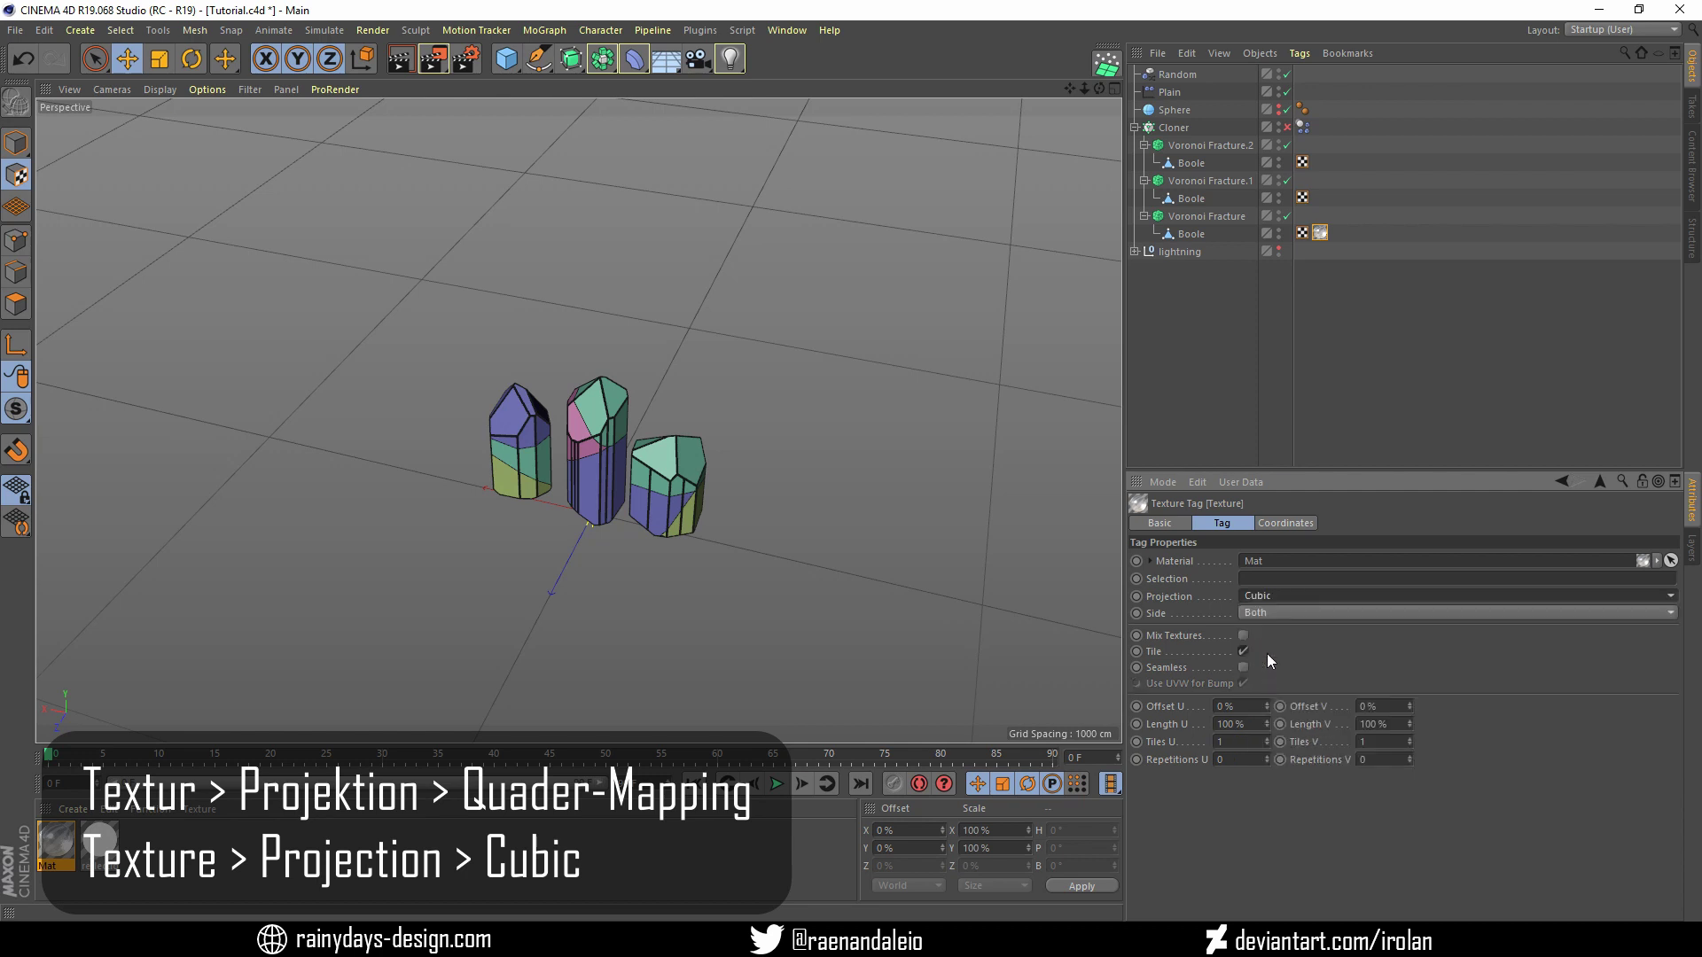
click(1277, 522)
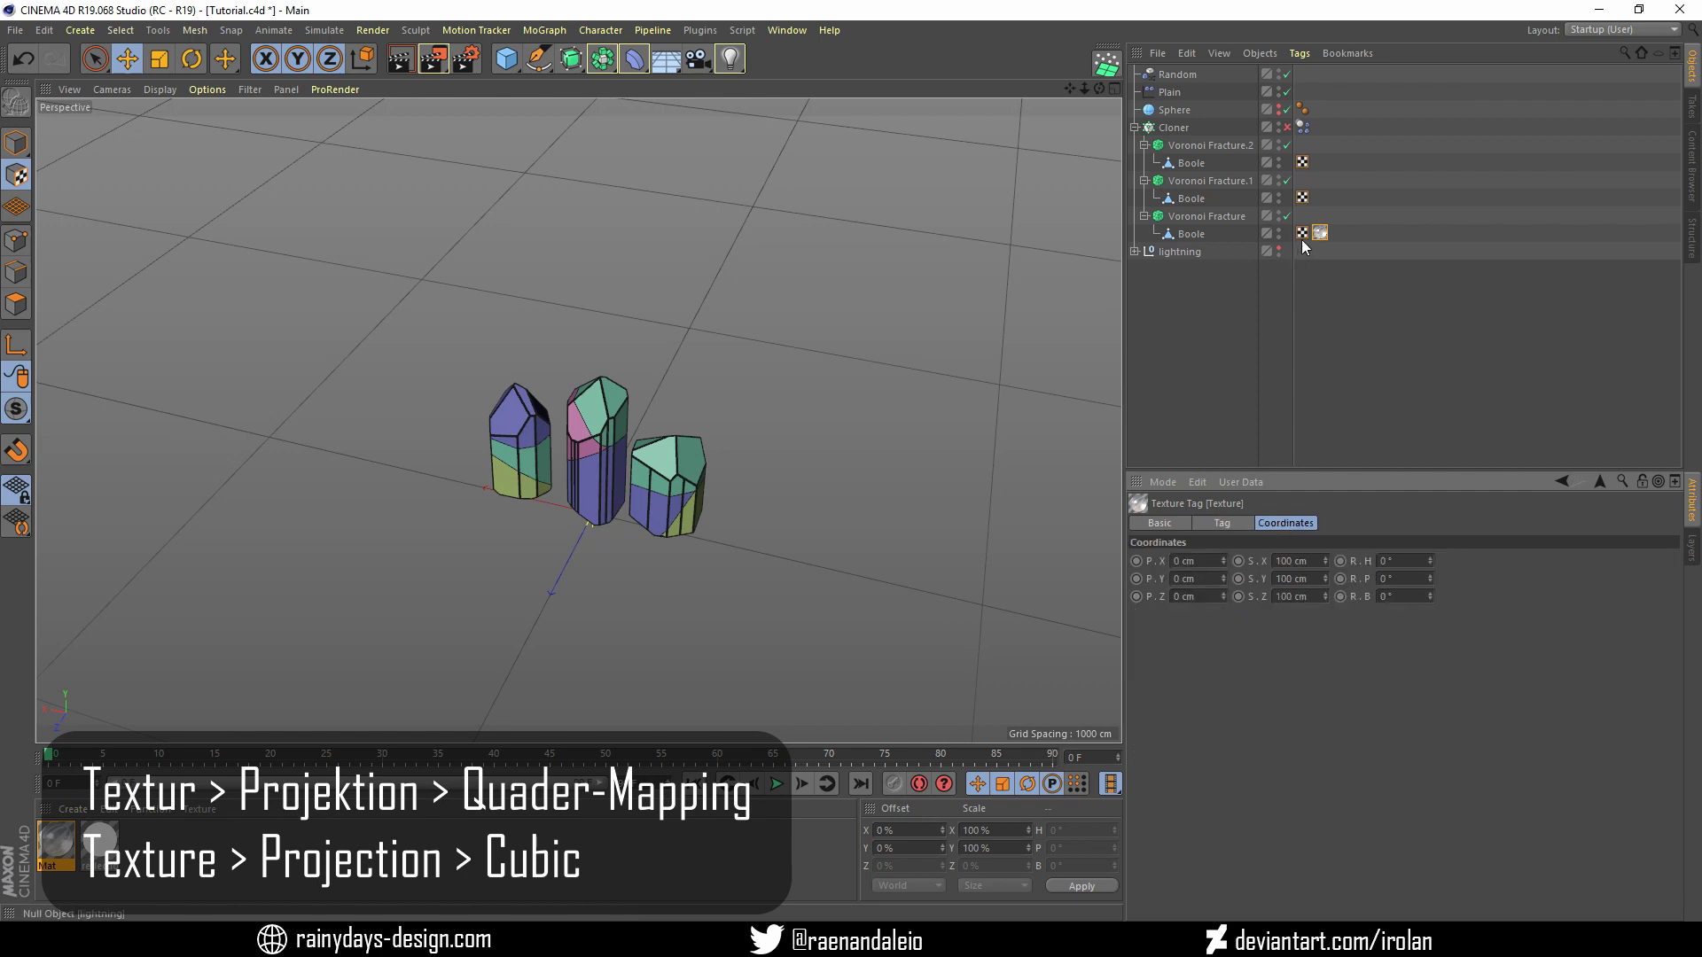
click(1214, 234)
click(1318, 233)
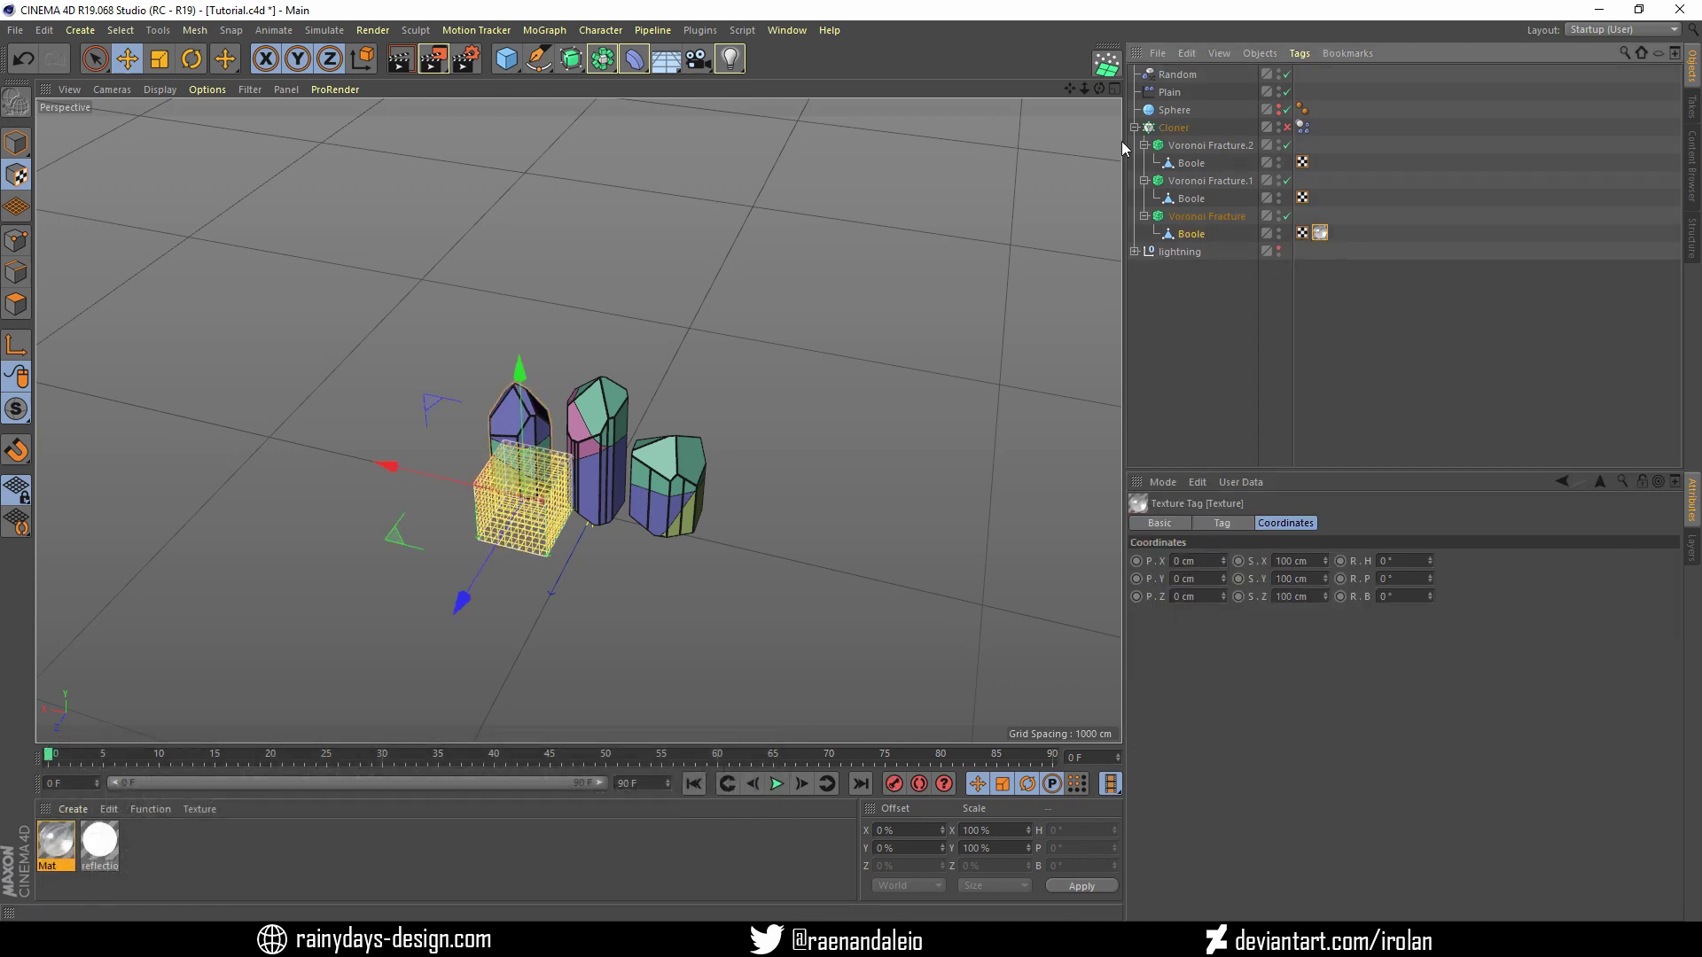
Raise the projection to 152 cm on Y, set its Y size to 150 cm, then view from Front
mouse_move(1097, 91)
mouse_down()
mouse_move(1097, 54)
mouse_move(1100, 100)
mouse_up()
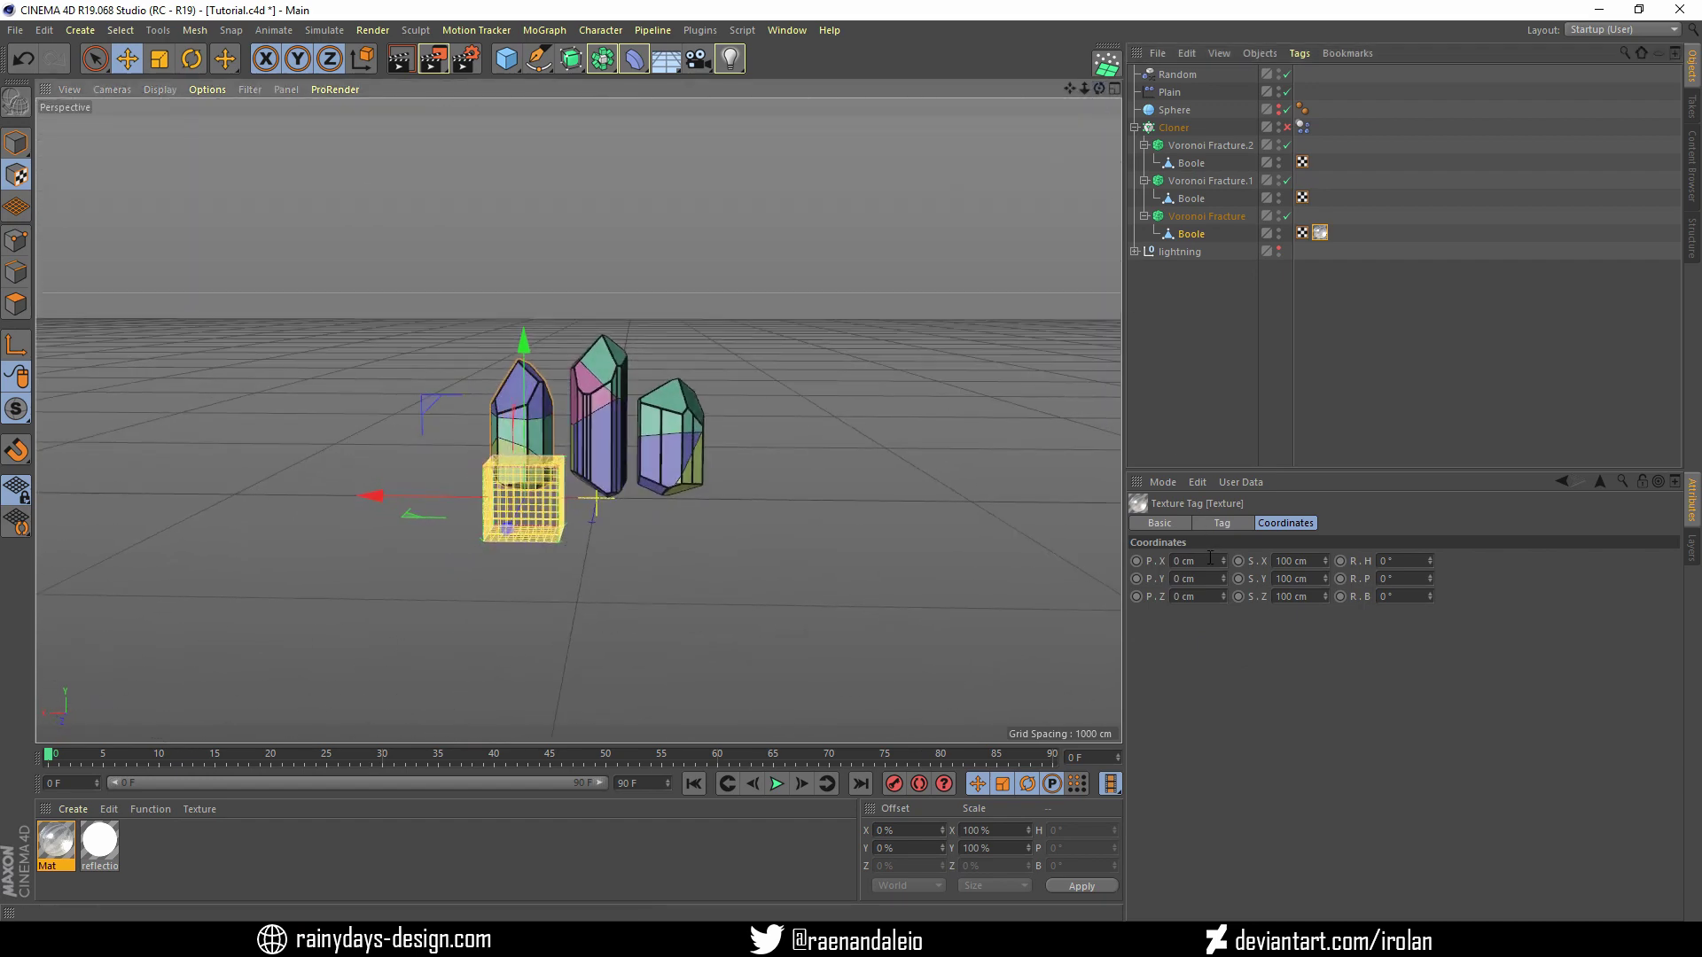
click(1300, 579)
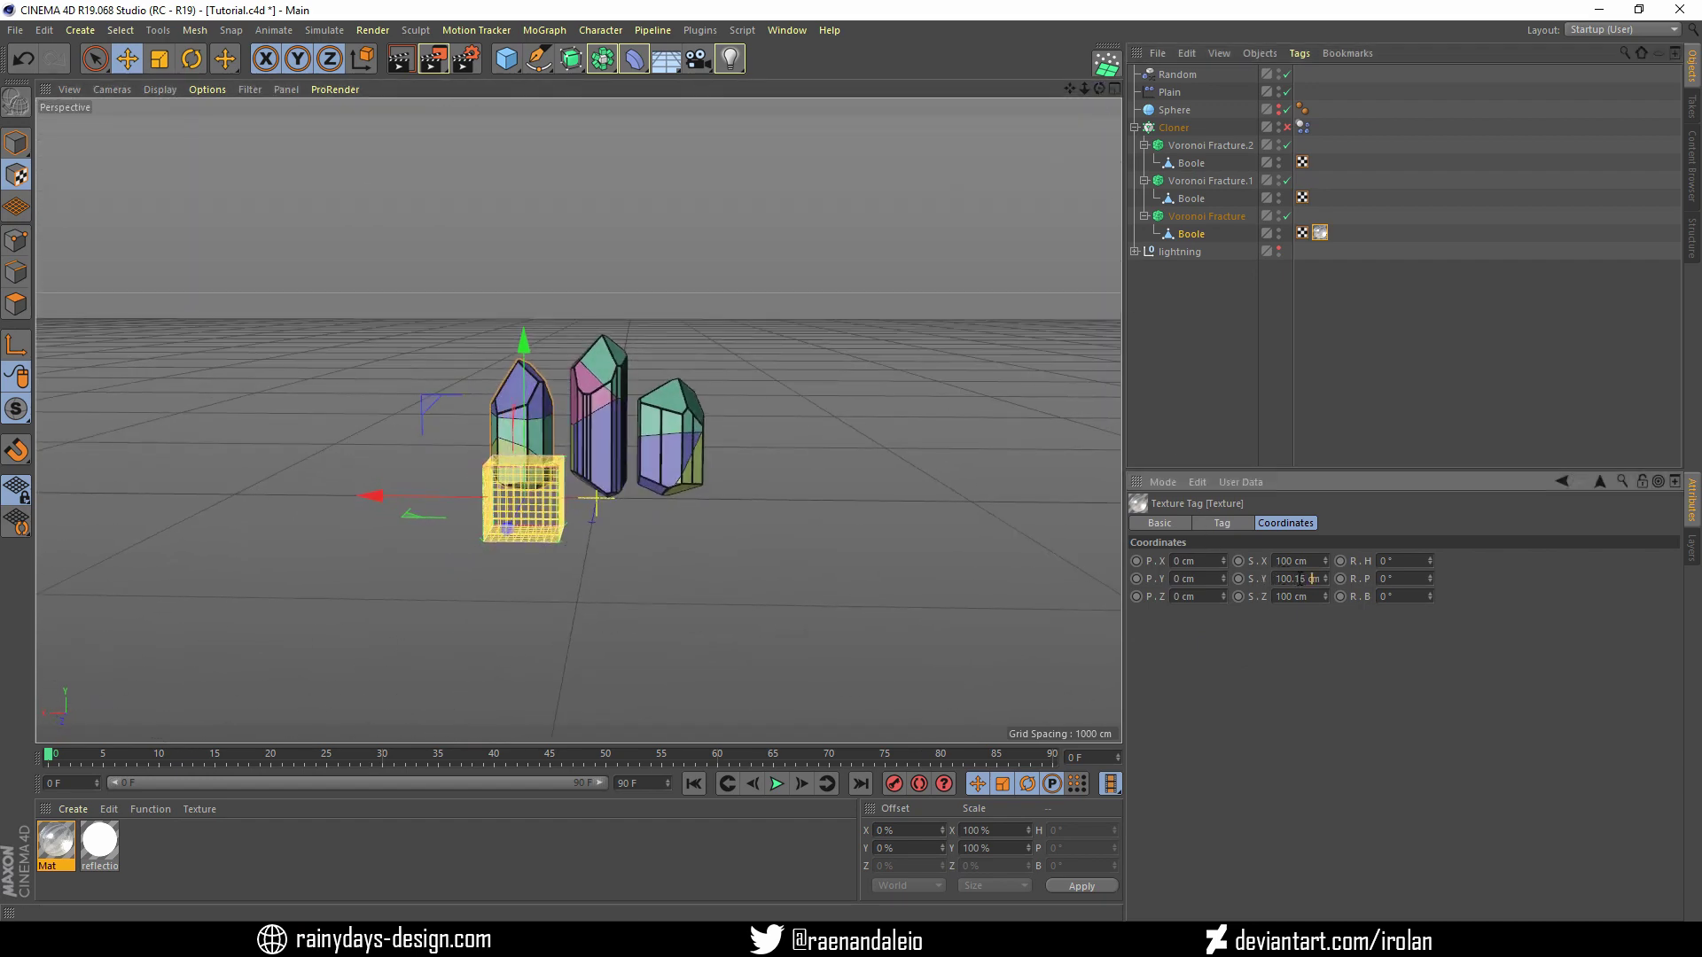
drag(1215, 578, 1224, 568)
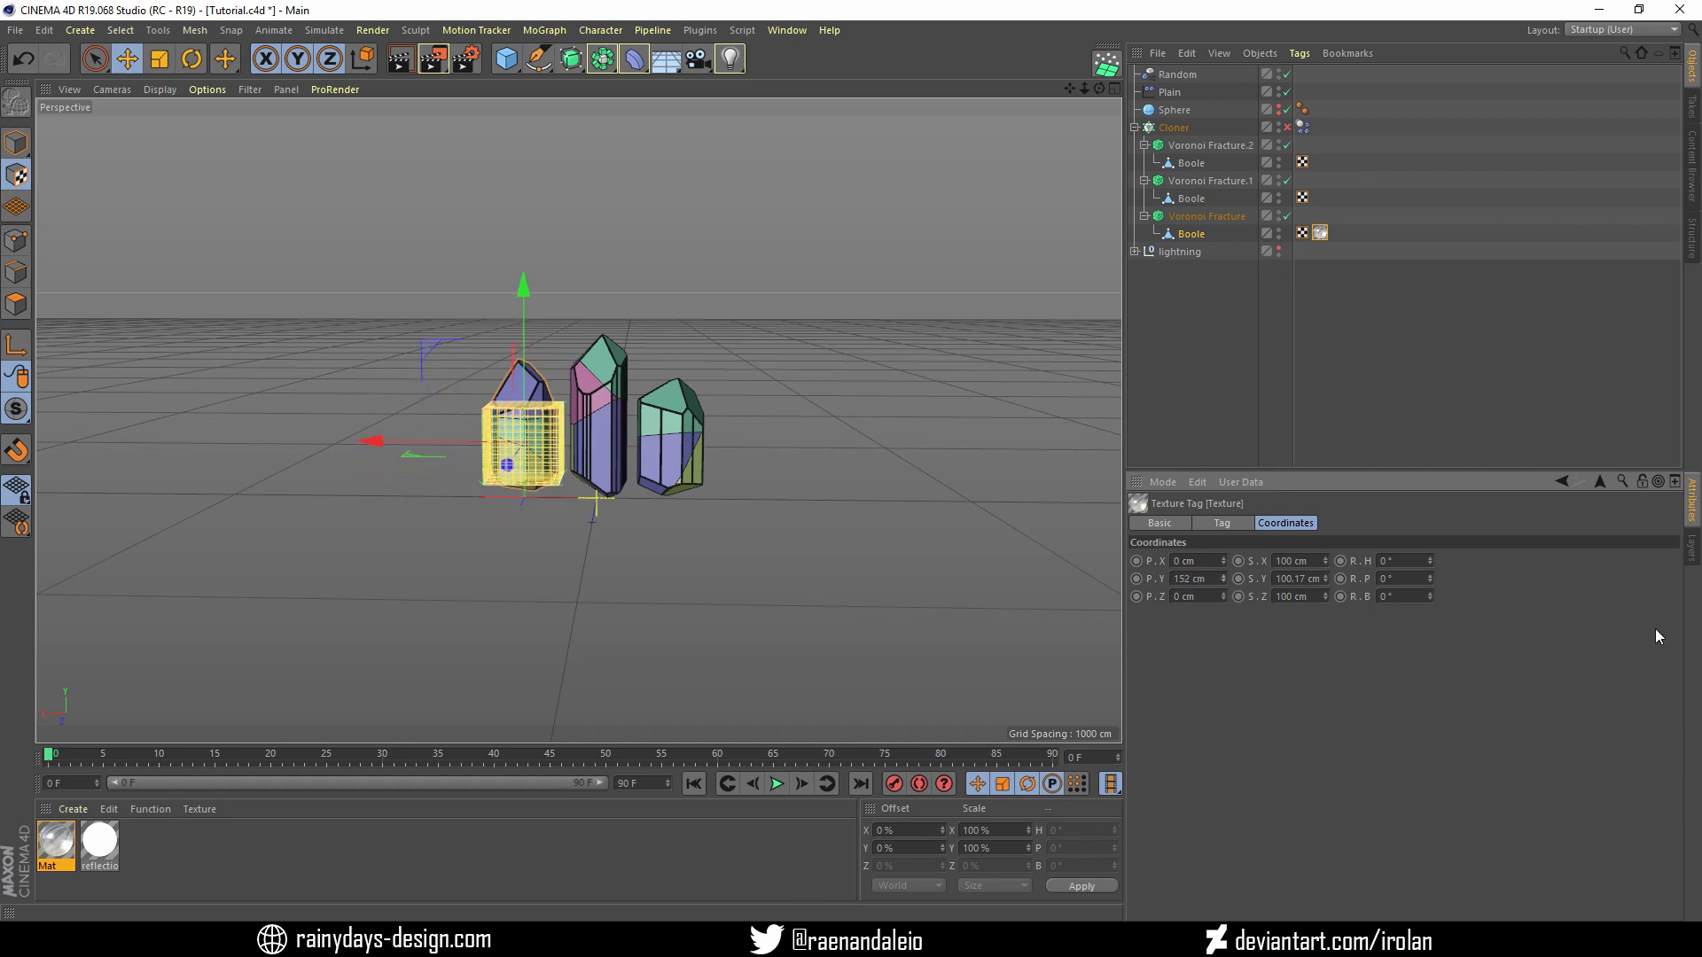
drag(1339, 579, 1338, 572)
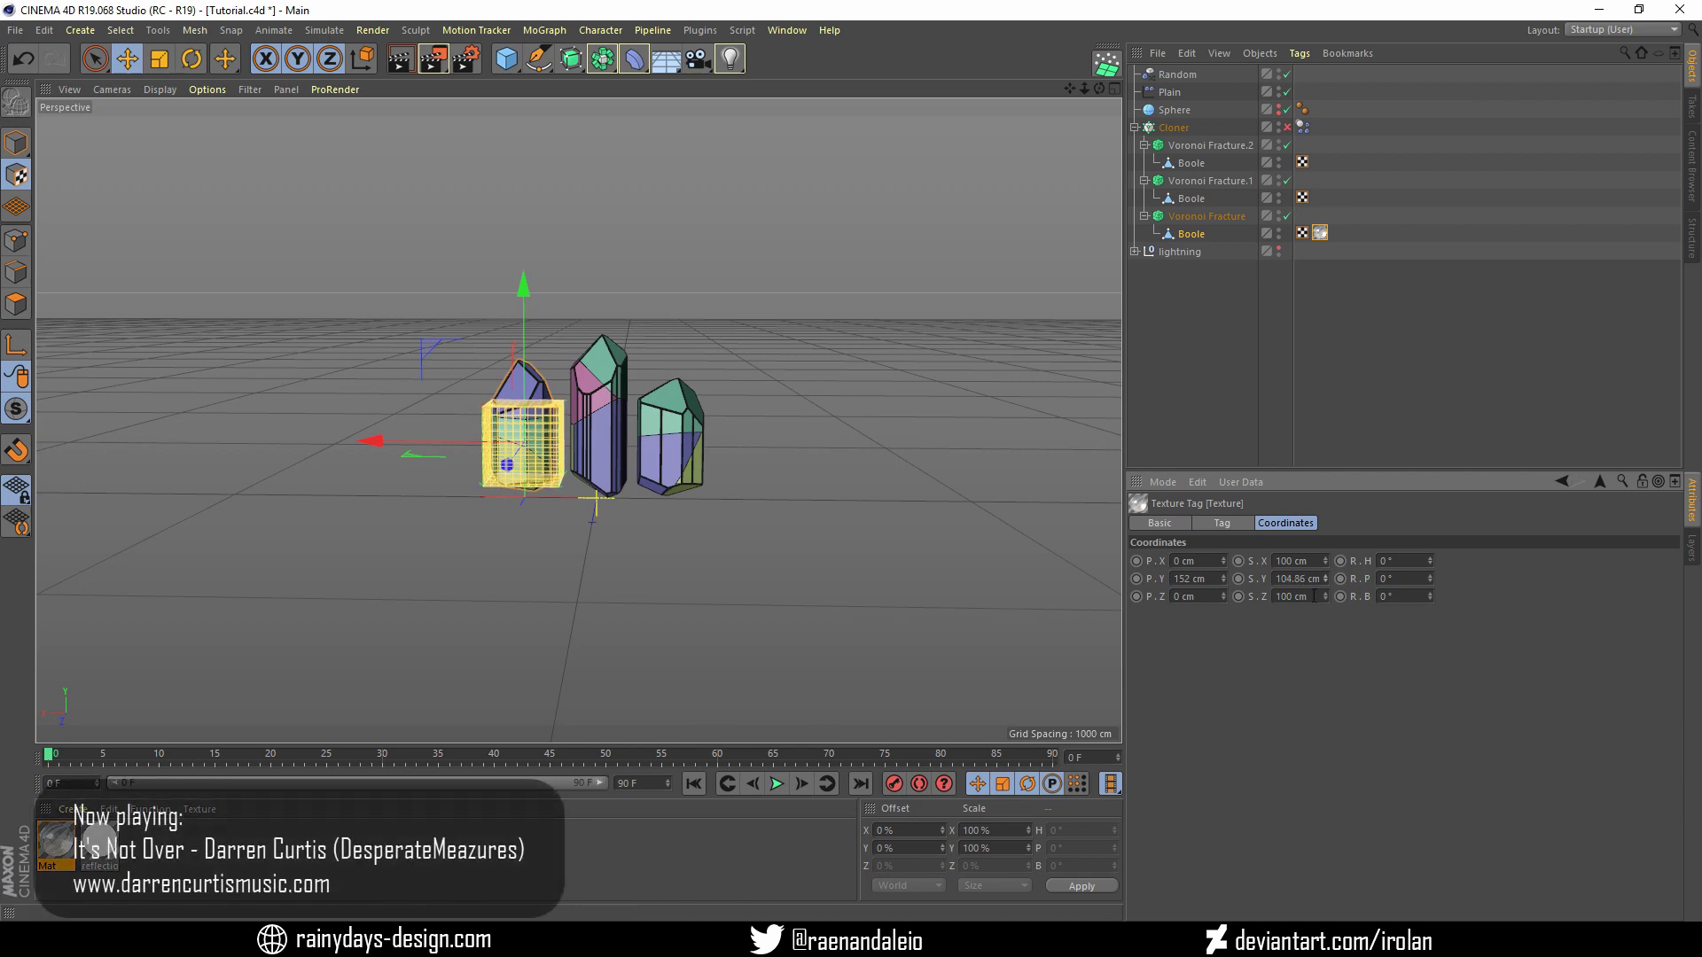
double_click(1304, 579)
text(150)
key(Return)
click(112, 89)
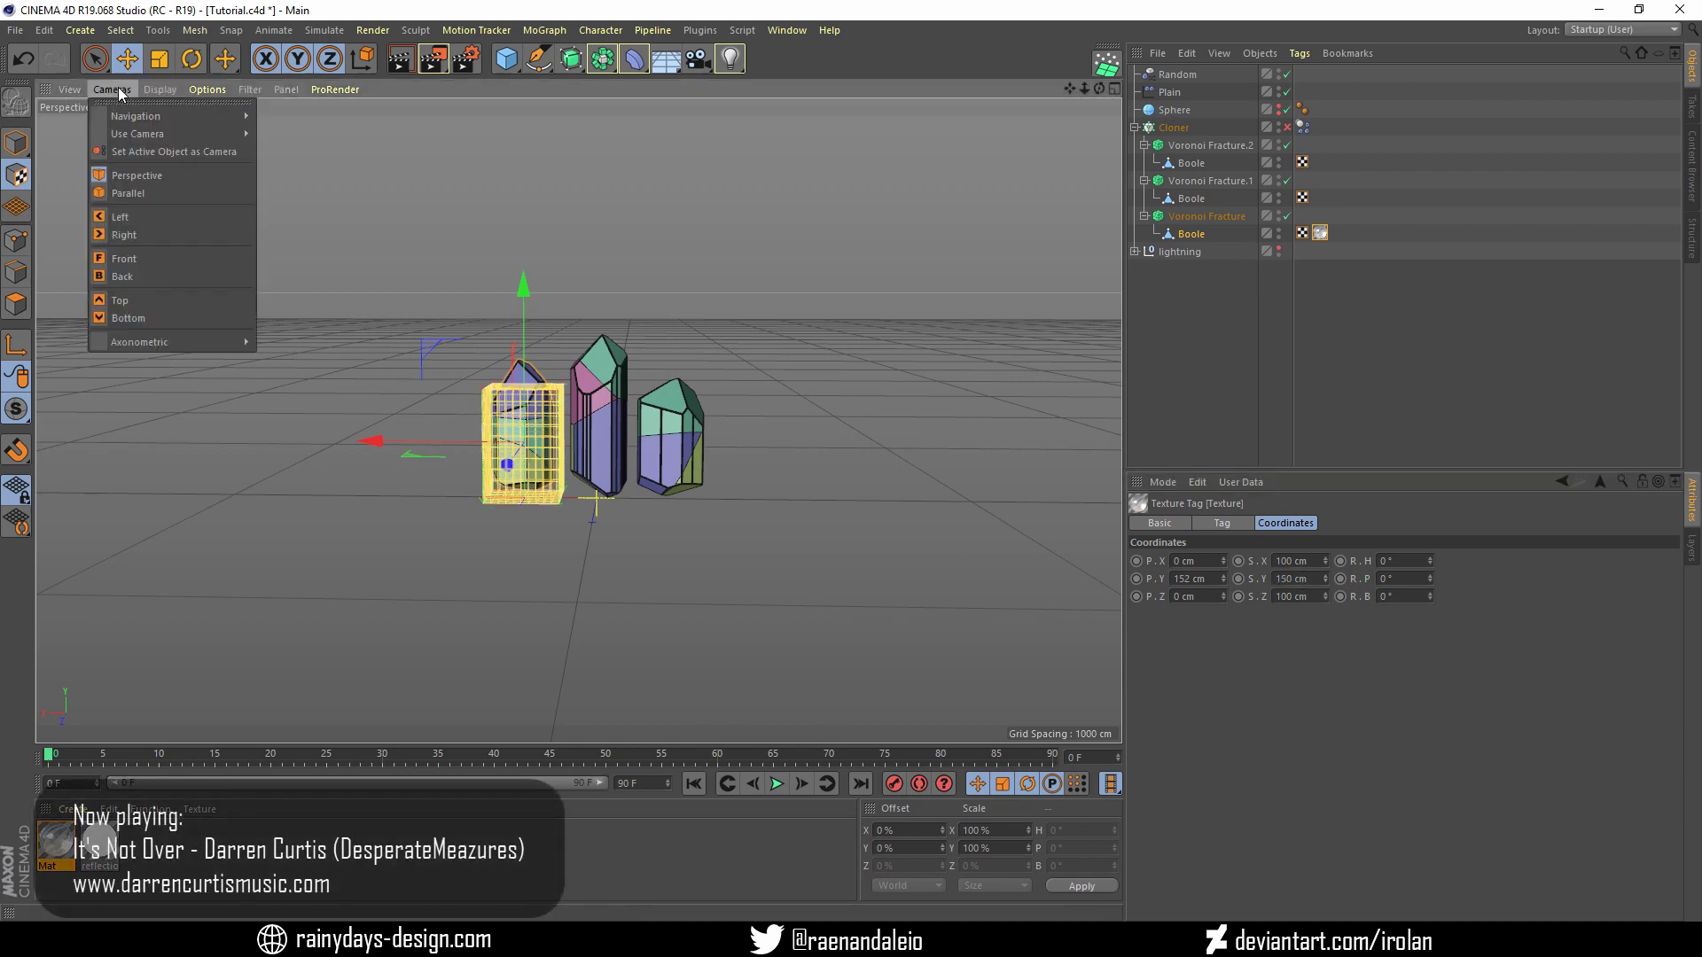
In Front view, raise the right crystal's texture projection and set its height to 200 cm
click(142, 258)
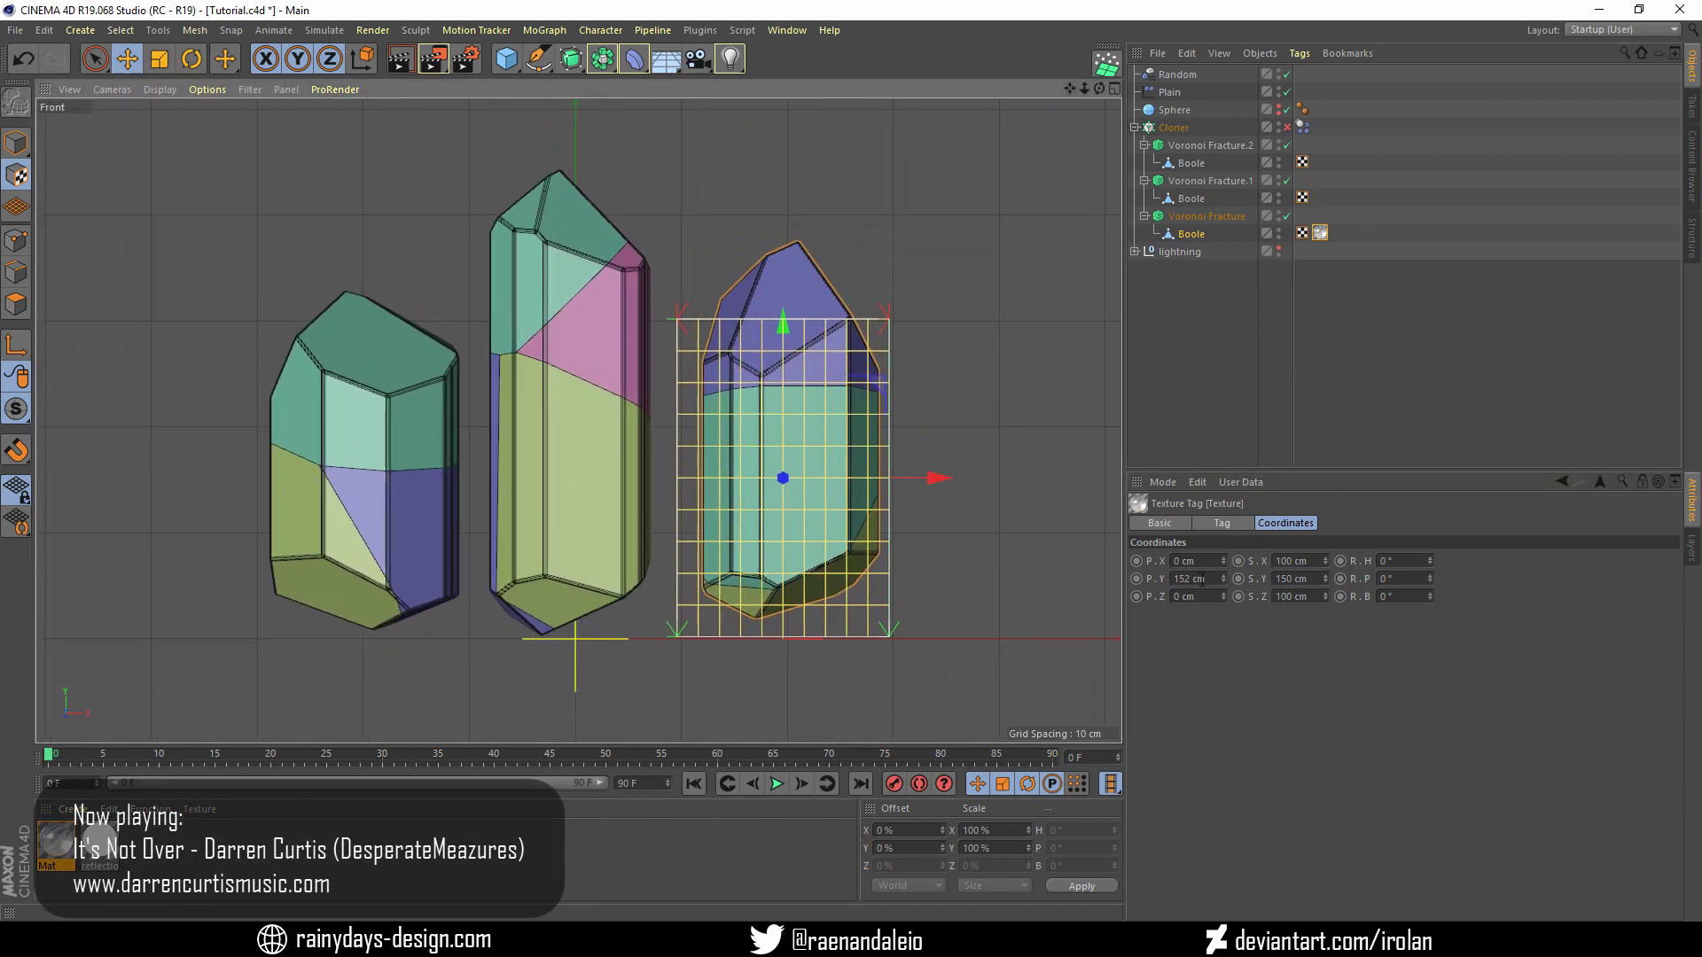
drag(1223, 578, 1303, 590)
double_click(1294, 578)
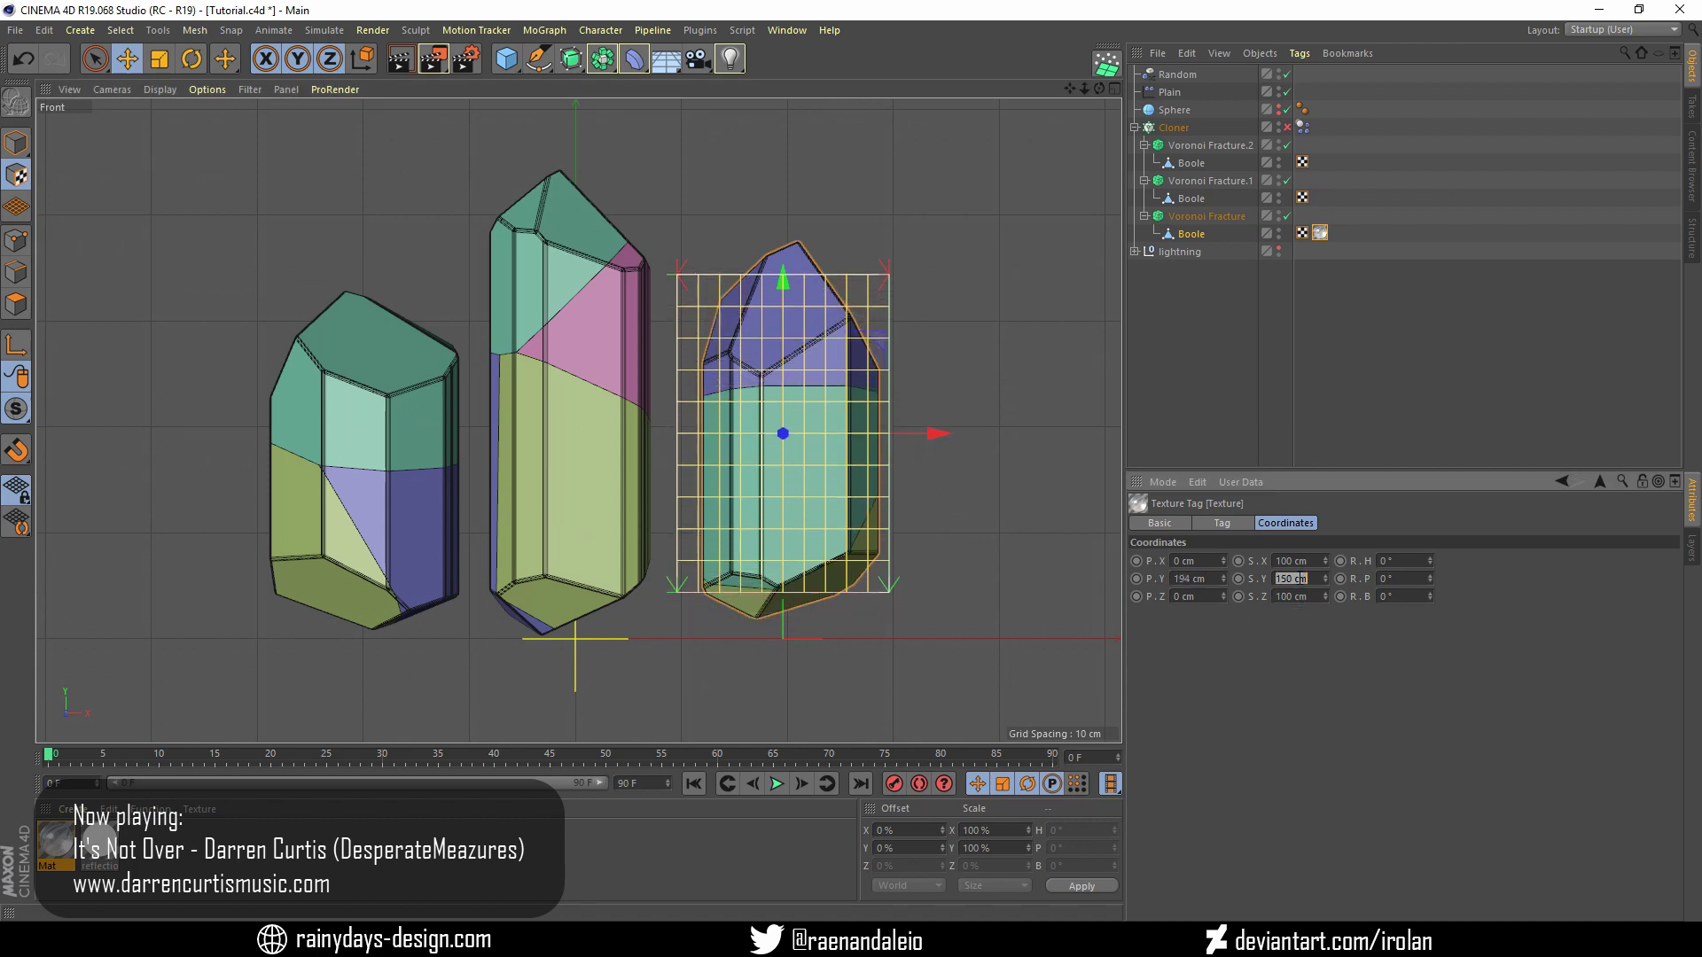
text(170)
key(Return)
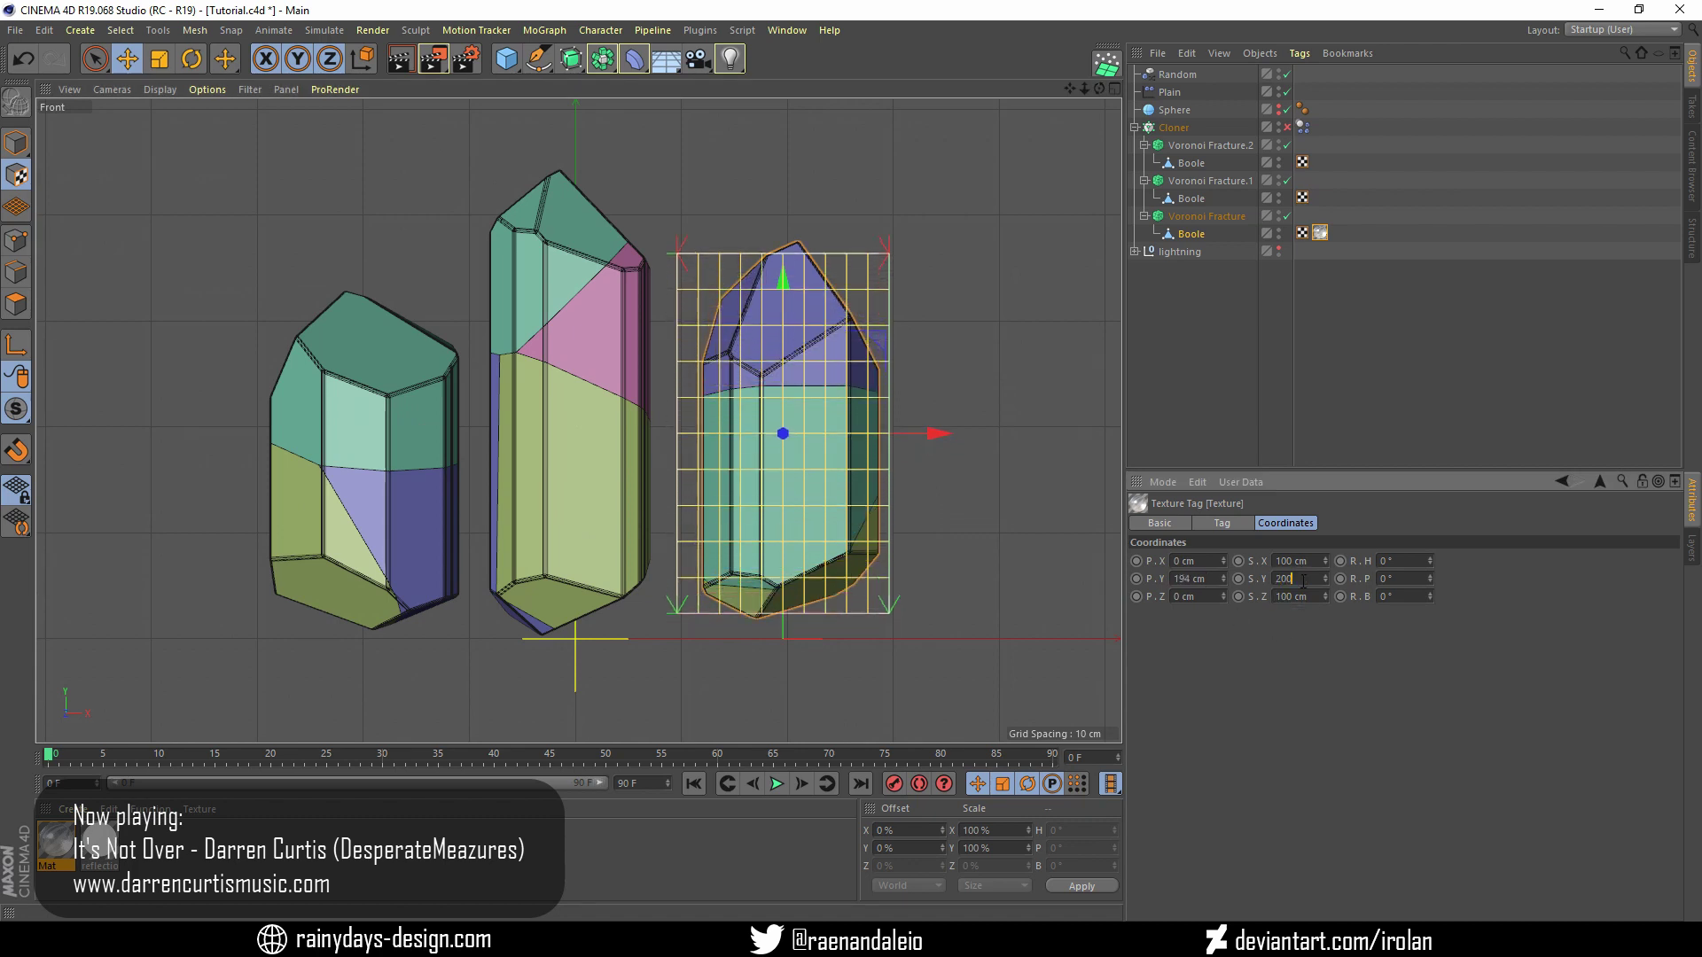
key(Return)
drag(1223, 579, 1225, 567)
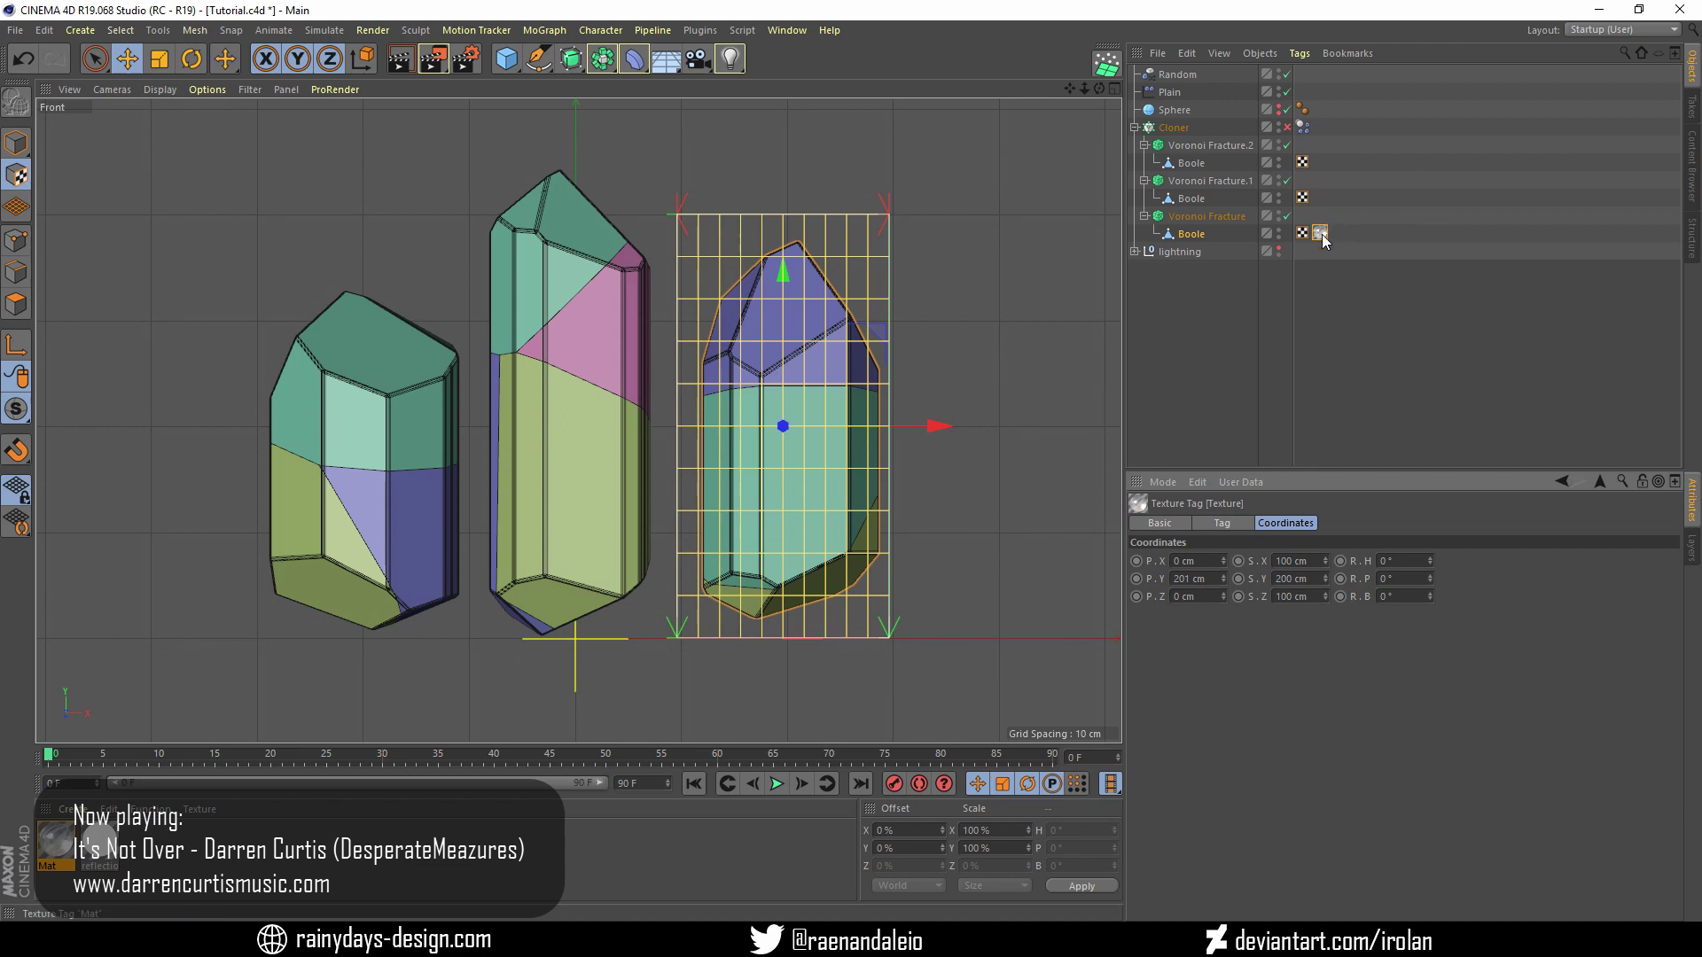
Copy the texture tag to the middle crystal, raise its projection and set its height to 230 cm
ctrl+drag(1320, 232, 1320, 197)
mouse_move(1223, 579)
mouse_down()
mouse_move(1189, 578)
mouse_move(1296, 591)
mouse_up()
text(20)
key(Return)
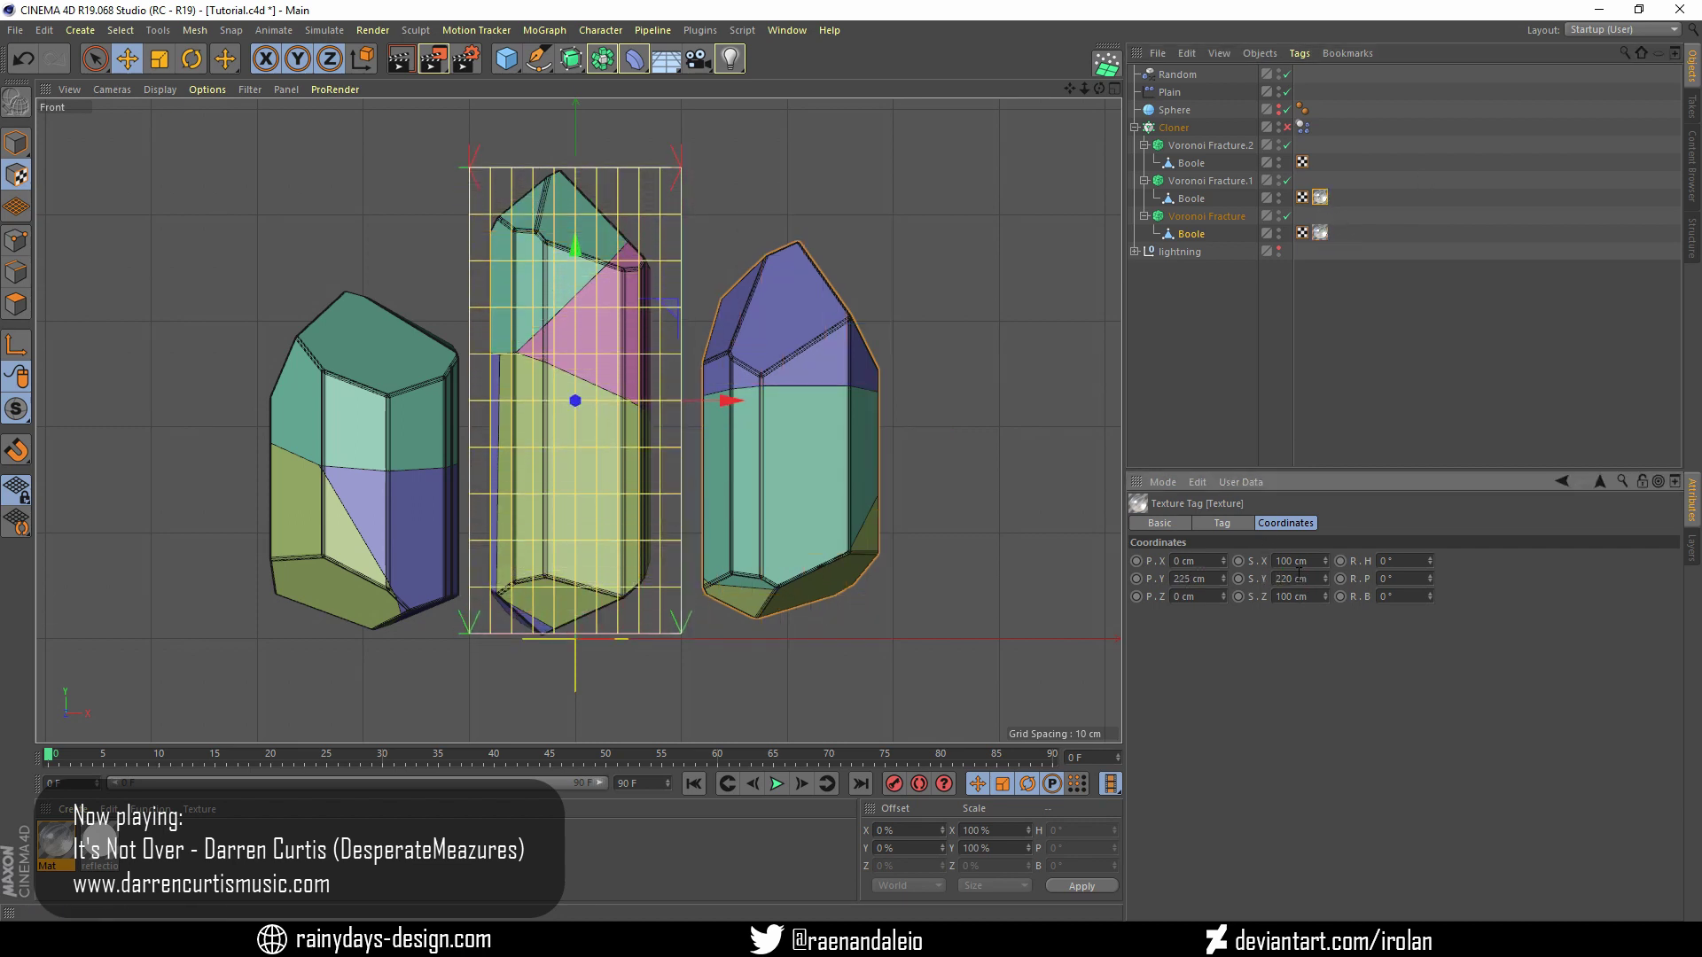
double_click(1298, 577)
text(230)
key(Return)
Copy the texture tag to the left crystal, lowering the projection to 171 cm Y with 180 cm height
ctrl+drag(1319, 196, 1324, 169)
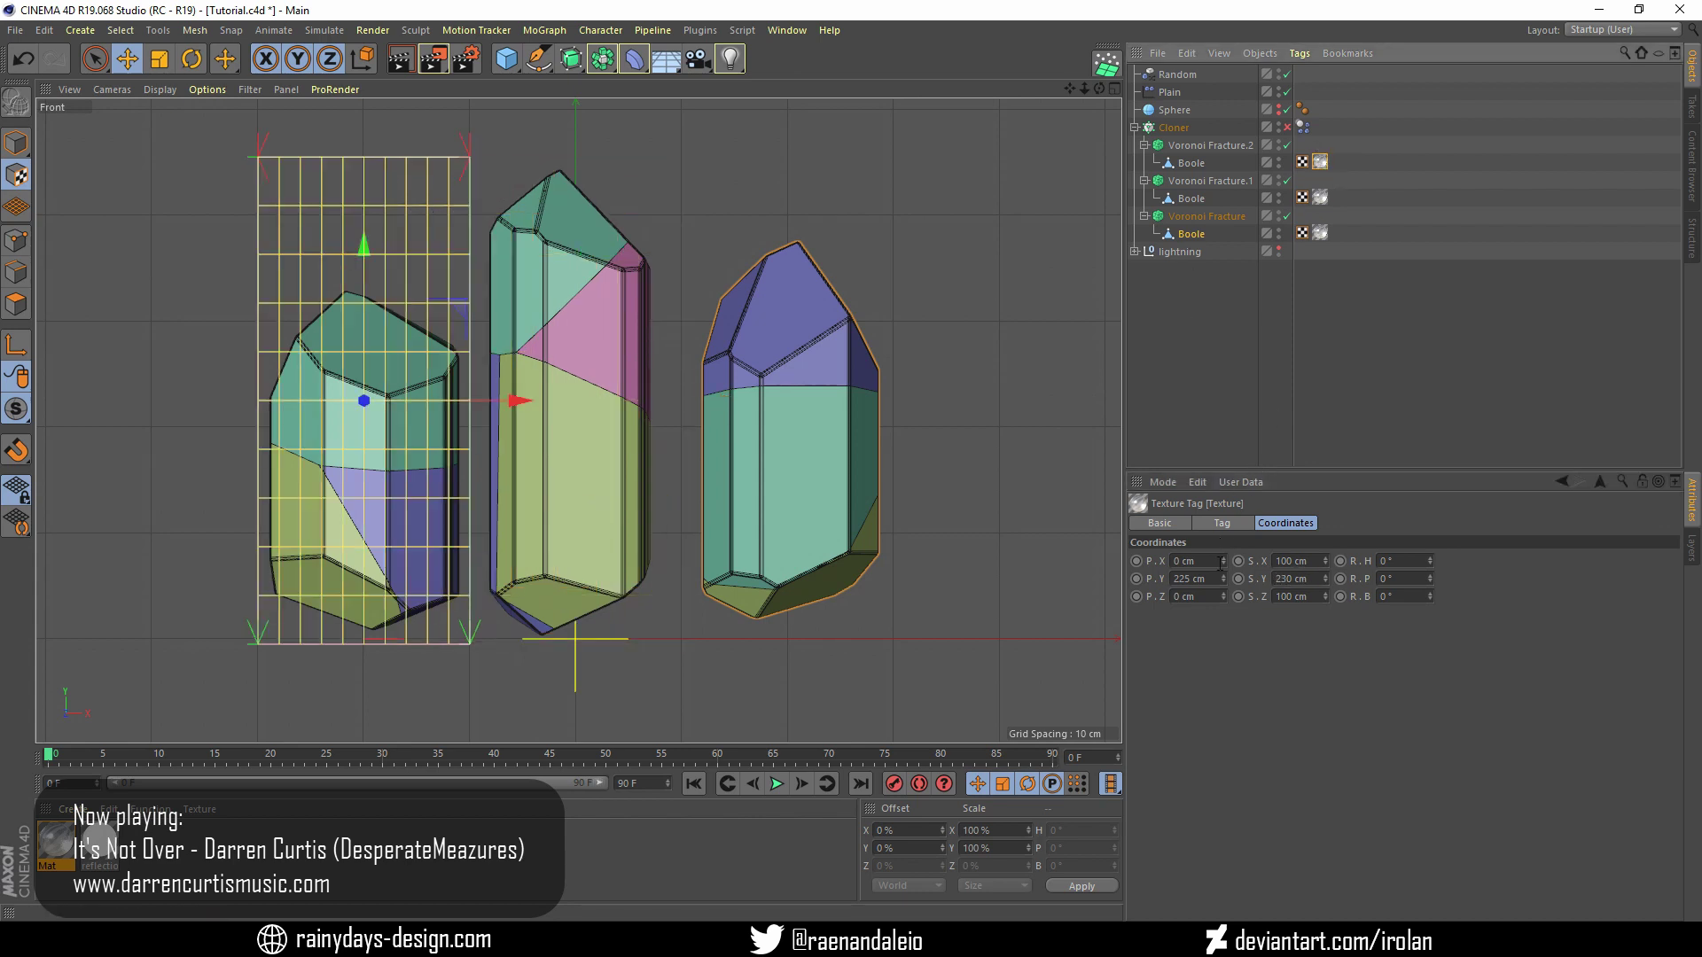
drag(1223, 578, 1223, 625)
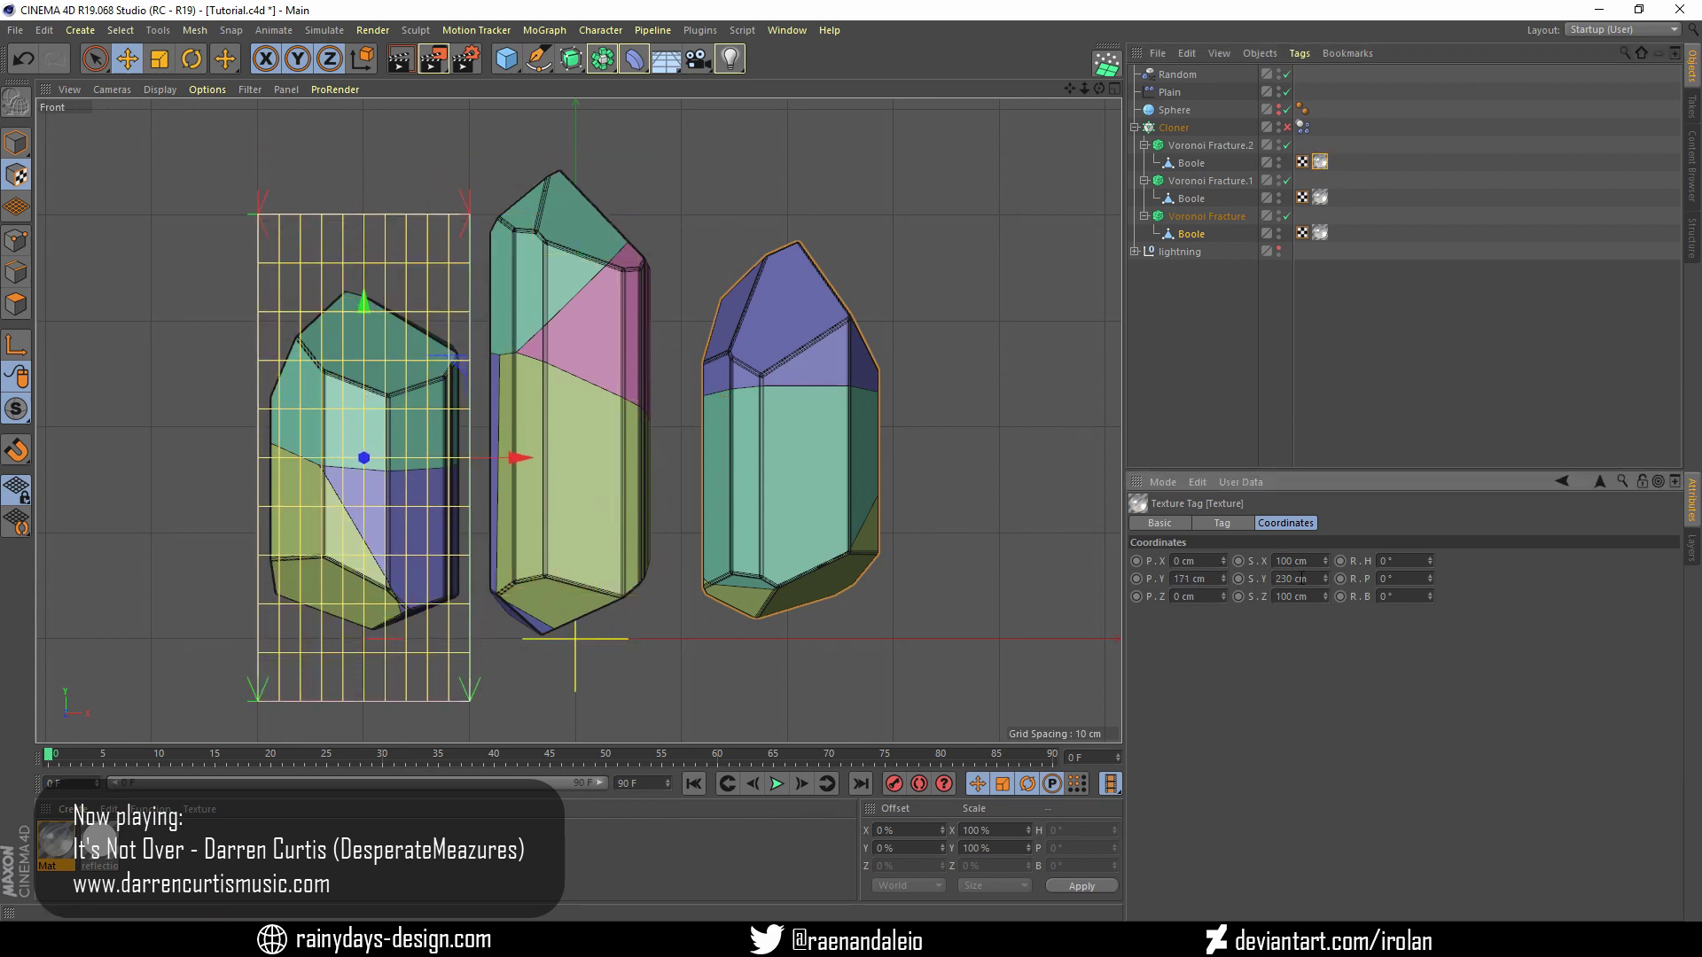
text(200)
key(Return)
text(180)
key(Return)
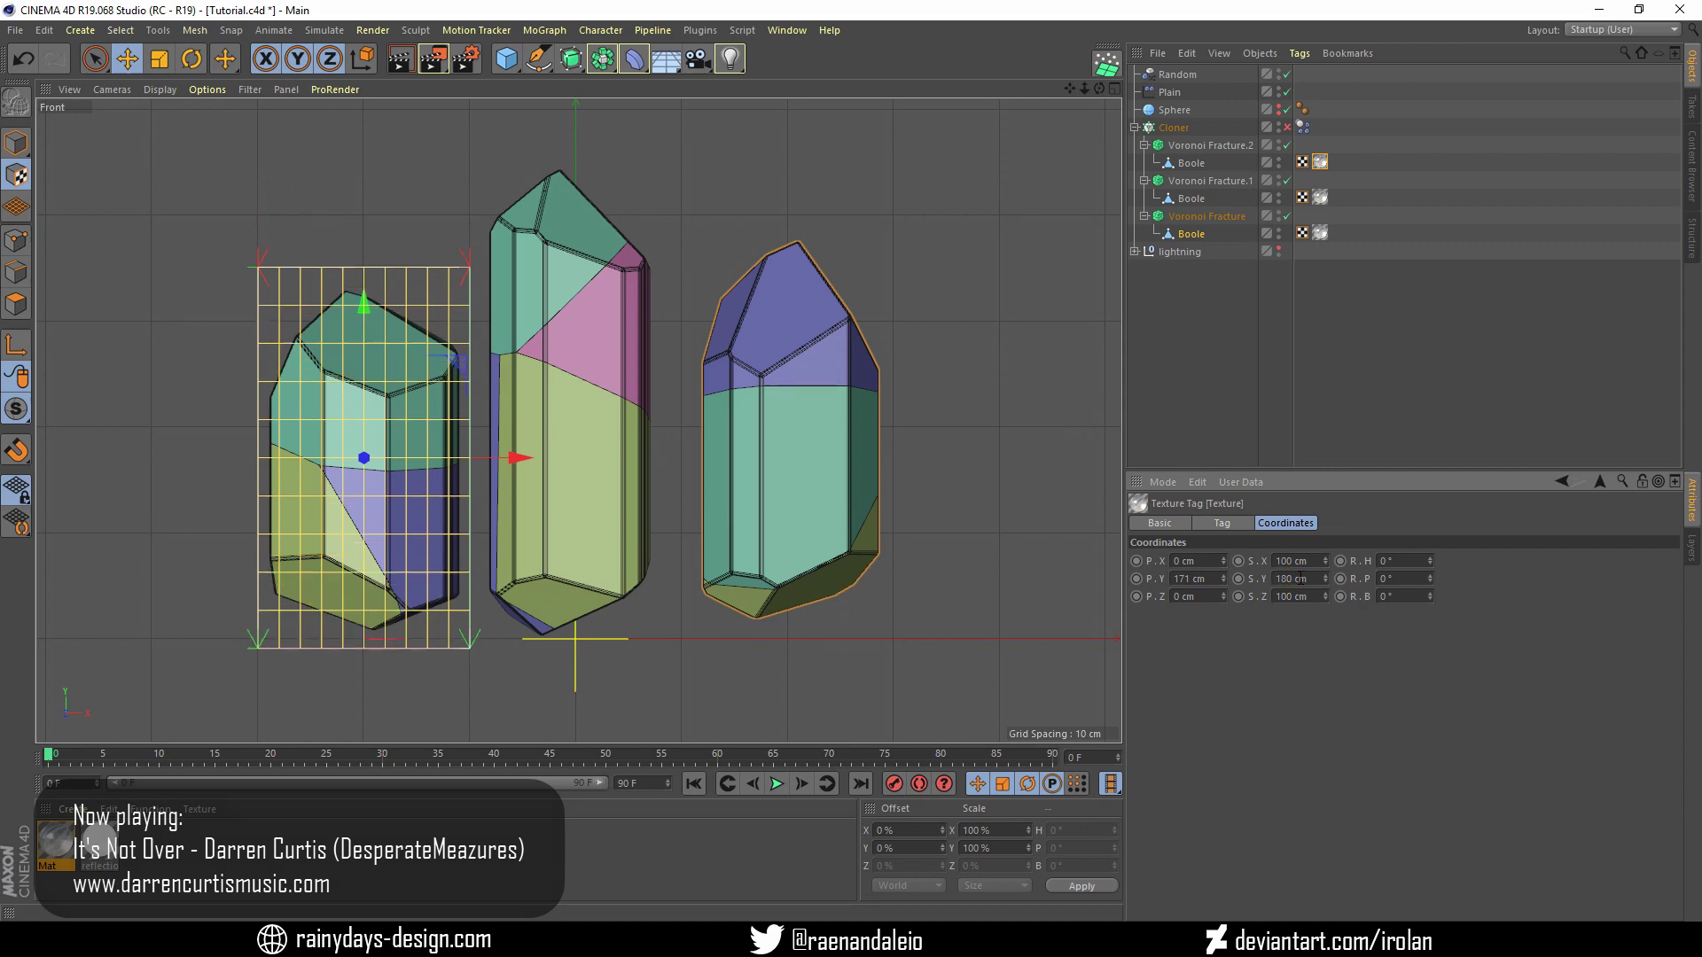
key(F1)
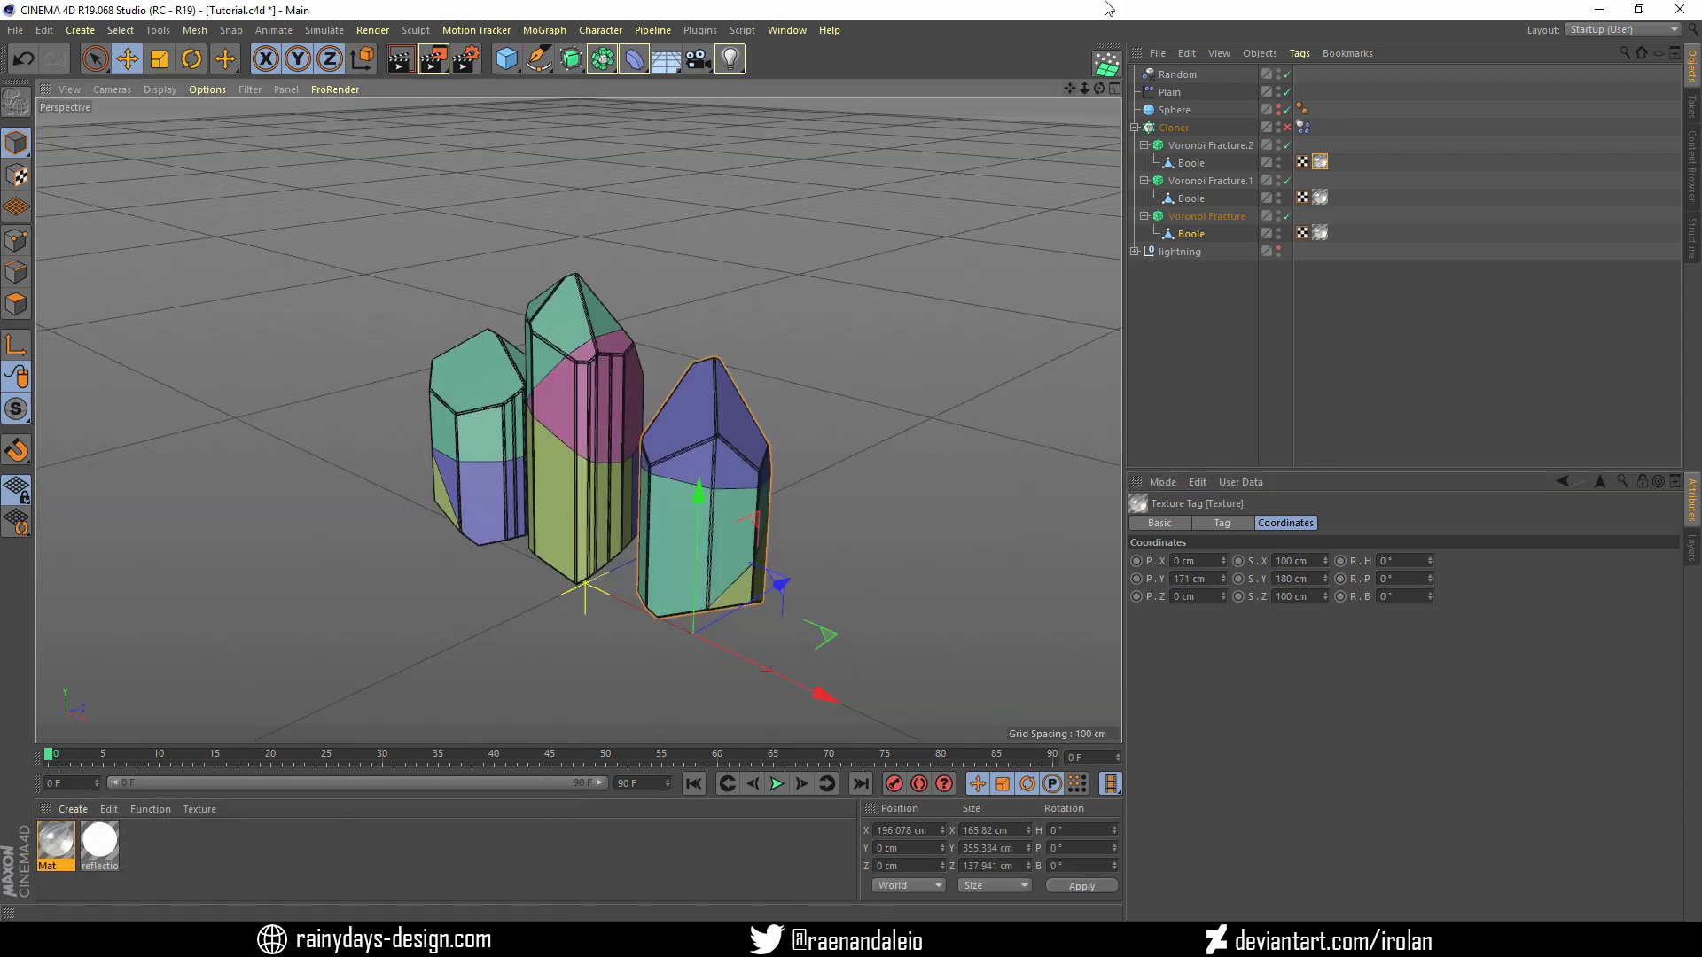
Re-enable the Cloner, go to frame 90, apply Current State to Object, and expand the new crystal null
click(1173, 127)
click(1287, 126)
drag(824, 753, 1052, 754)
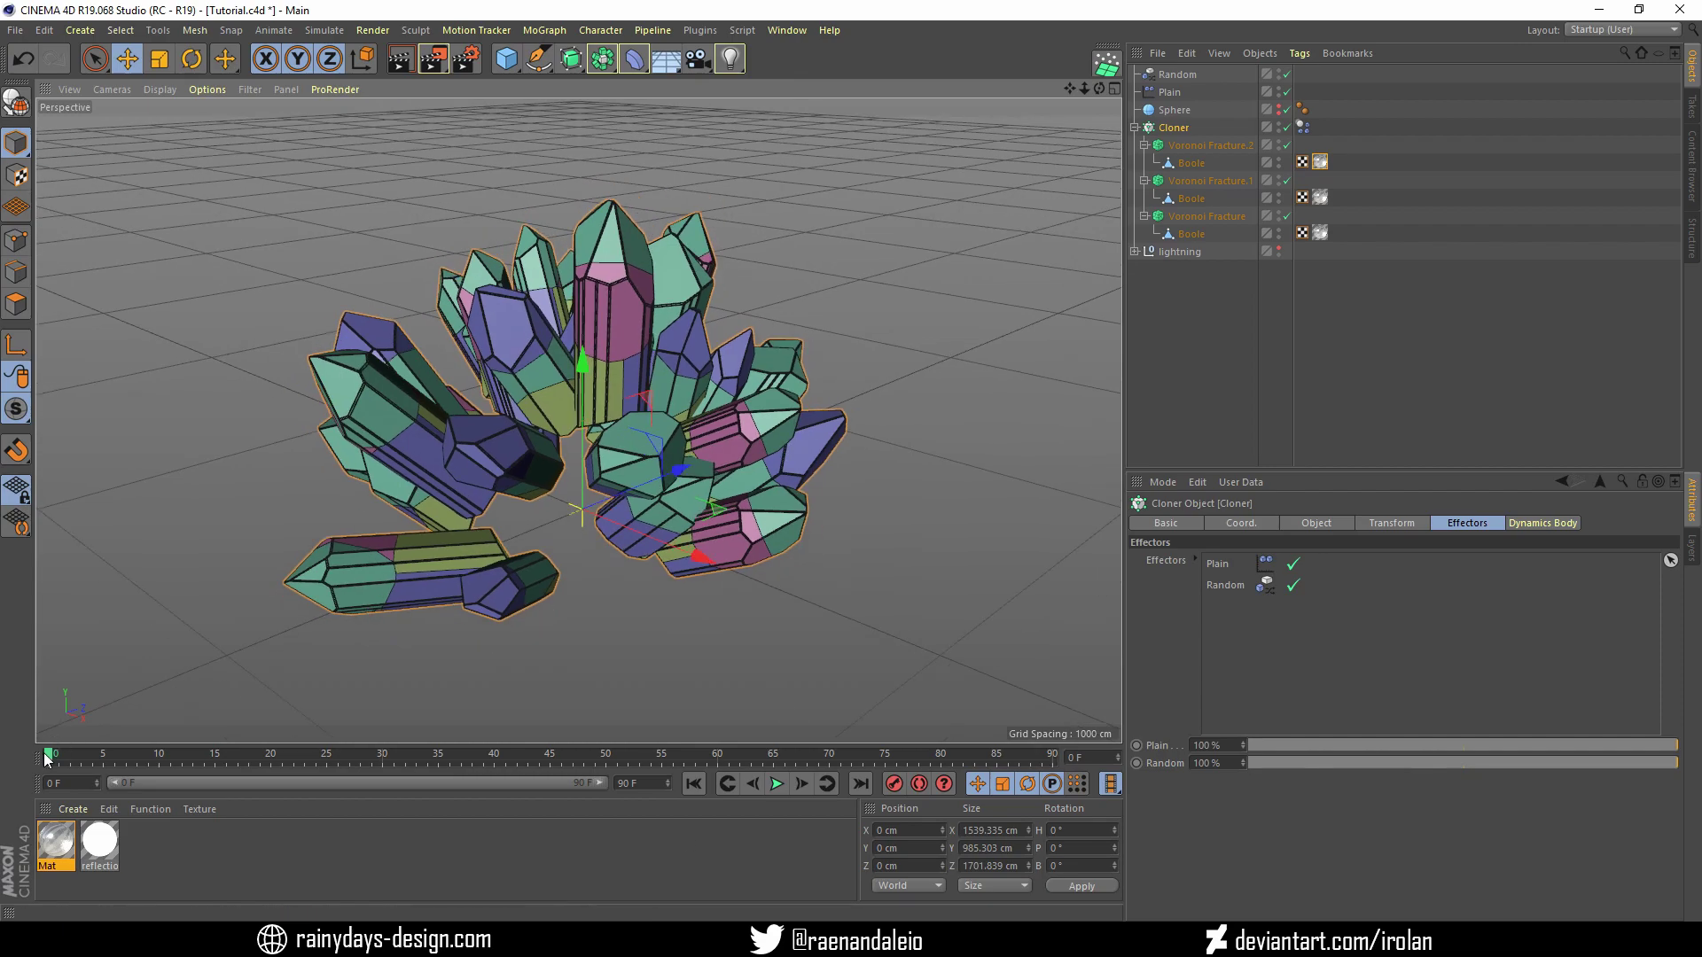
drag(1099, 89, 1096, 83)
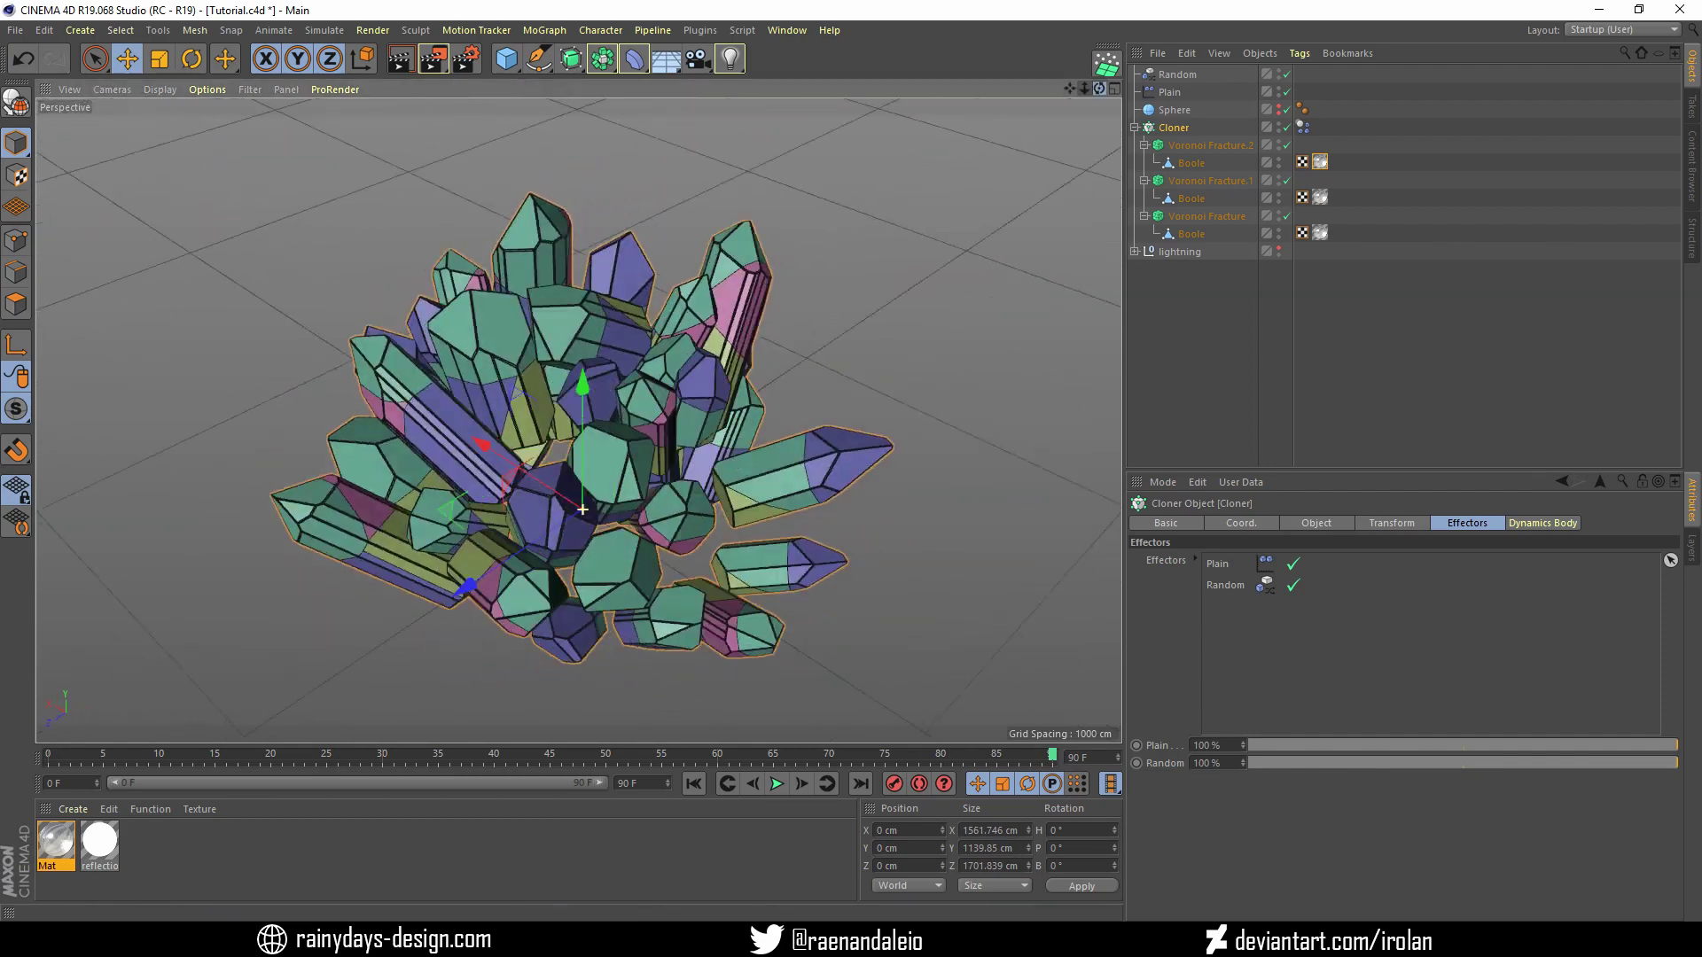
right_click(1188, 129)
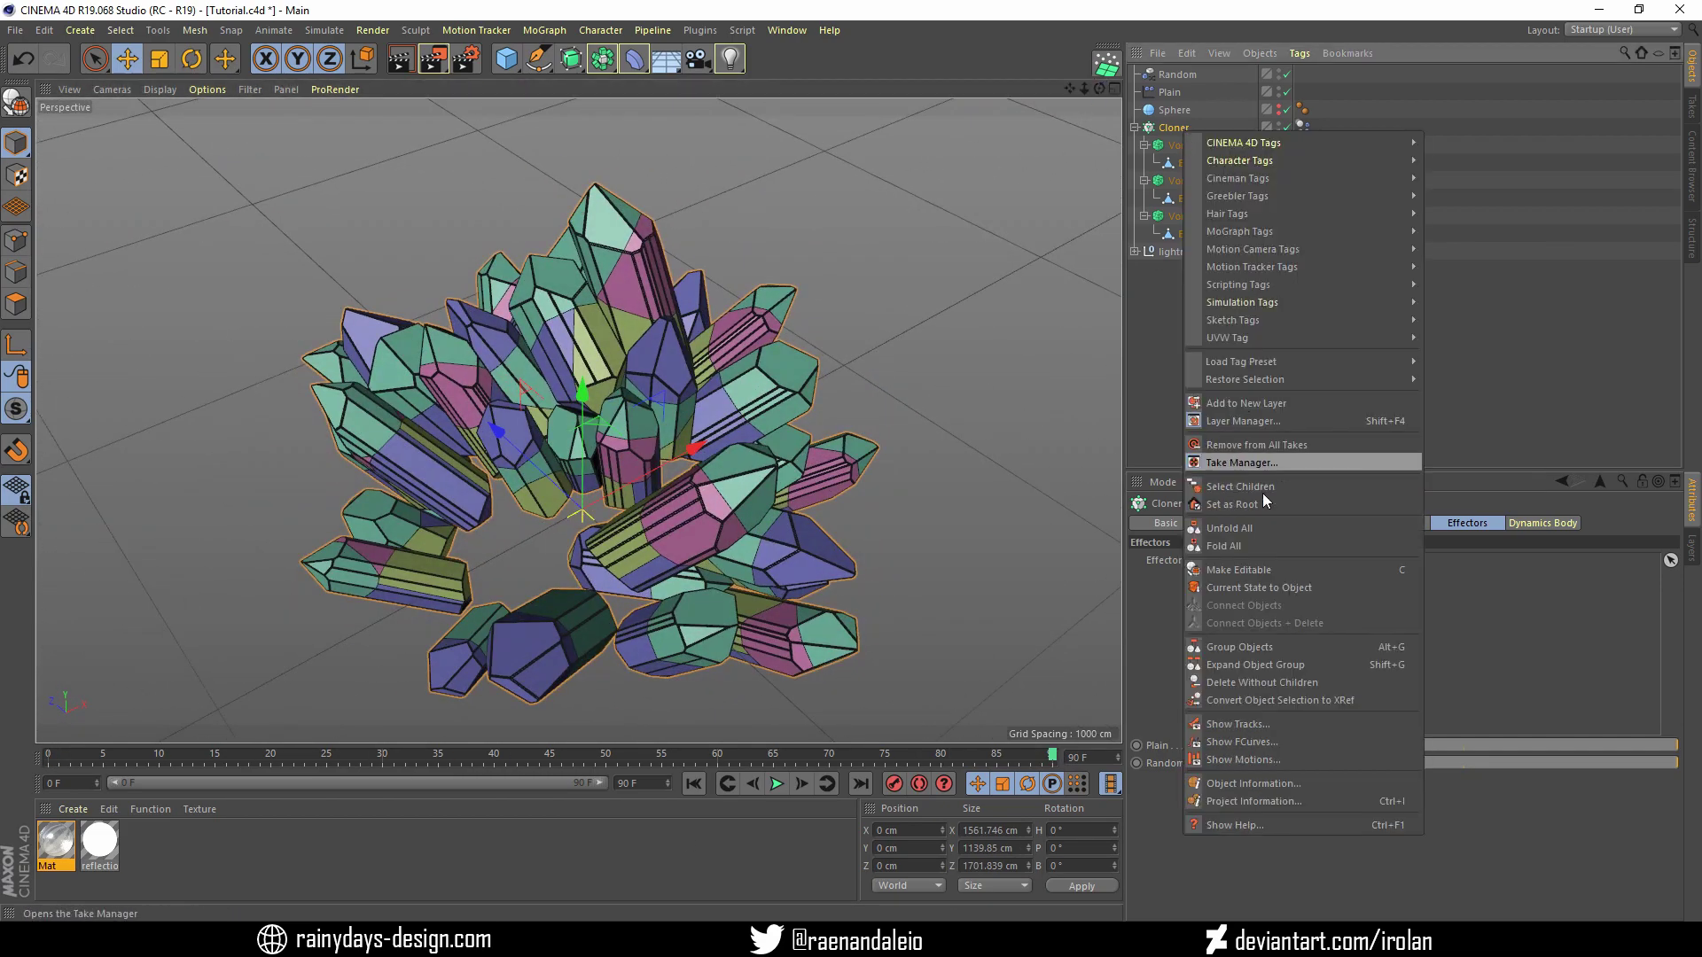
click(1268, 586)
click(1134, 250)
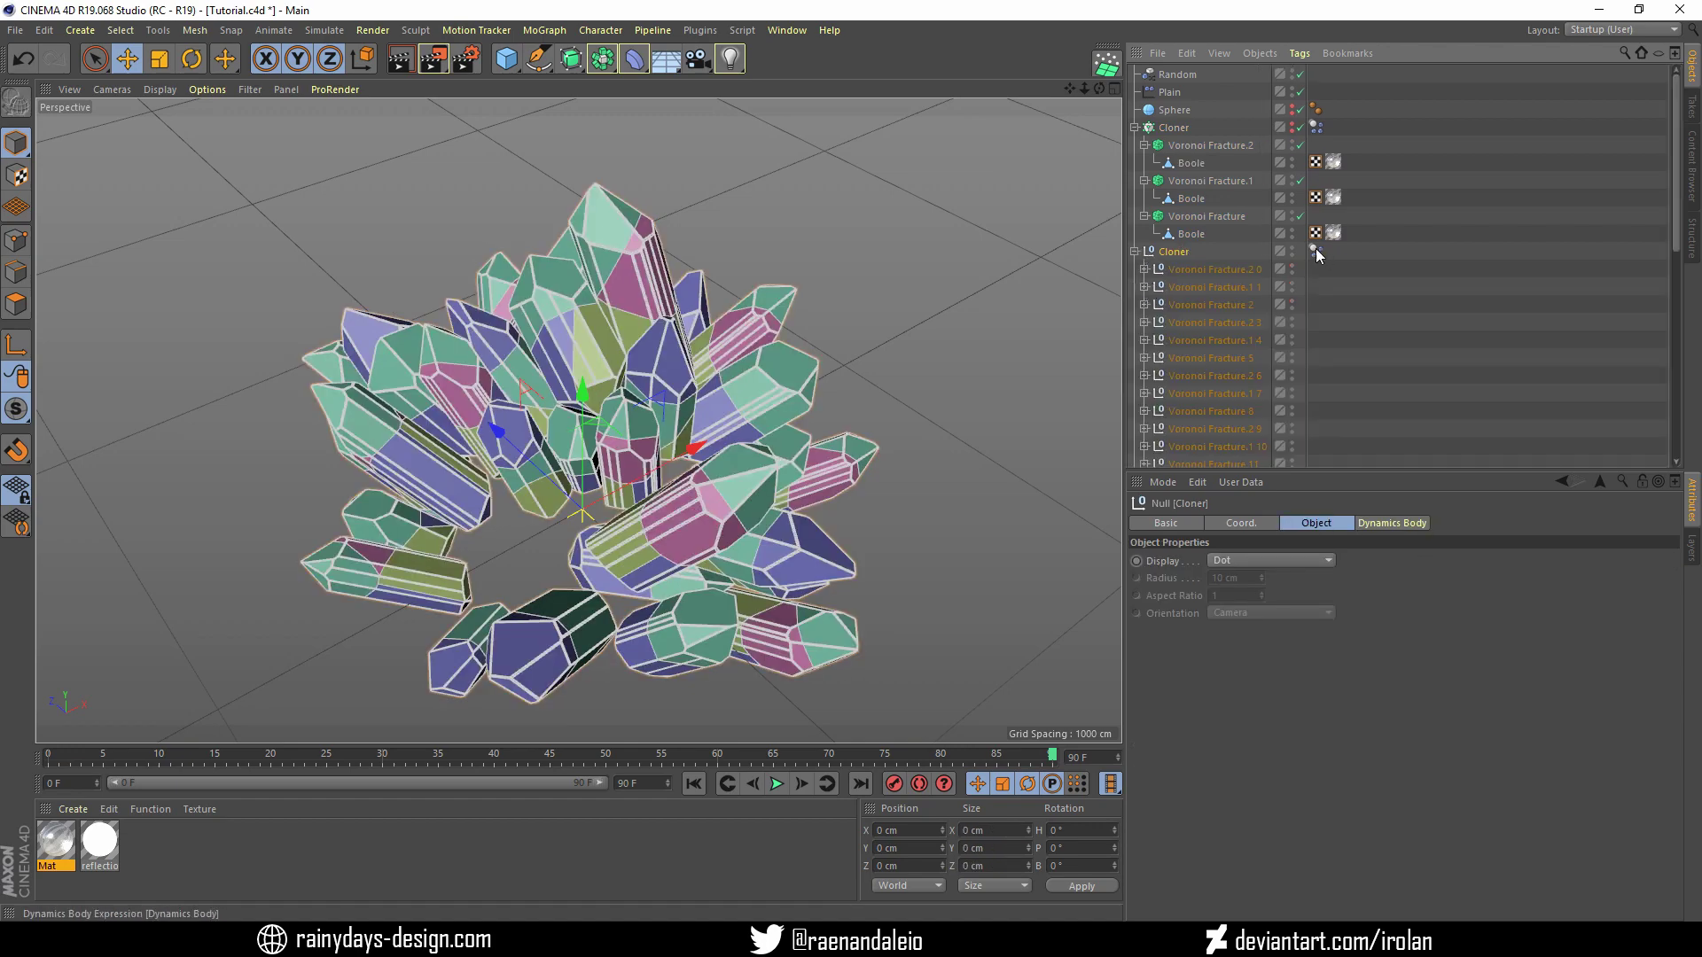
drag(1099, 89, 1073, 98)
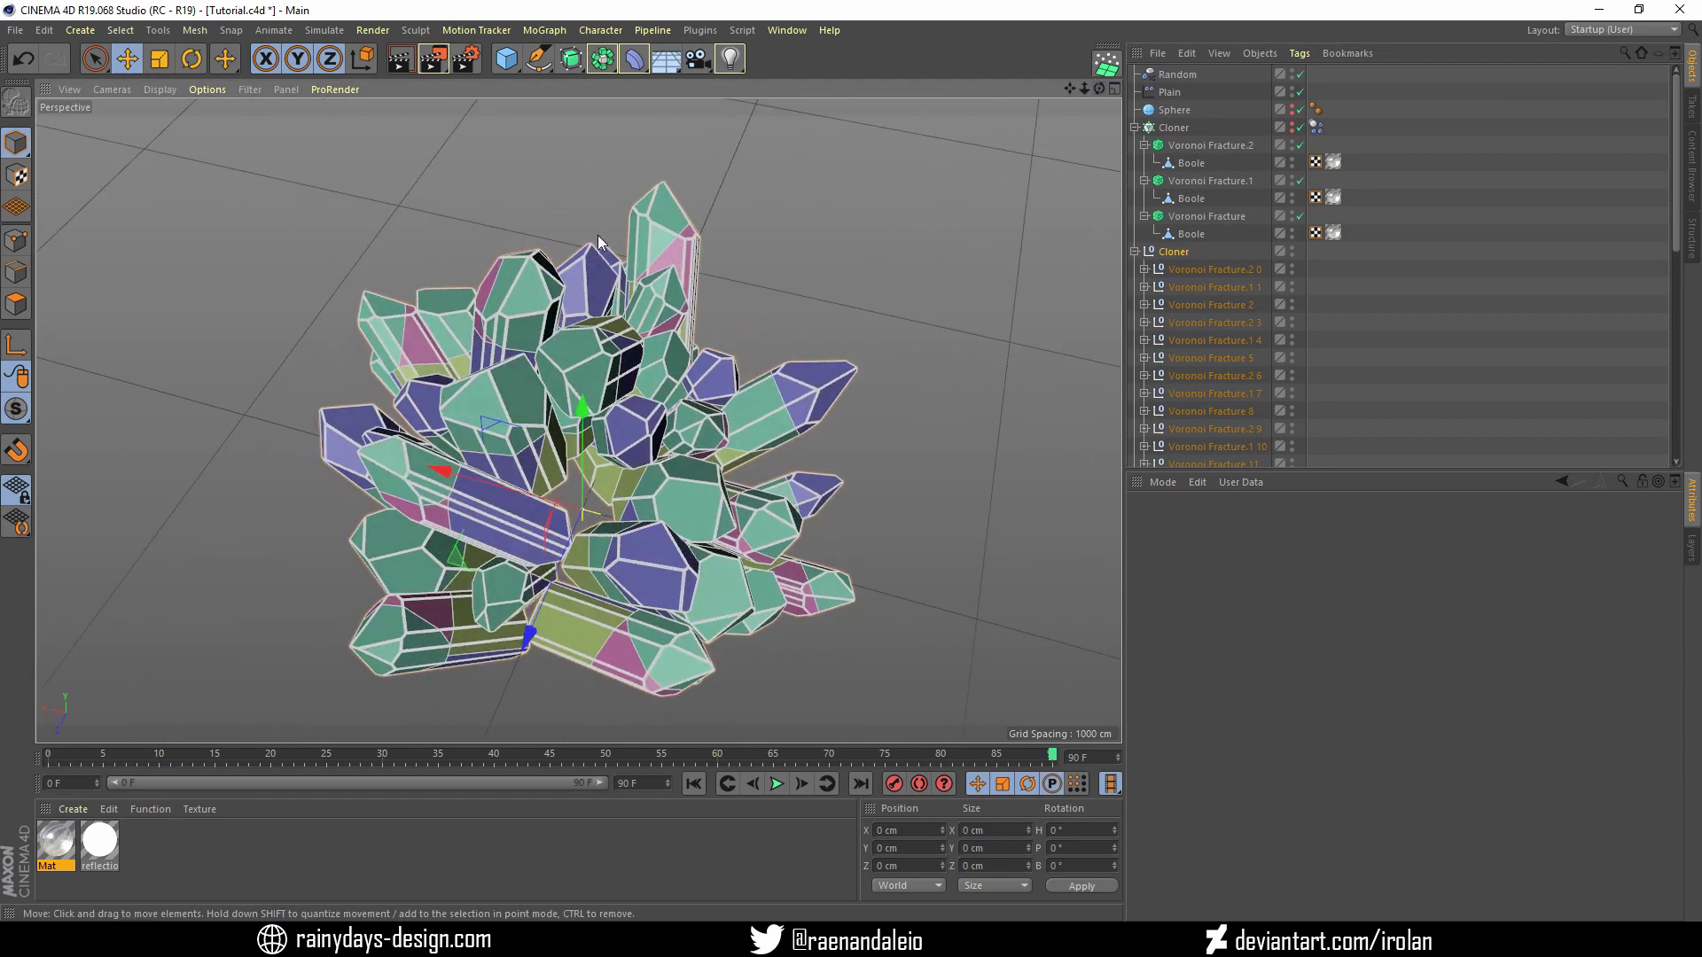
Move the first selected crystal down, tilt it to a new angle, and shift it sideways
click(1206, 268)
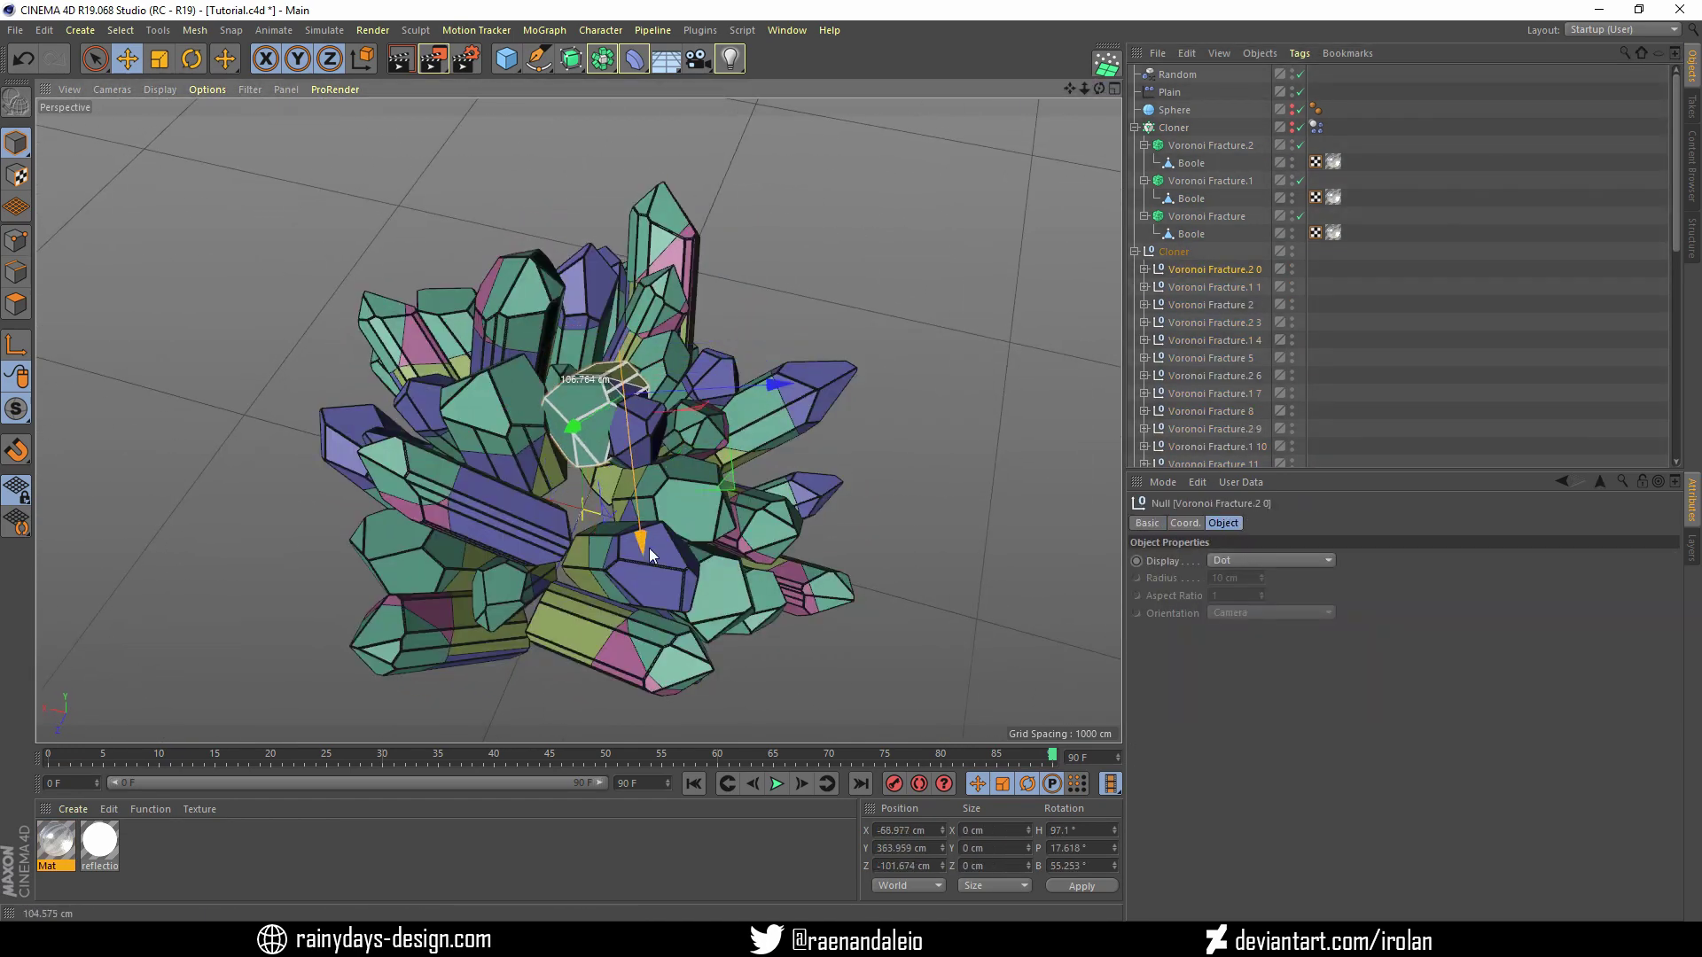
drag(640, 507, 656, 601)
key(r)
drag(538, 376, 567, 416)
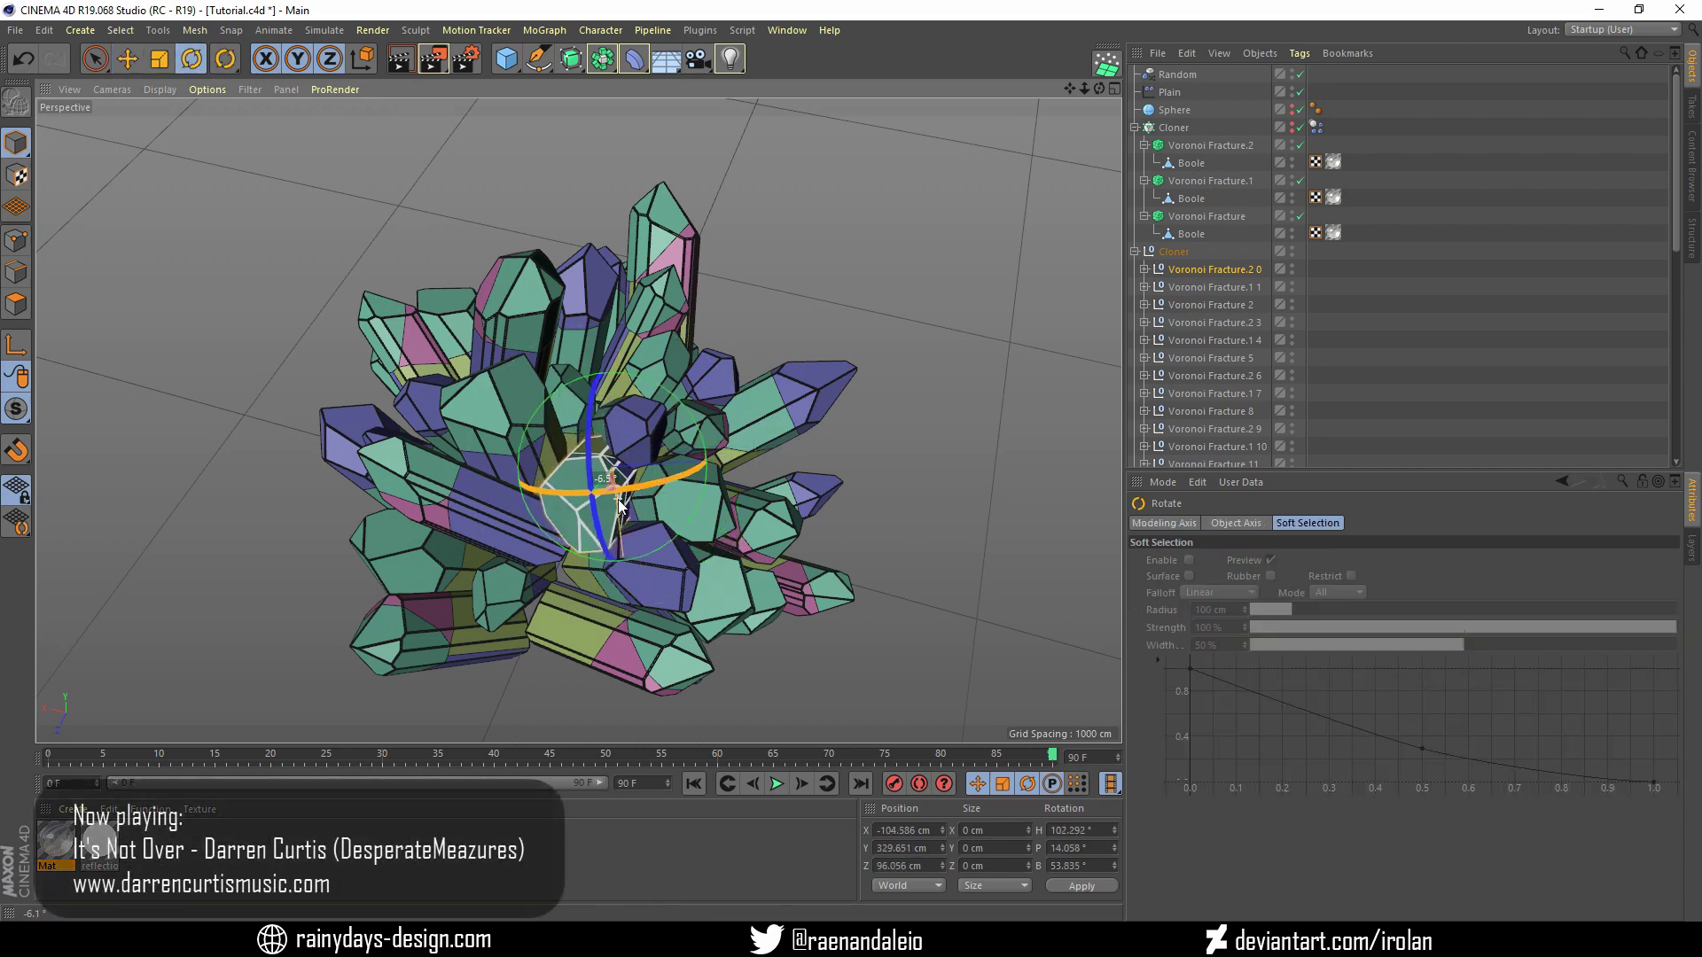
drag(1099, 89, 1104, 98)
key(e)
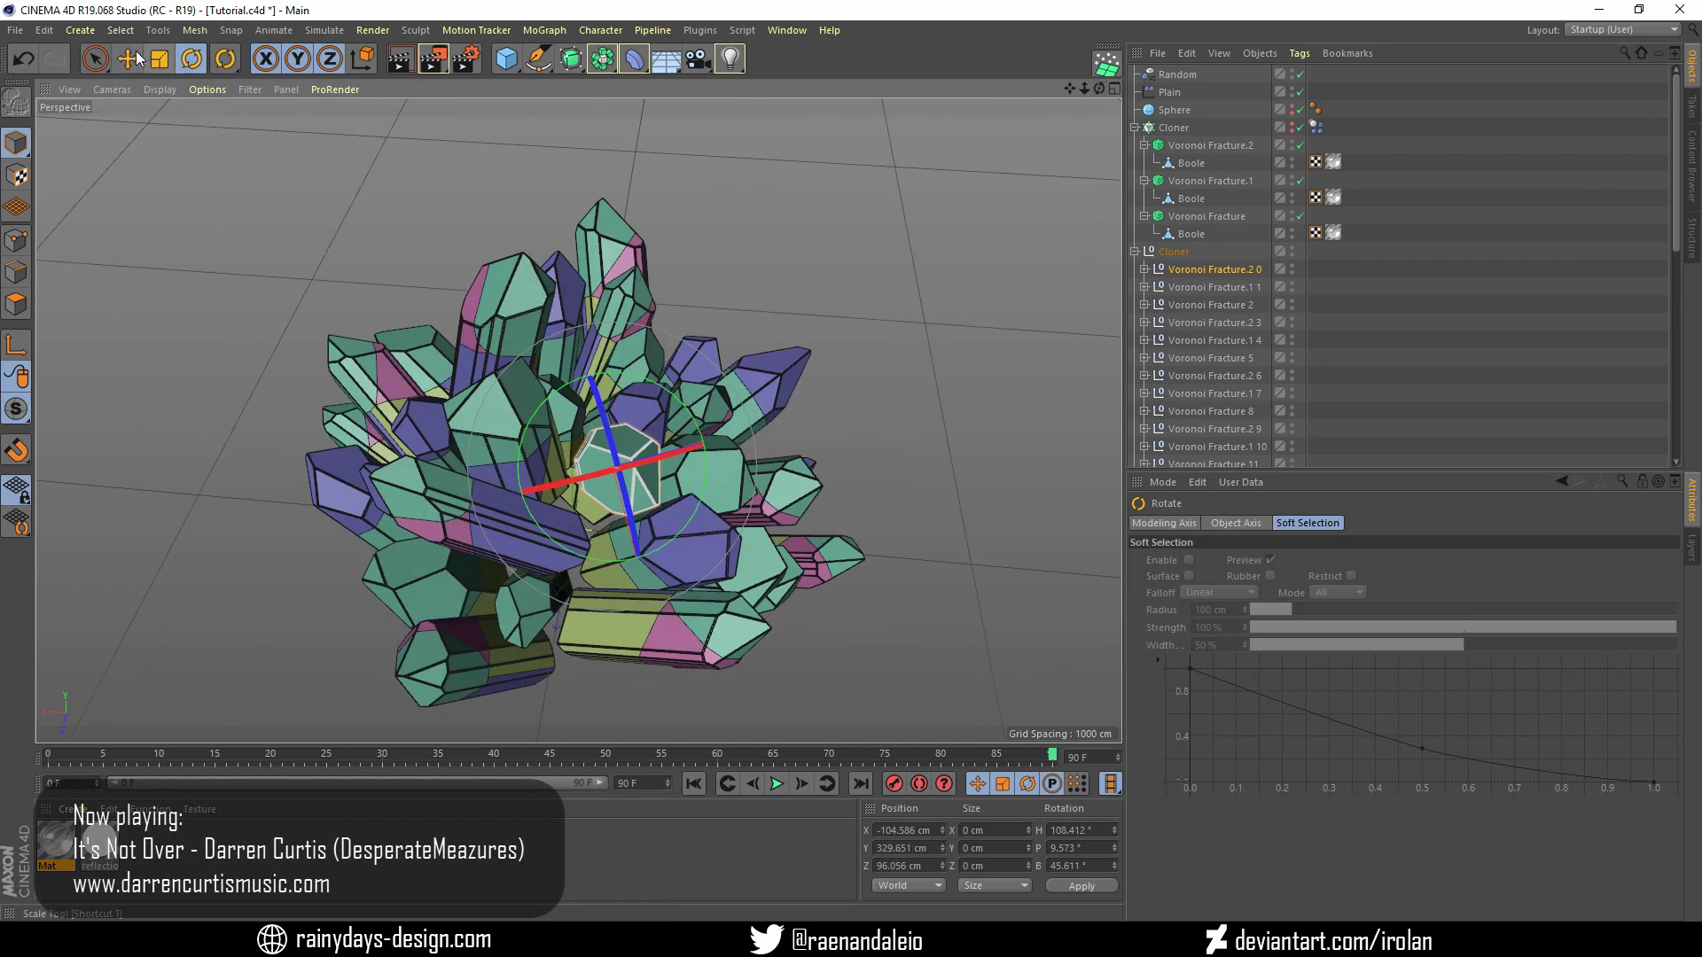
drag(755, 429, 738, 443)
drag(1102, 92, 1108, 104)
Browse through several crystals, then move Voronoi Fracture 23 up into the cluster
click(541, 531)
scroll(1239, 394, down, 8)
click(1215, 299)
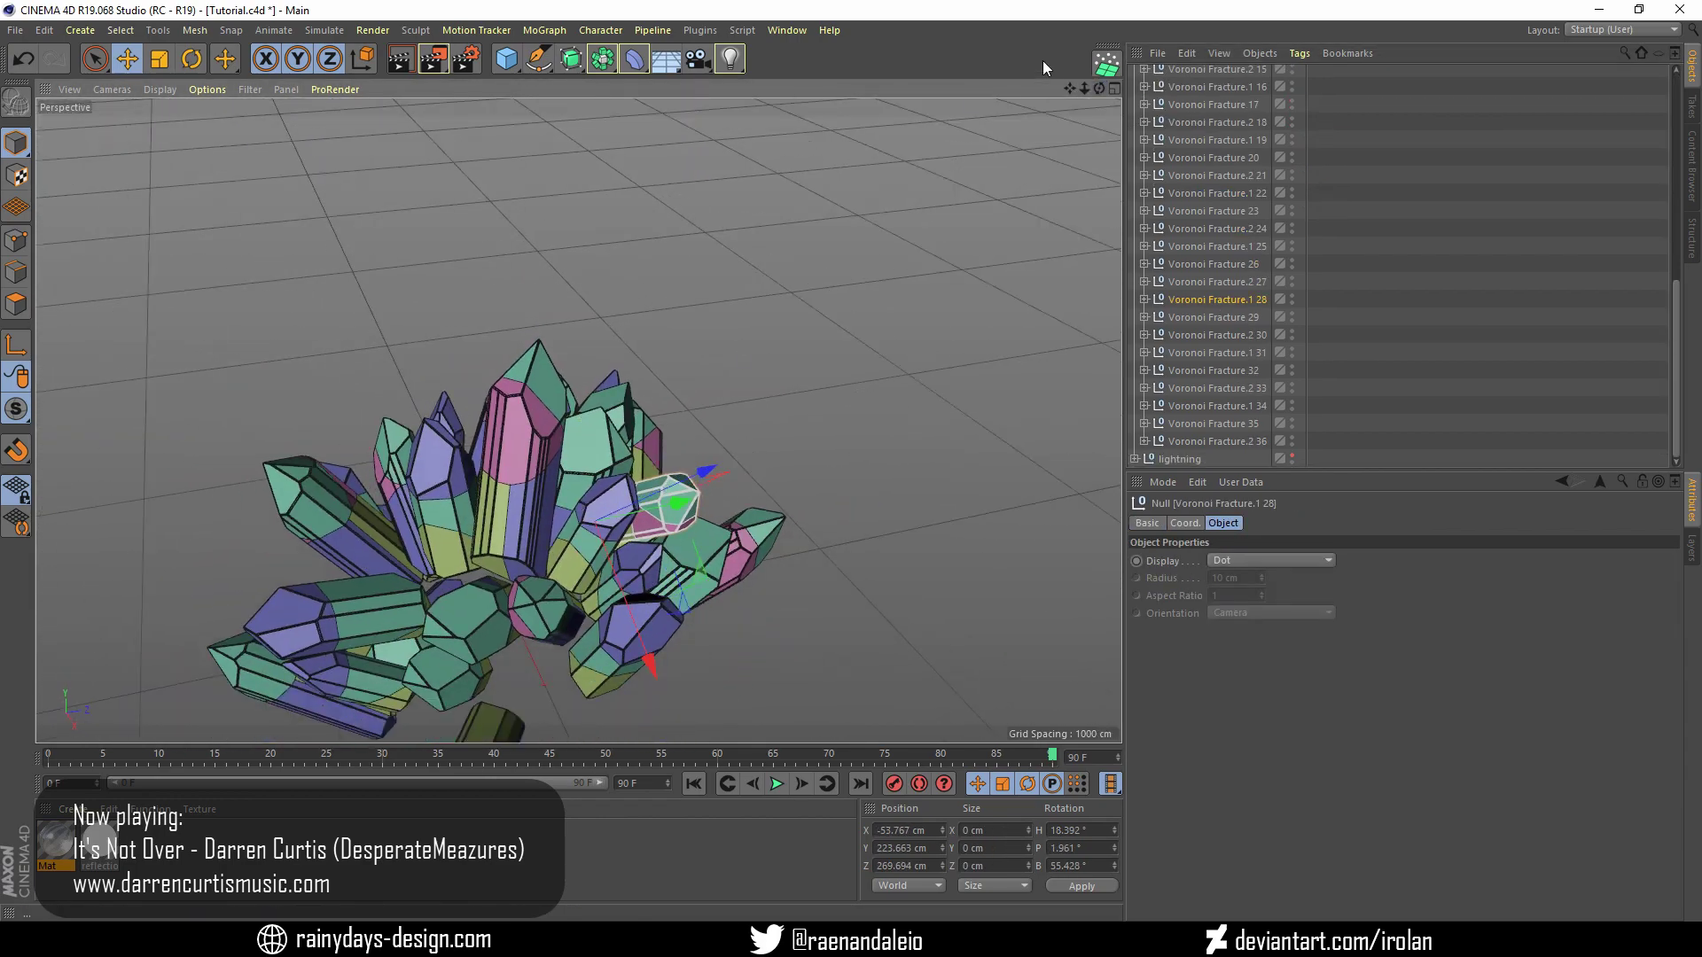
mouse_move(599, 552)
alt+mouse_down()
mouse_move(604, 683)
mouse_move(615, 624)
alt+mouse_up()
click(604, 660)
scroll(1200, 384, up, 6)
click(1199, 287)
drag(1099, 89, 1046, 116)
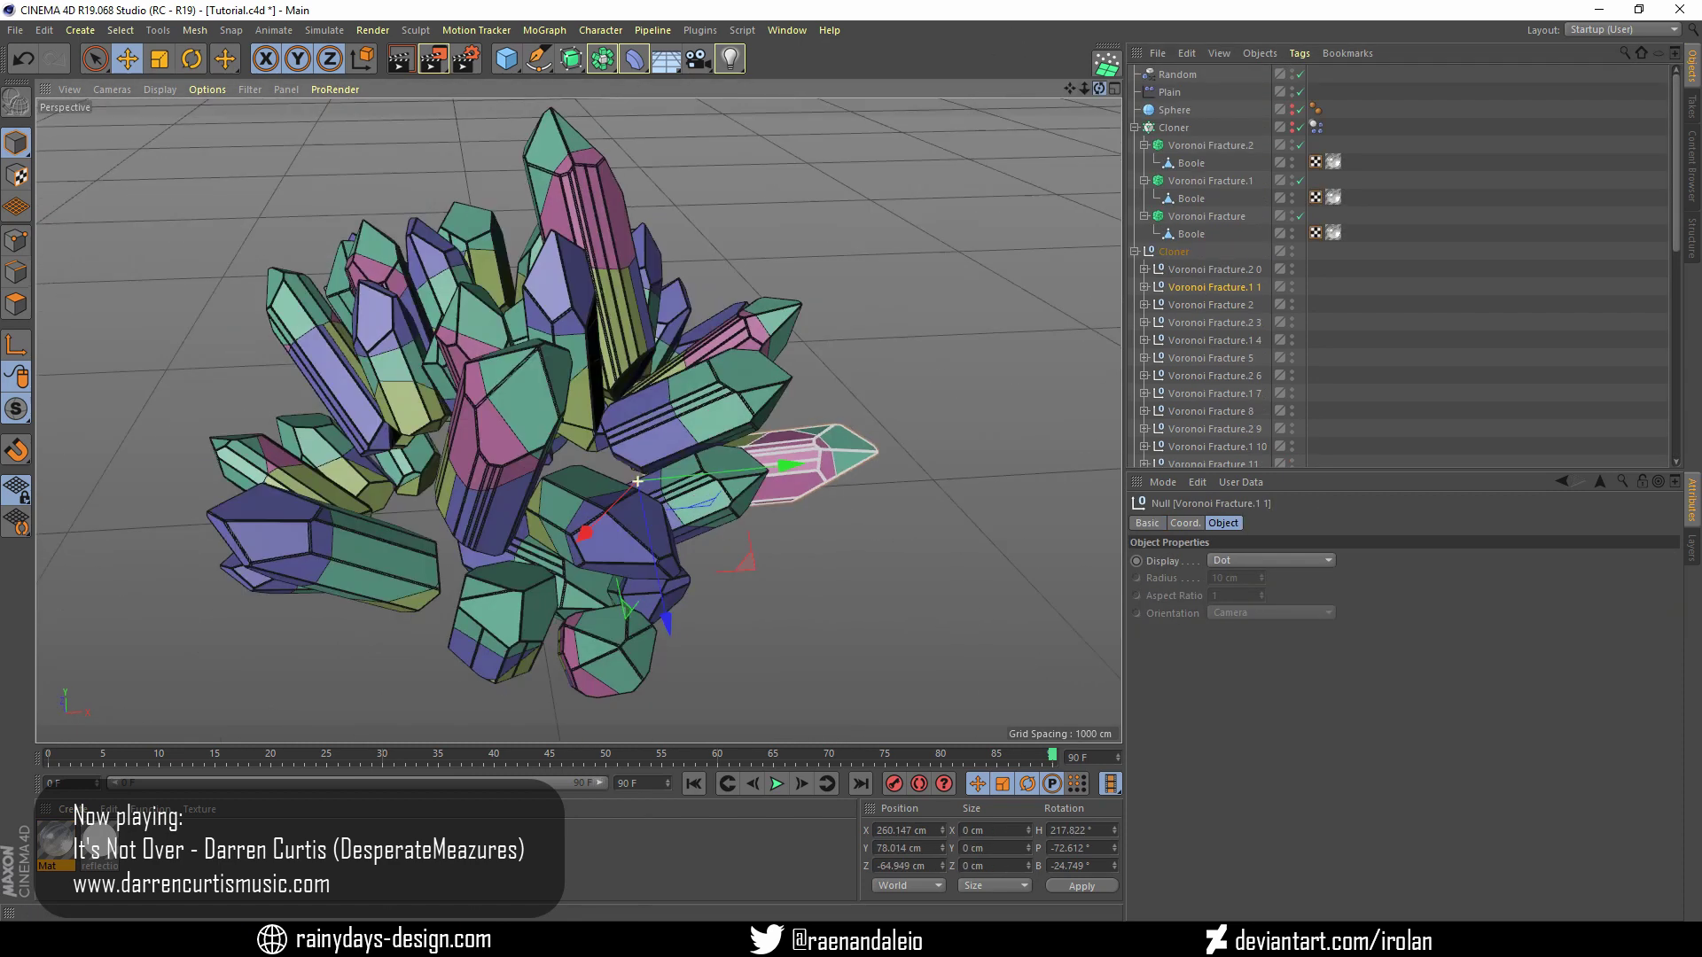
scroll(1206, 265, down, 8)
click(1213, 210)
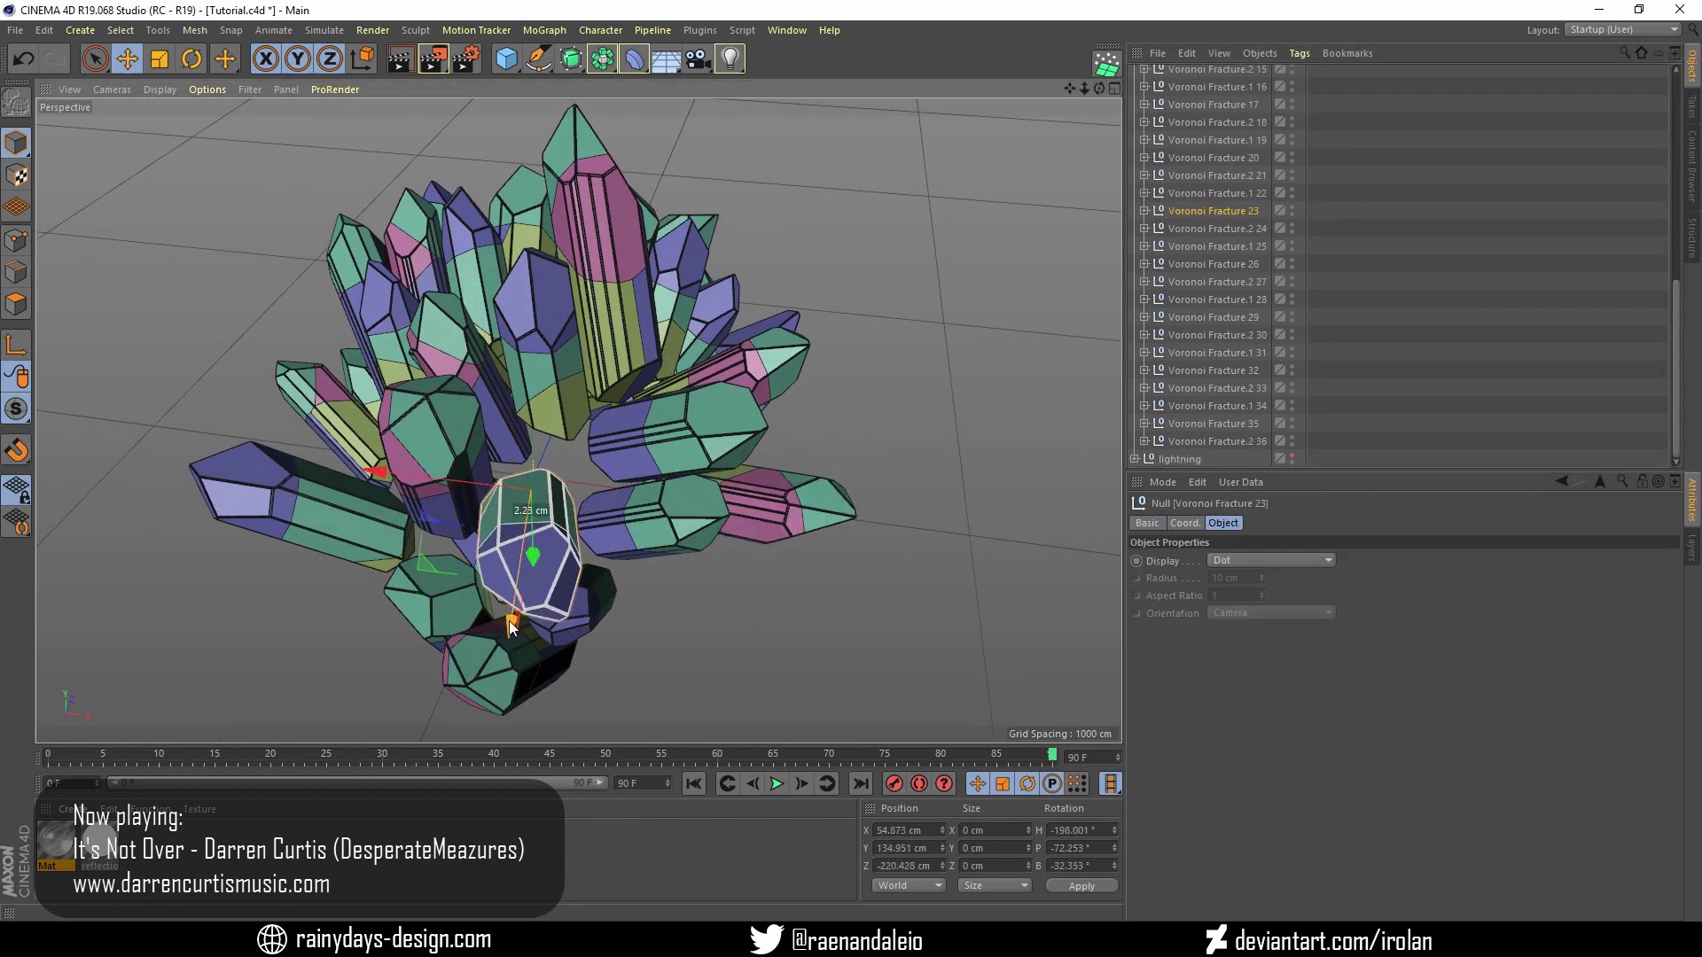
drag(531, 556, 556, 506)
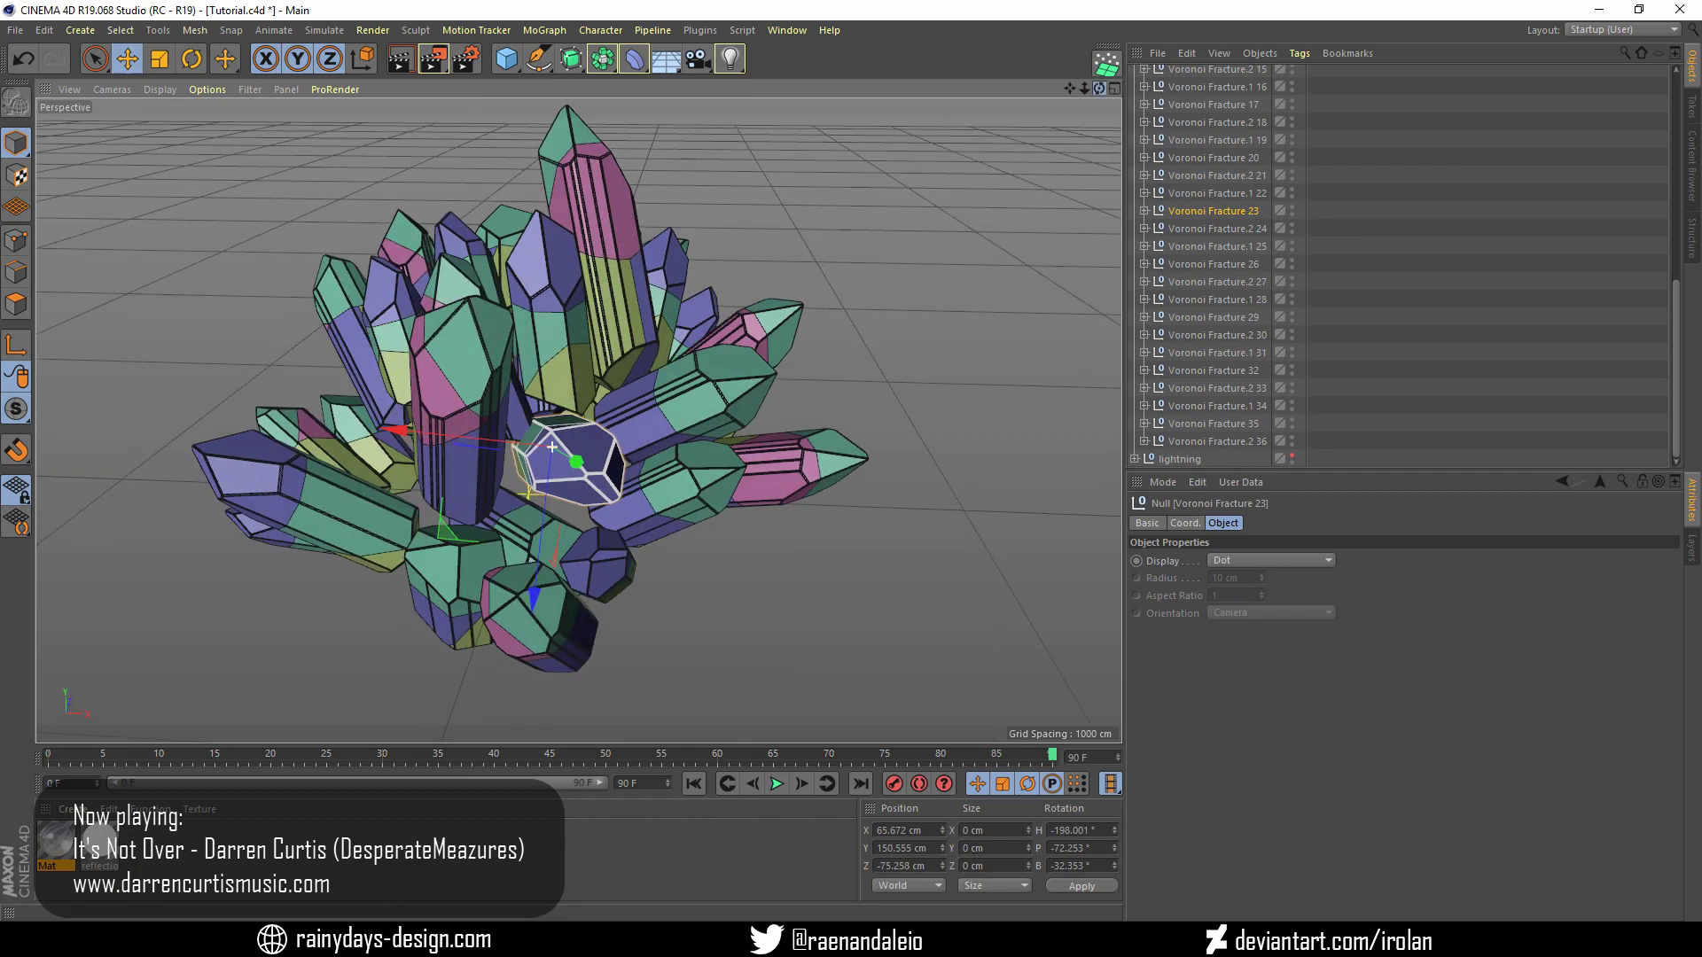
Move Voronoi Fracture 20 into the centre of the cluster
alt+drag(964, 155, 798, 177)
click(660, 590)
click(1193, 161)
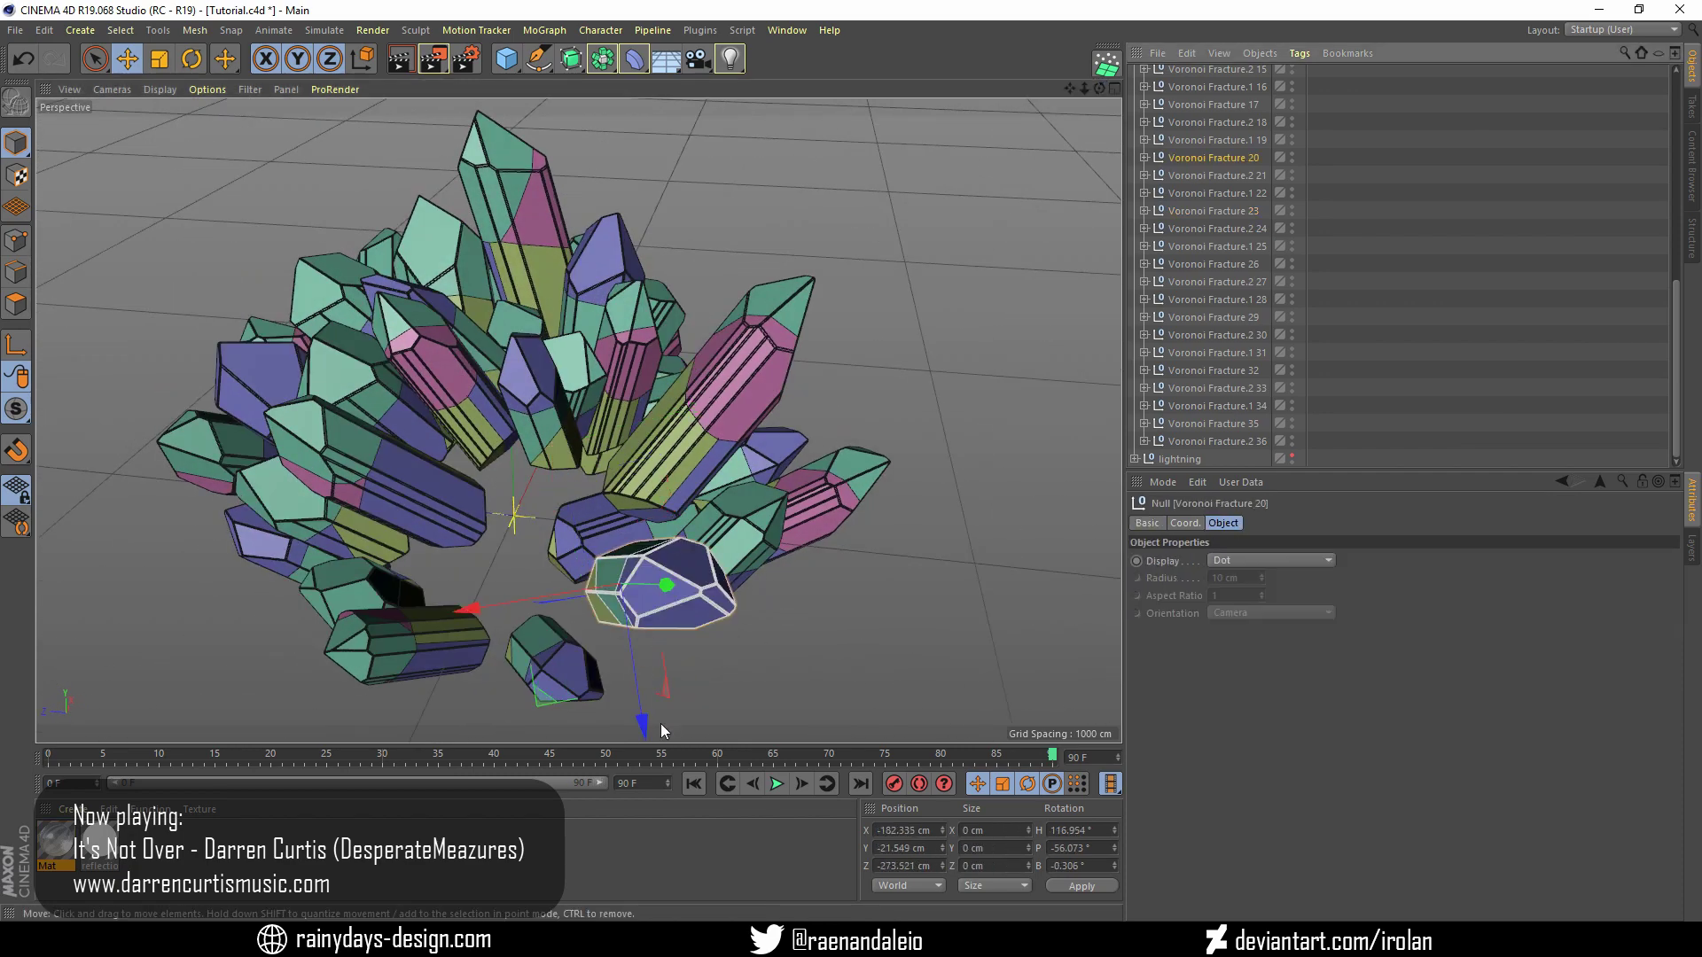
drag(1099, 89, 1055, 102)
Move Voronoi Fracture 8 along its vertical axis and reframe the view on the cluster
alt+drag(600, 476, 549, 461)
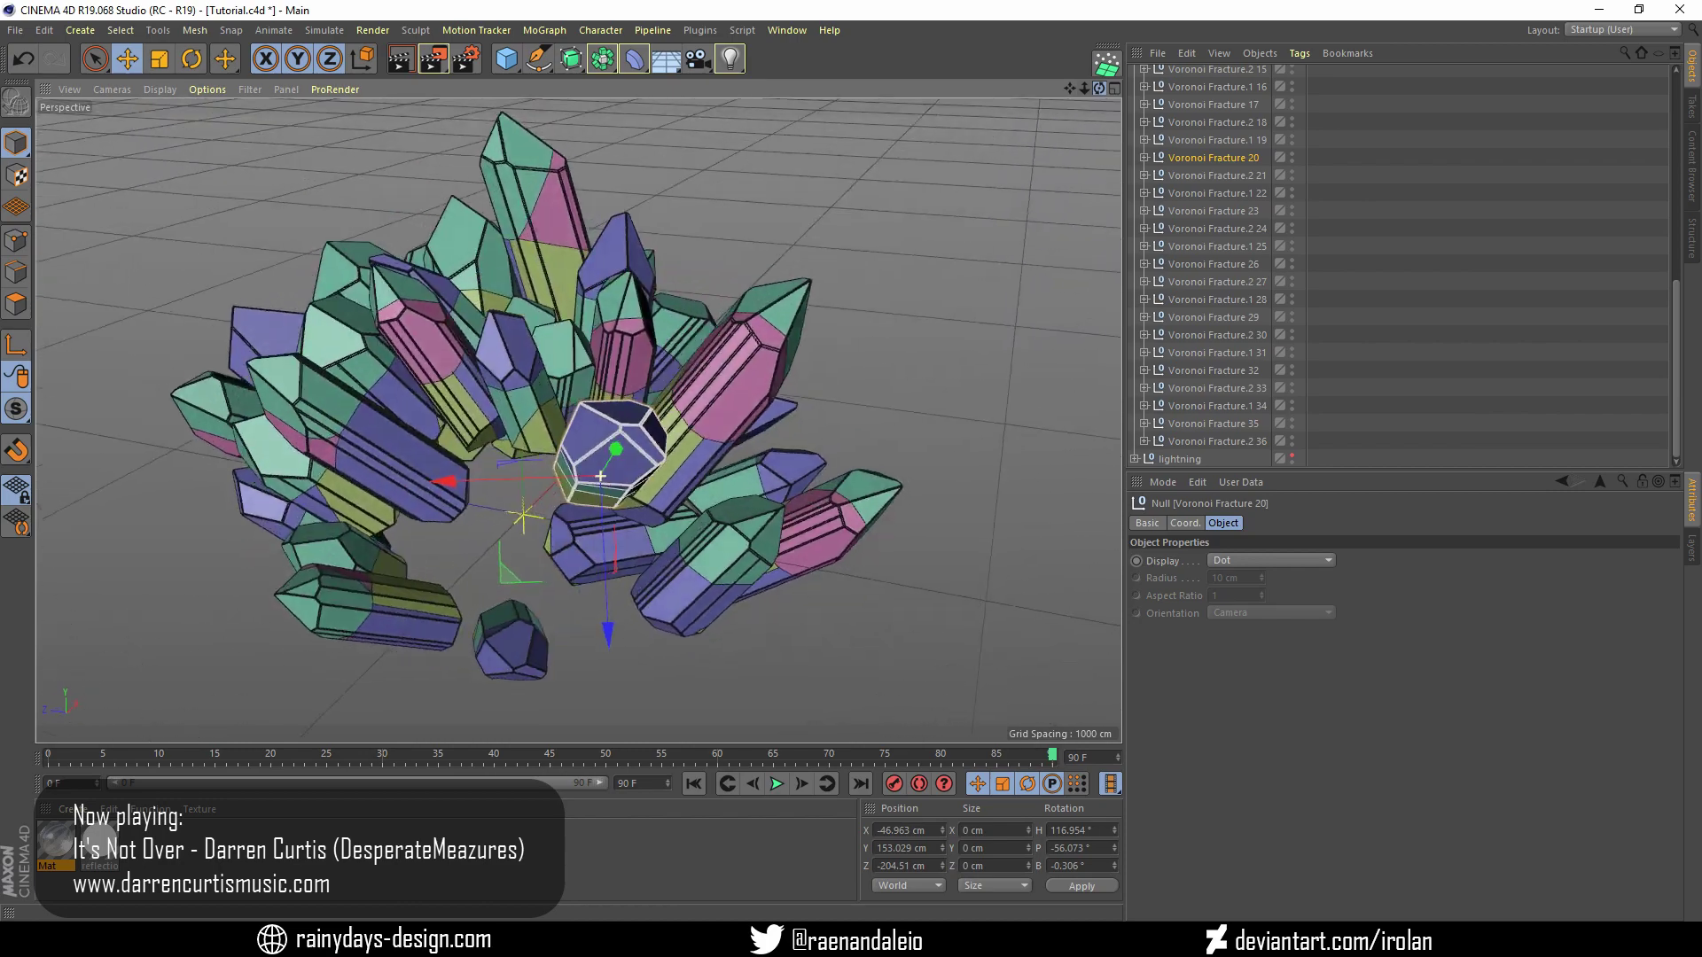
scroll(1235, 397, up, 10)
click(1200, 369)
drag(523, 731, 342, 492)
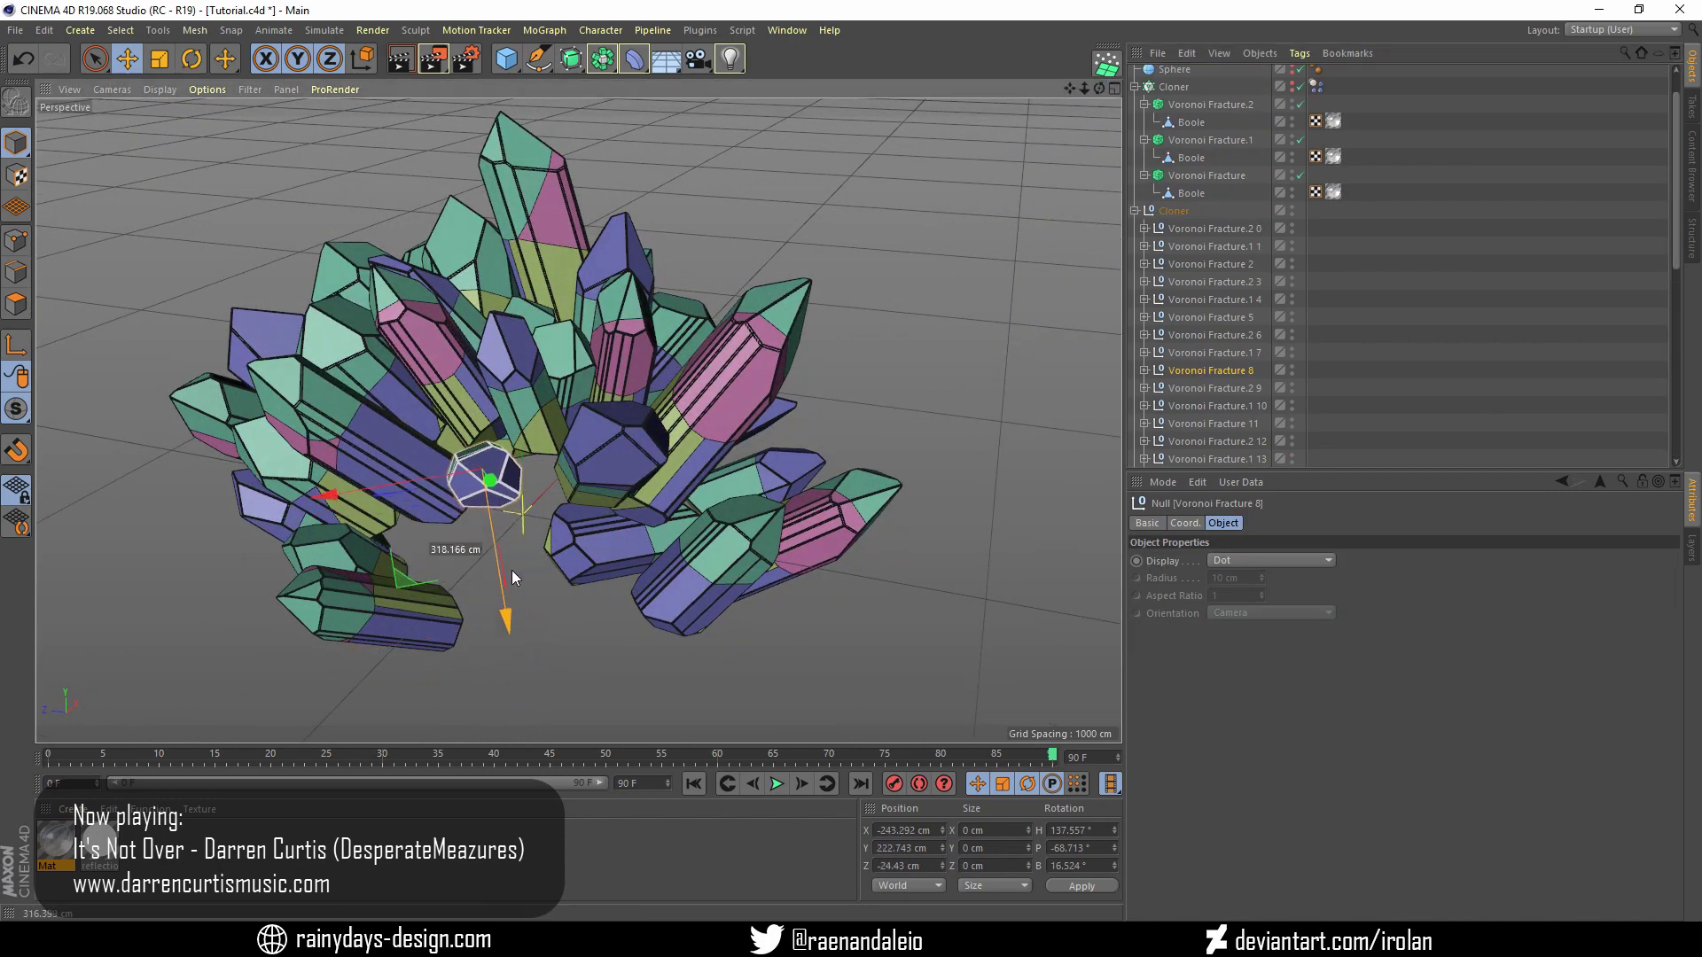
drag(1099, 89, 1046, 107)
alt+drag(493, 467, 602, 418)
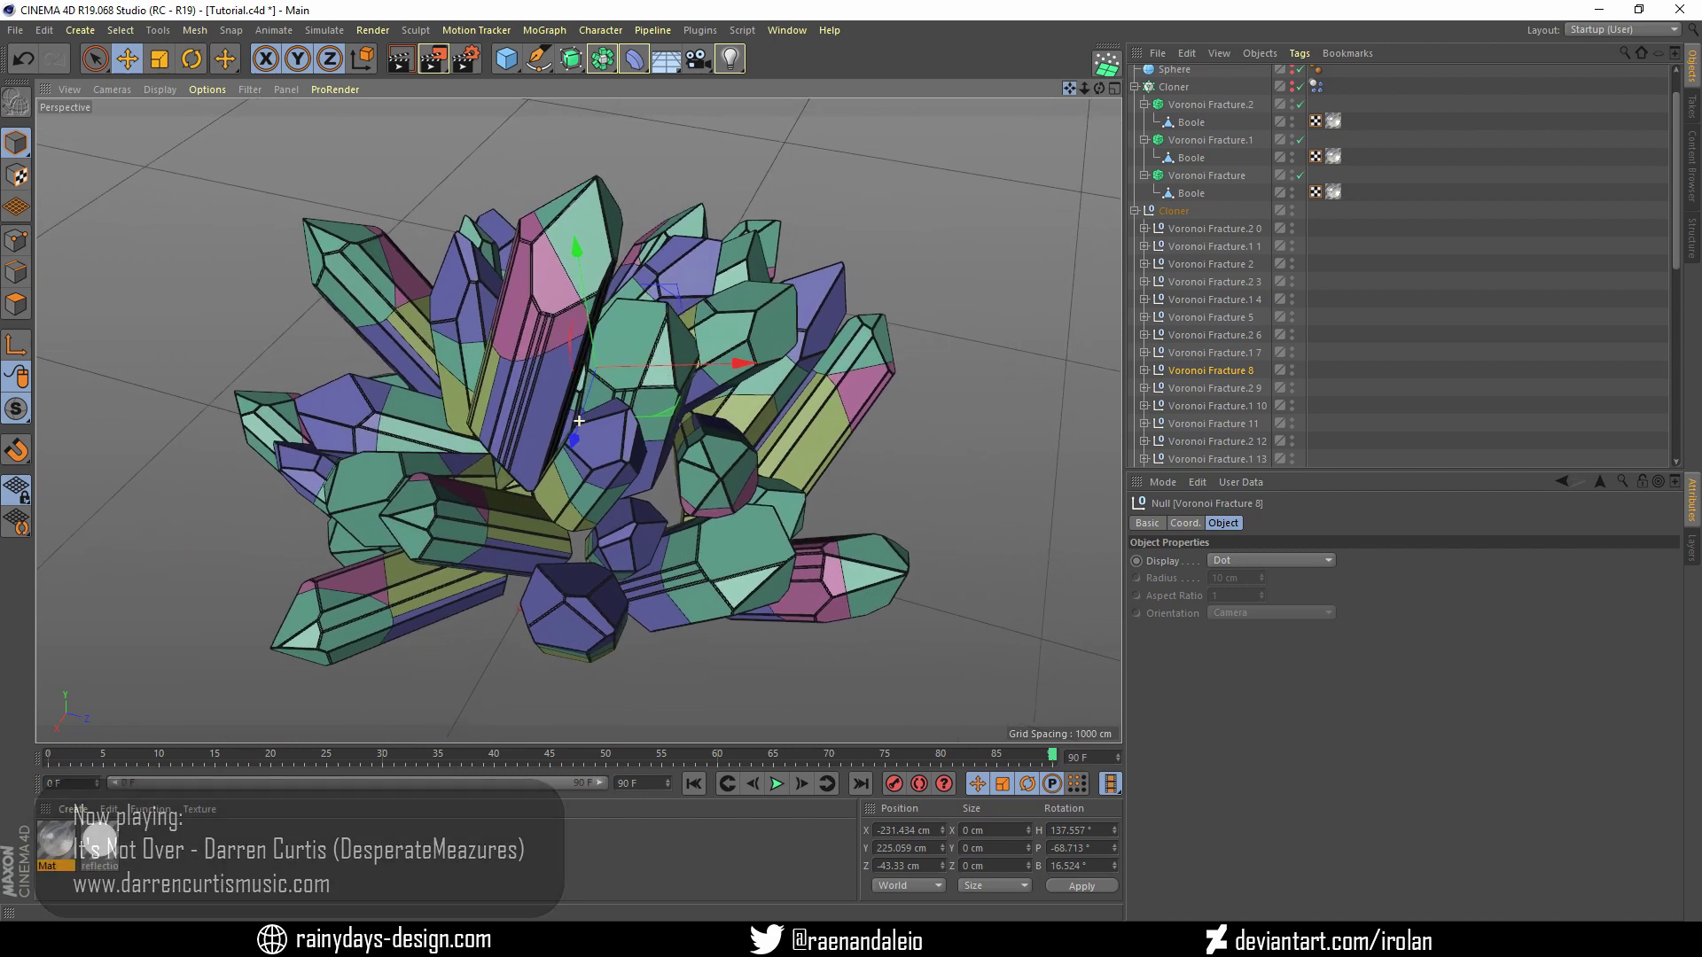